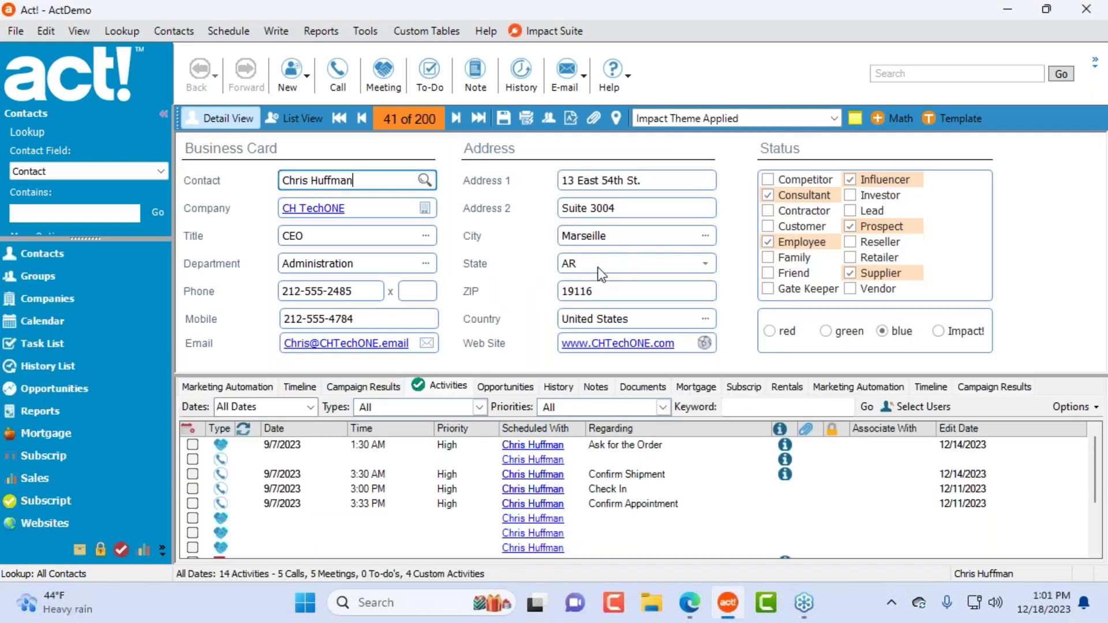
Step: Look through the State choices and the Address 2 lookup on the contact record without changing anything
{"action": "left_click", "coordinate": [598, 267]}
{"action": "left_click", "coordinate": [632, 209]}
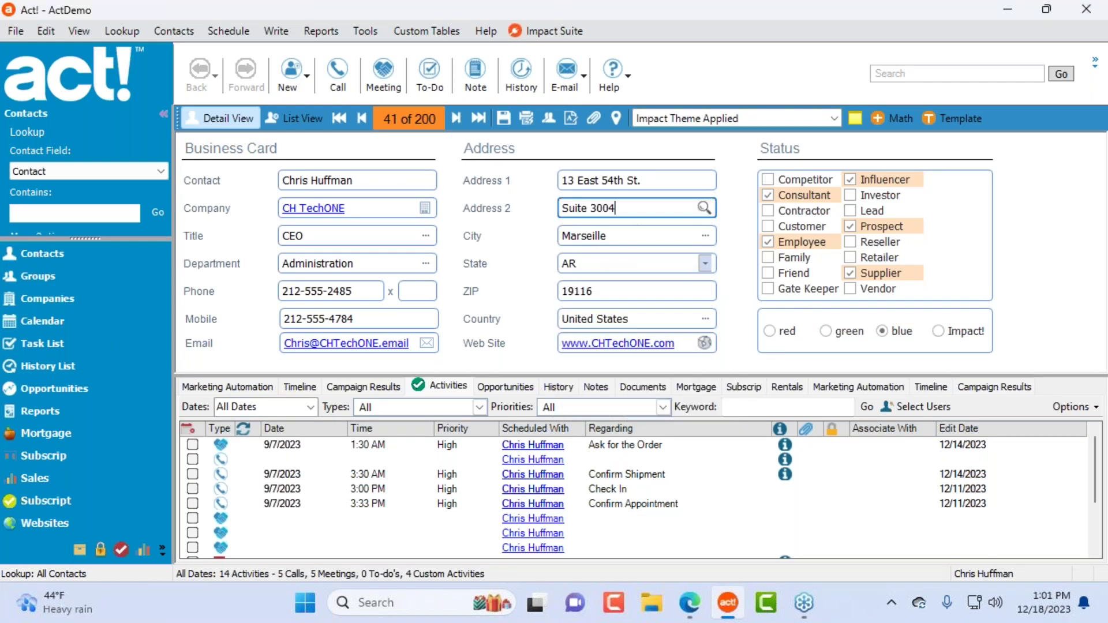
{"action": "left_click", "coordinate": [703, 207]}
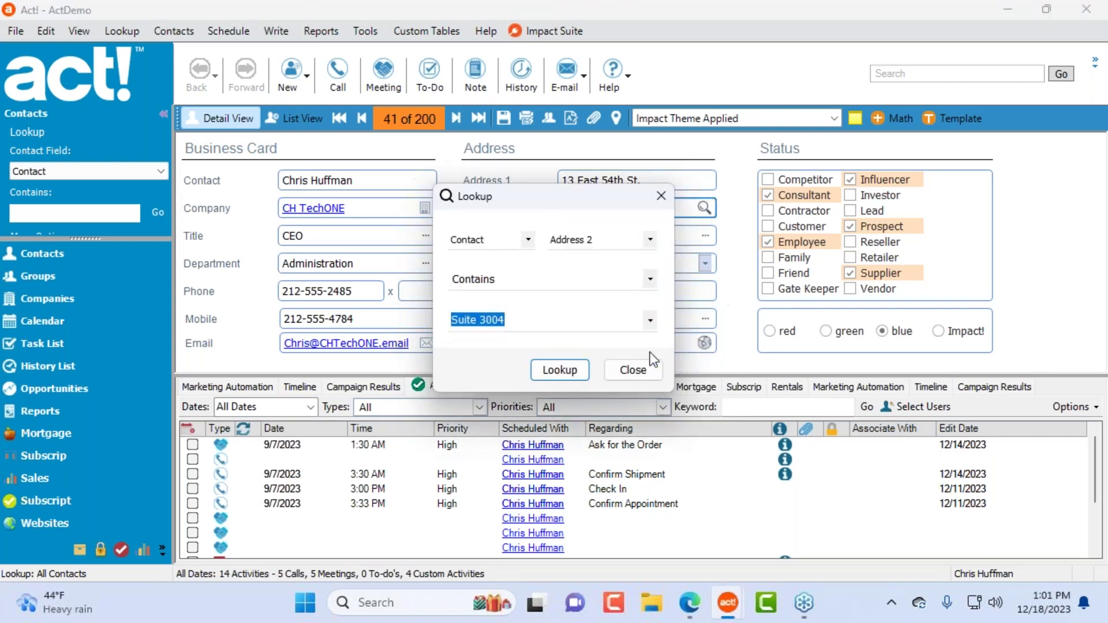
{"action": "left_click", "coordinate": [633, 371]}
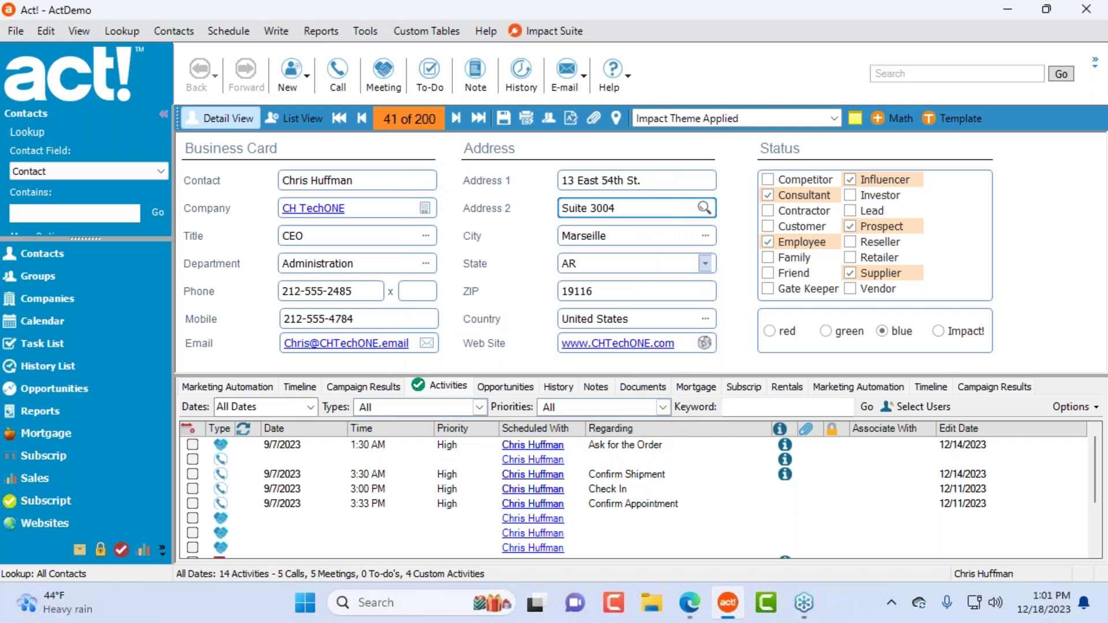
Step: Open the contact layout in Impact Designer through Tools > Design Layouts > Impact Contact
{"action": "left_click", "coordinate": [369, 30]}
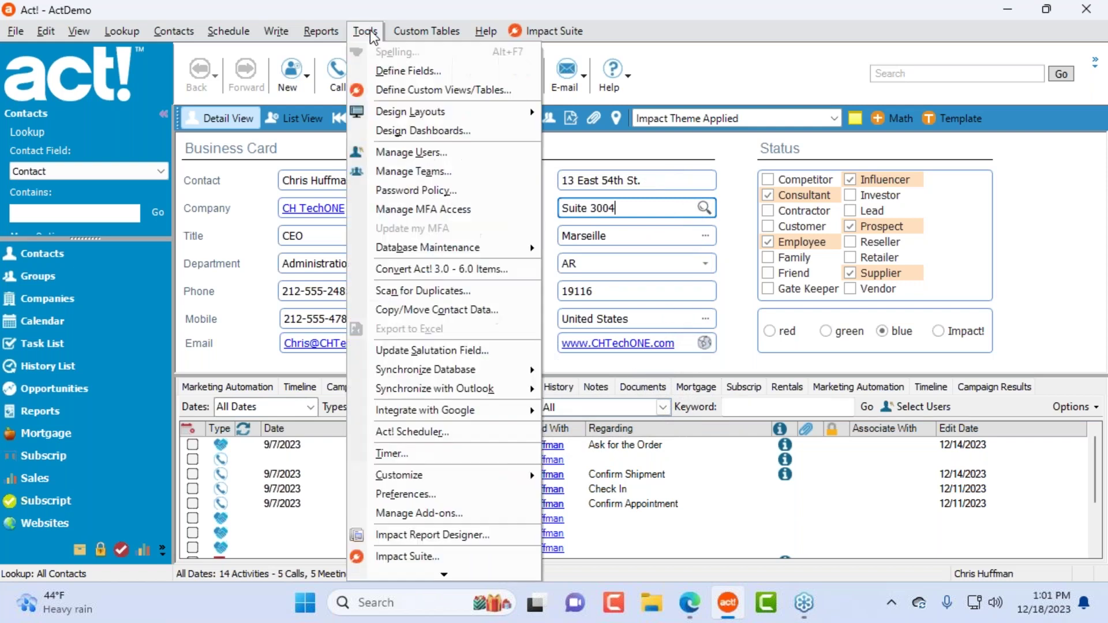
{"action": "mouse_move", "coordinate": [399, 115]}
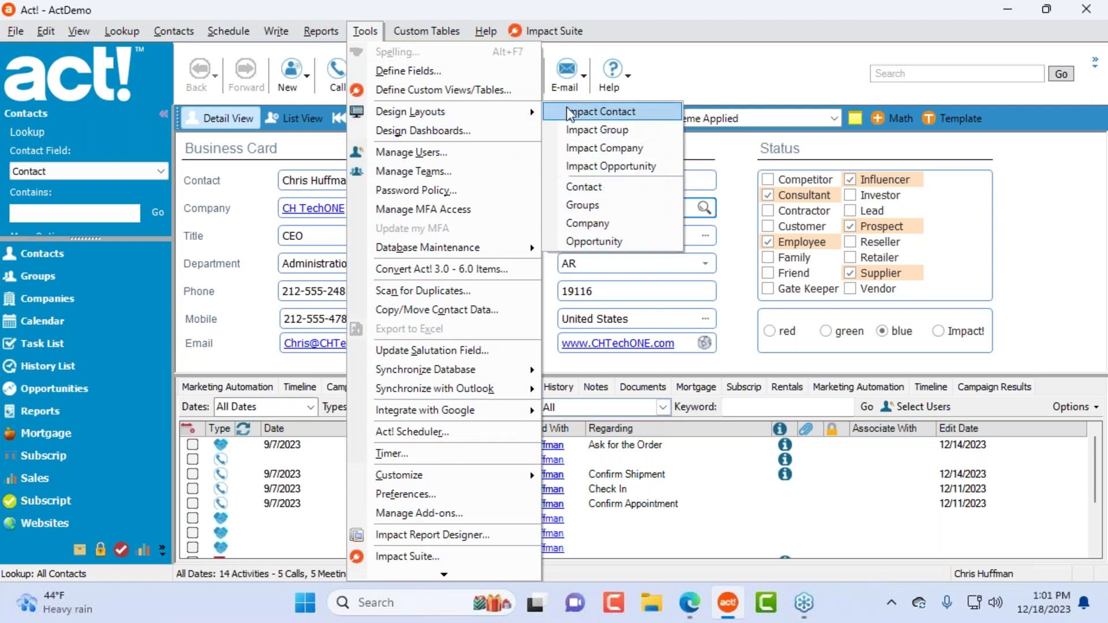
{"action": "left_click", "coordinate": [625, 118]}
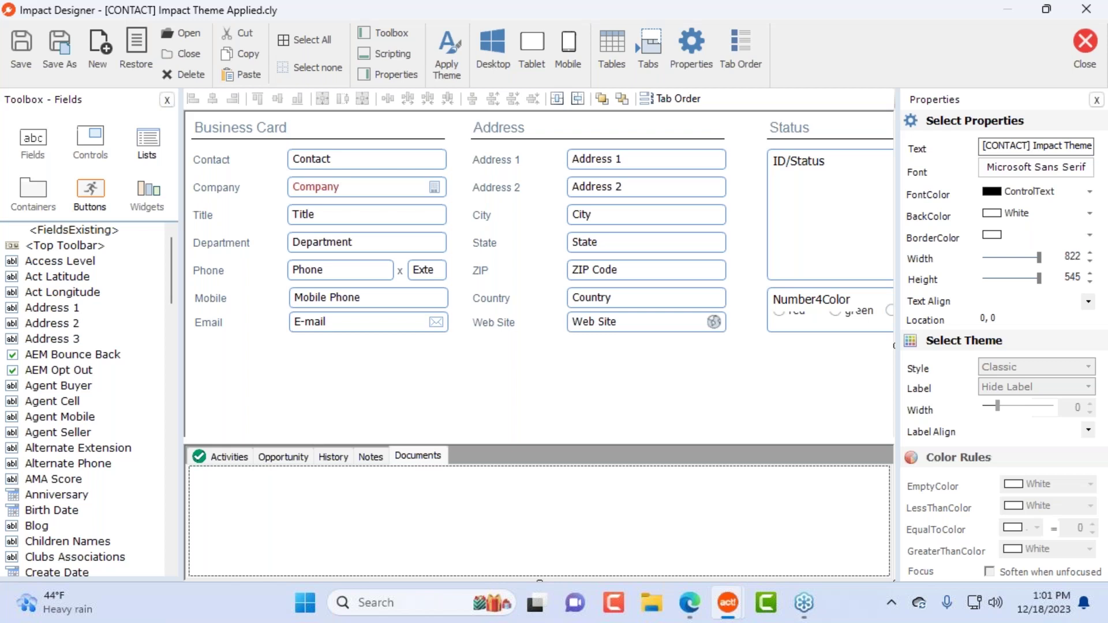
Step: Nudge the Web Site field slightly right and select the Address 1 field
{"action": "mouse_move", "coordinate": [626, 323]}
{"action": "left_mouse_down"}
{"action": "mouse_move", "coordinate": [650, 334]}
{"action": "mouse_move", "coordinate": [628, 323]}
{"action": "mouse_move", "coordinate": [626, 368]}
{"action": "mouse_move", "coordinate": [648, 344]}
{"action": "mouse_move", "coordinate": [636, 325]}
{"action": "left_mouse_up"}
{"action": "left_click", "coordinate": [630, 366]}
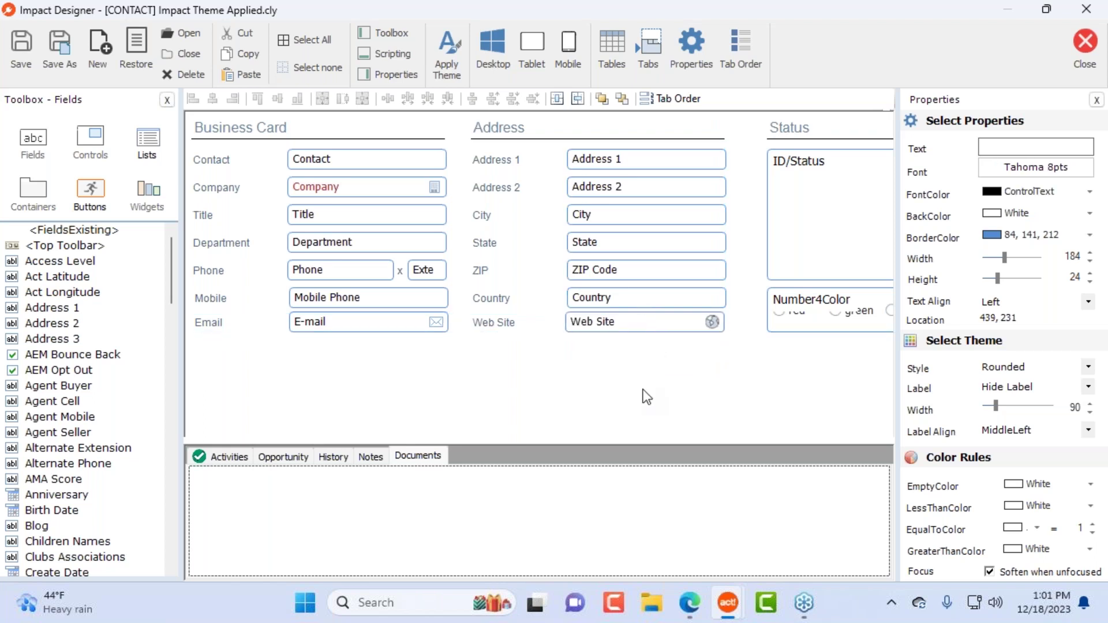
{"action": "left_click", "coordinate": [670, 162]}
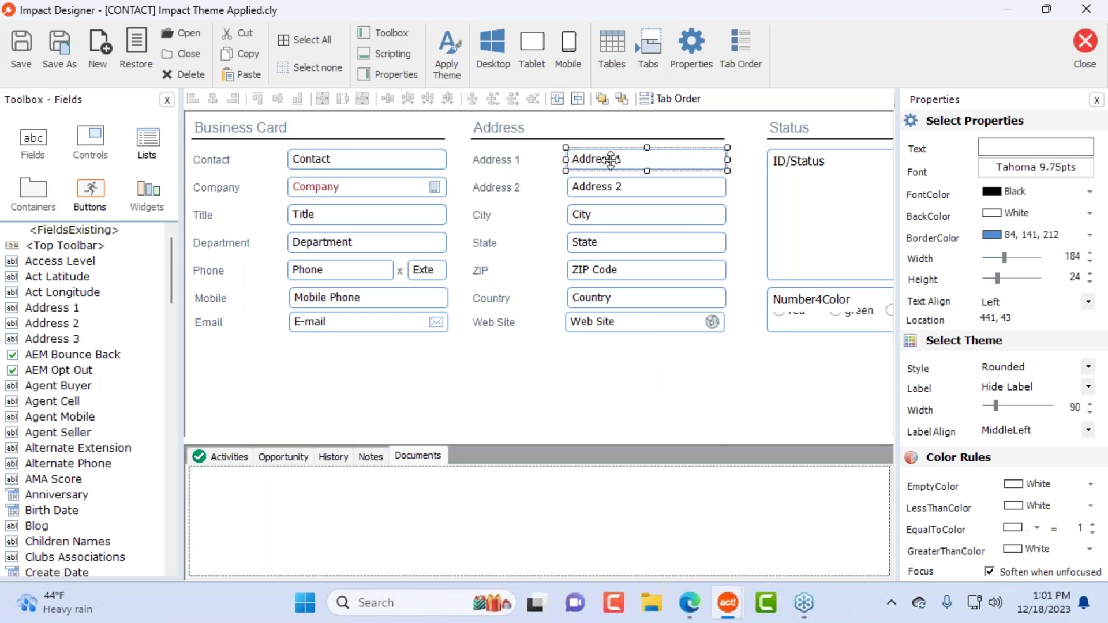
{"action": "left_click", "coordinate": [1075, 426]}
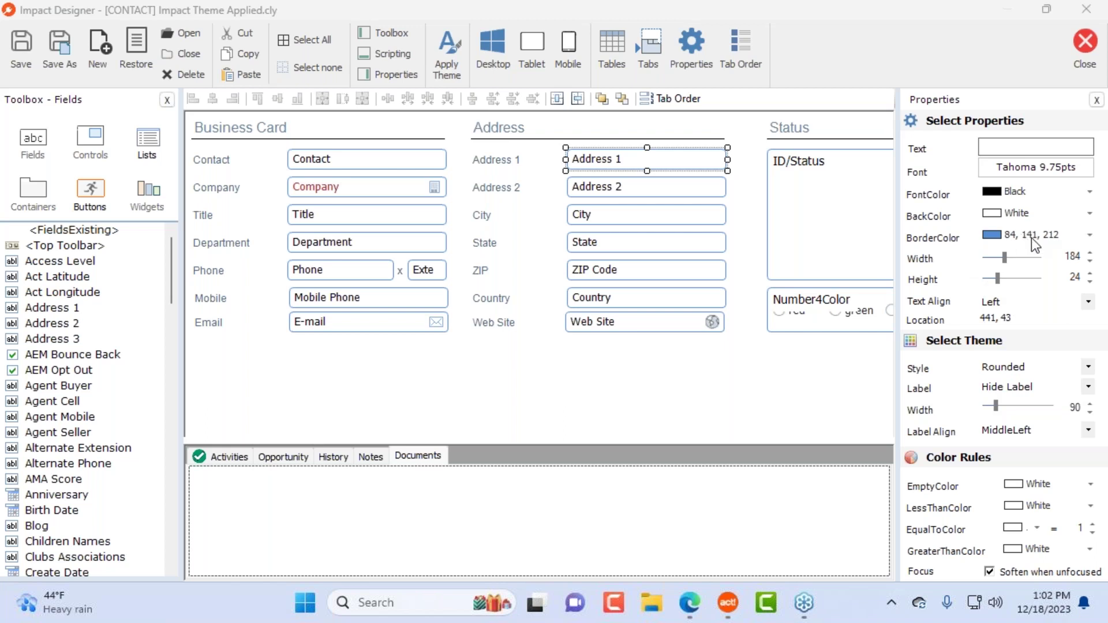
Step: Give Address 1 through Web Site a light-red (217, 150, 148) border colour
{"action": "left_click_drag", "start_coordinate": [664, 364], "coordinate": [638, 160]}
{"action": "left_click", "coordinate": [1048, 238]}
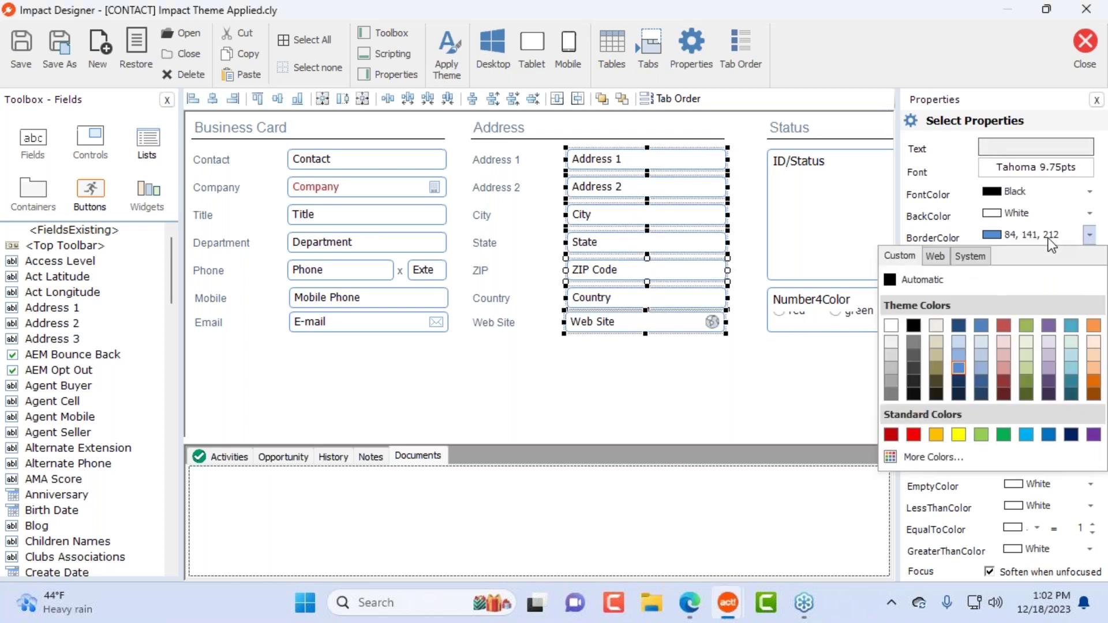
{"action": "left_click", "coordinate": [1004, 368]}
{"action": "left_click", "coordinate": [719, 410]}
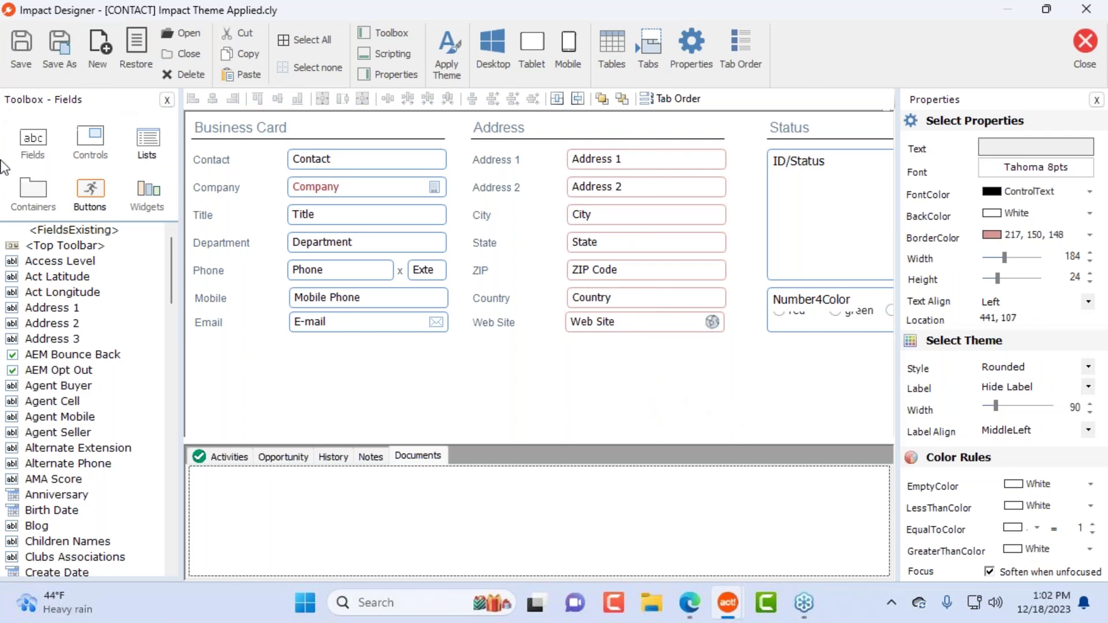
Step: Add the Home Address 1 field from Toolbox Fields below E-mail
{"action": "left_click", "coordinate": [35, 152]}
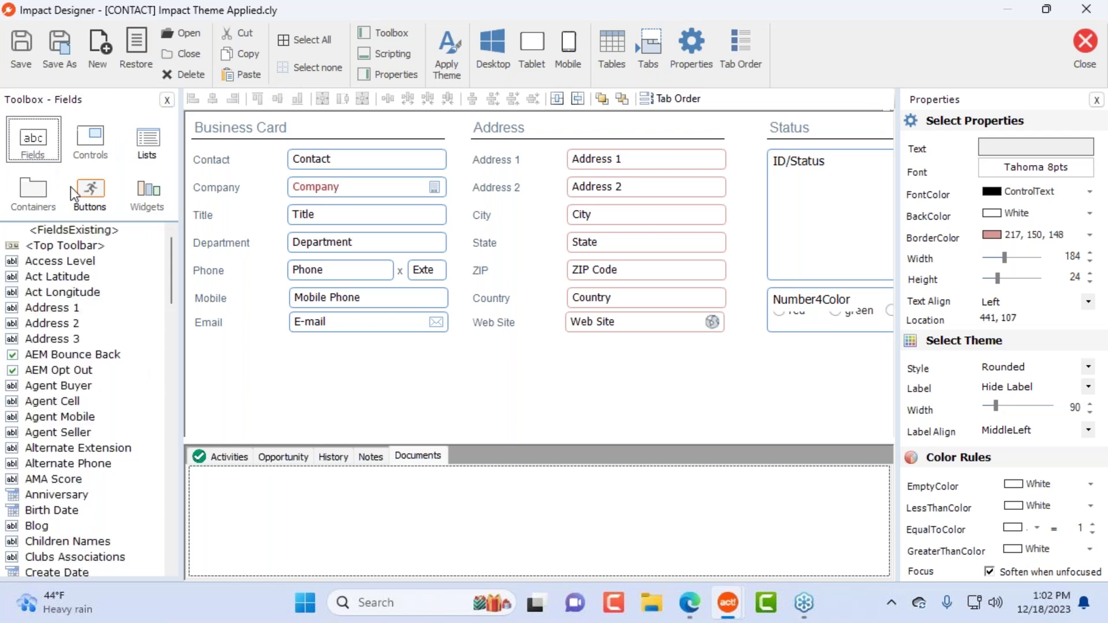
{"action": "scroll", "coordinate": [70, 347], "scroll_direction": "down", "scroll_amount": 7}
{"action": "scroll", "coordinate": [56, 490], "scroll_direction": "down", "scroll_amount": 2}
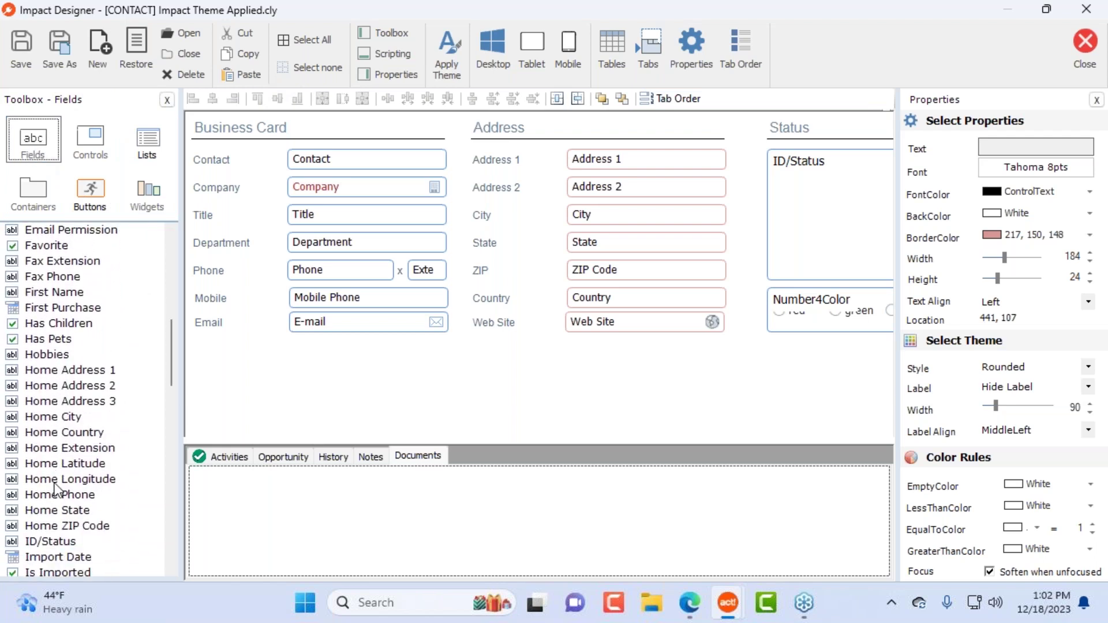
{"action": "left_click_drag", "start_coordinate": [81, 371], "coordinate": [301, 355]}
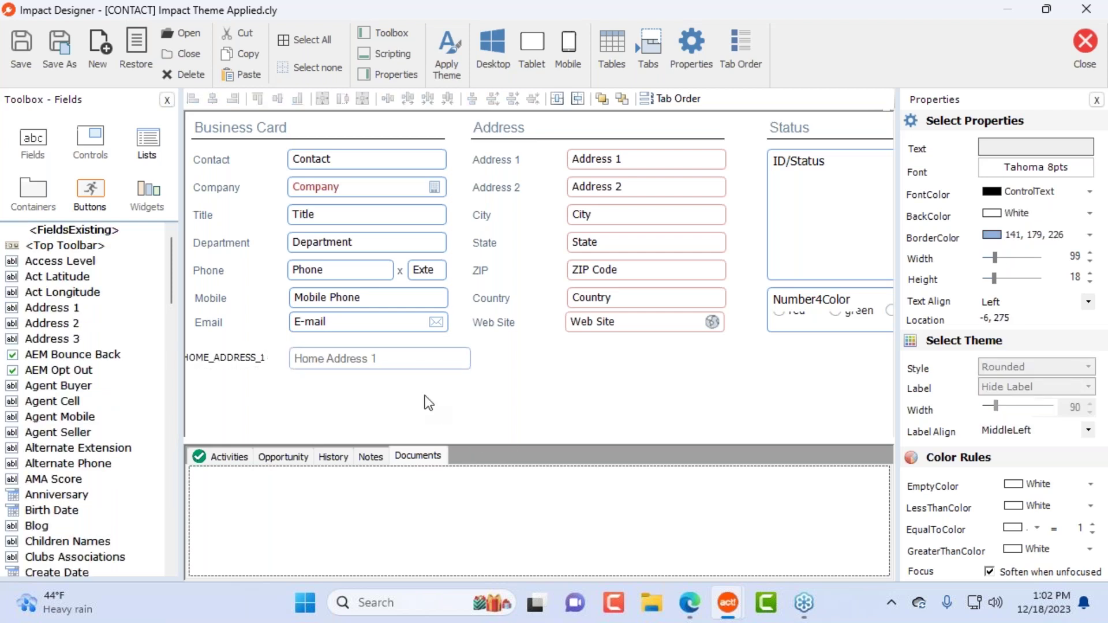
Step: Narrow the Home Address 1 field to width 184 to match the E-mail field
{"action": "left_click", "coordinate": [242, 358]}
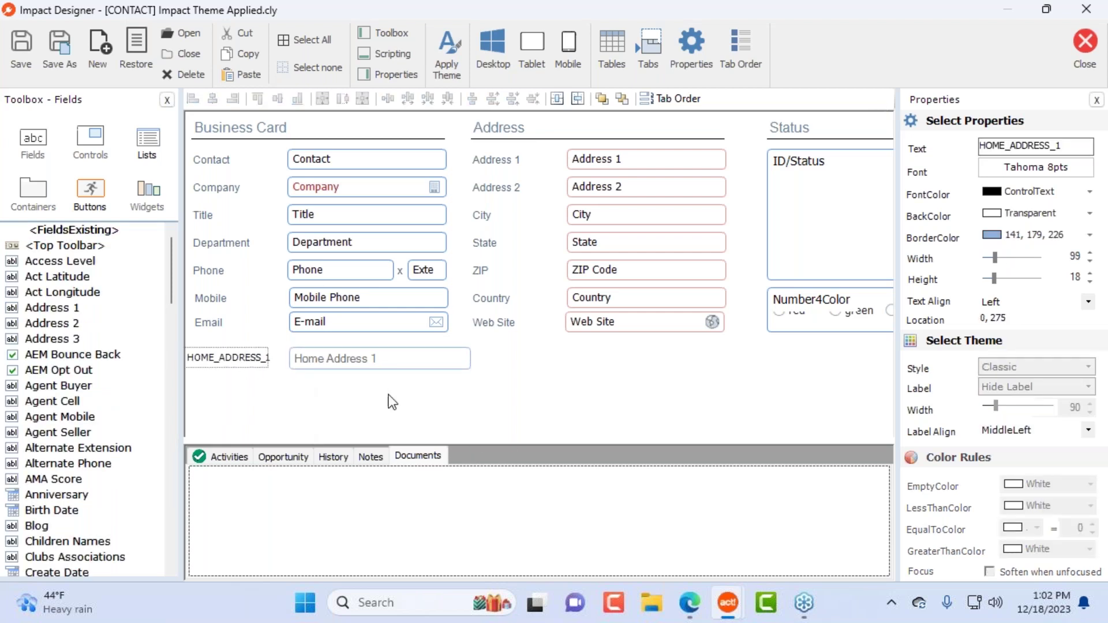
{"action": "left_click", "coordinate": [418, 360]}
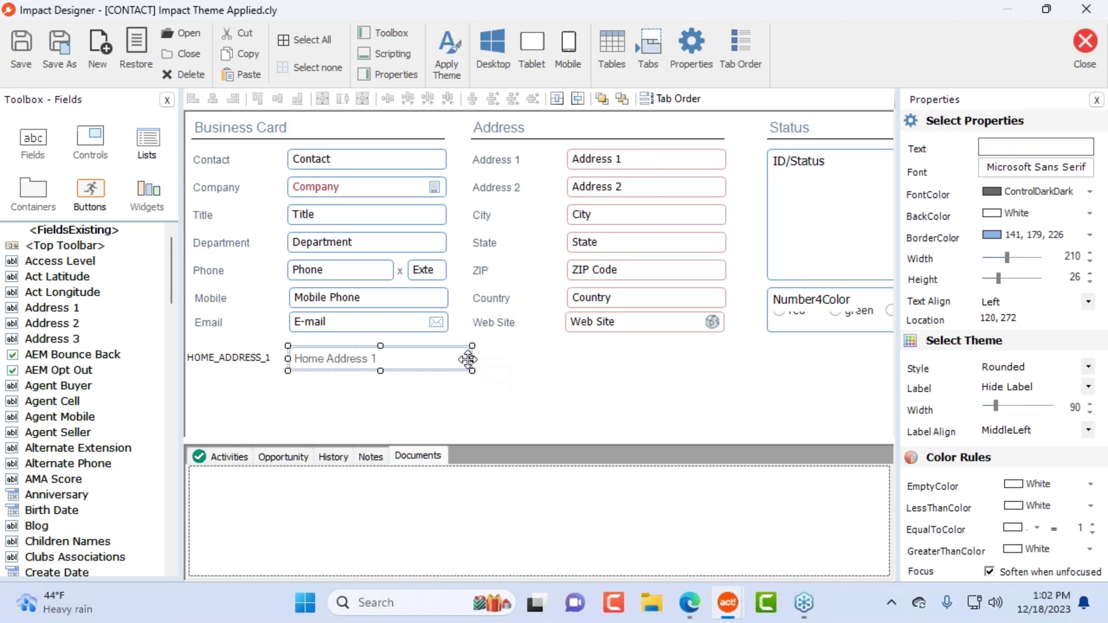
{"action": "left_click_drag", "start_coordinate": [472, 358], "coordinate": [450, 362]}
{"action": "left_click", "coordinate": [488, 406]}
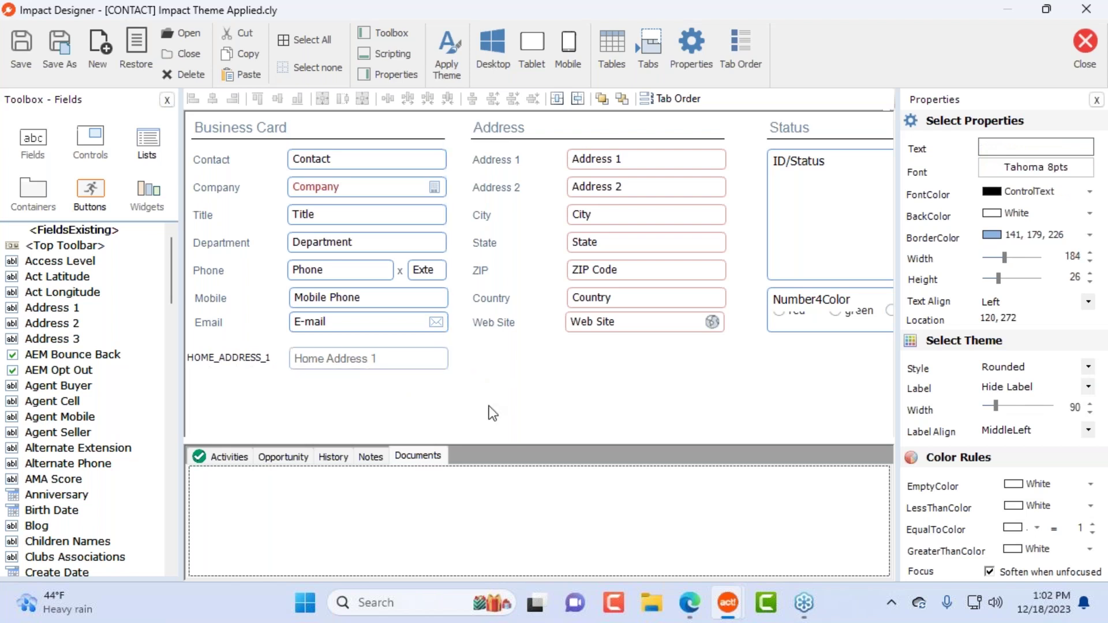
{"action": "left_click", "coordinate": [403, 364]}
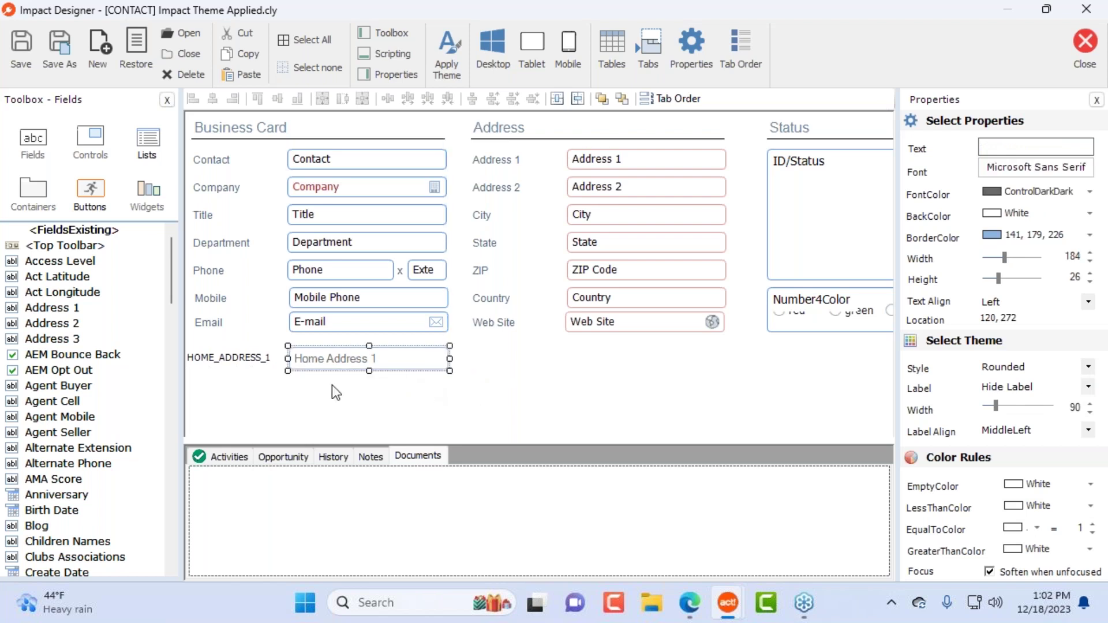
{"action": "left_click", "coordinate": [378, 326]}
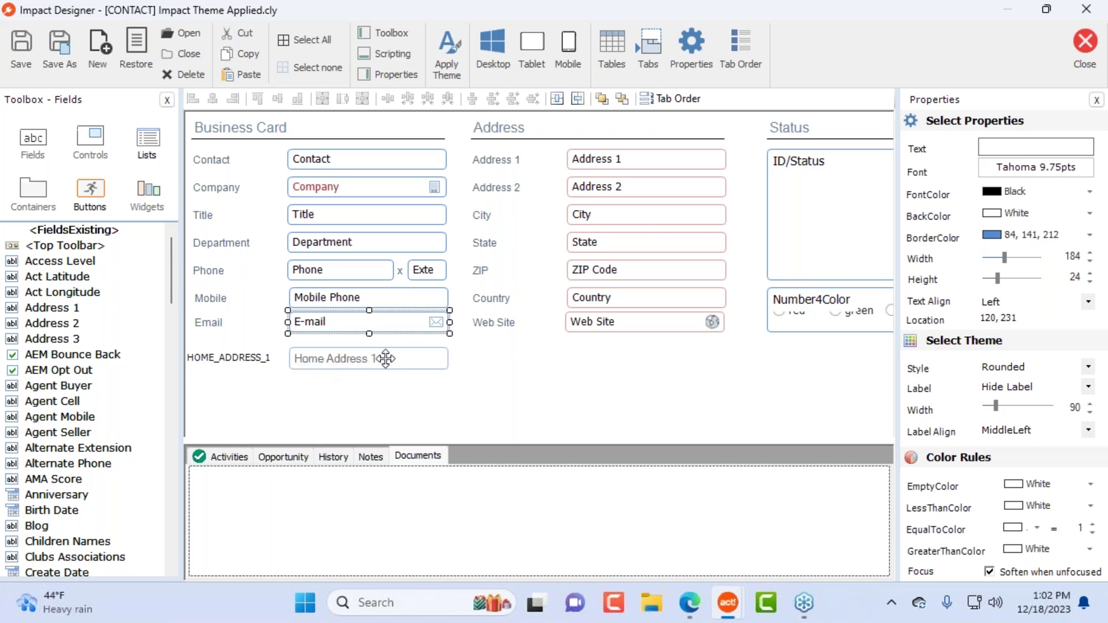
{"action": "left_click", "coordinate": [384, 359]}
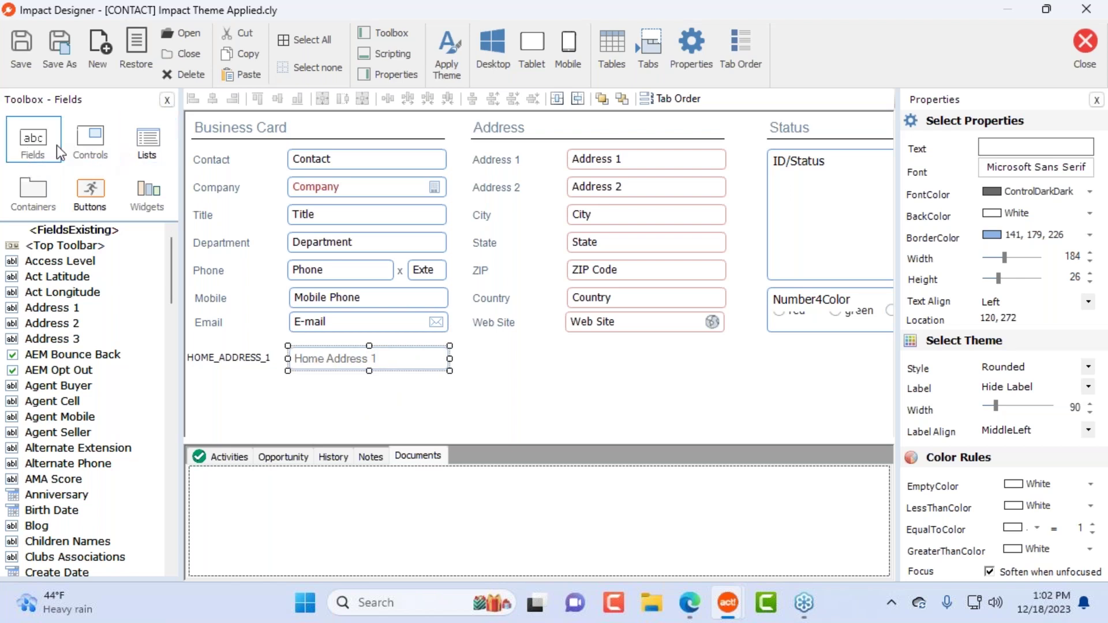
Step: Add a label reading 'My Label' below the Address fields and move it down-left
{"action": "left_click", "coordinate": [92, 140]}
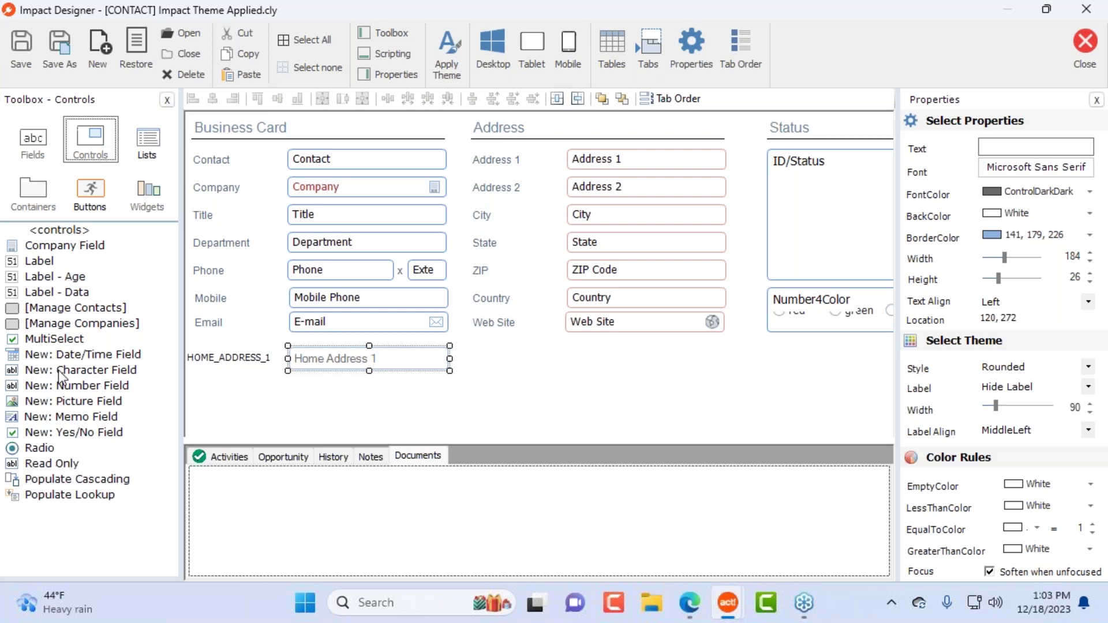
{"action": "left_click", "coordinate": [46, 264]}
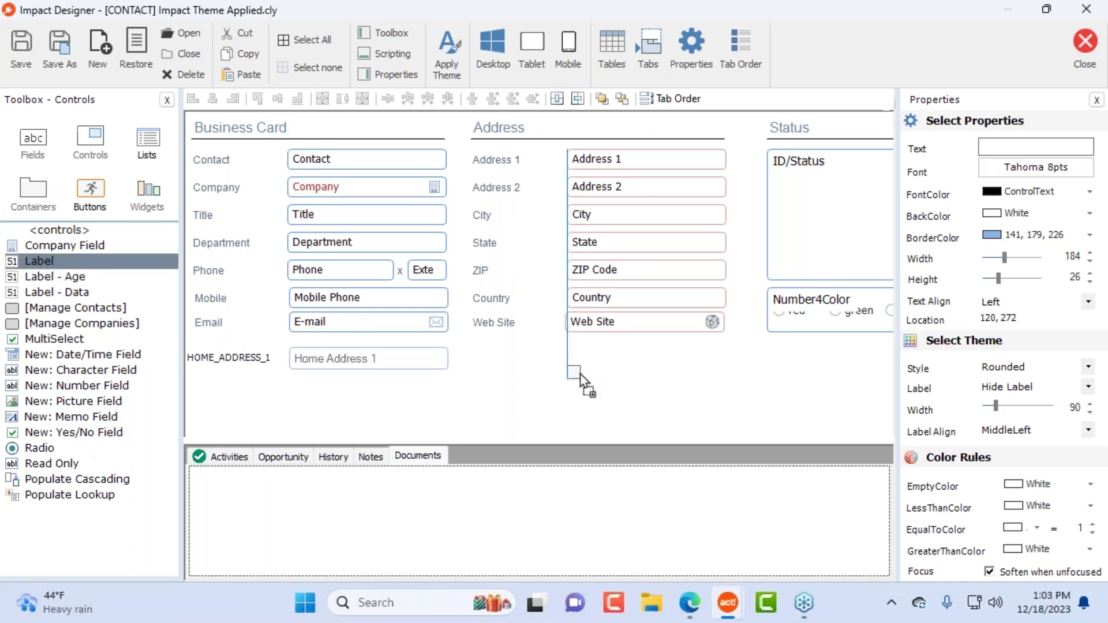
{"action": "left_click", "coordinate": [571, 370]}
{"action": "left_click_drag", "start_coordinate": [1051, 149], "coordinate": [922, 141]}
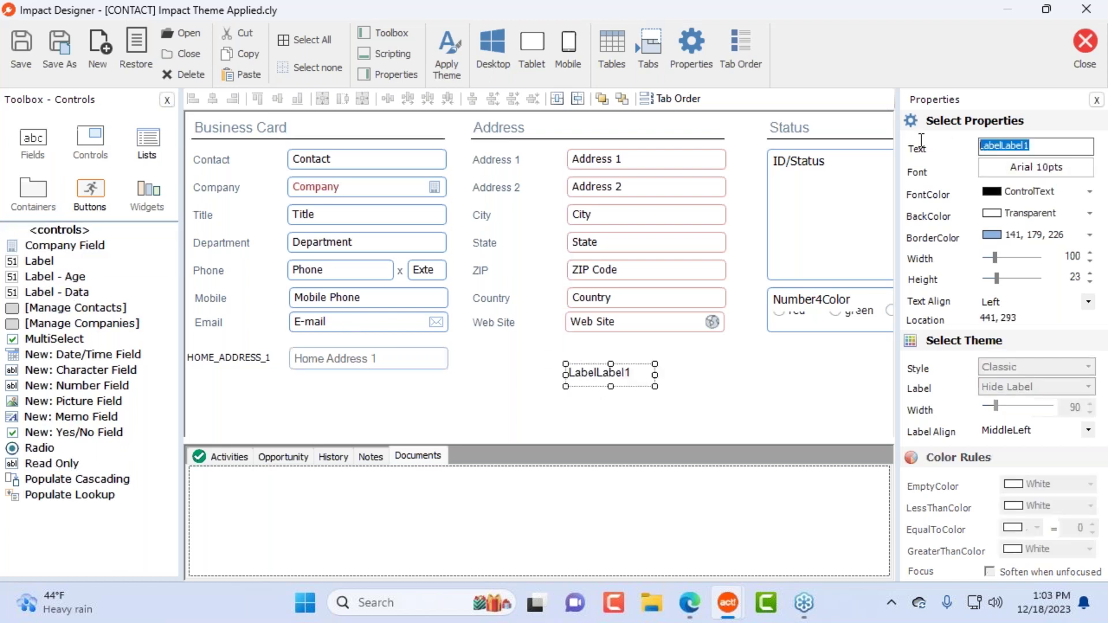
{"action": "type", "text": "My Labe"}
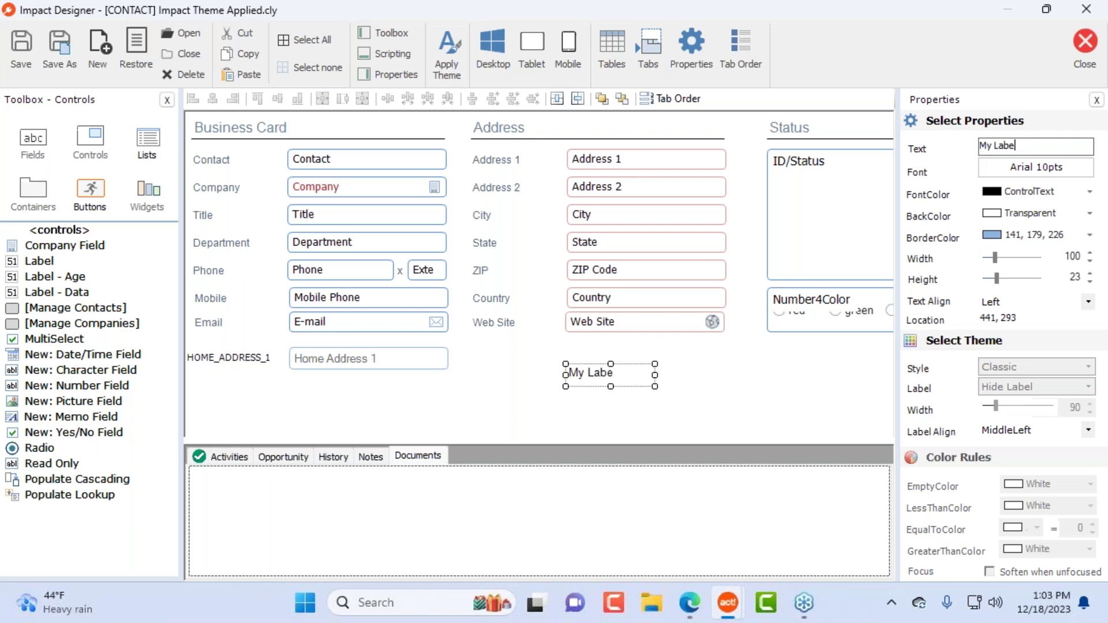
{"action": "type", "text": "l"}
{"action": "left_click", "coordinate": [767, 394]}
{"action": "left_click", "coordinate": [1036, 167]}
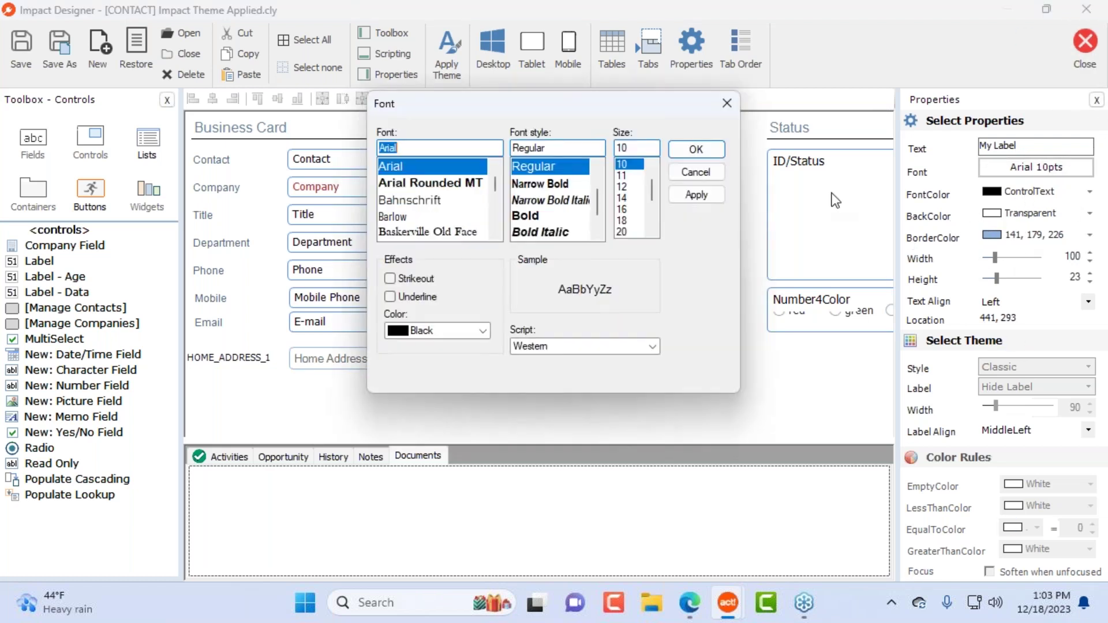
{"action": "left_click", "coordinate": [695, 171]}
{"action": "left_click_drag", "start_coordinate": [591, 372], "coordinate": [467, 388]}
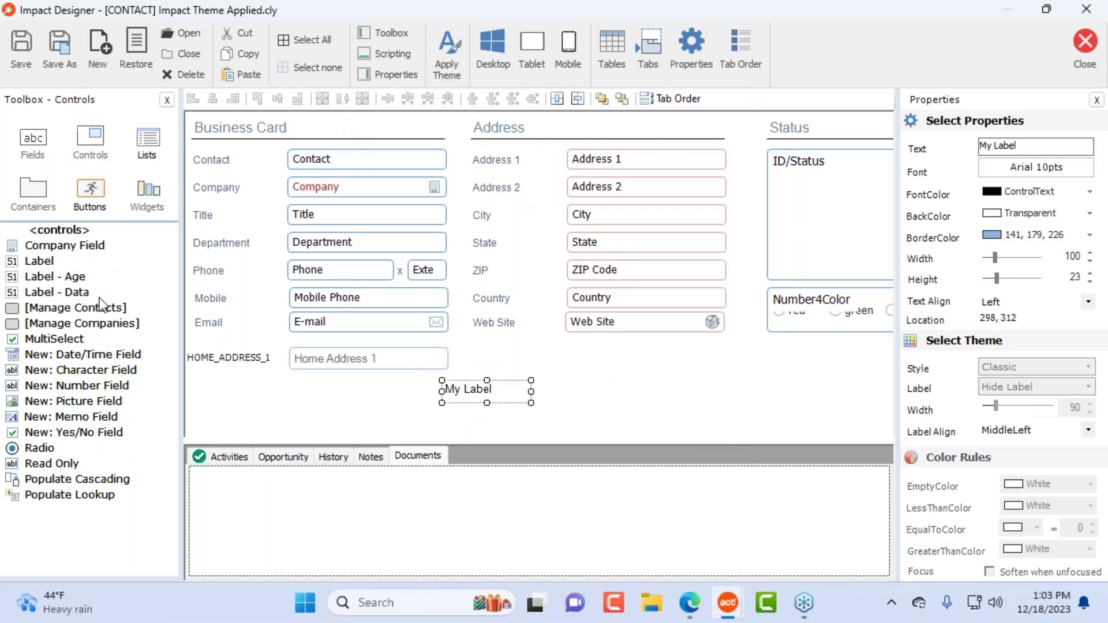
Step: Add a Label - Data control bound to Agent Cell and move it beside My Label
{"action": "left_click", "coordinate": [60, 282]}
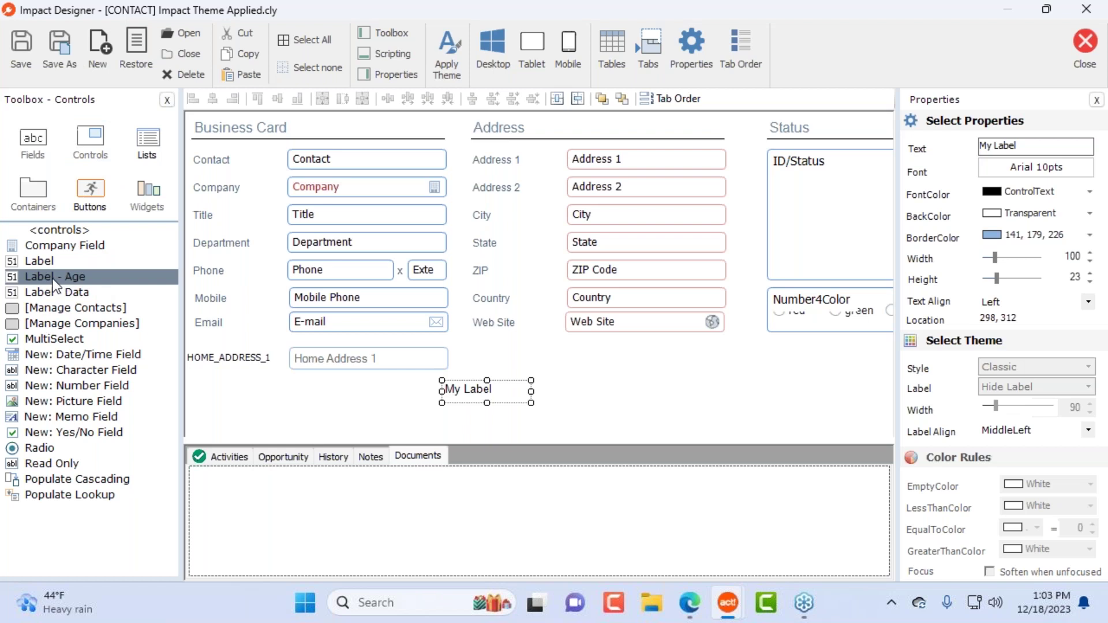
{"action": "left_click", "coordinate": [63, 300]}
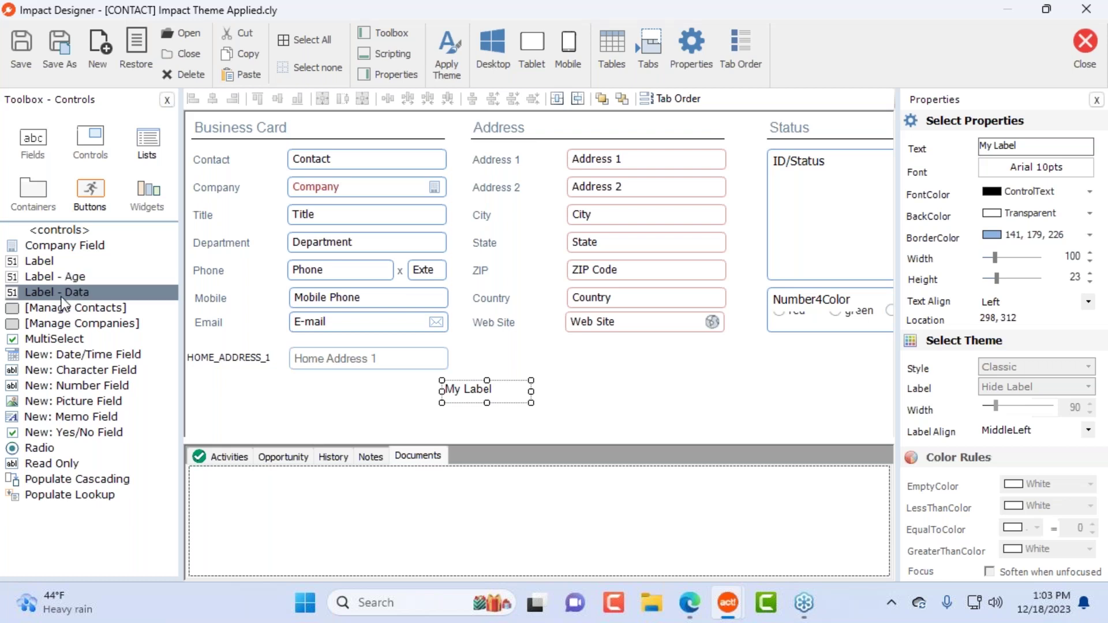
{"action": "left_click_drag", "start_coordinate": [68, 290], "coordinate": [615, 391]}
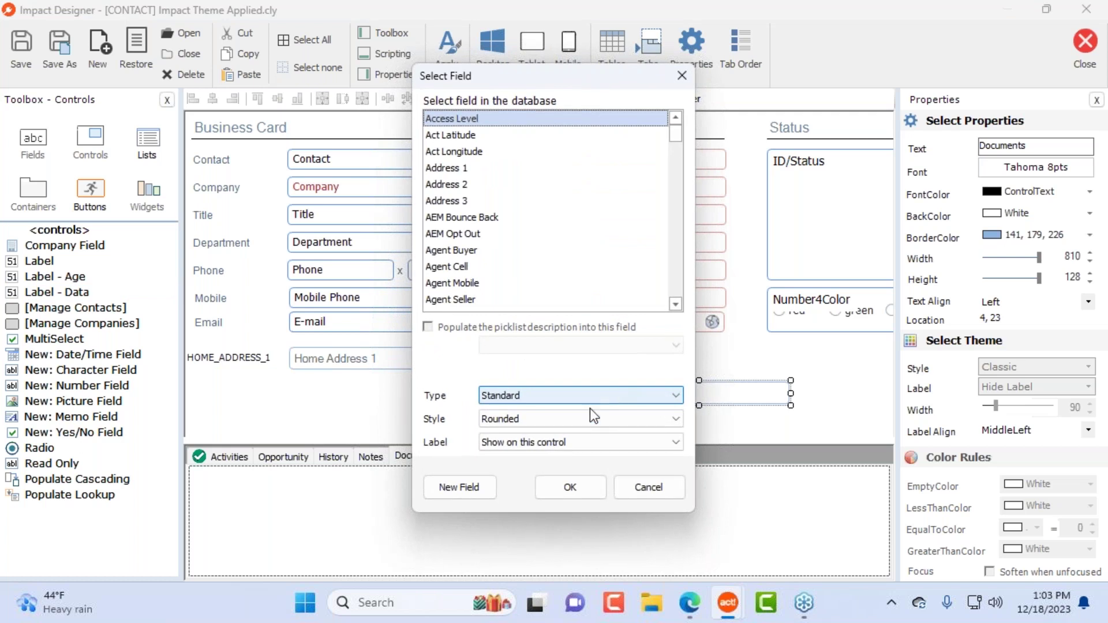
{"action": "left_click", "coordinate": [473, 265]}
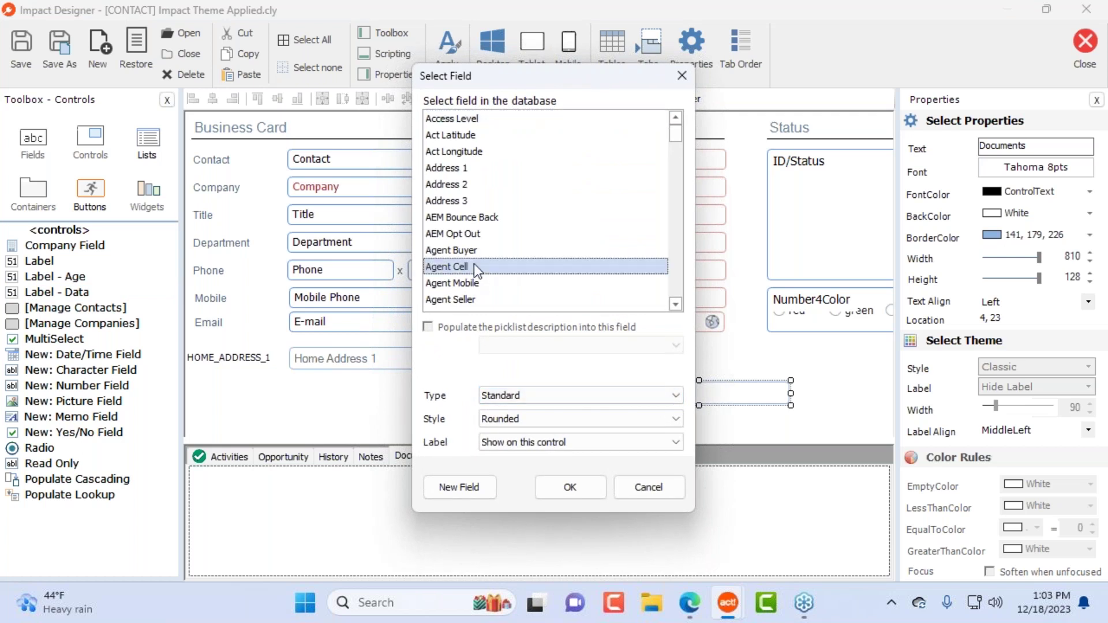
{"action": "left_click", "coordinate": [588, 490]}
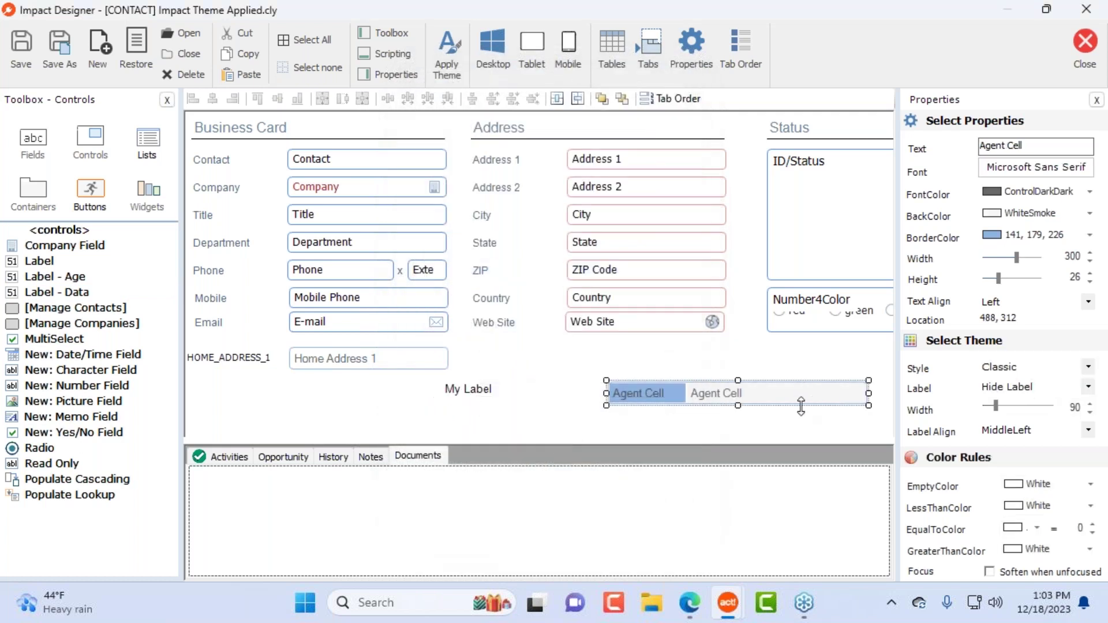
{"action": "left_click_drag", "start_coordinate": [697, 421], "coordinate": [430, 437]}
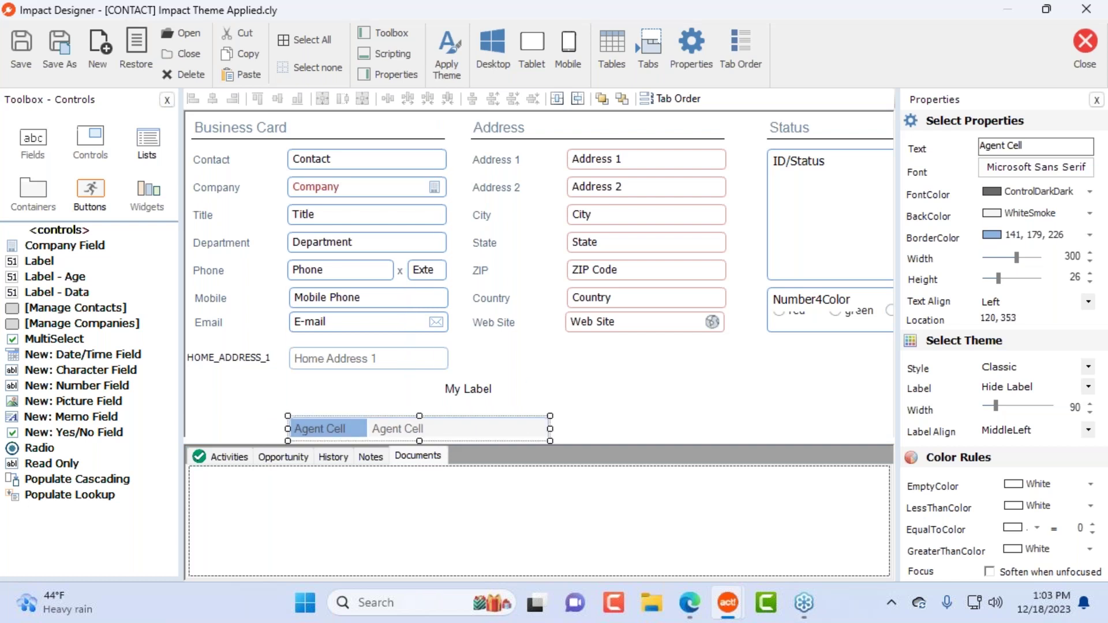
{"action": "left_click", "coordinate": [597, 401]}
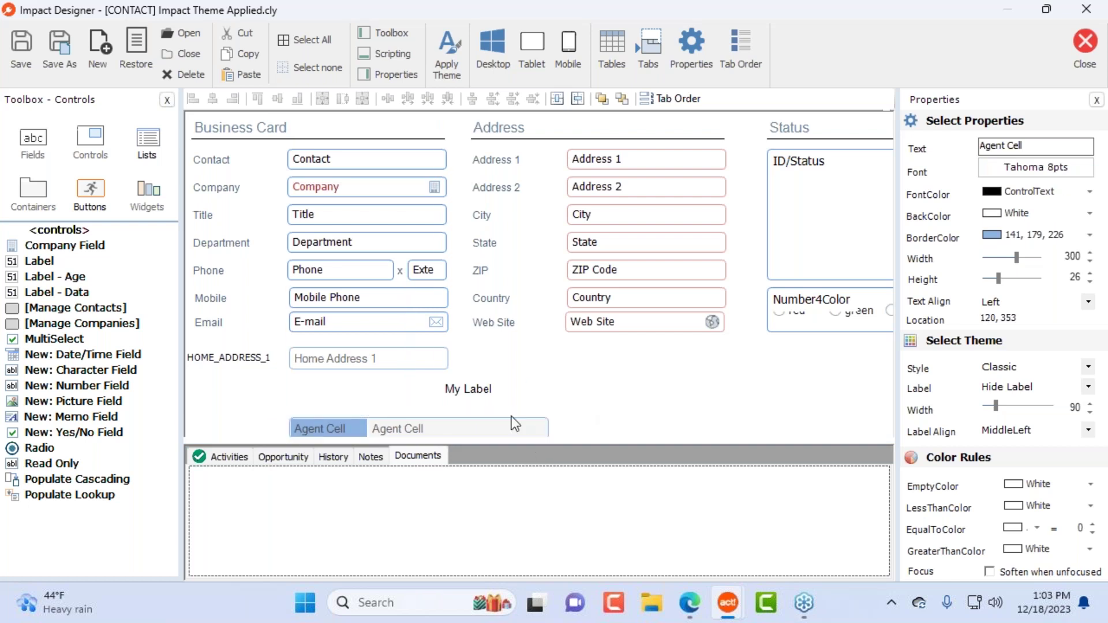
{"action": "left_click_drag", "start_coordinate": [505, 426], "coordinate": [780, 369]}
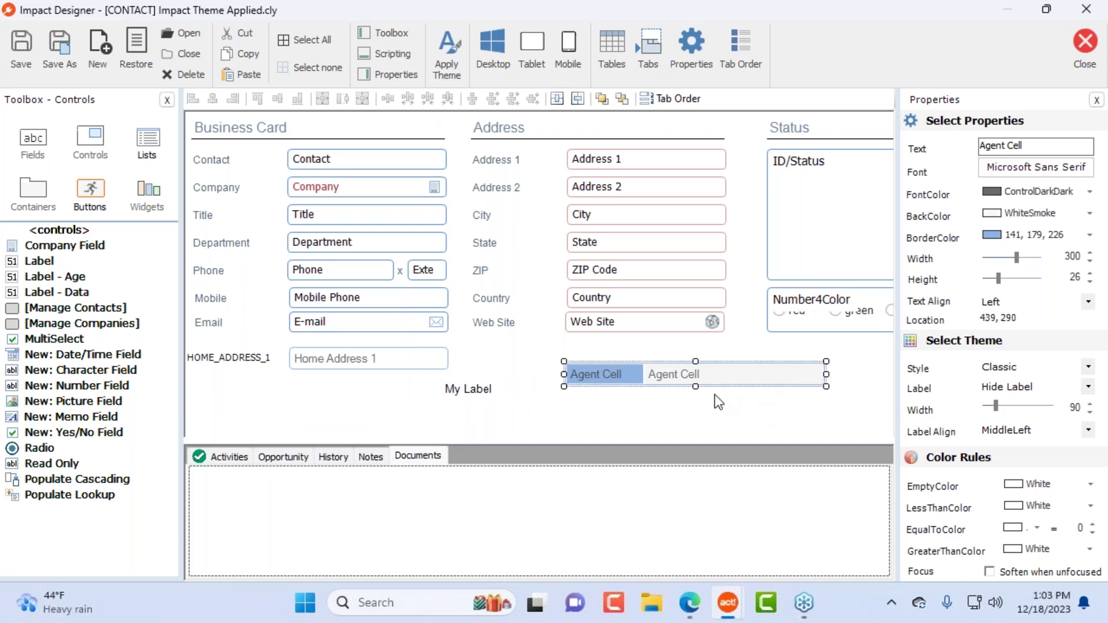
Step: Delete the Agent Cell field and the My Label text, confirming each deletion
{"action": "key", "text": "Delete"}
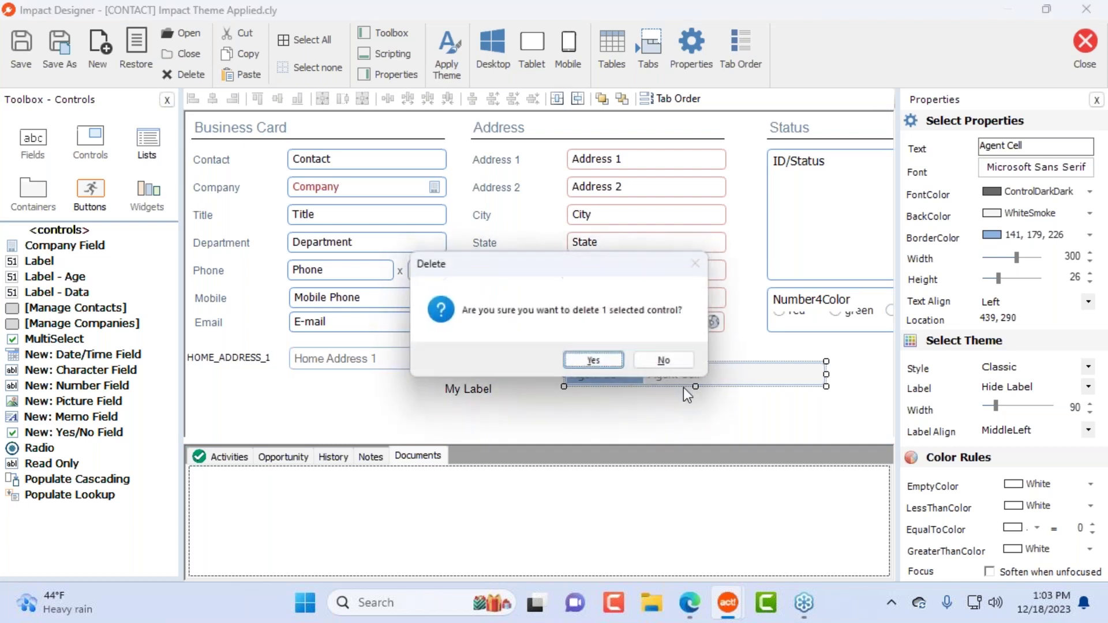
{"action": "left_click", "coordinate": [594, 359]}
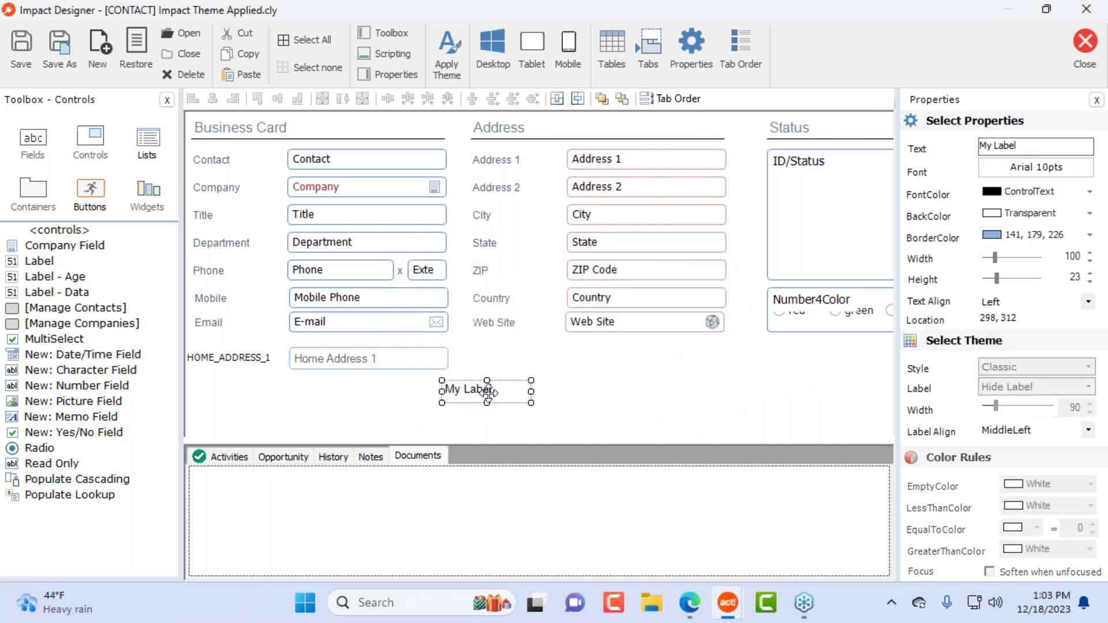
{"action": "key", "text": "Delete"}
{"action": "left_click", "coordinate": [595, 361]}
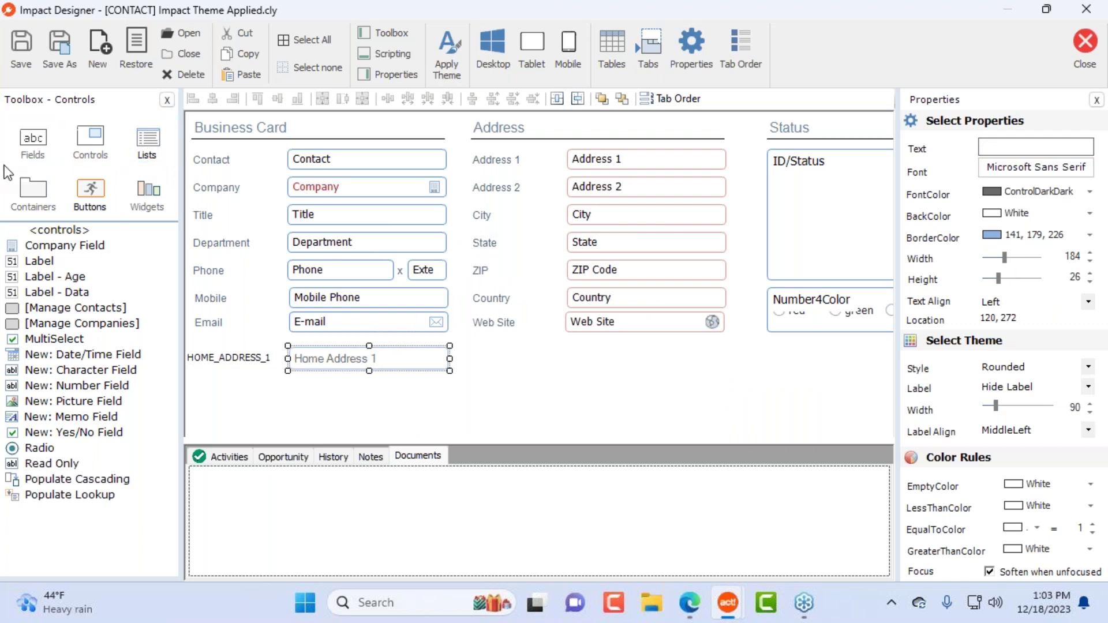
Step: Delete all 14 Address labels and fields from the layout
{"action": "left_click", "coordinate": [157, 157]}
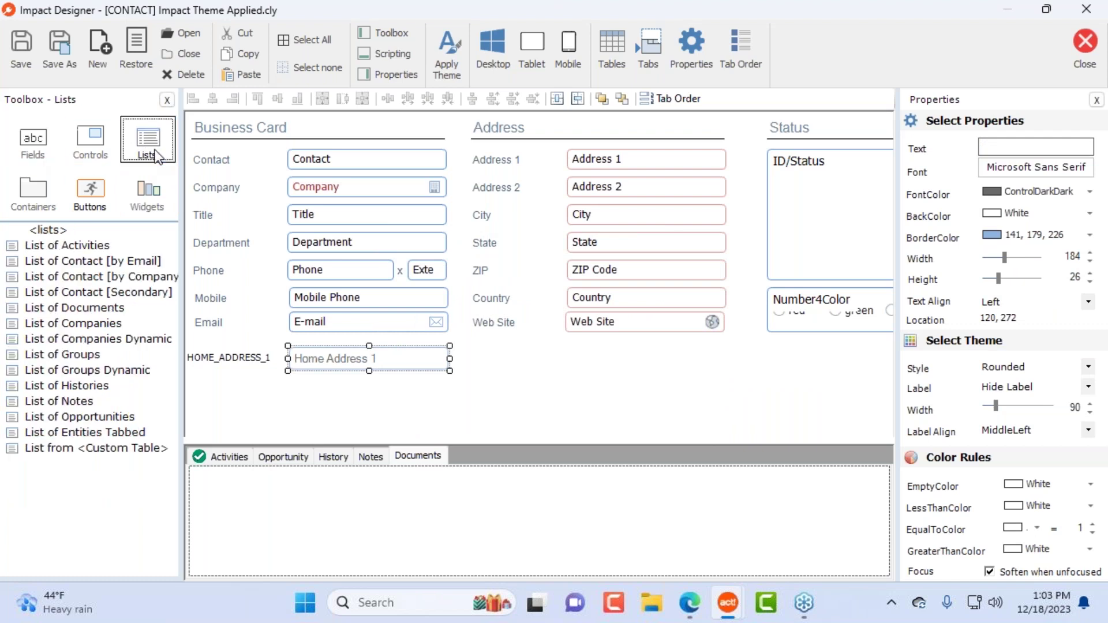
{"action": "left_click_drag", "start_coordinate": [665, 393], "coordinate": [469, 149]}
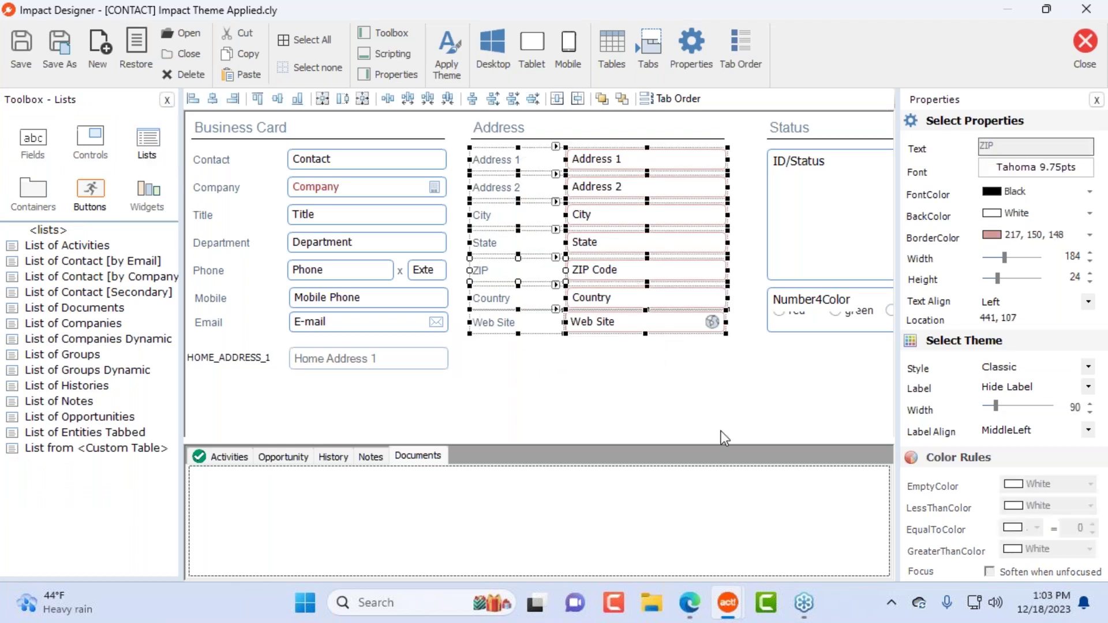
{"action": "key", "text": "Delete"}
{"action": "left_click", "coordinate": [606, 363]}
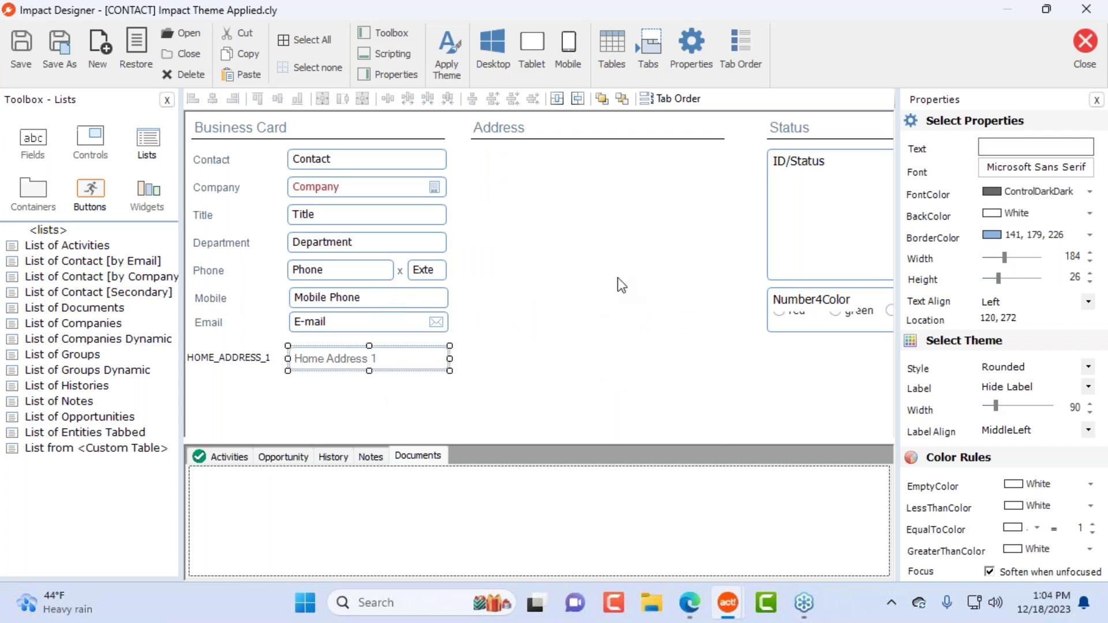
{"action": "left_click", "coordinate": [231, 465]}
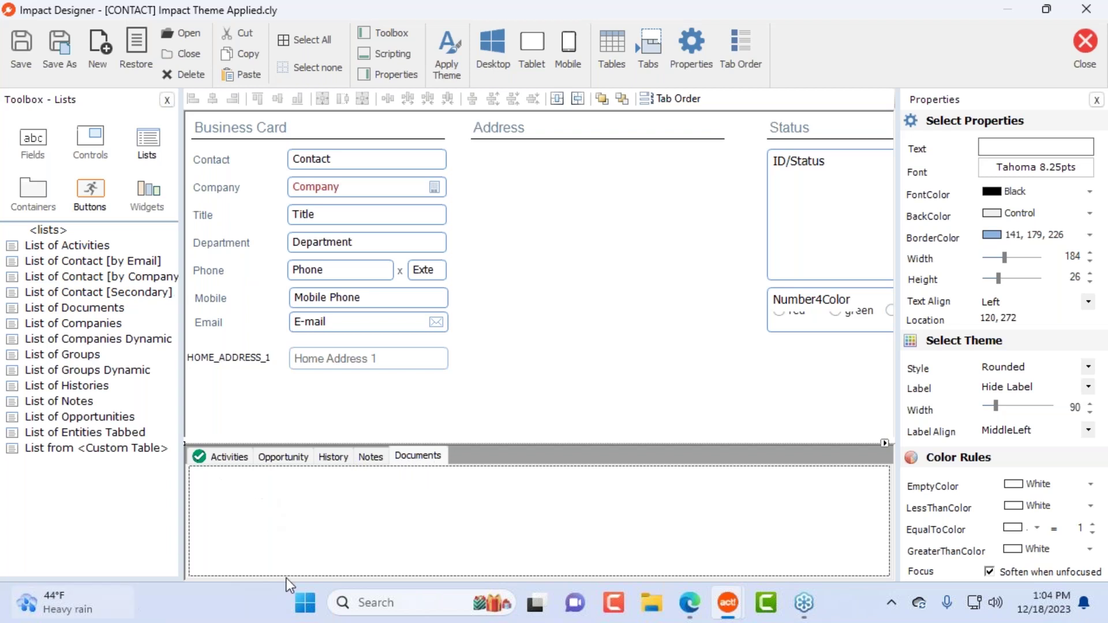
Step: Place a List of Activities grid with default settings under Address, sized 293 wide above the tabs
{"action": "left_click", "coordinate": [35, 247]}
{"action": "left_click_drag", "start_coordinate": [32, 247], "coordinate": [480, 161]}
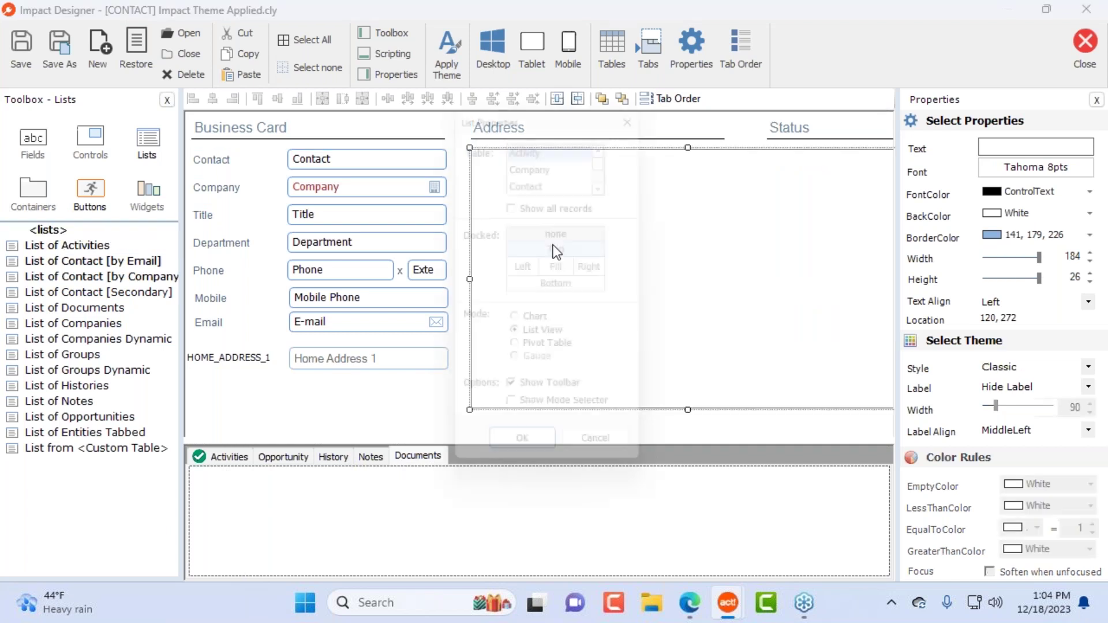
{"action": "left_click_drag", "start_coordinate": [532, 94], "coordinate": [604, 83]}
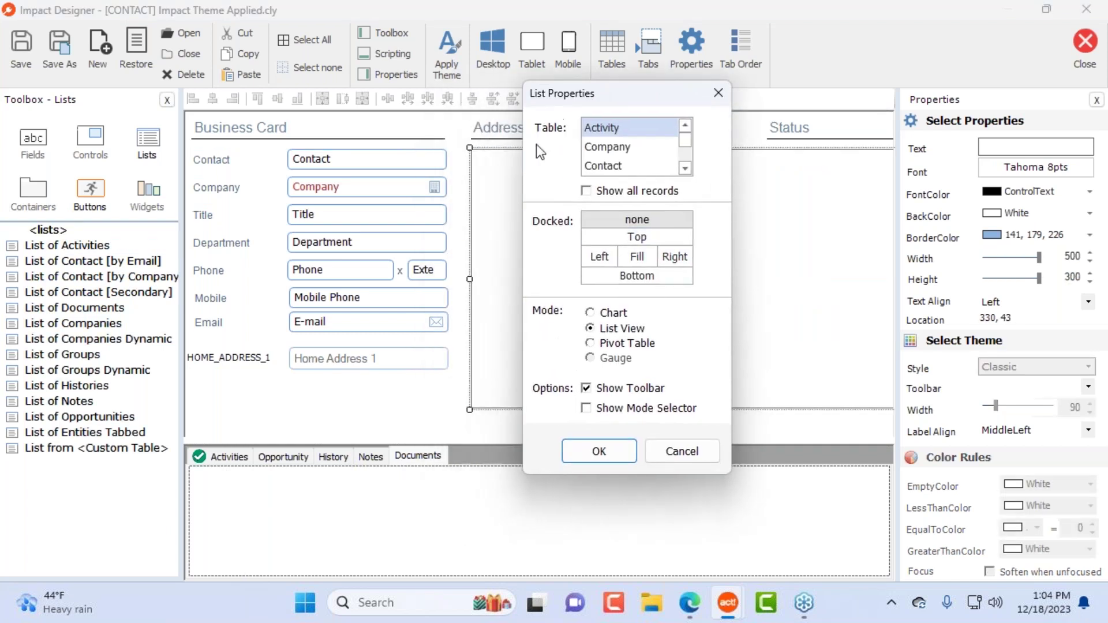
{"action": "left_click", "coordinate": [601, 453]}
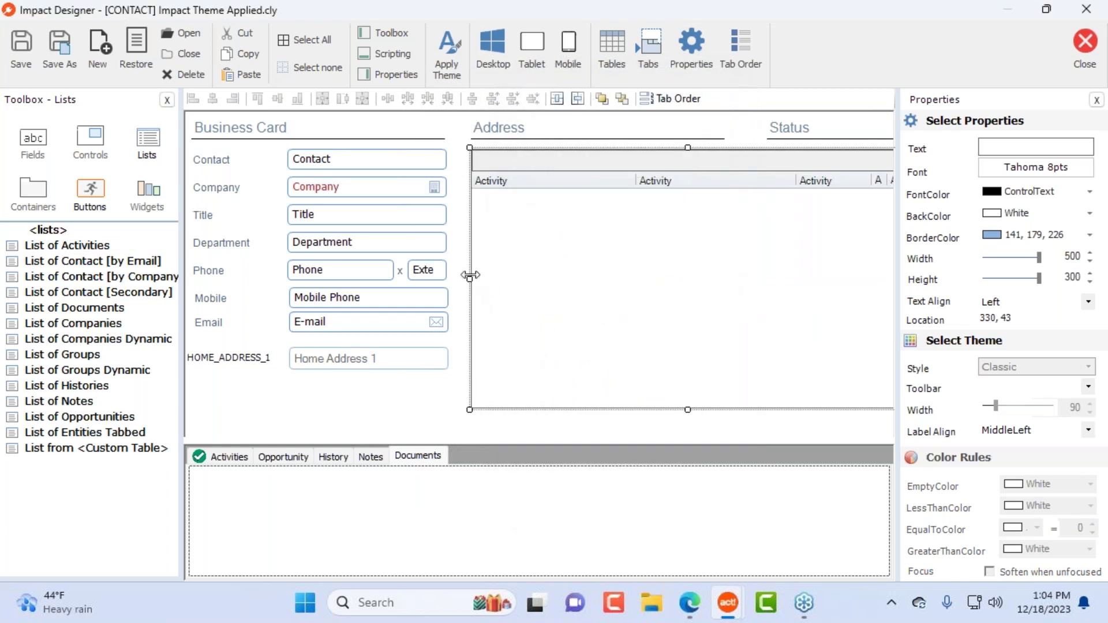
{"action": "left_click_drag", "start_coordinate": [469, 281], "coordinate": [749, 283]}
{"action": "left_click_drag", "start_coordinate": [830, 245], "coordinate": [545, 240]}
{"action": "left_click_drag", "start_coordinate": [621, 406], "coordinate": [726, 393]}
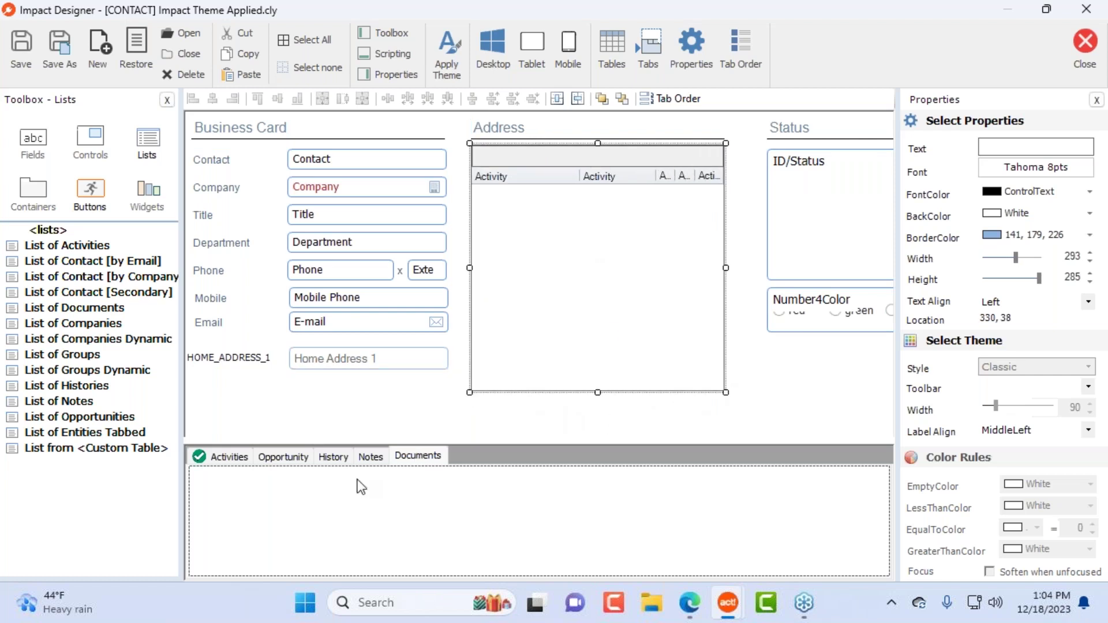
{"action": "left_click_drag", "start_coordinate": [597, 393], "coordinate": [598, 367]}
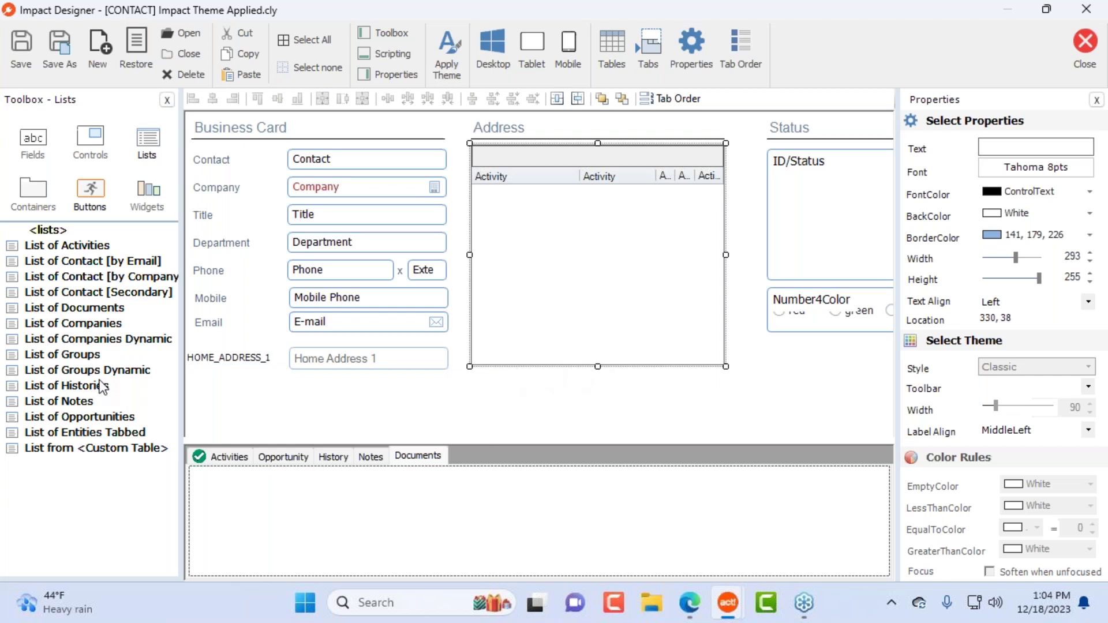
Step: Browse the other list types and the Containers toolbox, then delete the Activity grid
{"action": "left_click", "coordinate": [112, 313]}
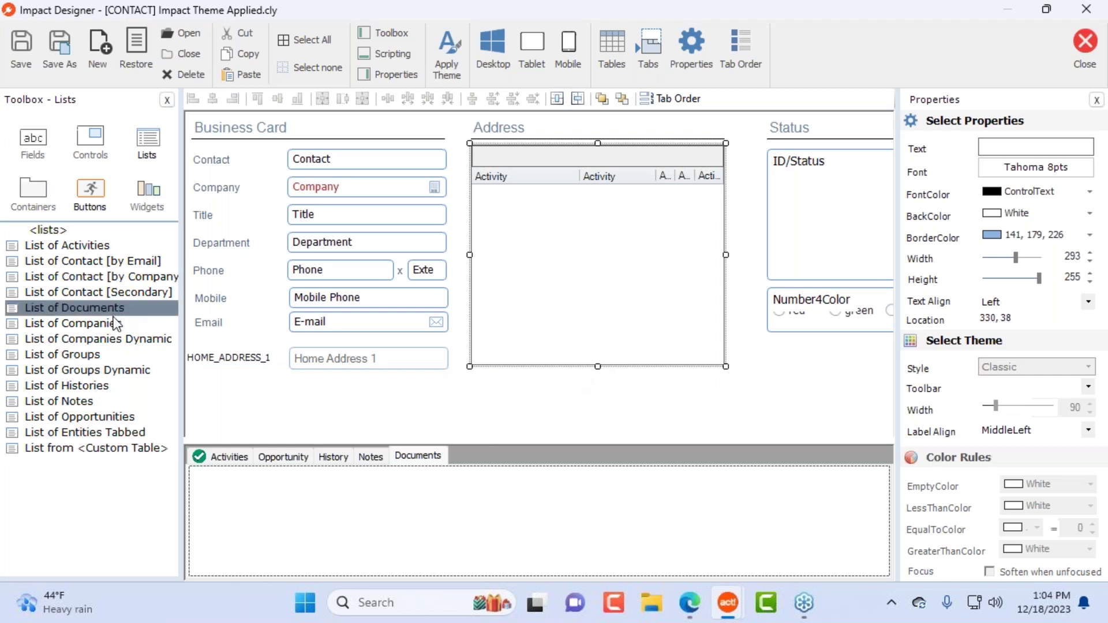
{"action": "left_click", "coordinate": [112, 325]}
{"action": "left_click", "coordinate": [101, 355]}
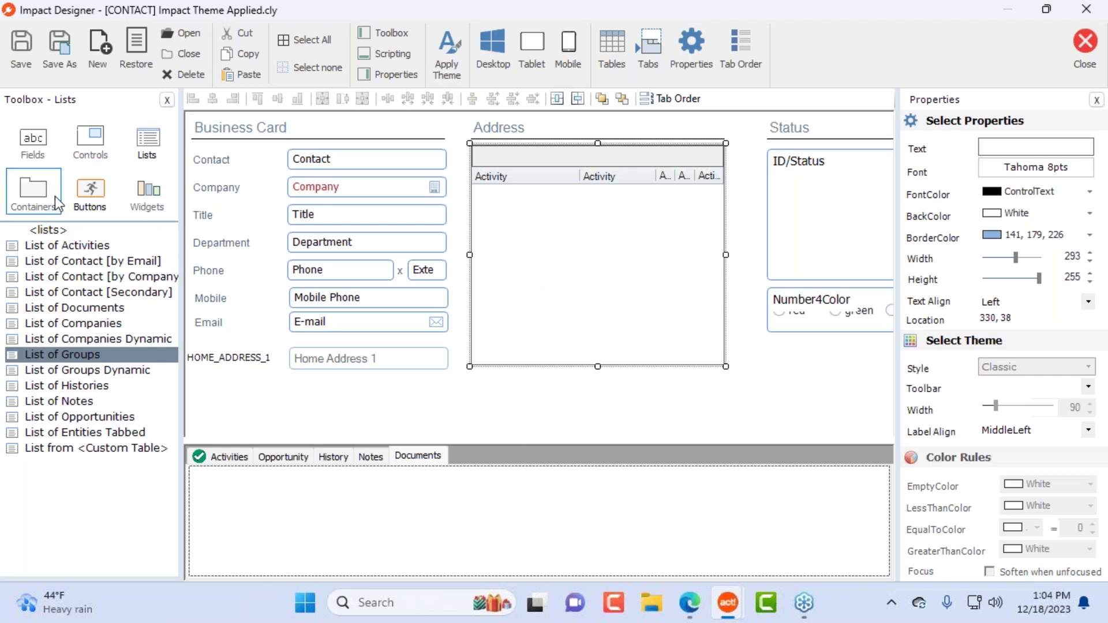
{"action": "left_click", "coordinate": [33, 197]}
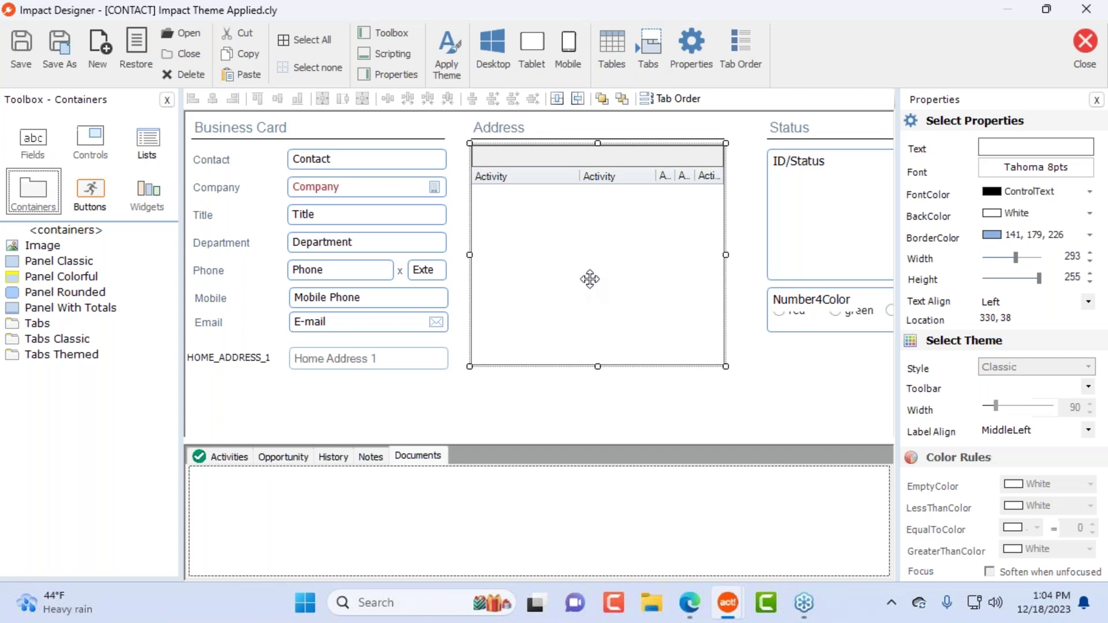
{"action": "key", "text": "Delete"}
Step: Confirm the grid deletion and place a light-blue, orange-bordered Classic panel under the Address heading
{"action": "left_click", "coordinate": [590, 370]}
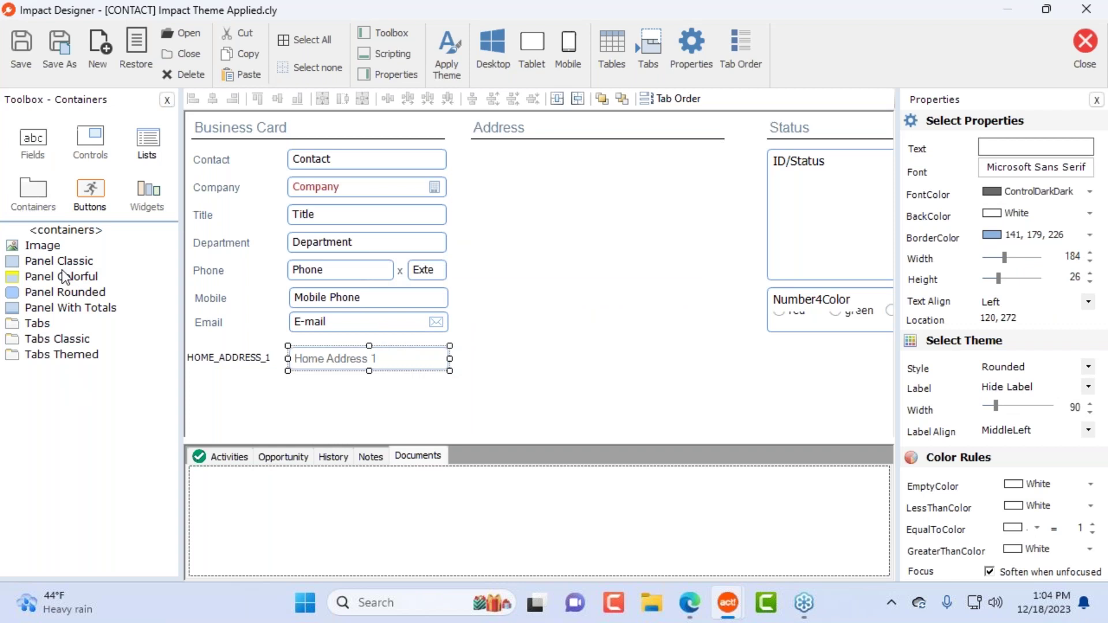
{"action": "left_click_drag", "start_coordinate": [52, 267], "coordinate": [507, 182]}
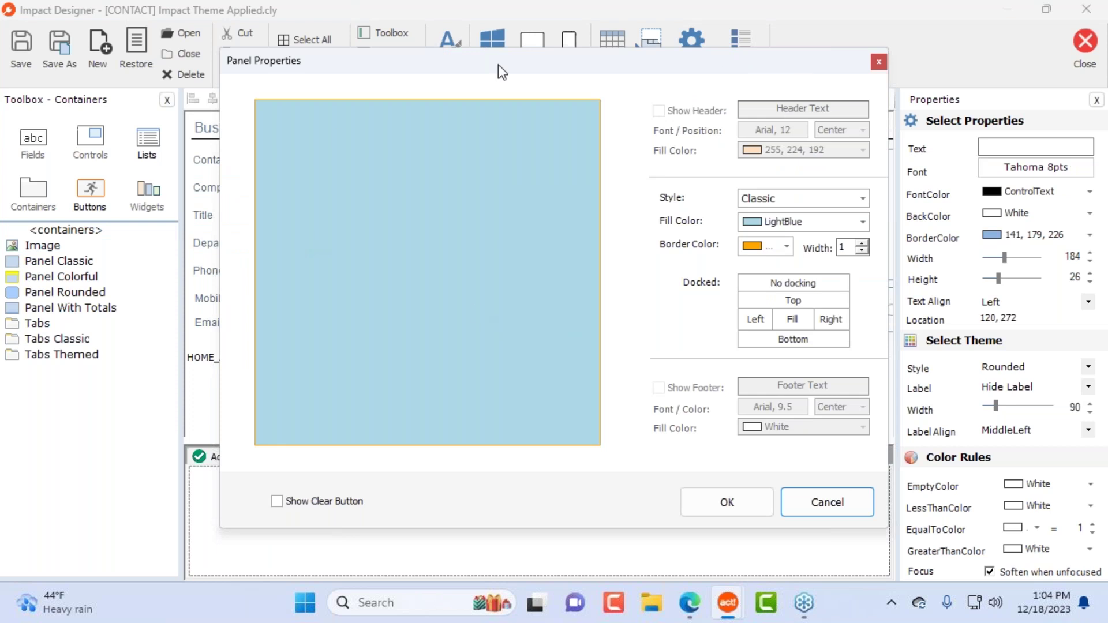
{"action": "left_click", "coordinate": [739, 510]}
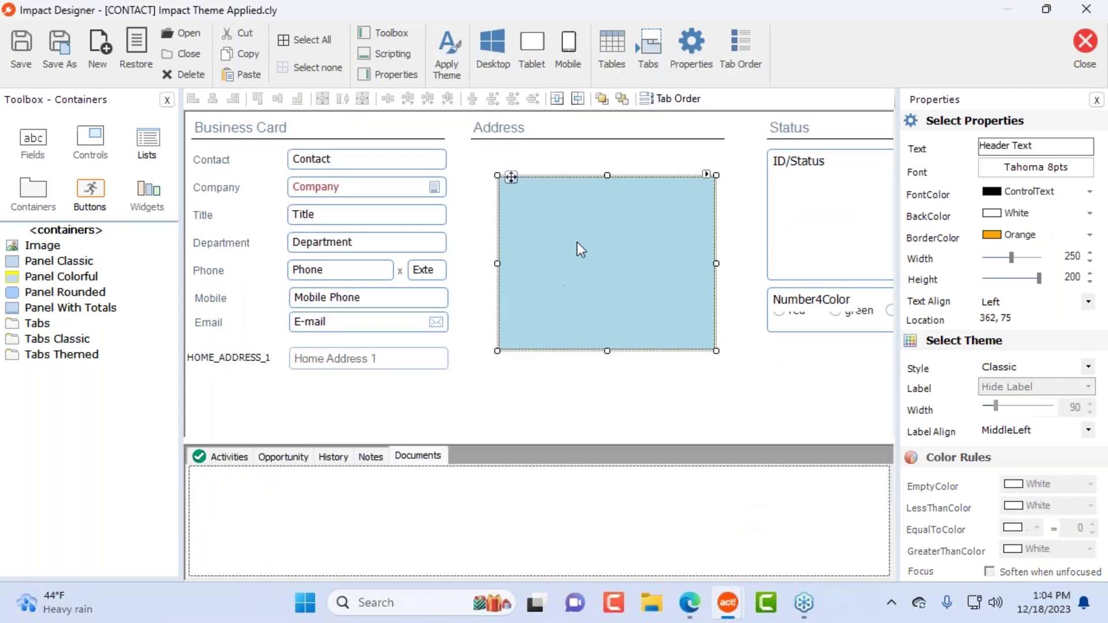
{"action": "left_click_drag", "start_coordinate": [511, 177], "coordinate": [483, 160]}
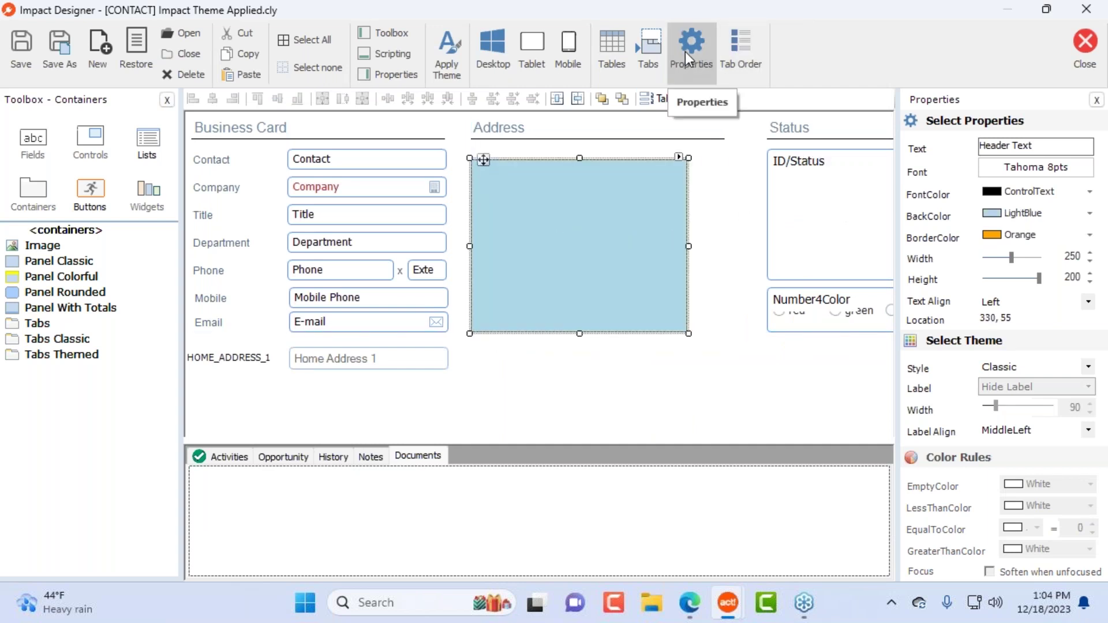
Step: Review the panel's settings, keeping Fill Color LightBlue and Border Color Orange
{"action": "left_click", "coordinate": [821, 209]}
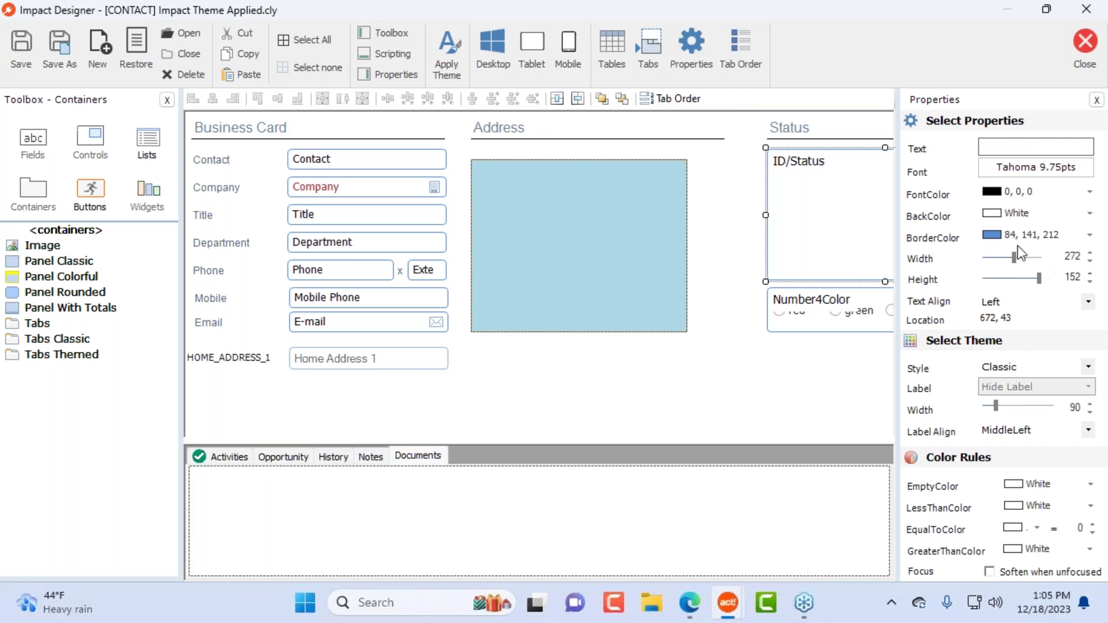
{"action": "left_click", "coordinate": [594, 248]}
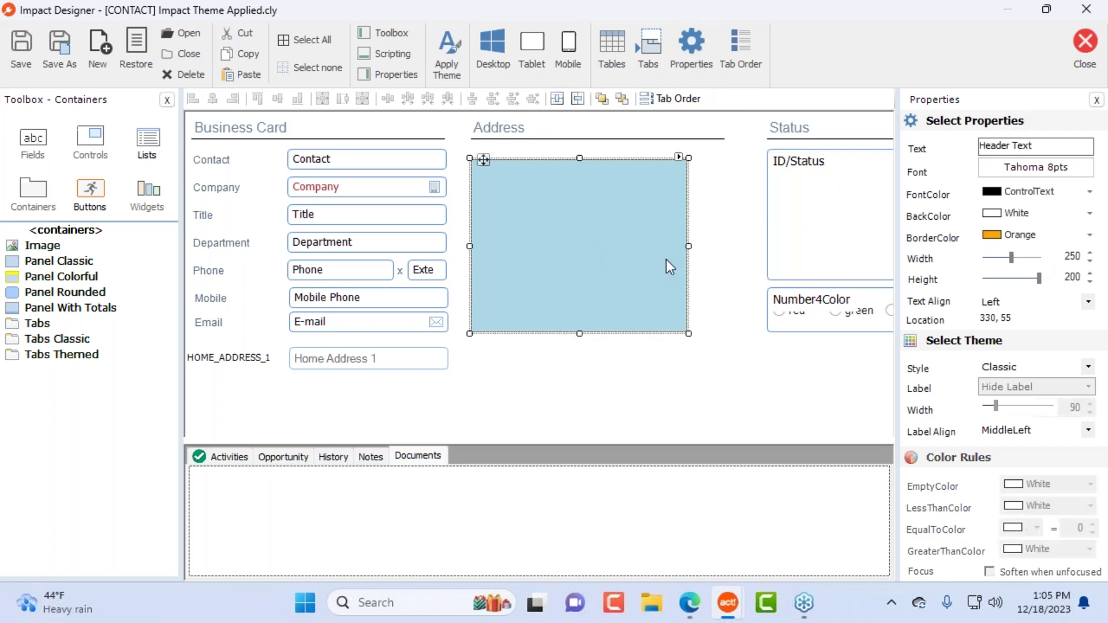
{"action": "left_click", "coordinate": [689, 52]}
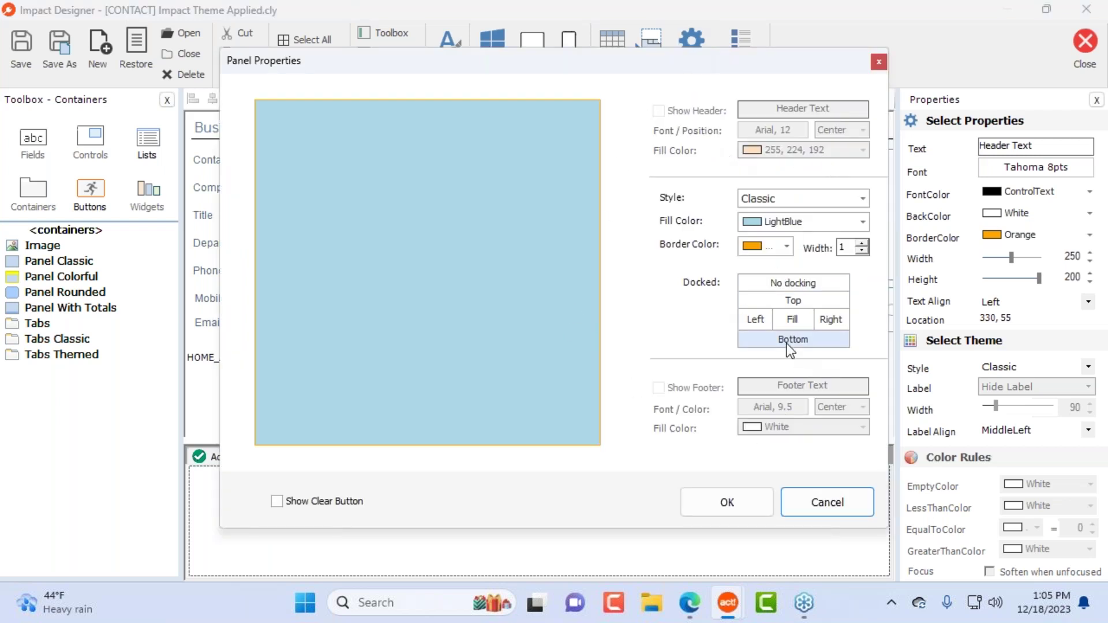
{"action": "left_click", "coordinate": [786, 248]}
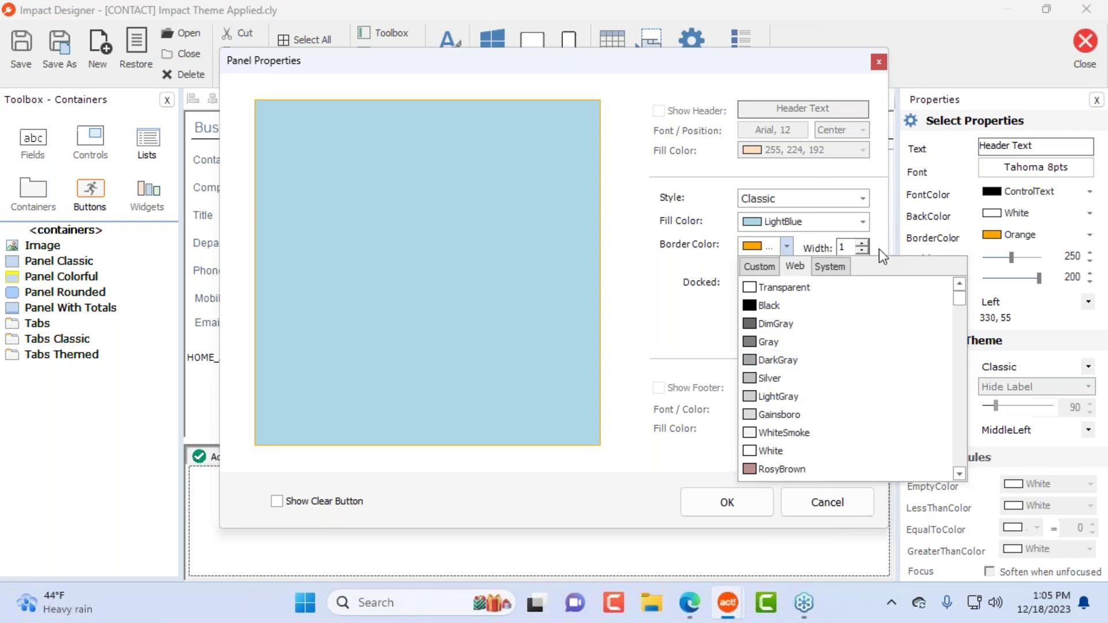
{"action": "left_click", "coordinate": [830, 267]}
{"action": "left_click", "coordinate": [823, 223]}
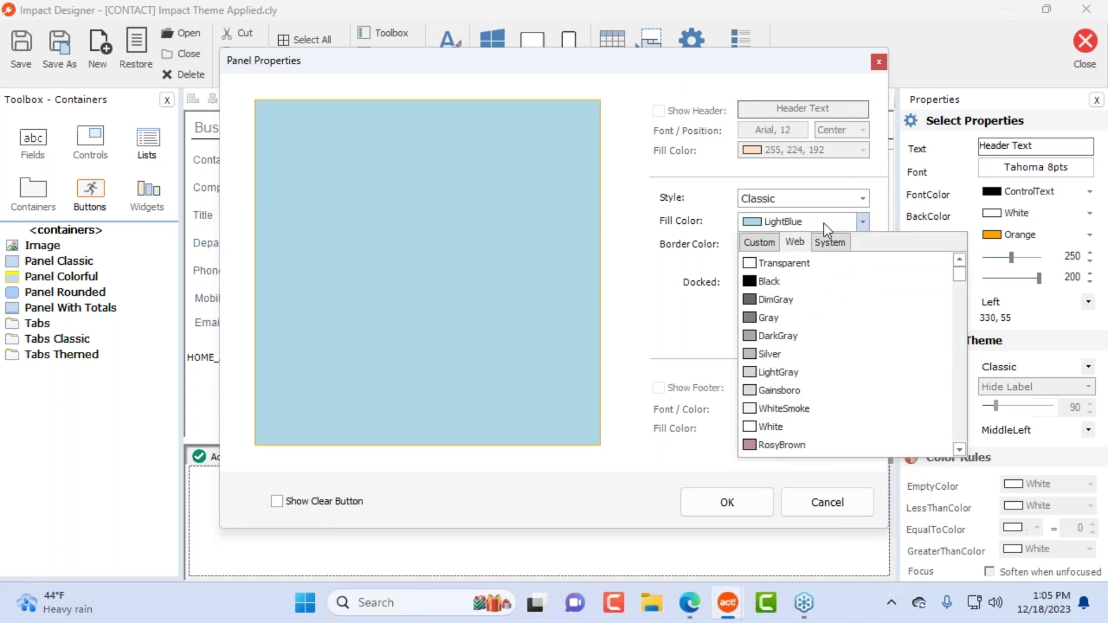
{"action": "left_click", "coordinate": [637, 204]}
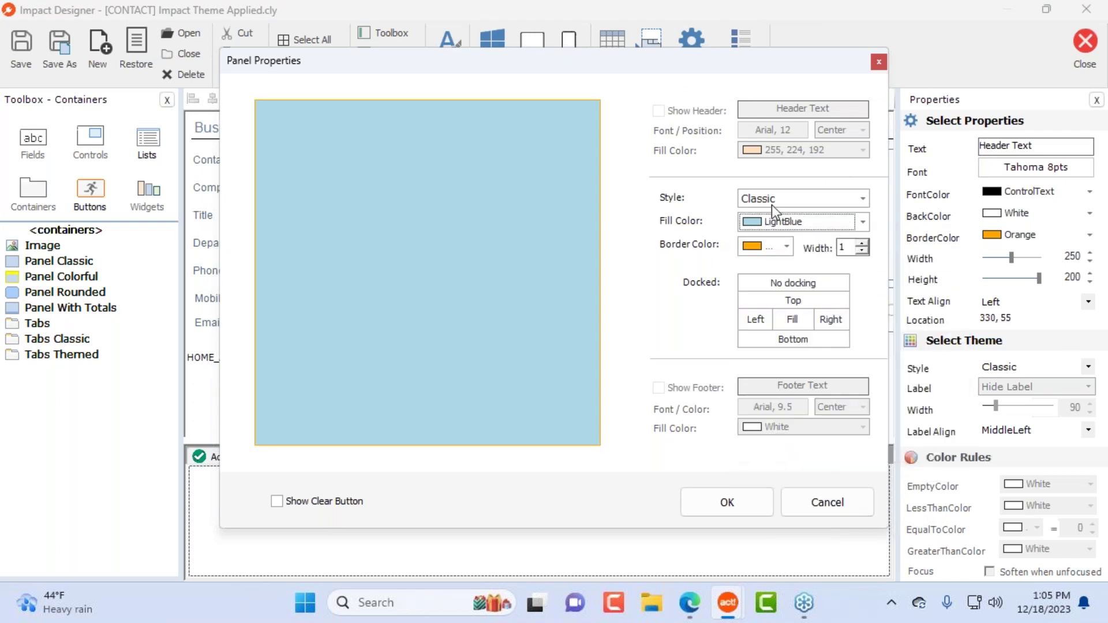
{"action": "left_click", "coordinate": [837, 507]}
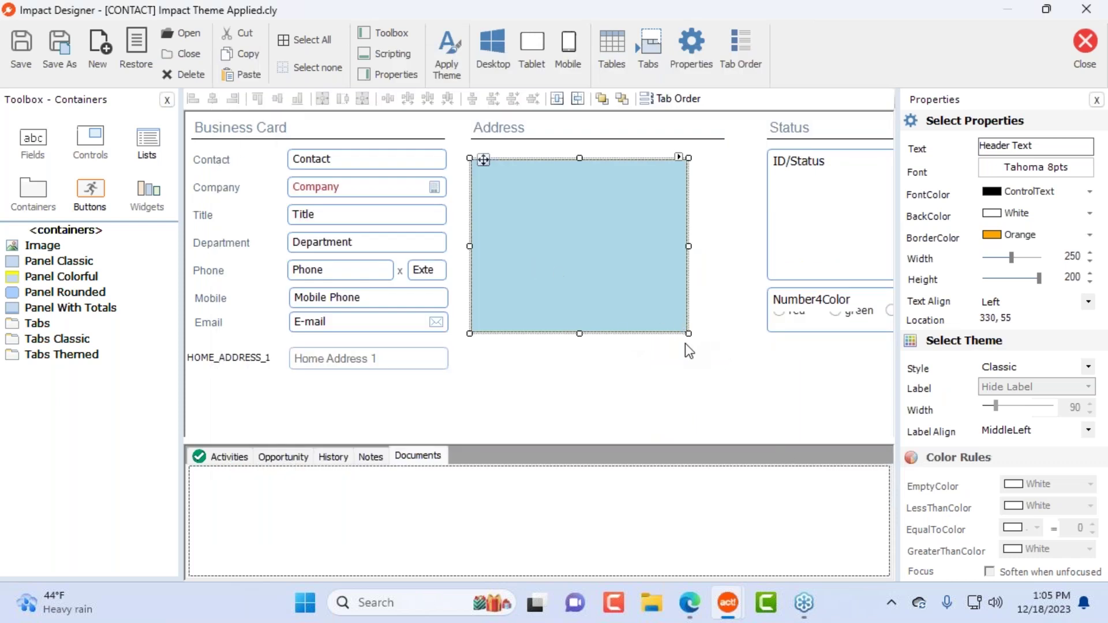
Step: Enlarge the blue panel to 336 by 273, move the Business Card fields into it, and position it under Business Card
{"action": "left_click_drag", "start_coordinate": [689, 333], "coordinate": [762, 397]}
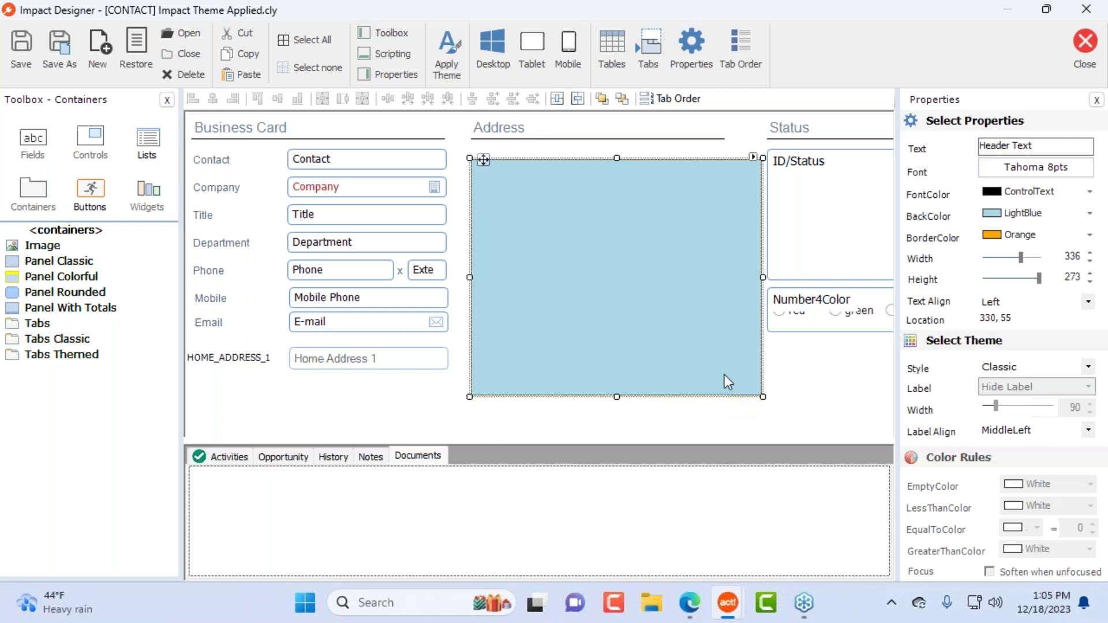
{"action": "left_click_drag", "start_coordinate": [423, 390], "coordinate": [192, 153]}
{"action": "left_click_drag", "start_coordinate": [305, 166], "coordinate": [613, 192]}
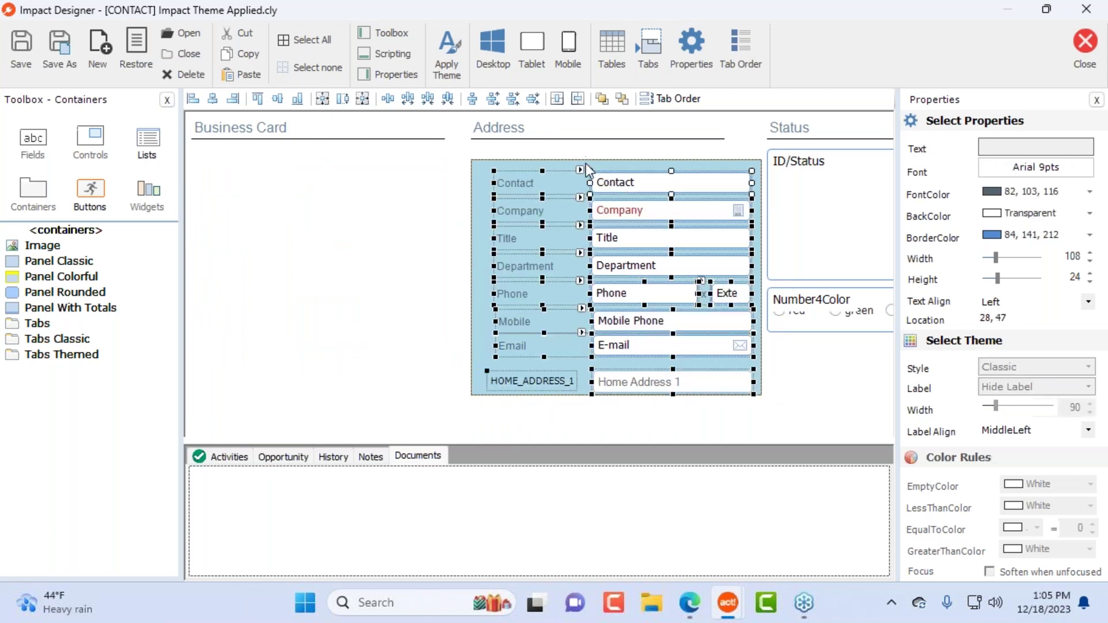
{"action": "left_click", "coordinate": [518, 159]}
{"action": "left_click_drag", "start_coordinate": [484, 162], "coordinate": [193, 148]}
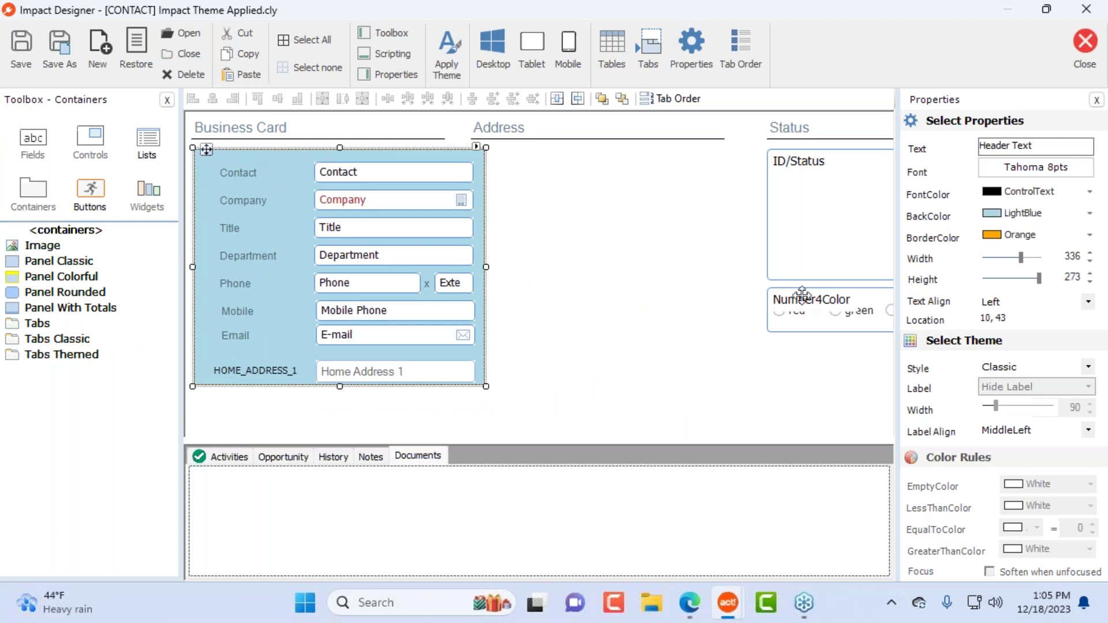
{"action": "left_click", "coordinate": [673, 236]}
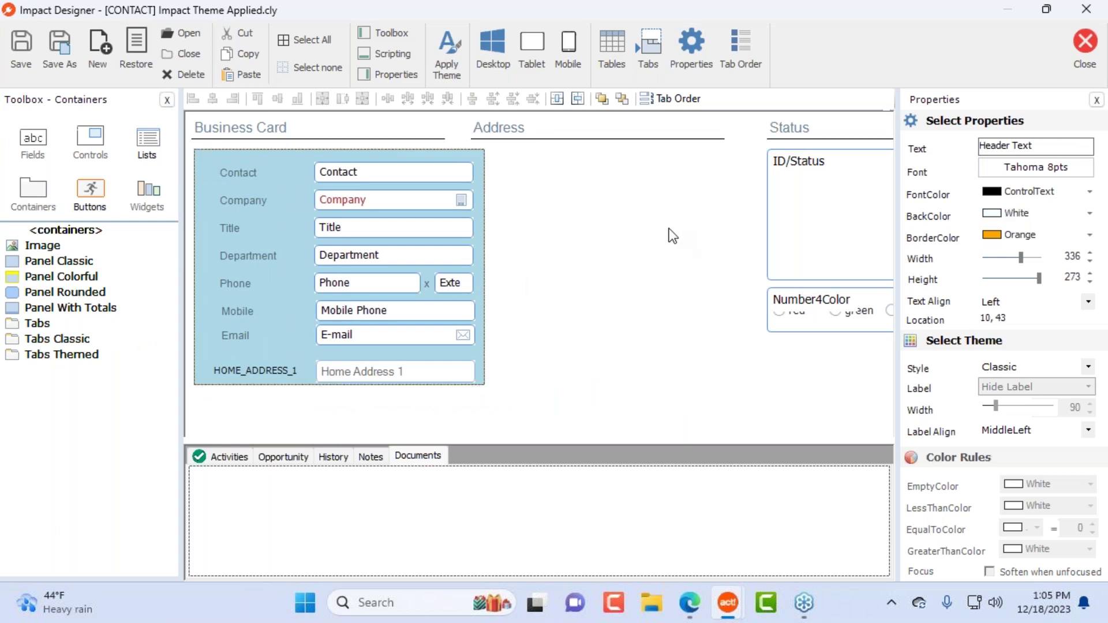
Step: Place a Tabs Themed control and add a third page captioned Tasks, coloured Gainsboro with a Calendar.png icon
{"action": "left_click", "coordinate": [64, 353]}
{"action": "left_click_drag", "start_coordinate": [48, 362], "coordinate": [519, 237]}
{"action": "left_click_drag", "start_coordinate": [456, 101], "coordinate": [435, 179]}
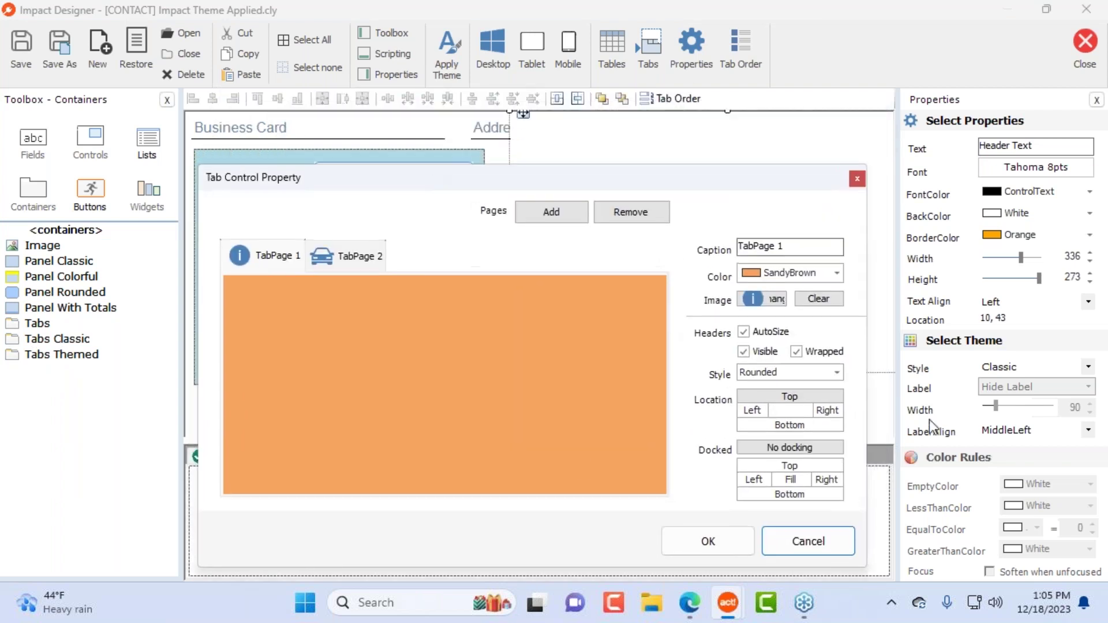
{"action": "left_click", "coordinate": [379, 255]}
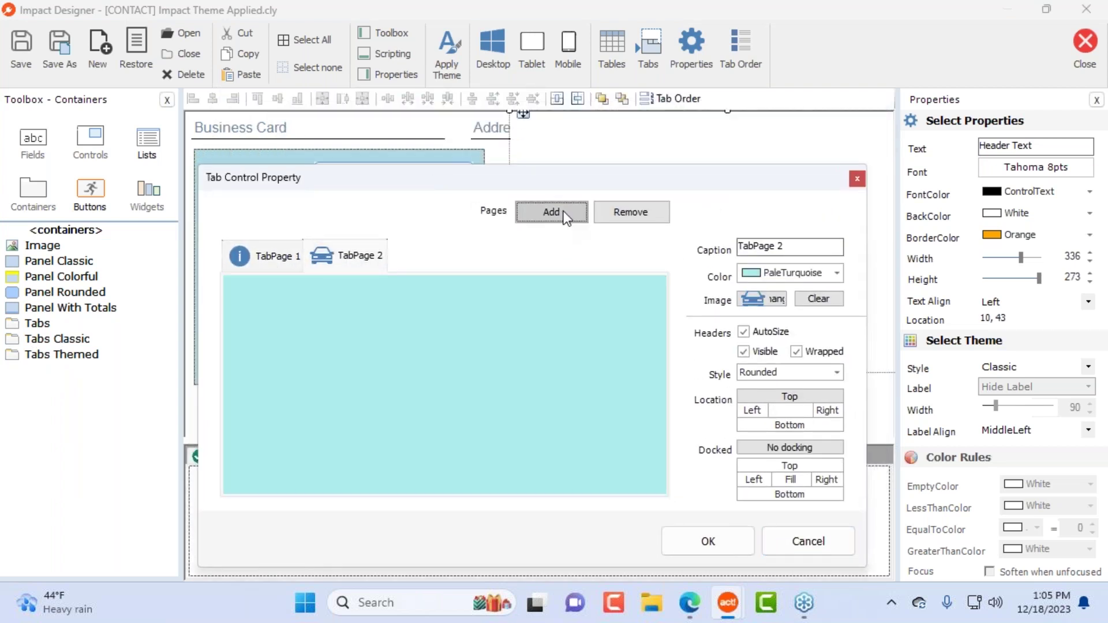
{"action": "left_click", "coordinate": [564, 215]}
{"action": "left_click_drag", "start_coordinate": [789, 247], "coordinate": [658, 262]}
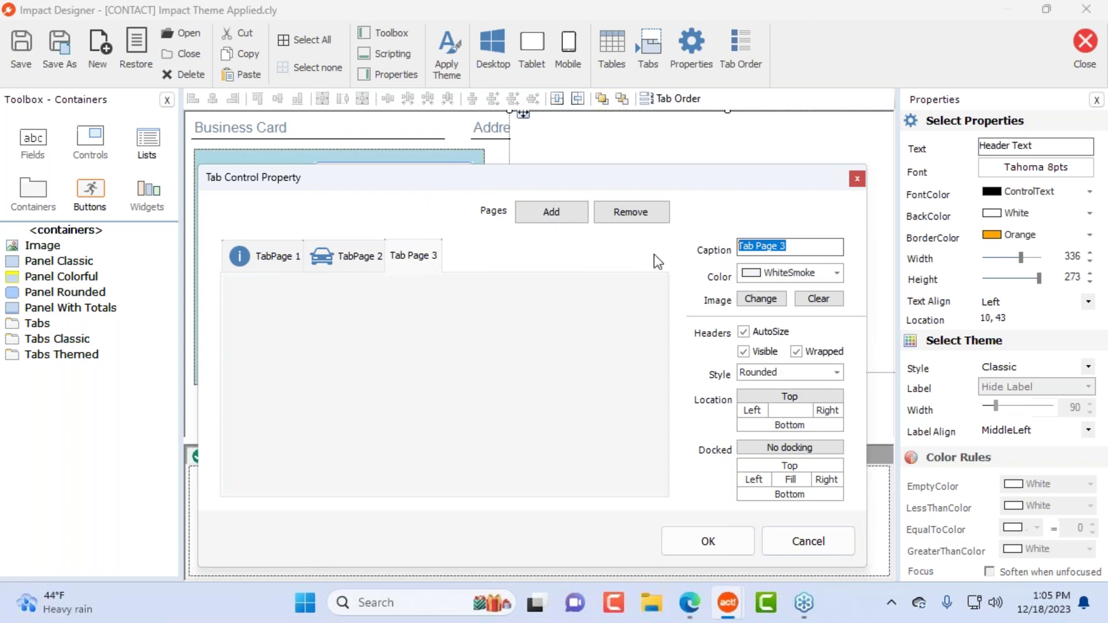
{"action": "type", "text": "Tasks"}
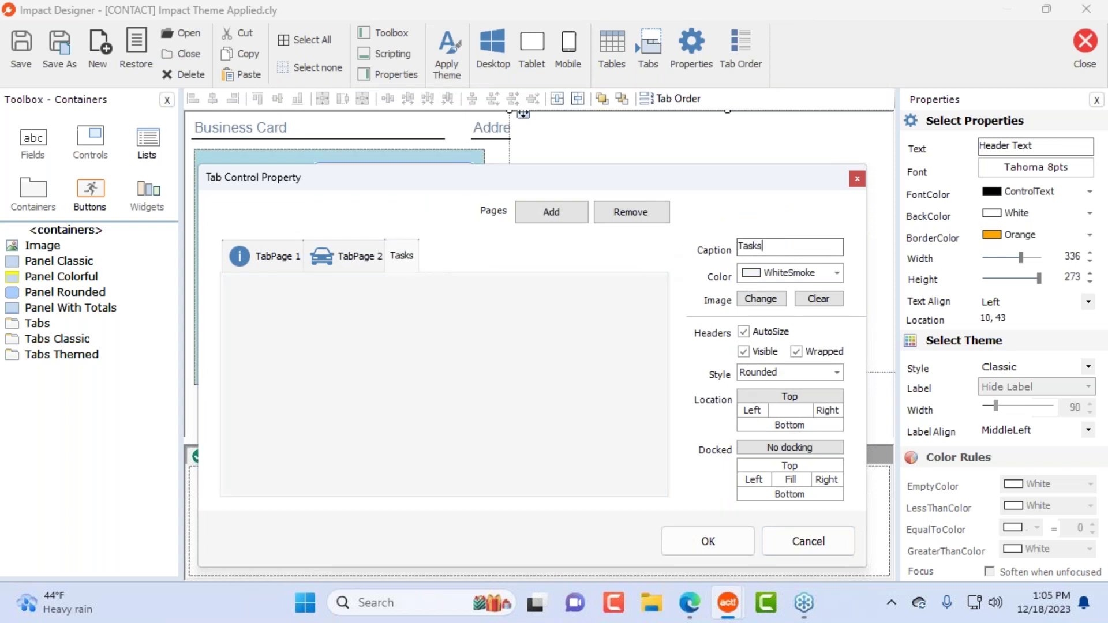
{"action": "key", "text": "Tab"}
{"action": "left_click", "coordinate": [790, 274]}
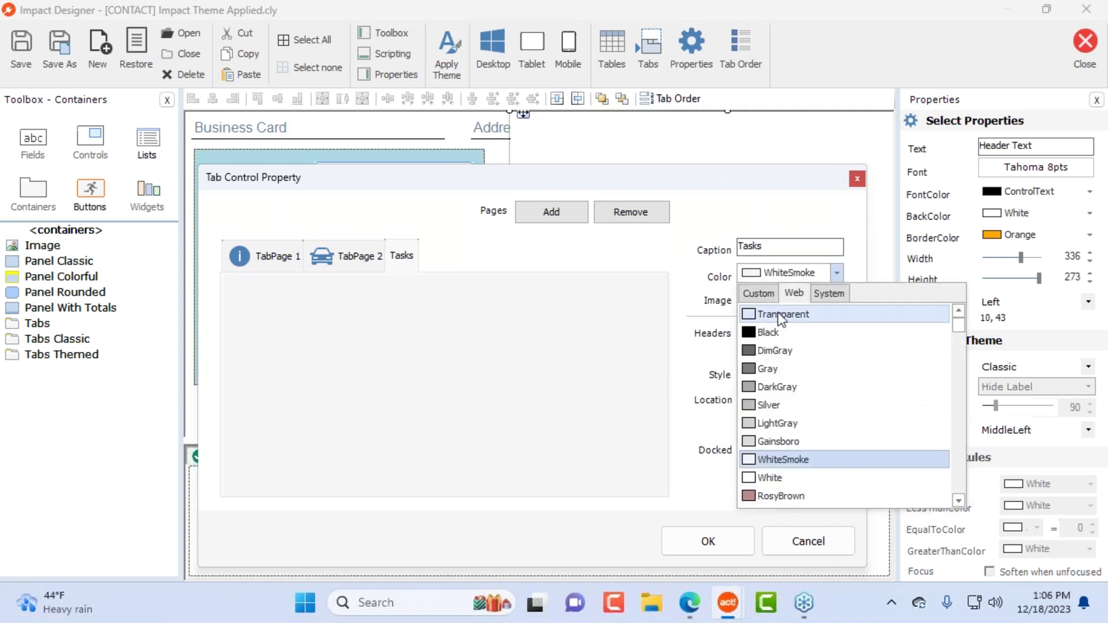
{"action": "left_click", "coordinate": [801, 445]}
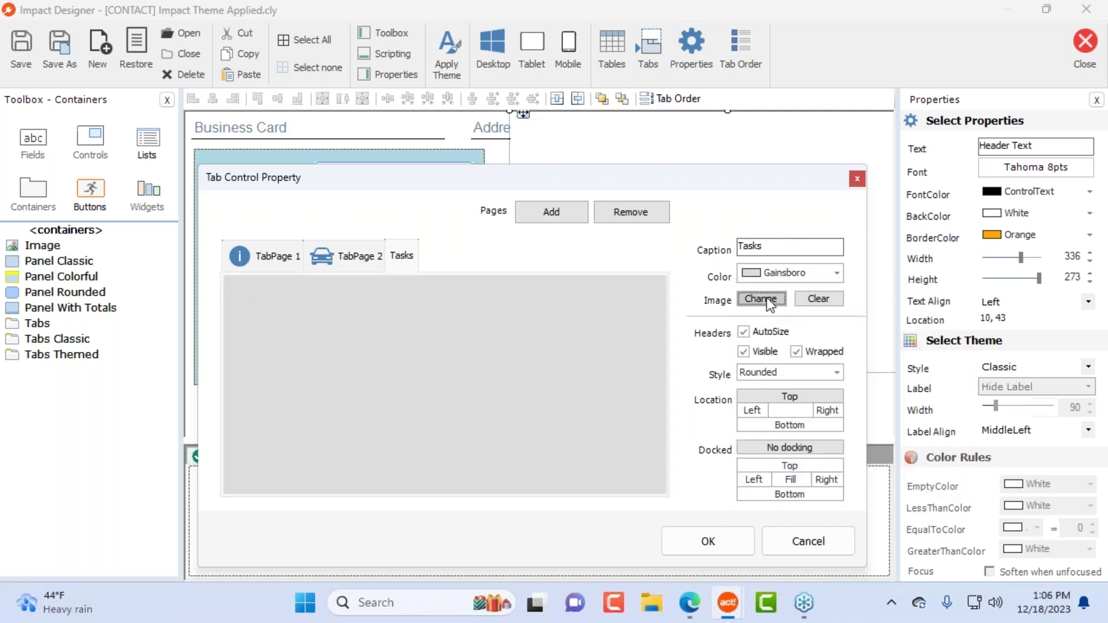
{"action": "left_click", "coordinate": [766, 296]}
{"action": "double_click", "coordinate": [394, 420]}
Step: Preview the tab pages, accept the settings, and move the tab control beside the blue panel
{"action": "left_click", "coordinate": [346, 258]}
{"action": "left_click", "coordinate": [297, 257]}
{"action": "left_click", "coordinate": [434, 260]}
{"action": "left_click", "coordinate": [363, 256]}
{"action": "left_click", "coordinate": [271, 256]}
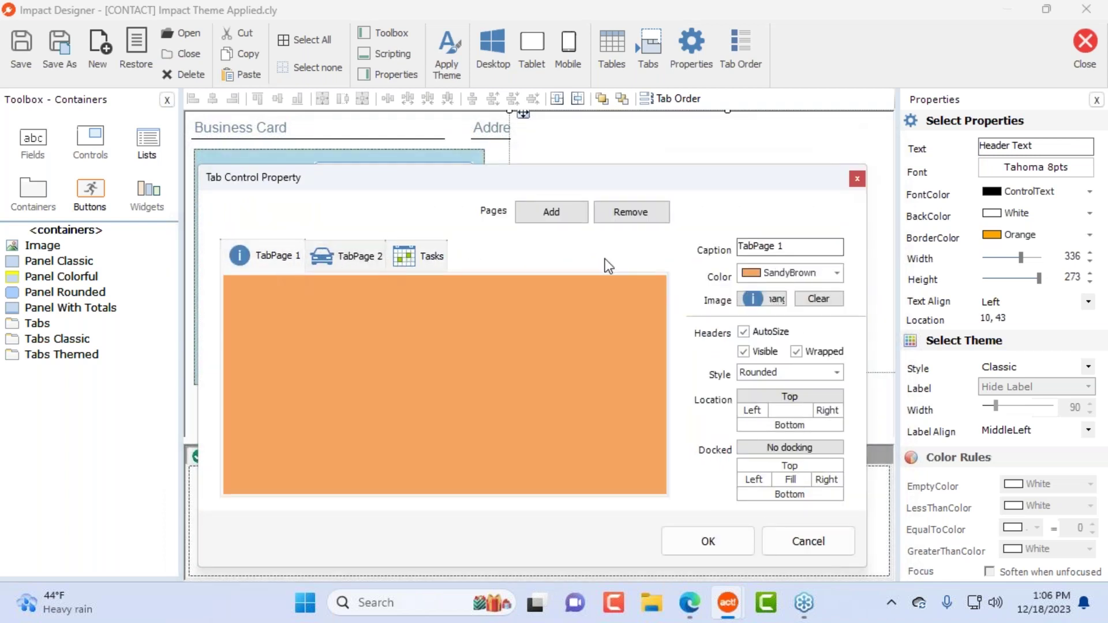
{"action": "left_click", "coordinate": [734, 540]}
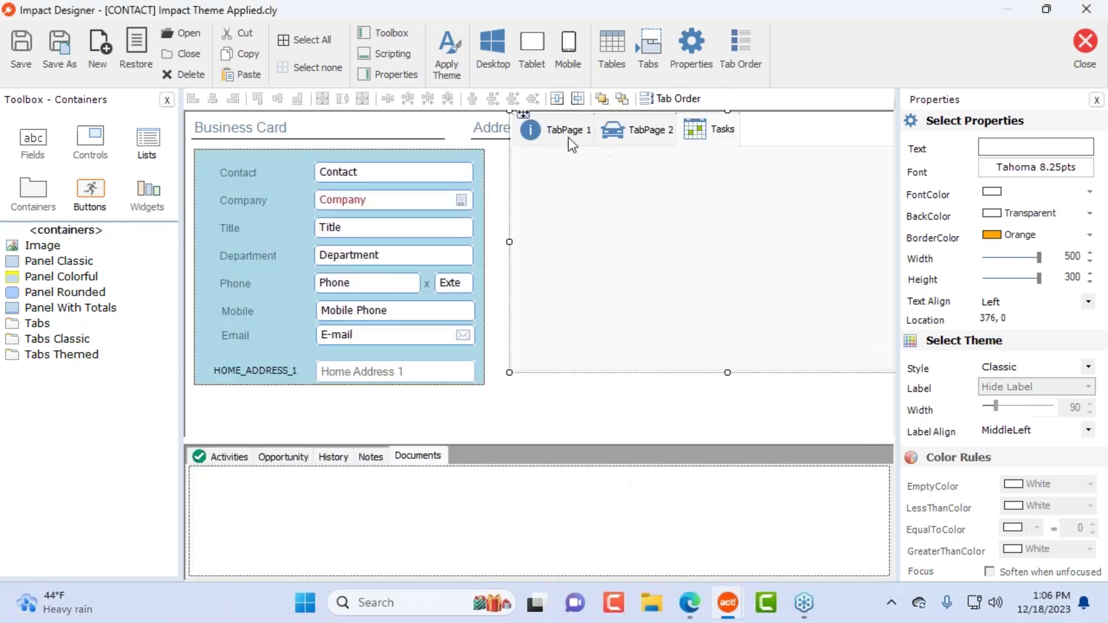
{"action": "left_click_drag", "start_coordinate": [523, 114], "coordinate": [515, 177]}
Step: Reopen the tab control's settings unchanged, then delete the tab control
{"action": "left_click", "coordinate": [695, 46]}
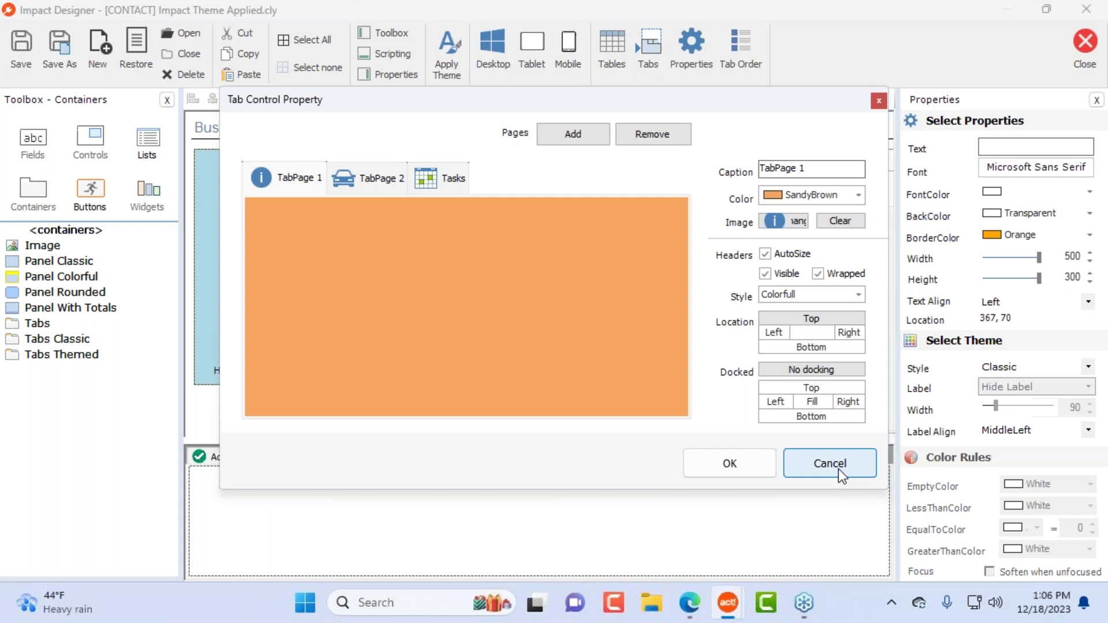
{"action": "left_click", "coordinate": [841, 474]}
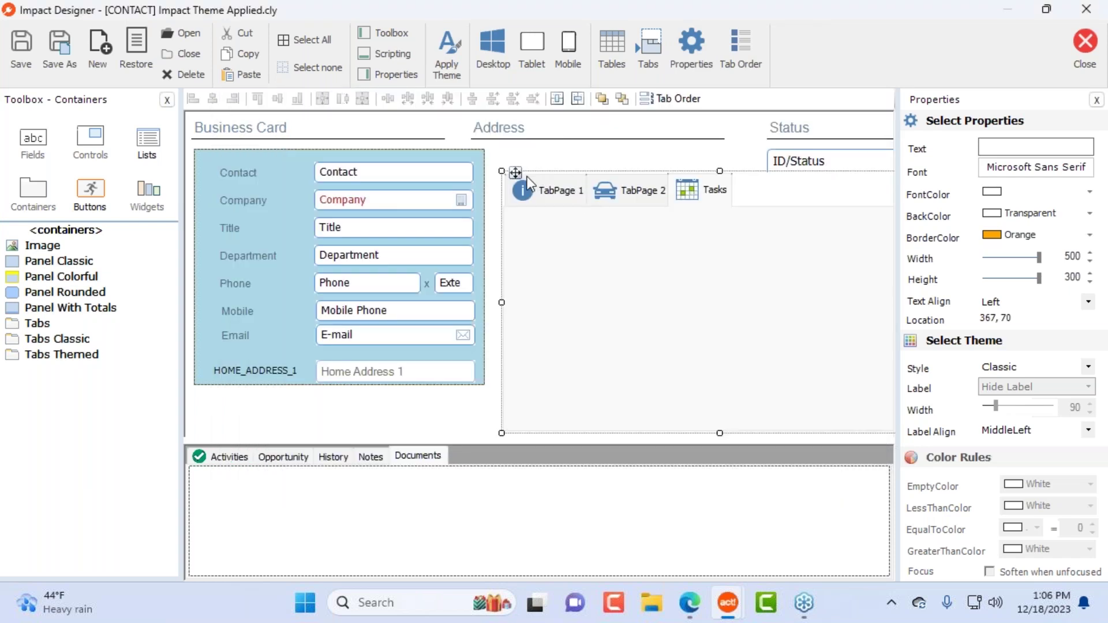
{"action": "key", "text": "Delete"}
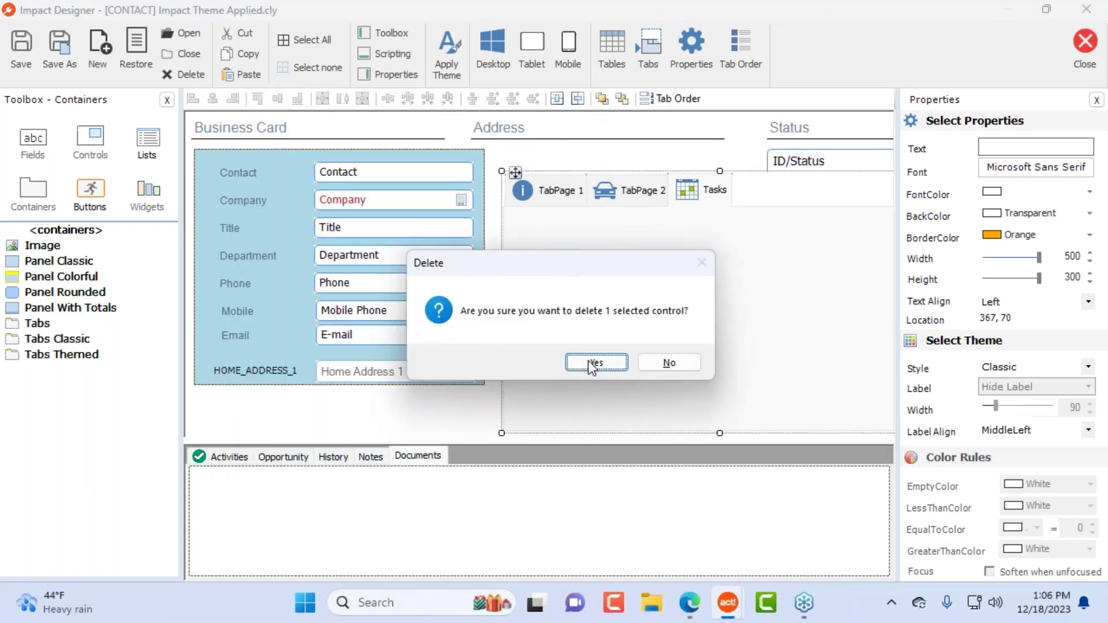
{"action": "left_click", "coordinate": [602, 355]}
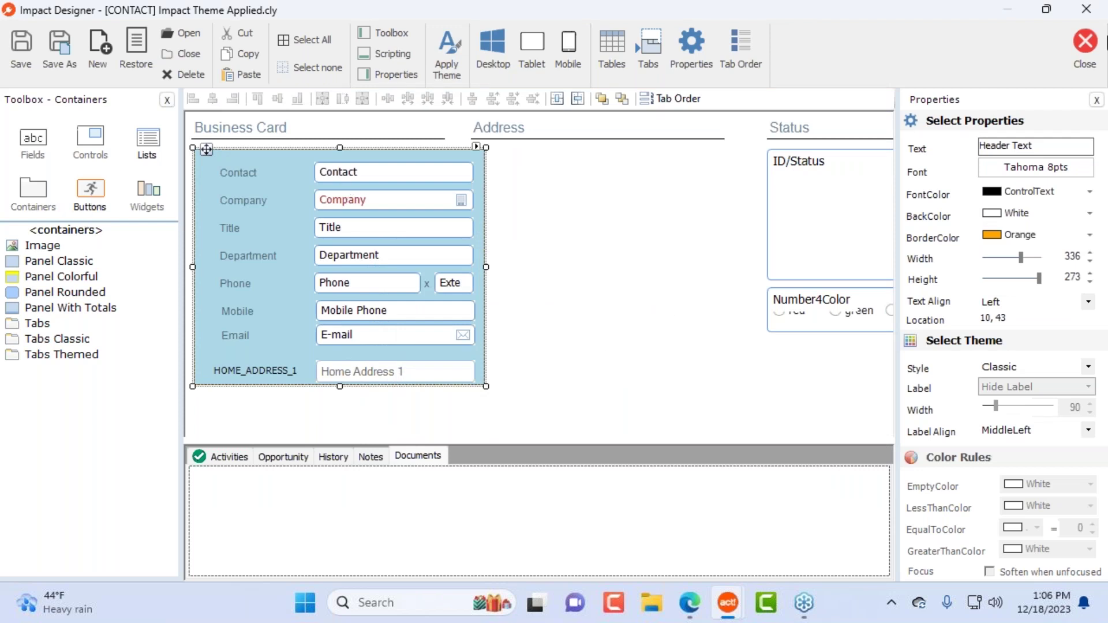
Step: Close Impact Designer without saving, then reopen the Impact Contact layout from Tools > Design Layouts
{"action": "left_click", "coordinate": [1086, 58]}
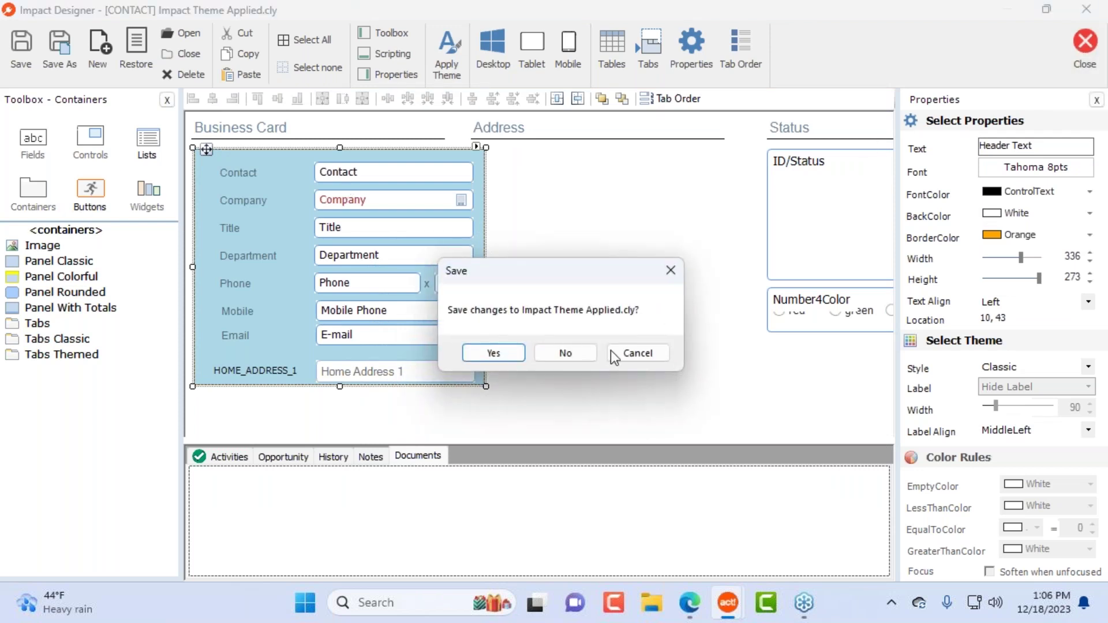
{"action": "left_click", "coordinate": [568, 351]}
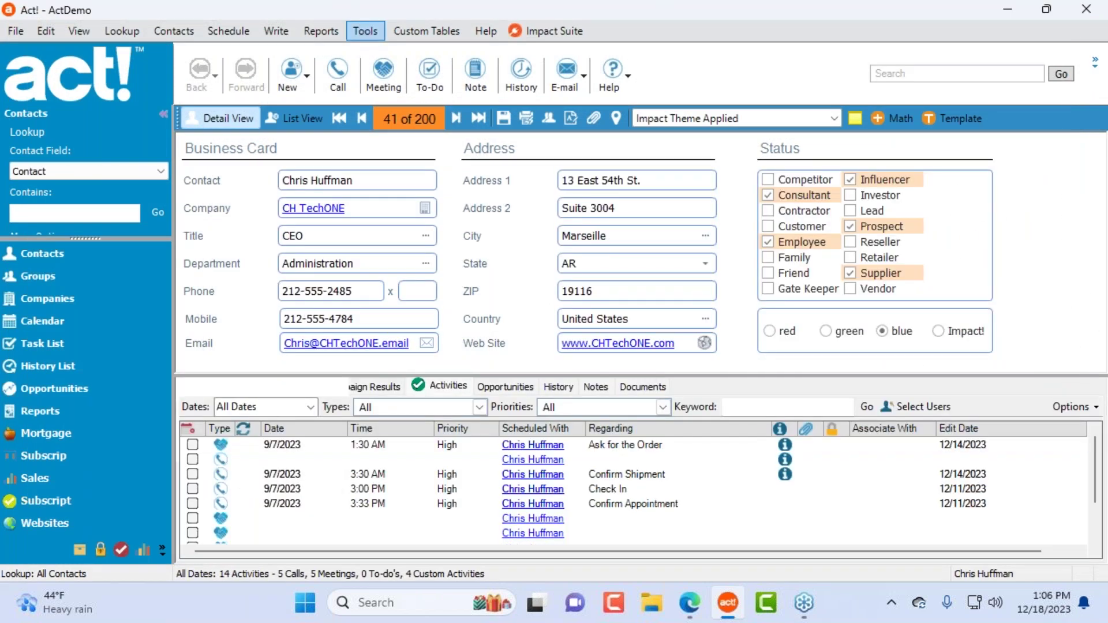
{"action": "left_click", "coordinate": [366, 32]}
{"action": "mouse_move", "coordinate": [456, 111]}
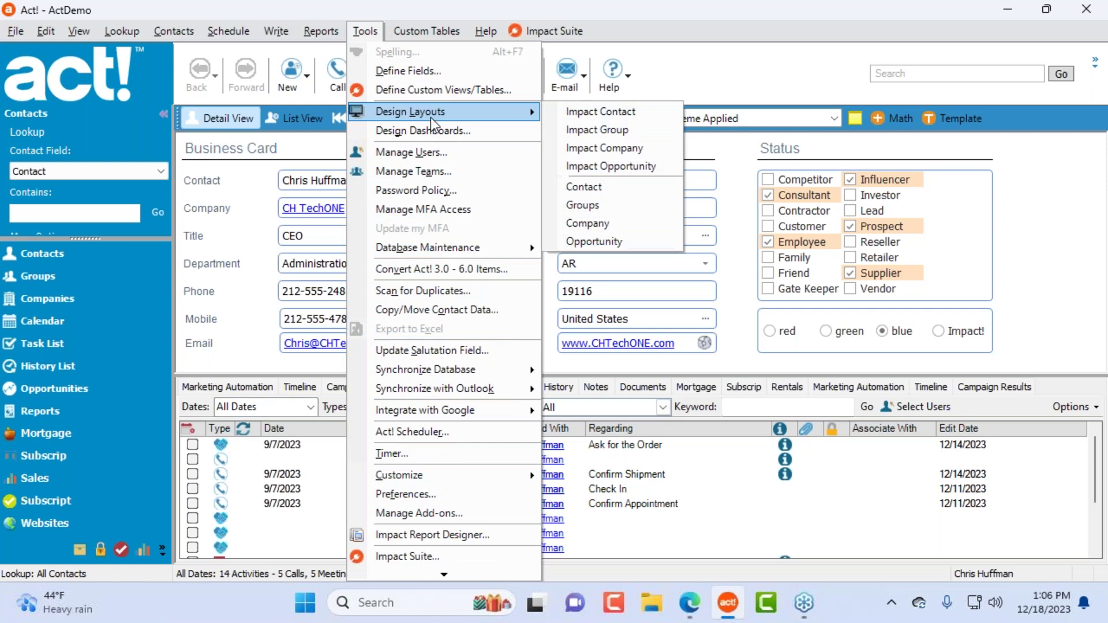
{"action": "left_click", "coordinate": [635, 112]}
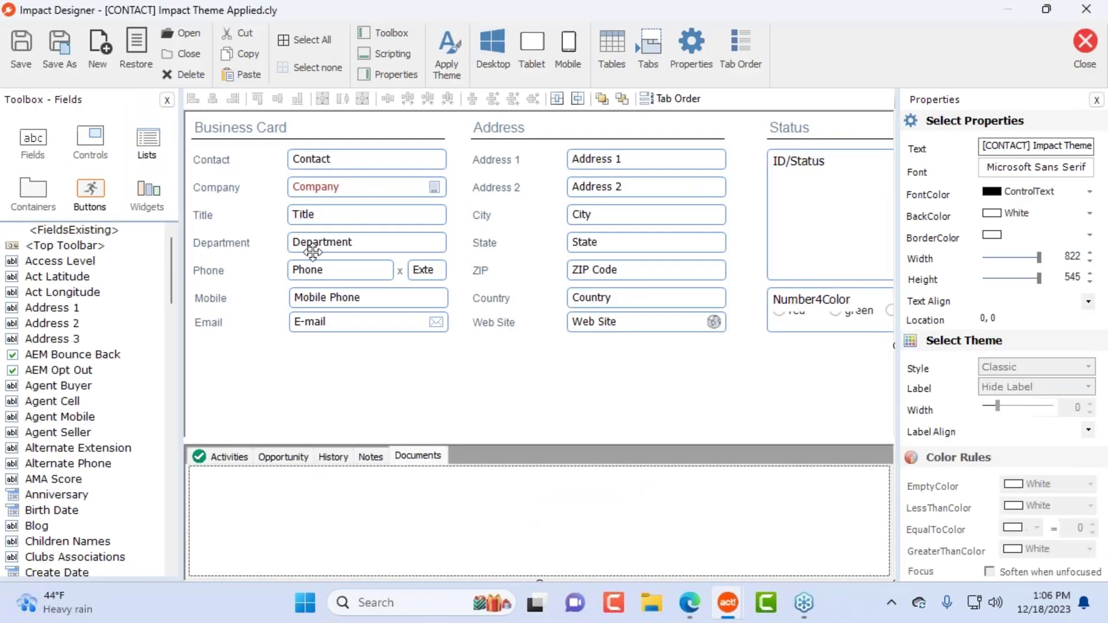
Step: Place a Create Activity button below the Web Site field
{"action": "left_click", "coordinate": [90, 196]}
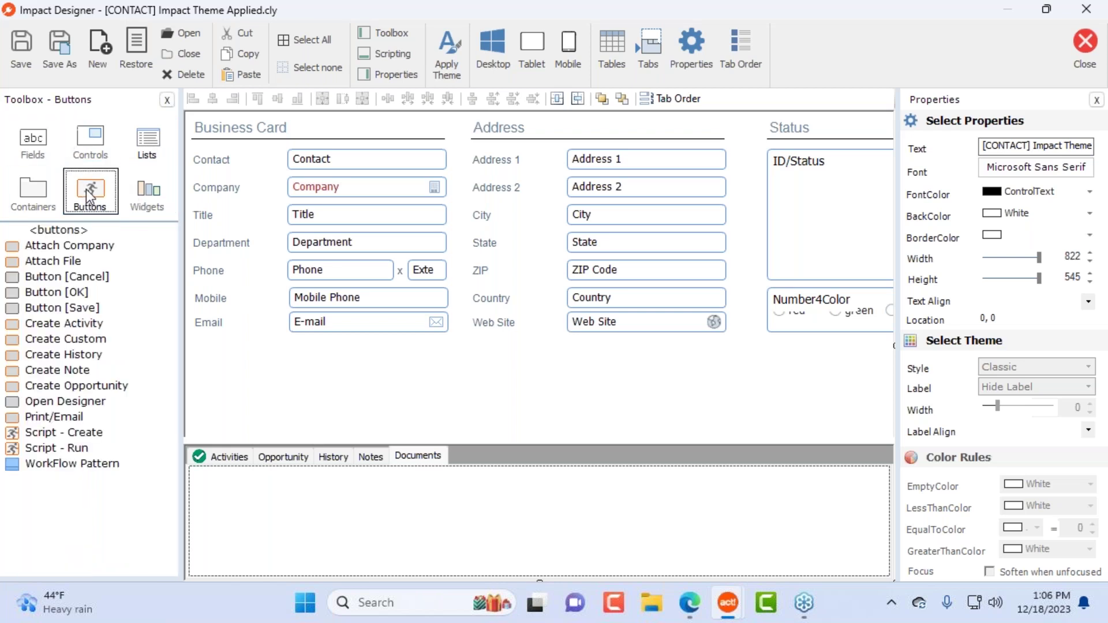
{"action": "left_click", "coordinate": [62, 309]}
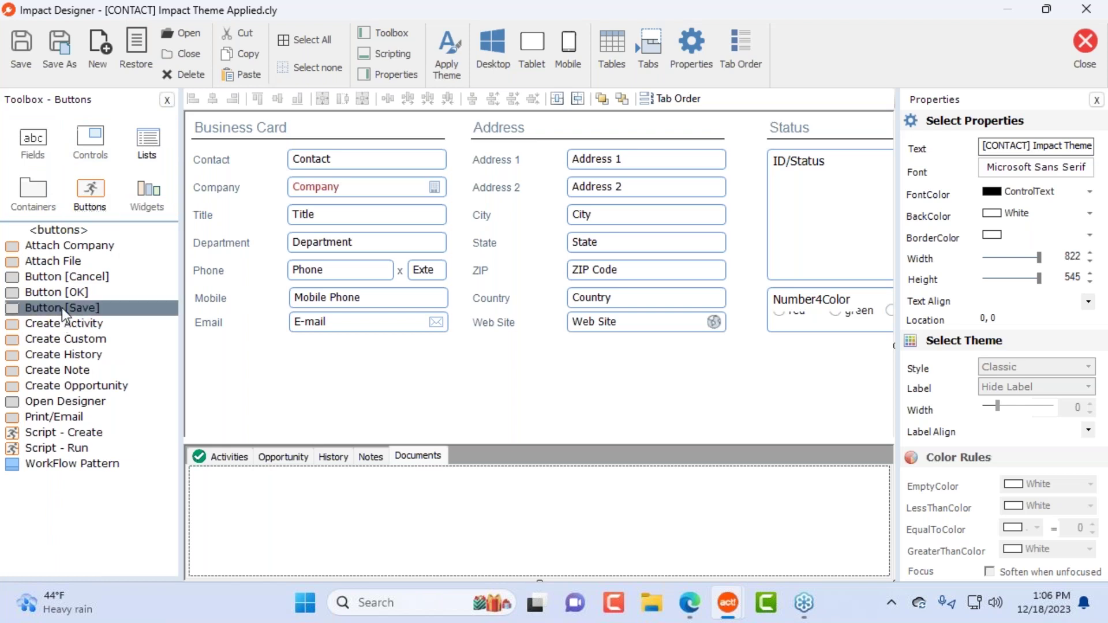
{"action": "left_click", "coordinate": [58, 264]}
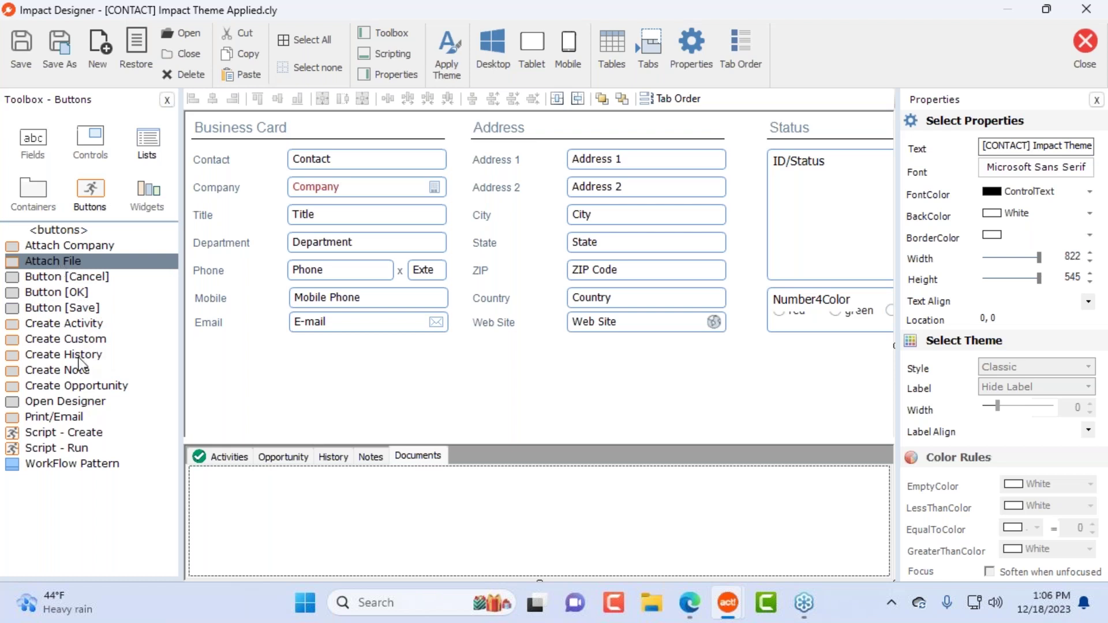
{"action": "left_click", "coordinate": [89, 323]}
{"action": "left_click_drag", "start_coordinate": [33, 326], "coordinate": [583, 358]}
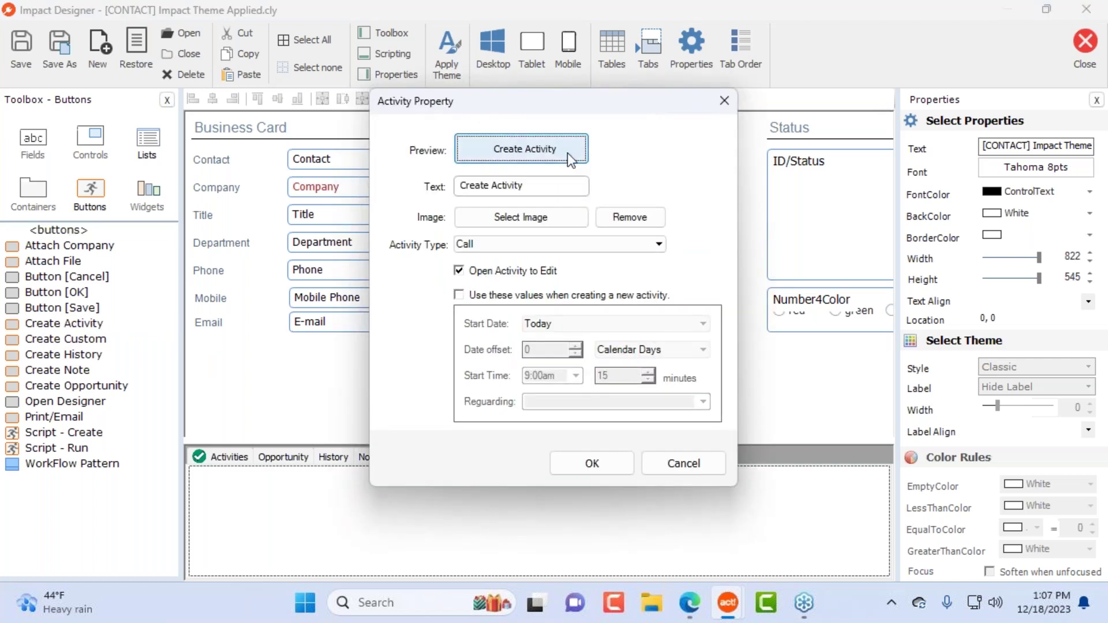
Step: Caption the button 'Create Folow Up' and give it the Calendar.png image
{"action": "left_click_drag", "start_coordinate": [572, 113], "coordinate": [914, 189]}
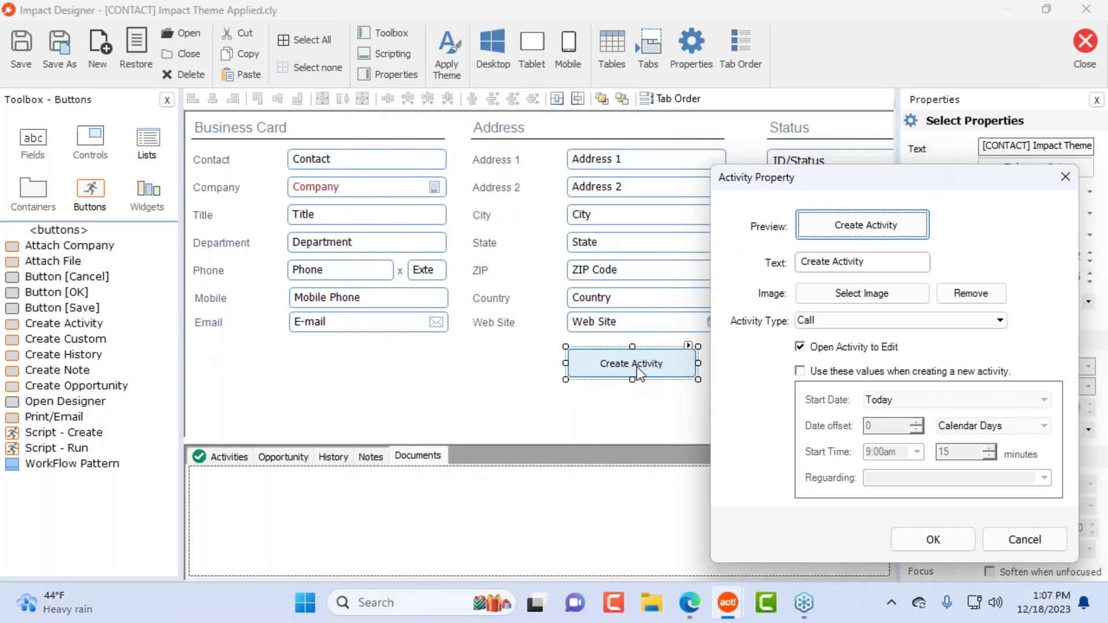
{"action": "double_click", "coordinate": [845, 262]}
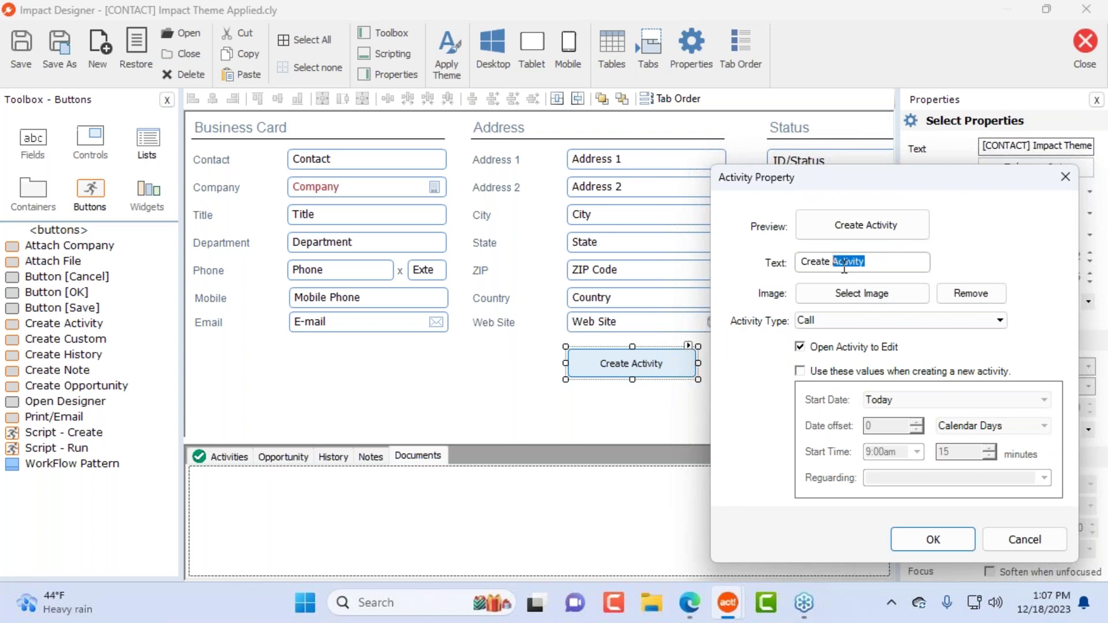
{"action": "type", "text": "Folow Up"}
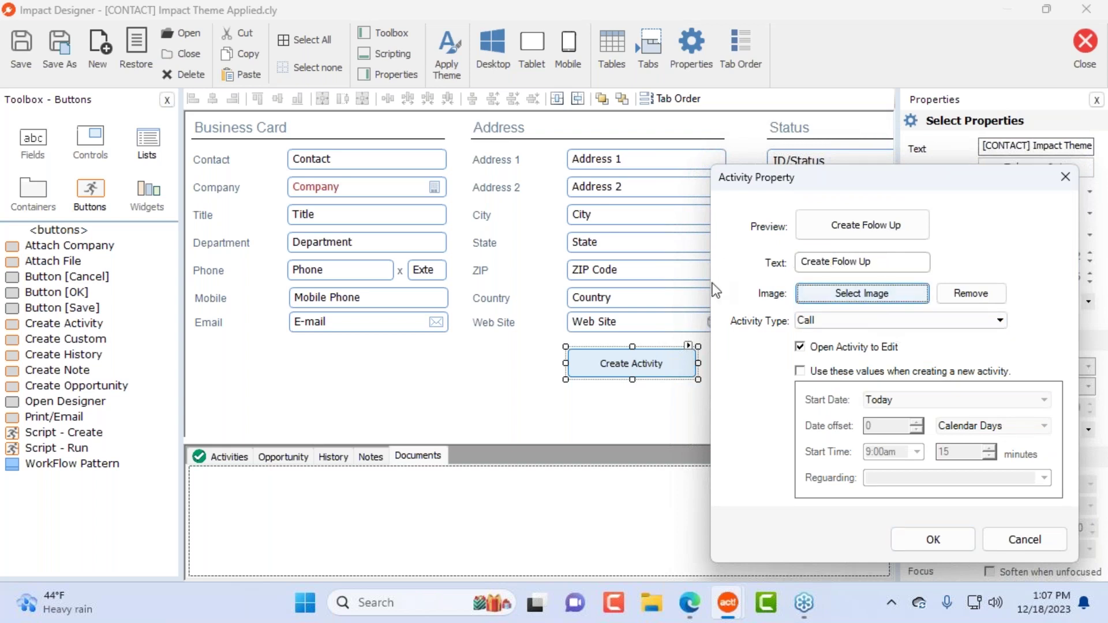
{"action": "left_click", "coordinate": [897, 295]}
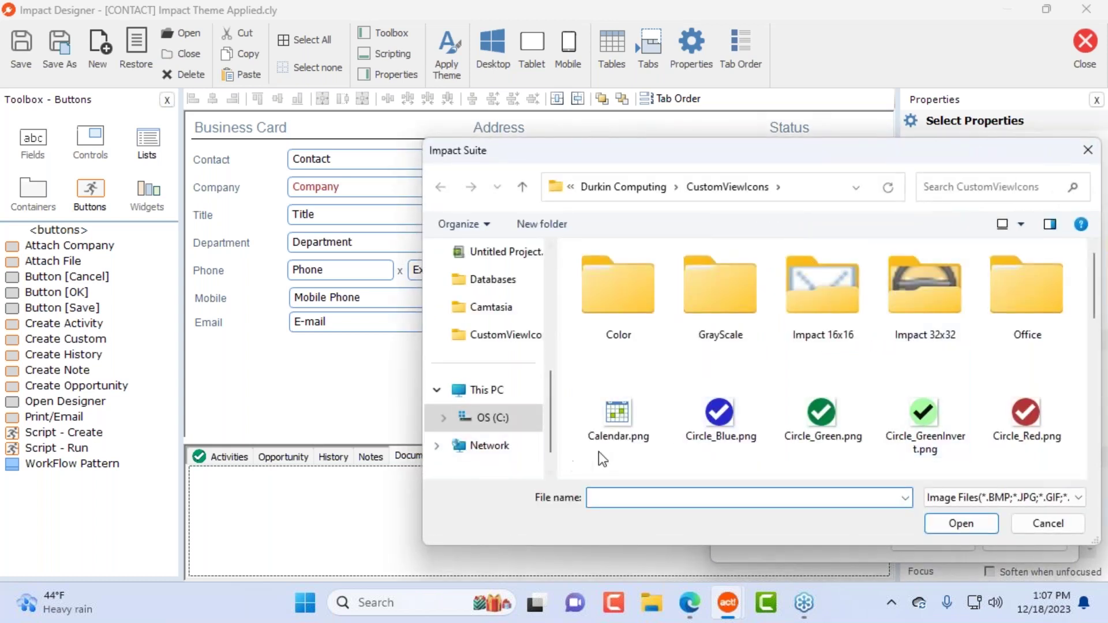
{"action": "scroll", "coordinate": [566, 456], "scroll_direction": "down", "scroll_amount": 5}
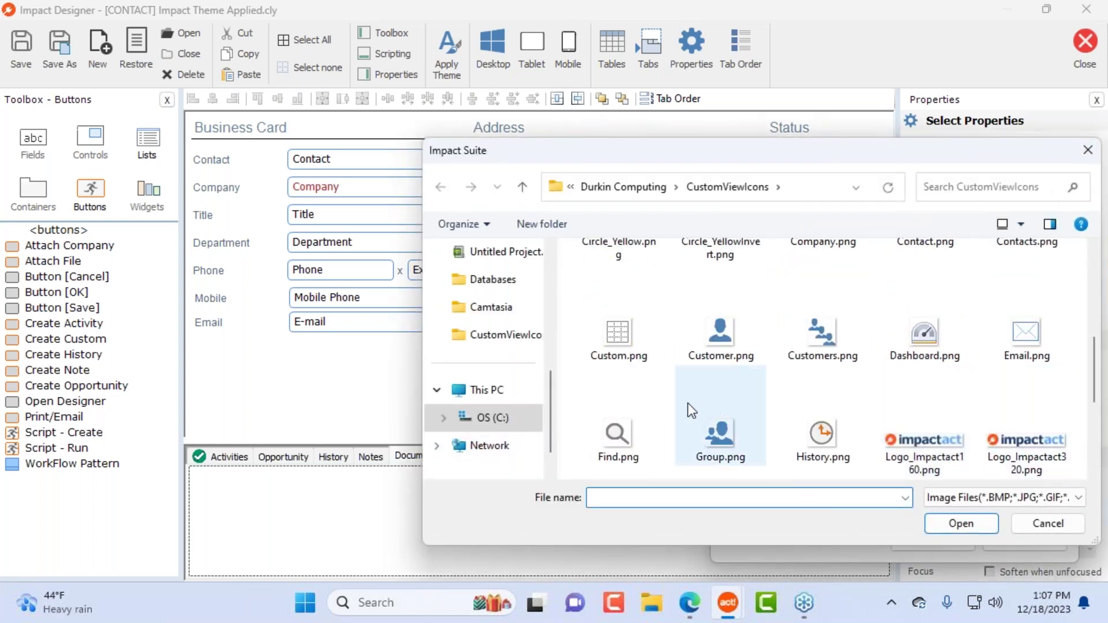
{"action": "scroll", "coordinate": [689, 417], "scroll_direction": "up", "scroll_amount": 2}
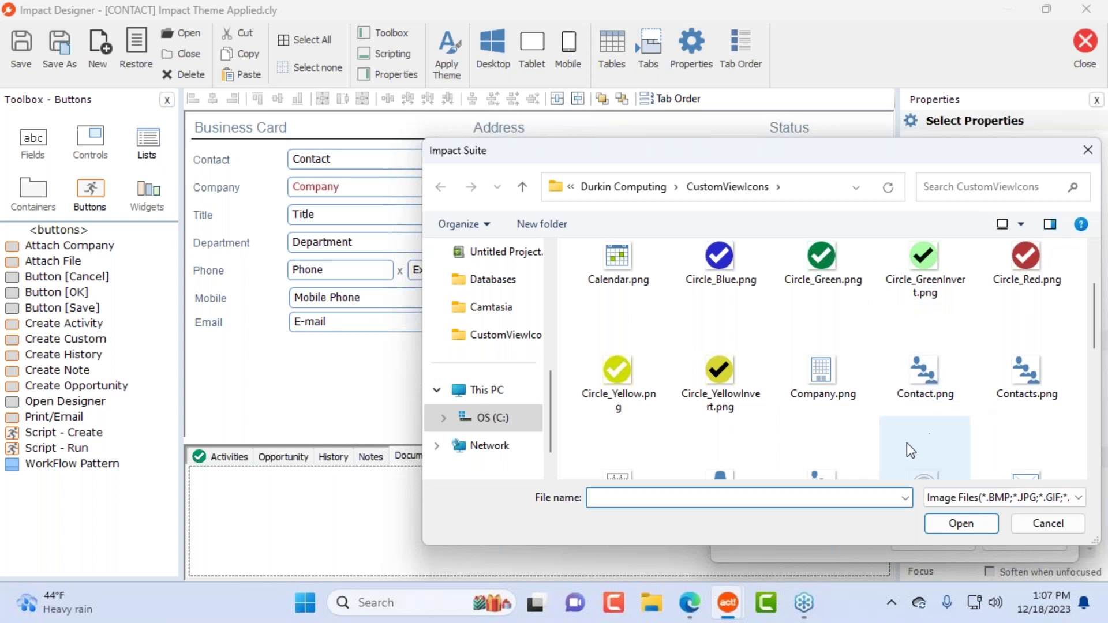
{"action": "left_click", "coordinate": [606, 260]}
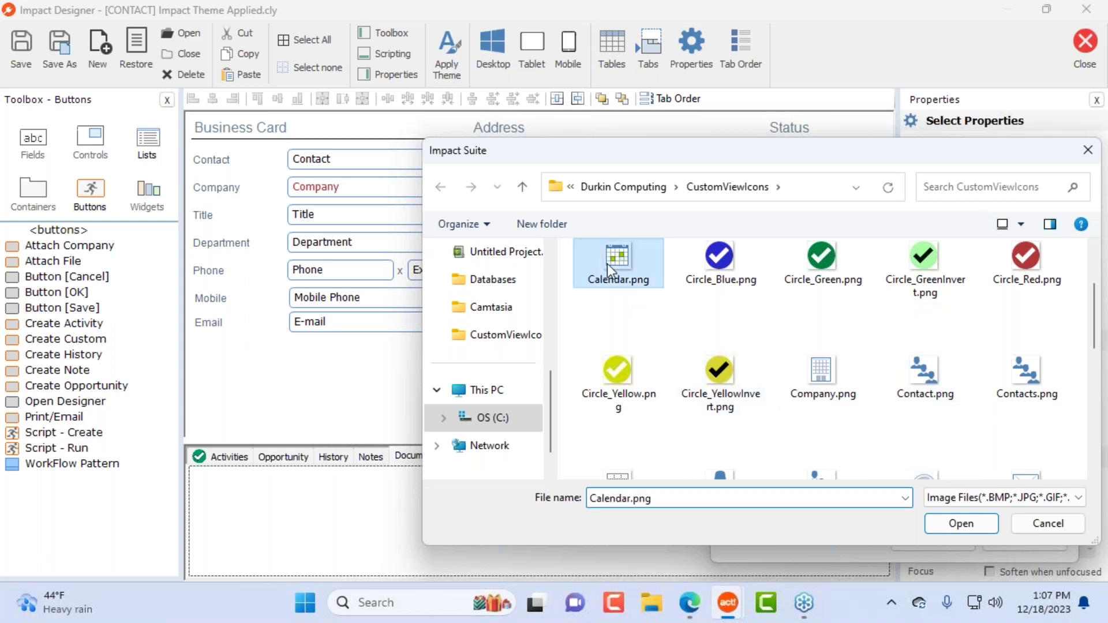
{"action": "left_click", "coordinate": [956, 524]}
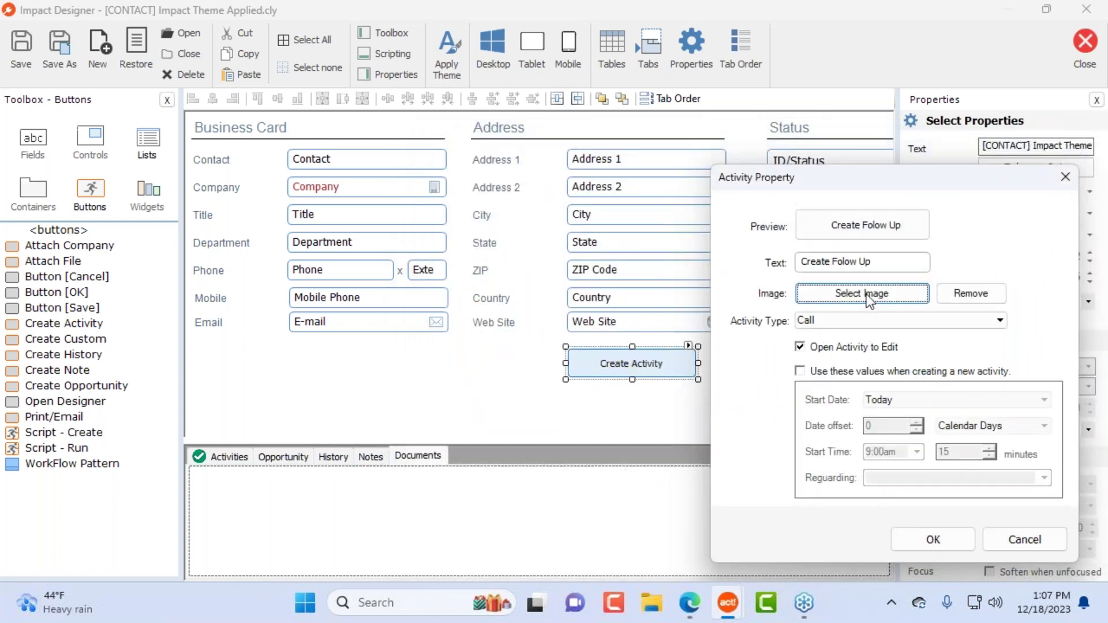
Step: Make the button create Appointment activities using preset values, re-apply Calendar.png, and confirm
{"action": "left_click", "coordinate": [846, 320]}
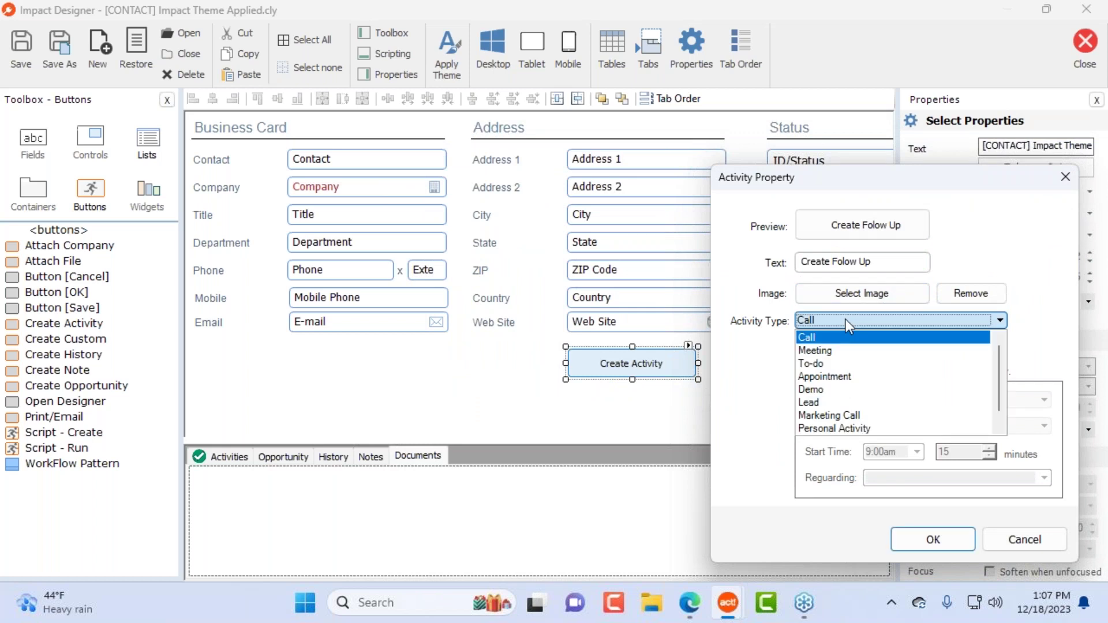
{"action": "scroll", "coordinate": [938, 391], "scroll_direction": "down", "scroll_amount": 1}
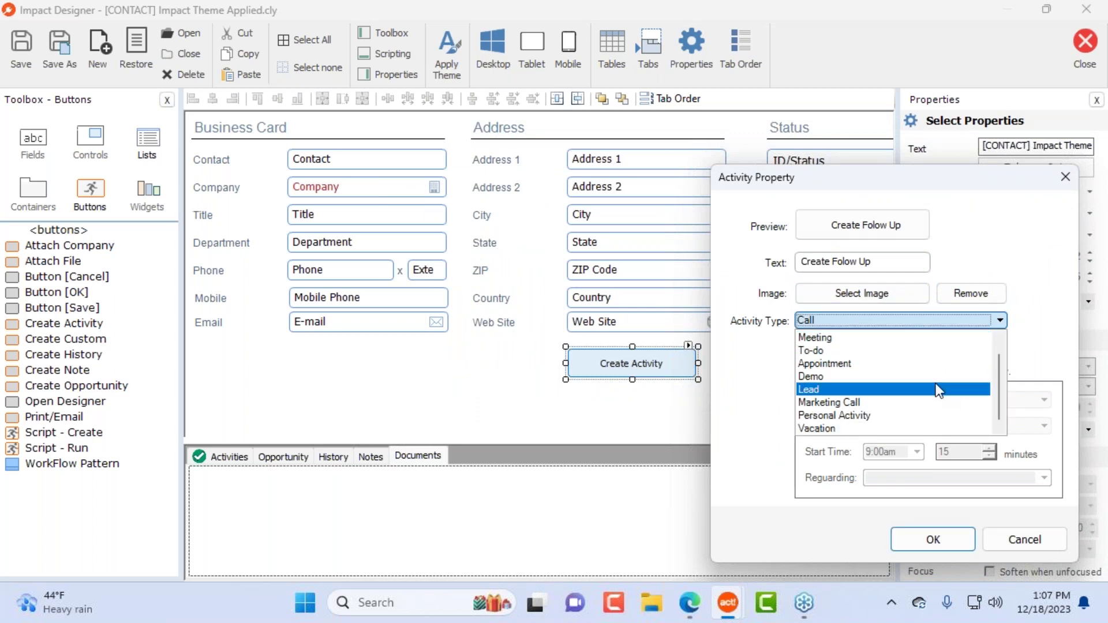
{"action": "scroll", "coordinate": [937, 388], "scroll_direction": "up", "scroll_amount": 1}
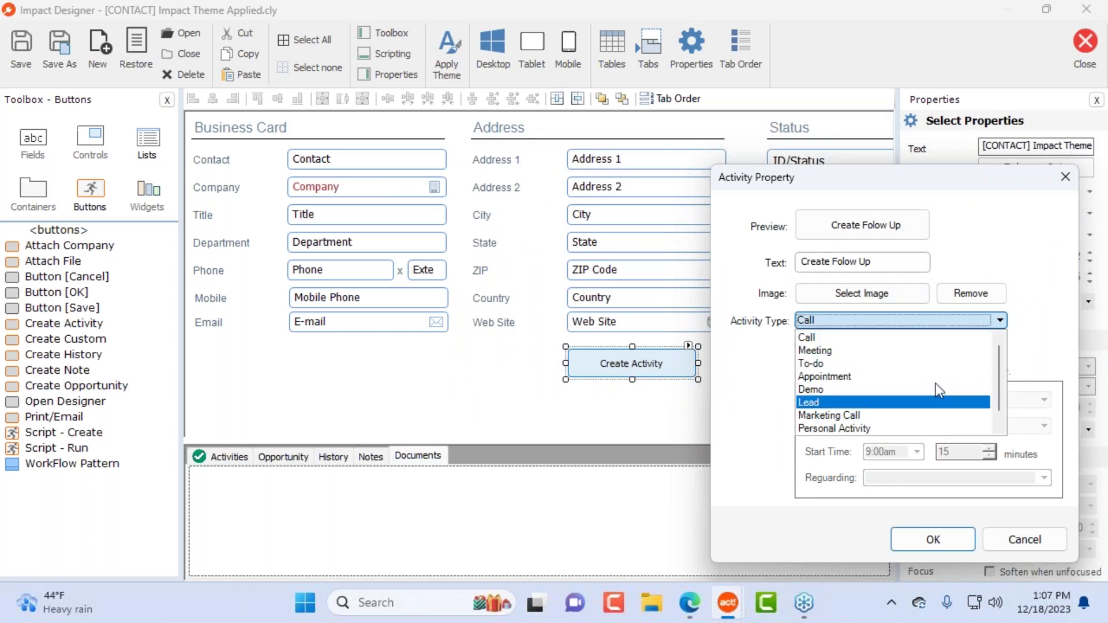
{"action": "left_click", "coordinate": [854, 376]}
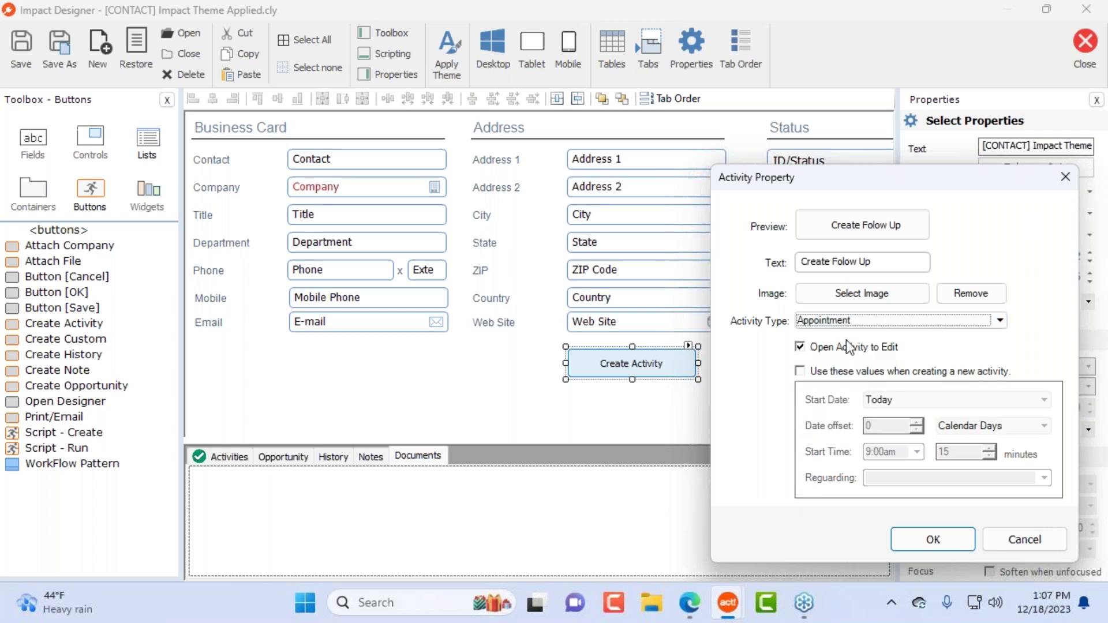
{"action": "left_click", "coordinate": [801, 372]}
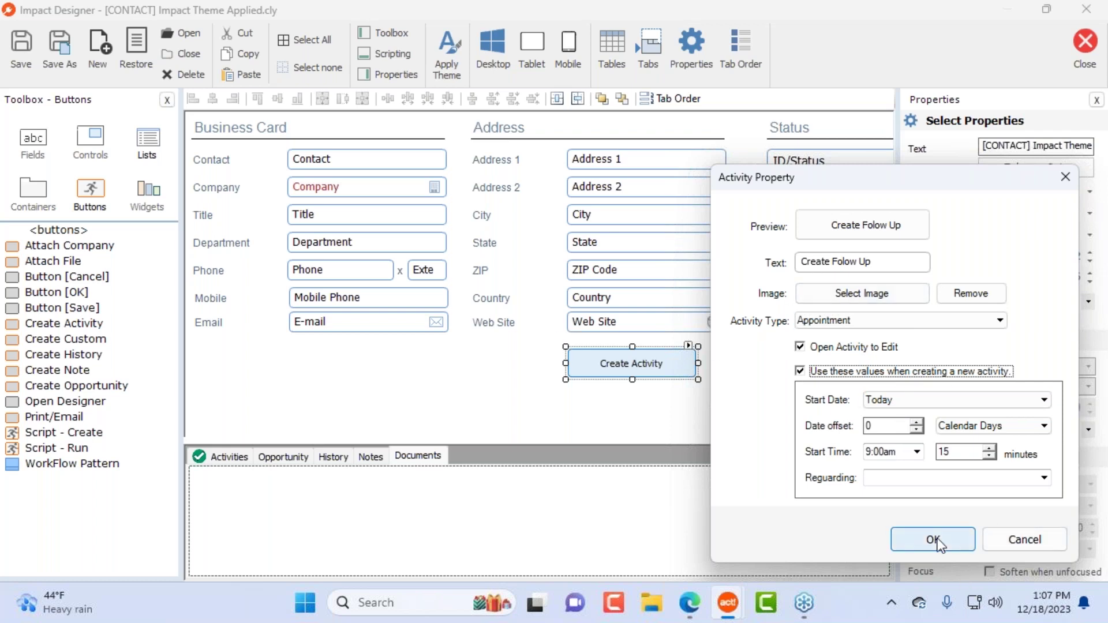
{"action": "left_click", "coordinate": [875, 293]}
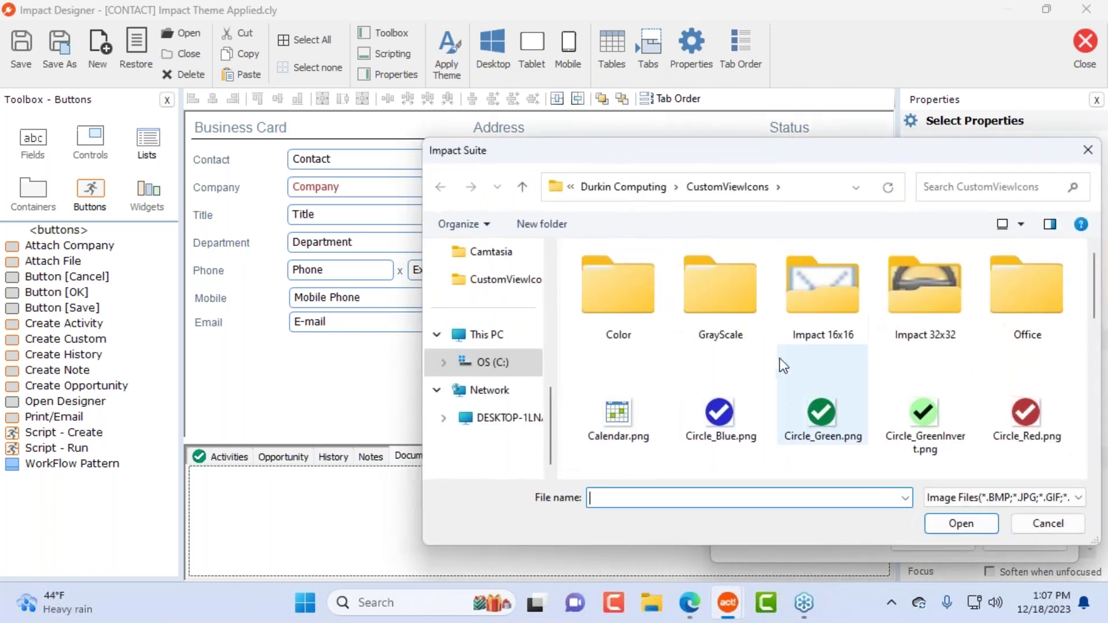
{"action": "double_click", "coordinate": [602, 417]}
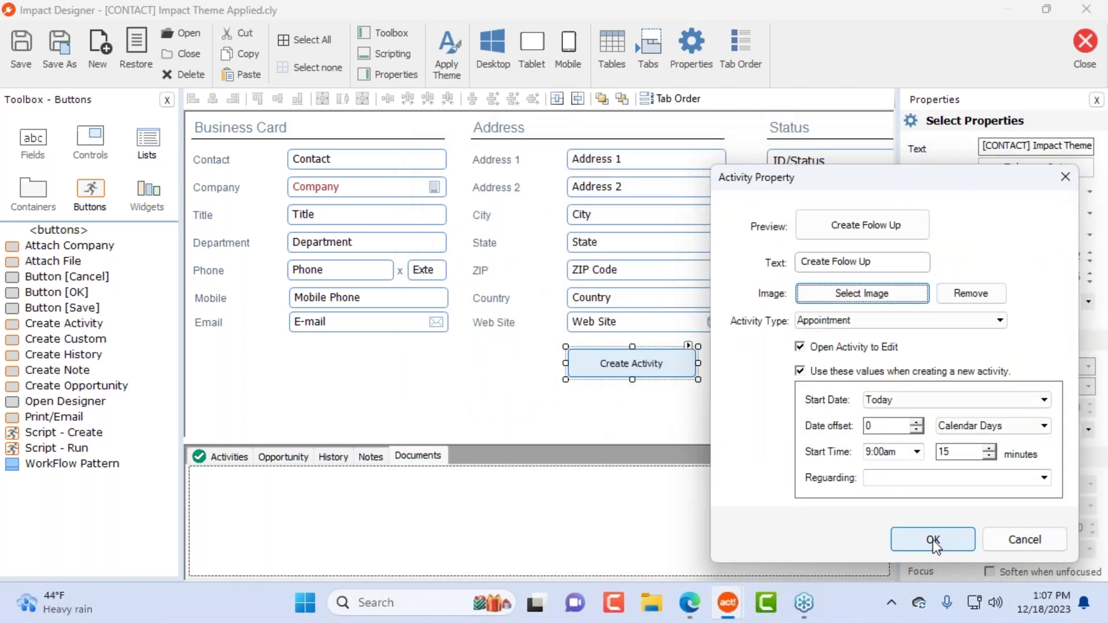
{"action": "left_click", "coordinate": [933, 539]}
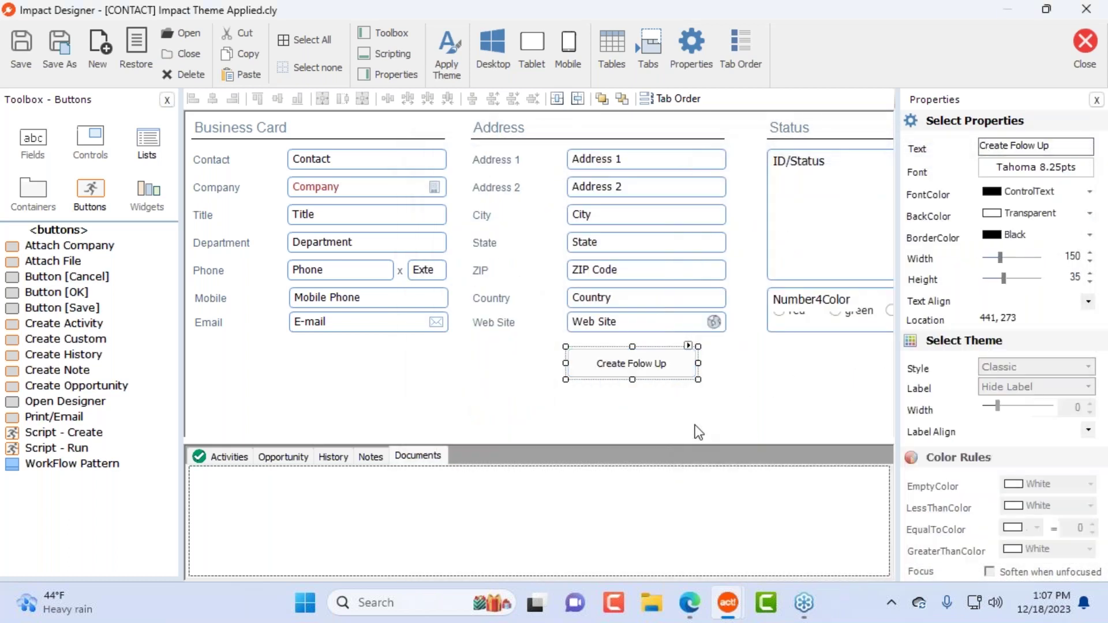
Step: Nudge the Create Folow Up button upward and place a new Run Script button below it
{"action": "left_click_drag", "start_coordinate": [671, 366], "coordinate": [727, 359]}
{"action": "left_click", "coordinate": [738, 416]}
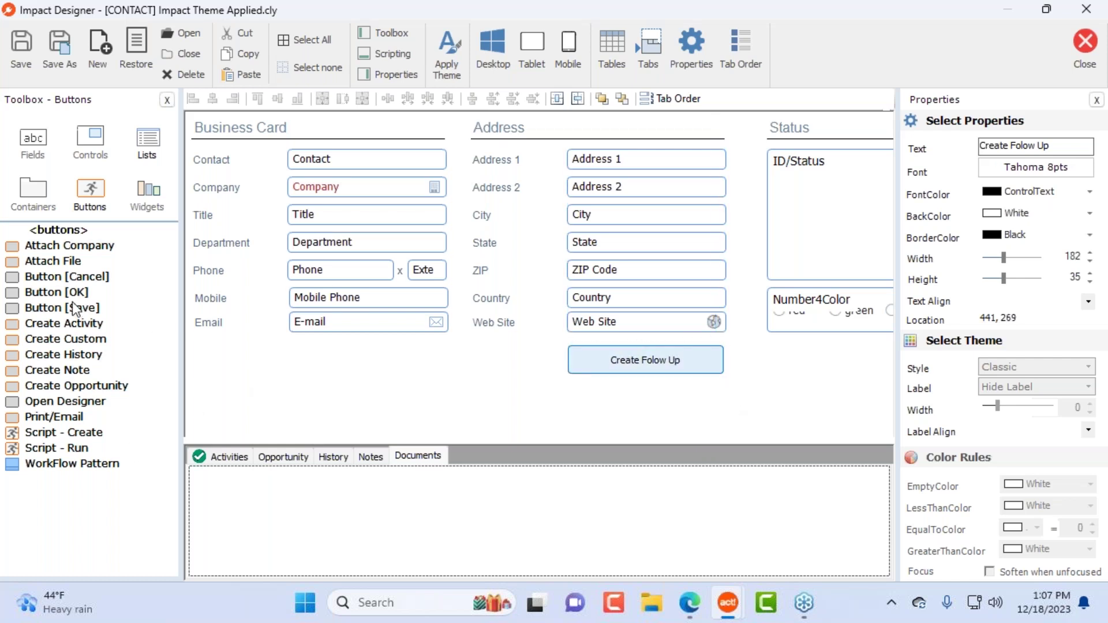
{"action": "left_click", "coordinate": [49, 439]}
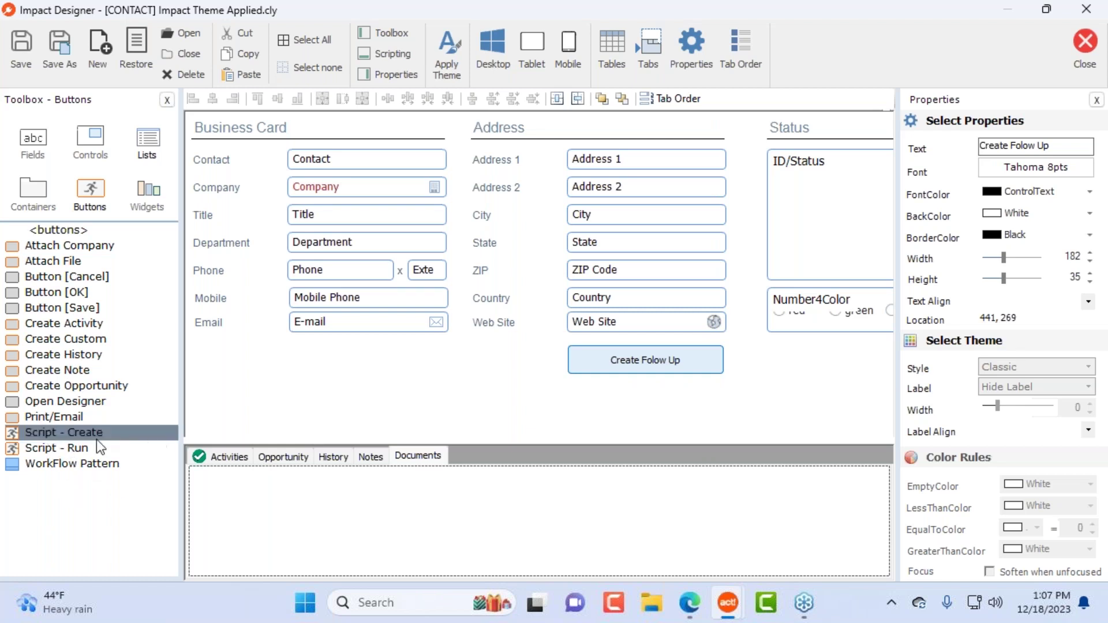
{"action": "left_click_drag", "start_coordinate": [44, 431], "coordinate": [581, 394]}
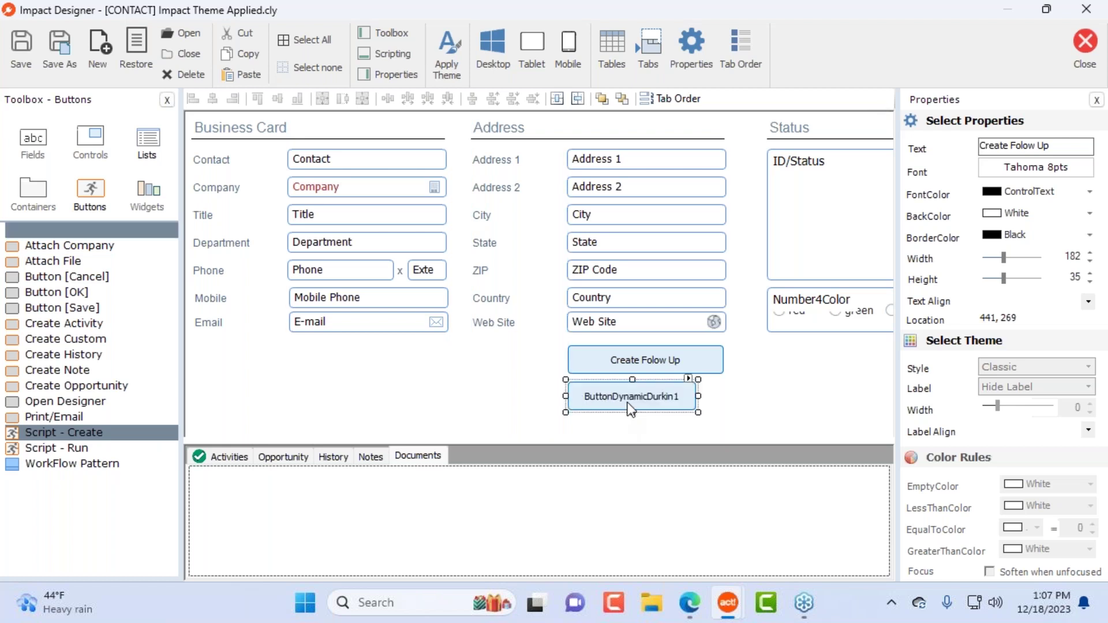
{"action": "double_click", "coordinate": [628, 403]}
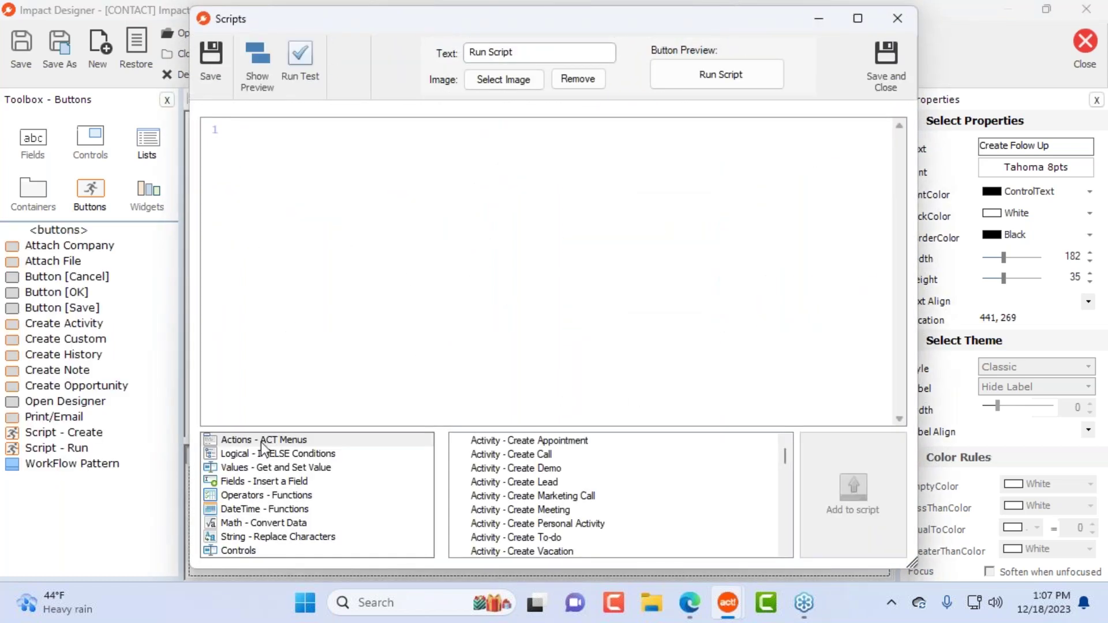
Step: Add a create CALL activity command and a history-creation step to the button's script
{"action": "left_click", "coordinate": [532, 459]}
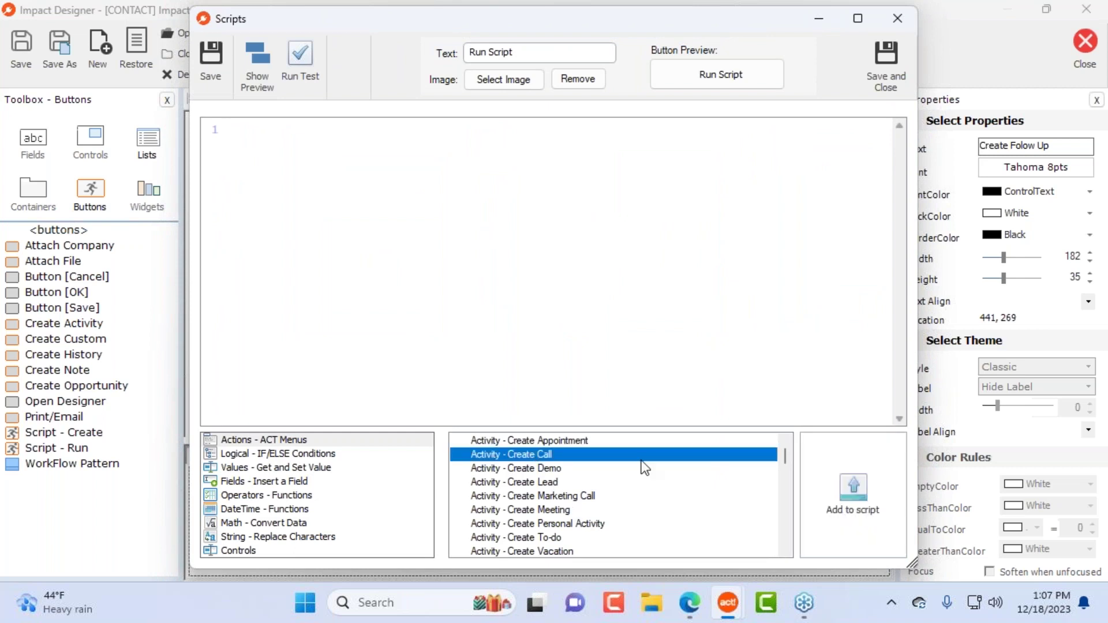
{"action": "double_click", "coordinate": [542, 461]}
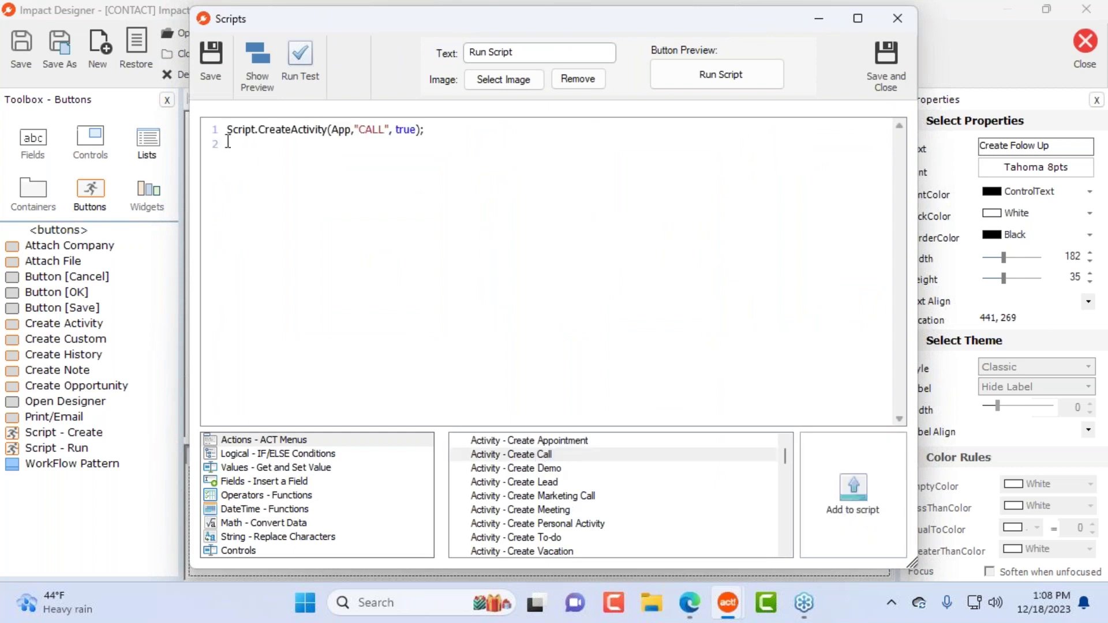
{"action": "left_click_drag", "start_coordinate": [228, 128], "coordinate": [497, 133]}
{"action": "left_click", "coordinate": [498, 132]}
{"action": "key", "text": "Return"}
{"action": "scroll", "coordinate": [612, 511], "scroll_direction": "down", "scroll_amount": 3}
{"action": "scroll", "coordinate": [627, 511], "scroll_direction": "down", "scroll_amount": 2}
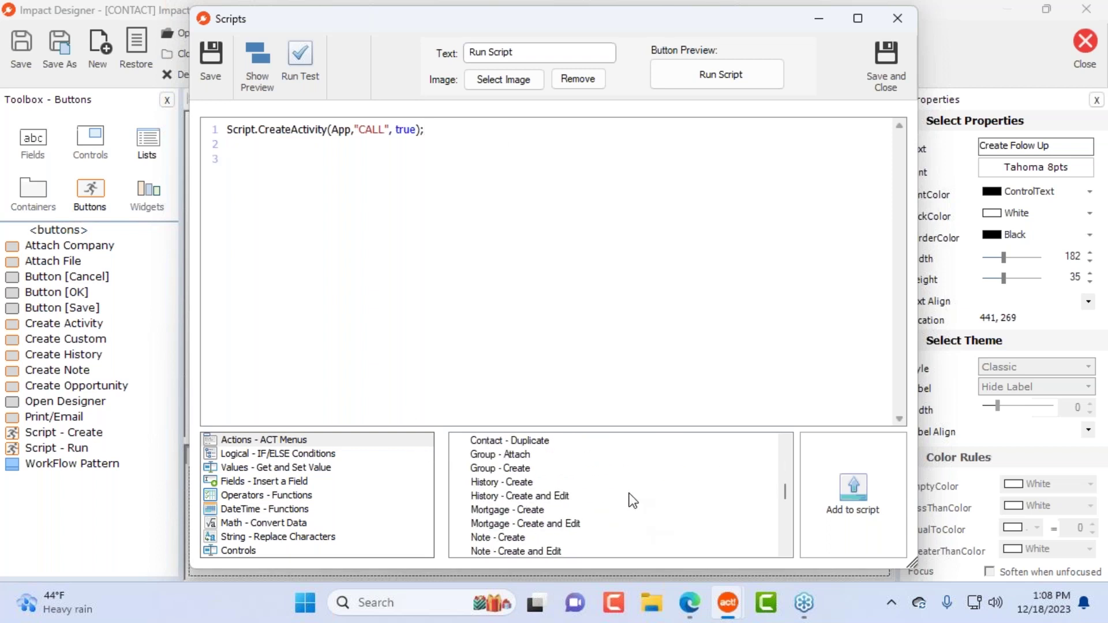
{"action": "double_click", "coordinate": [516, 484]}
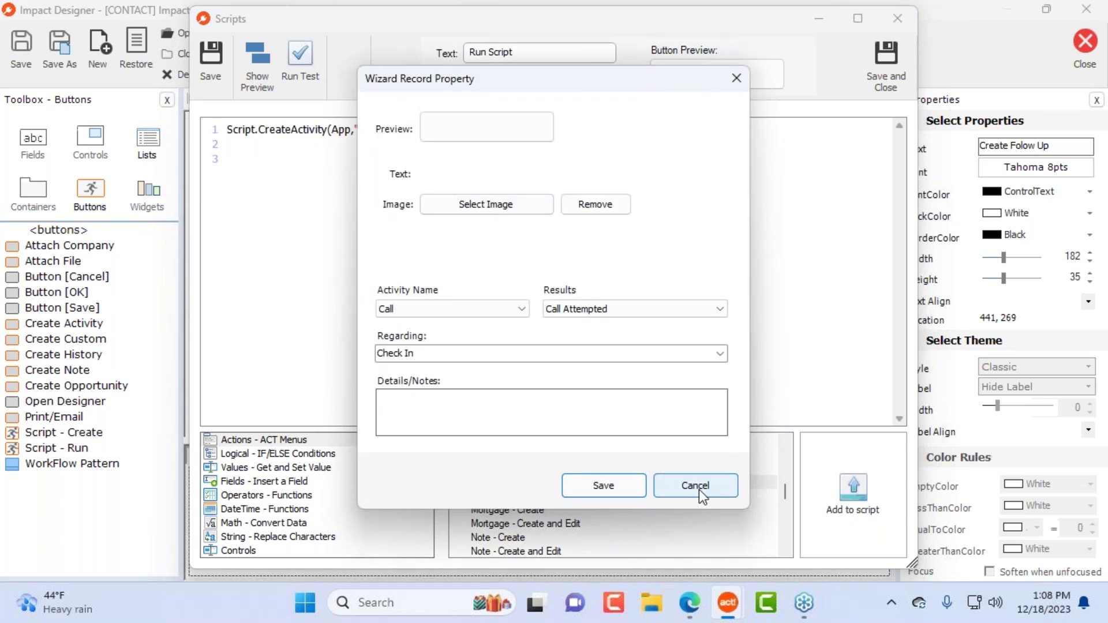
{"action": "left_click", "coordinate": [699, 489]}
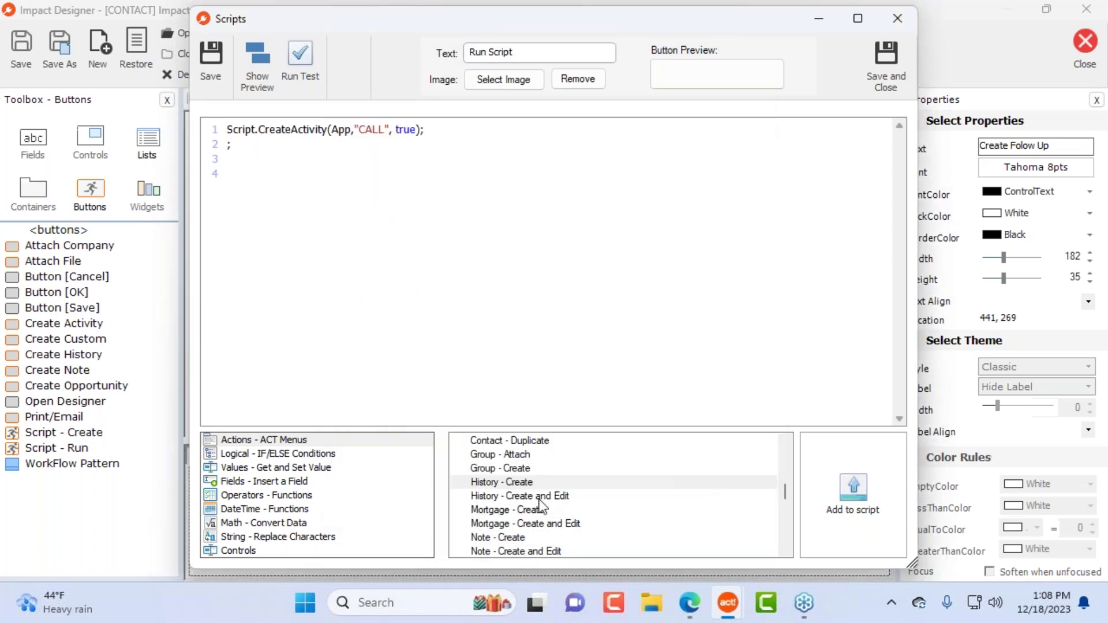
Step: Add a create Mortgage custom record command, then save and close the script
{"action": "scroll", "coordinate": [562, 494], "scroll_direction": "down", "scroll_amount": 1}
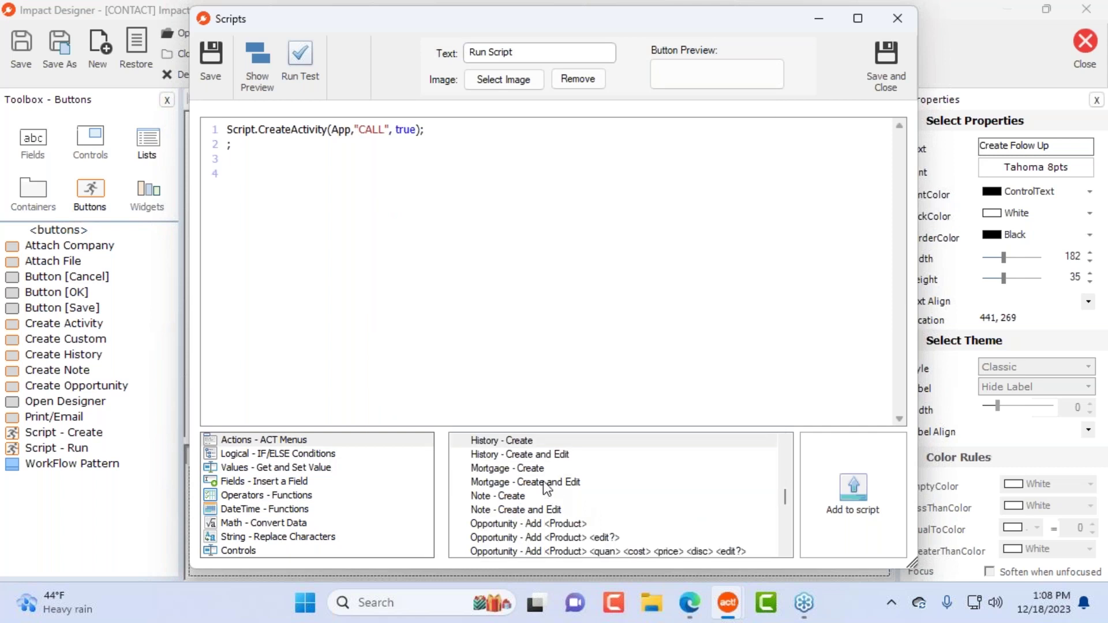
{"action": "left_click", "coordinate": [529, 472]}
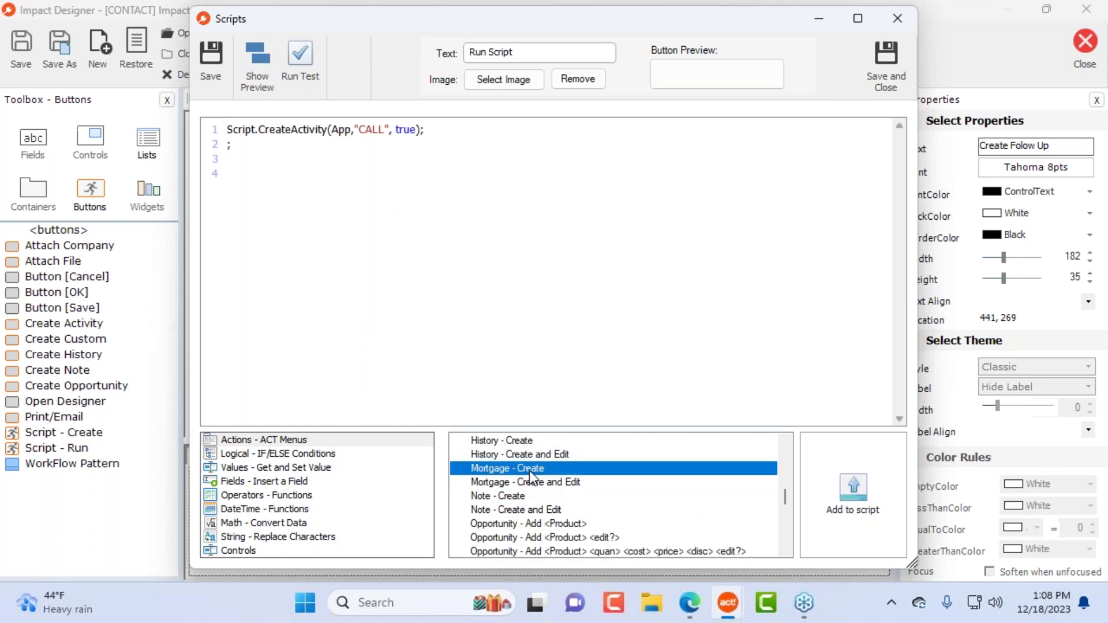
{"action": "double_click", "coordinate": [529, 470]}
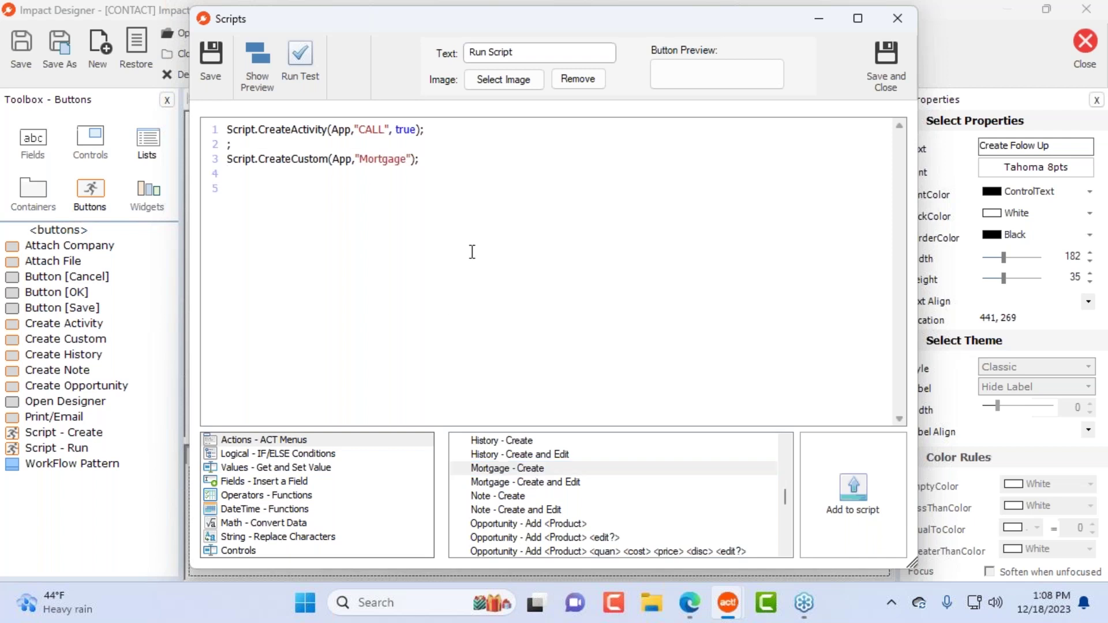
{"action": "scroll", "coordinate": [606, 515], "scroll_direction": "down", "scroll_amount": 6}
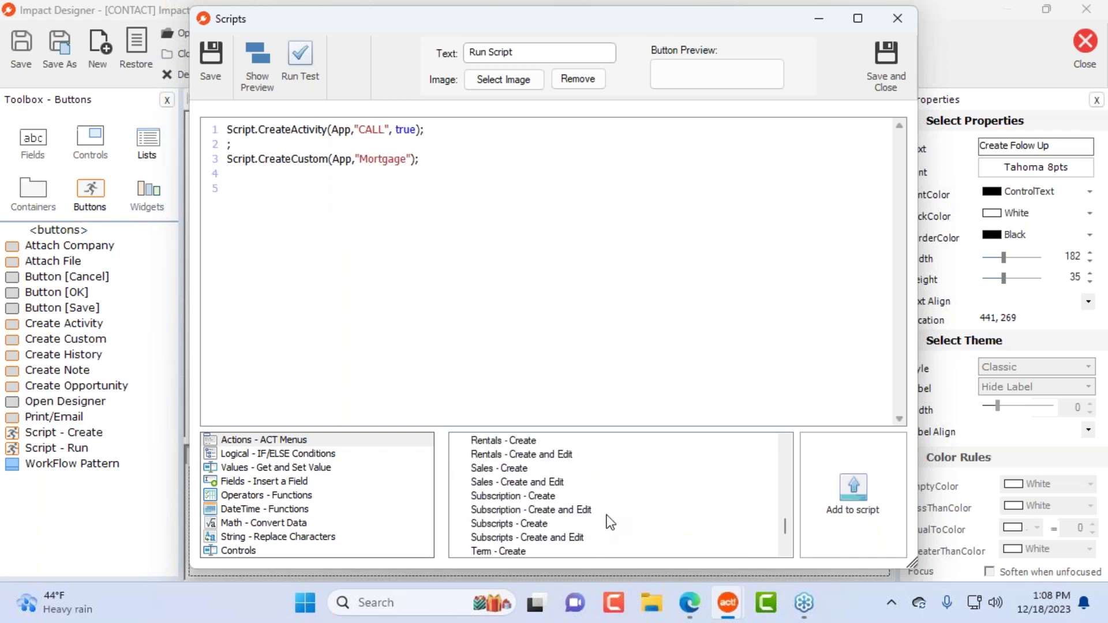
{"action": "scroll", "coordinate": [607, 515], "scroll_direction": "down", "scroll_amount": 2}
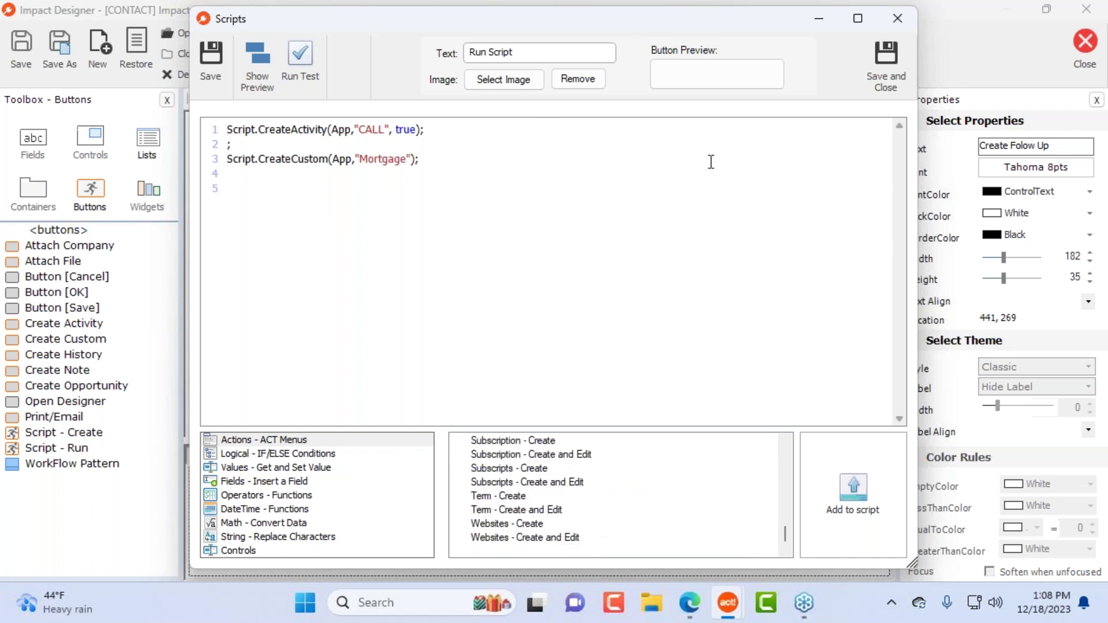
{"action": "left_click", "coordinate": [264, 145]}
{"action": "key", "text": "ctrl+a"}
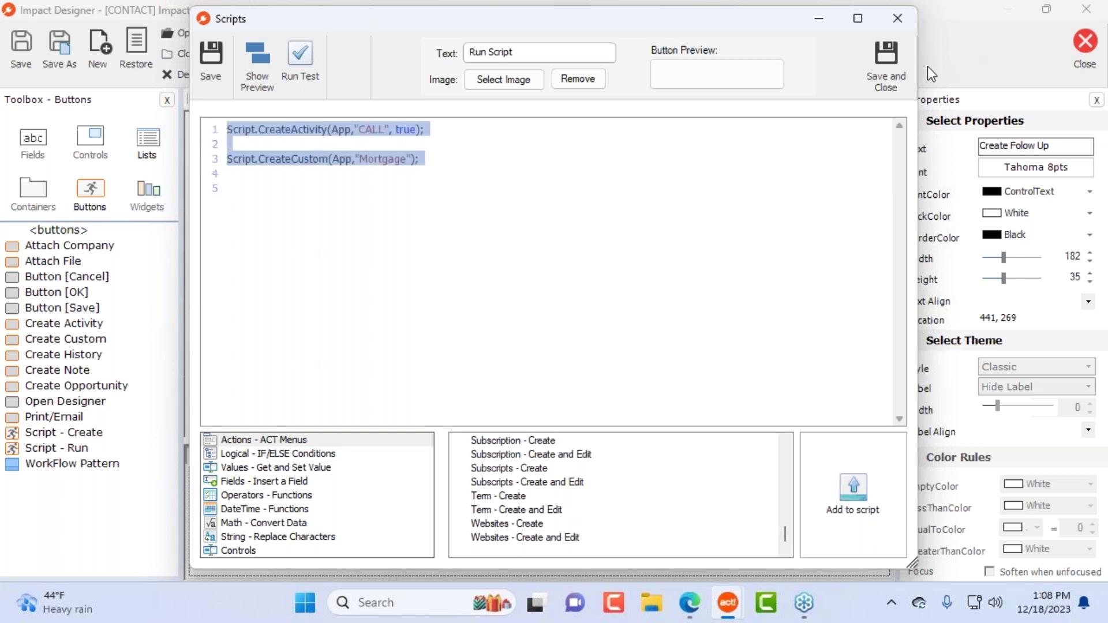
{"action": "left_click", "coordinate": [886, 60]}
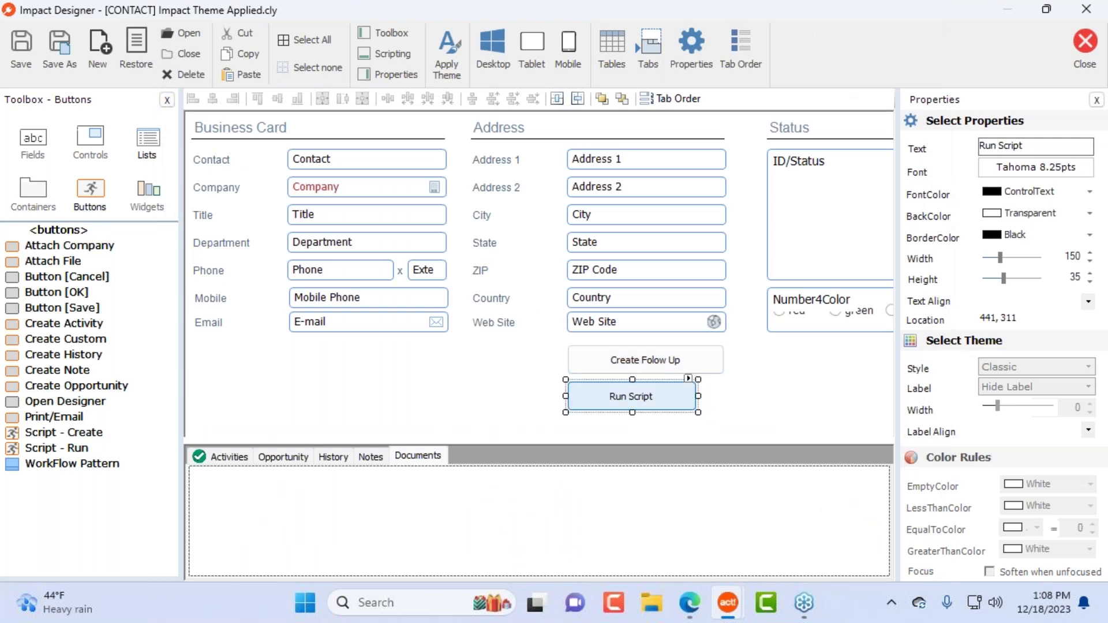
Step: Widen Run Script to 182 and add a tall WorkFlow Pattern panel below the Email field
{"action": "left_click_drag", "start_coordinate": [699, 396], "coordinate": [726, 396]}
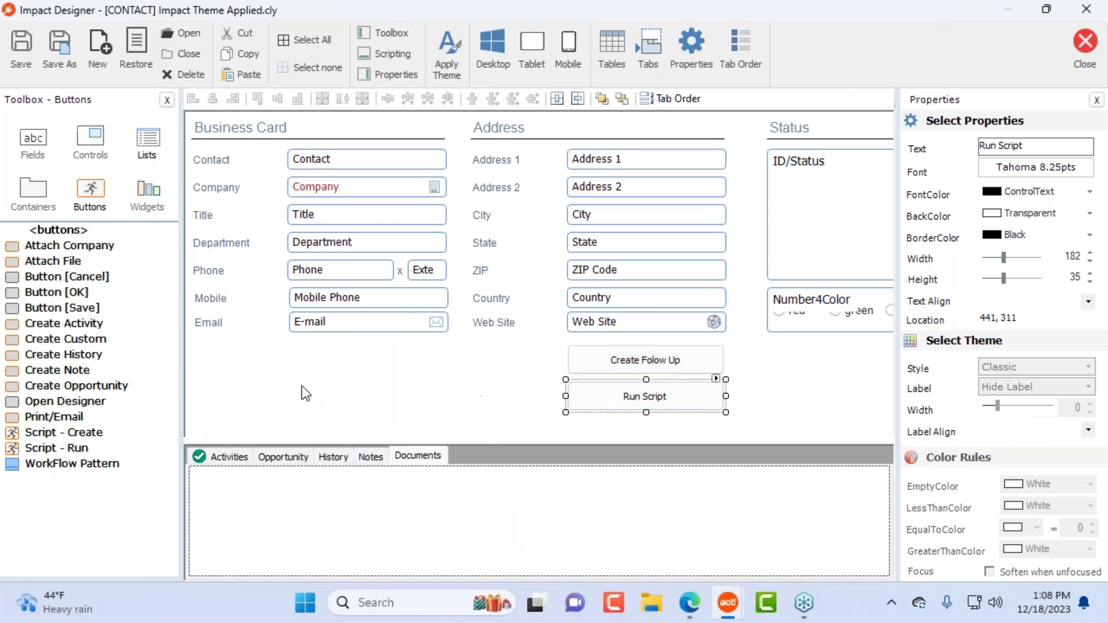
{"action": "left_click_drag", "start_coordinate": [753, 361], "coordinate": [622, 426]}
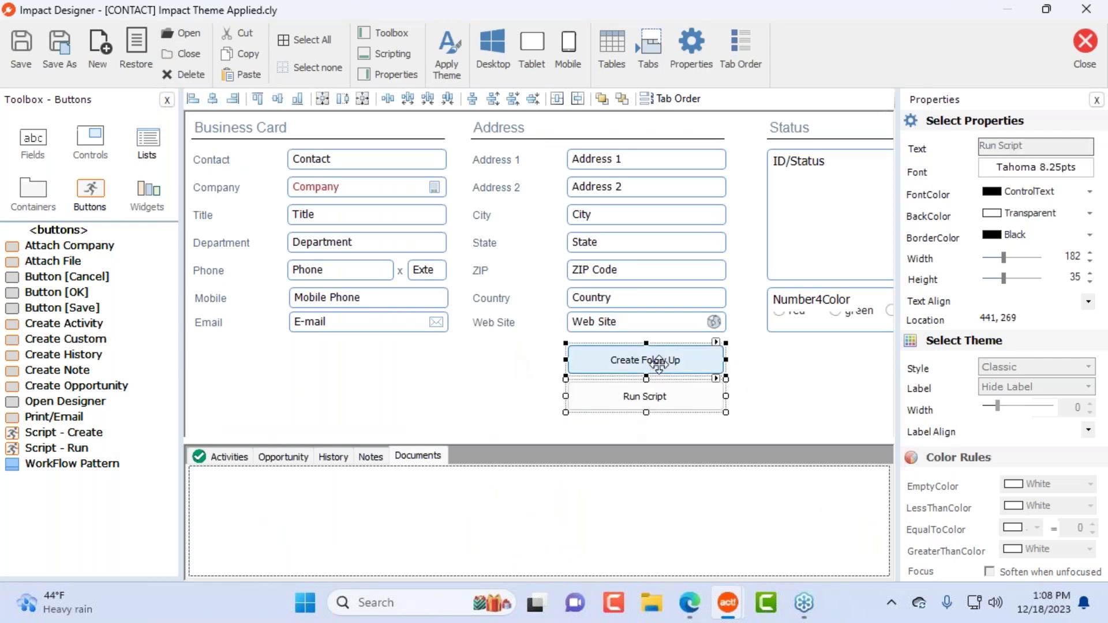
{"action": "left_click", "coordinate": [59, 463]}
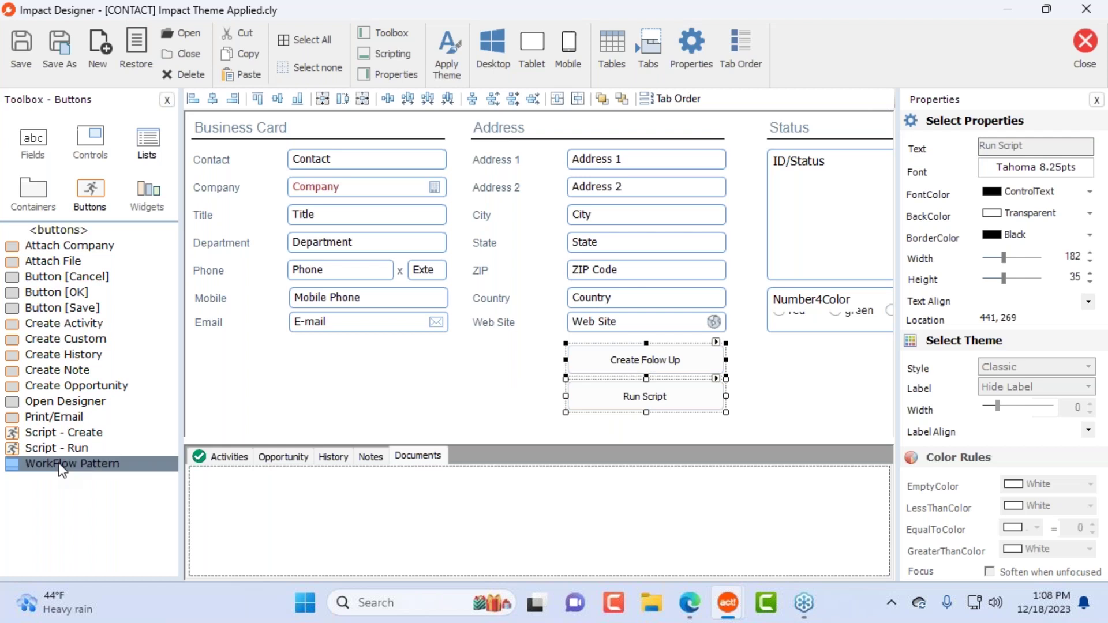
{"action": "mouse_move", "coordinate": [57, 463]}
{"action": "left_mouse_down"}
{"action": "mouse_move", "coordinate": [335, 367]}
{"action": "mouse_move", "coordinate": [330, 348]}
{"action": "mouse_move", "coordinate": [282, 347]}
{"action": "left_mouse_up"}
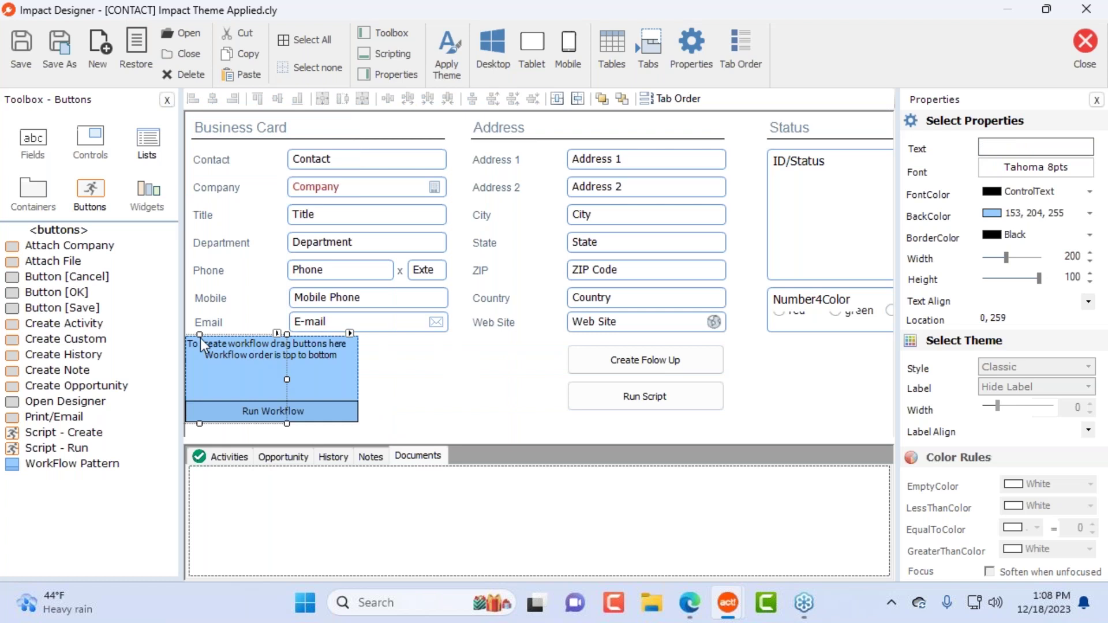
{"action": "left_click", "coordinate": [301, 348]}
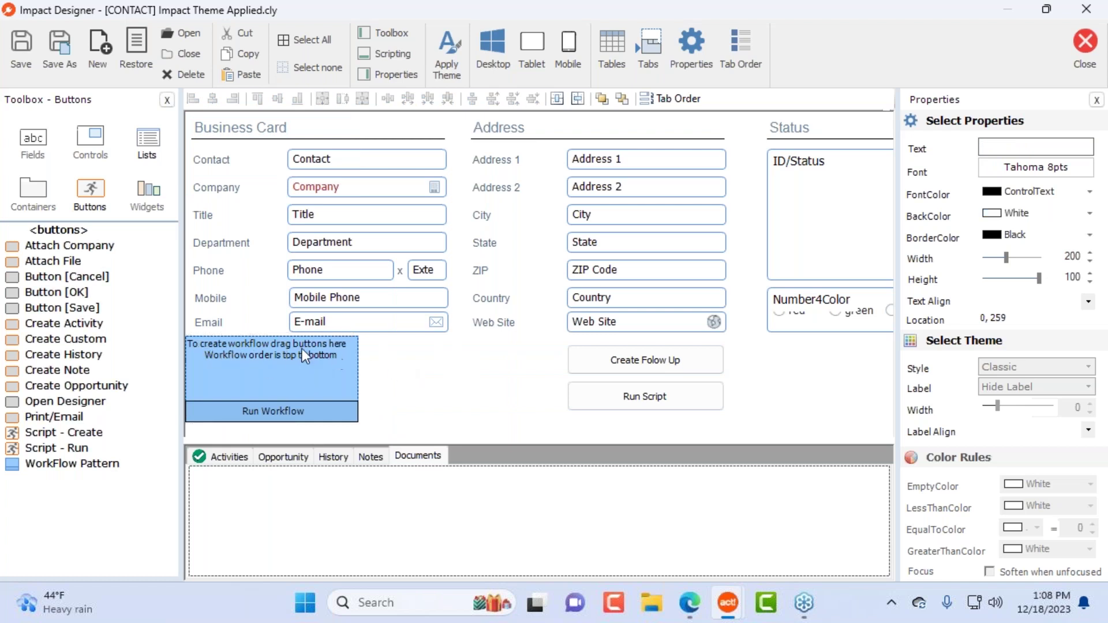
{"action": "left_click_drag", "start_coordinate": [200, 336], "coordinate": [321, 340]}
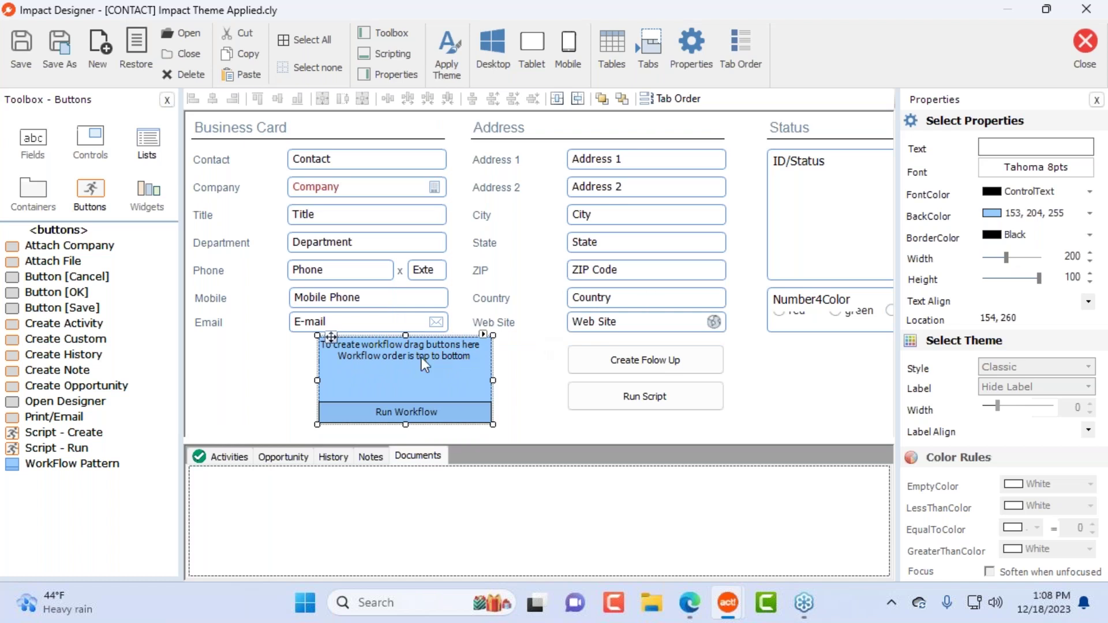
{"action": "left_click_drag", "start_coordinate": [404, 333], "coordinate": [406, 226]}
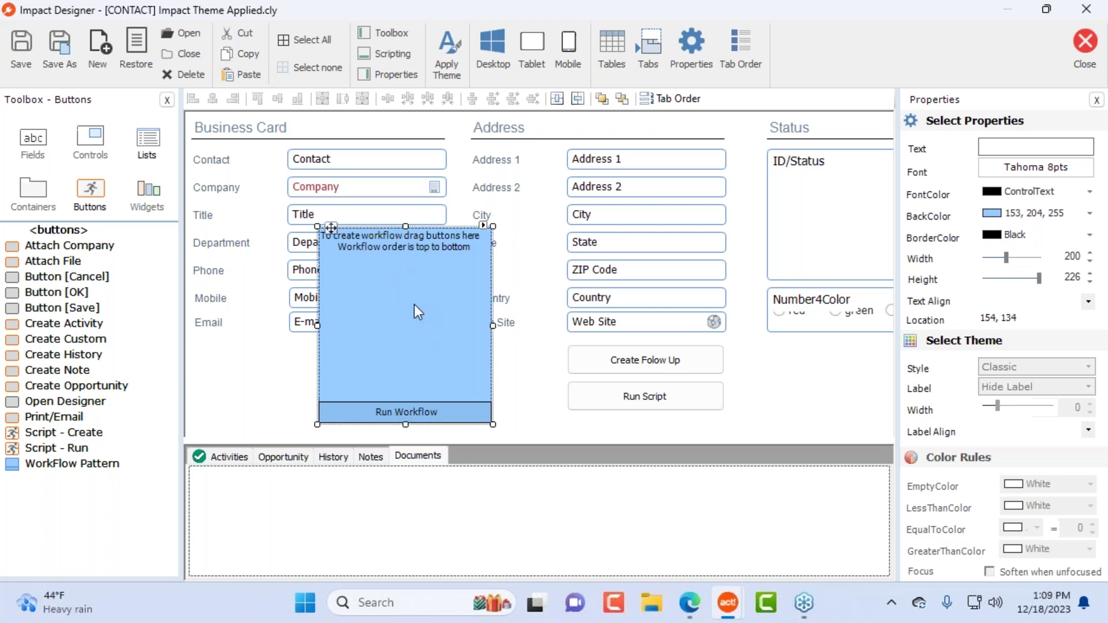
Step: Move both buttons into the panel, correct the caption to 'Create Follow Up', then delete the panel
{"action": "left_click_drag", "start_coordinate": [799, 340], "coordinate": [561, 435]}
{"action": "left_click_drag", "start_coordinate": [626, 363], "coordinate": [389, 268]}
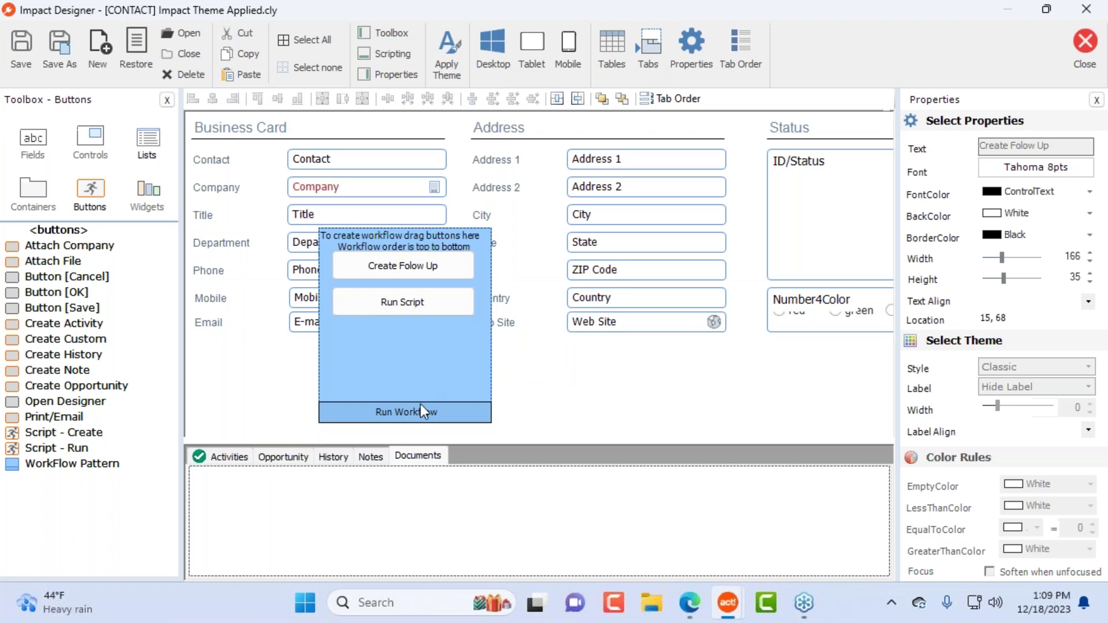
{"action": "left_click", "coordinate": [433, 274]}
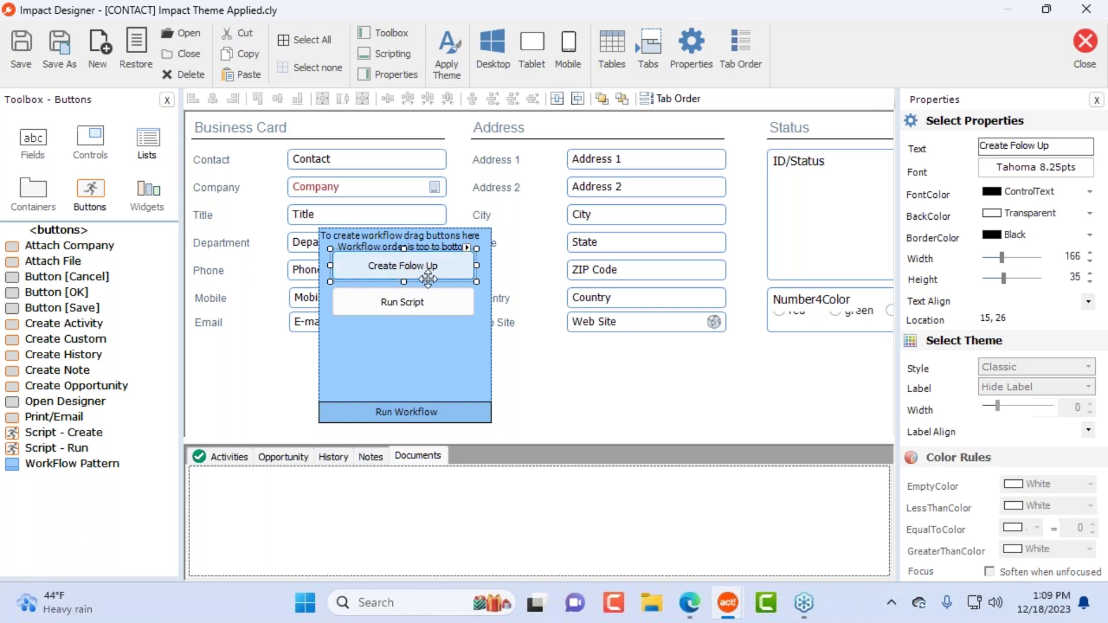
{"action": "left_click", "coordinate": [690, 49]}
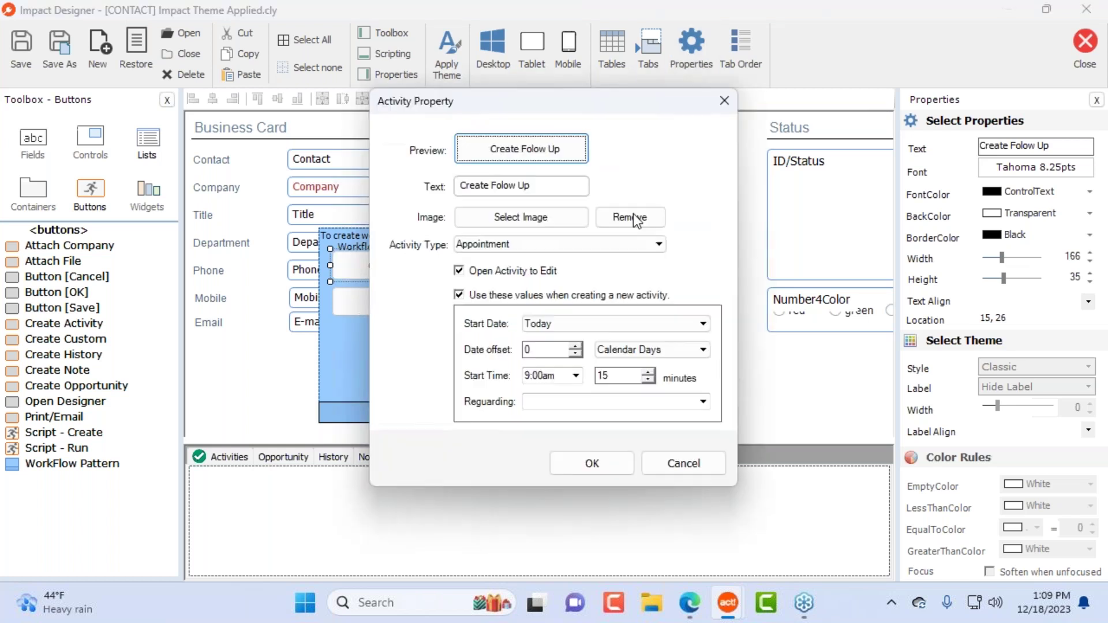
{"action": "left_click", "coordinate": [508, 189]}
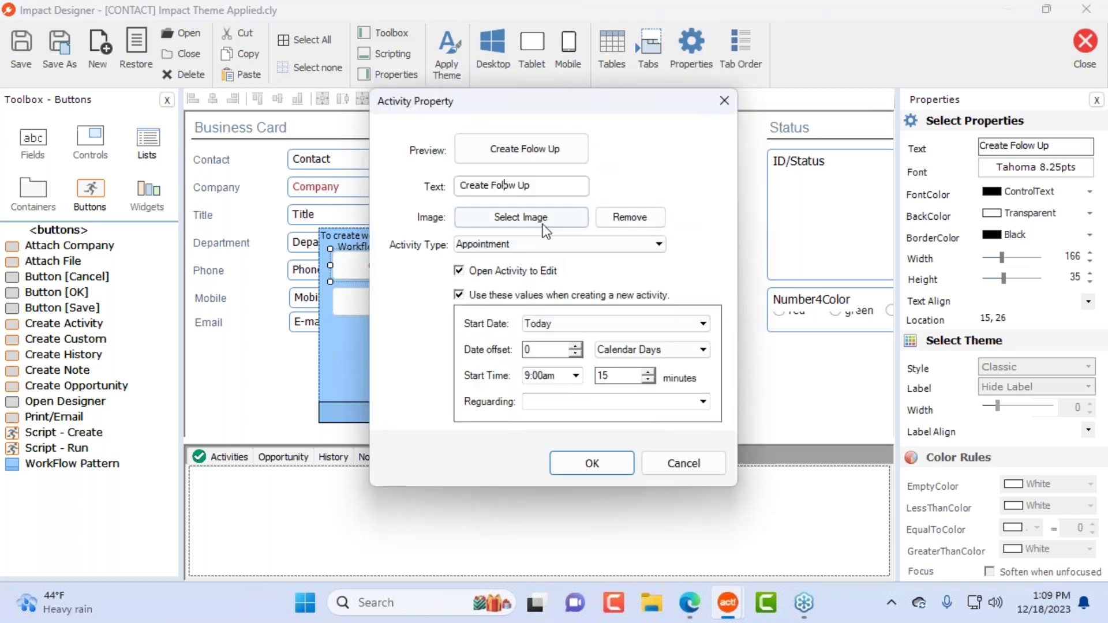
{"action": "type", "text": "l"}
{"action": "left_click", "coordinate": [628, 465]}
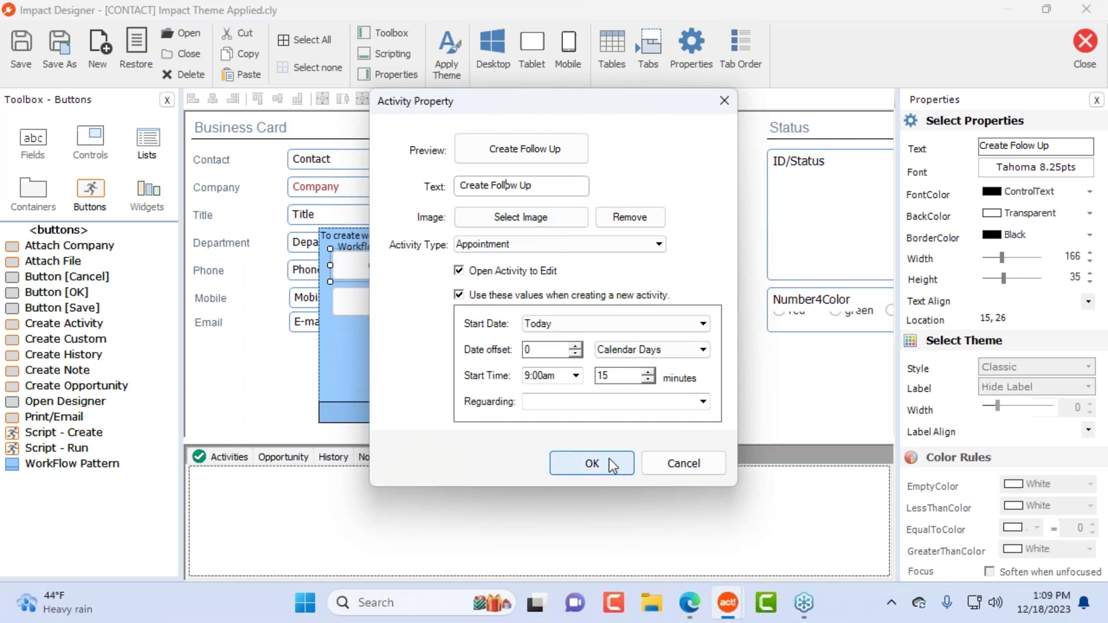
{"action": "left_click", "coordinate": [421, 345]}
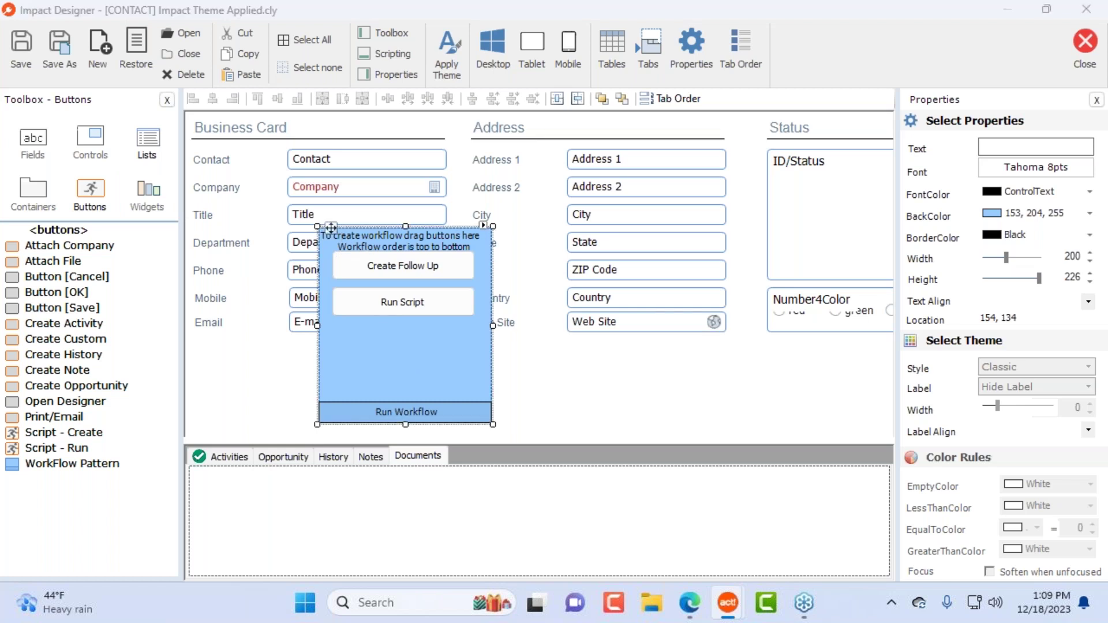
{"action": "key", "text": "Delete"}
Step: Confirm removing the workflow panel and its two buttons, then close Impact Designer
{"action": "left_click", "coordinate": [605, 364]}
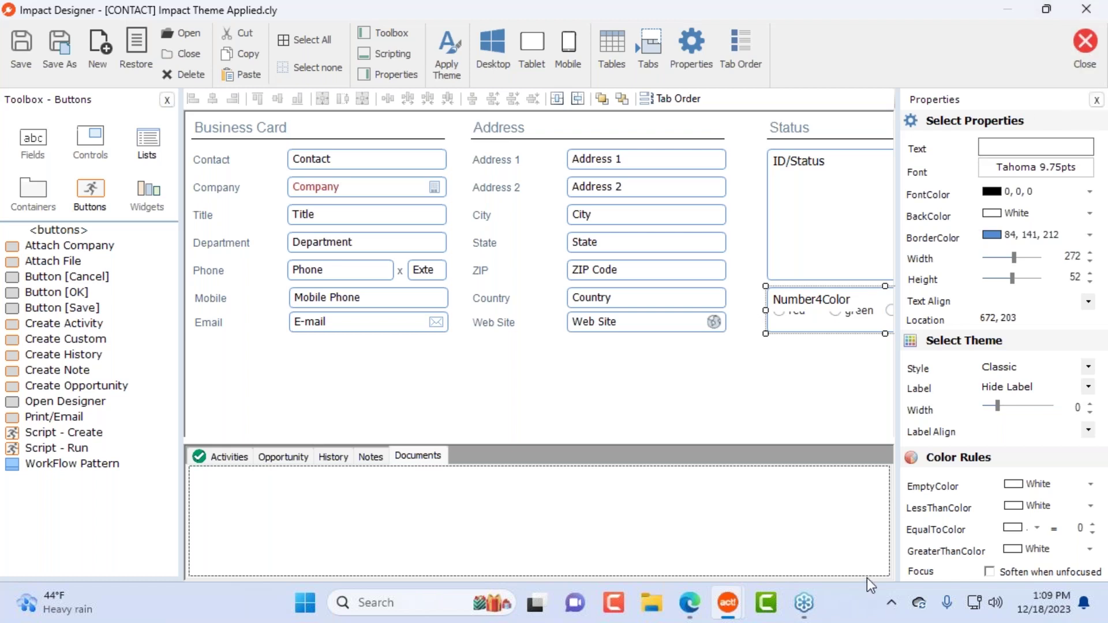
{"action": "left_click", "coordinate": [945, 383]}
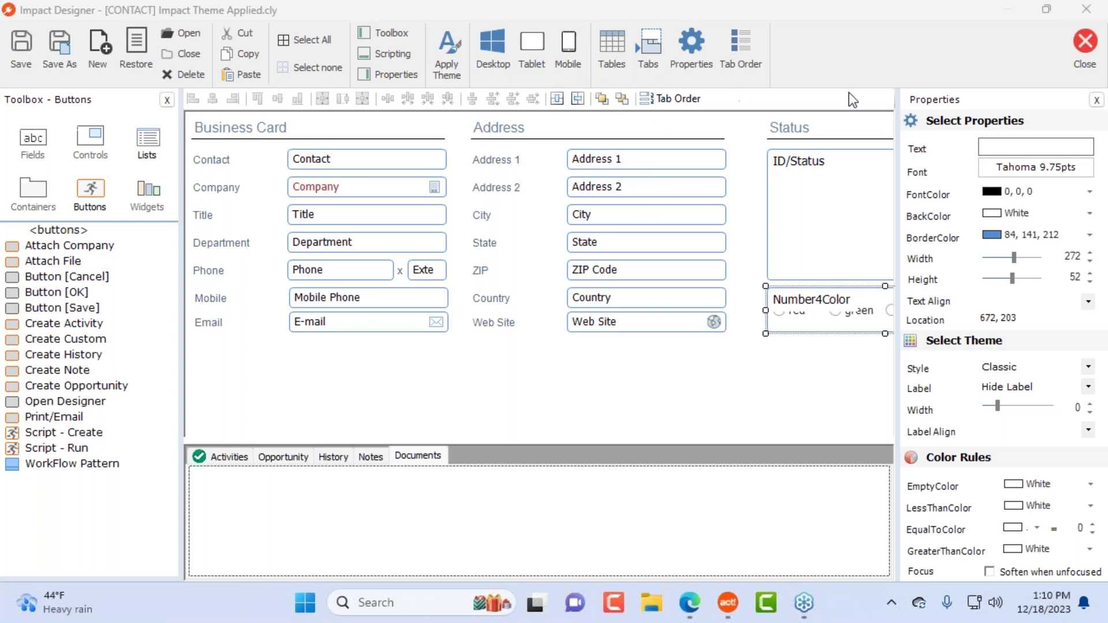
{"action": "left_click", "coordinate": [578, 374]}
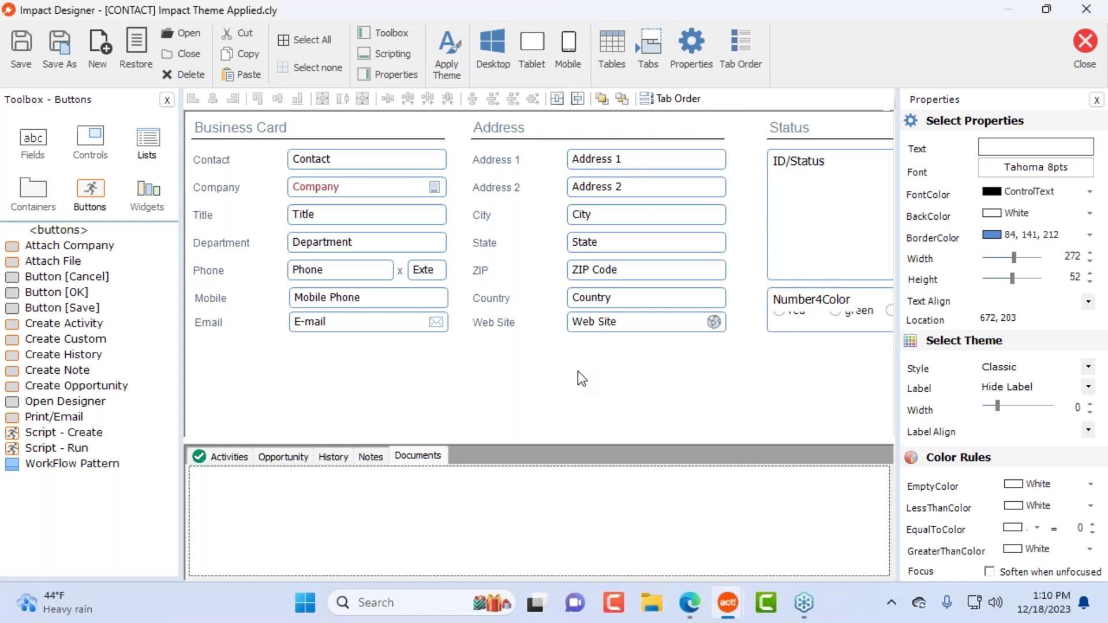
{"action": "left_click", "coordinate": [1096, 51]}
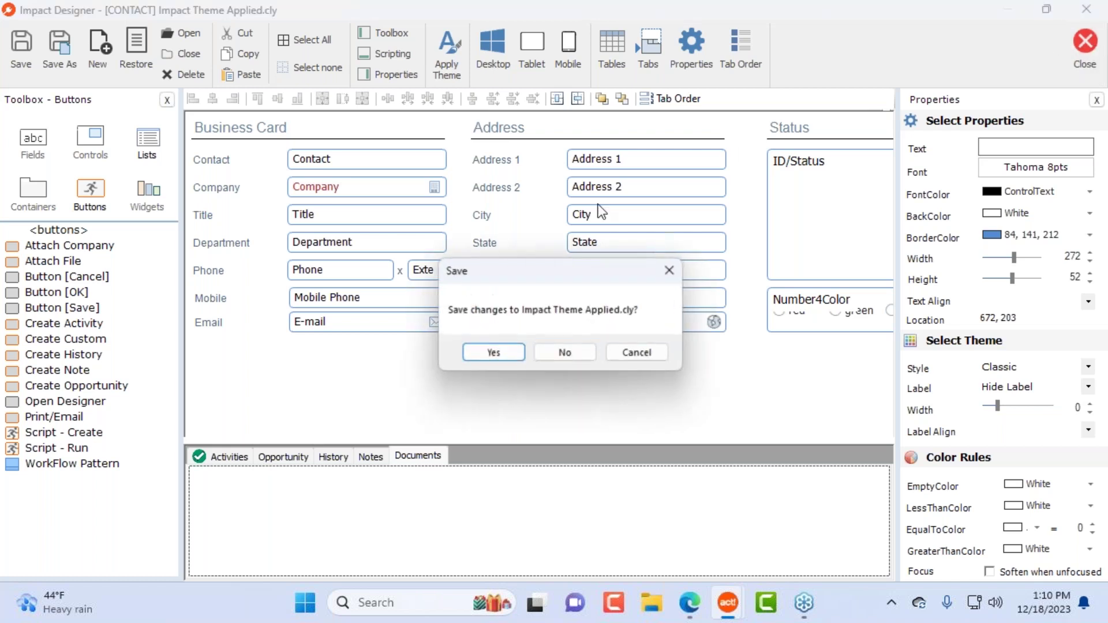
Step: Discard the designer changes and open the Contact layout in the standard Layout Designer
{"action": "left_click", "coordinate": [567, 353]}
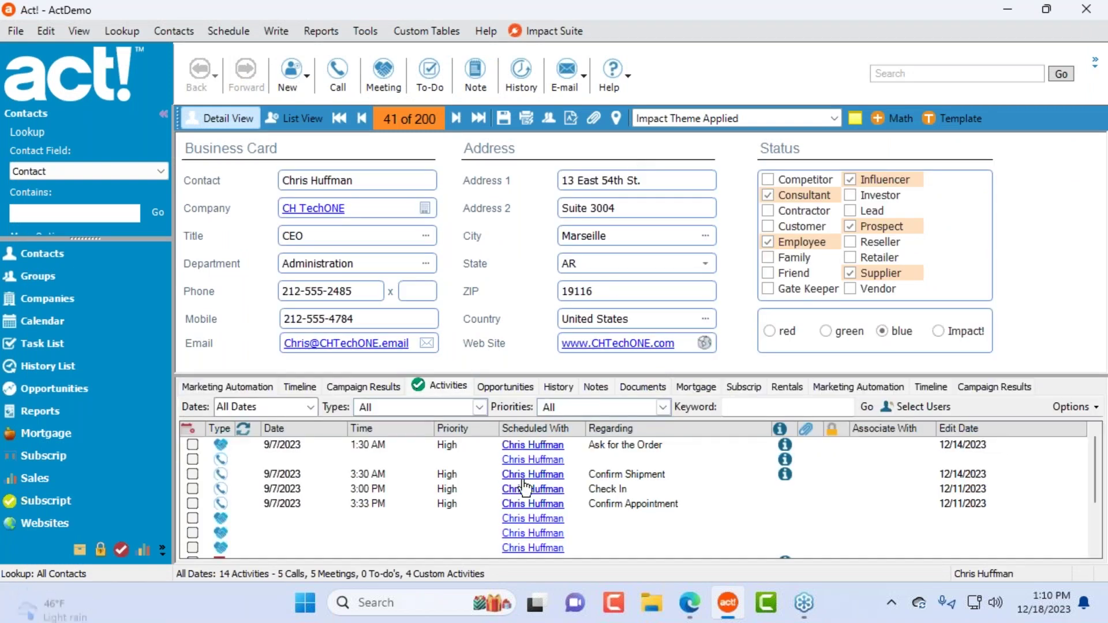
{"action": "left_click", "coordinate": [365, 32]}
{"action": "mouse_move", "coordinate": [430, 120]}
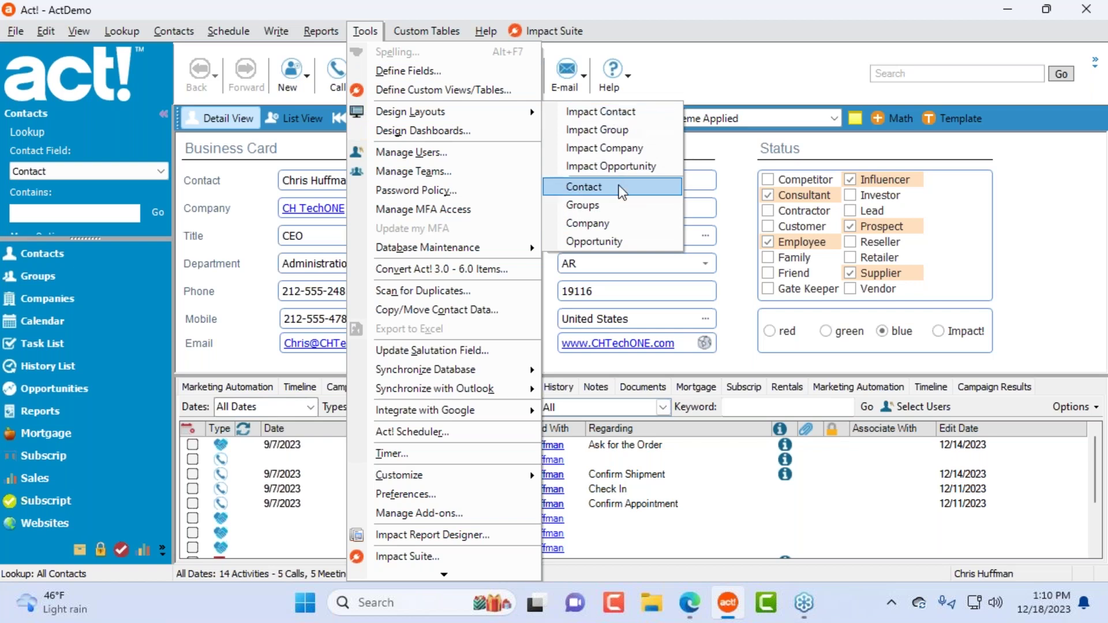
{"action": "left_click", "coordinate": [635, 188]}
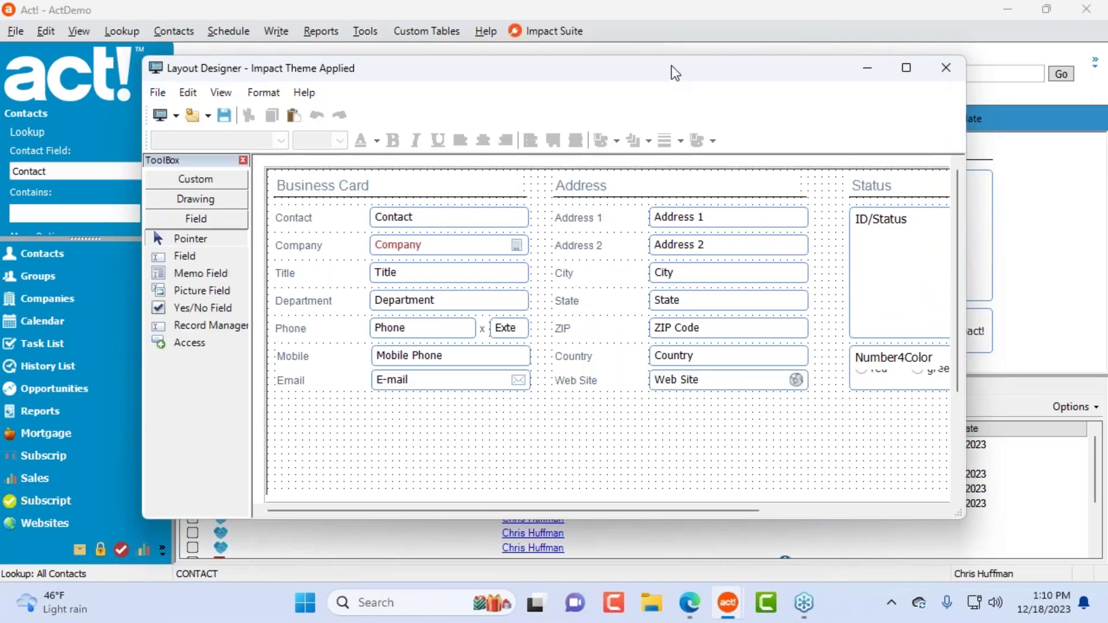
Step: Check the Web Site field's font, then close the Layout Designer without saving
{"action": "left_click_drag", "start_coordinate": [672, 72], "coordinate": [559, 37]}
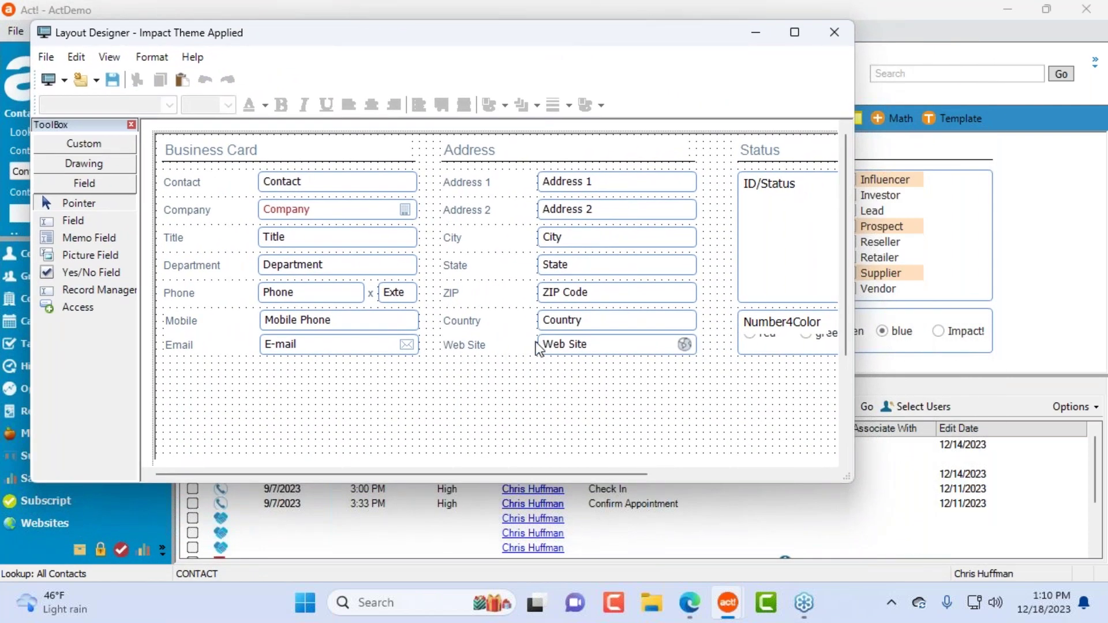
{"action": "left_click", "coordinate": [618, 353]}
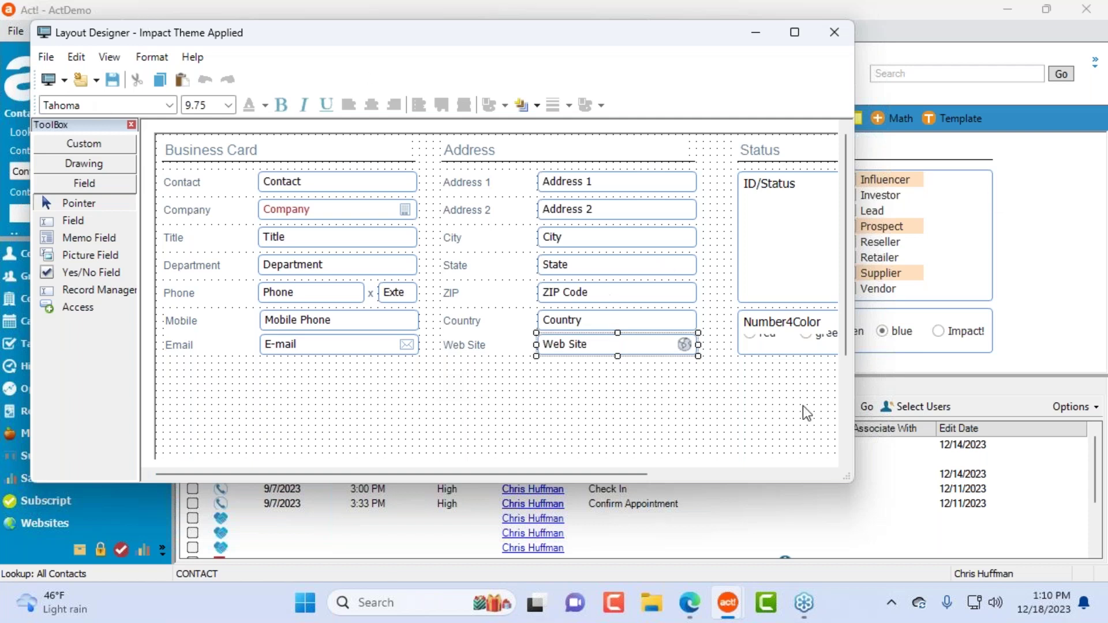
{"action": "left_click", "coordinate": [834, 33]}
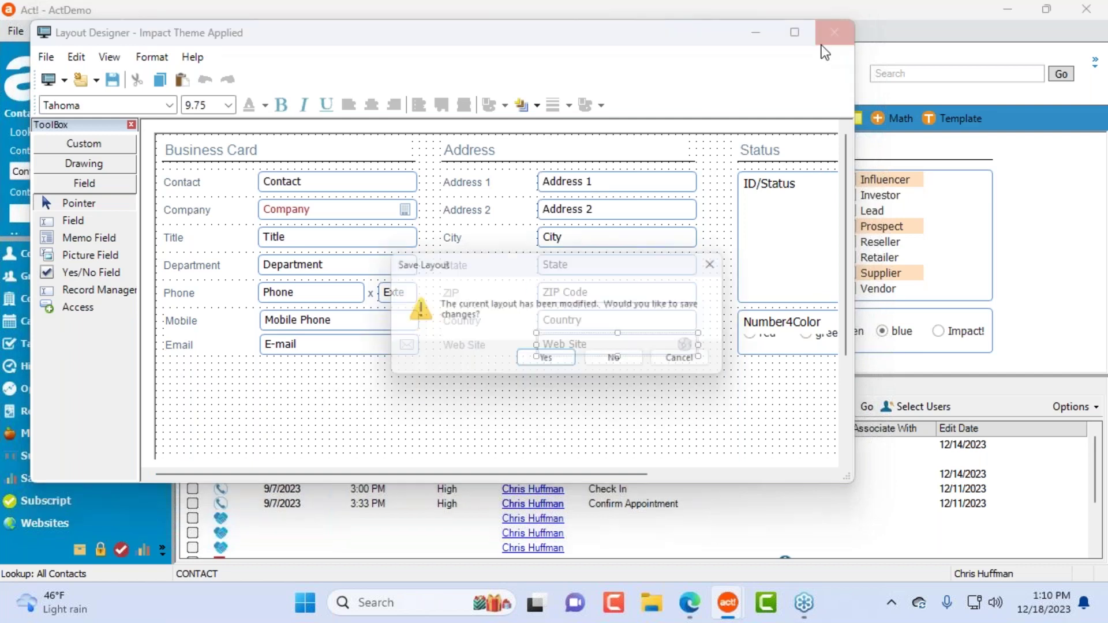
{"action": "left_click", "coordinate": [623, 362]}
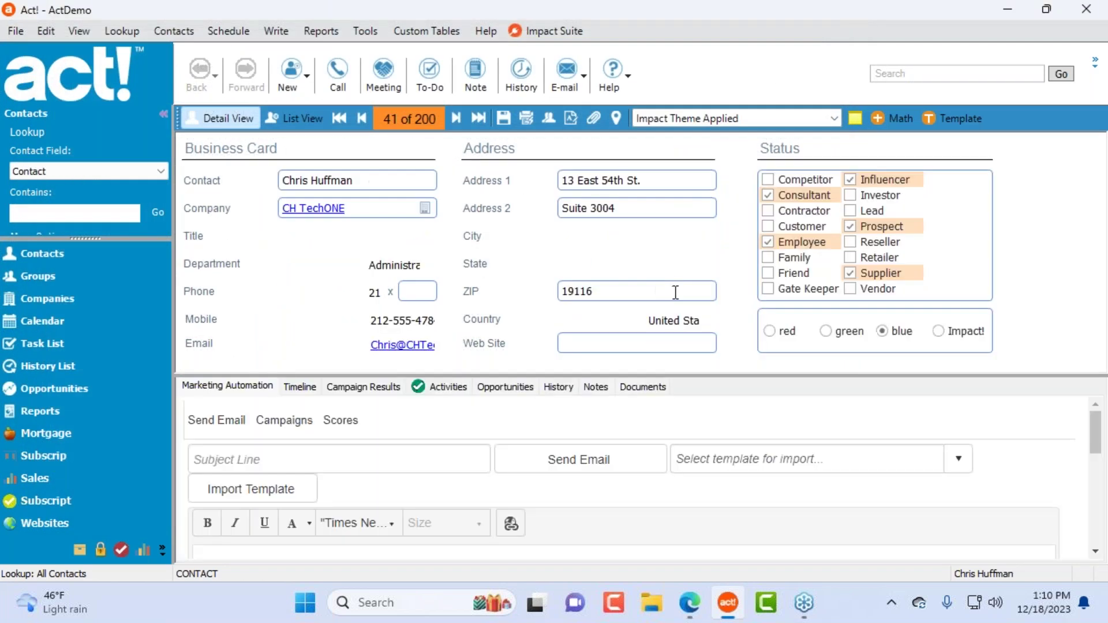
Step: Reopen Impact Theme Applied.cly via Tools > Design Layouts > Impact Contact
{"action": "left_click", "coordinate": [365, 31]}
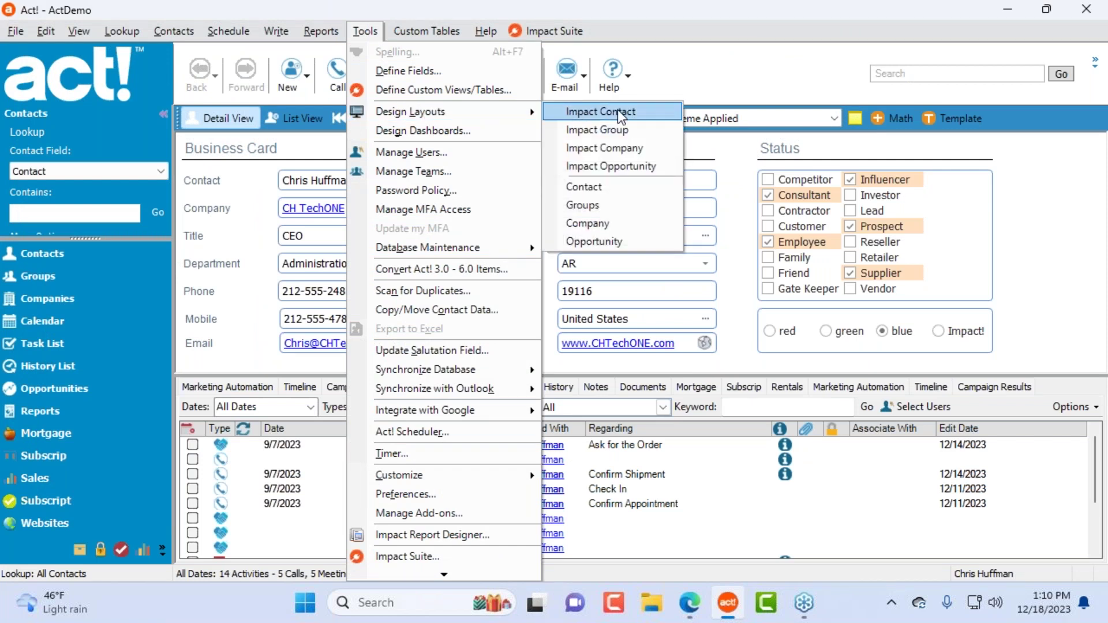
{"action": "left_click", "coordinate": [621, 112]}
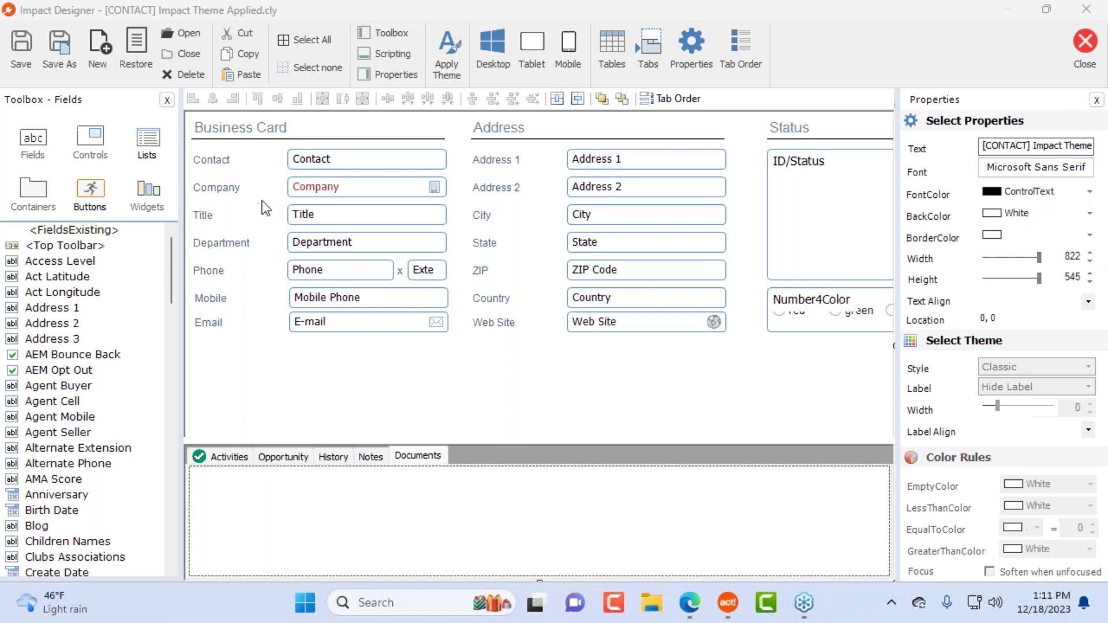
Step: Give the Contact field a dark red border colour
{"action": "left_click", "coordinate": [391, 158]}
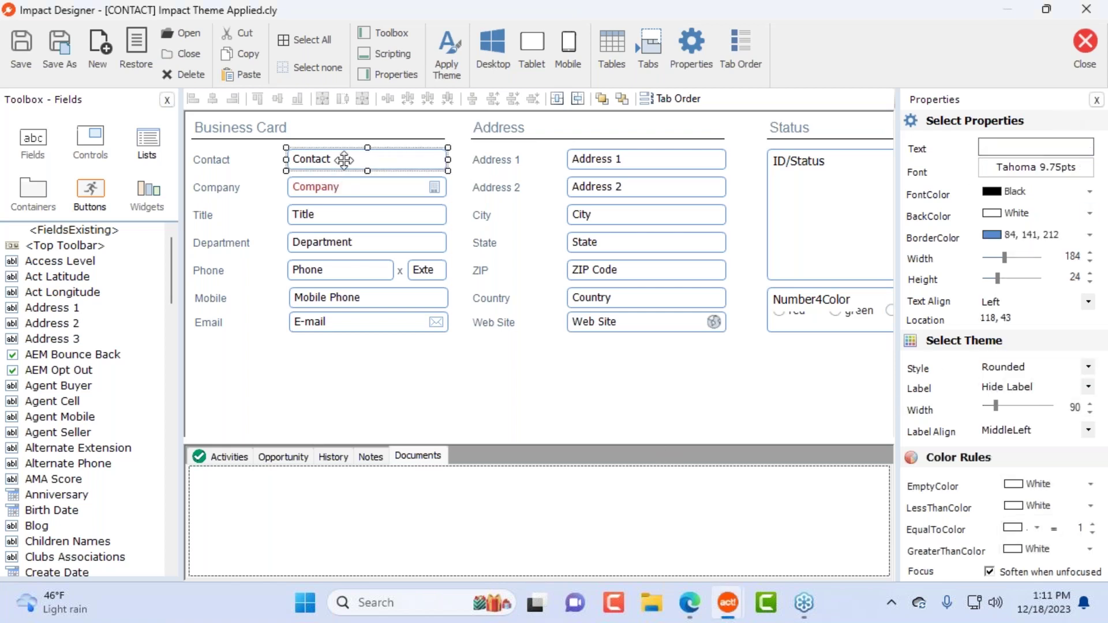
{"action": "left_click", "coordinate": [1090, 235]}
{"action": "left_click", "coordinate": [1003, 380]}
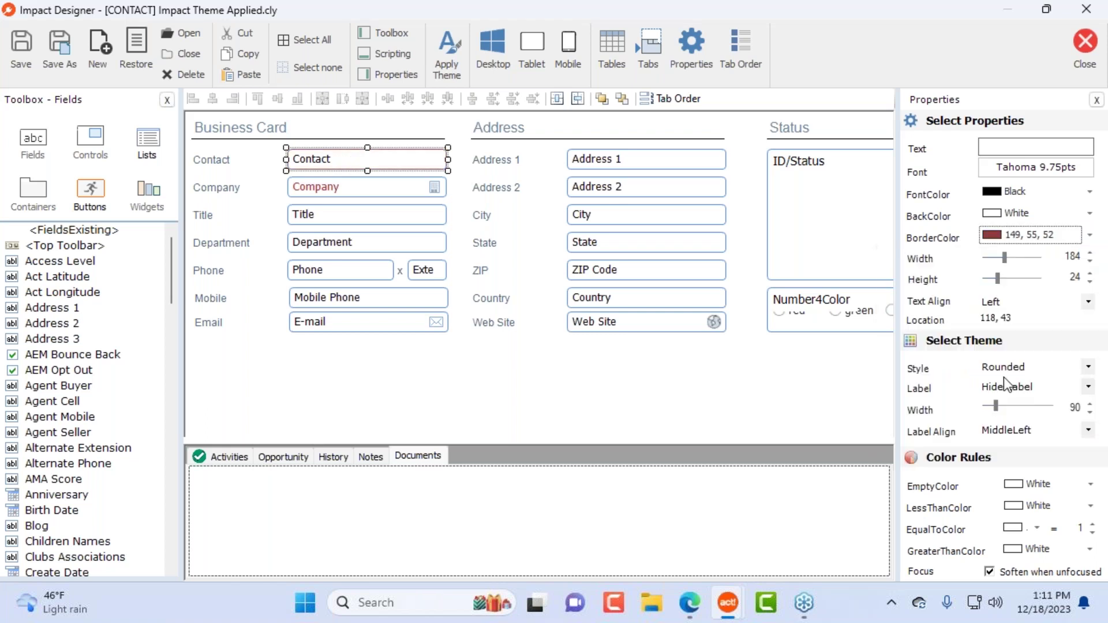
{"action": "left_click", "coordinate": [629, 373]}
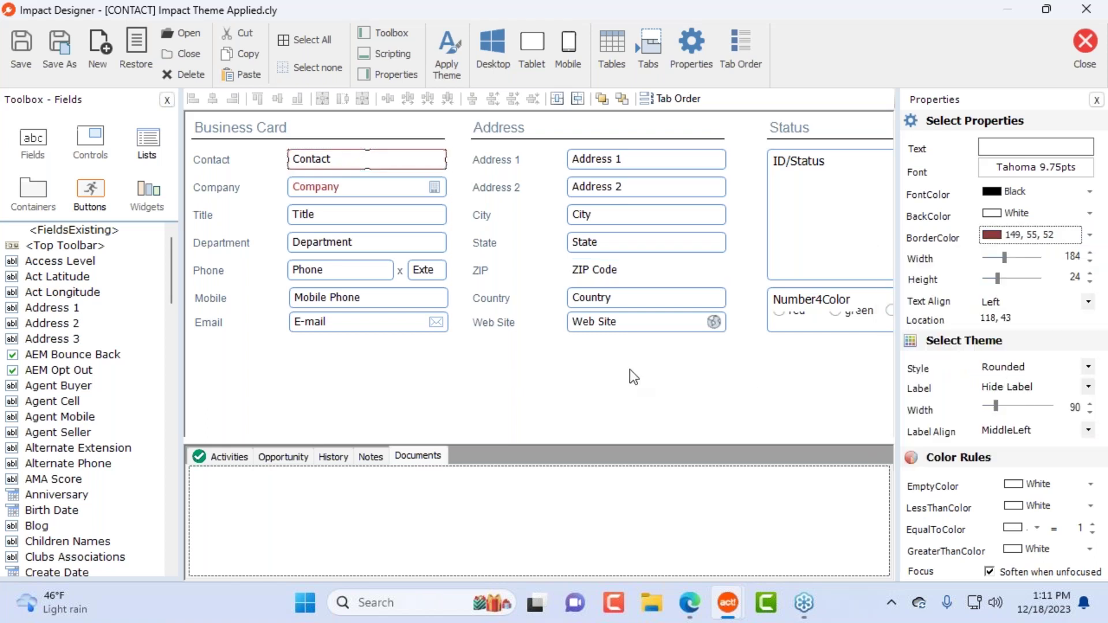
Step: Resize the Contact field to a width of about 190
{"action": "left_click", "coordinate": [375, 159]}
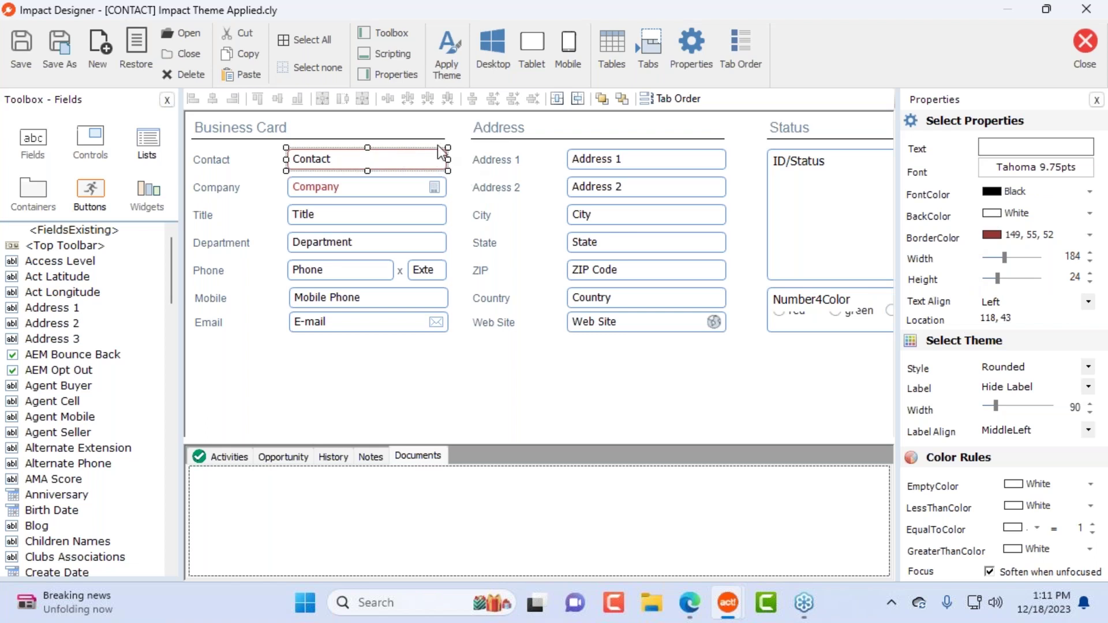
{"action": "left_click_drag", "start_coordinate": [448, 159], "coordinate": [498, 179]}
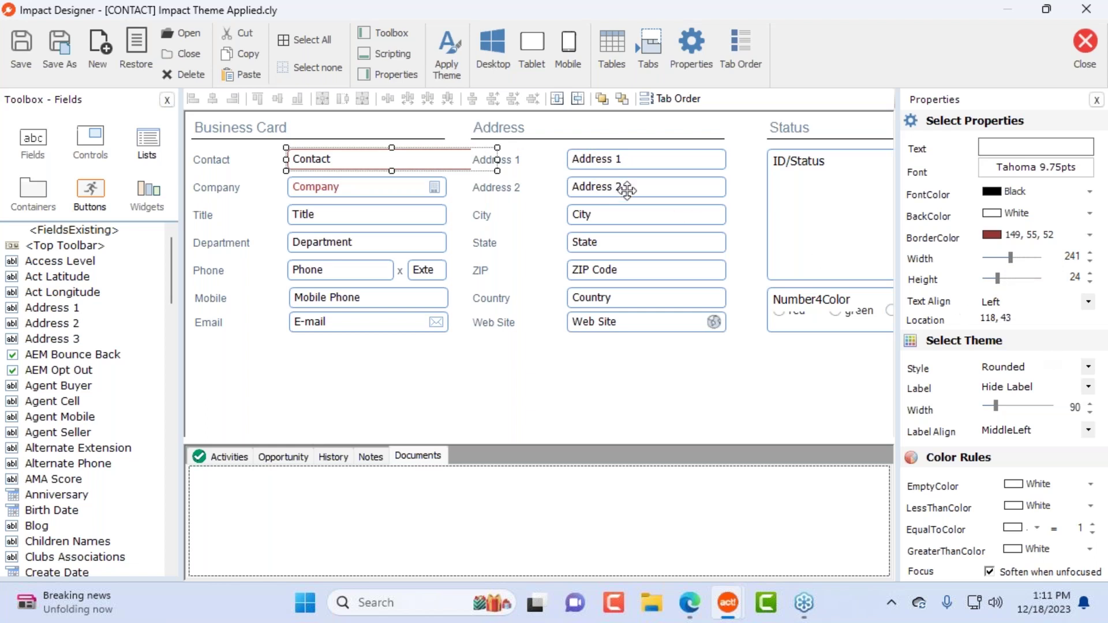
{"action": "left_click_drag", "start_coordinate": [498, 171], "coordinate": [445, 170]}
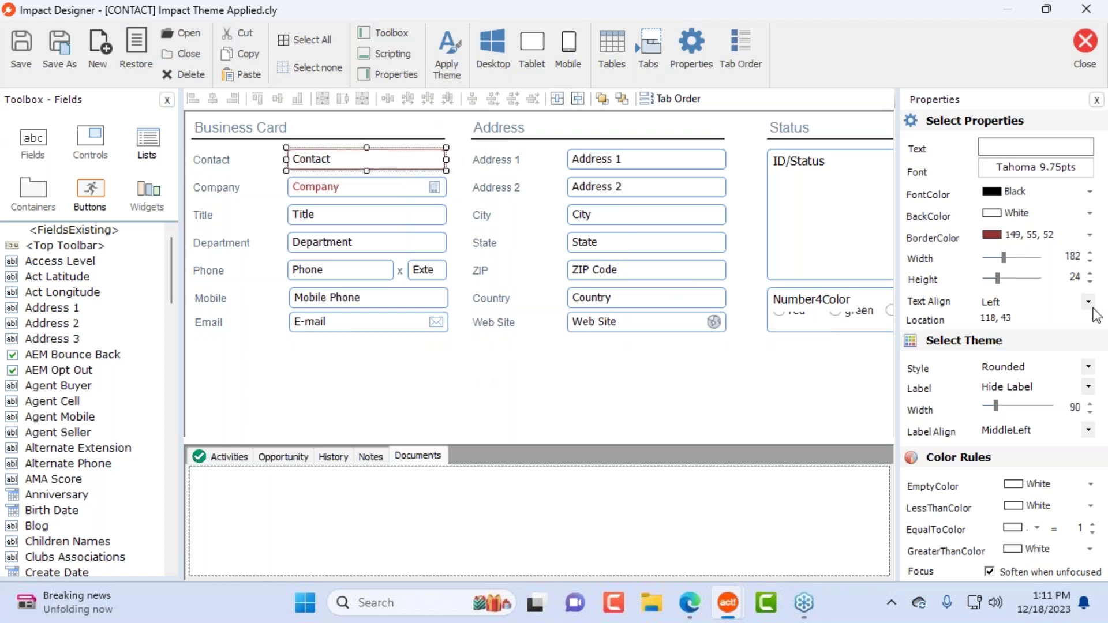
{"action": "double_click", "coordinate": [1071, 256]}
{"action": "type", "text": "190"}
{"action": "key", "text": "Return"}
{"action": "left_click", "coordinate": [544, 363]}
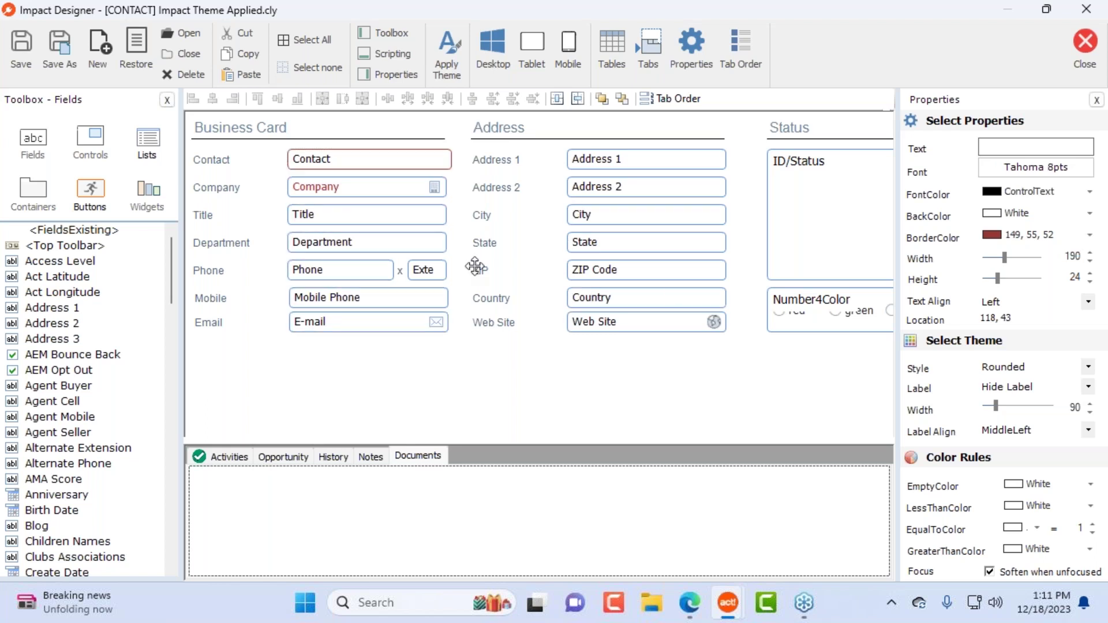
{"action": "left_click", "coordinate": [392, 163]}
{"action": "left_click_drag", "start_coordinate": [454, 161], "coordinate": [448, 163]}
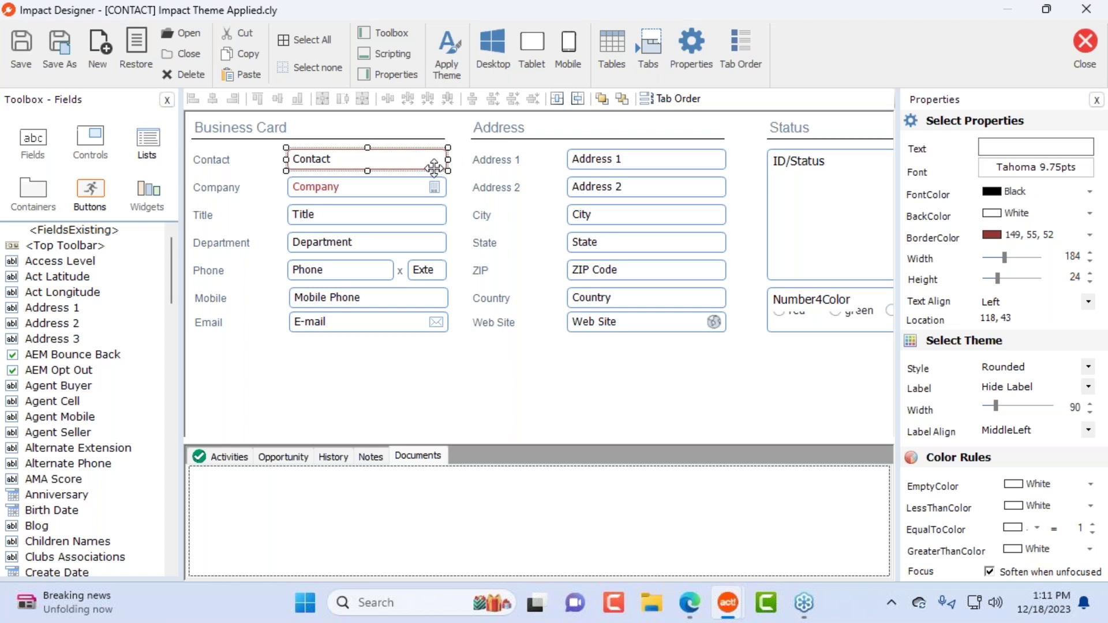
{"action": "left_click", "coordinate": [456, 370]}
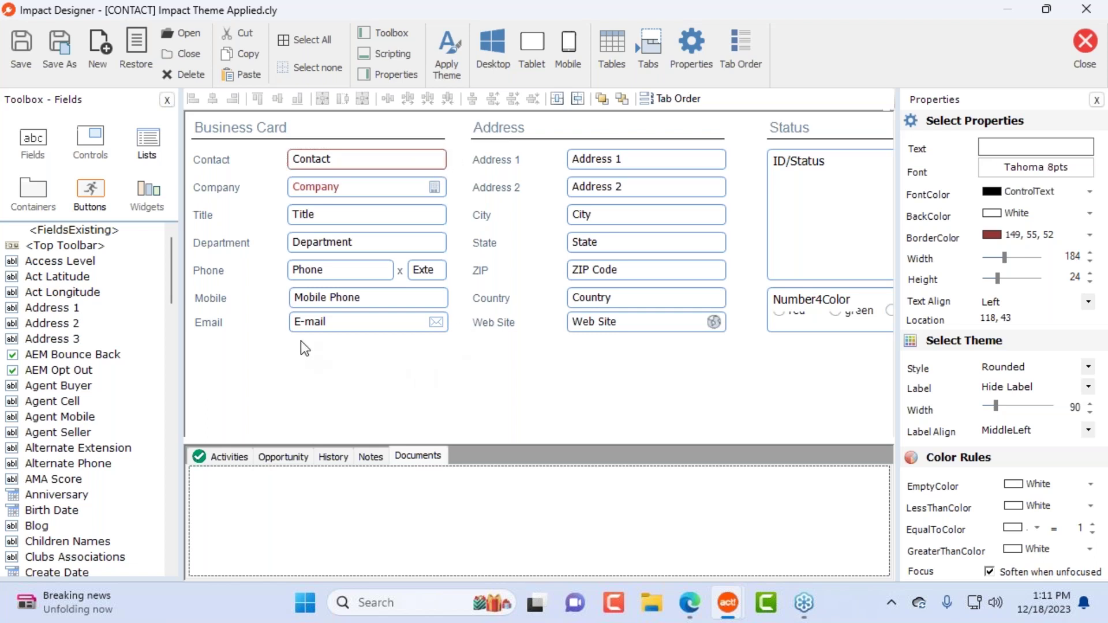
Step: Align left edges of the Business Card fields, excluding Phone
{"action": "left_click_drag", "start_coordinate": [325, 343], "coordinate": [318, 163]}
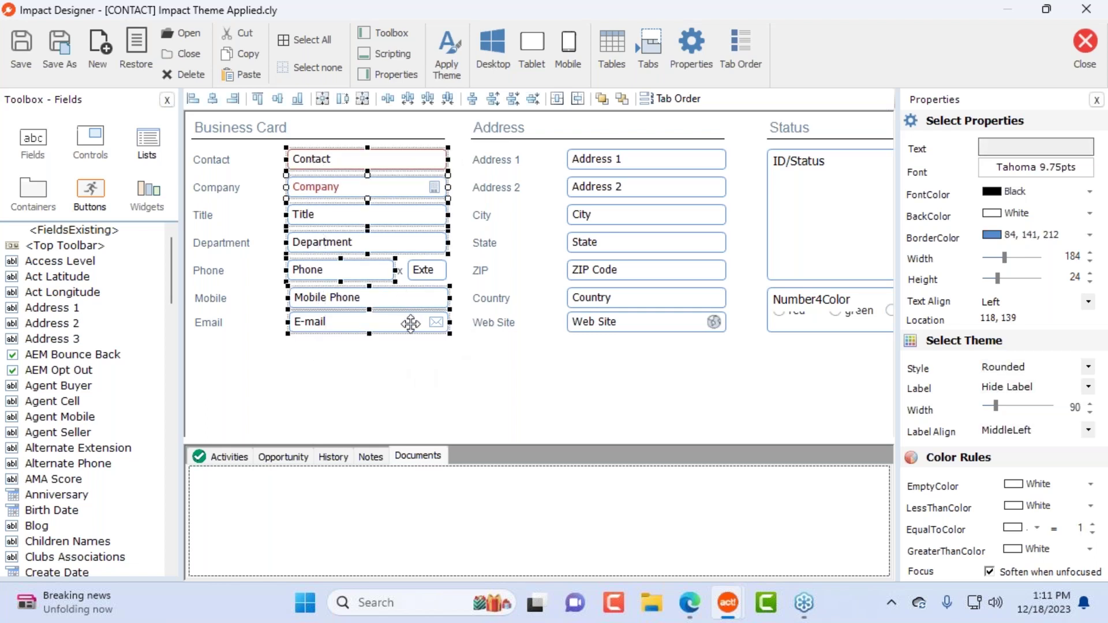
{"action": "left_click", "coordinate": [348, 271], "text": "ctrl"}
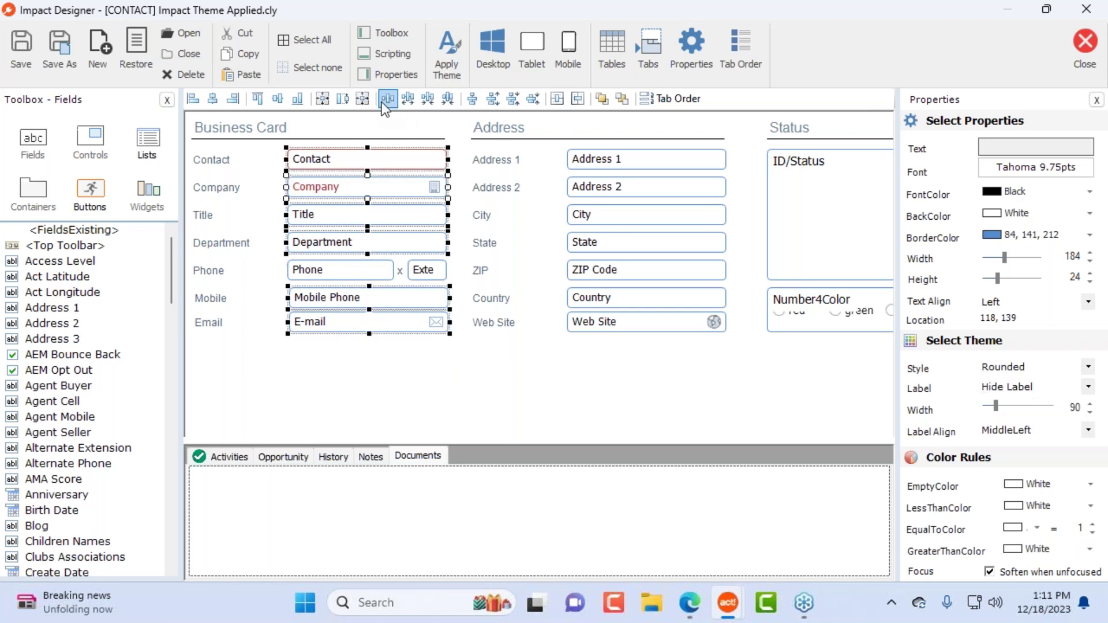
{"action": "left_click", "coordinate": [193, 101]}
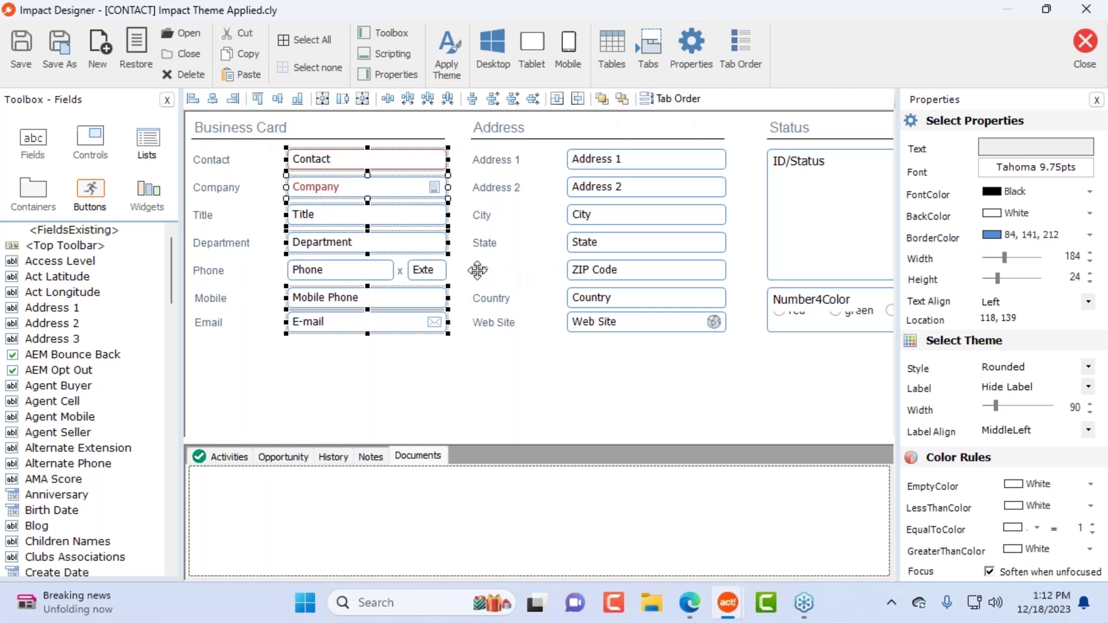
Step: Order tabs Contact, Company, Title, Department, Phone, extension, Mobile Phone, E-mail
{"action": "left_click", "coordinate": [701, 428]}
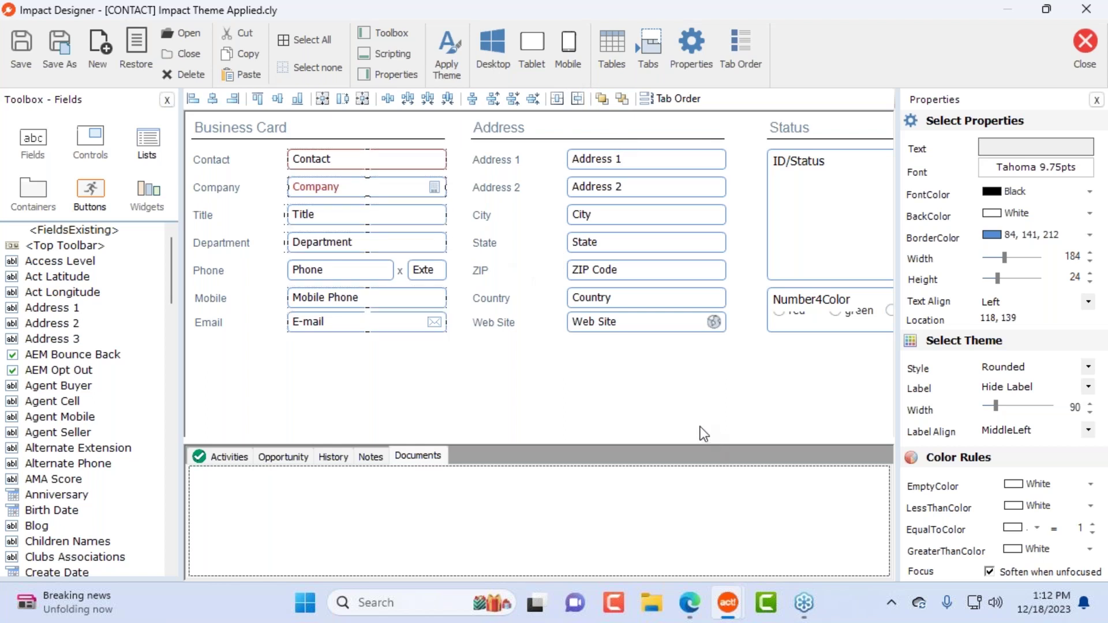
{"action": "left_click", "coordinate": [672, 99]}
{"action": "left_click", "coordinate": [358, 158]}
{"action": "left_click", "coordinate": [354, 187]}
{"action": "left_click", "coordinate": [354, 213]}
{"action": "left_click", "coordinate": [362, 243]}
{"action": "left_click", "coordinate": [359, 274]}
{"action": "left_click", "coordinate": [438, 274]}
{"action": "left_click", "coordinate": [416, 297]}
{"action": "left_click", "coordinate": [415, 322]}
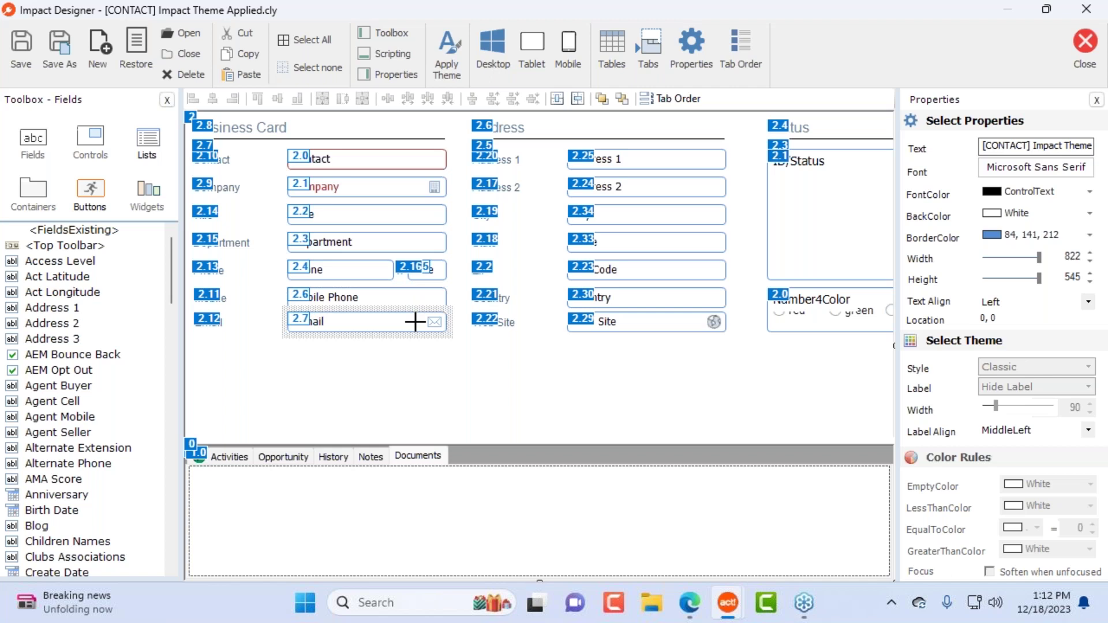
Step: Continue the tab order through Address 1, Address 2, City, State, ZIP Code, Country, Web Site
{"action": "left_click", "coordinate": [663, 161]}
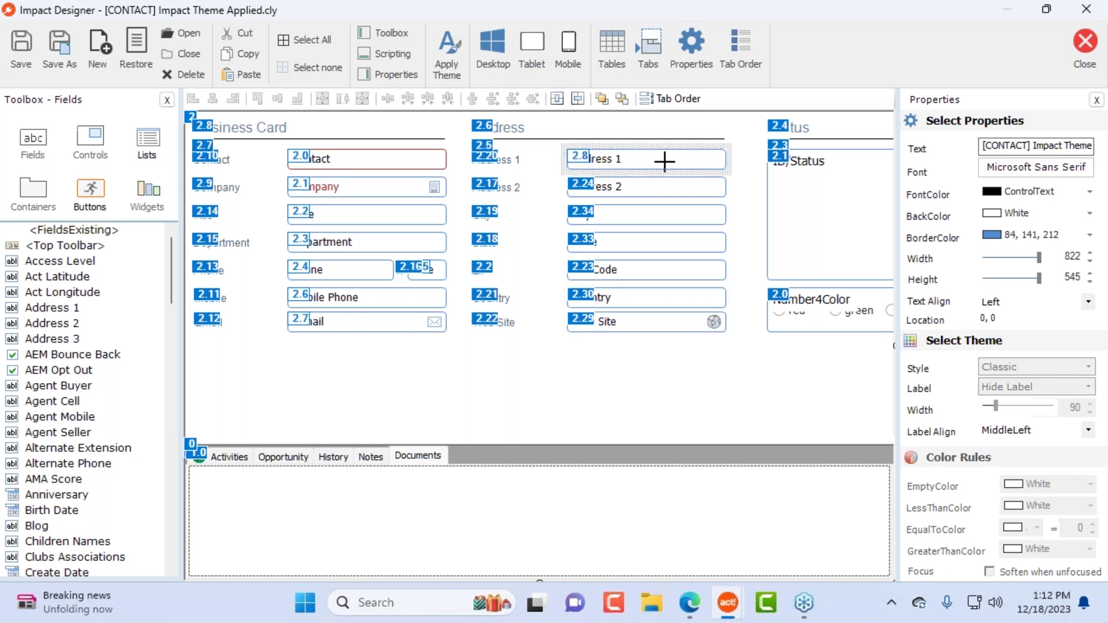
{"action": "left_click", "coordinate": [659, 195]}
{"action": "left_click", "coordinate": [660, 215]}
{"action": "left_click", "coordinate": [664, 243]}
{"action": "left_click", "coordinate": [664, 269]}
{"action": "left_click", "coordinate": [668, 300]}
{"action": "left_click", "coordinate": [664, 322]}
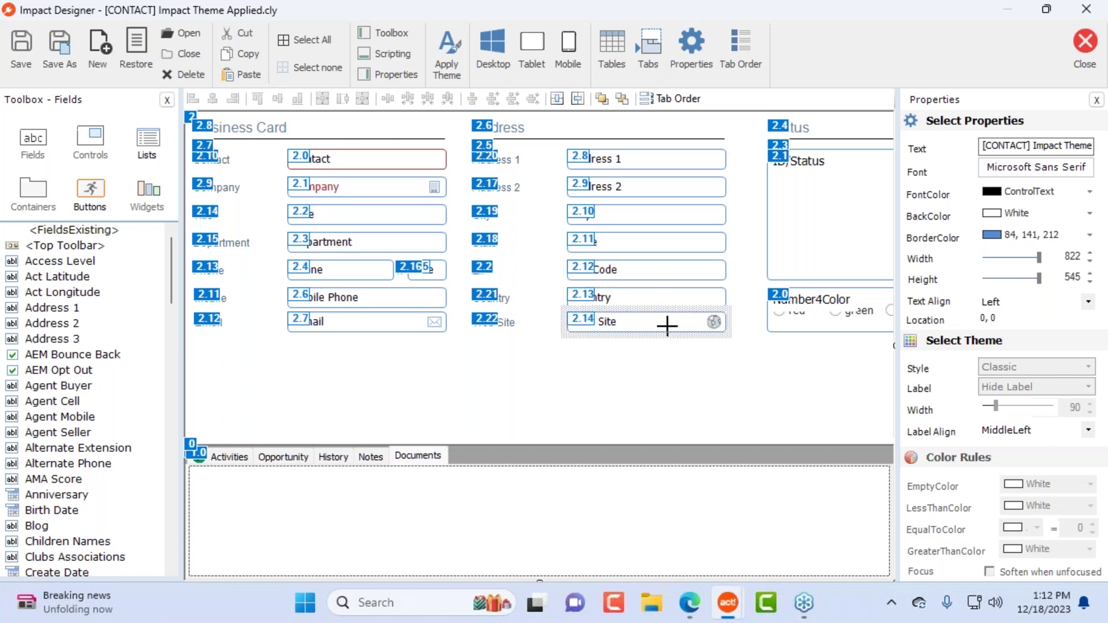
{"action": "left_click", "coordinate": [673, 98]}
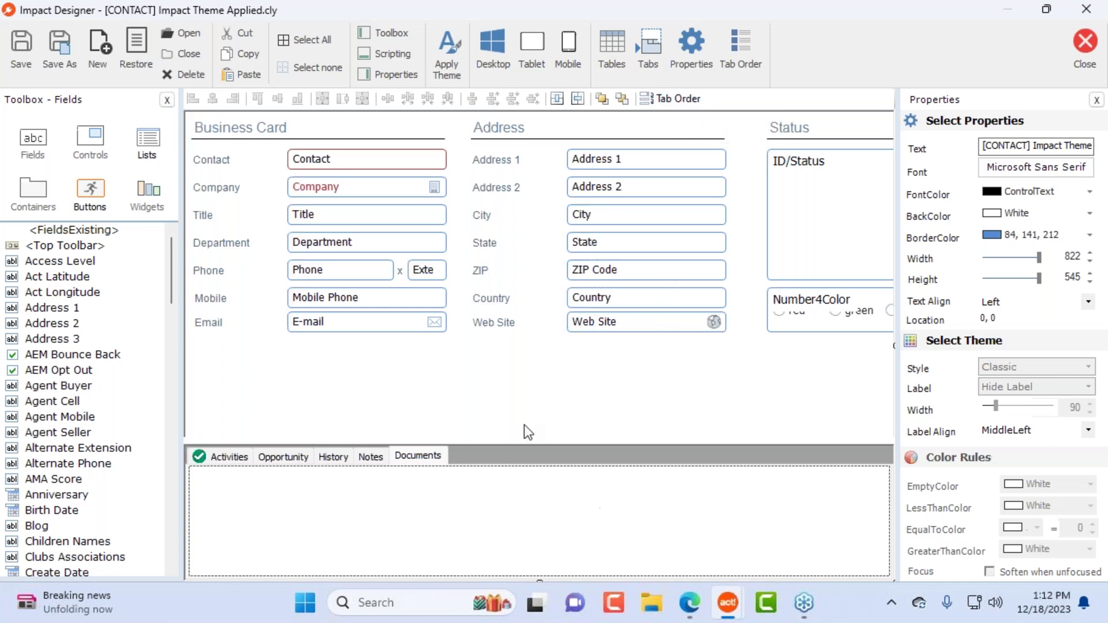
{"action": "left_click", "coordinate": [382, 159]}
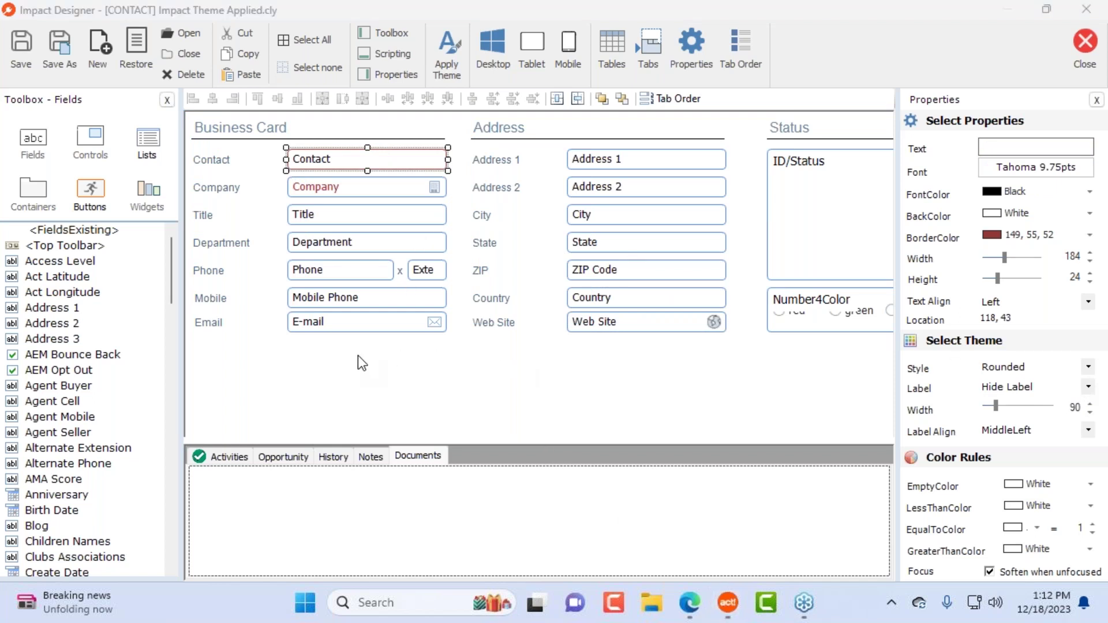
Step: Preview the Classic and Underlined themes, typing sample text into the preview boxes
{"action": "left_click", "coordinate": [324, 359]}
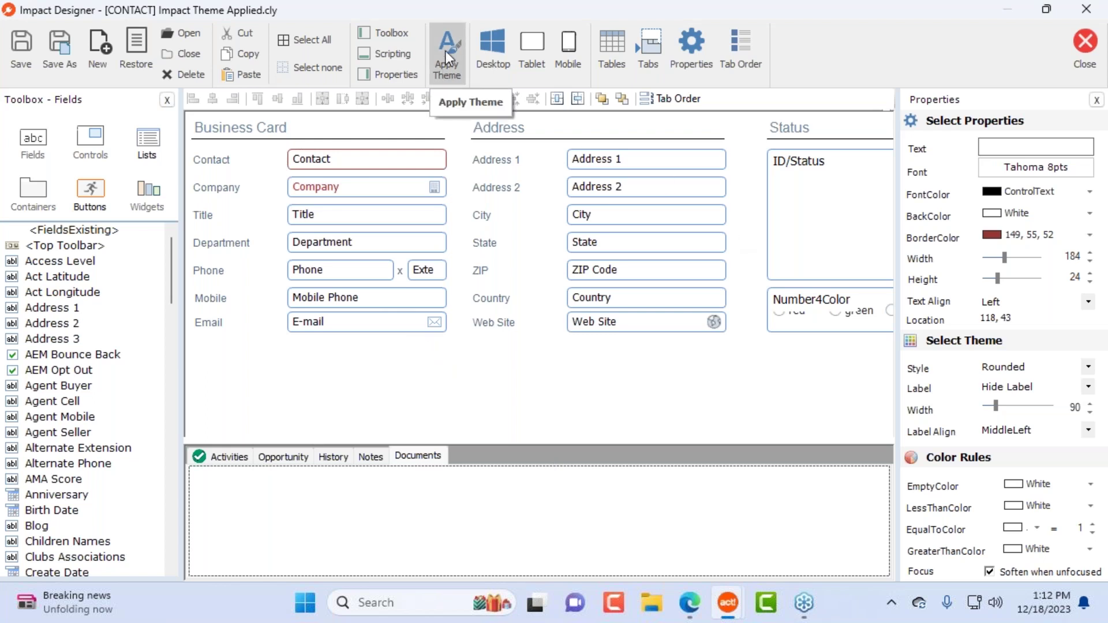
{"action": "left_click", "coordinate": [621, 214]}
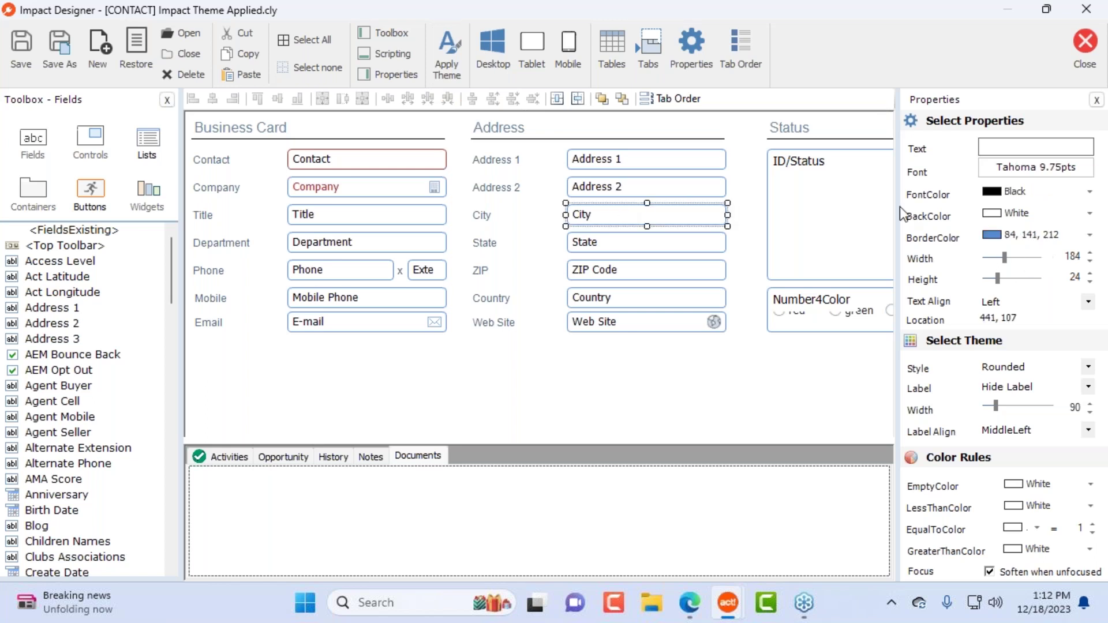
{"action": "left_click", "coordinate": [451, 58]}
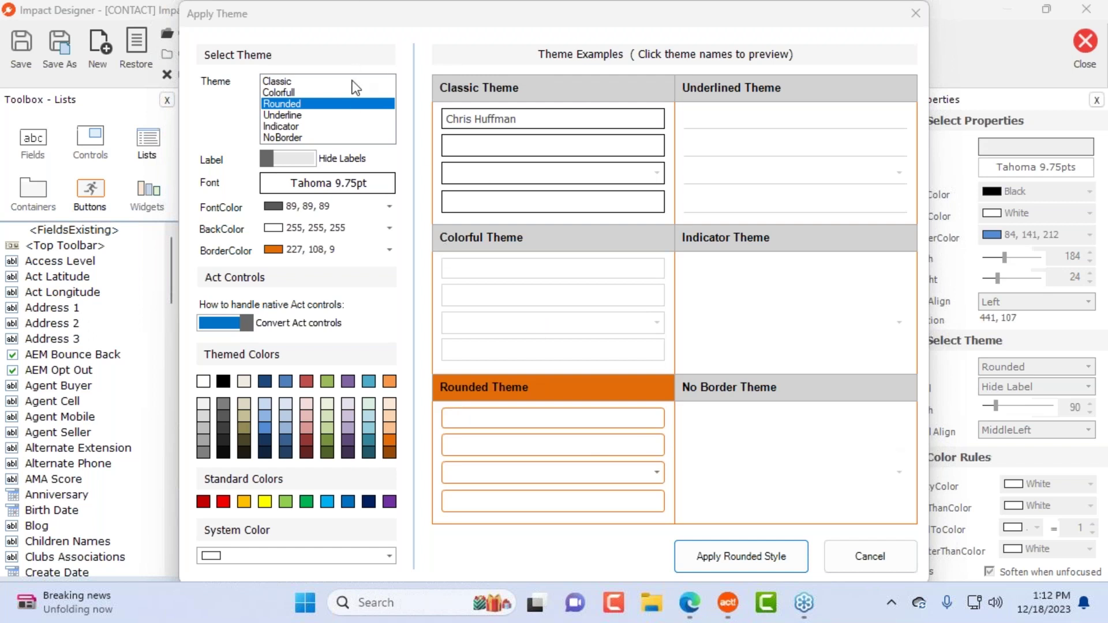
{"action": "left_click", "coordinate": [543, 92]}
{"action": "left_click", "coordinate": [557, 118]}
{"action": "type", "text": "gf jhj"}
{"action": "left_click", "coordinate": [549, 148]}
{"action": "type", "text": "gh jghkhj"}
{"action": "left_click_drag", "start_coordinate": [575, 118], "coordinate": [454, 119]}
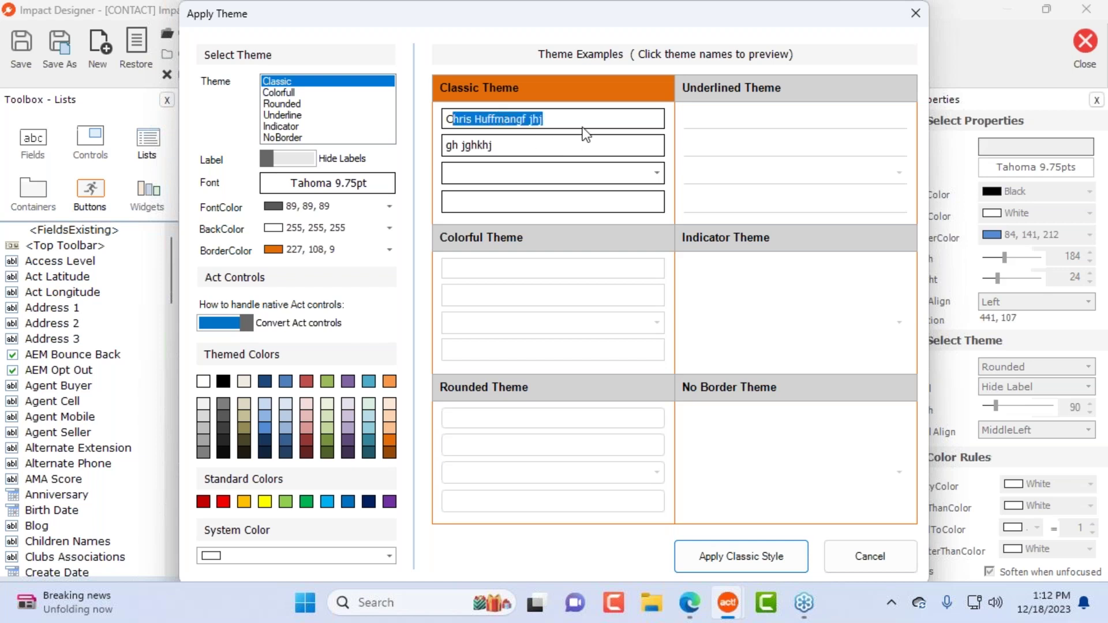
{"action": "left_click", "coordinate": [754, 87]}
{"action": "left_click", "coordinate": [754, 120]}
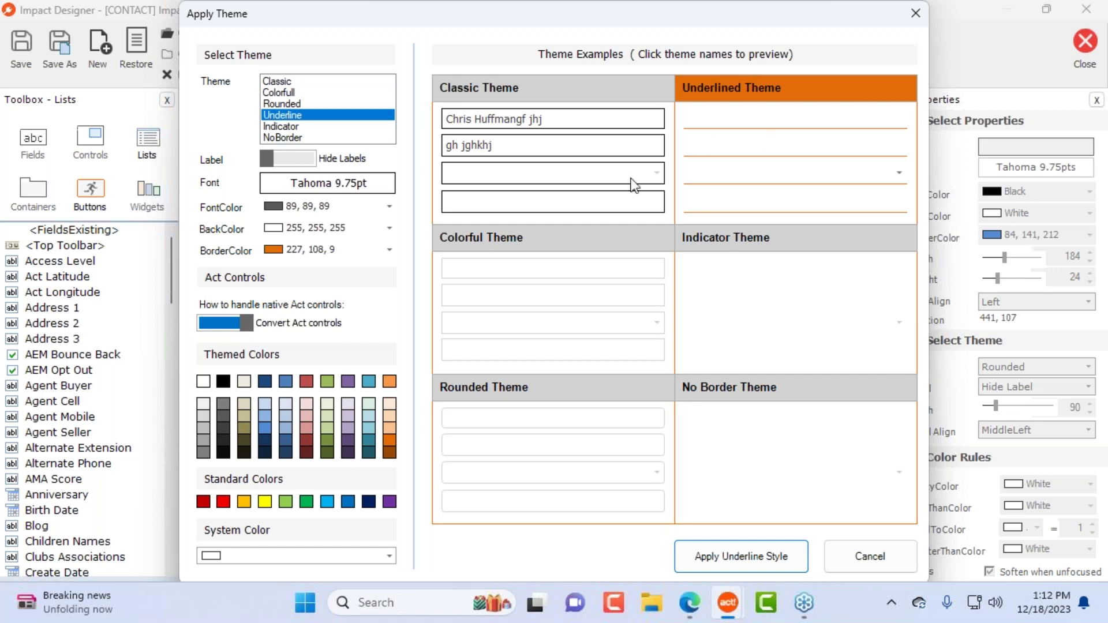
Step: Choose the Rounded theme with light blue 149, 179, 215 borders and apply it
{"action": "left_click", "coordinate": [543, 240]}
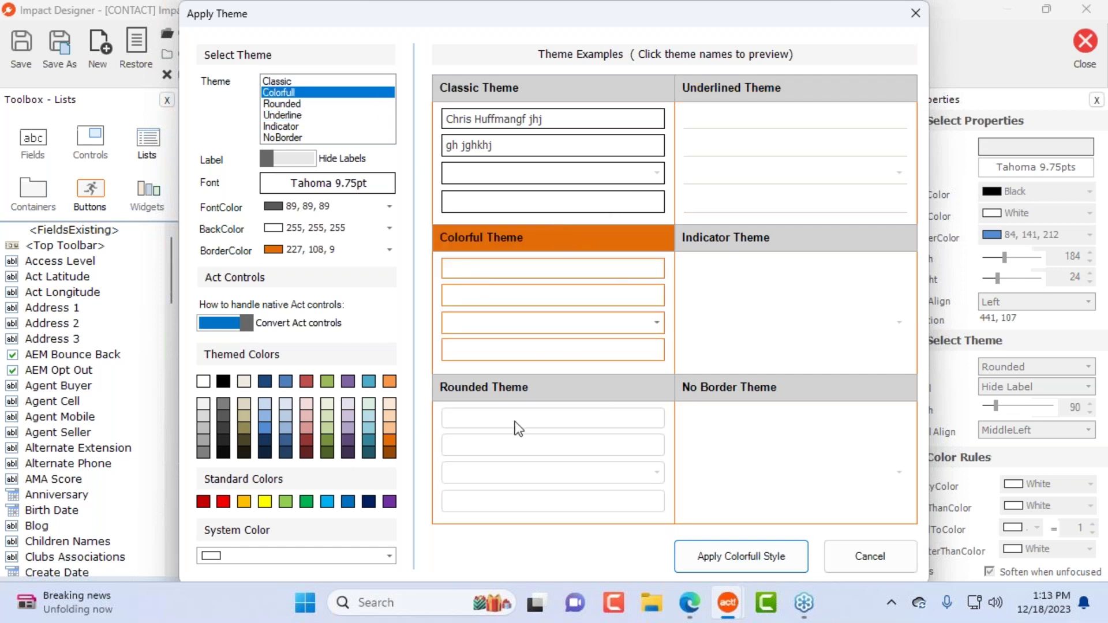
{"action": "left_click", "coordinate": [494, 397]}
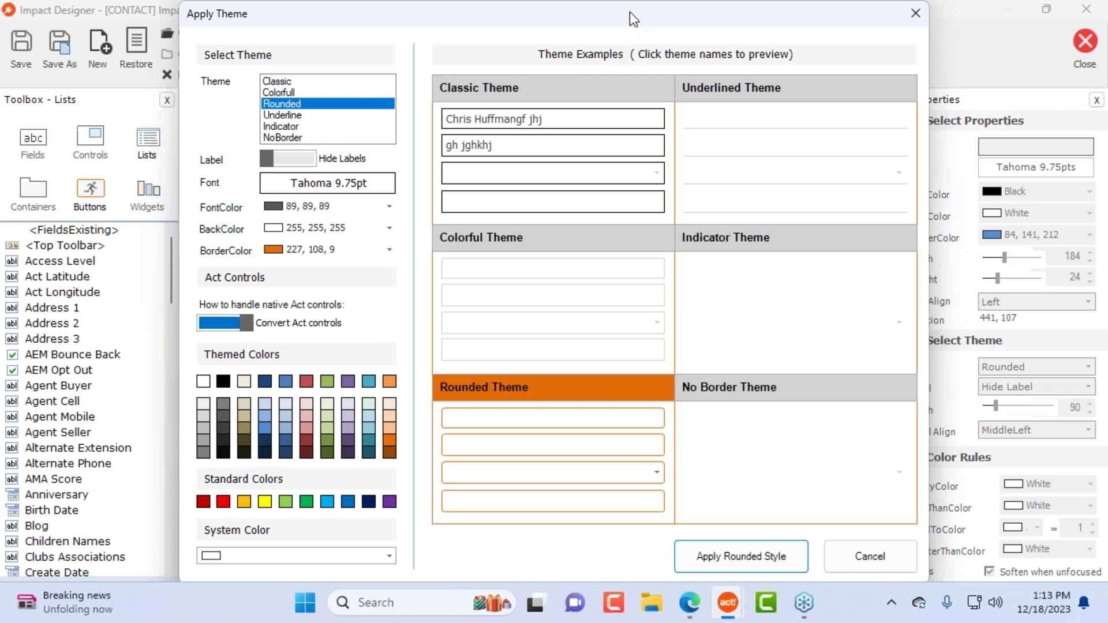
{"action": "left_click_drag", "start_coordinate": [629, 11], "coordinate": [968, 53]}
{"action": "left_click_drag", "start_coordinate": [477, 6], "coordinate": [590, 8]}
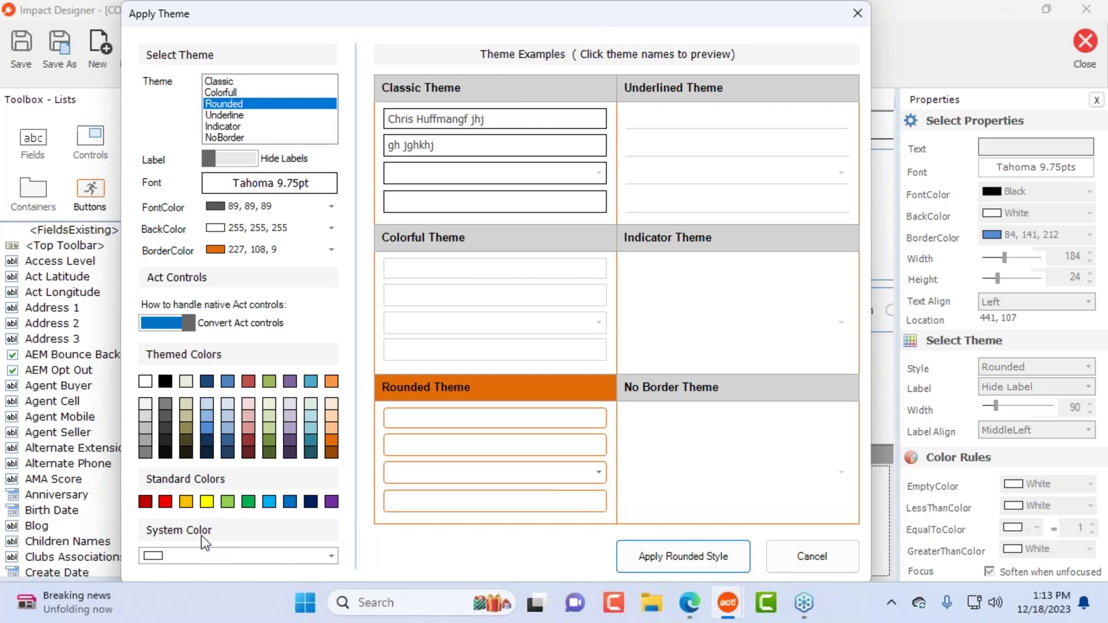
{"action": "left_click", "coordinate": [227, 427]}
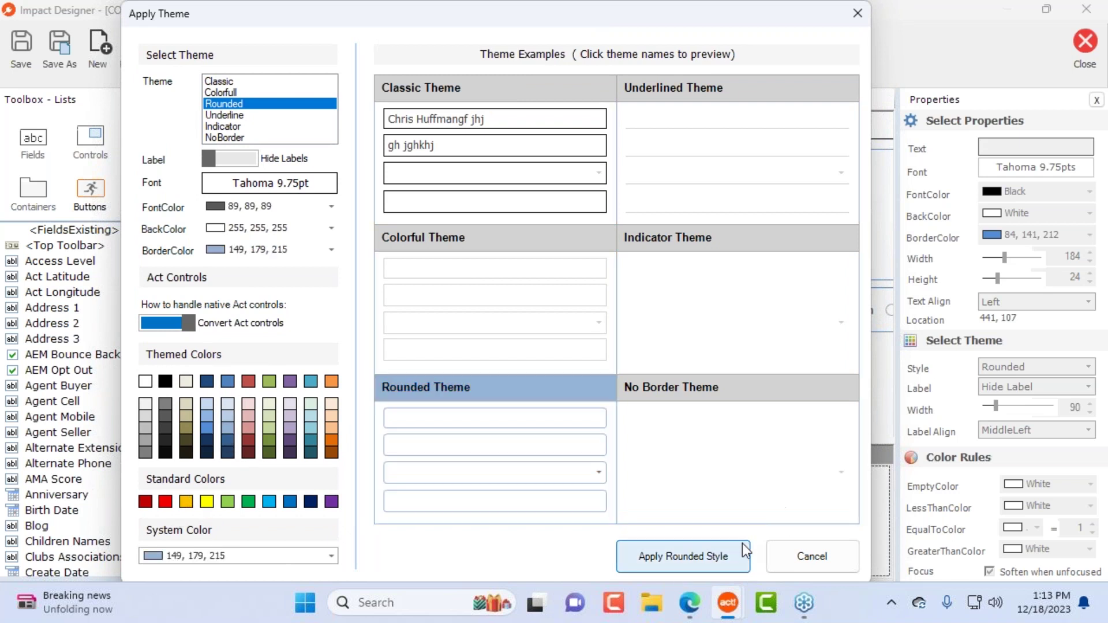
{"action": "left_click", "coordinate": [705, 566]}
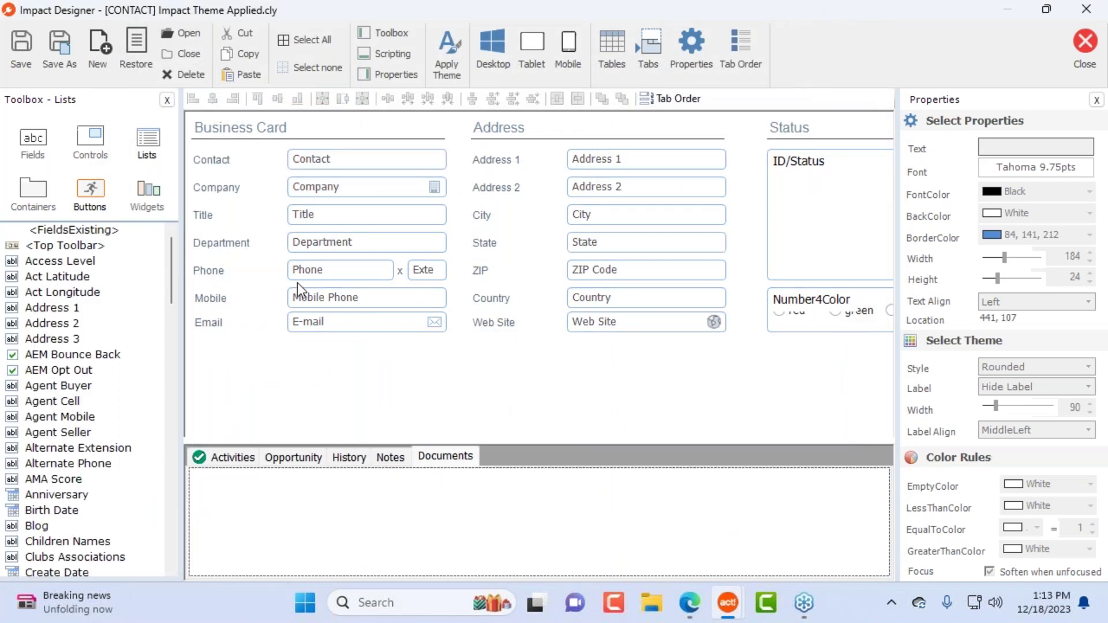
Step: Delete the seven separate Business Card field labels
{"action": "left_click", "coordinate": [350, 165]}
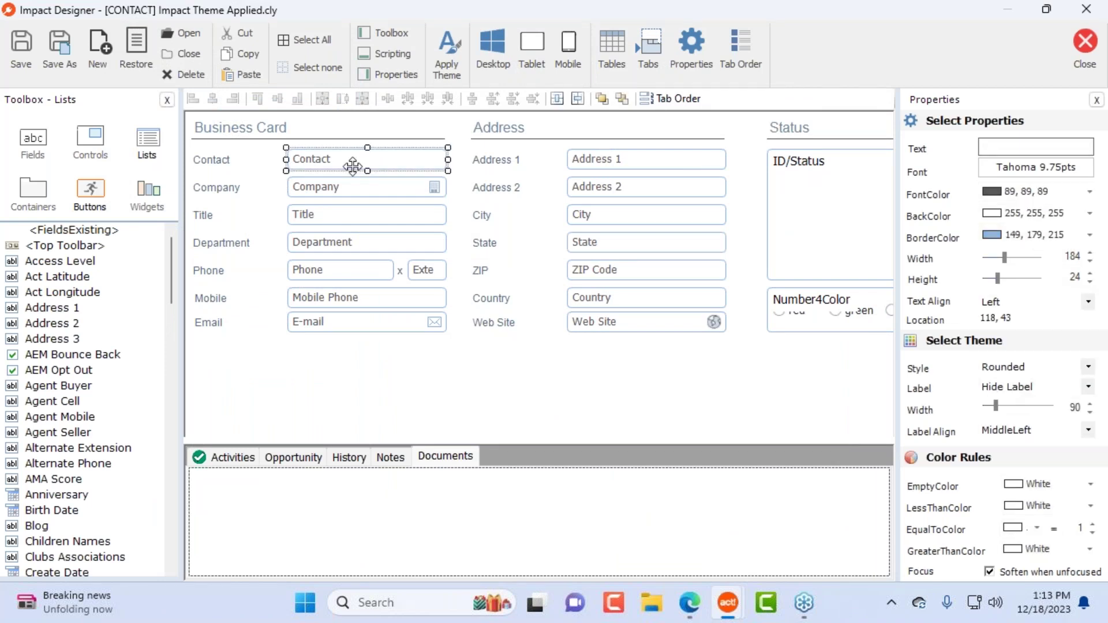
{"action": "left_click", "coordinate": [234, 164]}
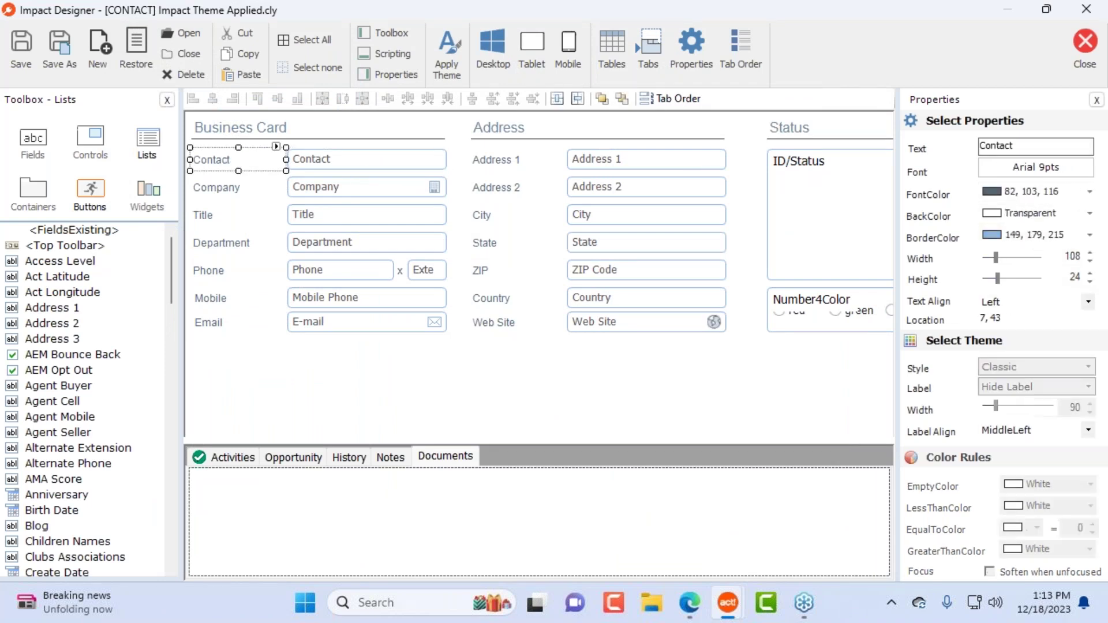
{"action": "left_click", "coordinate": [320, 161]}
{"action": "left_click", "coordinate": [222, 161]}
{"action": "left_click", "coordinate": [316, 158], "text": "ctrl"}
{"action": "left_click", "coordinate": [211, 190], "text": "ctrl"}
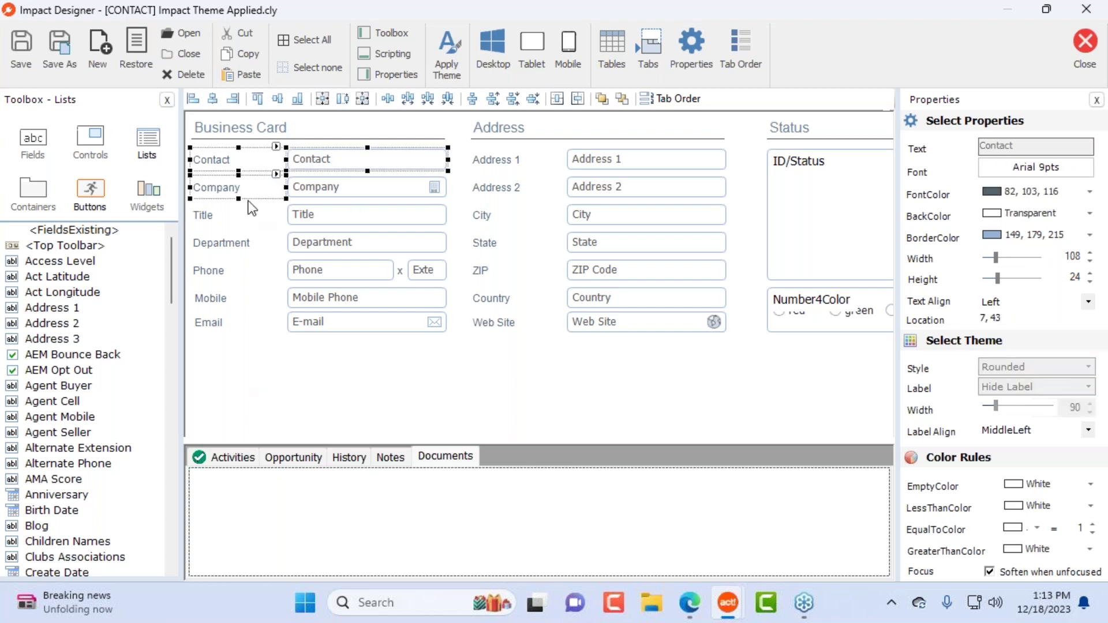
{"action": "left_click", "coordinate": [379, 190]}
{"action": "left_click_drag", "start_coordinate": [239, 368], "coordinate": [185, 143]}
{"action": "key", "text": "Delete"}
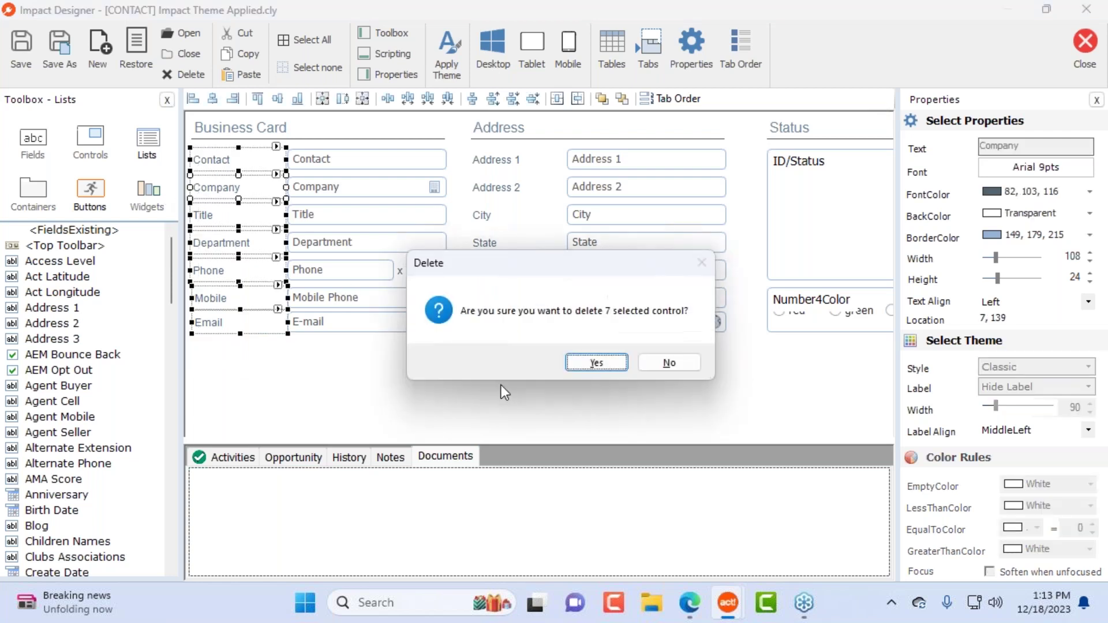
{"action": "left_click", "coordinate": [598, 362]}
Step: Stretch the Business Card fields left into the freed space and show the Contact field's label
{"action": "left_click_drag", "start_coordinate": [326, 354], "coordinate": [312, 145]}
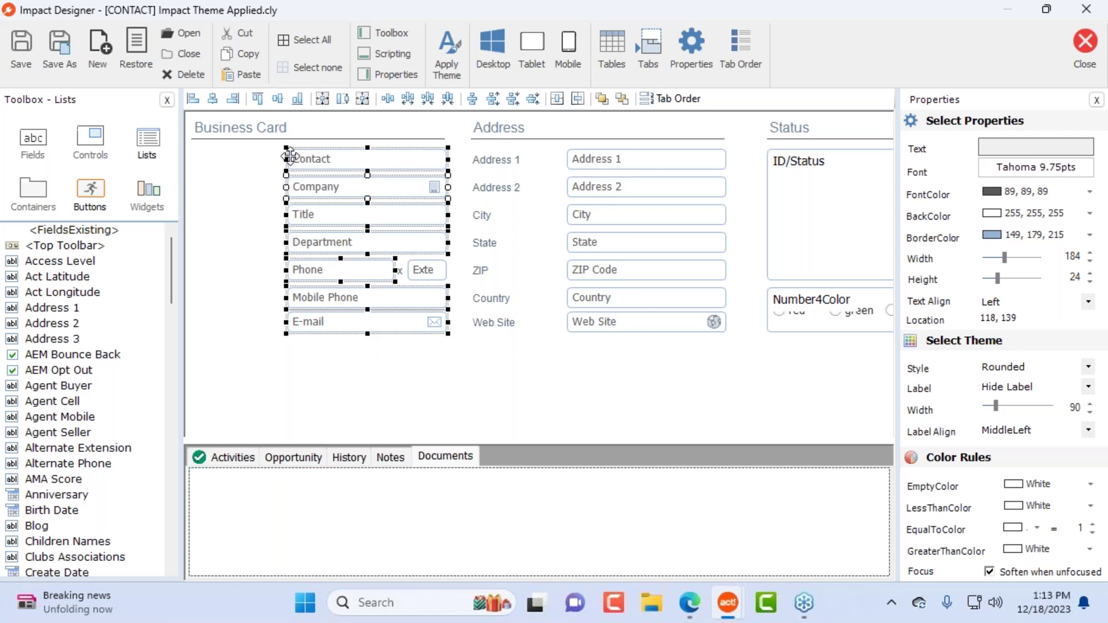
{"action": "left_click_drag", "start_coordinate": [287, 160], "coordinate": [193, 166]}
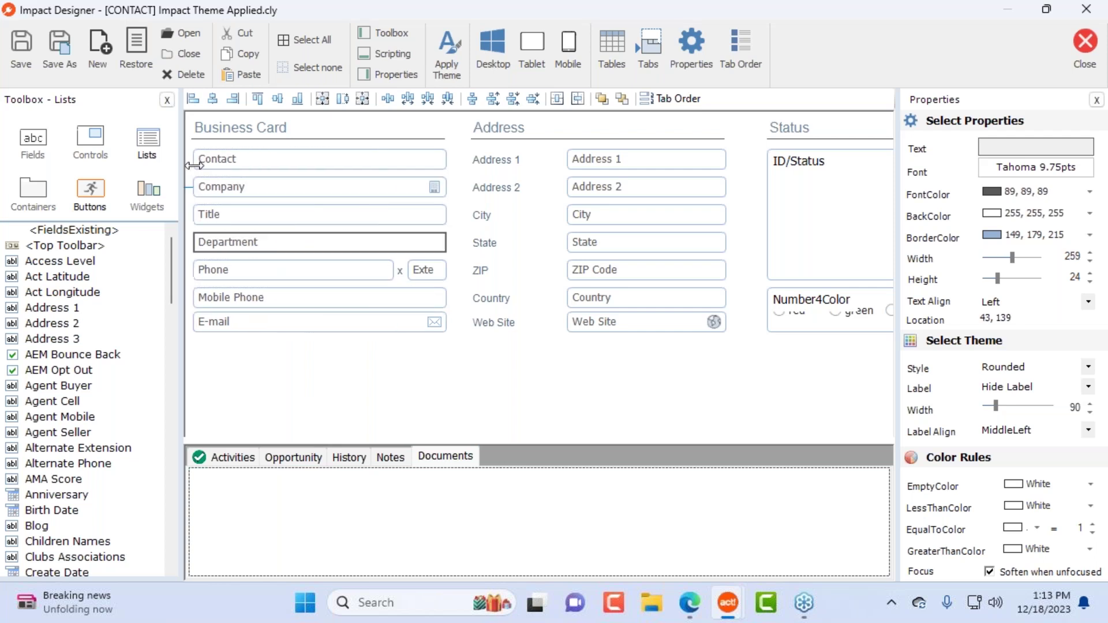
{"action": "left_click", "coordinate": [376, 386]}
{"action": "left_click", "coordinate": [307, 165]}
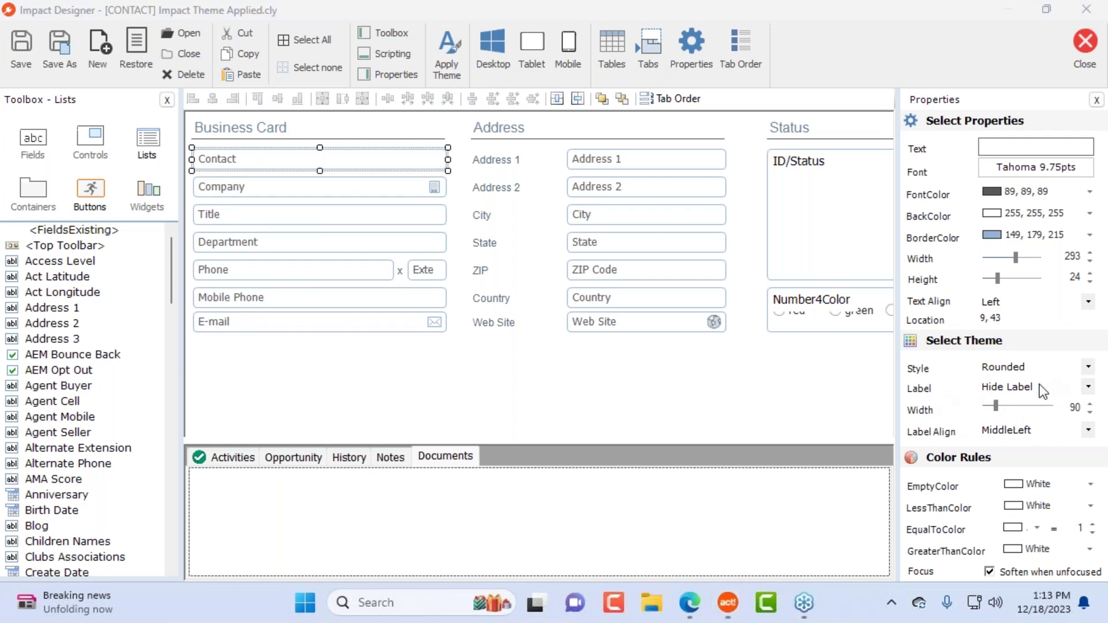
{"action": "left_click", "coordinate": [1089, 397]}
{"action": "left_click", "coordinate": [1088, 415]}
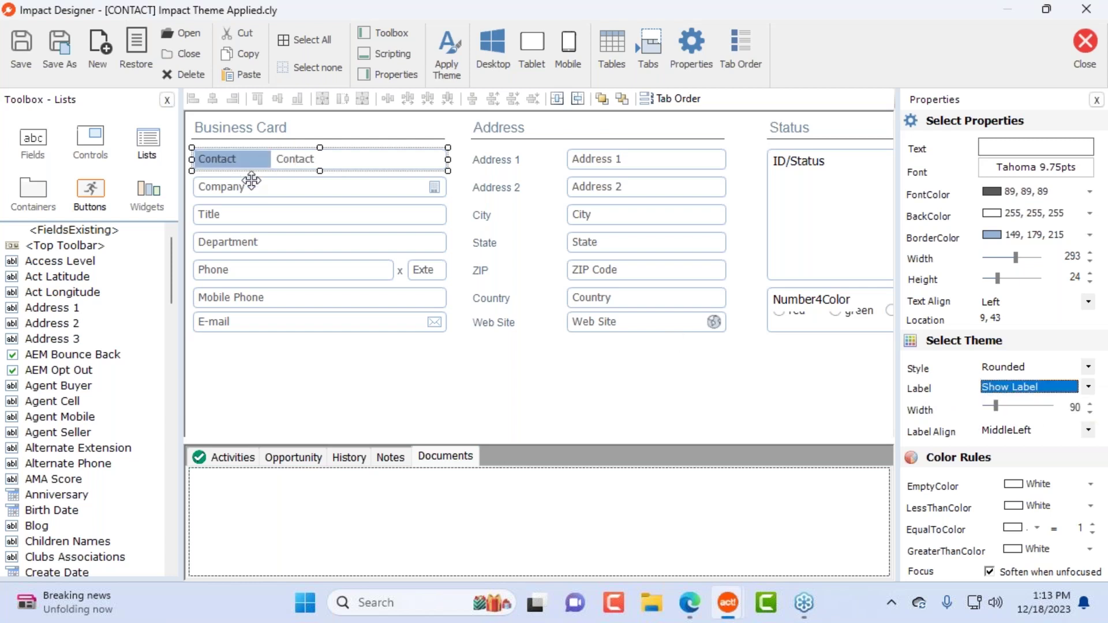
Step: Delete the seven Address section labels and select the Address fields
{"action": "left_click_drag", "start_coordinate": [528, 353], "coordinate": [481, 148]}
{"action": "key", "text": "Delete"}
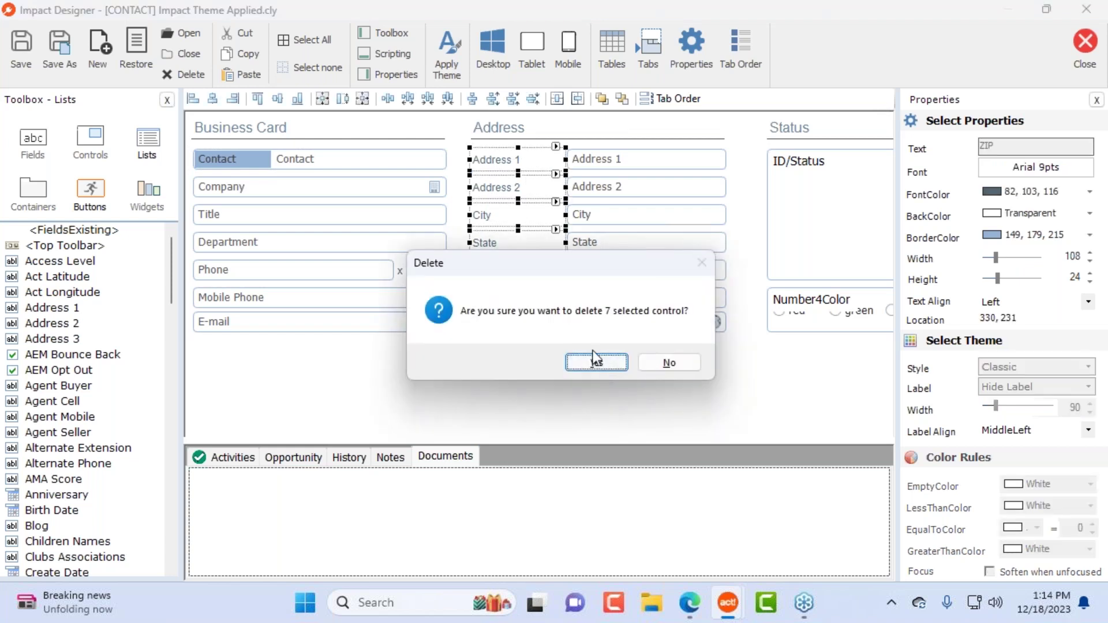
{"action": "left_click", "coordinate": [597, 363]}
{"action": "left_click_drag", "start_coordinate": [651, 360], "coordinate": [470, 187]}
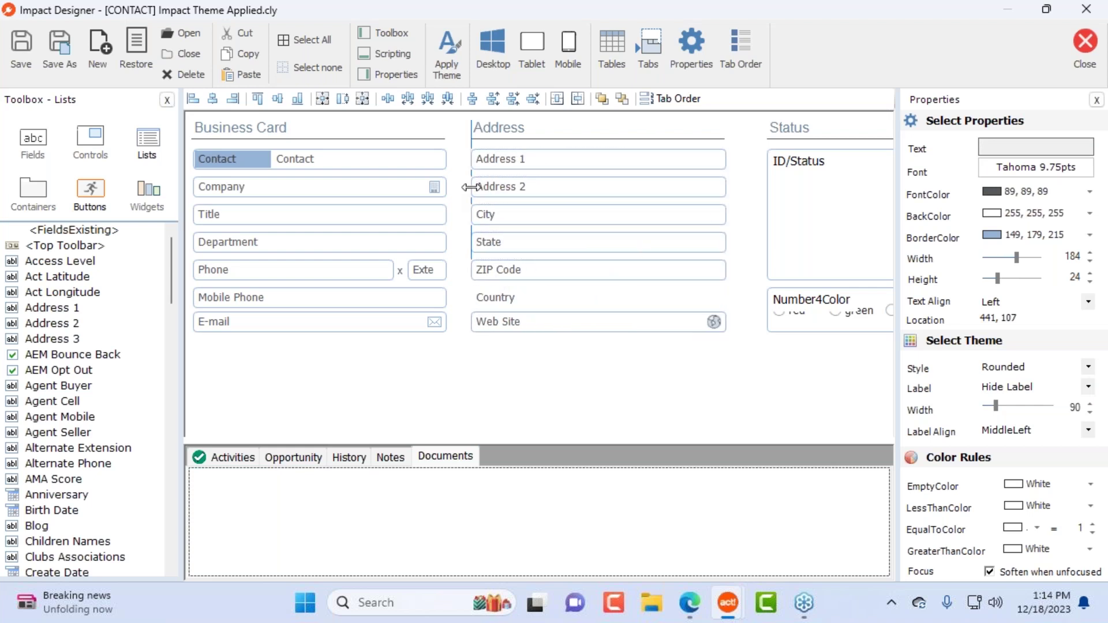
Step: Reapply the Rounded theme with Show Labels turned on for every field
{"action": "left_click", "coordinate": [445, 51]}
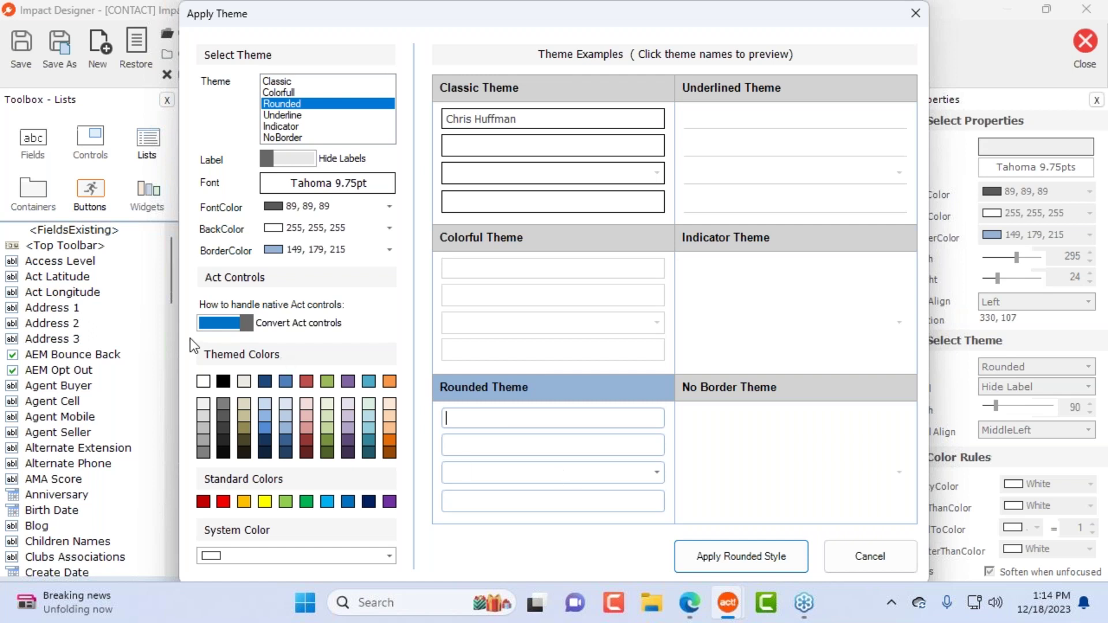
{"action": "left_click", "coordinate": [306, 161]}
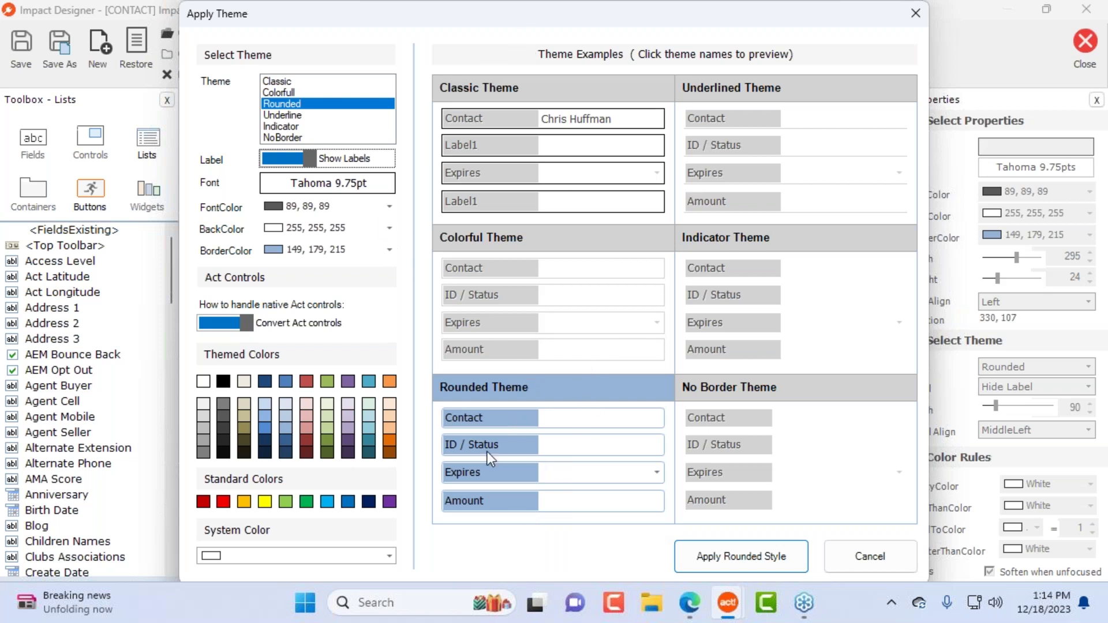
{"action": "left_click", "coordinate": [729, 558]}
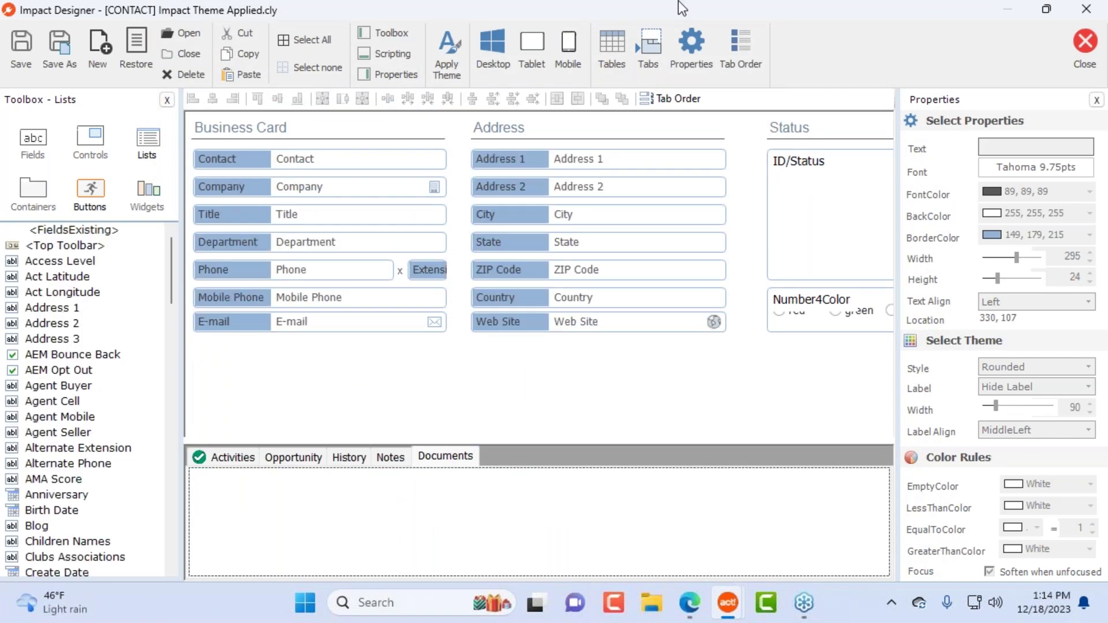
Step: Hide the label on the phone extension field
{"action": "left_click", "coordinate": [590, 384]}
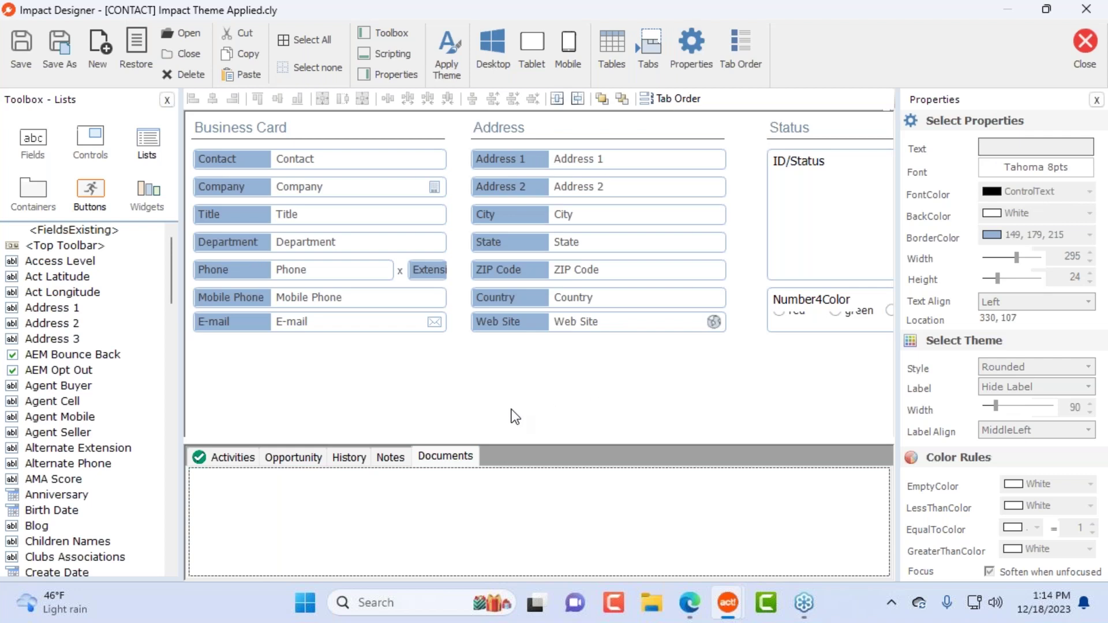
{"action": "left_click", "coordinate": [421, 278]}
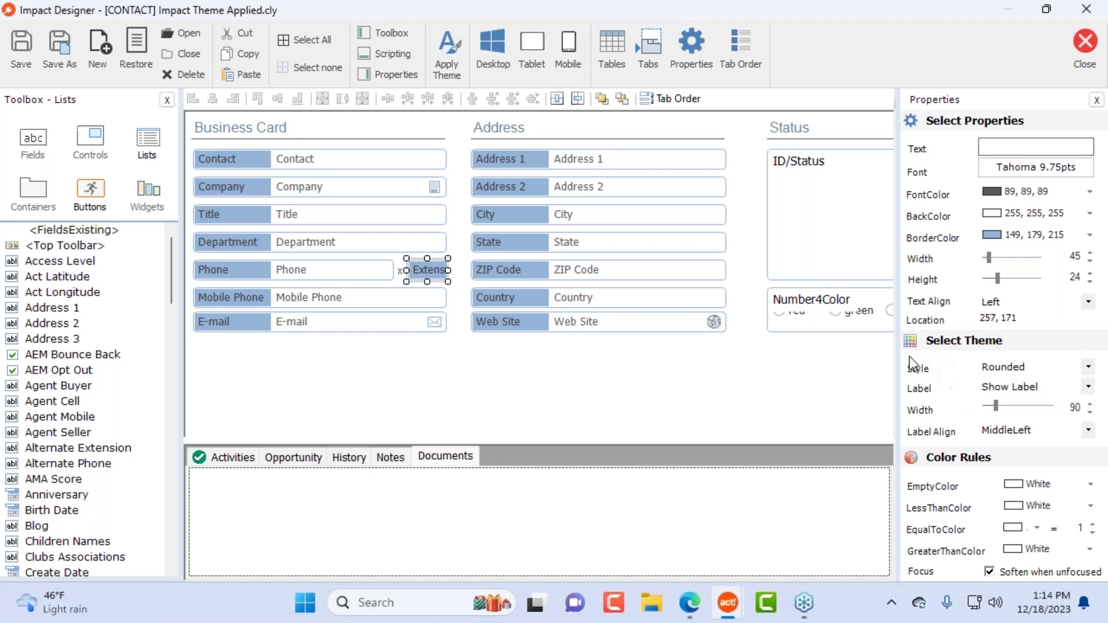
{"action": "left_click", "coordinate": [1089, 387]}
{"action": "left_click", "coordinate": [1050, 404]}
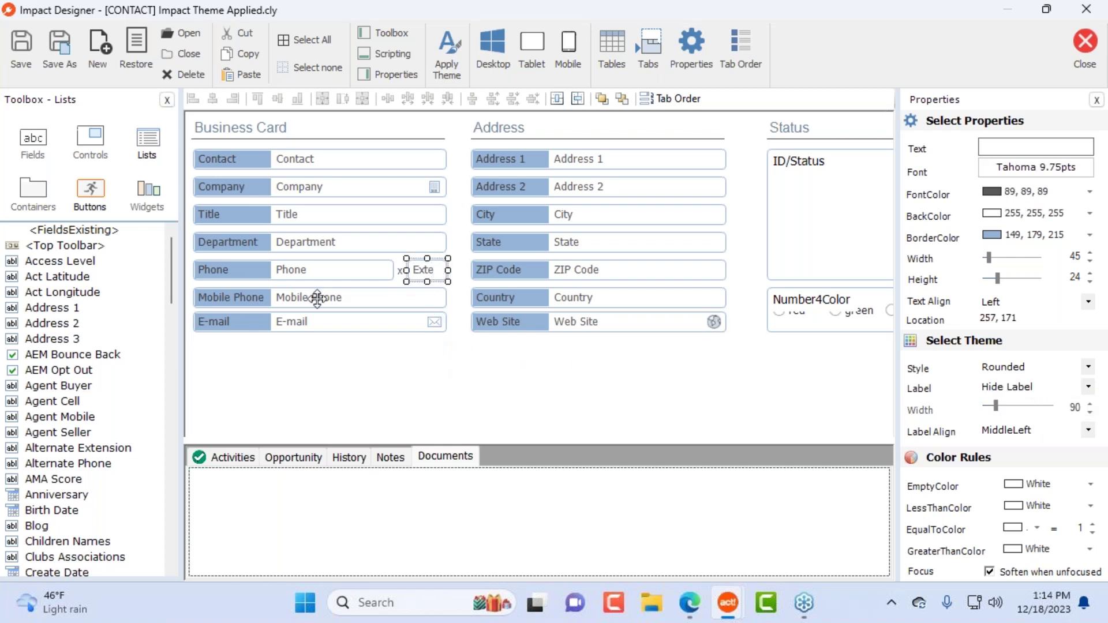
{"action": "left_click", "coordinate": [398, 267]}
{"action": "left_click", "coordinate": [424, 274]}
Step: Close Impact Designer without saving the layout changes
{"action": "left_click", "coordinate": [698, 381]}
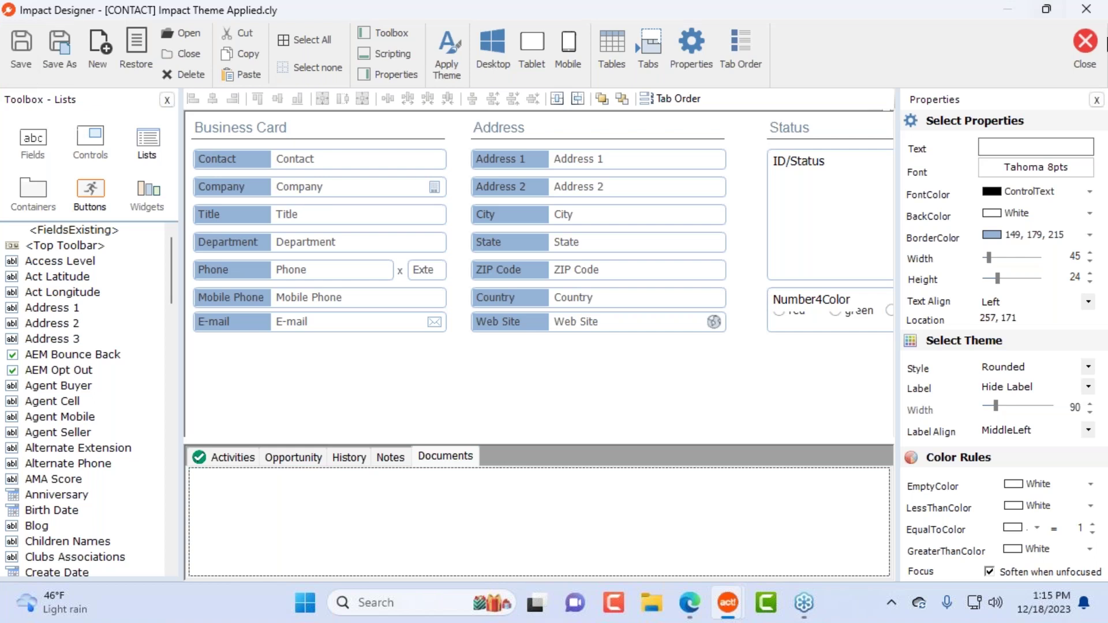
{"action": "left_click", "coordinate": [1077, 40]}
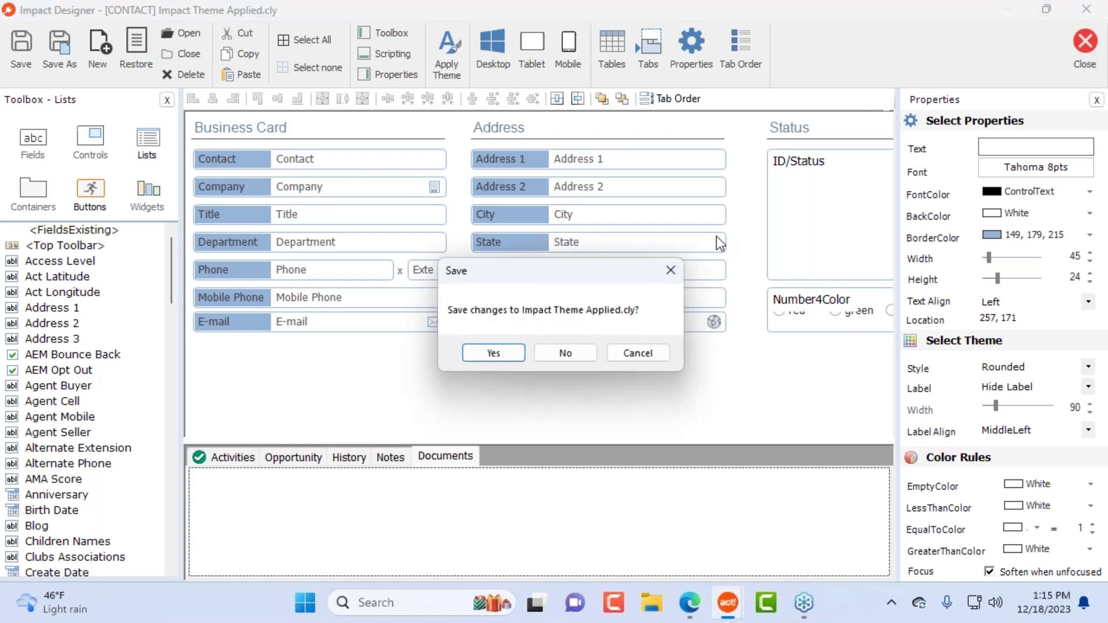
{"action": "left_click", "coordinate": [574, 350]}
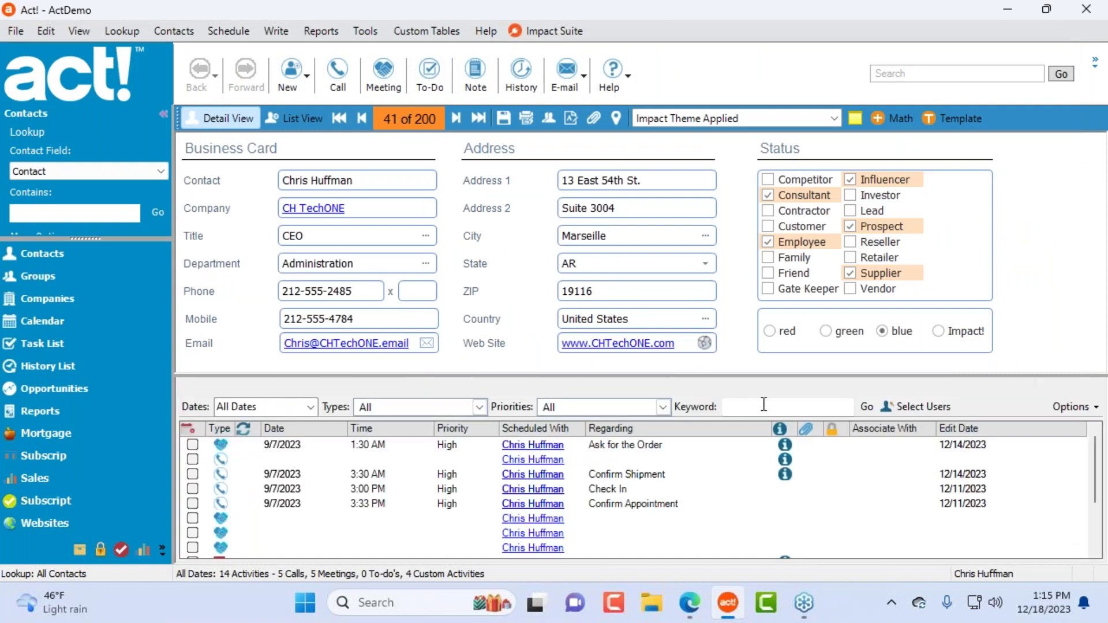
Step: Show the contact in Impact Theme Colorful, drag the detail area larger, and preview the Contact and Address 1 fields
{"action": "left_click", "coordinate": [785, 121]}
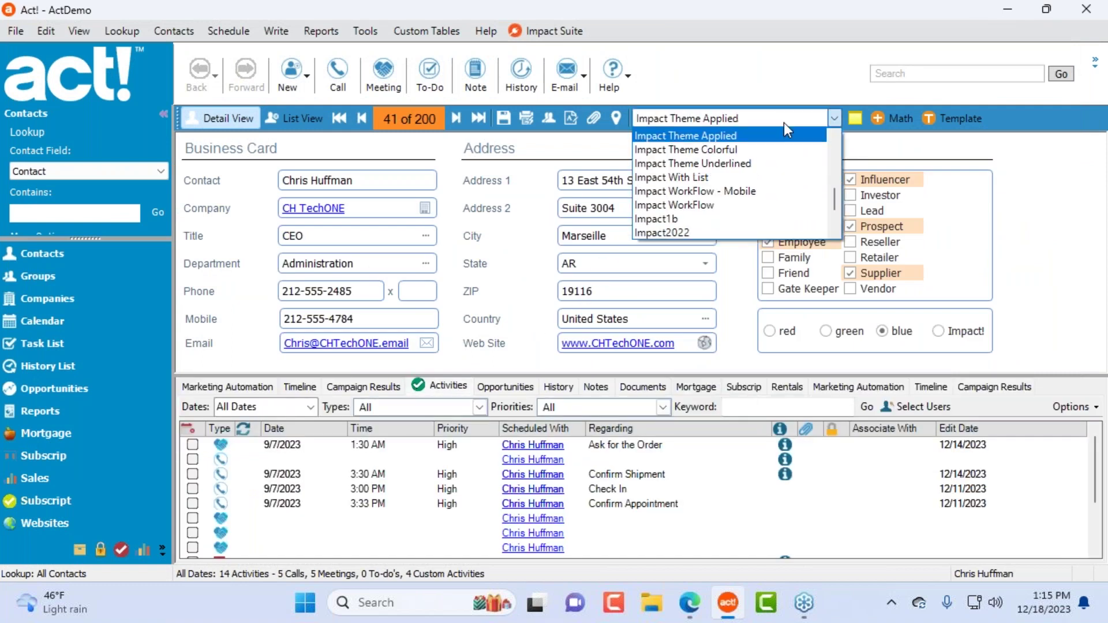
{"action": "left_click", "coordinate": [760, 149]}
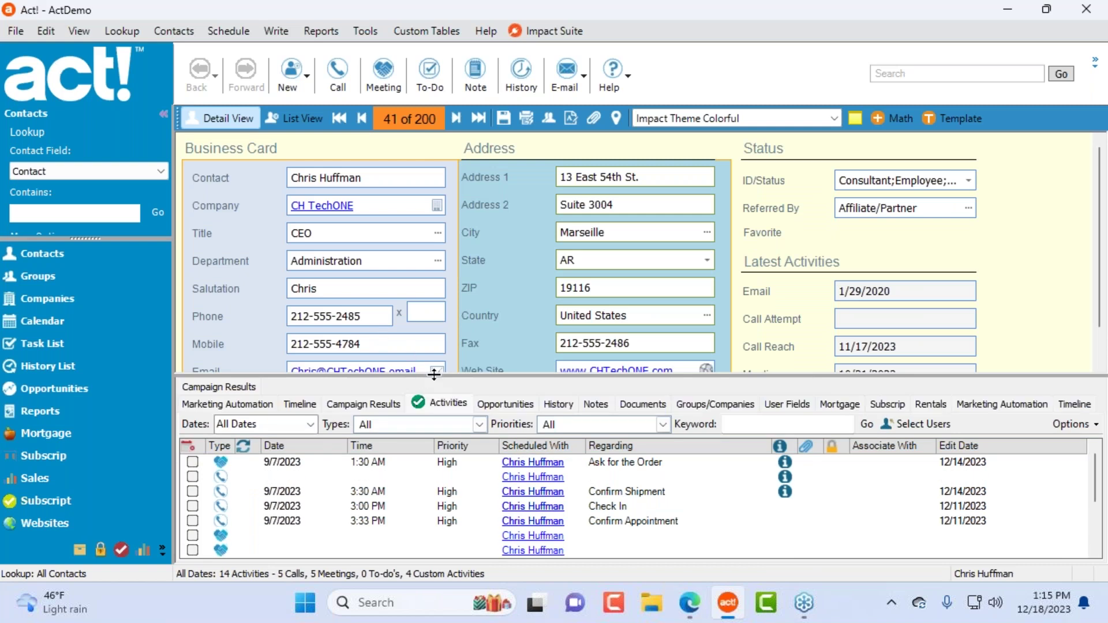
{"action": "left_click_drag", "start_coordinate": [435, 375], "coordinate": [442, 452]}
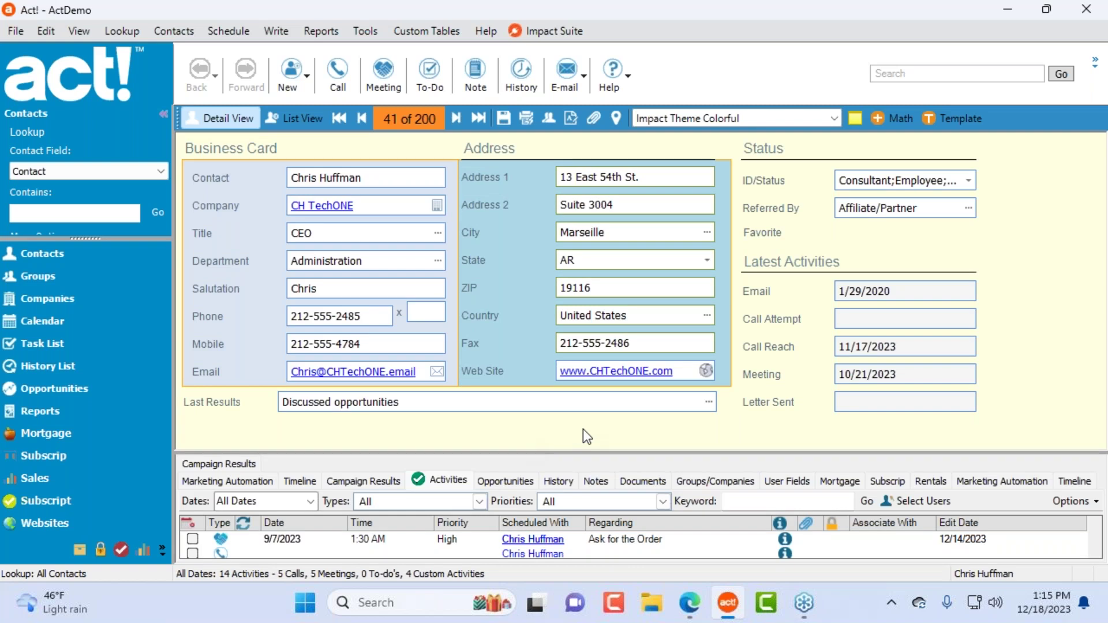
{"action": "left_click", "coordinate": [363, 179]}
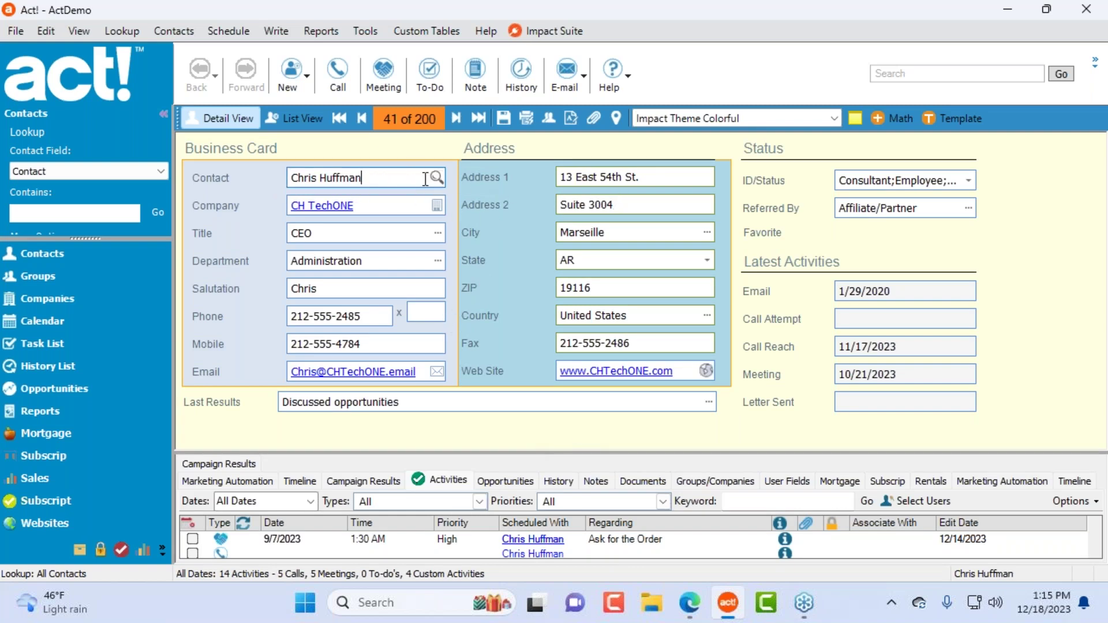
{"action": "left_click", "coordinate": [661, 178]}
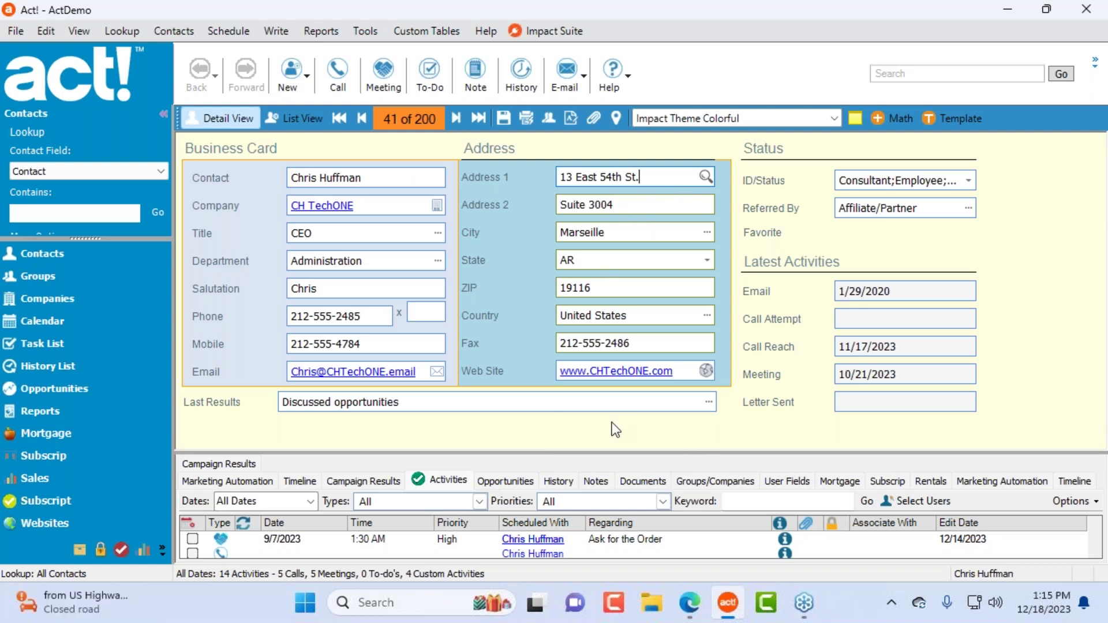
{"action": "left_click", "coordinate": [835, 118]}
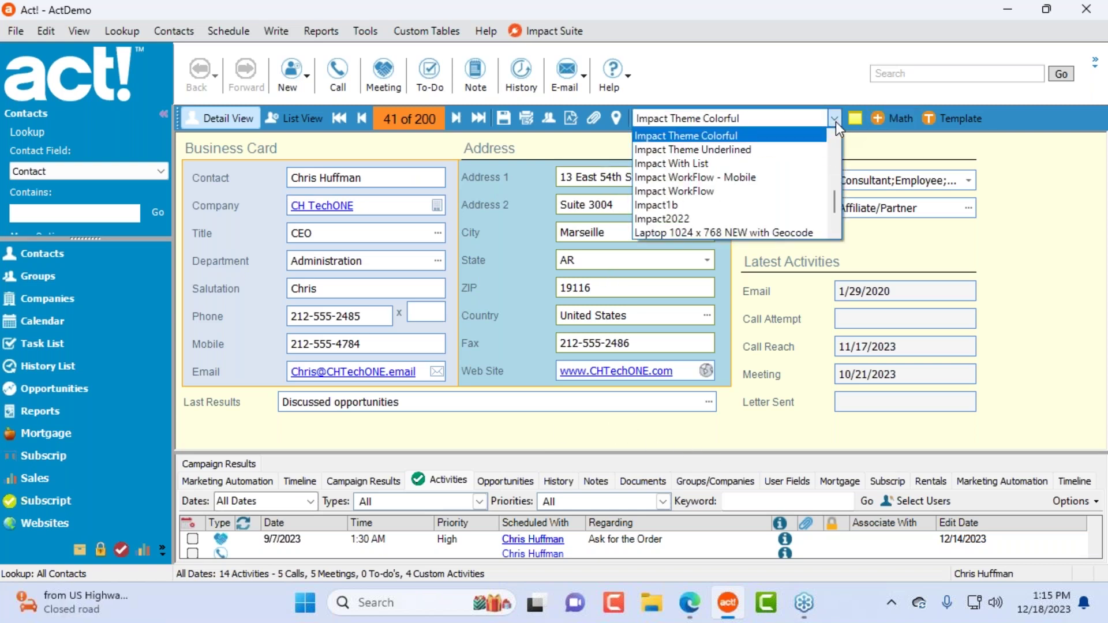
Step: Apply Impact Theme Underlined and focus the Address, City, ZIP and Salutation fields to check their styling
{"action": "left_click", "coordinate": [792, 143]}
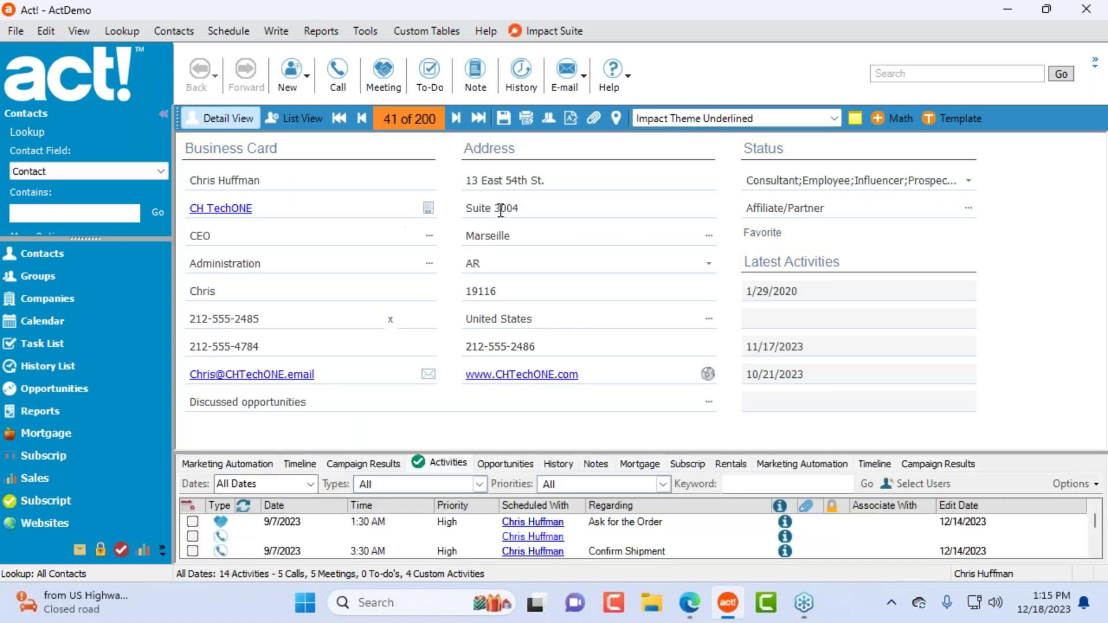
{"action": "left_click", "coordinate": [549, 210]}
{"action": "key", "text": "Tab"}
{"action": "left_click", "coordinate": [581, 180]}
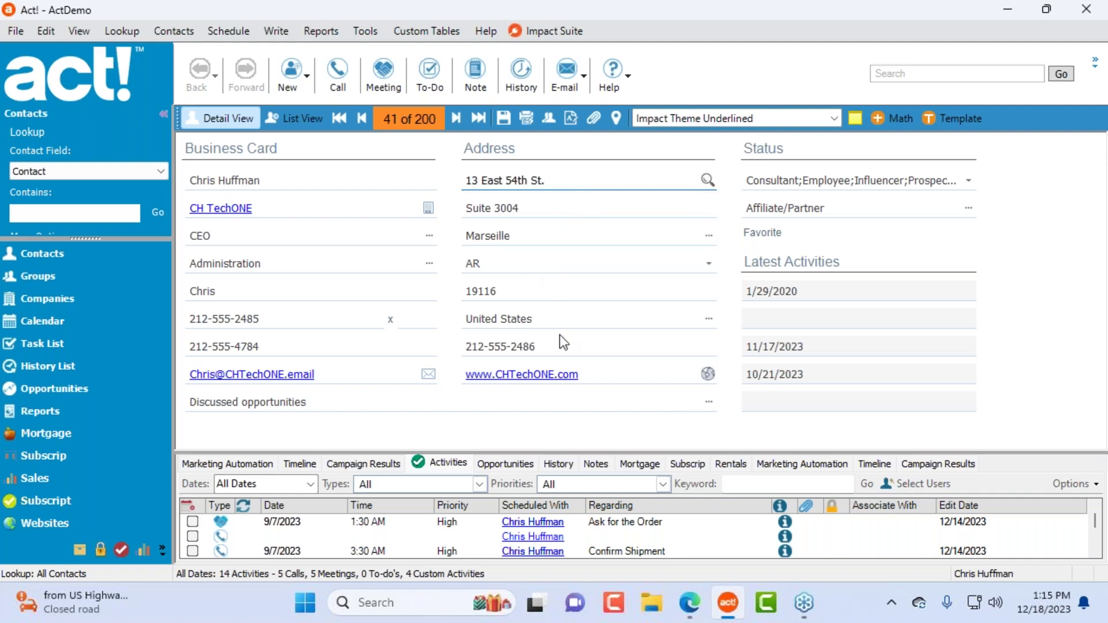
{"action": "left_click", "coordinate": [549, 289]}
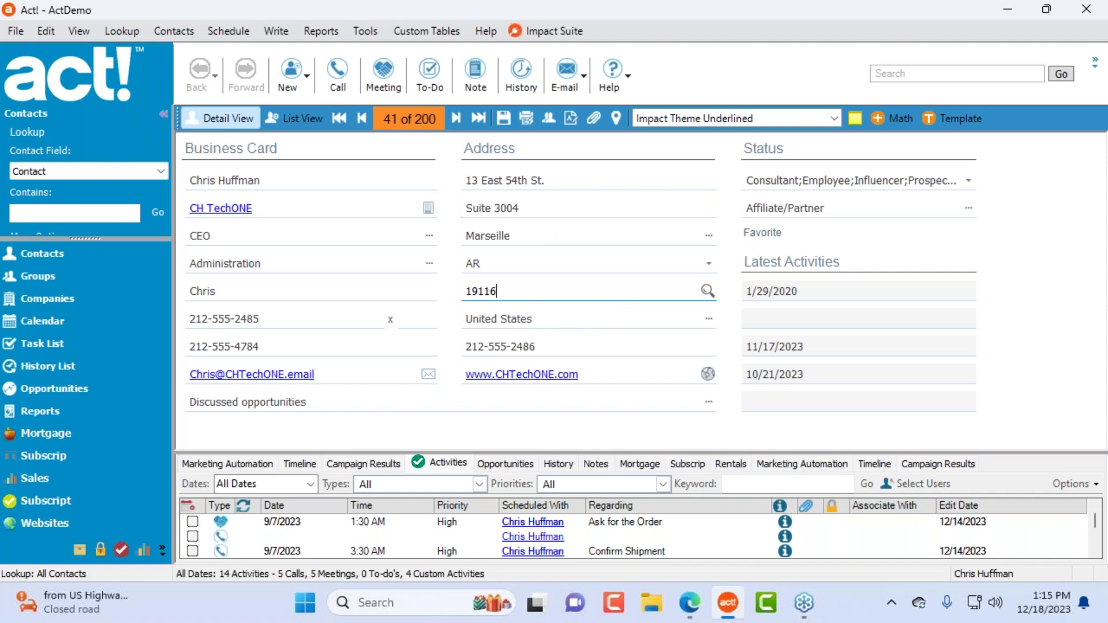
{"action": "left_click", "coordinate": [283, 291]}
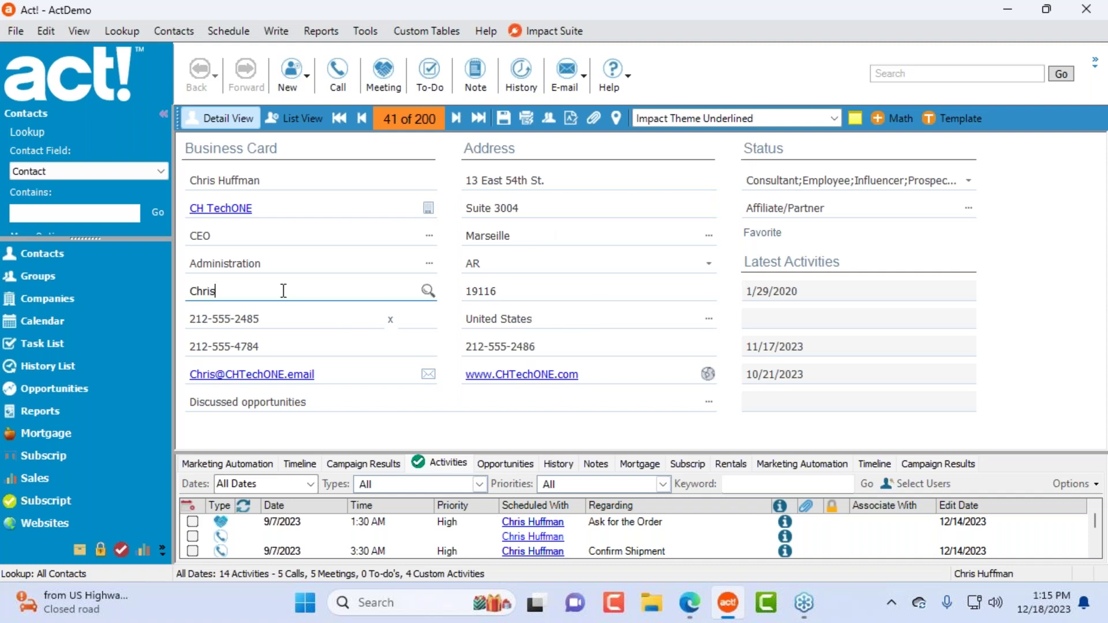
{"action": "left_click", "coordinate": [772, 121]}
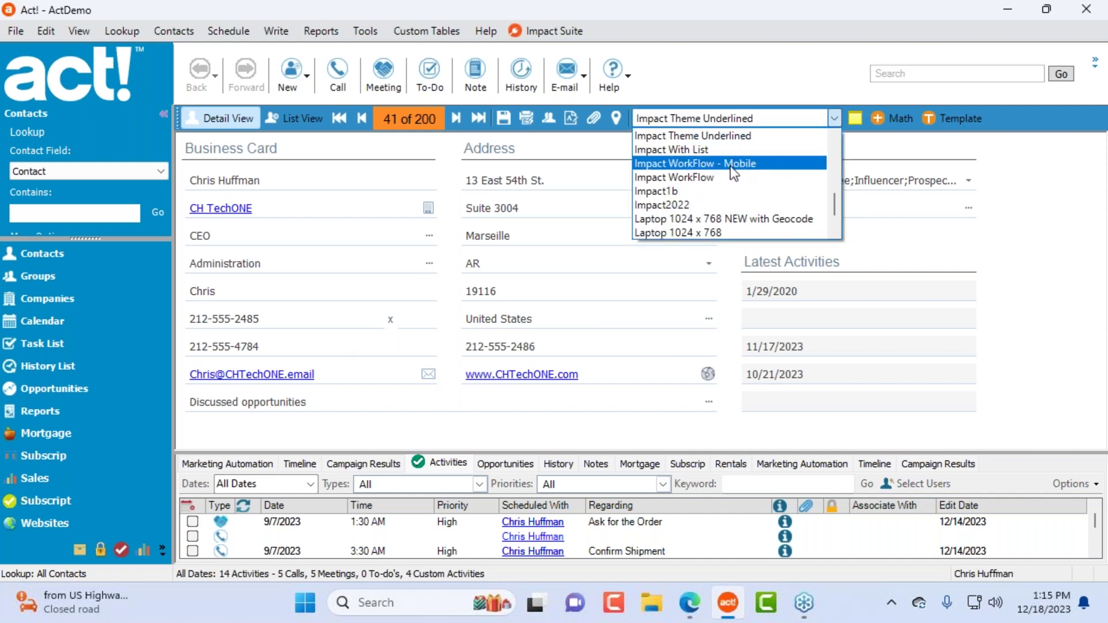
Step: Switch to the Impact With List layout and select the 3:30 and 3:33 Confirm call activities
{"action": "left_click", "coordinate": [732, 150]}
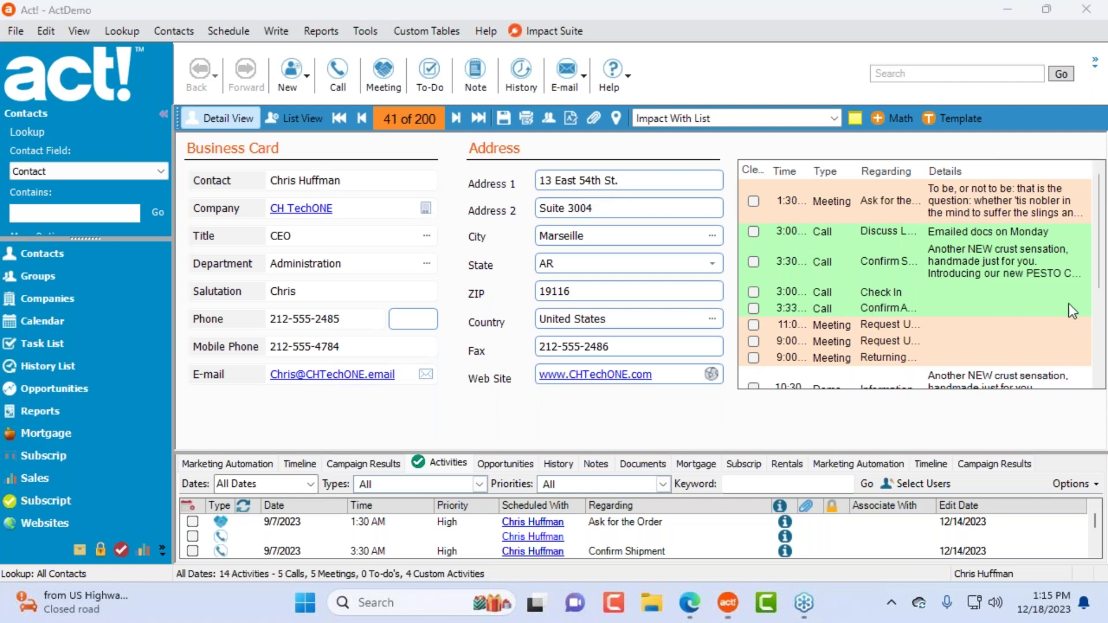
{"action": "left_click", "coordinate": [938, 272]}
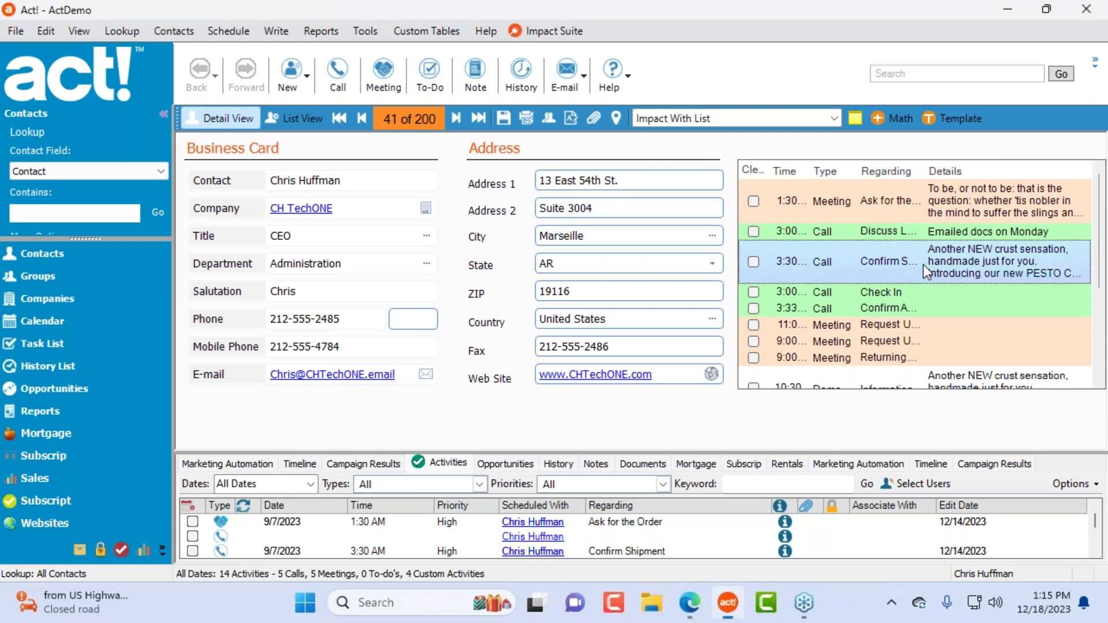
{"action": "left_click", "coordinate": [894, 306]}
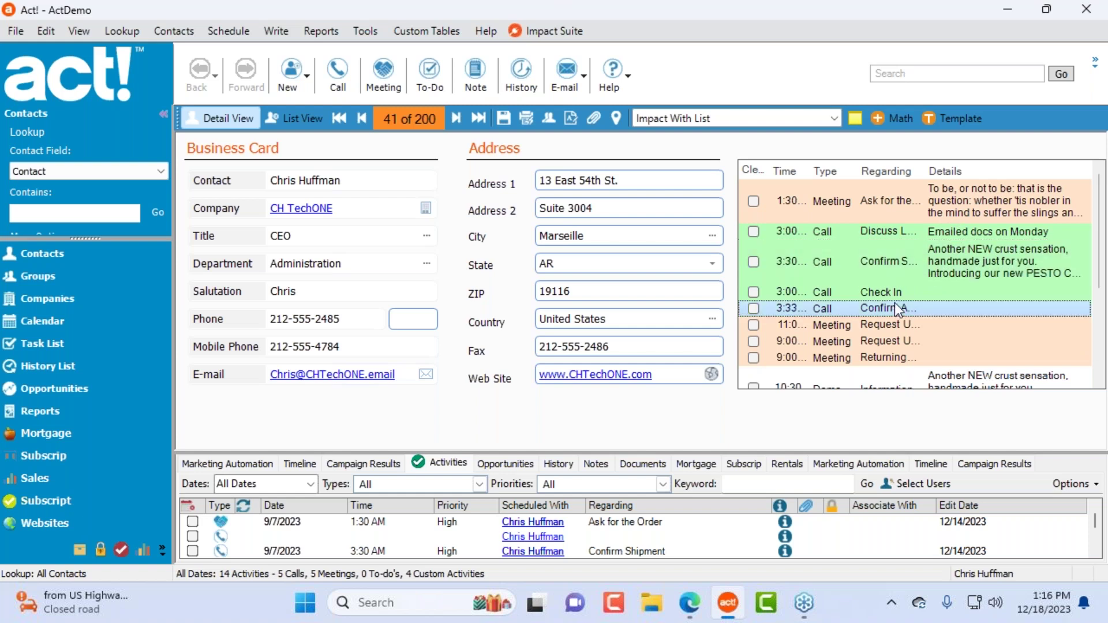
{"action": "scroll", "coordinate": [821, 333], "scroll_direction": "down", "scroll_amount": 1}
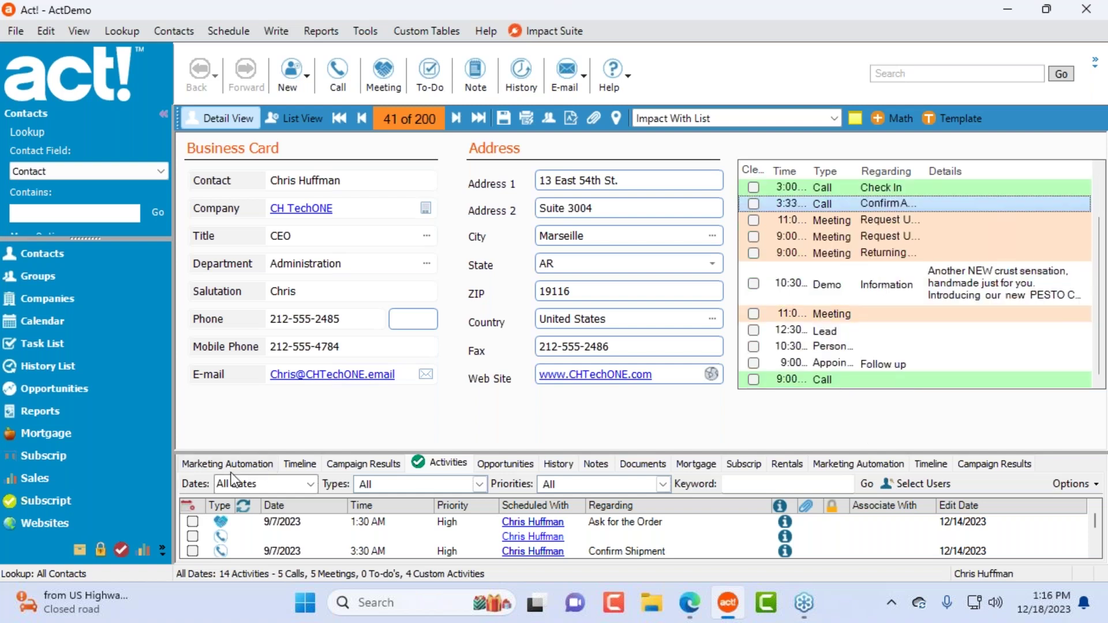
{"action": "left_click", "coordinate": [441, 461]}
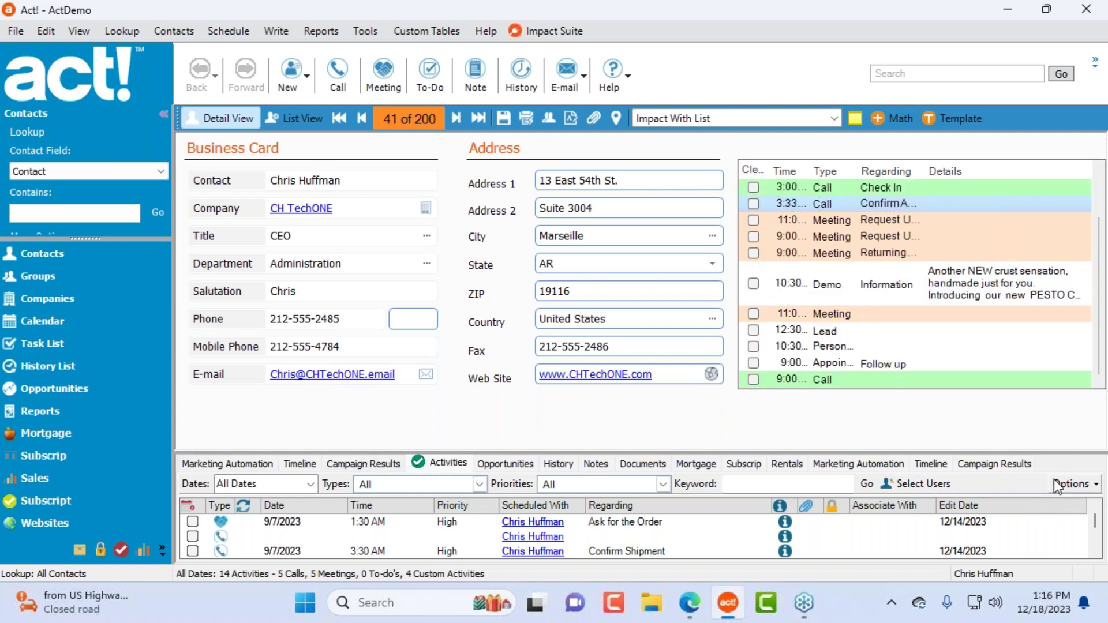
Step: Drag the activities list taller, check its display options, and select the Demo and 3:30 activities
{"action": "left_click_drag", "start_coordinate": [851, 454], "coordinate": [851, 400]}
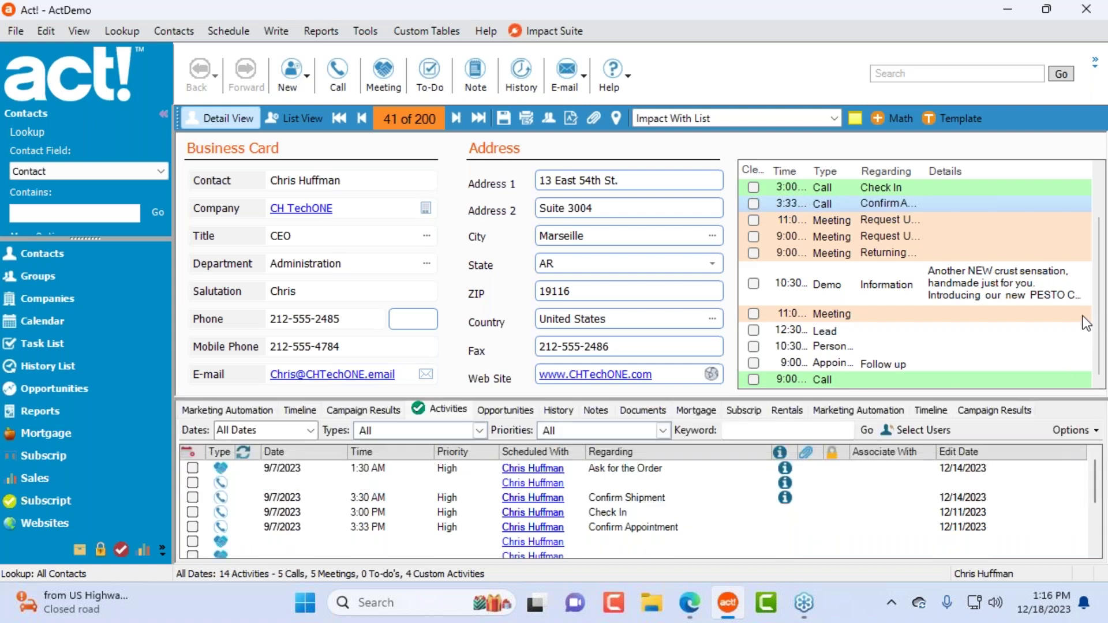
{"action": "left_click", "coordinate": [1097, 432]}
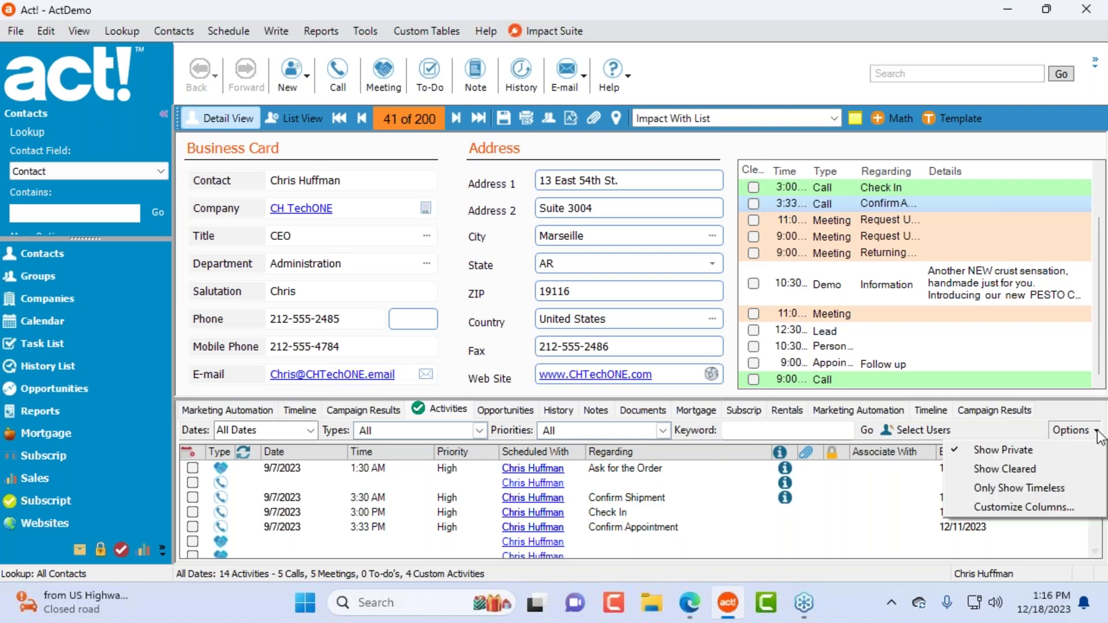
{"action": "left_click", "coordinate": [1003, 432]}
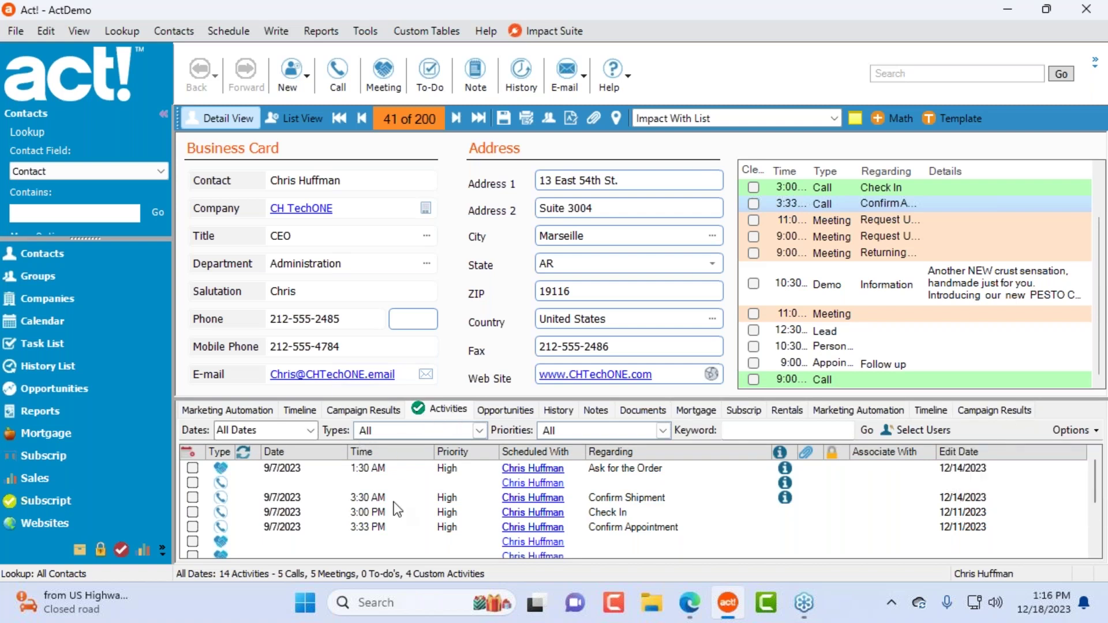
{"action": "left_click", "coordinate": [871, 284]}
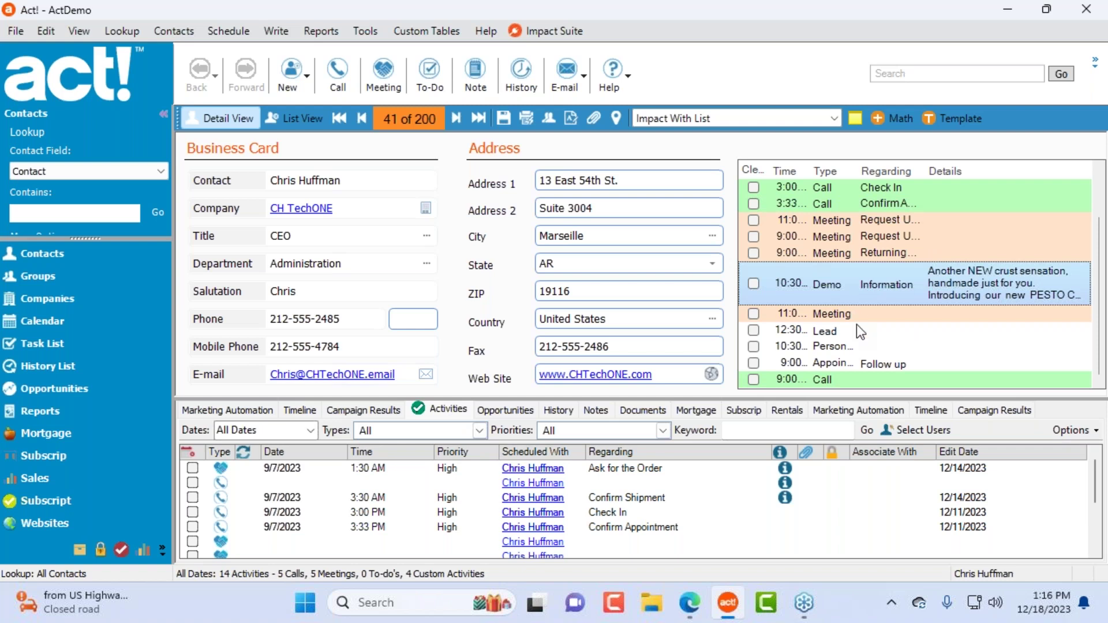
{"action": "scroll", "coordinate": [857, 324], "scroll_direction": "up", "scroll_amount": 1}
{"action": "left_click", "coordinate": [886, 251]}
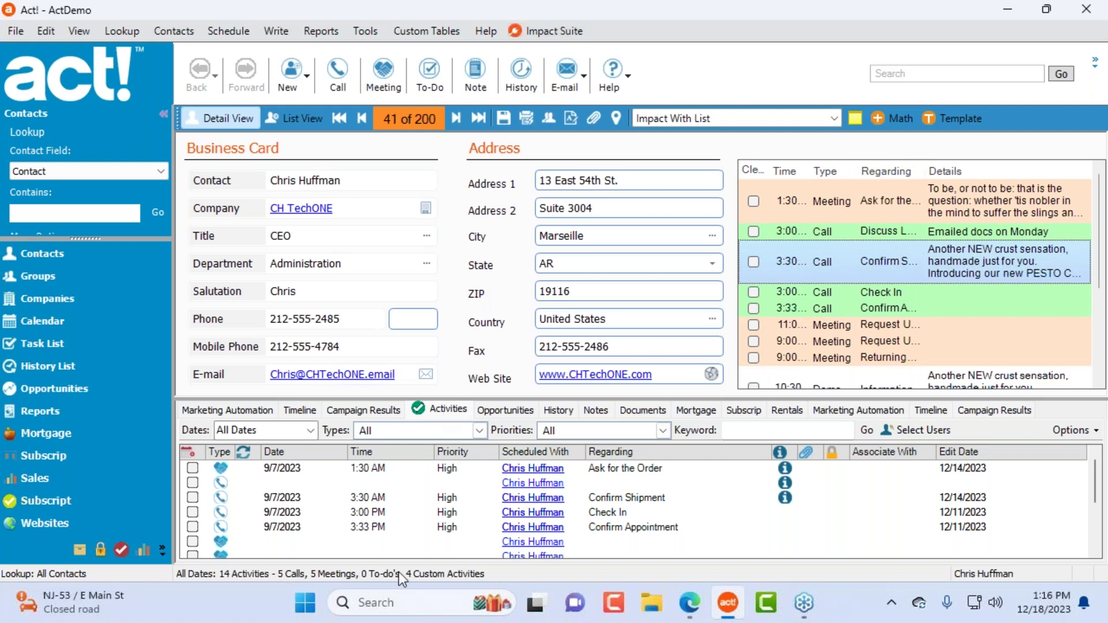
{"action": "left_click", "coordinate": [367, 33]}
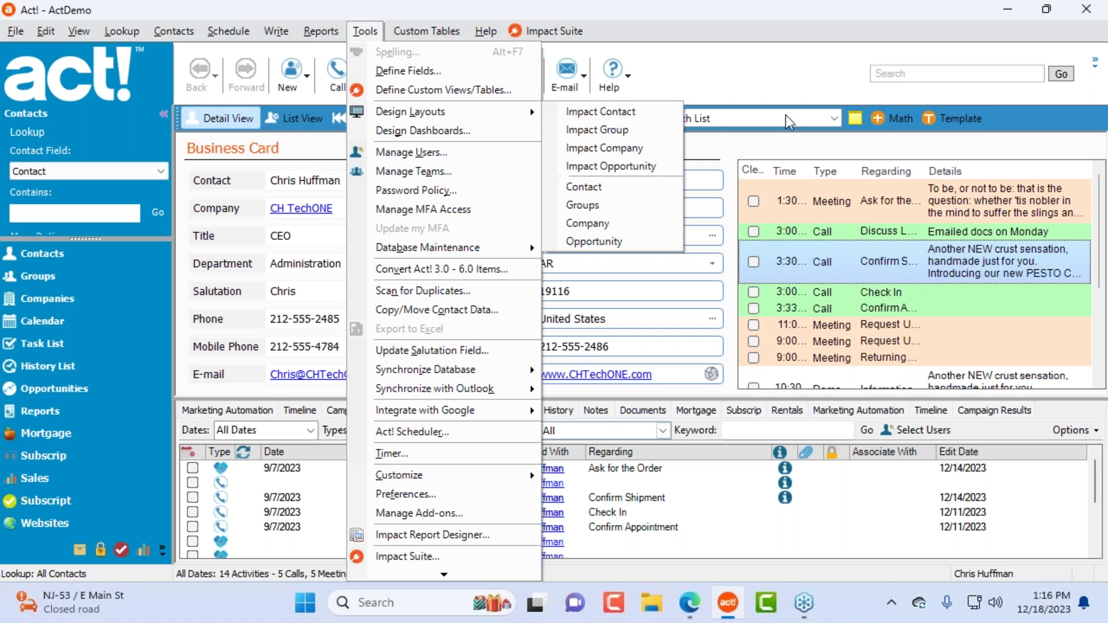
Step: Switch the contact to Basic Contact Layout - 1024x768
{"action": "left_click", "coordinate": [819, 119]}
{"action": "scroll", "coordinate": [777, 134], "scroll_direction": "up", "scroll_amount": 3}
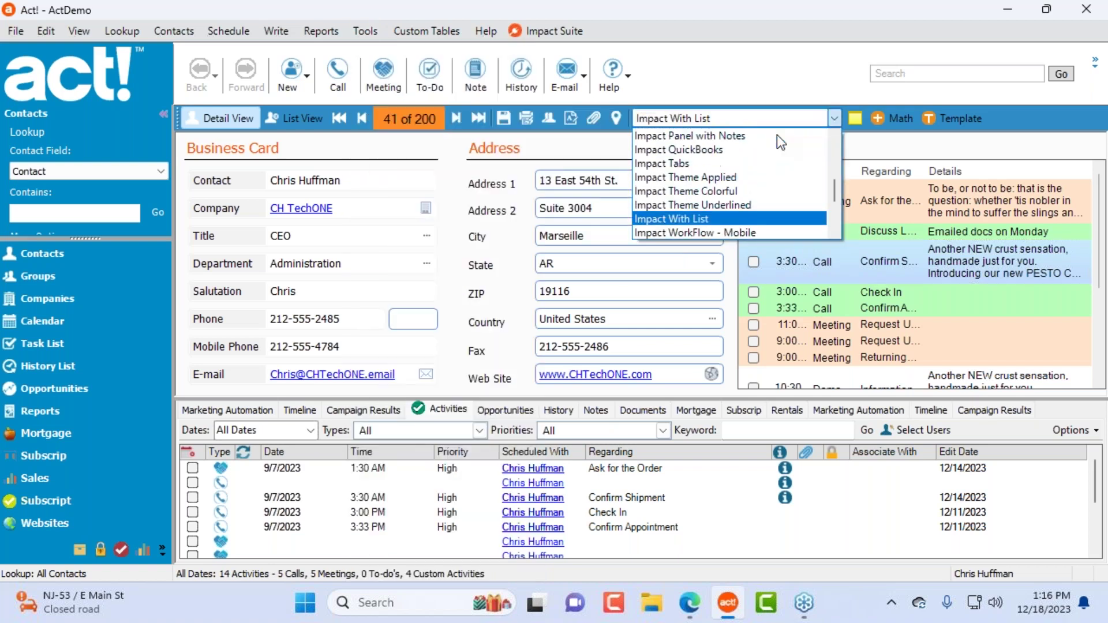
{"action": "scroll", "coordinate": [777, 134], "scroll_direction": "up", "scroll_amount": 3}
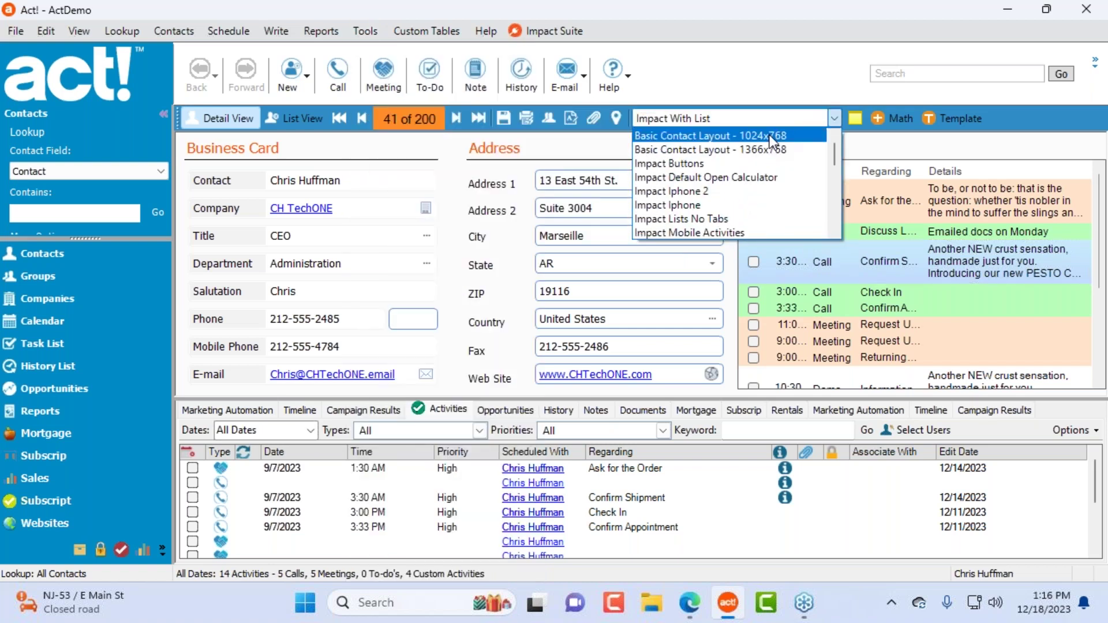
{"action": "left_click", "coordinate": [770, 133]}
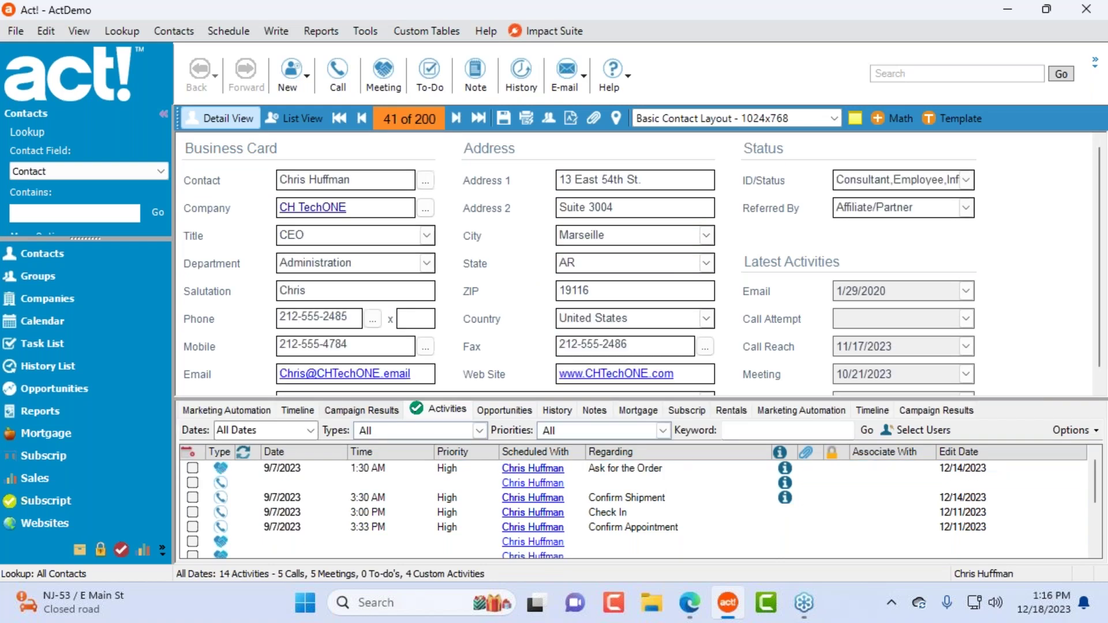
Step: Open that layout in the Impact Contact designer via Tools > Design Layouts
{"action": "left_click", "coordinate": [366, 31]}
{"action": "mouse_move", "coordinate": [403, 111]}
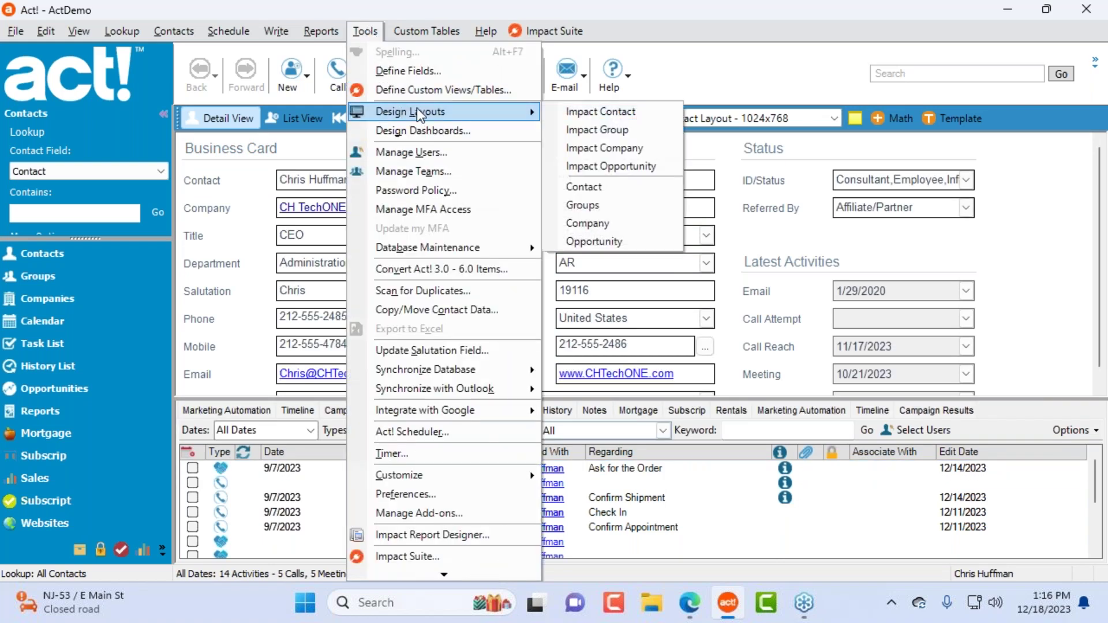
{"action": "left_click", "coordinate": [602, 118]}
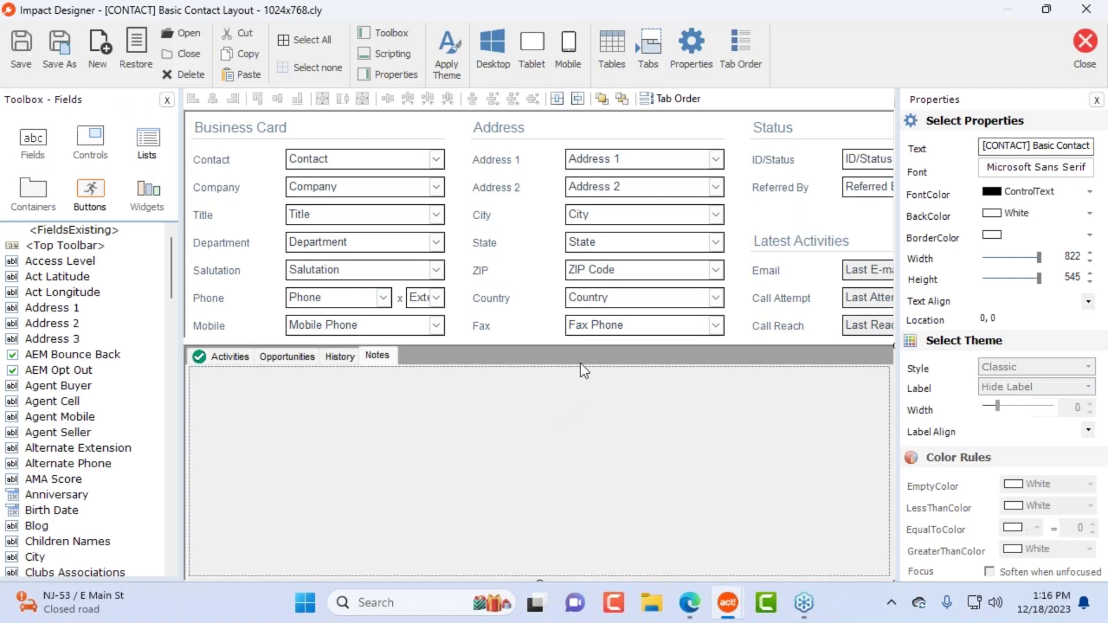
Step: Apply the Rounded theme with hidden labels and orange borders to the layout
{"action": "left_click_drag", "start_coordinate": [899, 329], "coordinate": [1008, 329]}
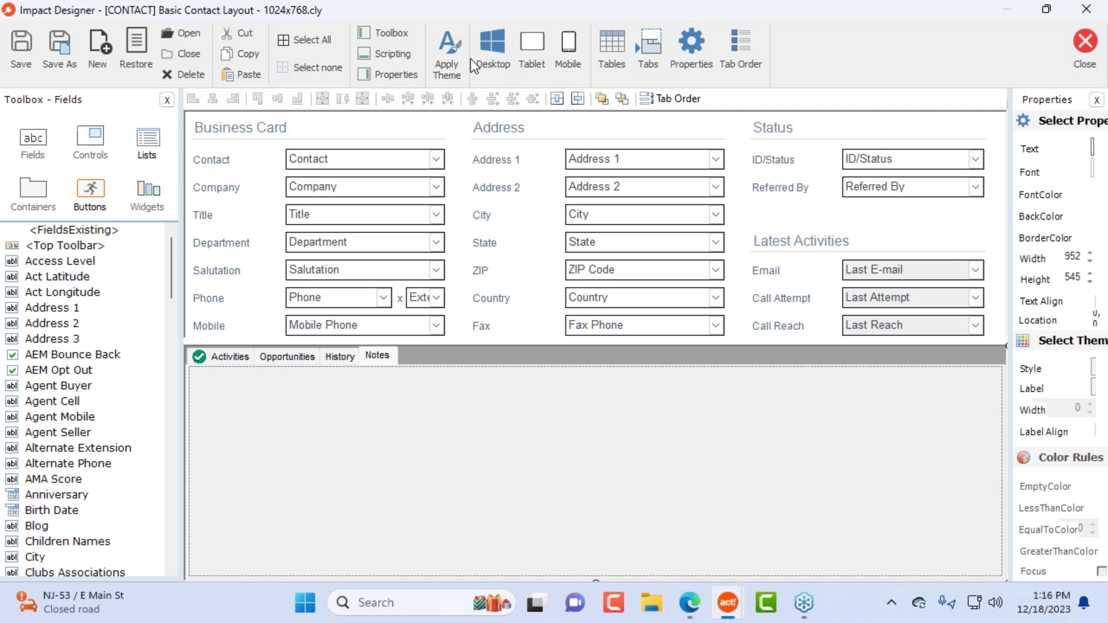
{"action": "left_click", "coordinate": [446, 55]}
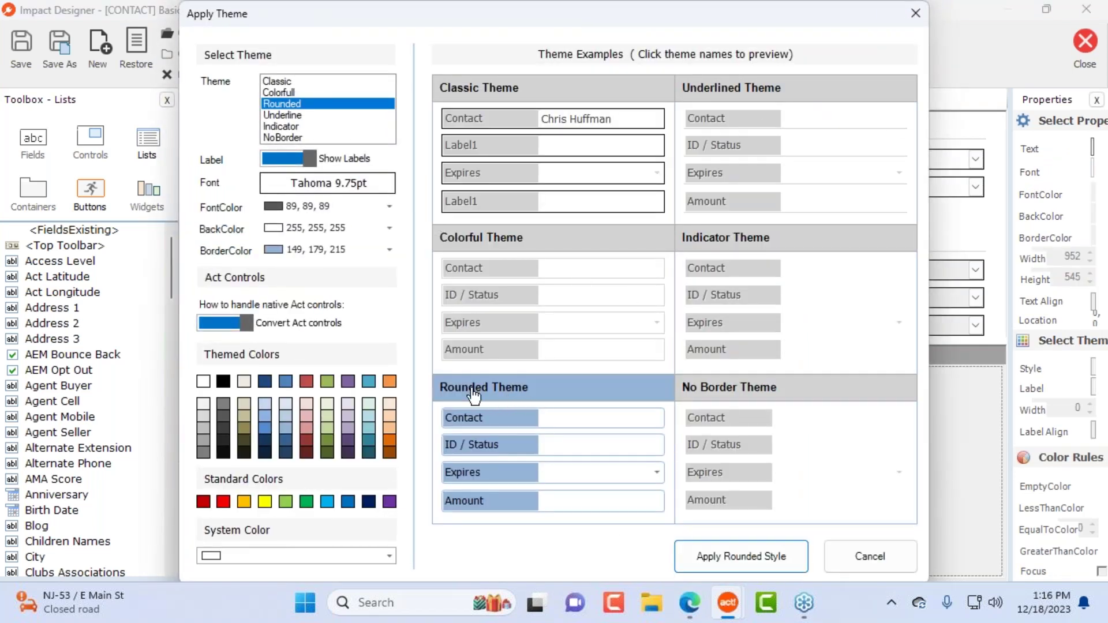
{"action": "left_click", "coordinate": [275, 152]}
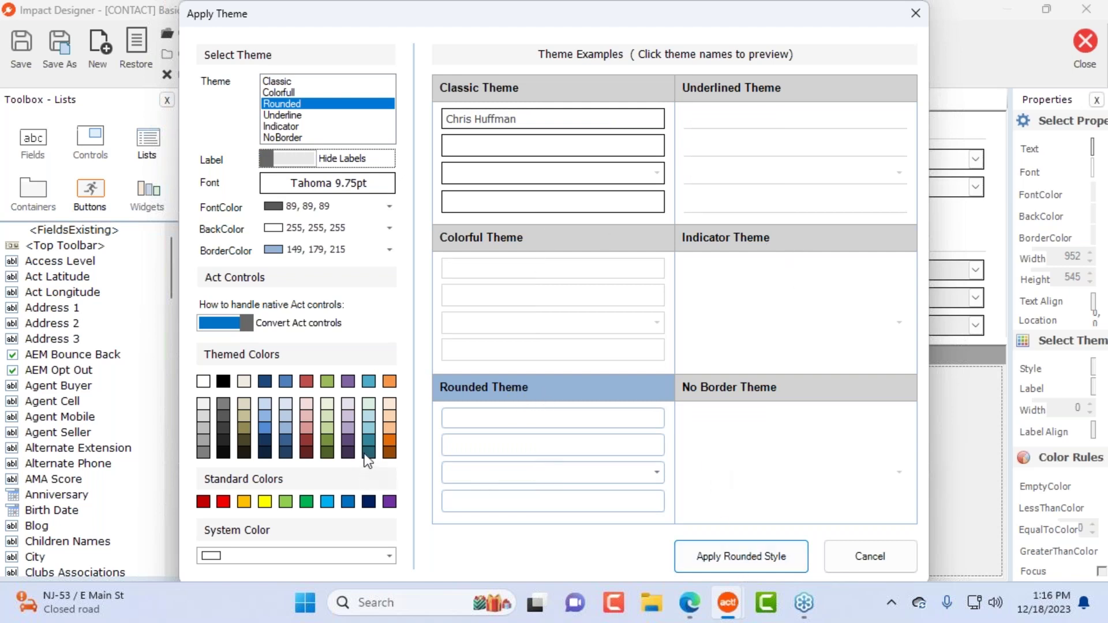
{"action": "left_click", "coordinate": [385, 444]}
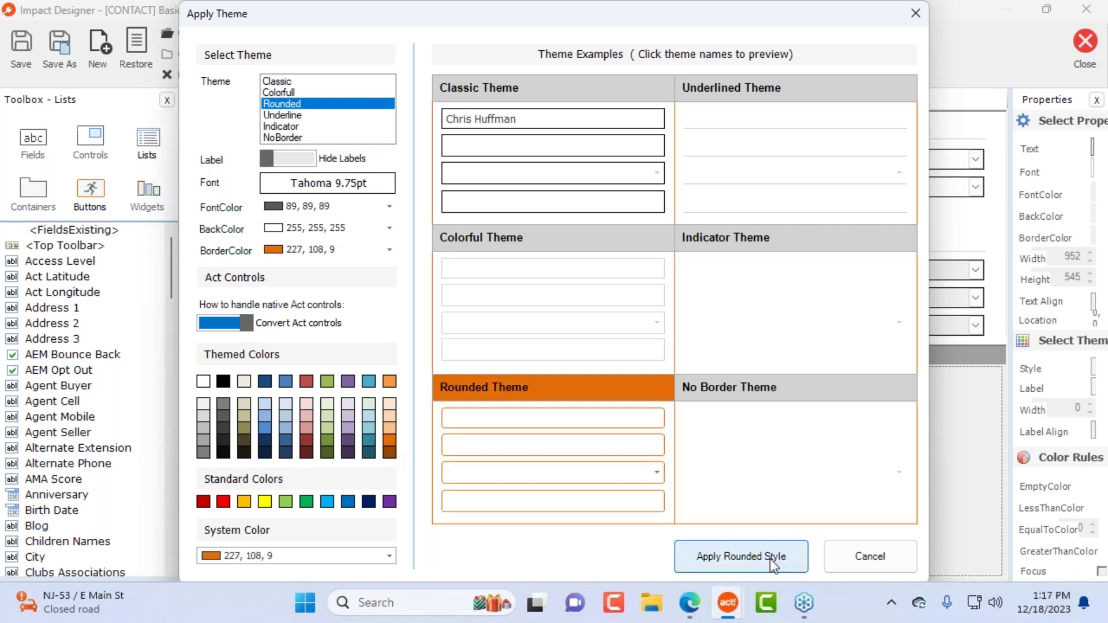
{"action": "left_click", "coordinate": [740, 557]}
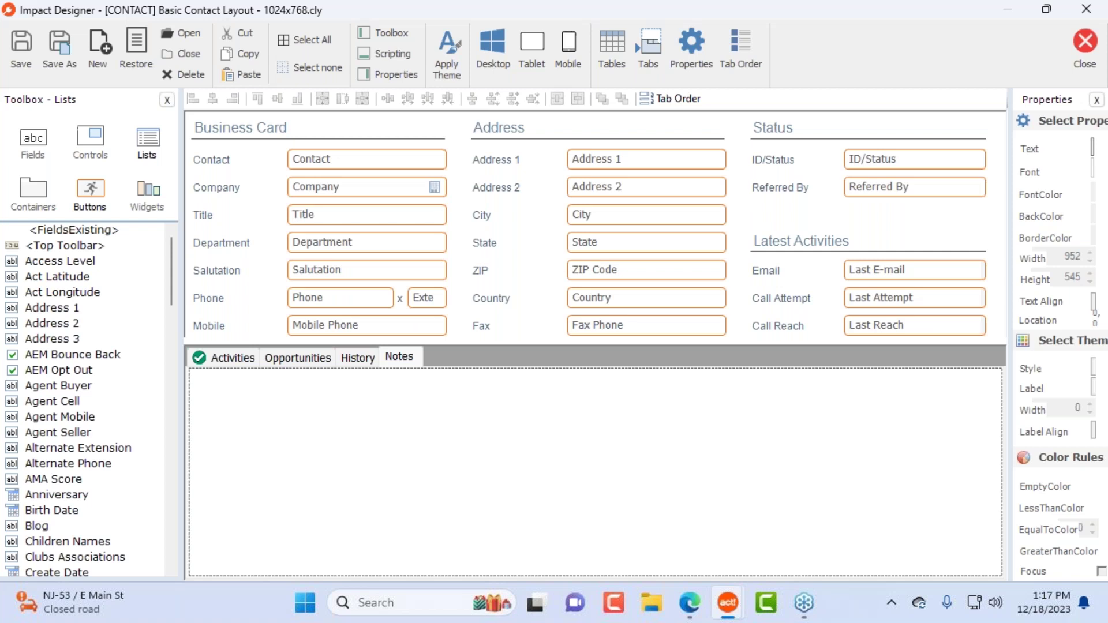
Step: Preview the History, Notes and Opportunities tabs, leaving Activities as the active tab
{"action": "left_click", "coordinate": [362, 359]}
{"action": "left_click", "coordinate": [362, 359]}
{"action": "left_click", "coordinate": [401, 359]}
{"action": "left_click", "coordinate": [353, 358]}
{"action": "left_click", "coordinate": [298, 358]}
{"action": "left_click", "coordinate": [248, 361]}
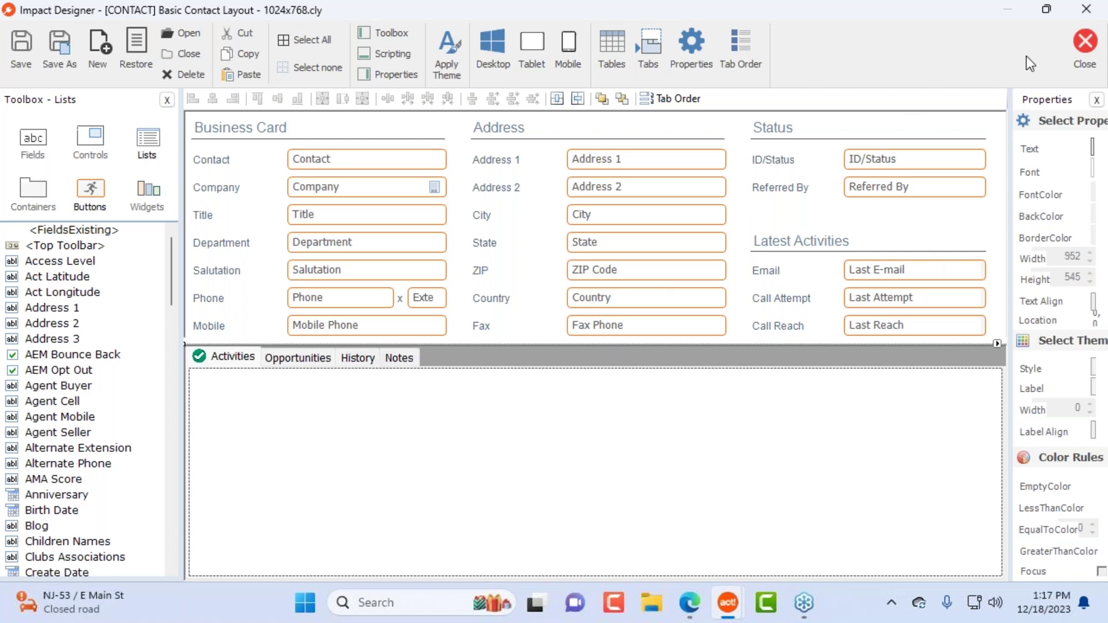
Step: Close Impact Designer without saving and switch the contact to Basic Contact Layout - 1366x768
{"action": "left_click", "coordinate": [1086, 44]}
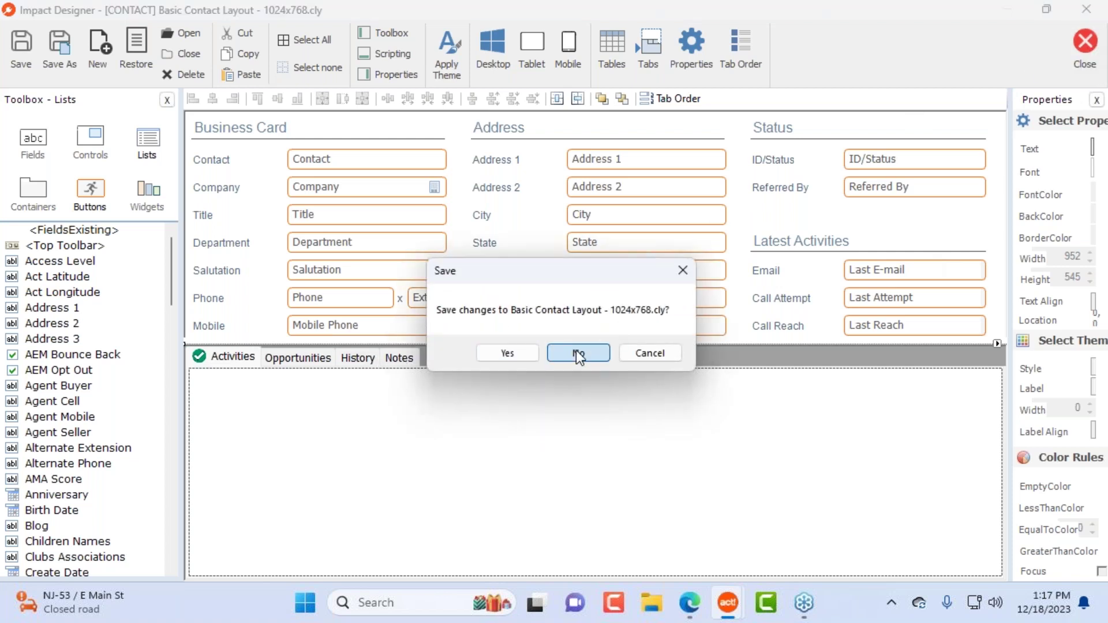
{"action": "left_click", "coordinate": [576, 352]}
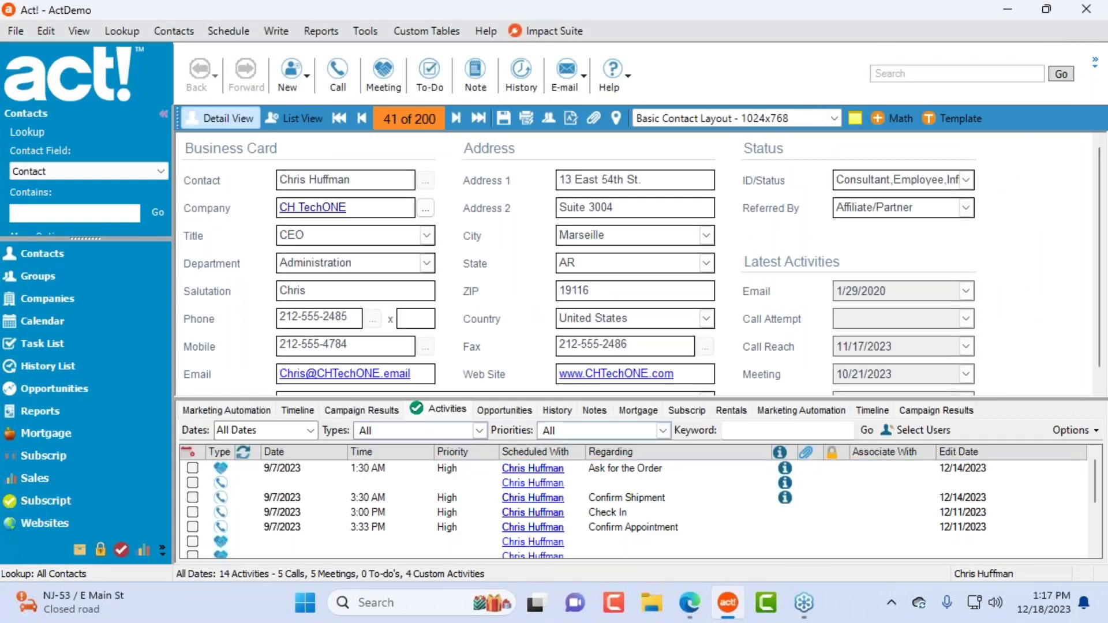
{"action": "left_click", "coordinate": [822, 119]}
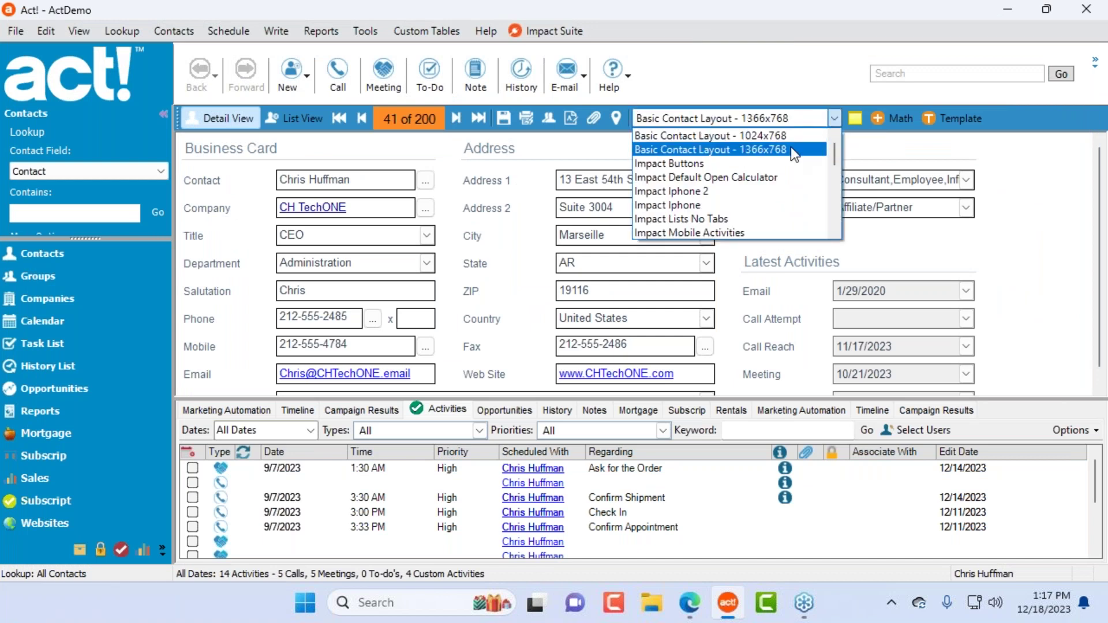
{"action": "left_click", "coordinate": [792, 149]}
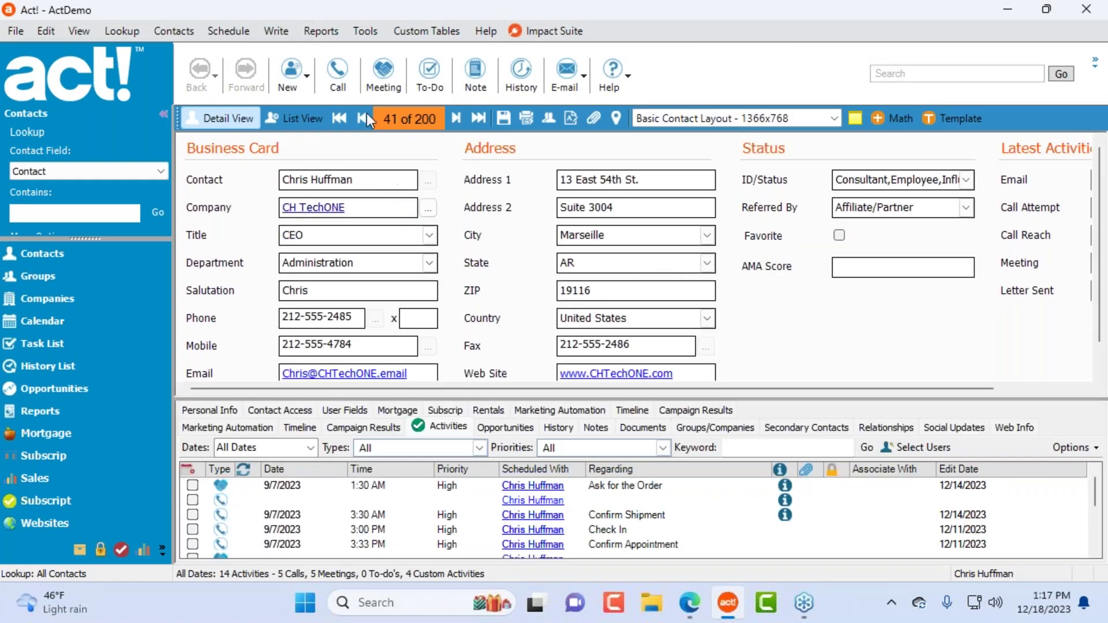
Step: Open the 1366x768 layout in the Impact Contact designer
{"action": "left_click", "coordinate": [365, 30]}
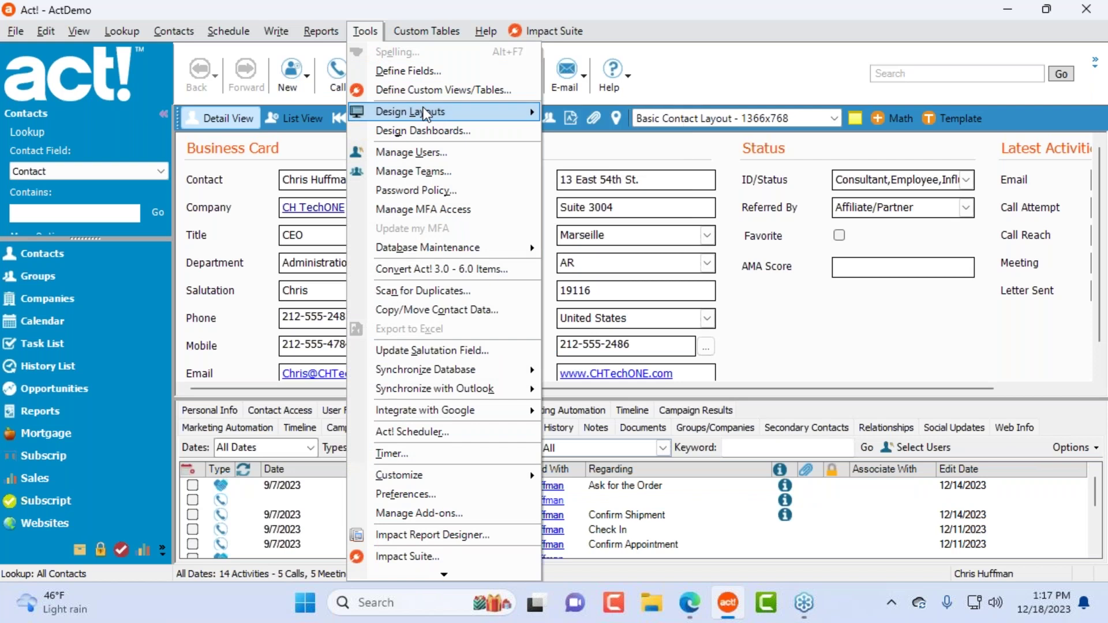
{"action": "mouse_move", "coordinate": [427, 113]}
{"action": "left_click", "coordinate": [601, 111]}
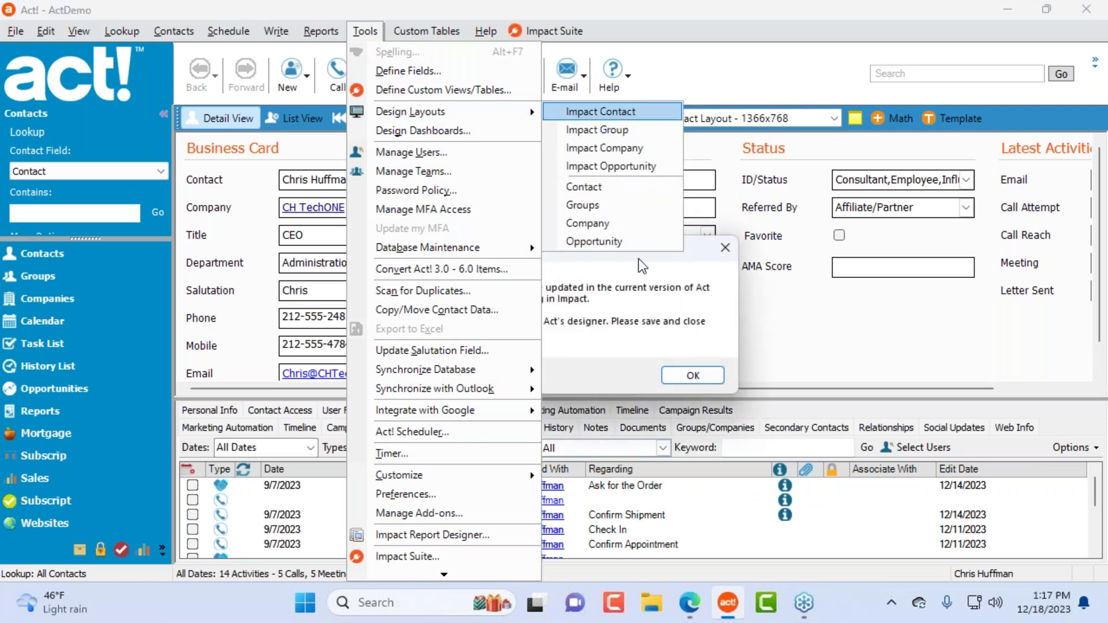
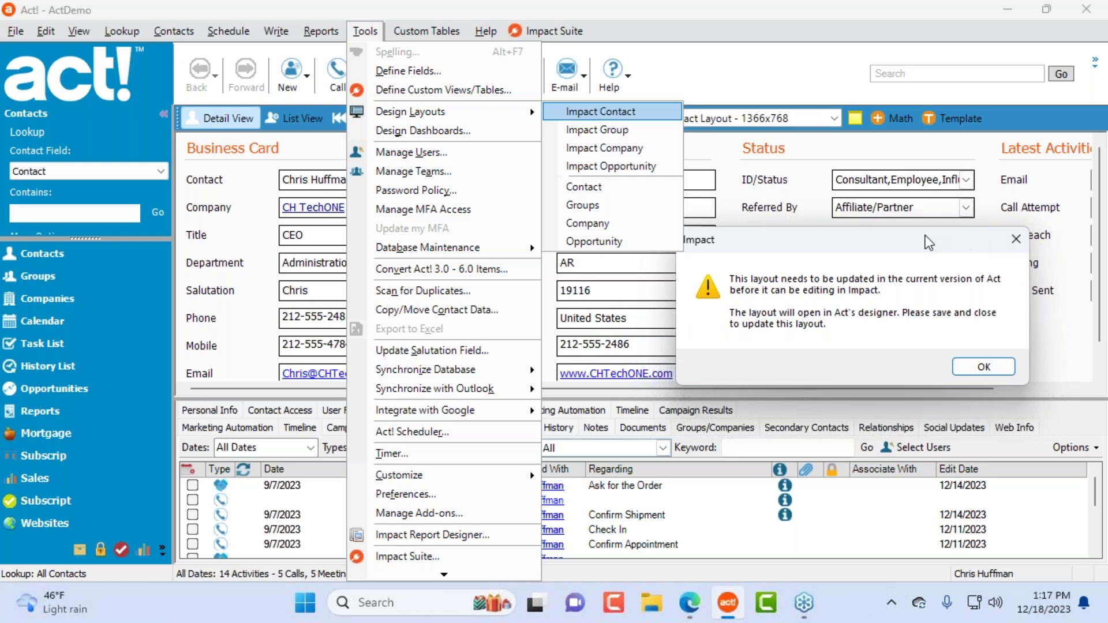
Step: Acknowledge the Impact update warning, then close Layout Designer and save the Basic Contact Layout
{"action": "left_click_drag", "start_coordinate": [935, 239], "coordinate": [892, 260]}
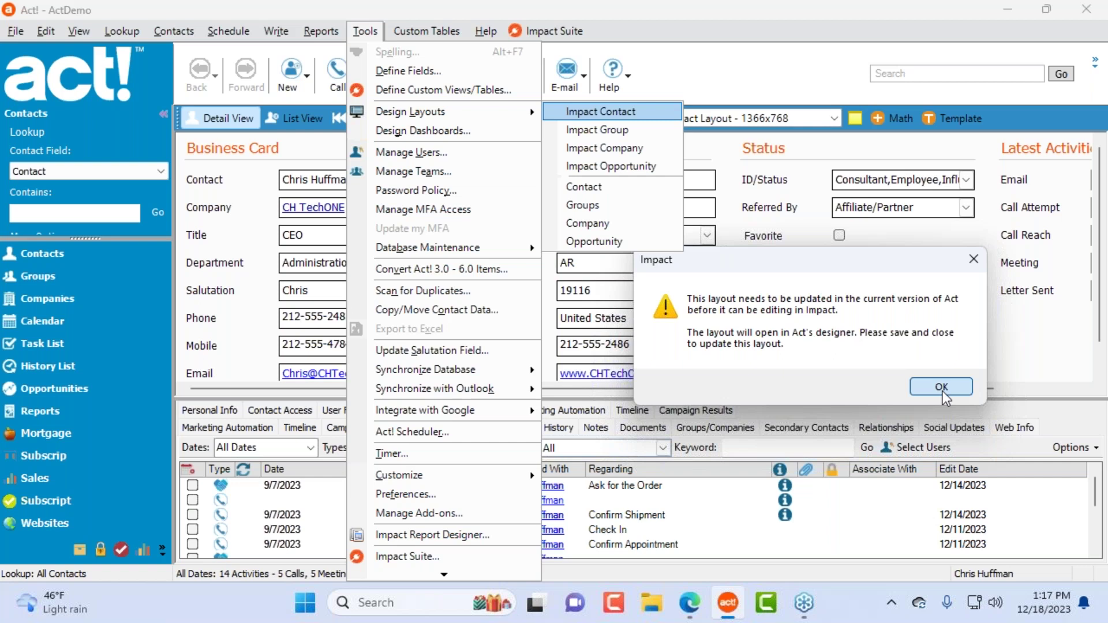
{"action": "left_click", "coordinate": [942, 392]}
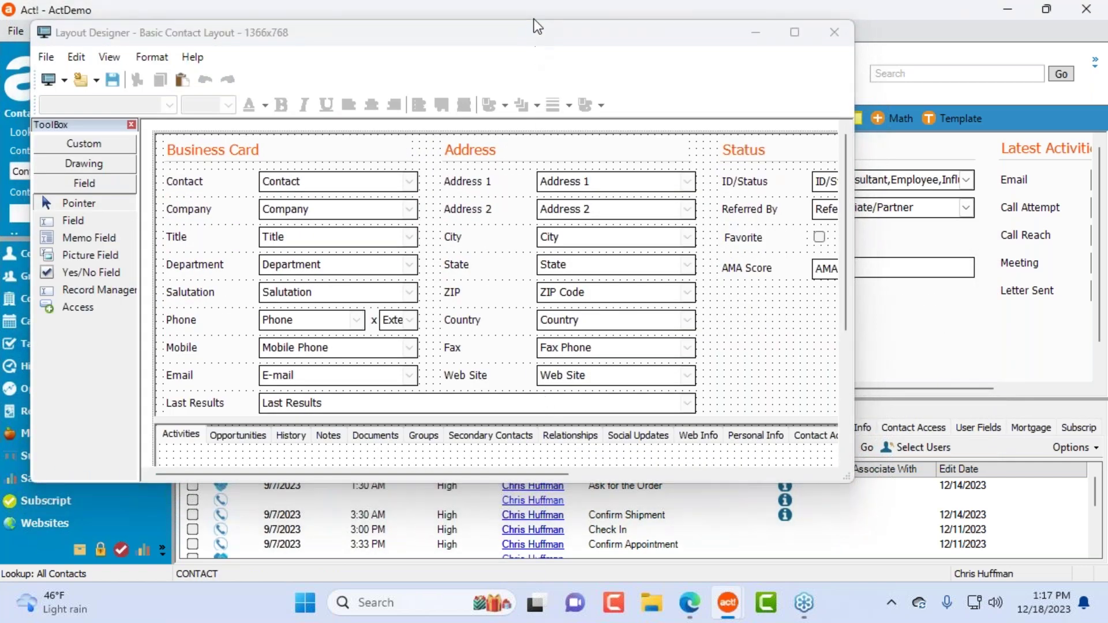
{"action": "left_click_drag", "start_coordinate": [507, 41], "coordinate": [768, 113]}
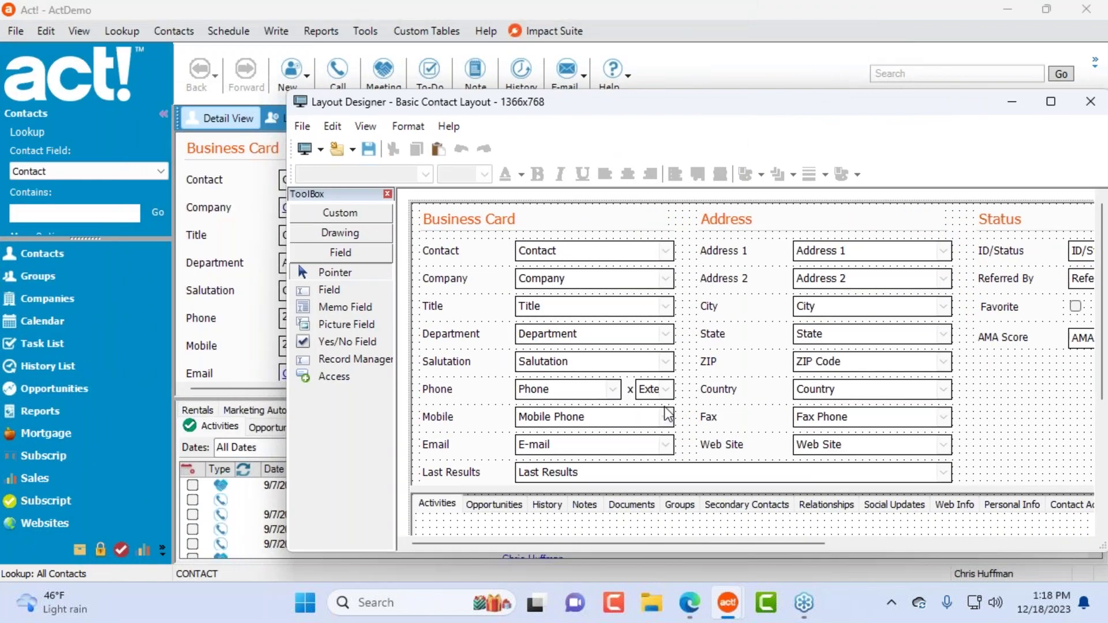
{"action": "left_click_drag", "start_coordinate": [695, 108], "coordinate": [573, 105]}
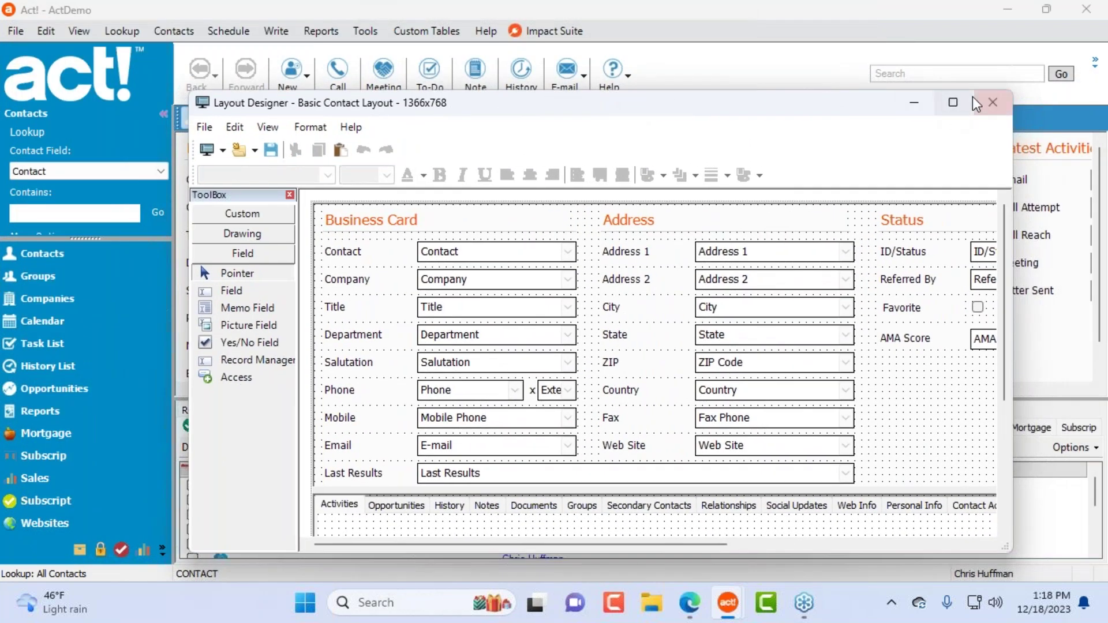
{"action": "left_click", "coordinate": [993, 102]}
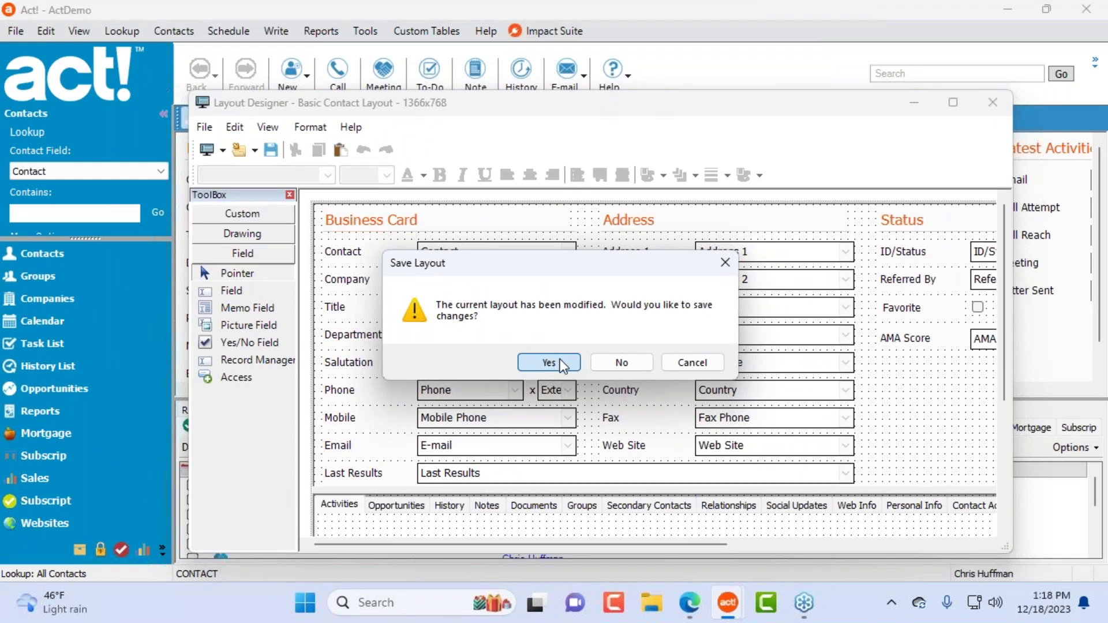
{"action": "left_click", "coordinate": [559, 361]}
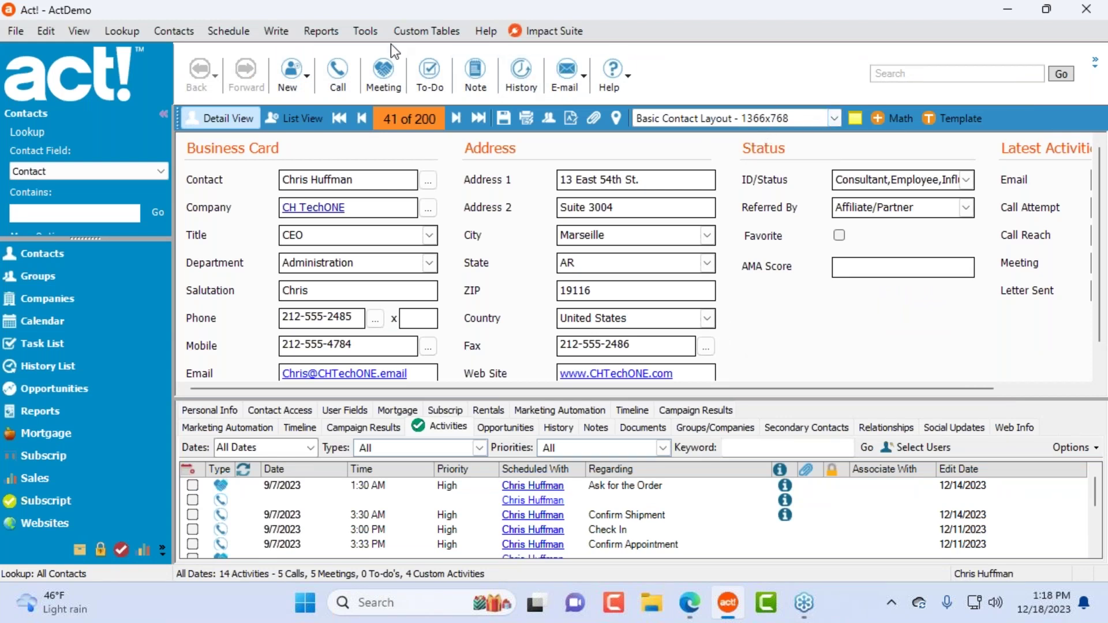
{"action": "left_click", "coordinate": [368, 32]}
Step: Open the 1366x768 Basic Contact Layout in Impact Contact and apply the Rounded theme style
{"action": "mouse_move", "coordinate": [514, 113]}
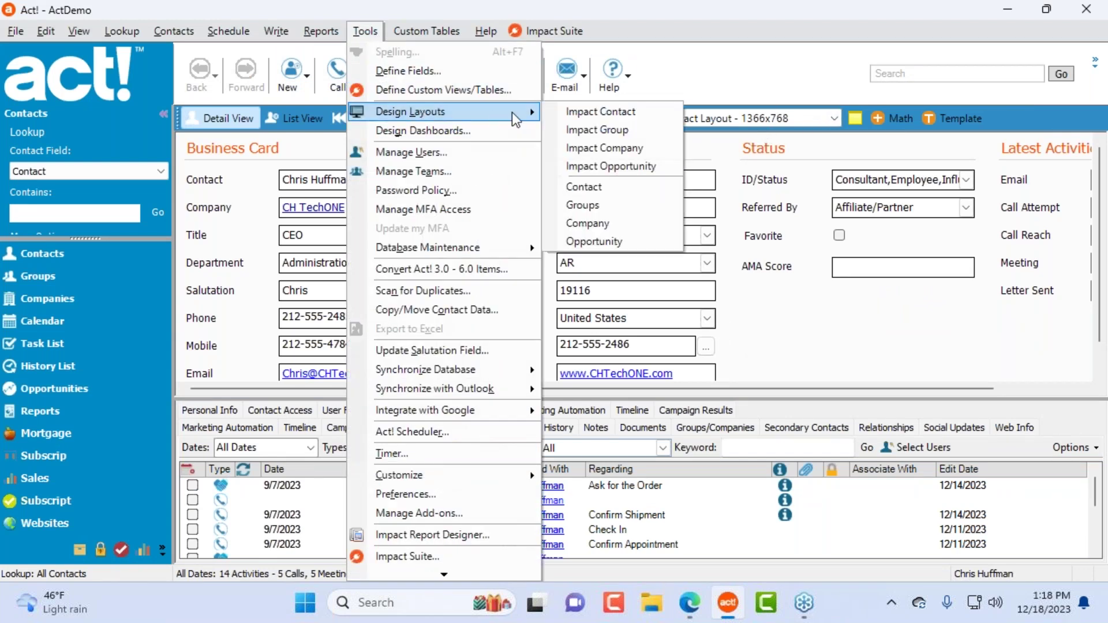
{"action": "left_click", "coordinate": [631, 119]}
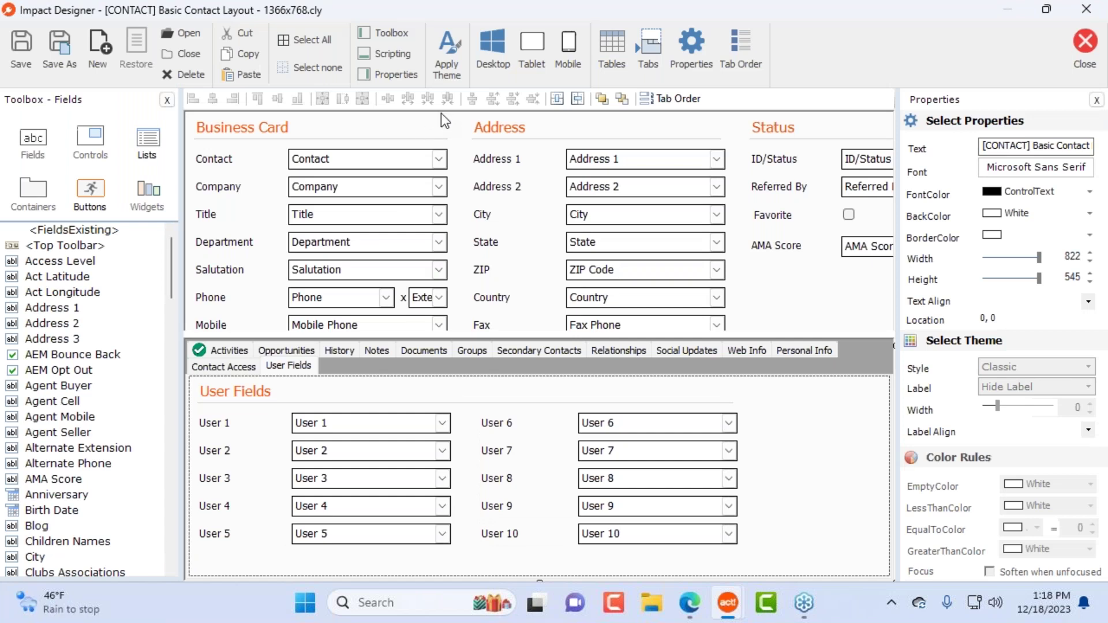
{"action": "left_click", "coordinate": [451, 39]}
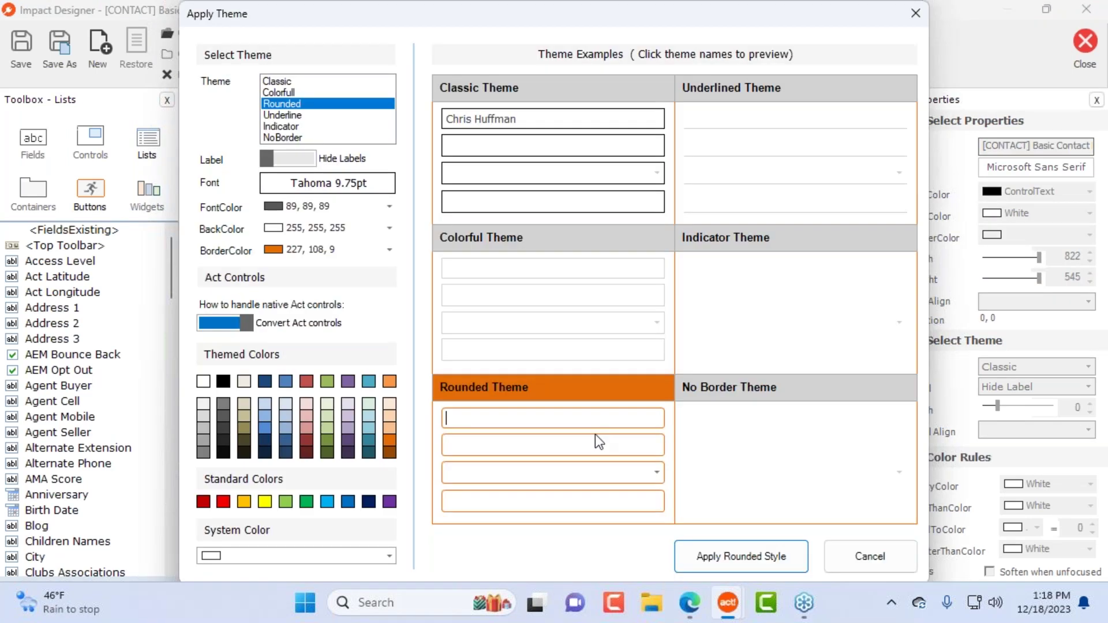
{"action": "left_click", "coordinate": [725, 553]}
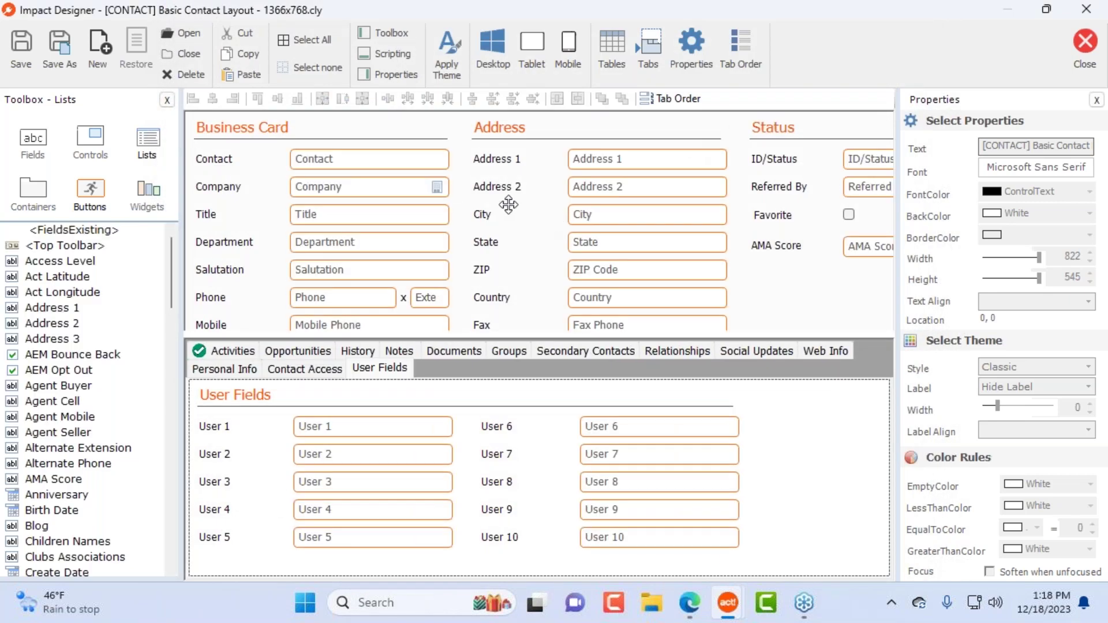
{"action": "left_click", "coordinate": [303, 372]}
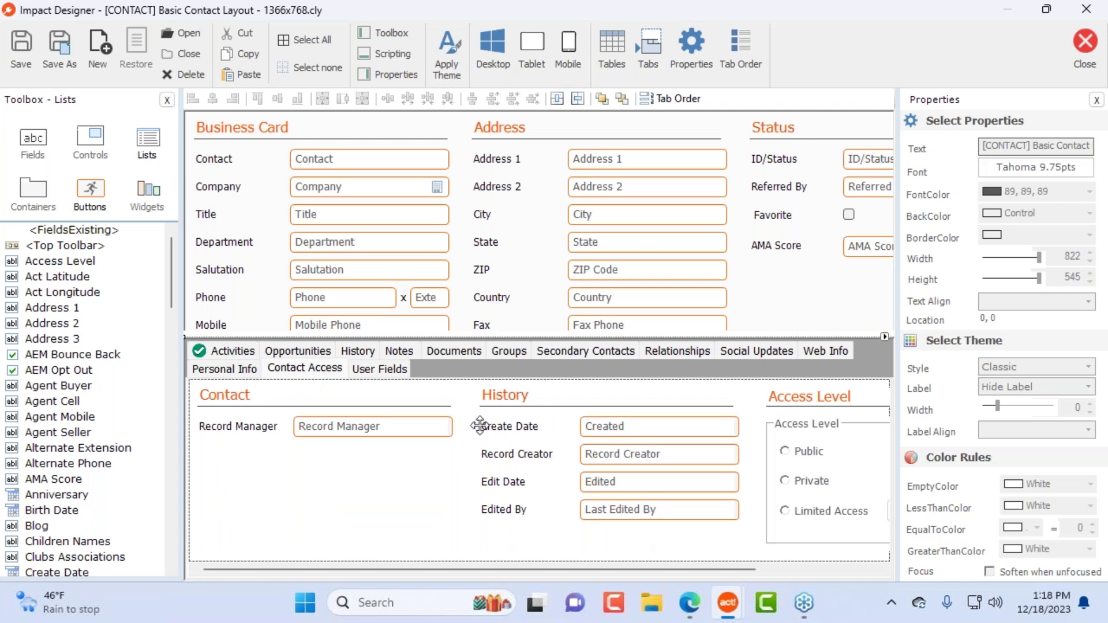
{"action": "left_click", "coordinate": [236, 368]}
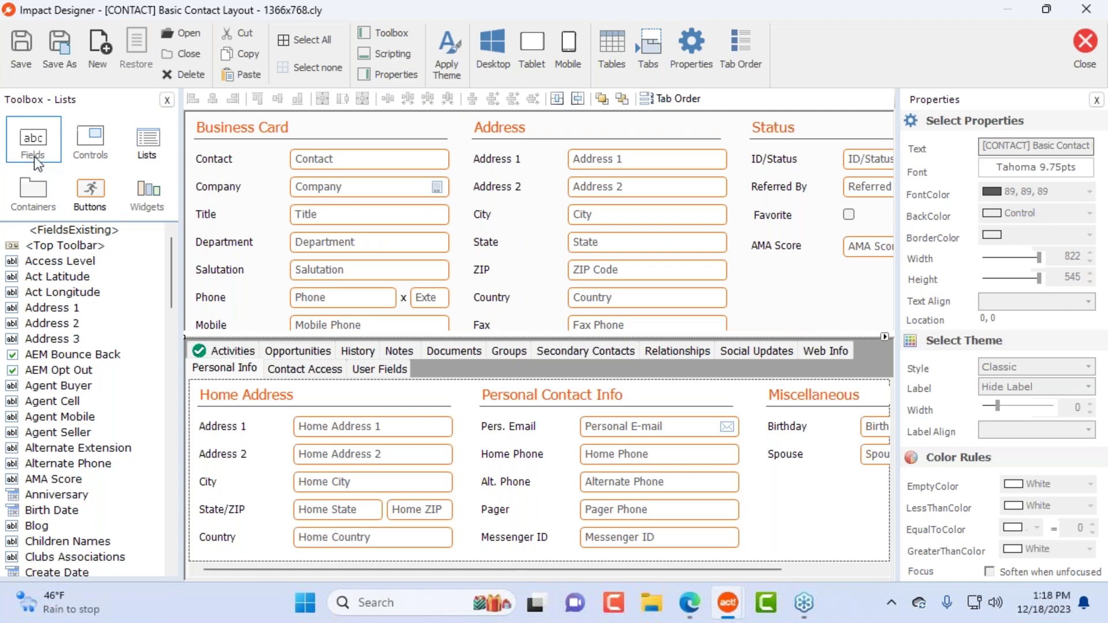
{"action": "left_click", "coordinate": [97, 135]}
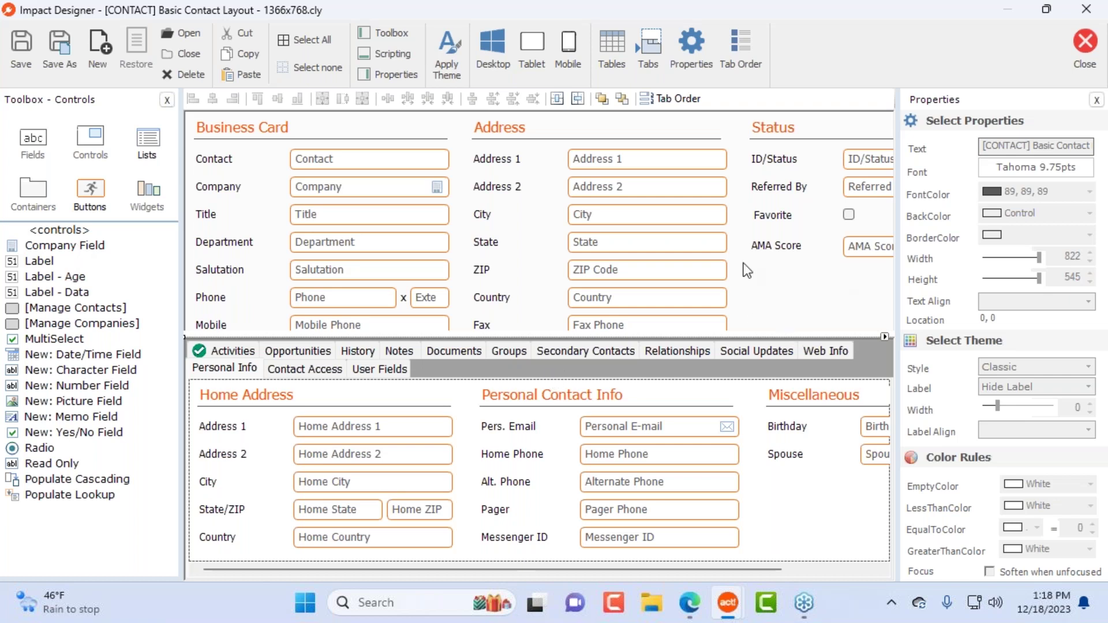
Step: Delete all 16 labels and fields from the Address section
{"action": "left_click_drag", "start_coordinate": [741, 153], "coordinate": [475, 352]}
{"action": "key", "text": "Delete"}
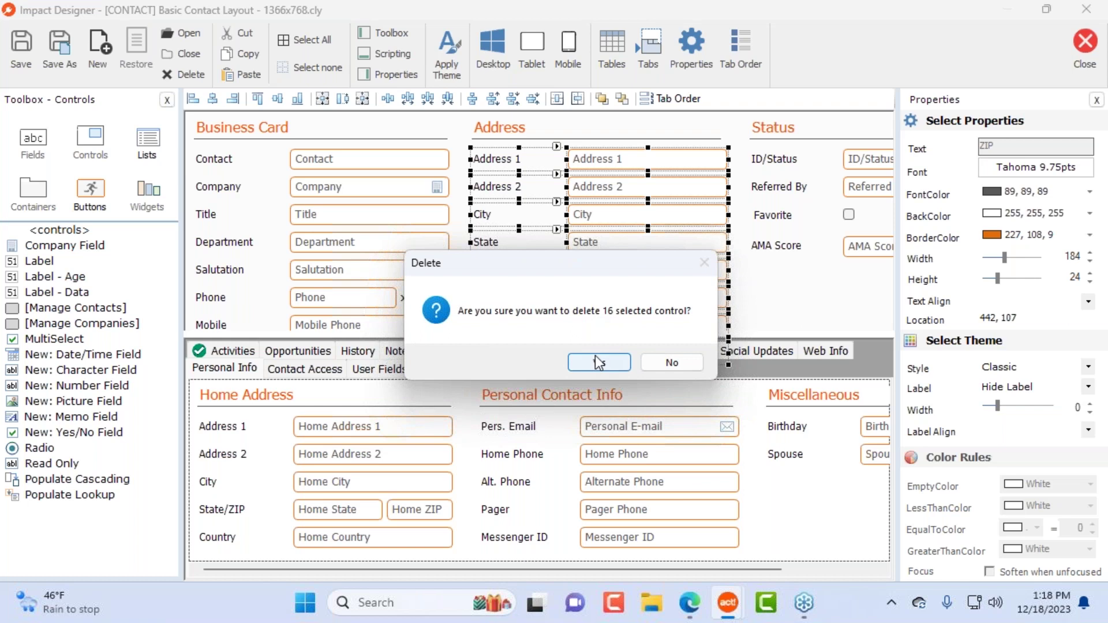
{"action": "left_click", "coordinate": [594, 363]}
{"action": "left_click", "coordinate": [383, 189]}
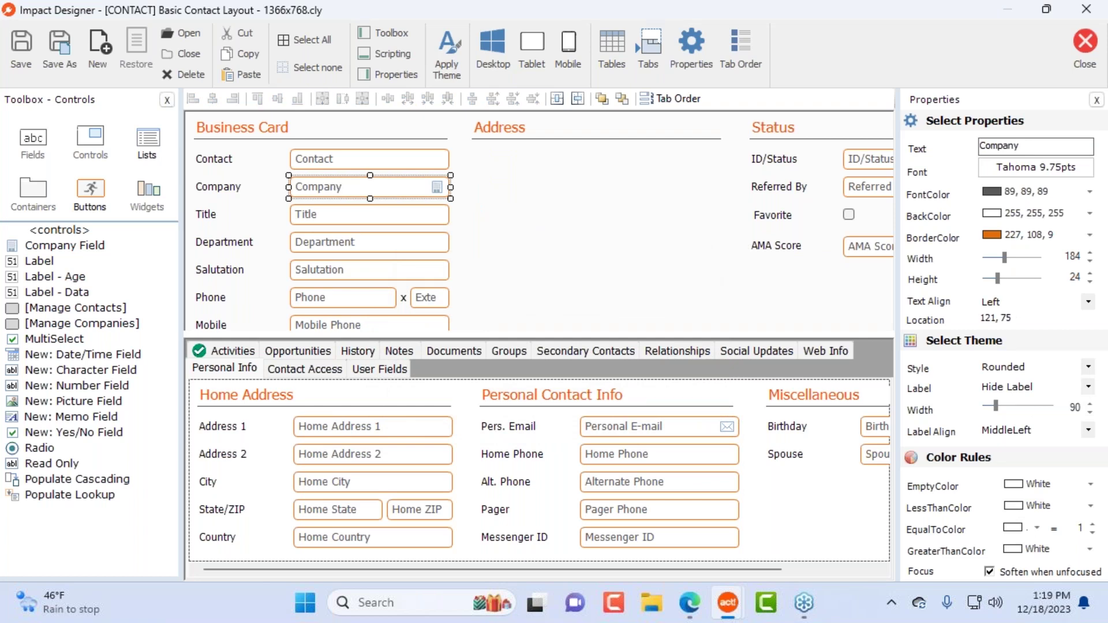
Step: Add a Company Field control under Address bound to Division
{"action": "left_click", "coordinate": [98, 249]}
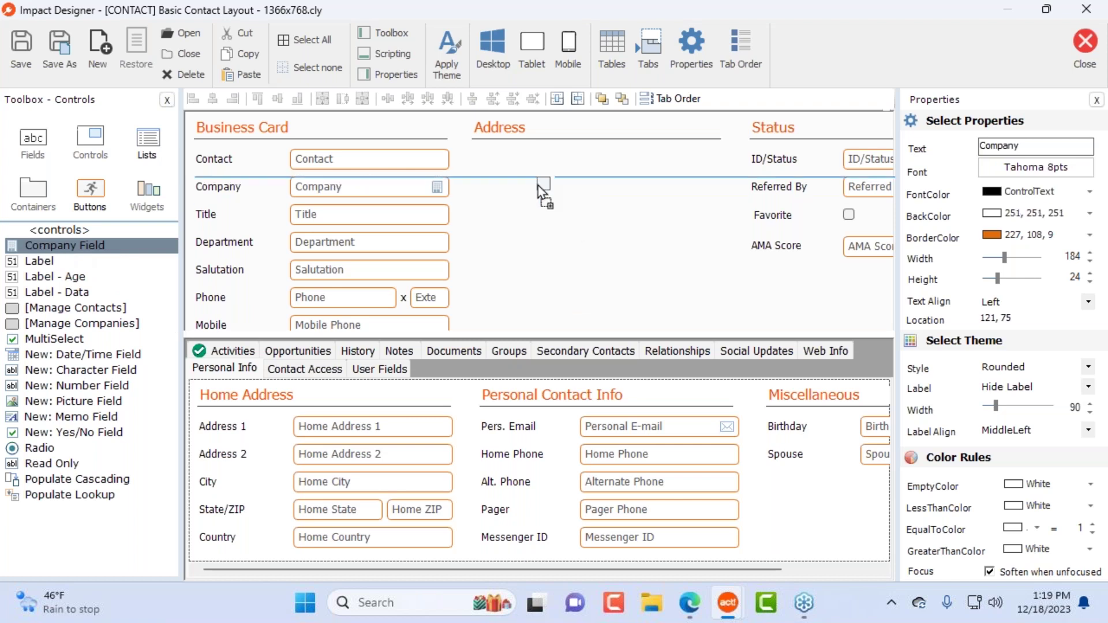
{"action": "left_click", "coordinate": [495, 175]}
{"action": "left_click_drag", "start_coordinate": [575, 81], "coordinate": [846, 89]}
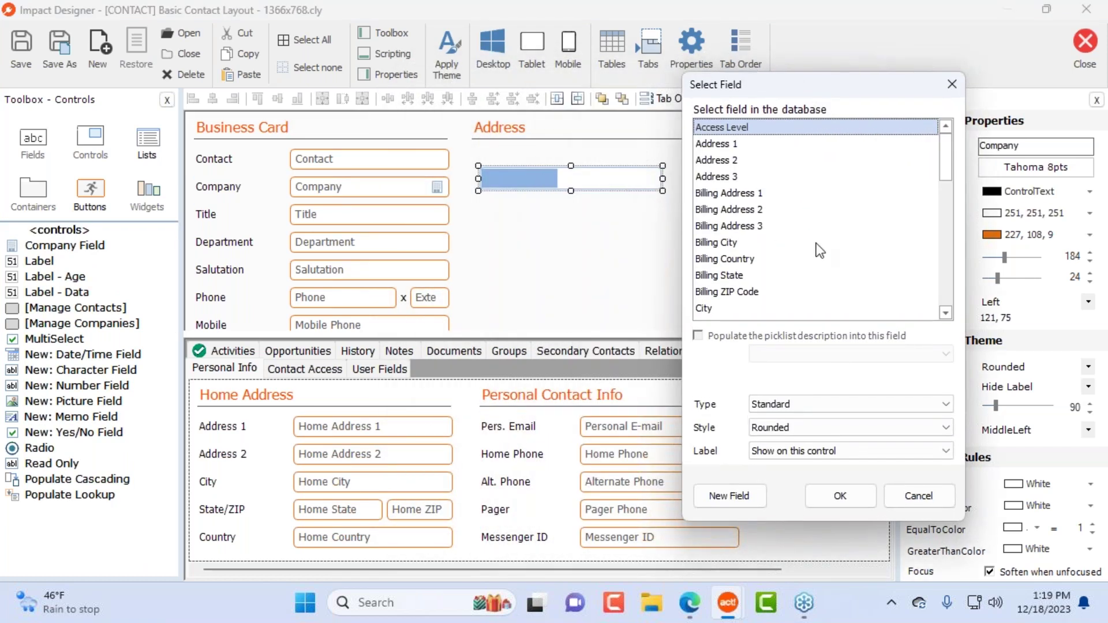
{"action": "scroll", "coordinate": [787, 208], "scroll_direction": "down", "scroll_amount": 5}
{"action": "scroll", "coordinate": [785, 221], "scroll_direction": "up", "scroll_amount": 1}
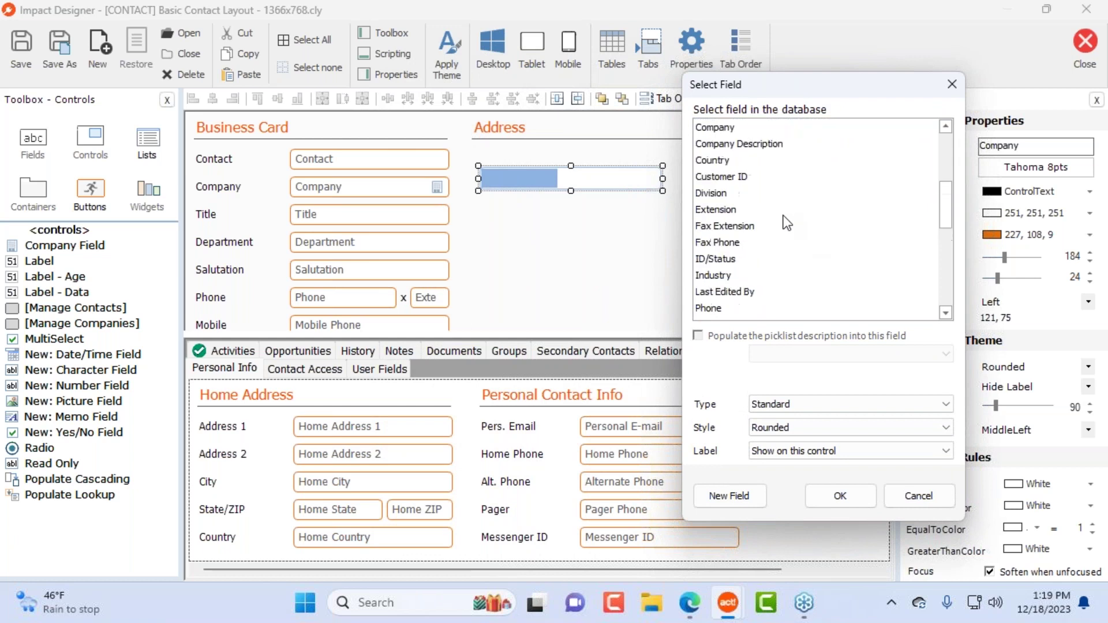
{"action": "left_click", "coordinate": [729, 194]}
{"action": "left_click", "coordinate": [841, 495]}
{"action": "left_click_drag", "start_coordinate": [574, 184], "coordinate": [596, 174]}
Step: Add a second Company Field below Division bound to Phone
{"action": "left_click_drag", "start_coordinate": [79, 239], "coordinate": [512, 191]}
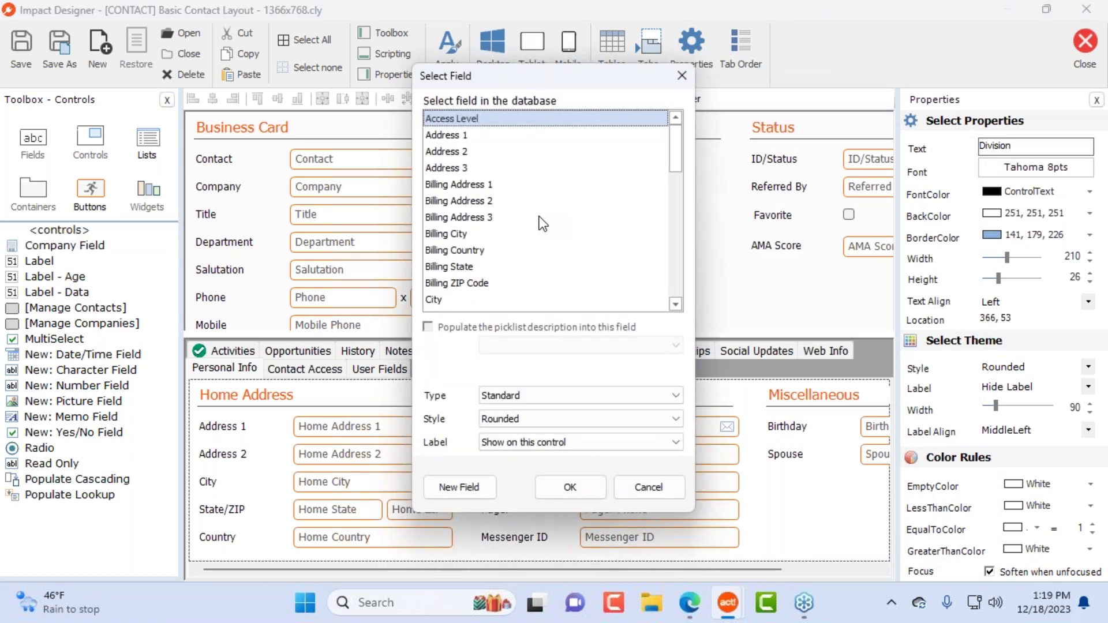
{"action": "scroll", "coordinate": [542, 225], "scroll_direction": "down", "scroll_amount": 3}
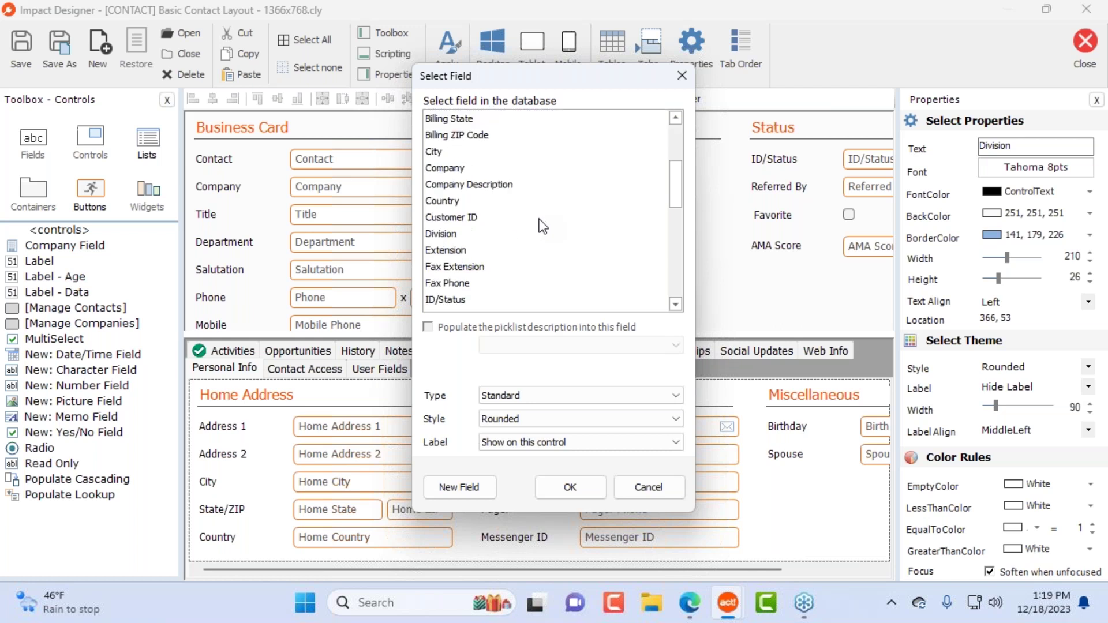
{"action": "scroll", "coordinate": [487, 272], "scroll_direction": "down", "scroll_amount": 7}
{"action": "scroll", "coordinate": [521, 253], "scroll_direction": "up", "scroll_amount": 3}
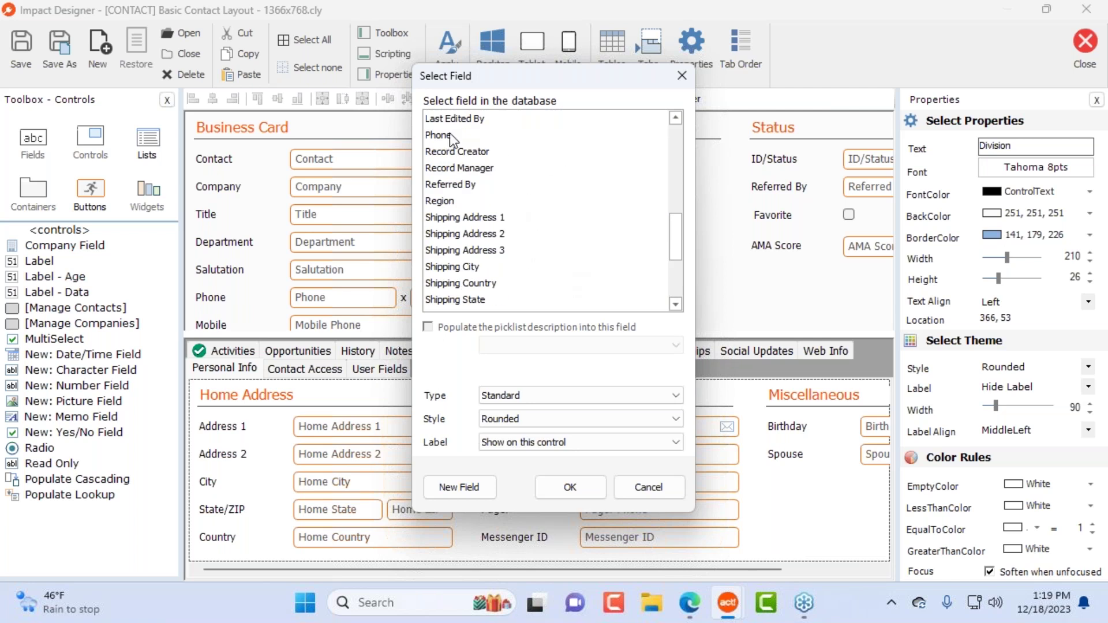
{"action": "left_click", "coordinate": [449, 135]}
{"action": "left_click", "coordinate": [571, 488]}
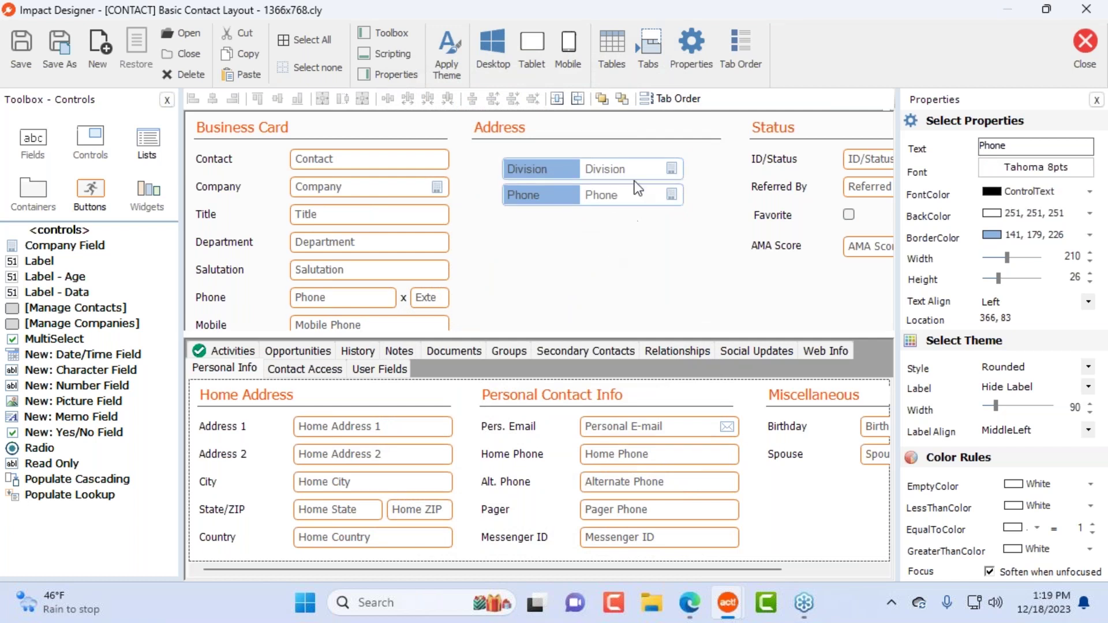
Step: Compare the Division, Phone, Title and Personal E-mail field properties
{"action": "left_click", "coordinate": [632, 199]}
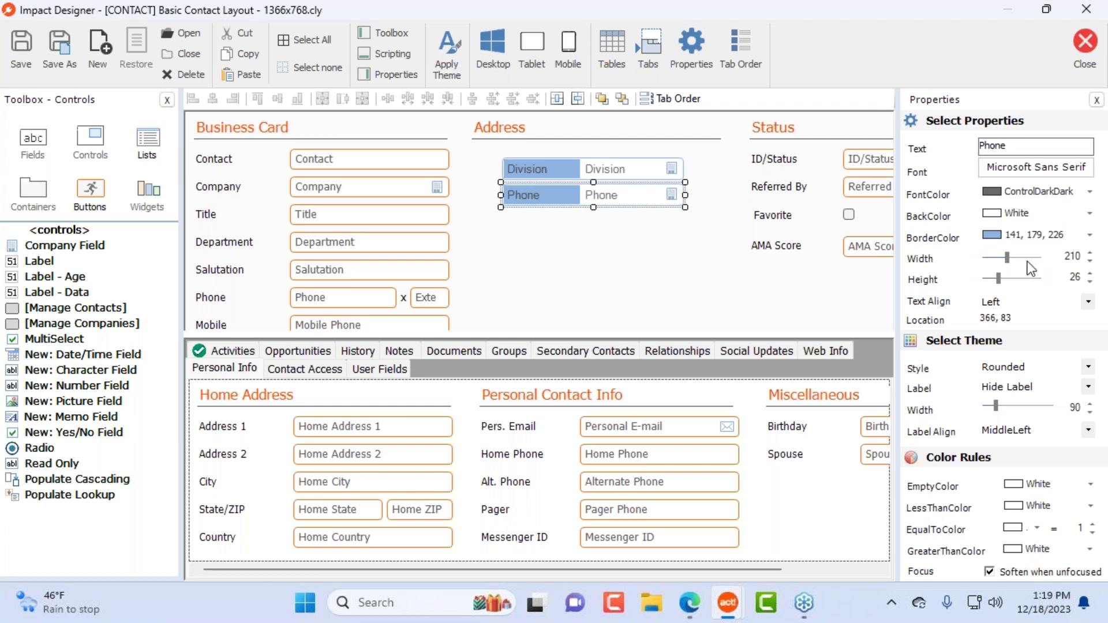
{"action": "left_click", "coordinate": [540, 168]}
{"action": "left_click", "coordinate": [554, 191]}
{"action": "left_click", "coordinate": [604, 269]}
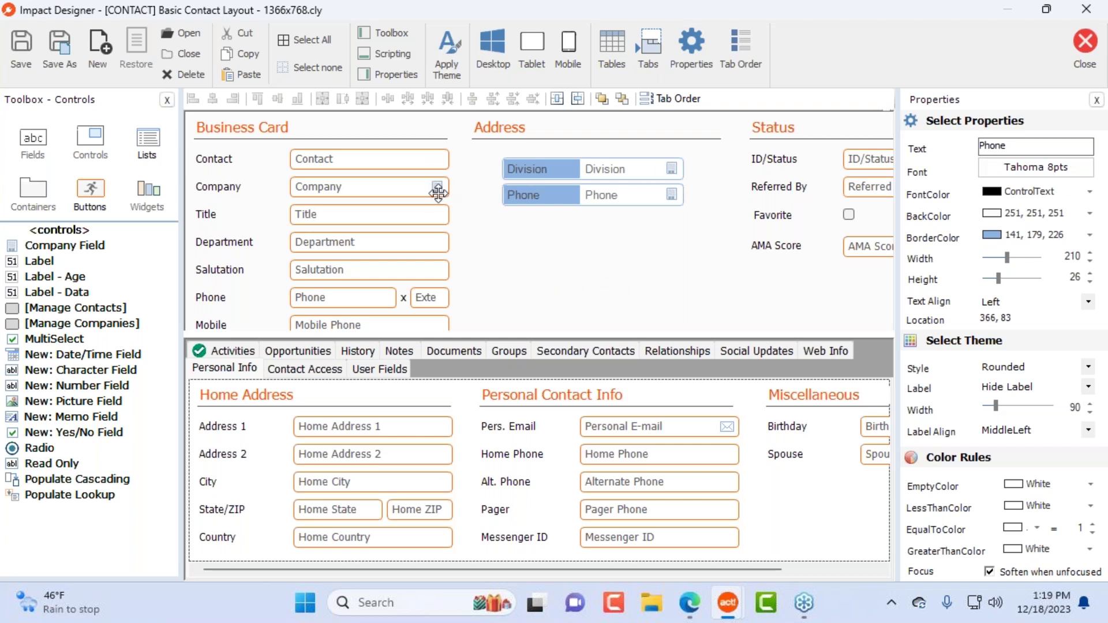
{"action": "left_click", "coordinate": [670, 172]}
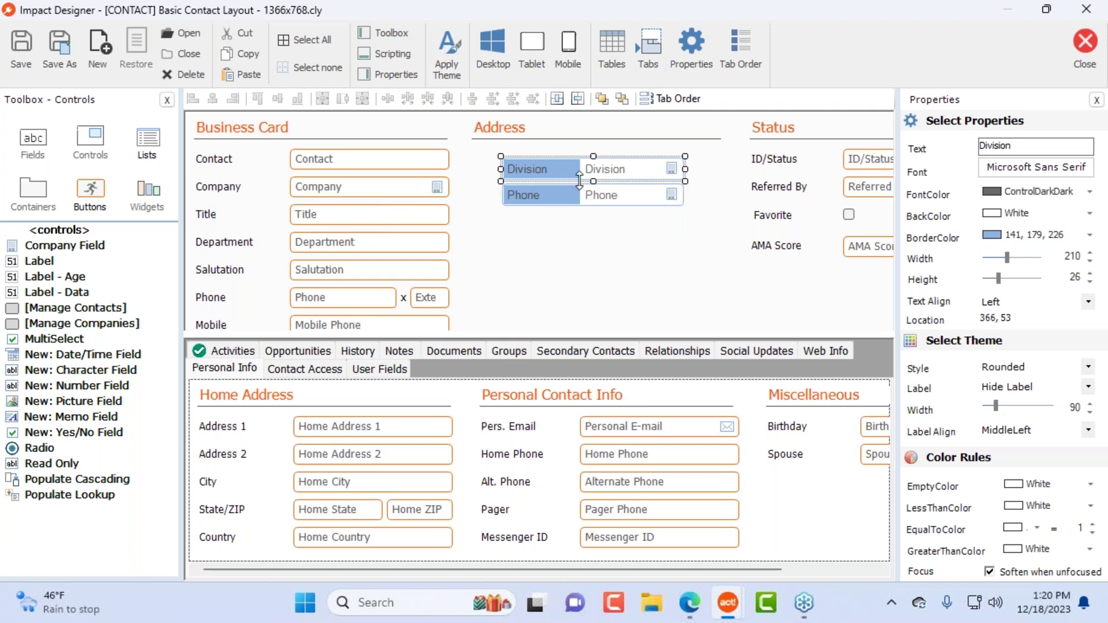
{"action": "left_click", "coordinate": [349, 219]}
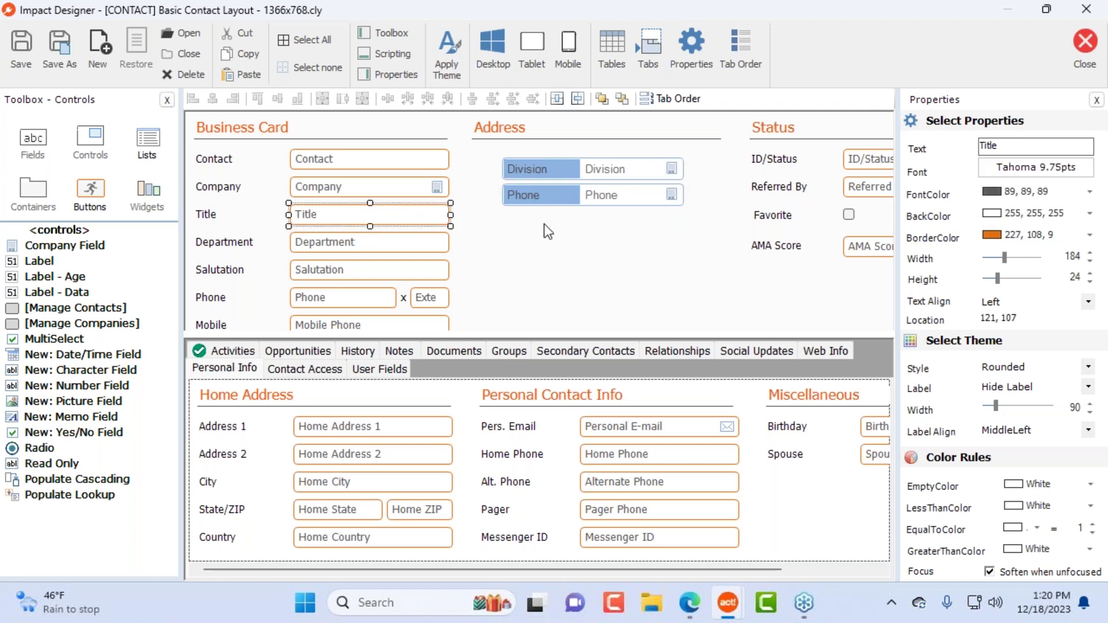
{"action": "left_click", "coordinate": [691, 434]}
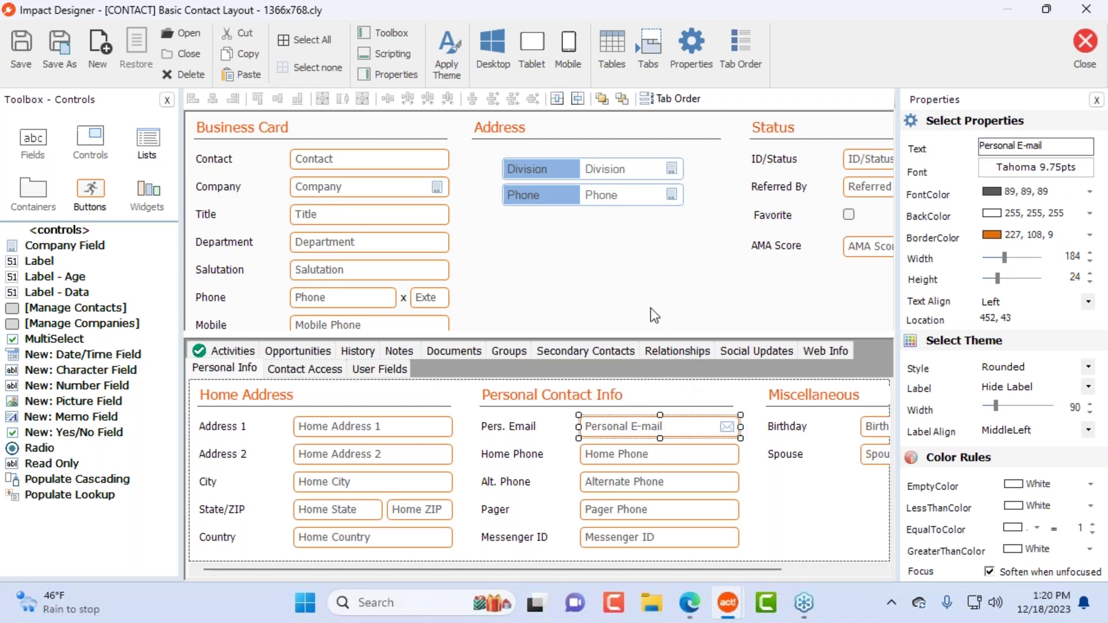
{"action": "left_click", "coordinate": [671, 200]}
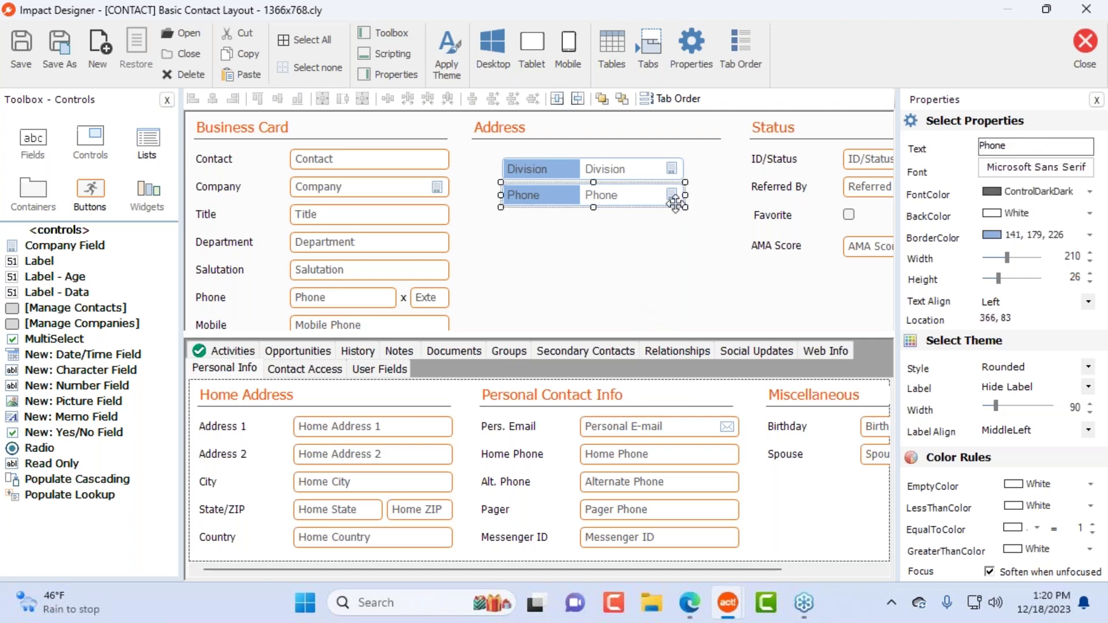
{"action": "left_click", "coordinate": [87, 252]}
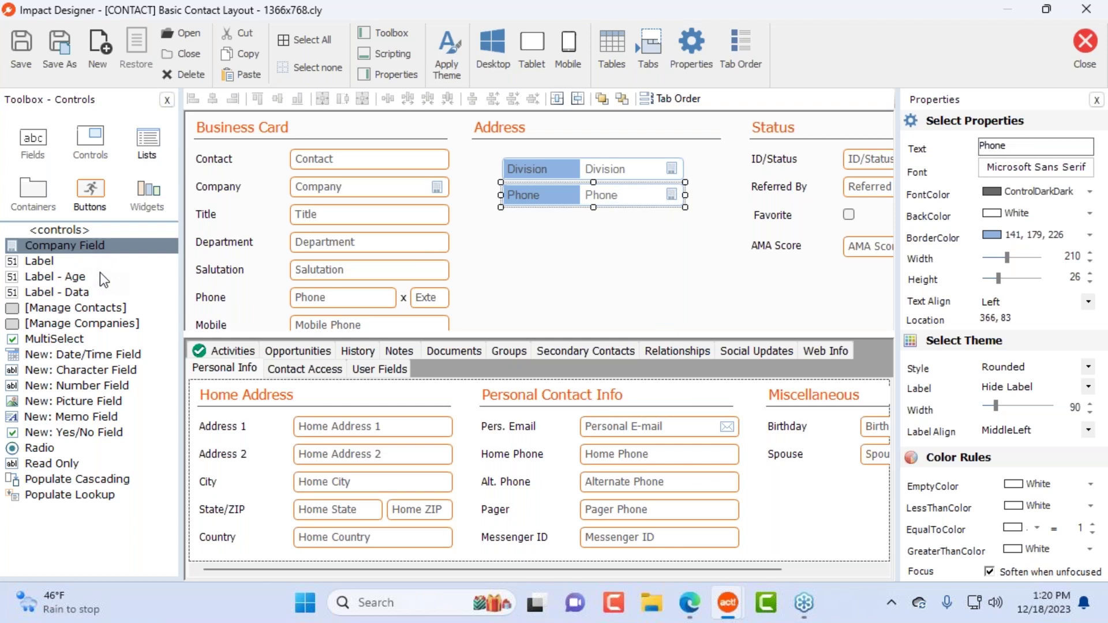
{"action": "left_click", "coordinate": [36, 278]}
Step: Place a Label - Age under Address showing days since Last E-mail, below Division and Phone
{"action": "left_click_drag", "start_coordinate": [24, 279], "coordinate": [576, 258]}
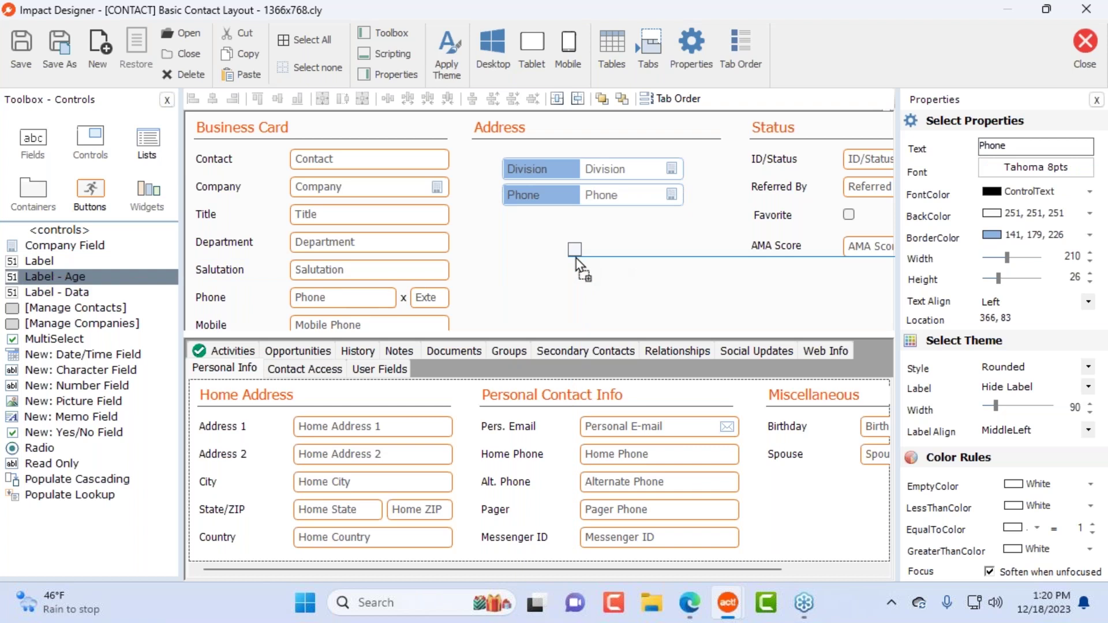
{"action": "left_click_drag", "start_coordinate": [576, 259], "coordinate": [576, 259]}
{"action": "left_click_drag", "start_coordinate": [565, 115], "coordinate": [832, 120]}
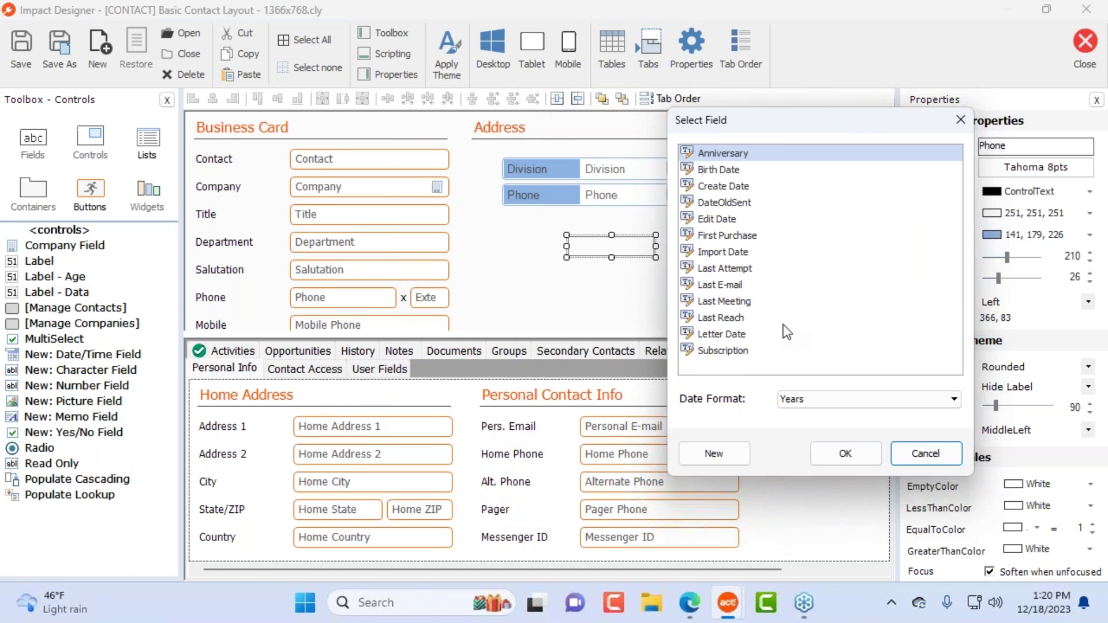
{"action": "left_click", "coordinate": [740, 286]}
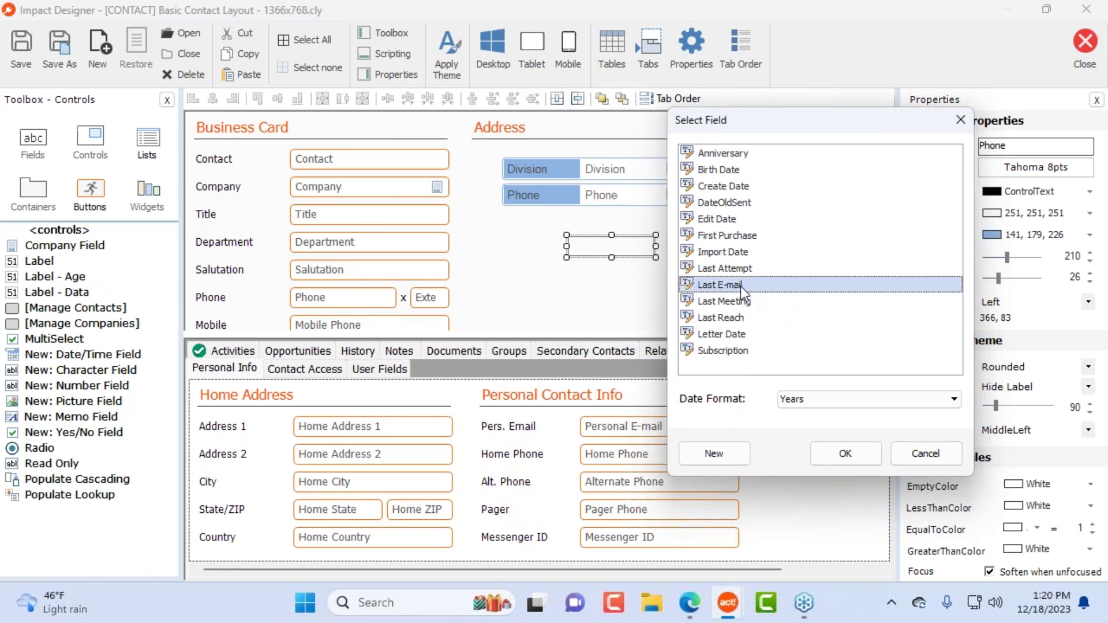
{"action": "left_click", "coordinate": [822, 399]}
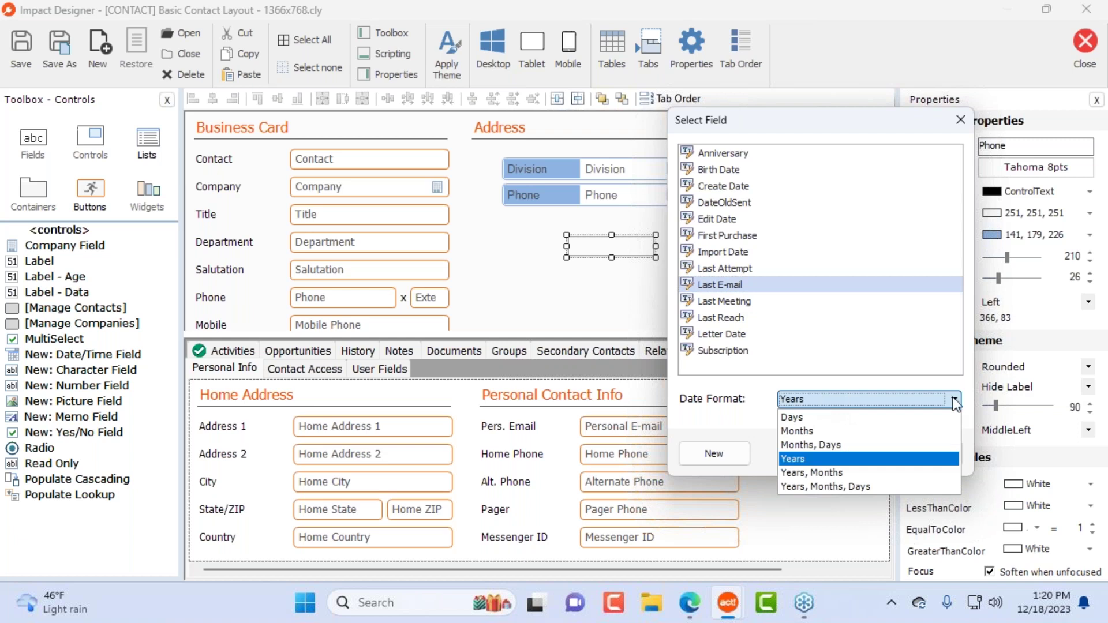
{"action": "left_click", "coordinate": [843, 417]}
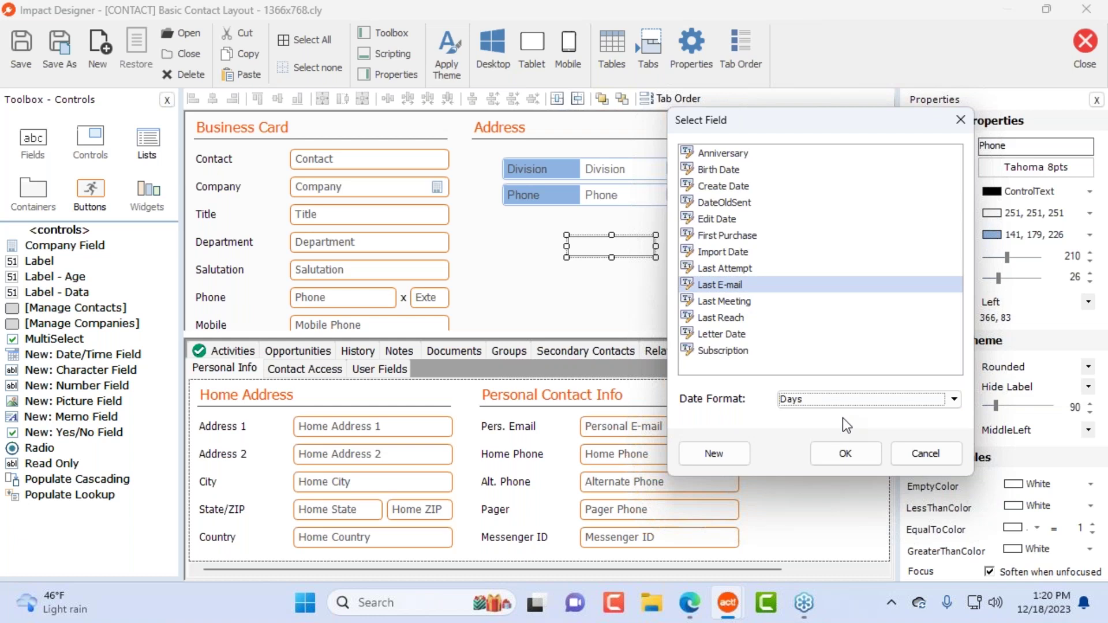
{"action": "left_click", "coordinate": [846, 402]}
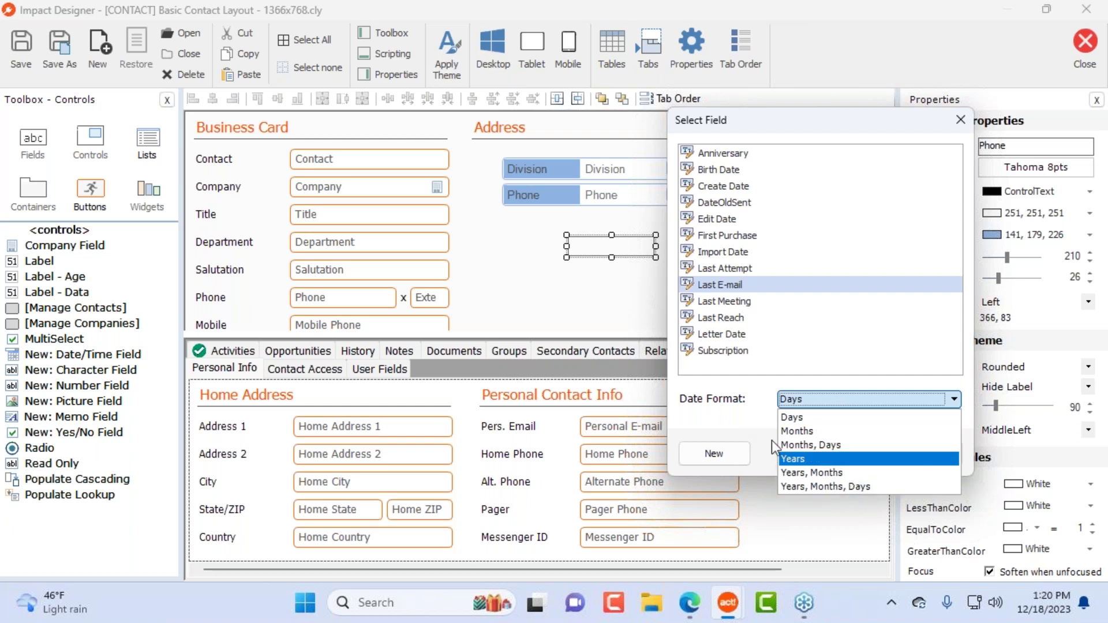
{"action": "left_click", "coordinate": [825, 418]}
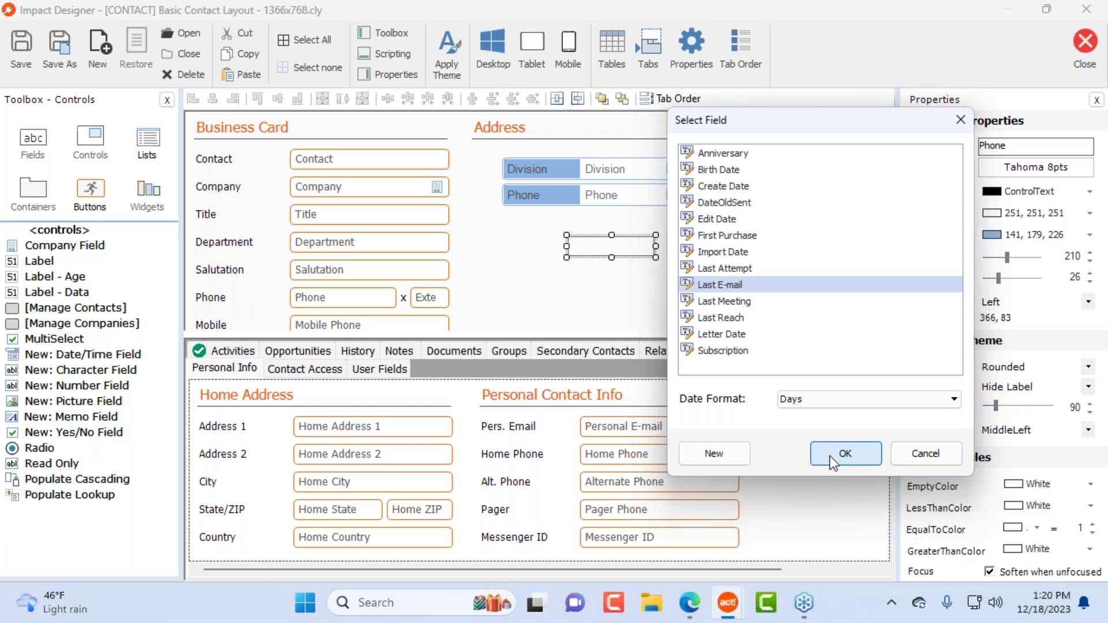
{"action": "left_click", "coordinate": [830, 456]}
{"action": "left_click_drag", "start_coordinate": [611, 246], "coordinate": [623, 242]}
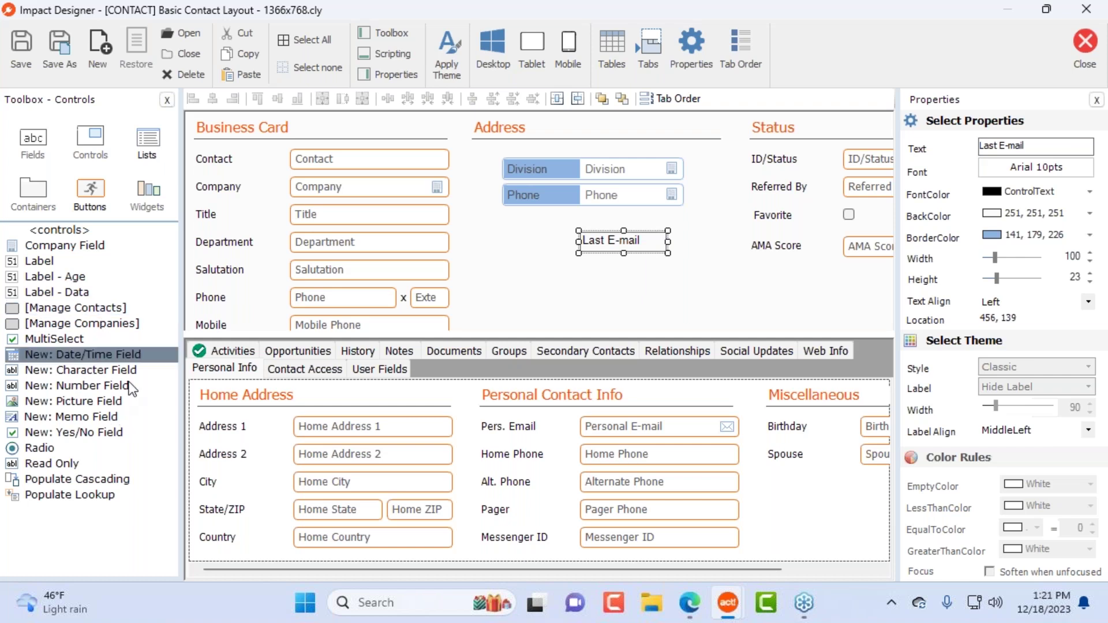
Step: Start a new picture field named 'New Fiel', then cancel it
{"action": "left_click_drag", "start_coordinate": [57, 404], "coordinate": [588, 285]}
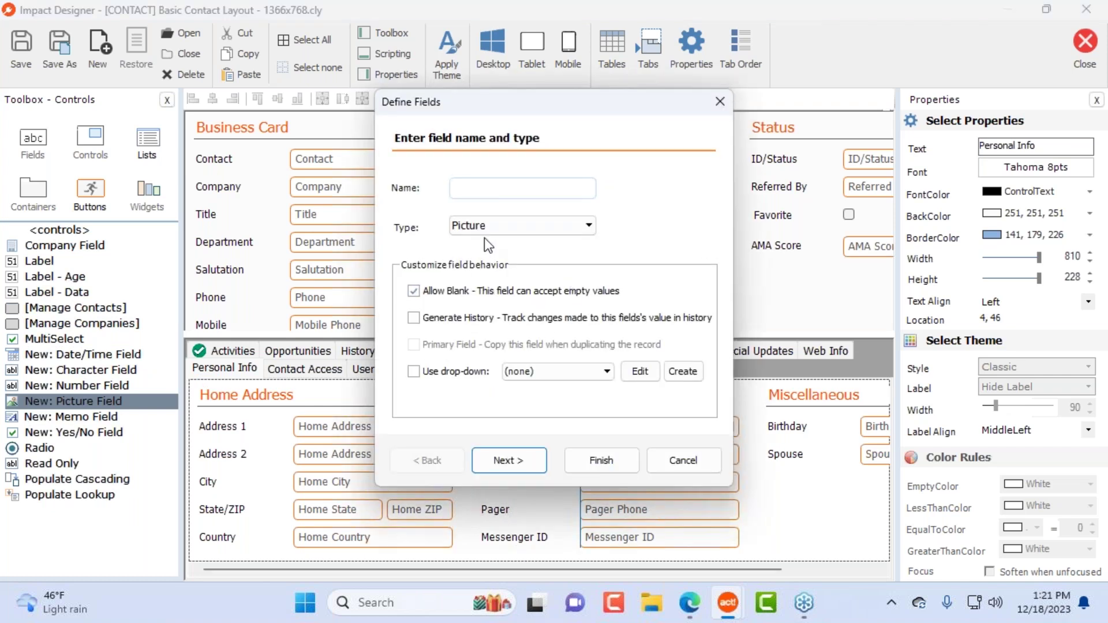
{"action": "left_click_drag", "start_coordinate": [615, 109], "coordinate": [1041, 101]}
{"action": "left_click_drag", "start_coordinate": [910, 109], "coordinate": [609, 125]}
{"action": "left_click", "coordinate": [617, 204]}
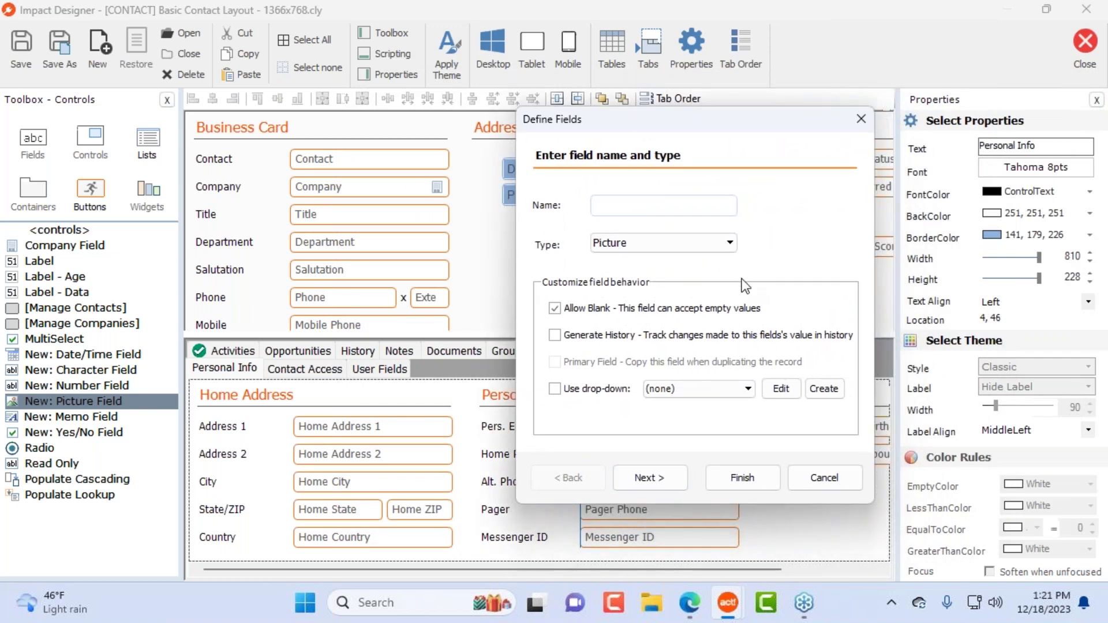
{"action": "type", "text": "New Field"}
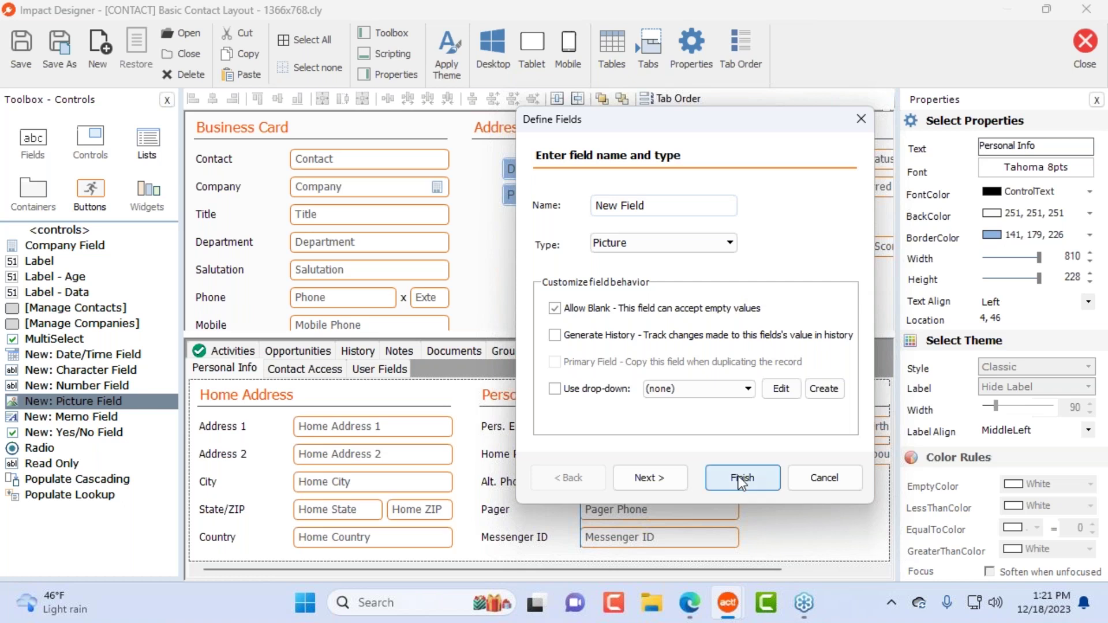
{"action": "left_click", "coordinate": [825, 478]}
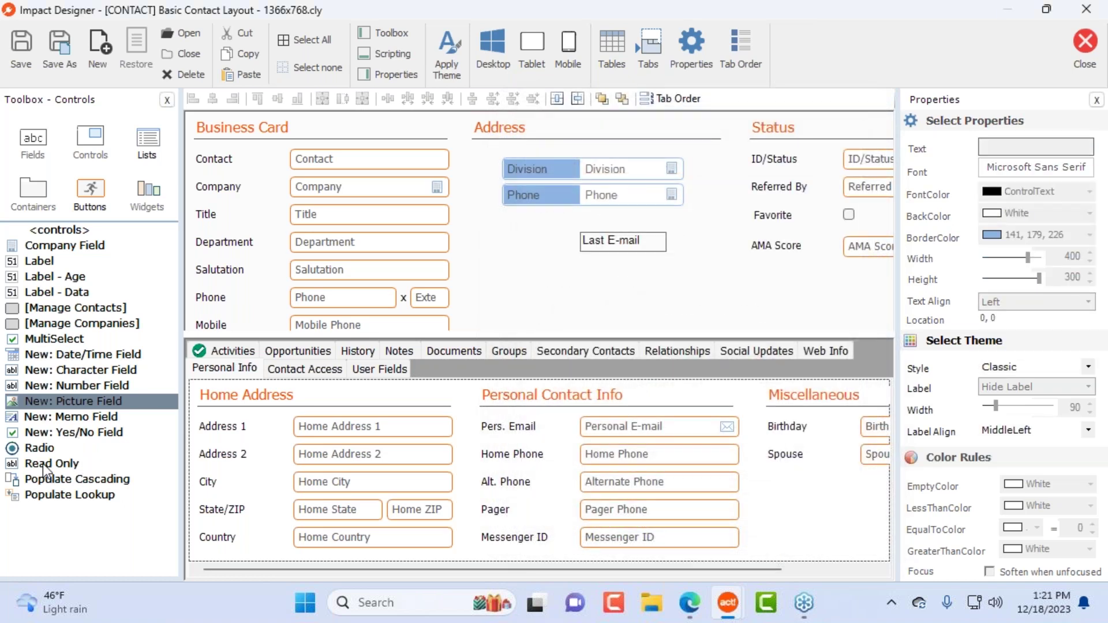
Step: Close the designer without saving and reopen the Basic Contact Layout in Impact Contact
{"action": "left_click", "coordinate": [52, 448]}
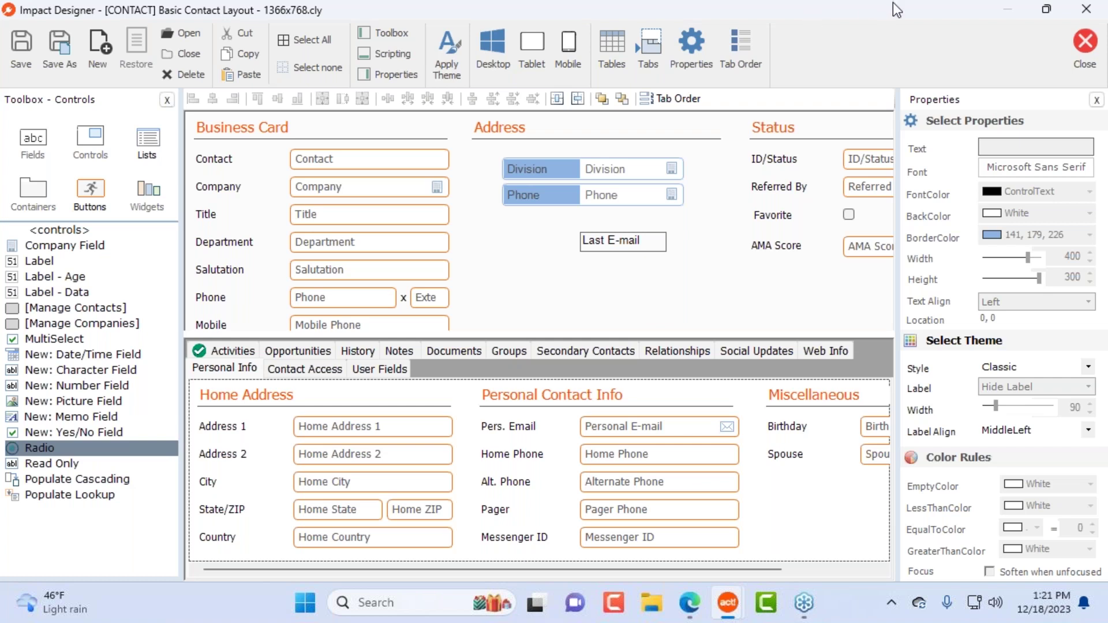
{"action": "left_click", "coordinate": [1086, 9]}
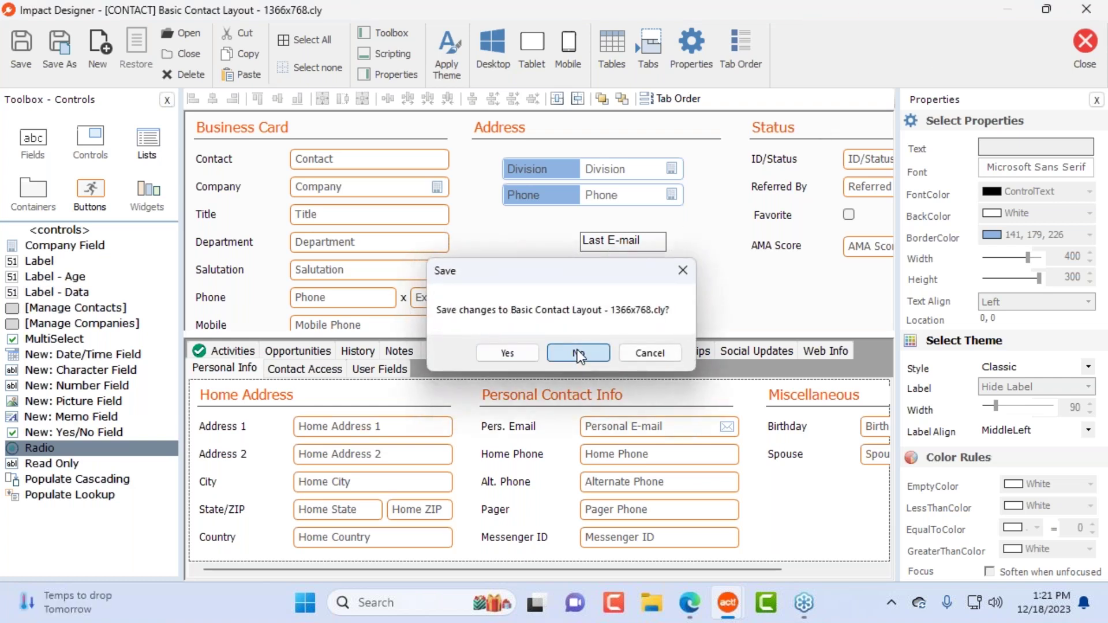
{"action": "left_click", "coordinate": [579, 351]}
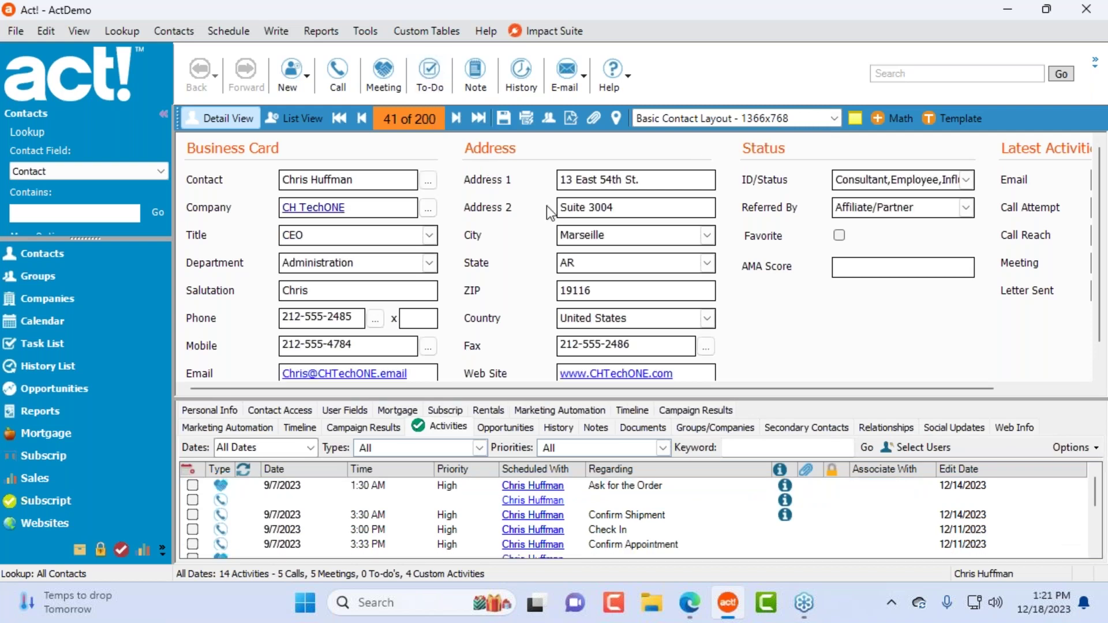
{"action": "left_click", "coordinate": [365, 31]}
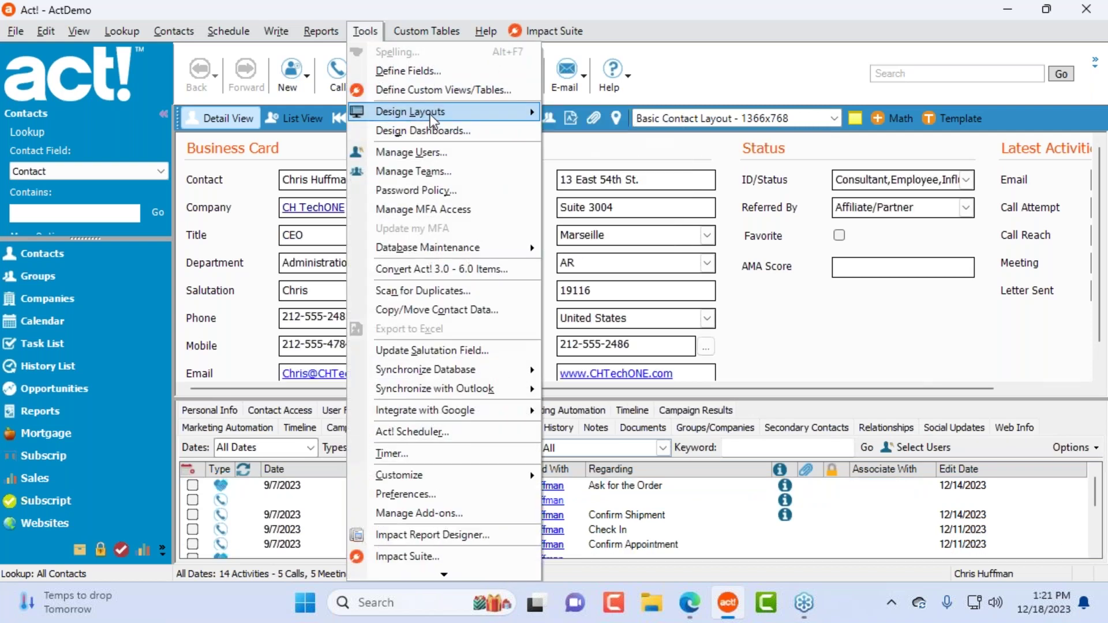
{"action": "mouse_move", "coordinate": [432, 120]}
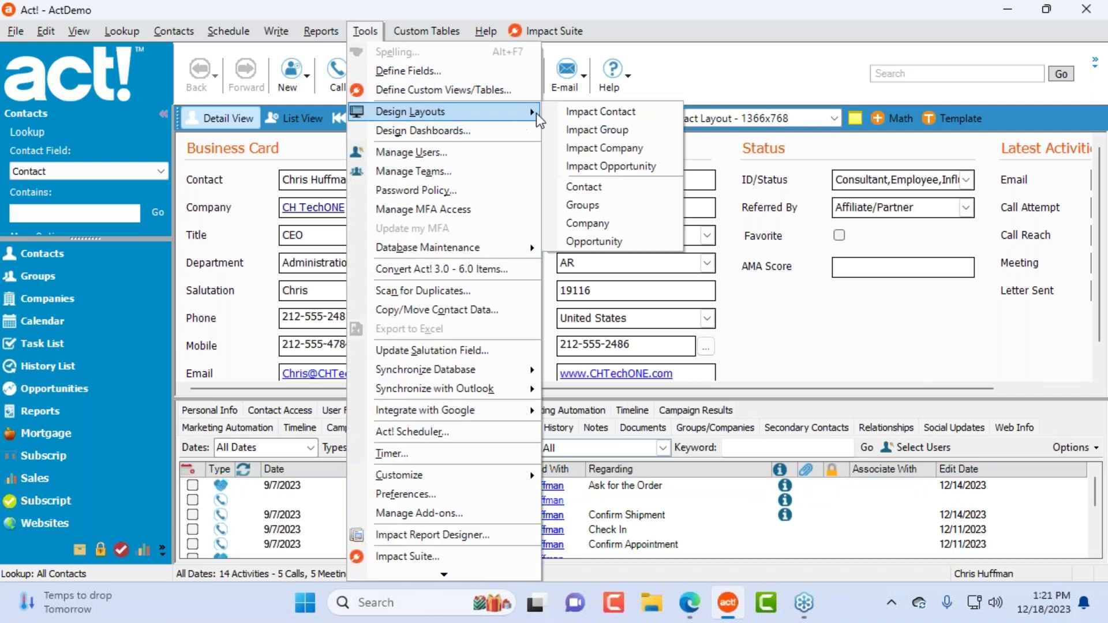
{"action": "left_click", "coordinate": [608, 116]}
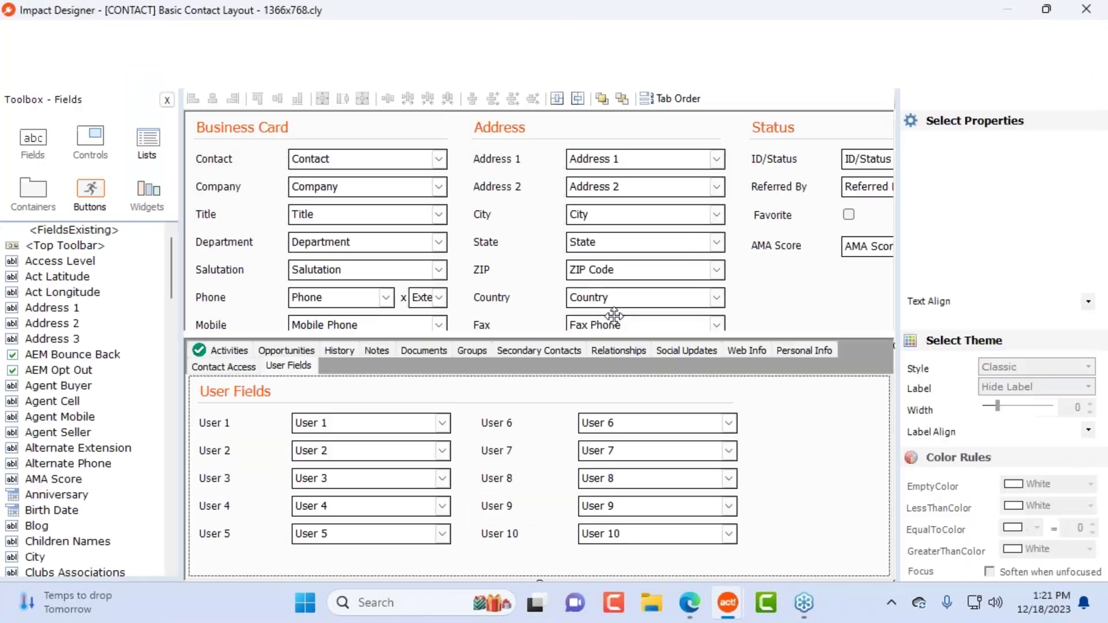
Step: Move the tabs lower and delete the 17 Address controls including Last Results
{"action": "left_click", "coordinate": [815, 334]}
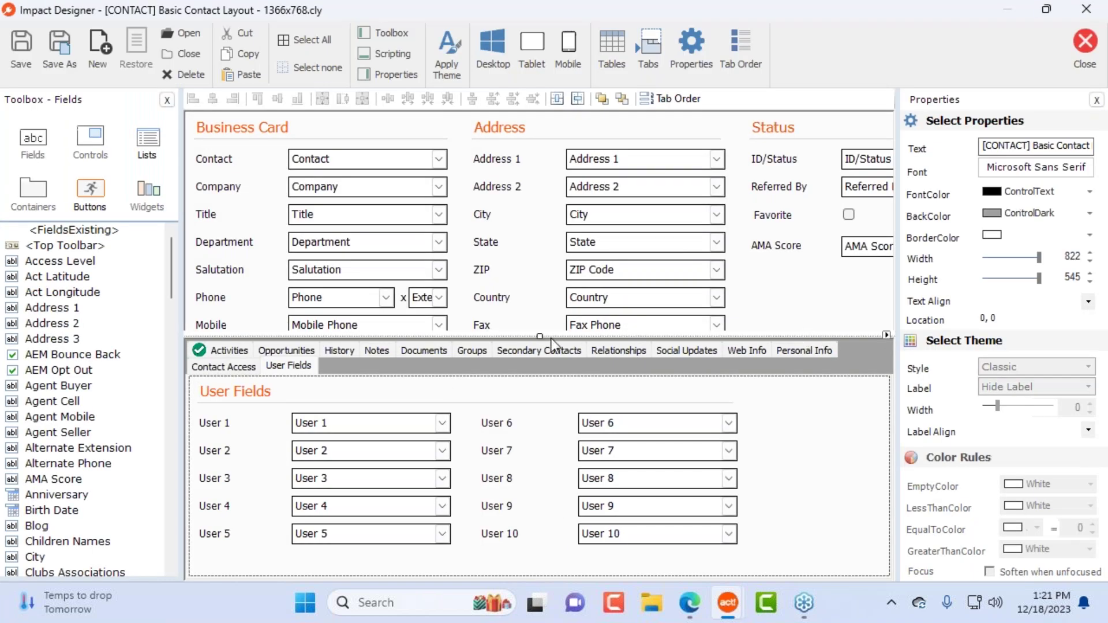
{"action": "left_click_drag", "start_coordinate": [540, 338], "coordinate": [544, 476]}
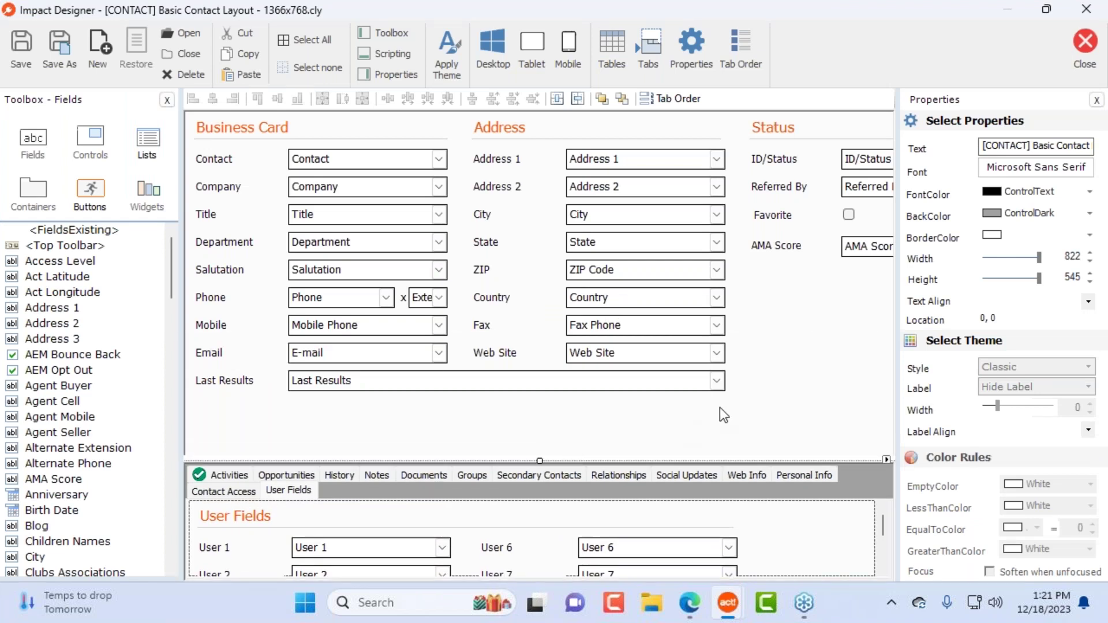
{"action": "left_click", "coordinate": [523, 179]}
{"action": "left_click_drag", "start_coordinate": [478, 145], "coordinate": [729, 417]}
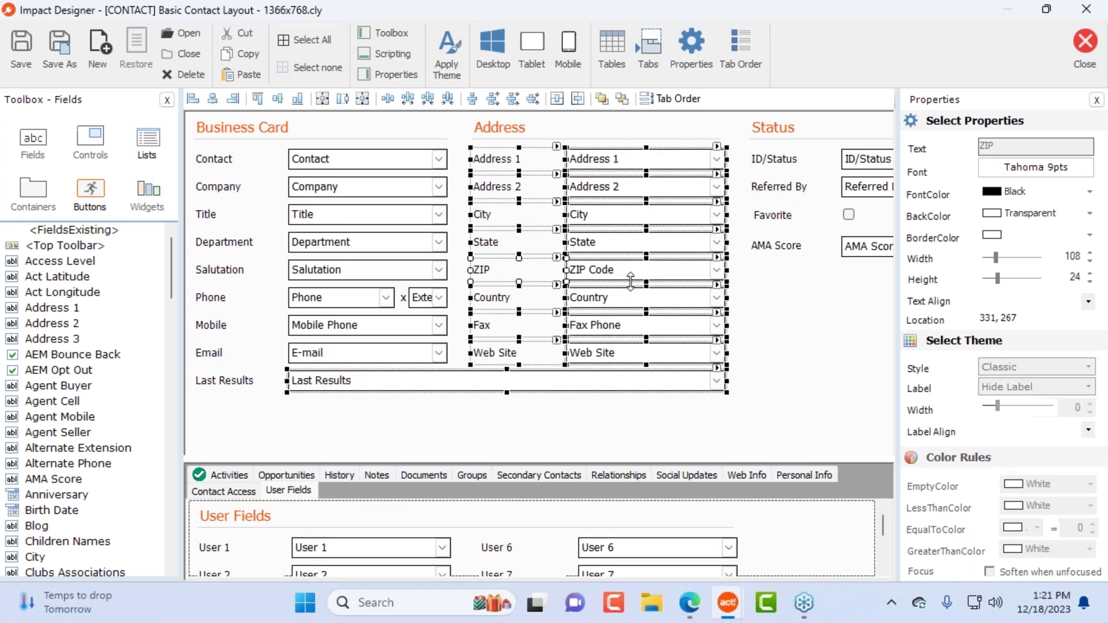
{"action": "key", "text": "Delete"}
{"action": "left_click", "coordinate": [601, 362]}
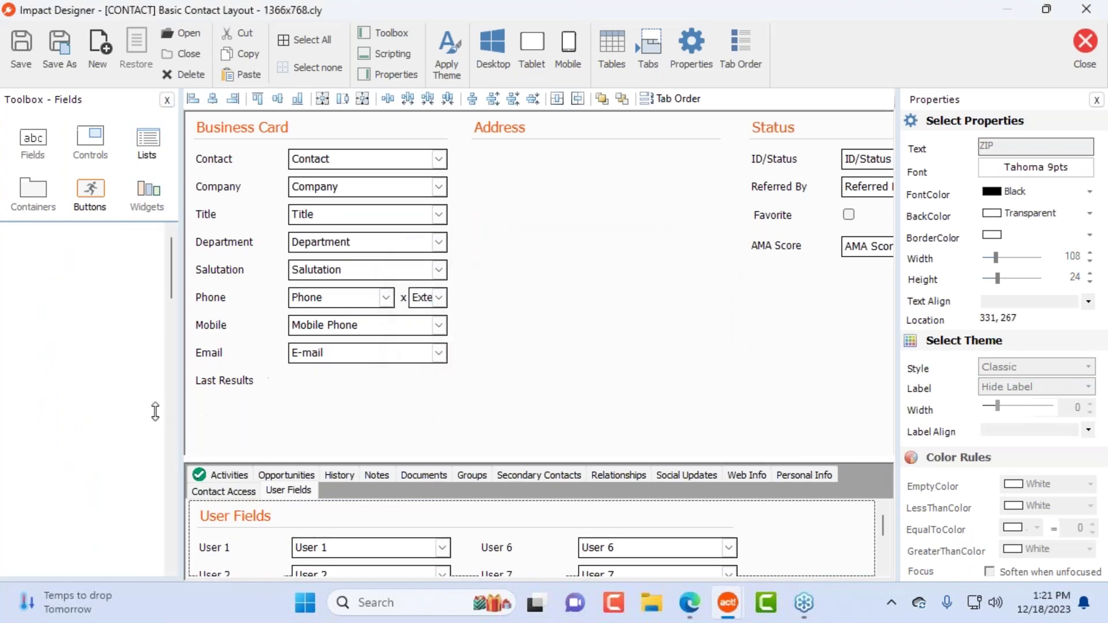
{"action": "left_click", "coordinate": [104, 142]}
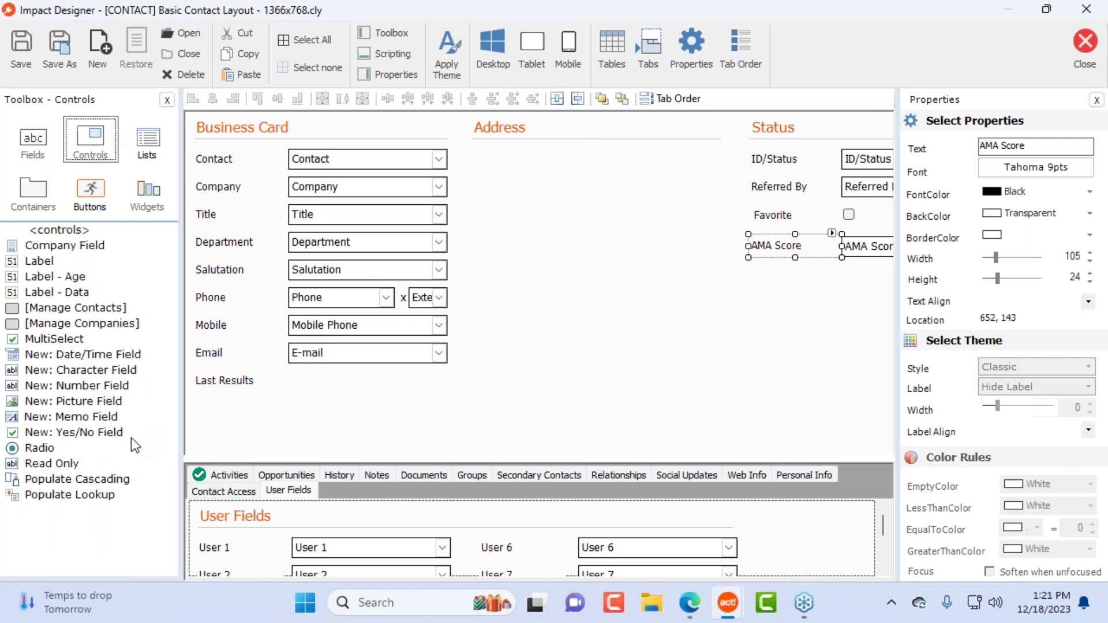
Step: Drop a radio group bound to Number4Colors into the empty Address area
{"action": "left_click_drag", "start_coordinate": [40, 445], "coordinate": [499, 177]}
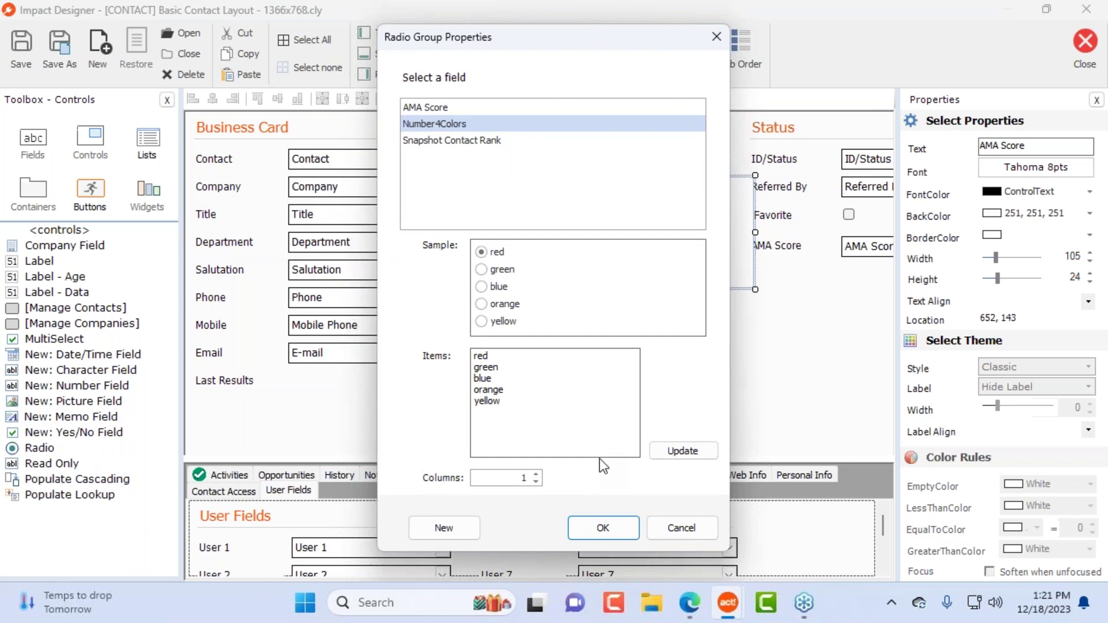
{"action": "left_click_drag", "start_coordinate": [569, 36], "coordinate": [794, 105]}
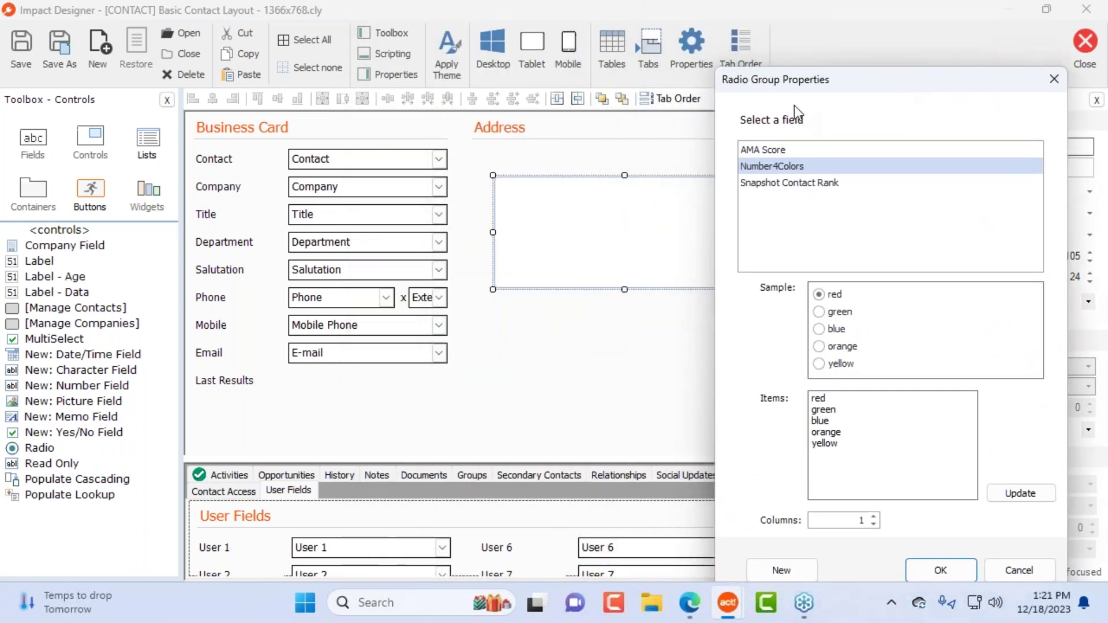
{"action": "left_click_drag", "start_coordinate": [870, 83], "coordinate": [665, 17]}
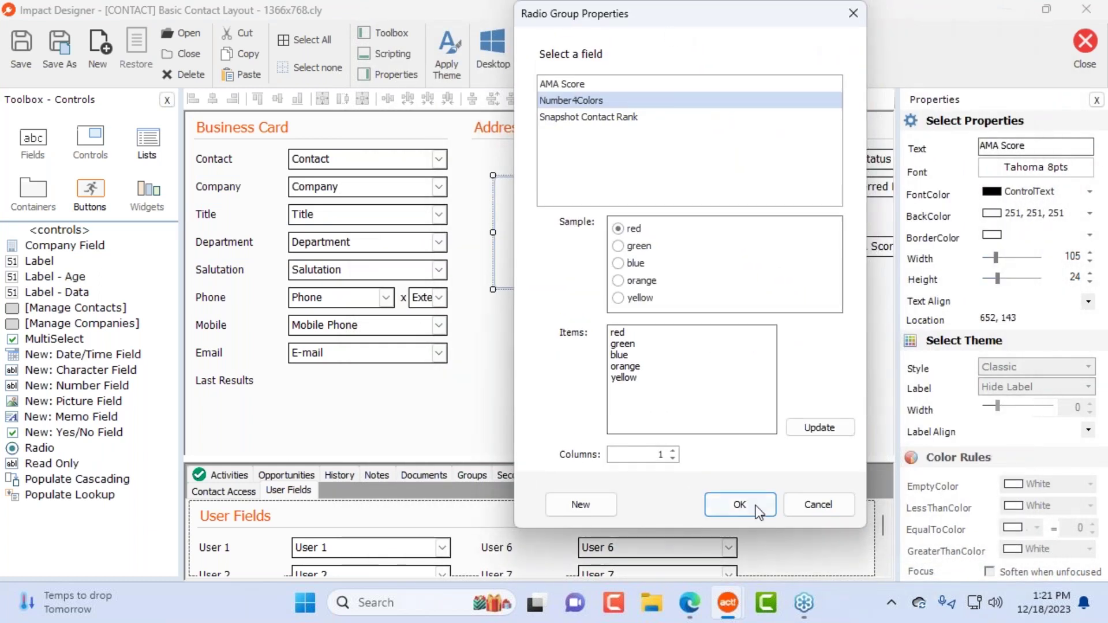
{"action": "left_click", "coordinate": [749, 498]}
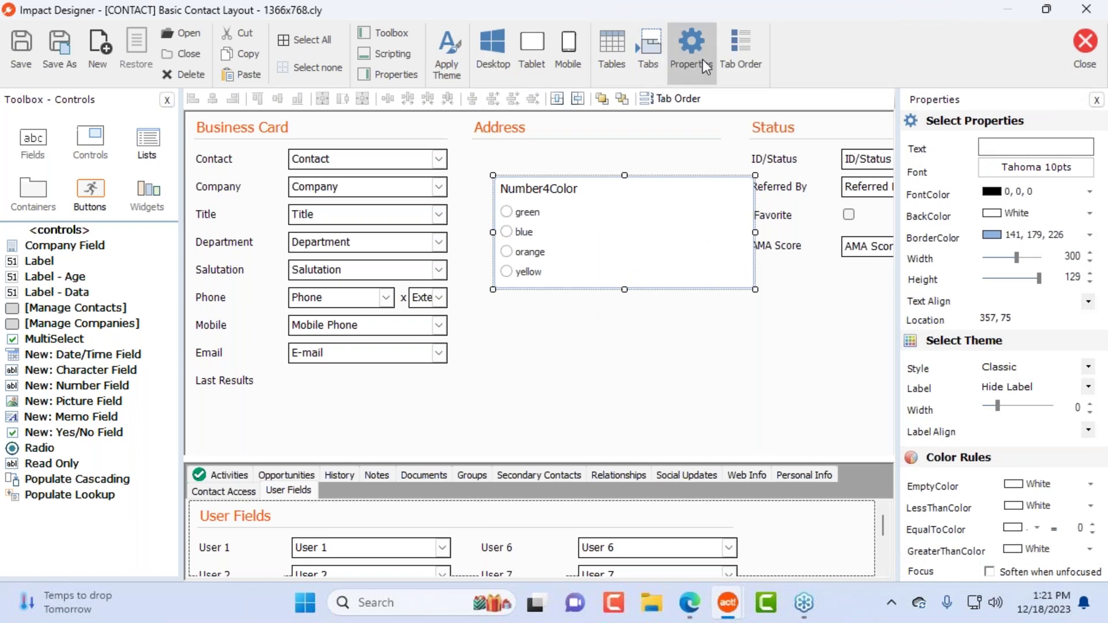
Step: Bind the radio group to Number4Colors and add Purple to its item list
{"action": "left_click", "coordinate": [690, 50]}
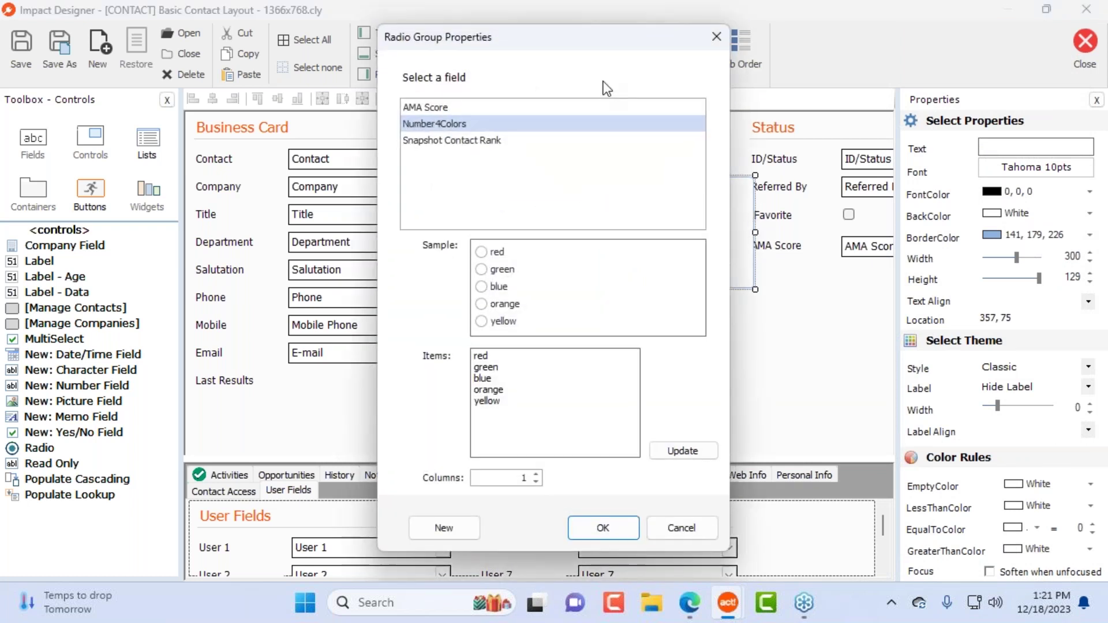
{"action": "left_click_drag", "start_coordinate": [604, 34], "coordinate": [798, 107]}
{"action": "left_click", "coordinate": [661, 202]}
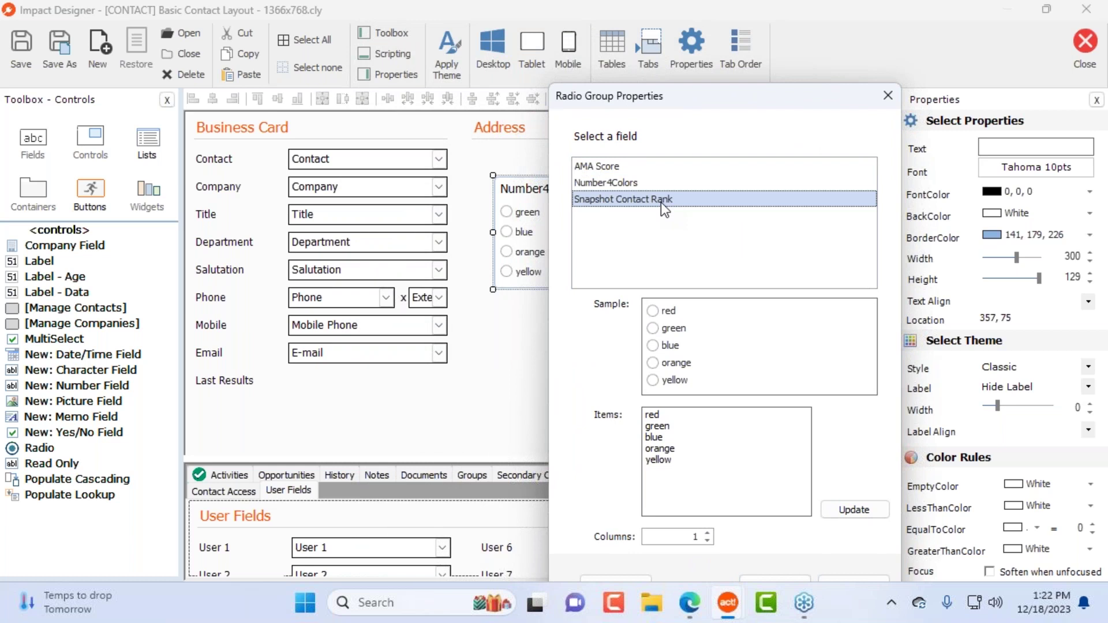
{"action": "left_click_drag", "start_coordinate": [677, 100], "coordinate": [741, 75]}
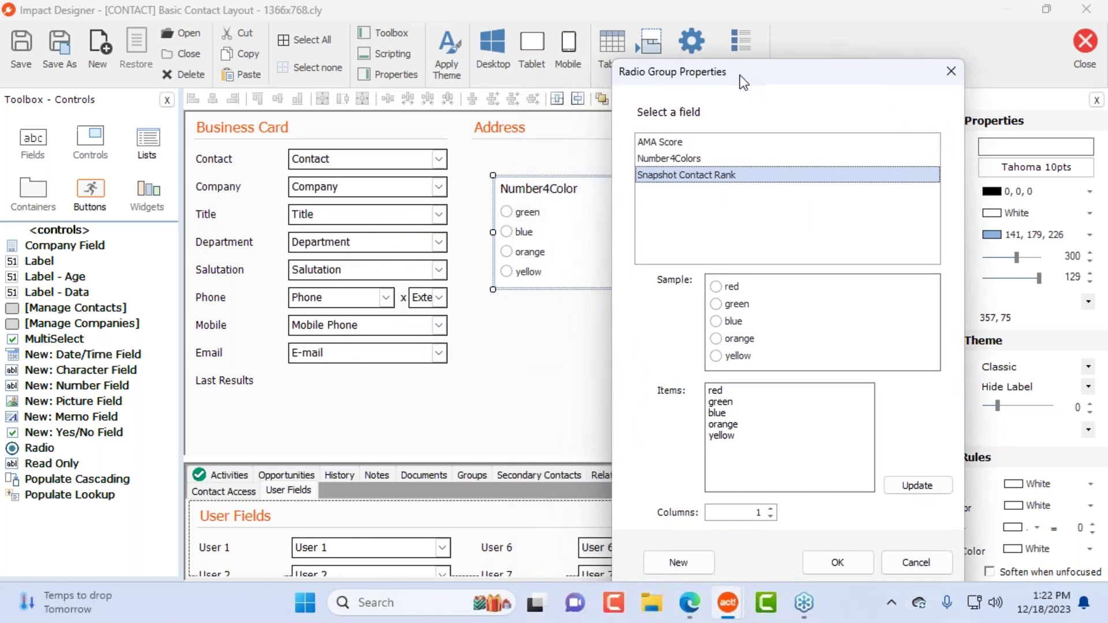
{"action": "left_click", "coordinate": [702, 145]}
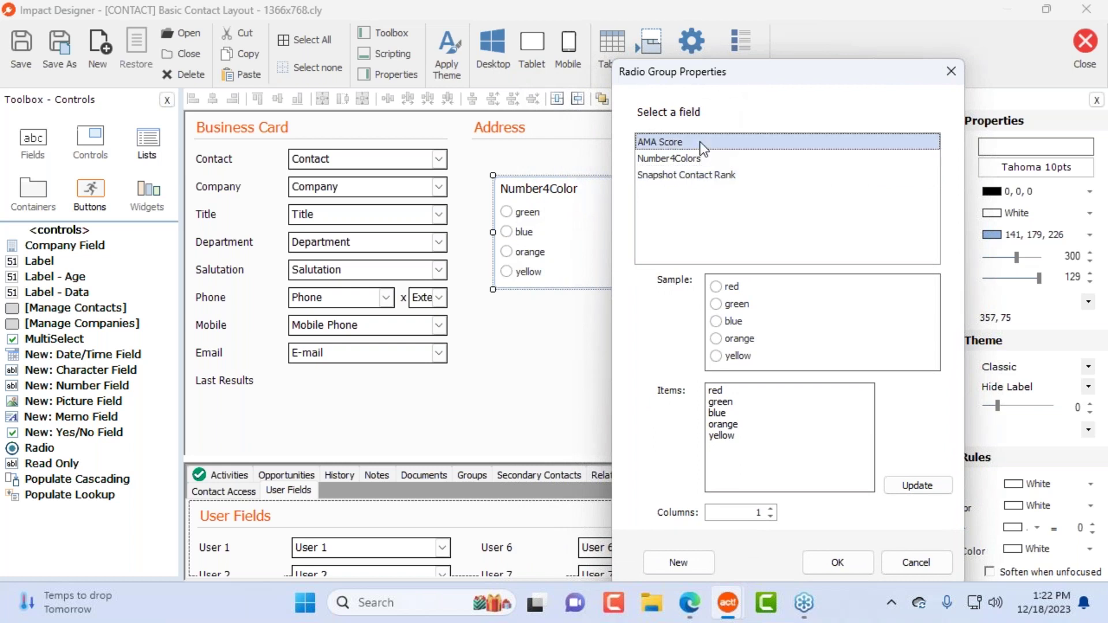
{"action": "left_click", "coordinate": [699, 159]}
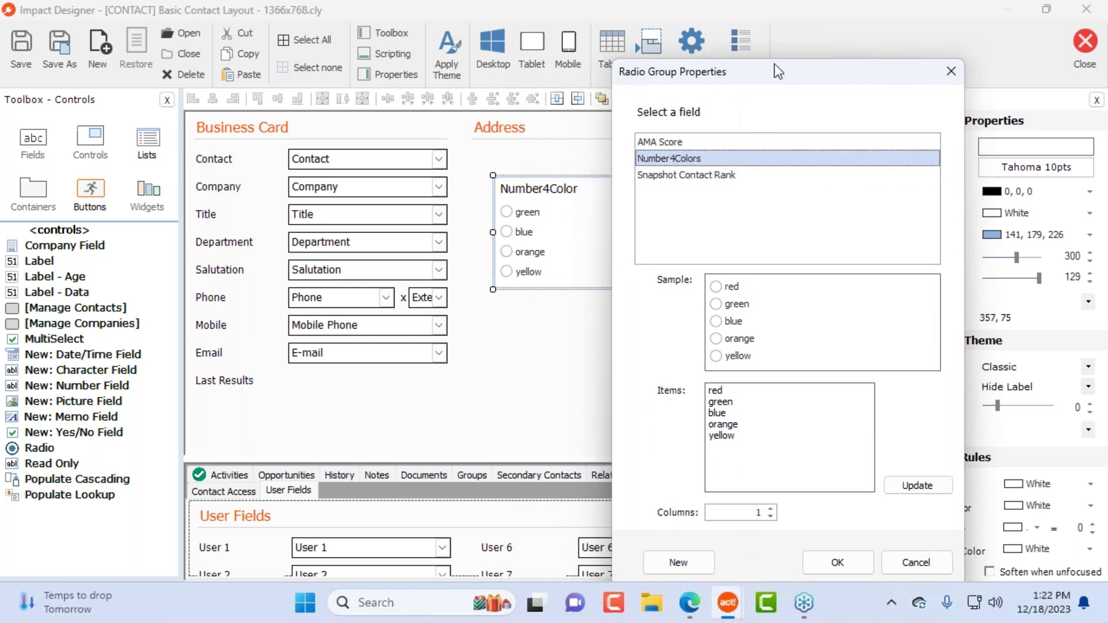
{"action": "left_click_drag", "start_coordinate": [779, 86], "coordinate": [750, 36]}
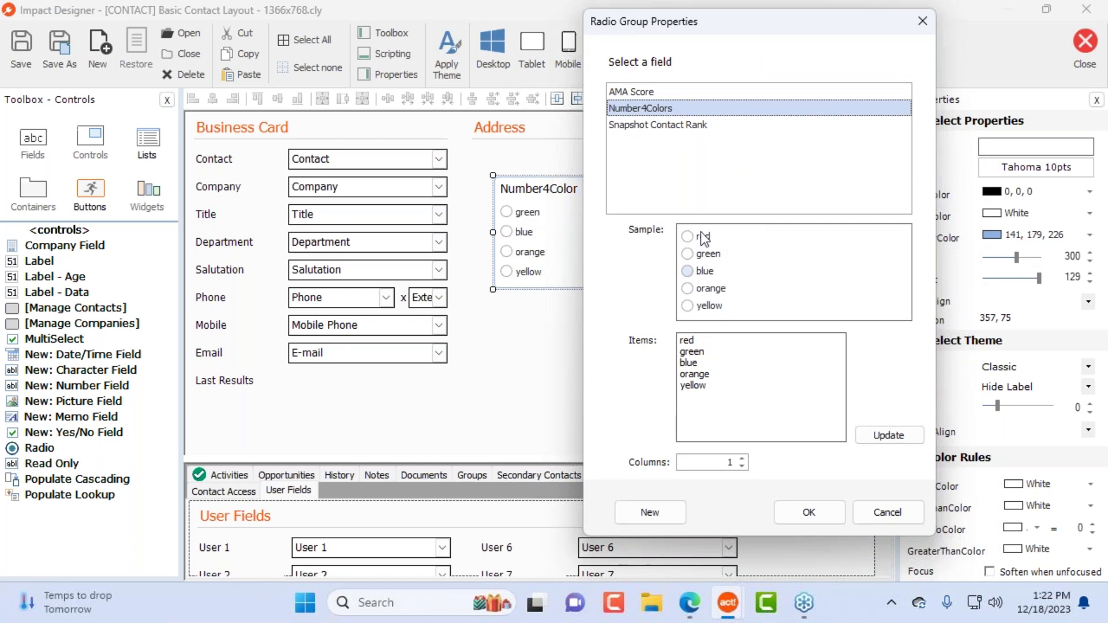
{"action": "left_click", "coordinate": [722, 386]}
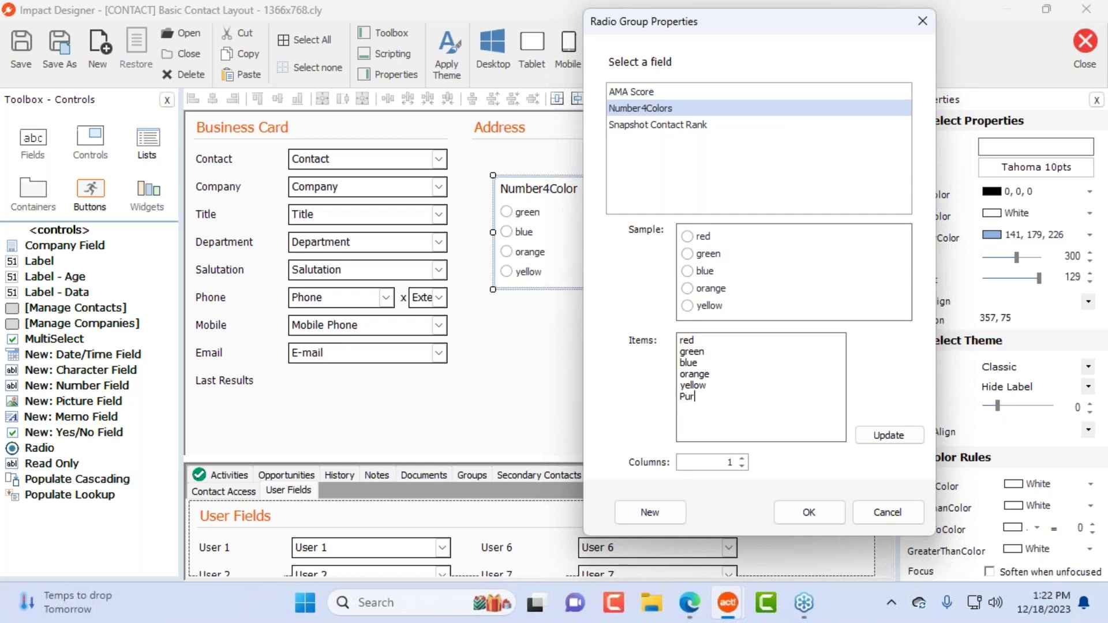
{"action": "left_click", "coordinate": [754, 346]}
{"action": "key", "text": "shift+Down"}
{"action": "key", "text": "Down"}
{"action": "left_click", "coordinate": [896, 438]}
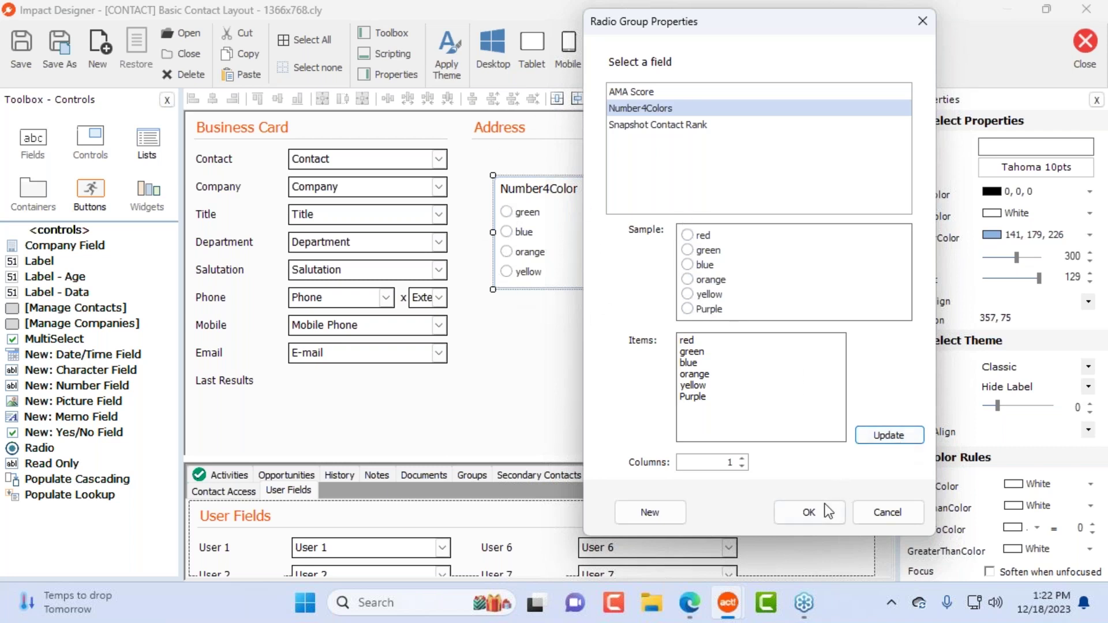
{"action": "left_click", "coordinate": [794, 508]}
Step: Widen the Number4Color group to 257 and set it to 3 columns
{"action": "left_click_drag", "start_coordinate": [754, 291], "coordinate": [590, 345]}
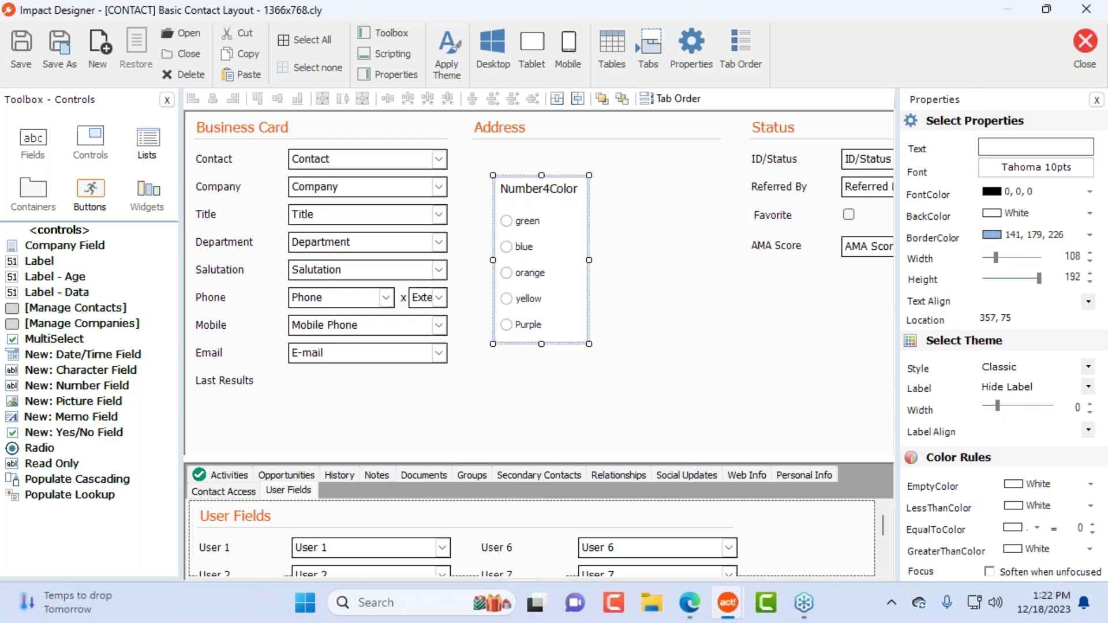
{"action": "left_click_drag", "start_coordinate": [589, 259], "coordinate": [718, 260]}
{"action": "left_click", "coordinate": [692, 41]}
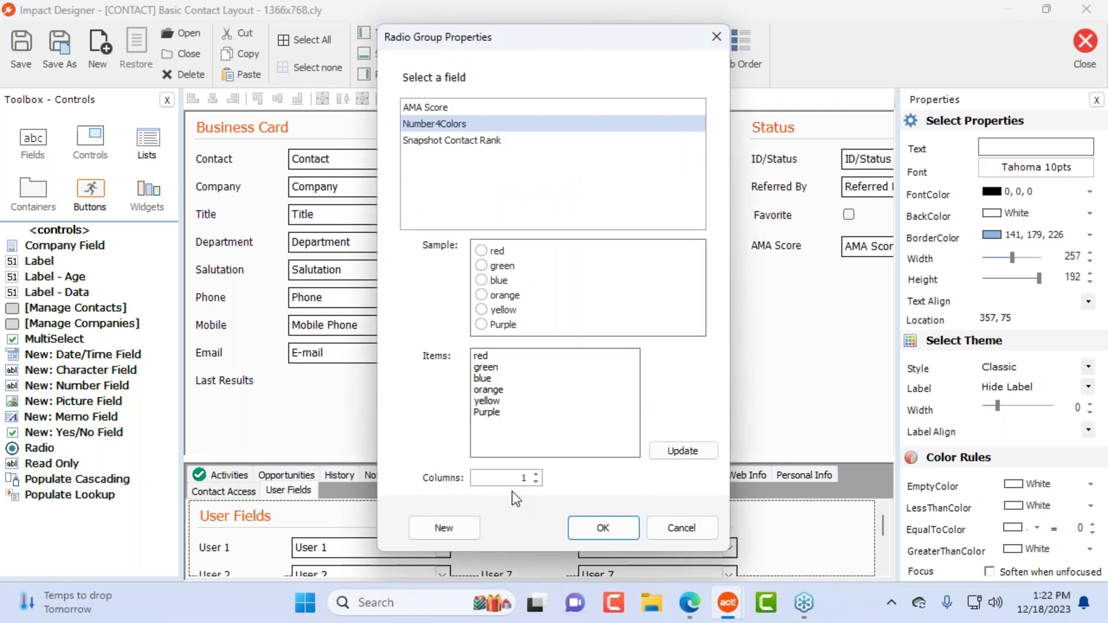
{"action": "left_click", "coordinate": [536, 475]}
{"action": "left_click", "coordinate": [536, 474]}
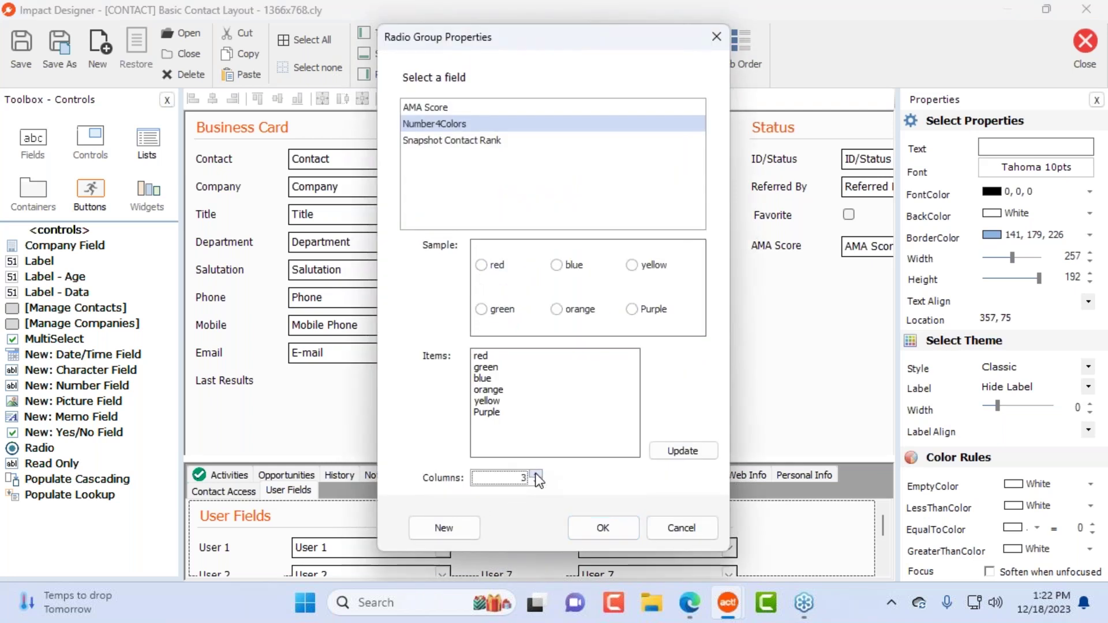
{"action": "left_click", "coordinate": [618, 538]}
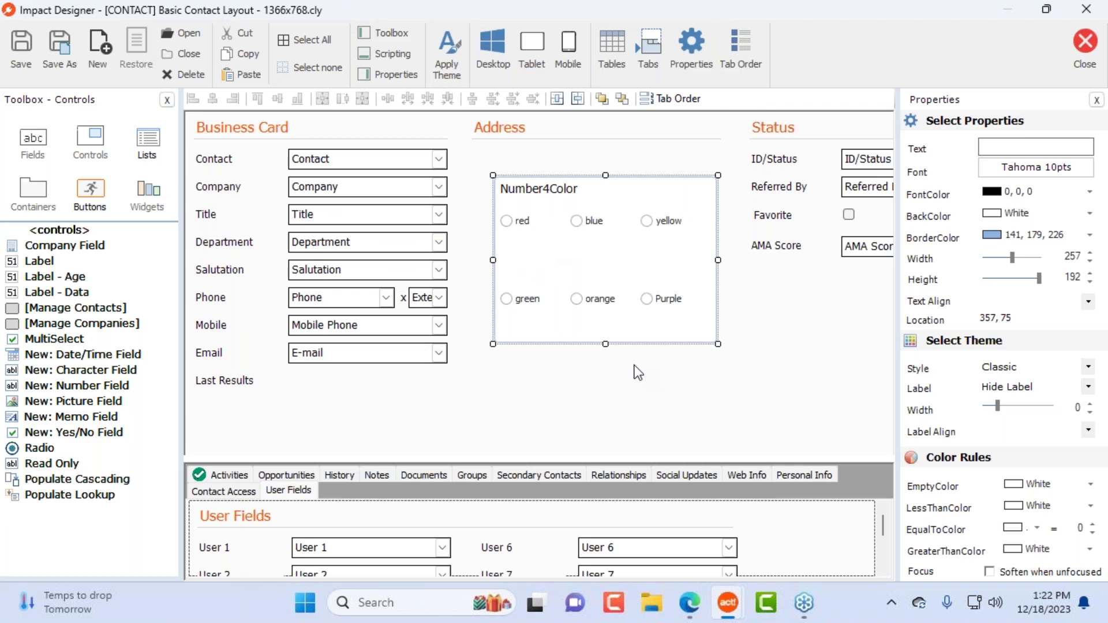
Step: Shorten the Number4Color radio group and move it to 331,43 under the Address heading
{"action": "left_click_drag", "start_coordinate": [606, 347], "coordinate": [606, 242]}
{"action": "left_click_drag", "start_coordinate": [594, 203], "coordinate": [611, 243]}
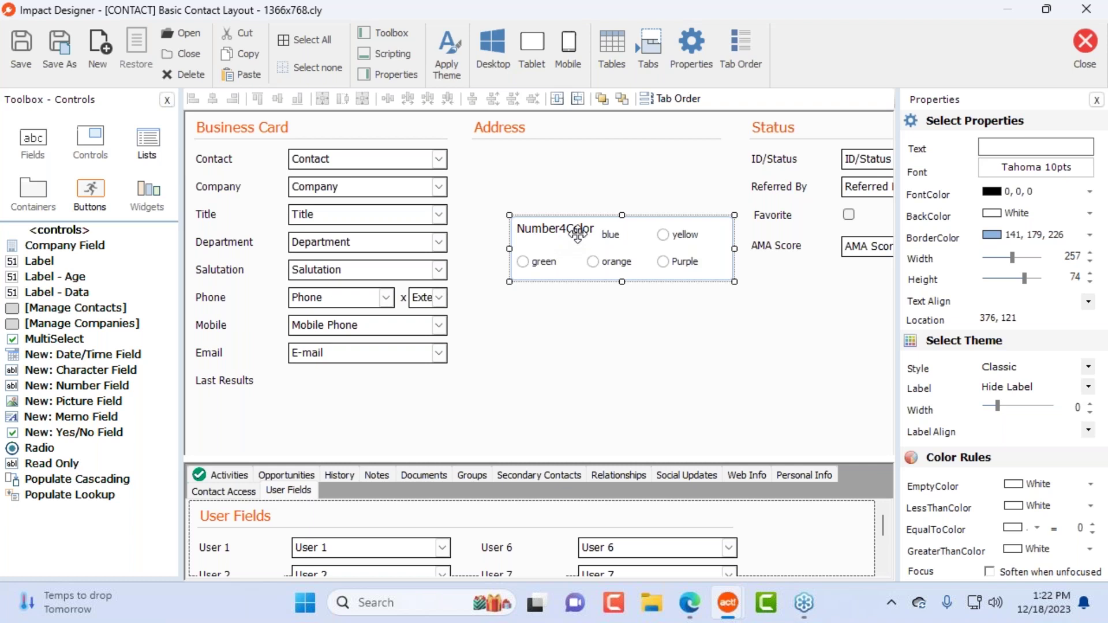
{"action": "left_click_drag", "start_coordinate": [618, 259], "coordinate": [576, 177]}
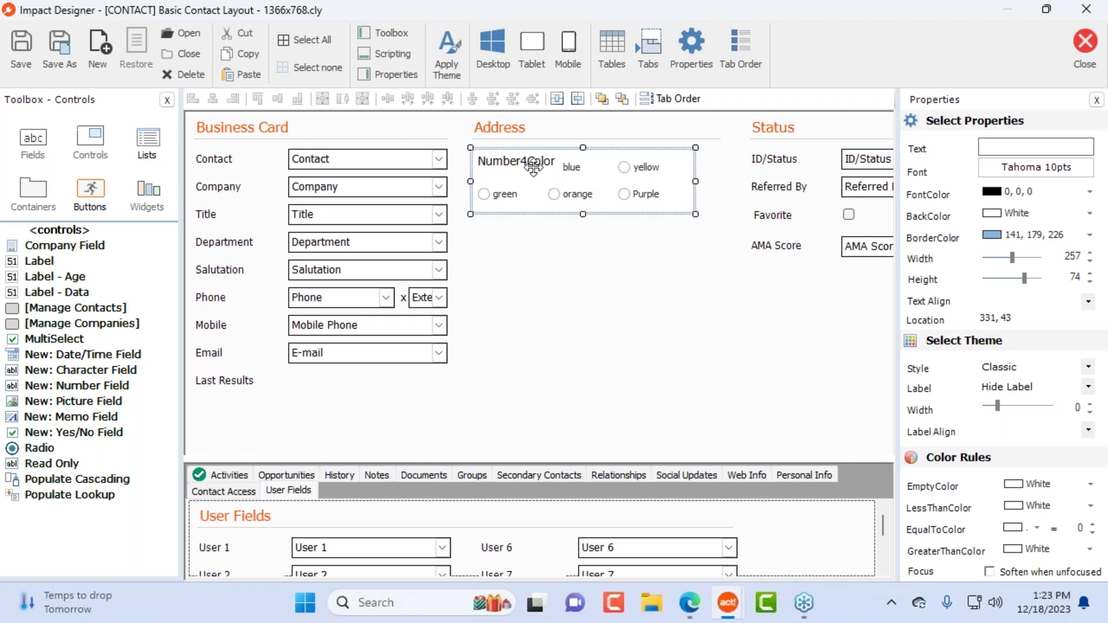
{"action": "left_click", "coordinate": [573, 340]}
{"action": "left_click", "coordinate": [584, 178]}
{"action": "left_click", "coordinate": [59, 465]}
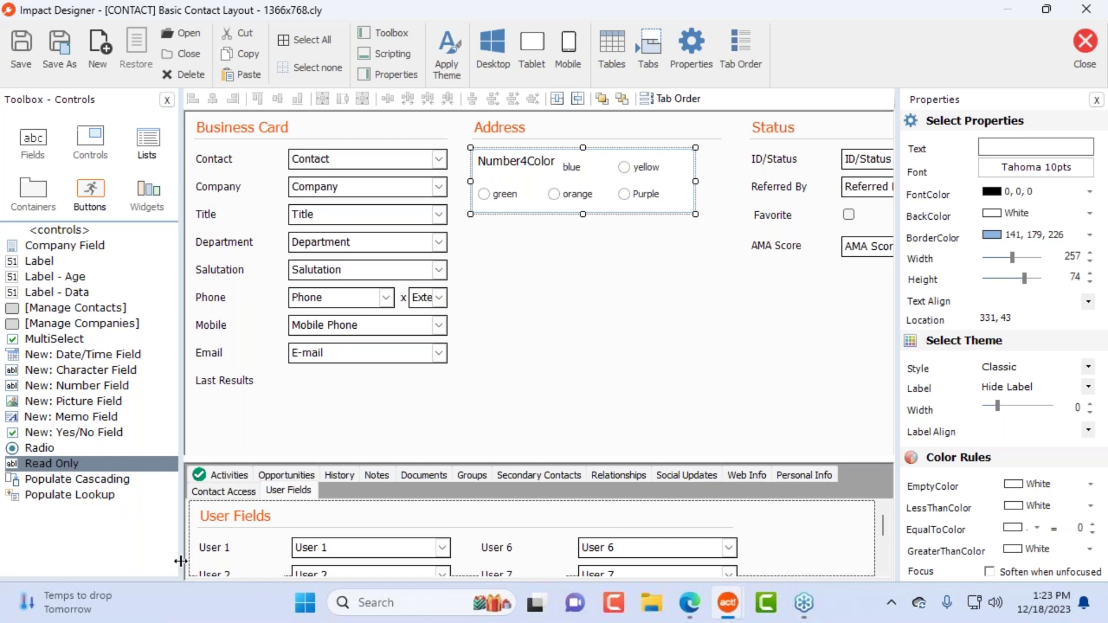
{"action": "left_click_drag", "start_coordinate": [81, 469], "coordinate": [632, 319]}
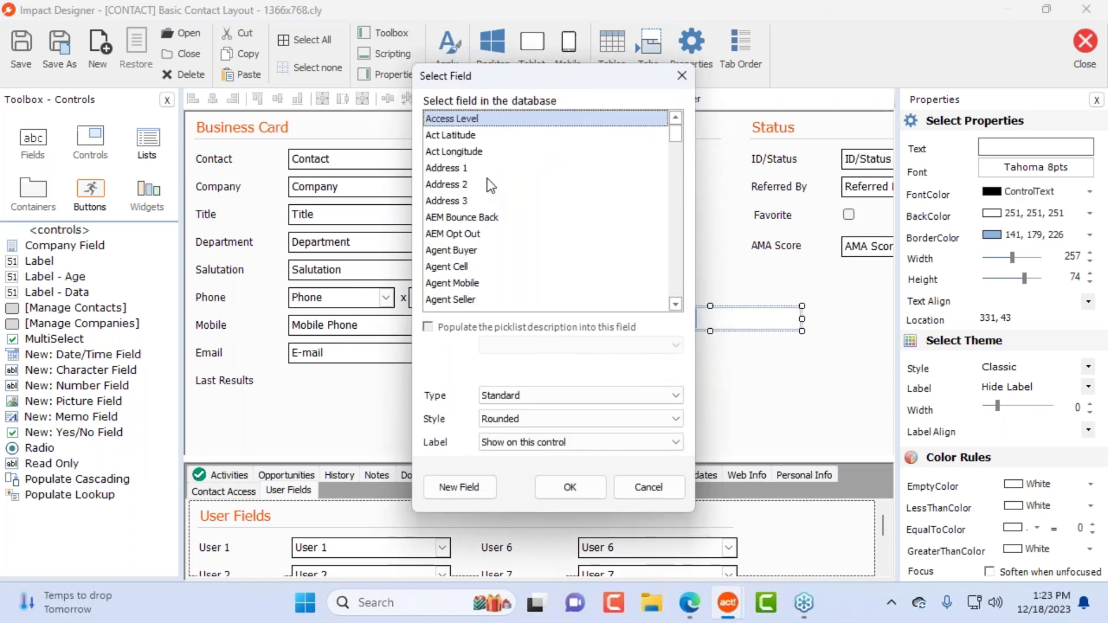
{"action": "left_click", "coordinate": [490, 168]}
{"action": "left_click", "coordinate": [576, 487]}
{"action": "left_click_drag", "start_coordinate": [693, 320], "coordinate": [556, 276]}
{"action": "key", "text": "Delete"}
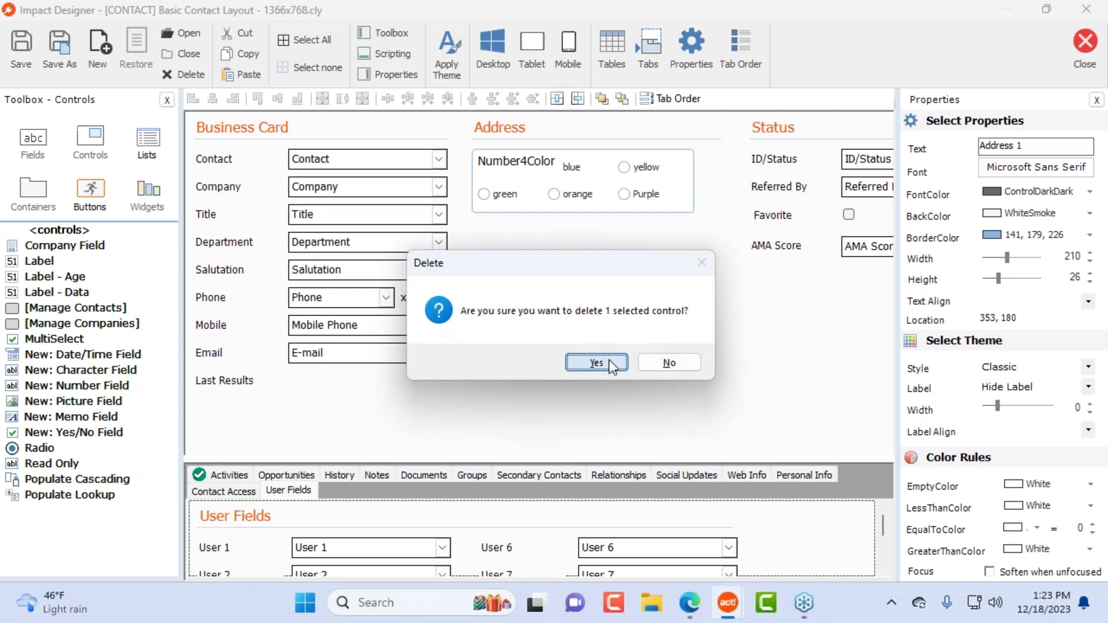
{"action": "left_click", "coordinate": [597, 362]}
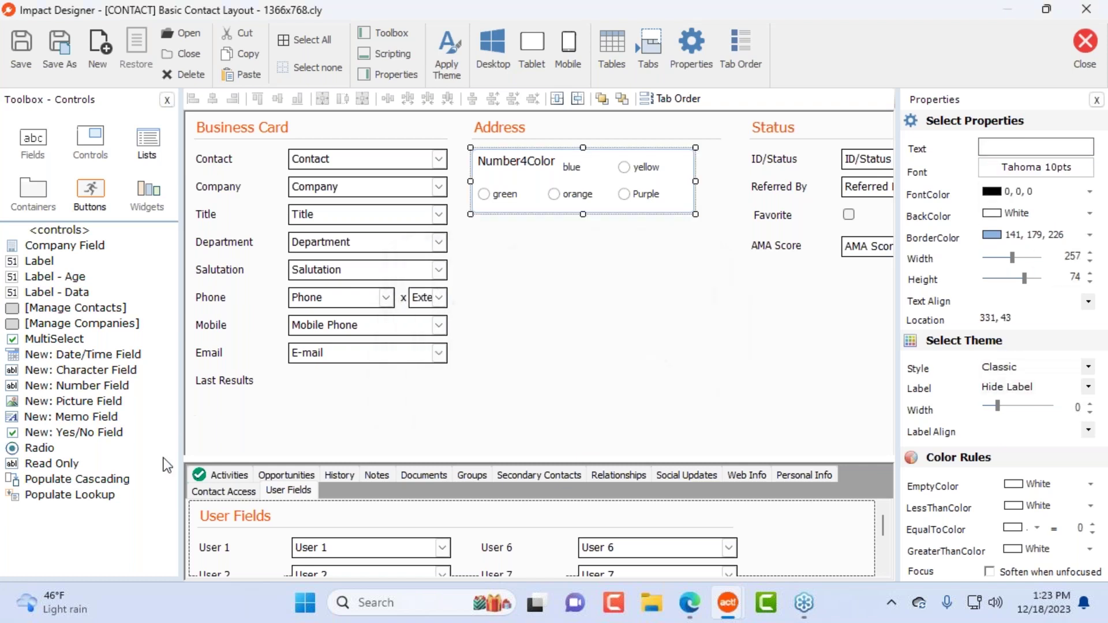
Step: Add a Populate Cascading control on the SUBSCRIPTION table, then cancel the Cascade editor unset
{"action": "left_click", "coordinate": [94, 483]}
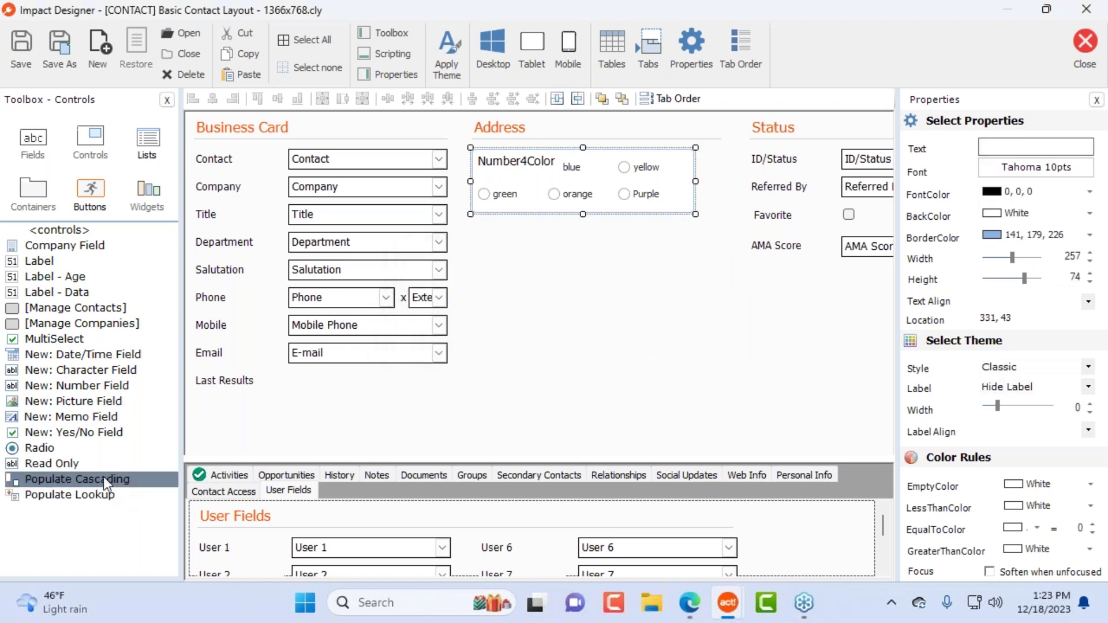
{"action": "left_click_drag", "start_coordinate": [102, 477], "coordinate": [529, 300]}
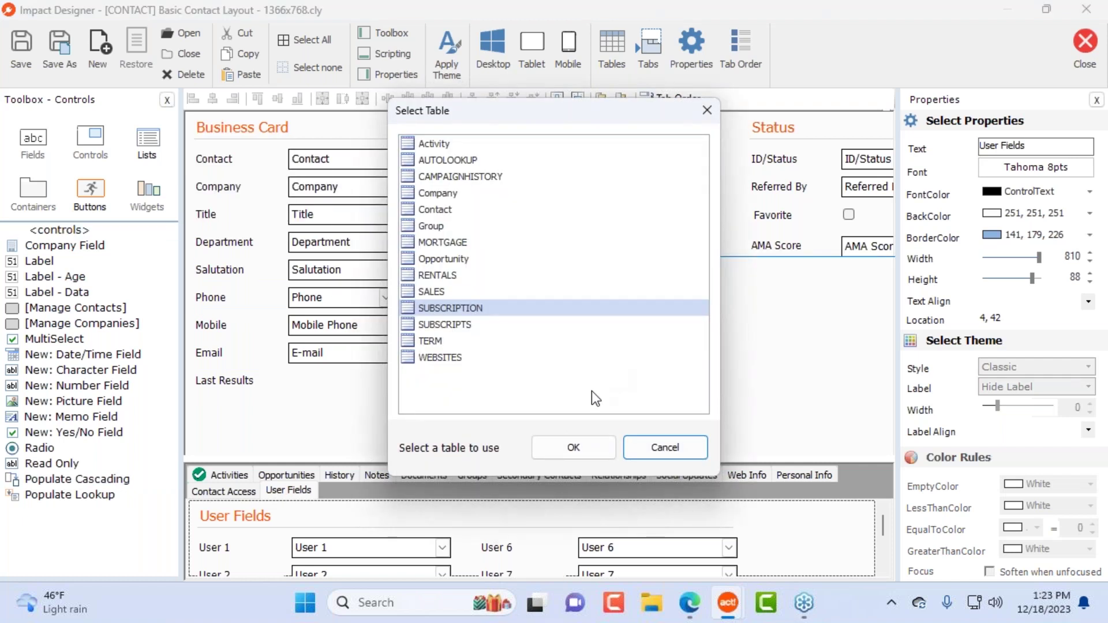
{"action": "left_click", "coordinate": [574, 448]}
{"action": "left_click_drag", "start_coordinate": [448, 113], "coordinate": [697, 207]}
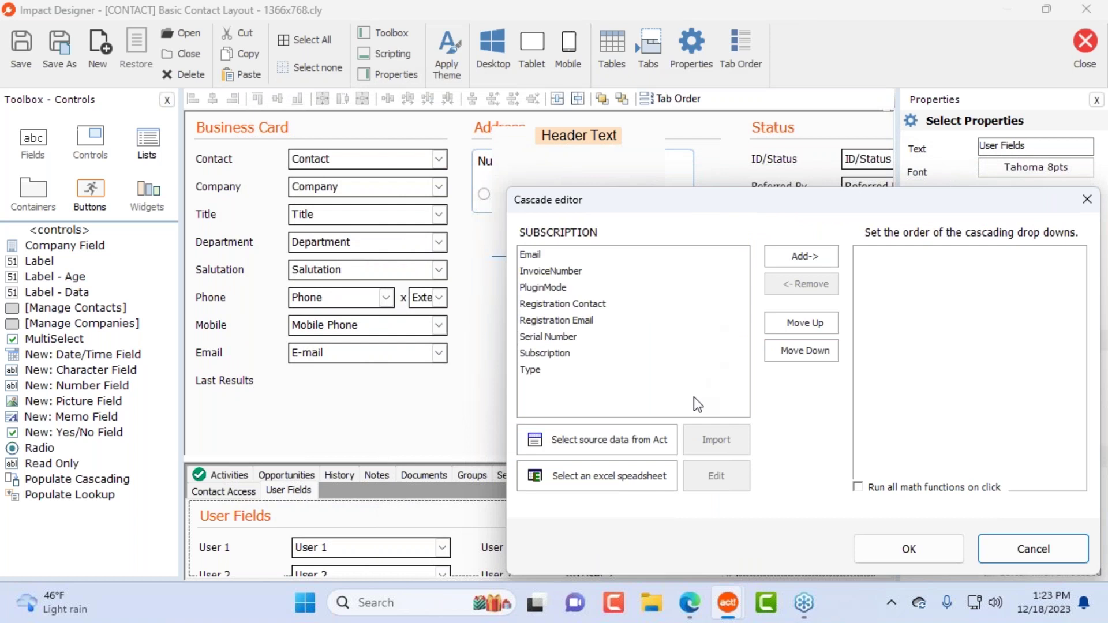
{"action": "left_click", "coordinate": [622, 255]}
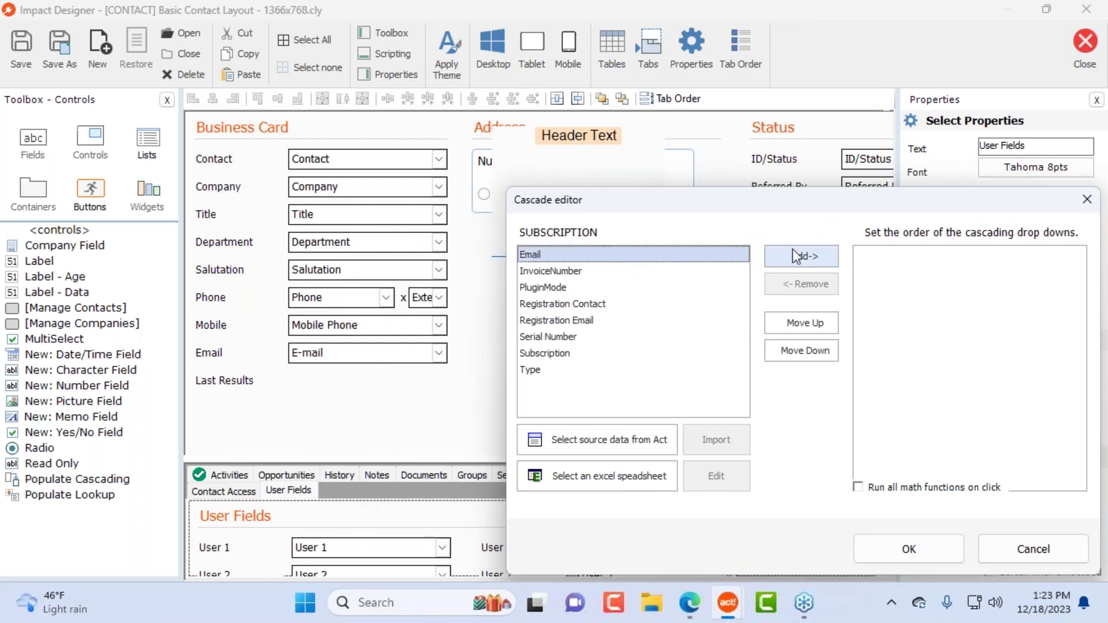
{"action": "left_click_drag", "start_coordinate": [788, 206], "coordinate": [660, 132]}
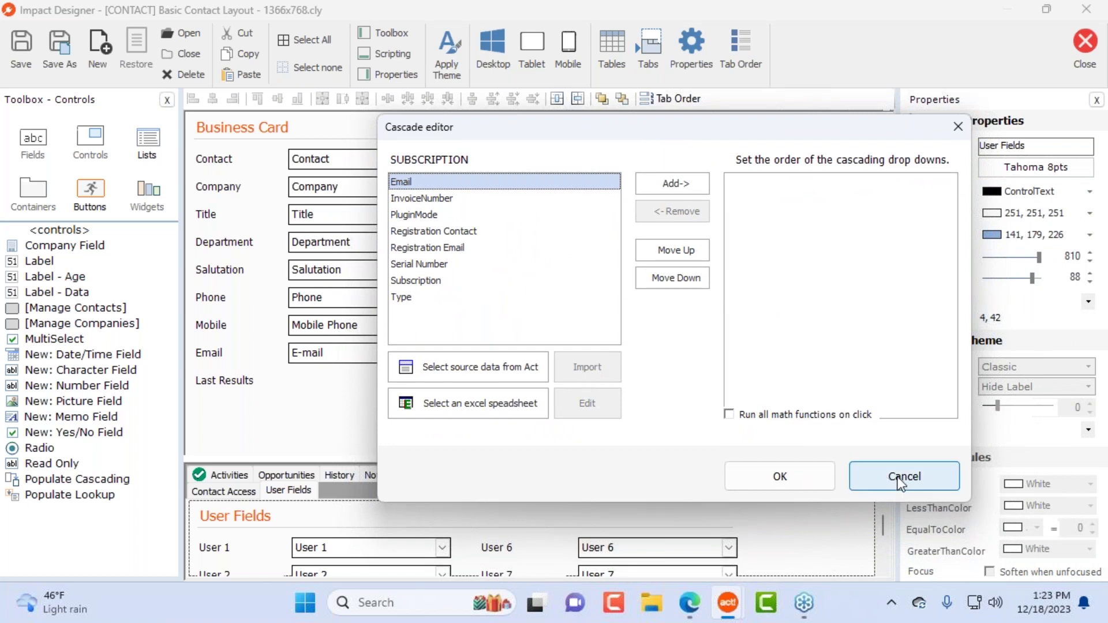
{"action": "left_click", "coordinate": [905, 476]}
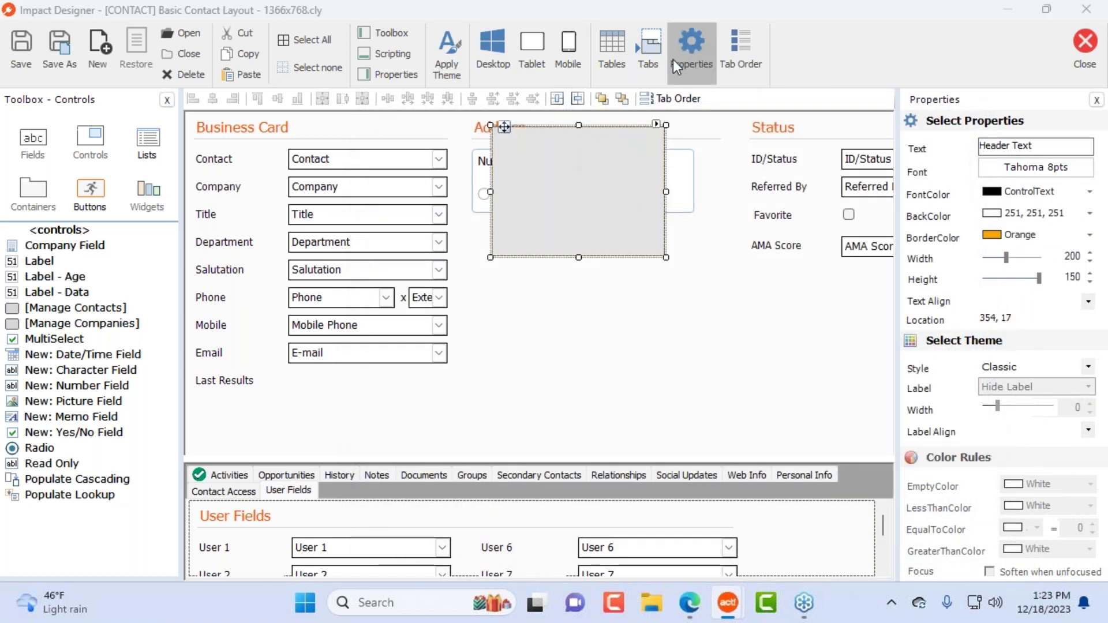
Step: Set AUTOLOOKUP as the cascade control's source table
{"action": "left_click", "coordinate": [673, 59]}
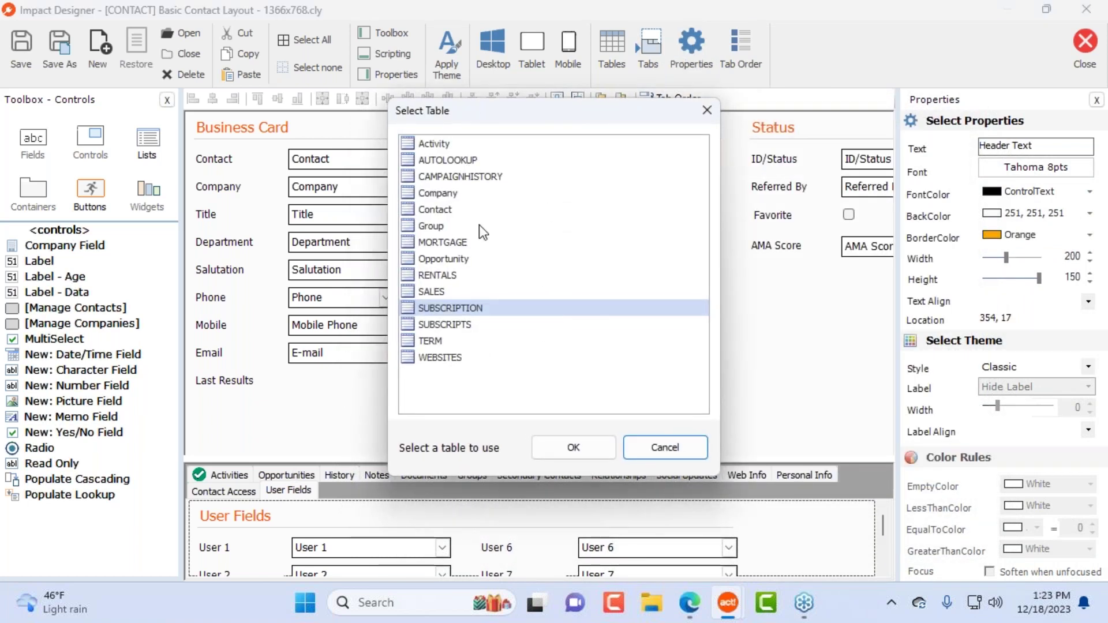
{"action": "left_click", "coordinate": [444, 161]}
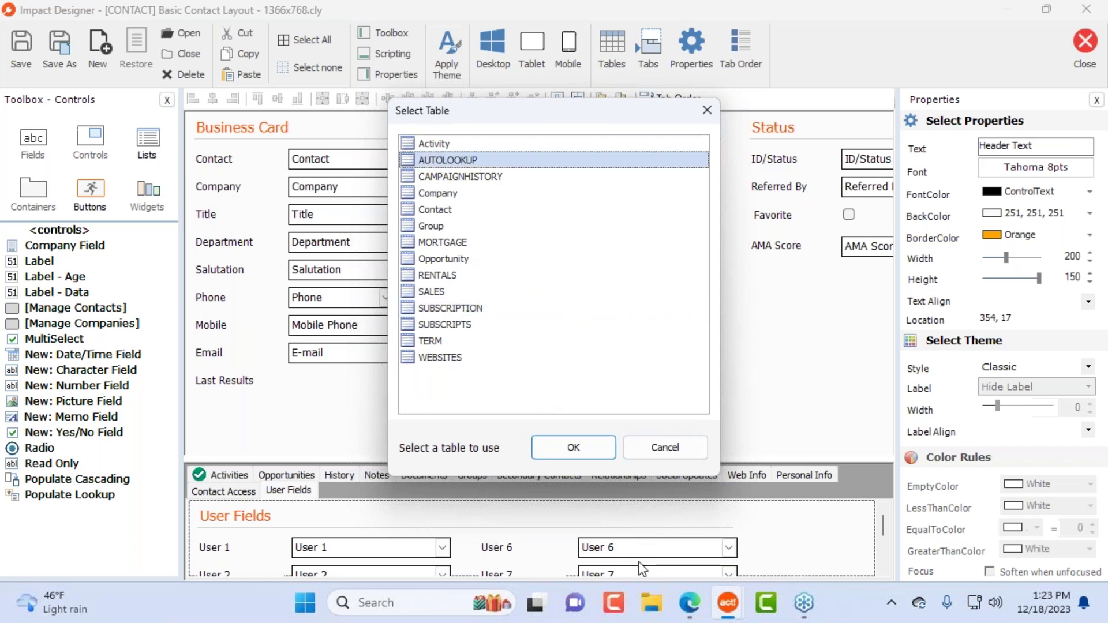
{"action": "left_click", "coordinate": [577, 448]}
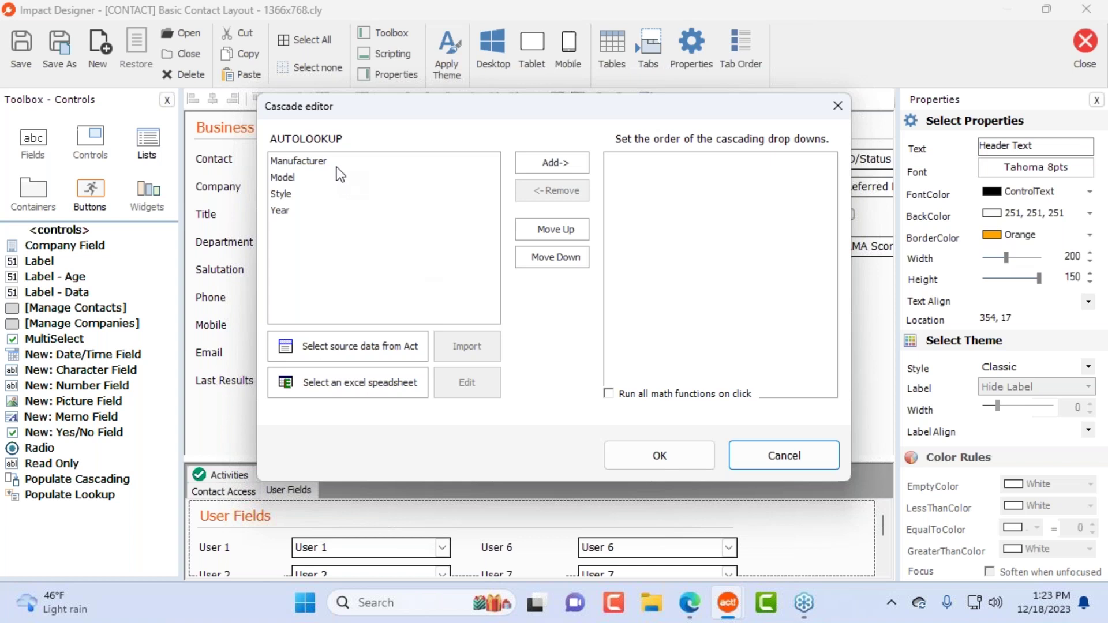
Step: Map the Manufacturer column into the Motivation field
{"action": "left_click", "coordinate": [352, 163]}
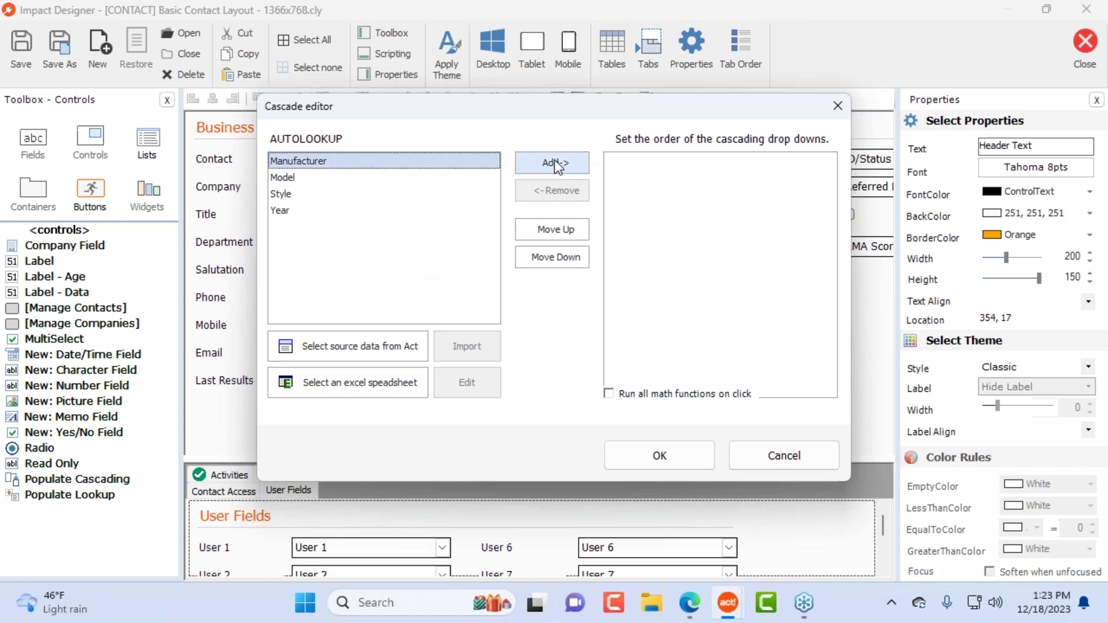
{"action": "left_click", "coordinate": [557, 167]}
{"action": "scroll", "coordinate": [564, 282], "scroll_direction": "down", "scroll_amount": 1}
{"action": "left_click", "coordinate": [557, 256]}
{"action": "key", "text": "m"}
{"action": "scroll", "coordinate": [557, 256], "scroll_direction": "down", "scroll_amount": 3}
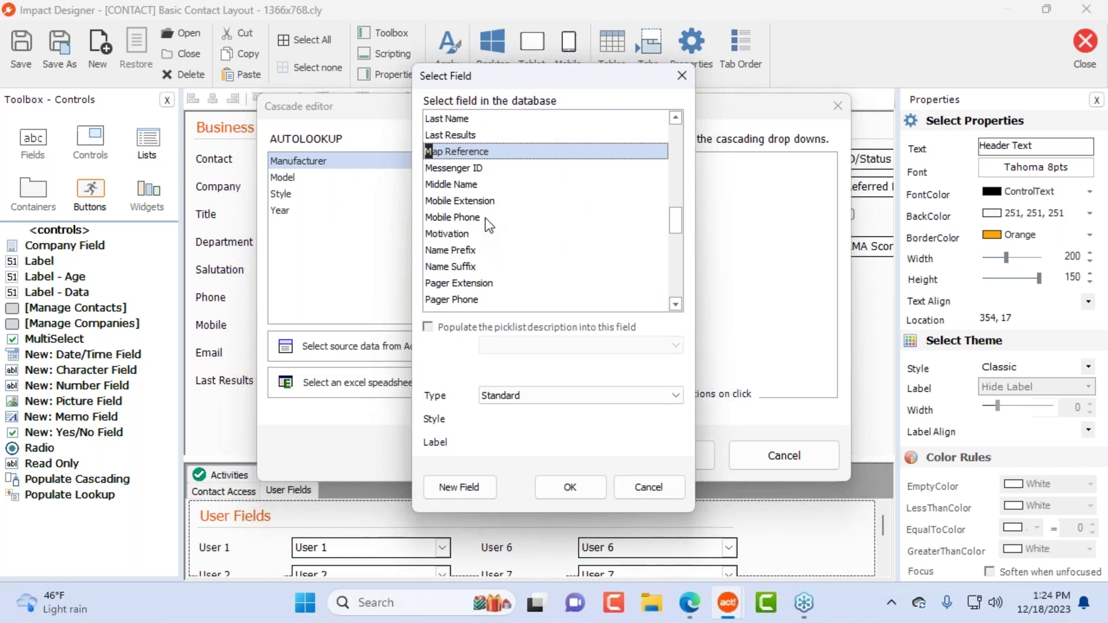
{"action": "double_click", "coordinate": [459, 234]}
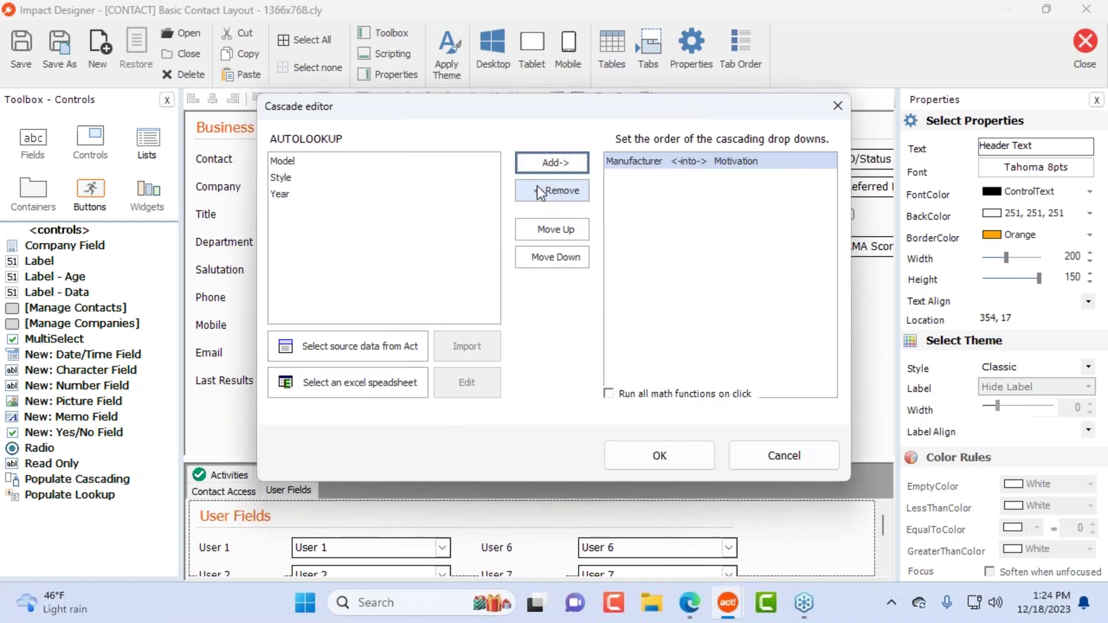
Step: Map Model to Alternate Extension, Style to Agent Cell and Year to Agent Buyer, then confirm
{"action": "left_click", "coordinate": [318, 165]}
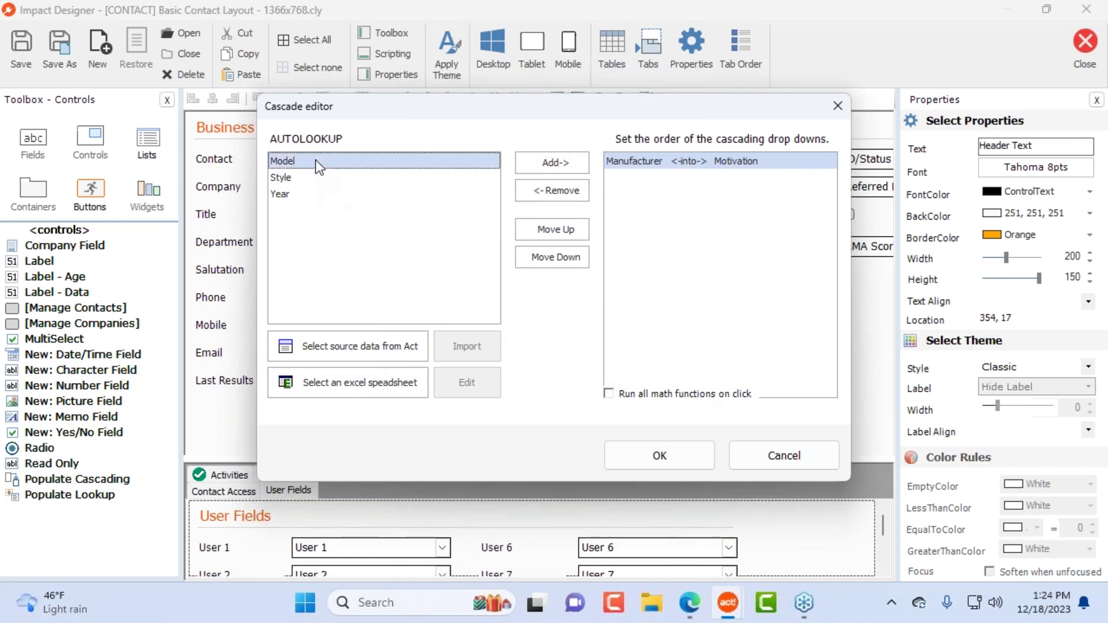
{"action": "left_click", "coordinate": [553, 163]}
{"action": "double_click", "coordinate": [486, 243]}
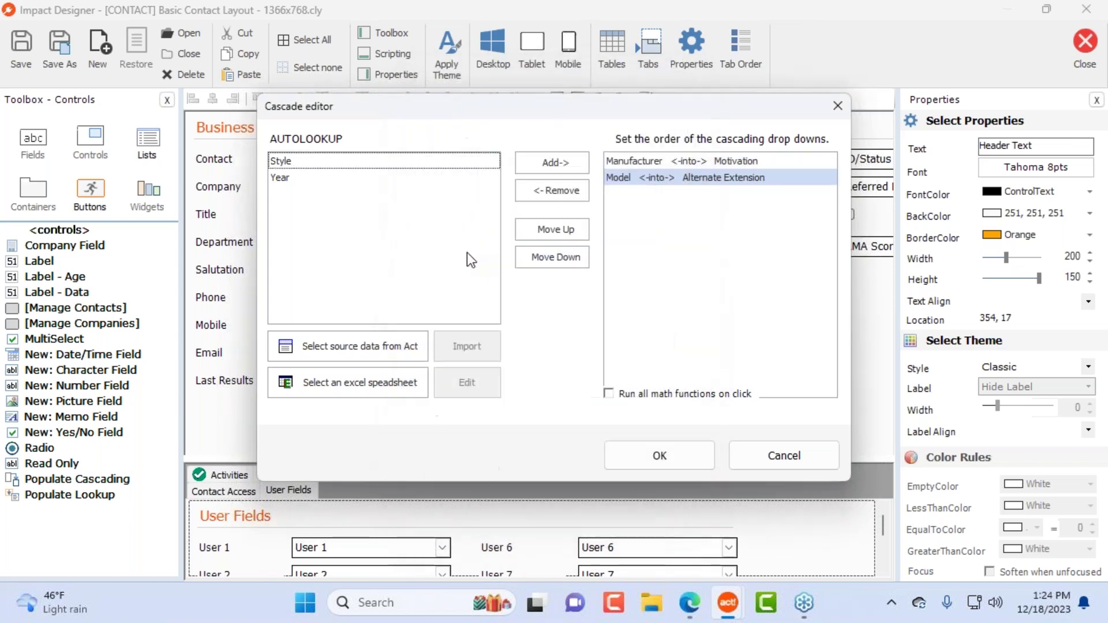
{"action": "left_click", "coordinate": [308, 161]}
{"action": "left_click", "coordinate": [552, 162]}
{"action": "double_click", "coordinate": [518, 202]}
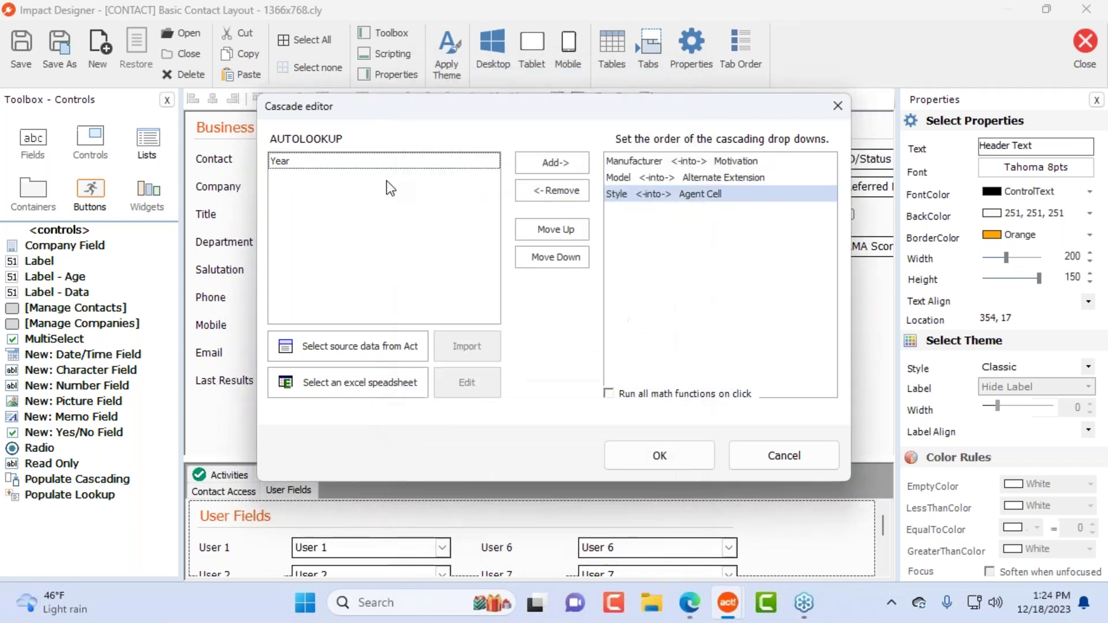
{"action": "double_click", "coordinate": [418, 161]}
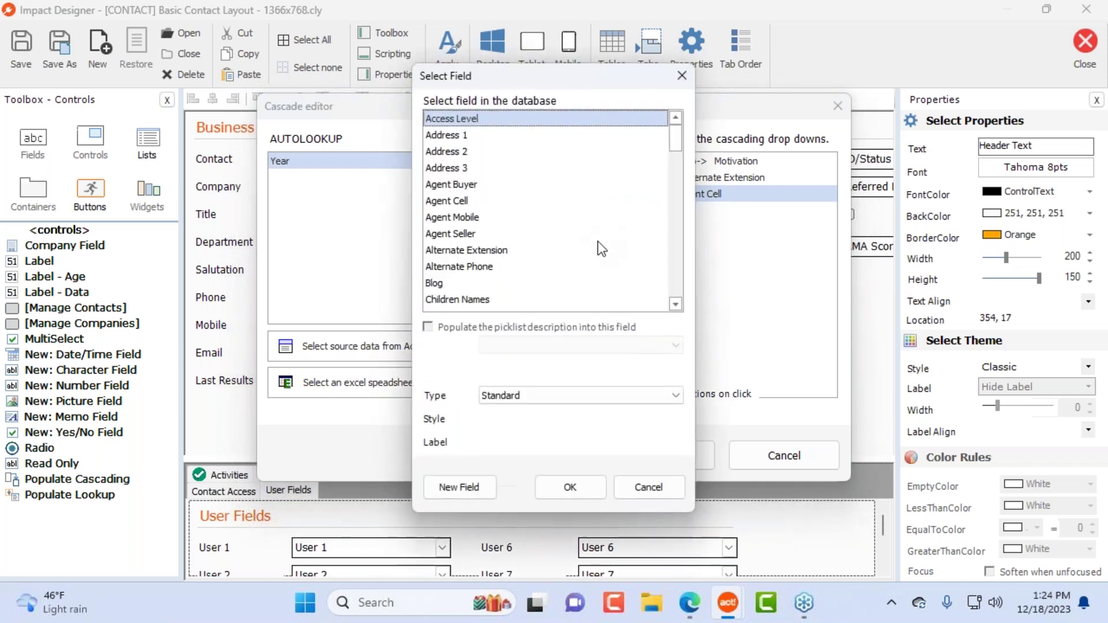
{"action": "double_click", "coordinate": [459, 188]}
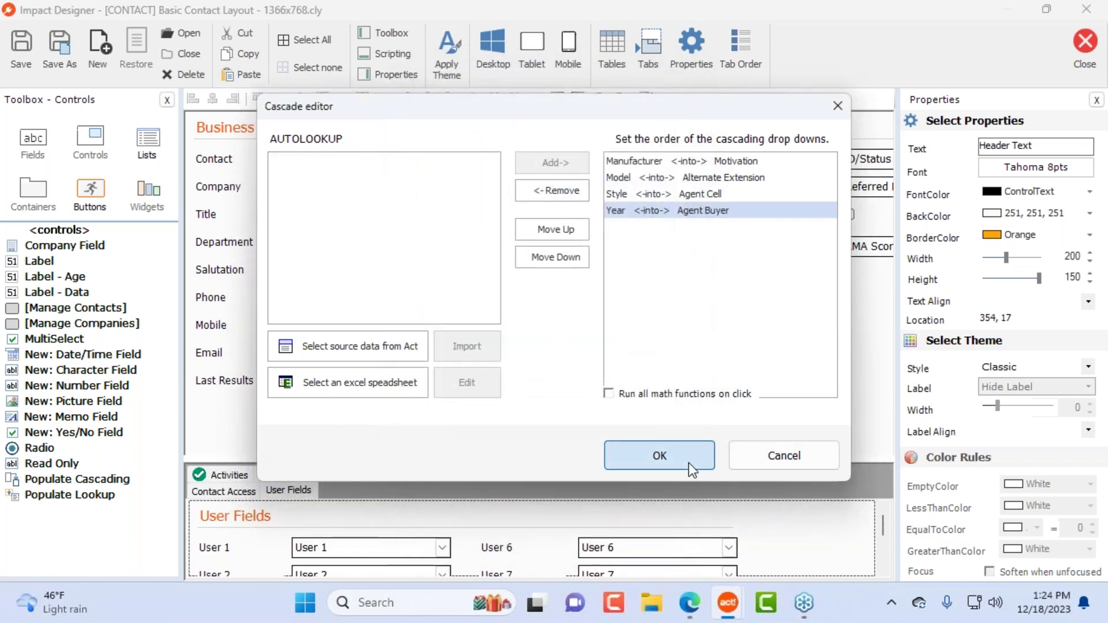
{"action": "left_click", "coordinate": [688, 463]}
Step: Move the cascading box below the Address group, resize it to 301x166, and reopen its settings
{"action": "left_click_drag", "start_coordinate": [498, 126], "coordinate": [488, 258]}
{"action": "left_click_drag", "start_coordinate": [663, 391], "coordinate": [751, 405]}
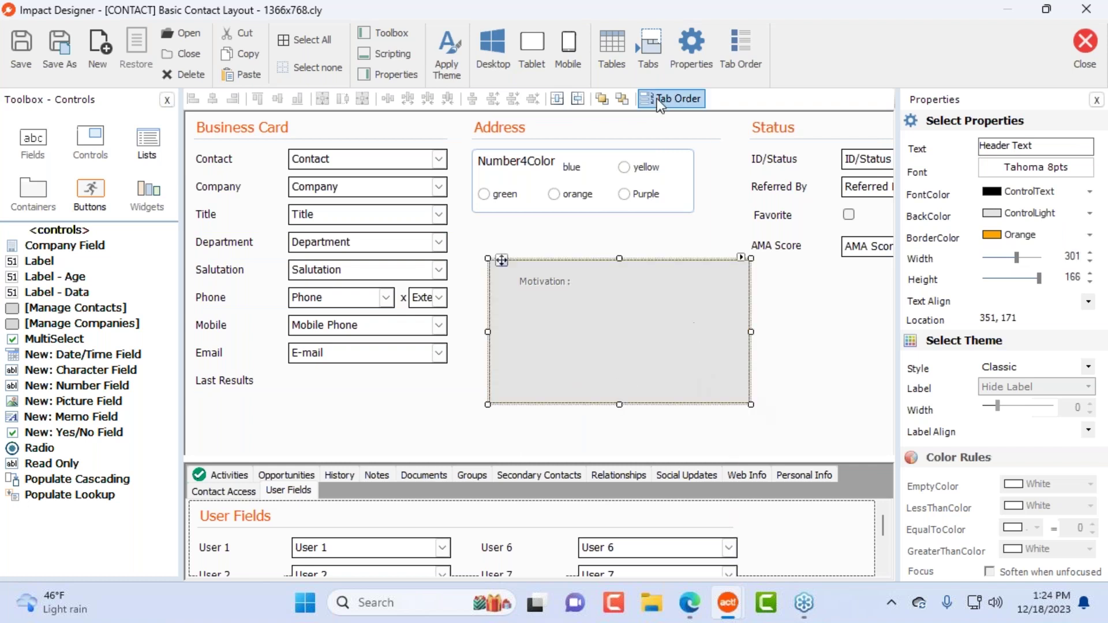
{"action": "left_click", "coordinate": [691, 54]}
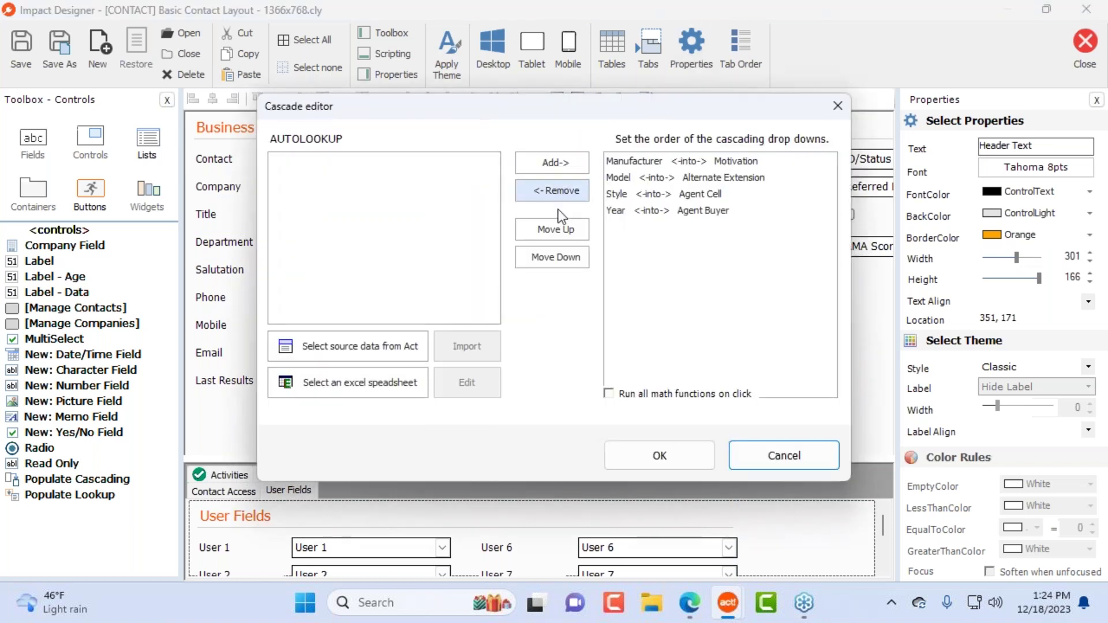
Step: Remove the Manufacturer, Model, Style and Year mappings and choose an Excel spreadsheet as source
{"action": "left_click", "coordinate": [677, 168]}
{"action": "left_click", "coordinate": [681, 175]}
{"action": "left_click", "coordinate": [685, 196]}
{"action": "left_click", "coordinate": [690, 215]}
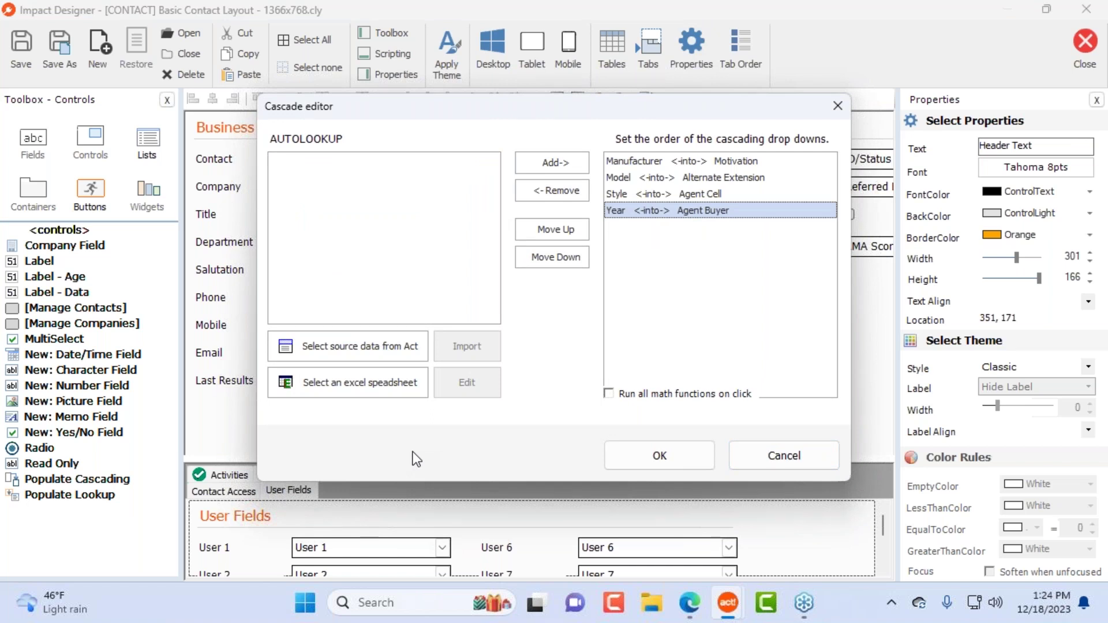
{"action": "left_click", "coordinate": [675, 161]}
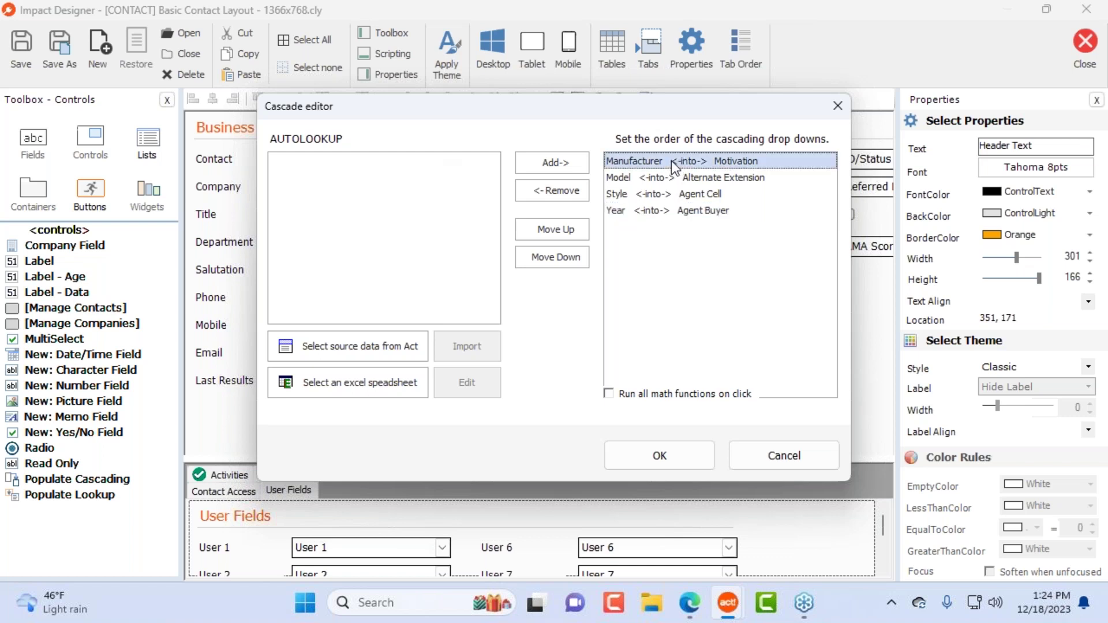
{"action": "double_click", "coordinate": [672, 161]}
{"action": "double_click", "coordinate": [672, 161]}
{"action": "double_click", "coordinate": [672, 161]}
{"action": "double_click", "coordinate": [671, 161]}
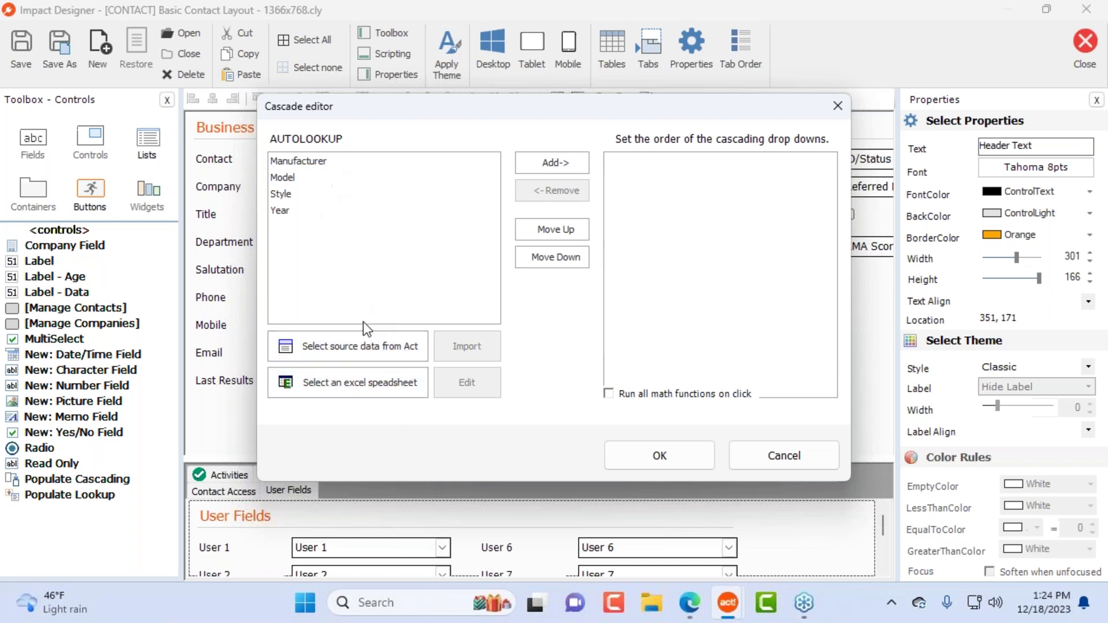
{"action": "left_click", "coordinate": [358, 388]}
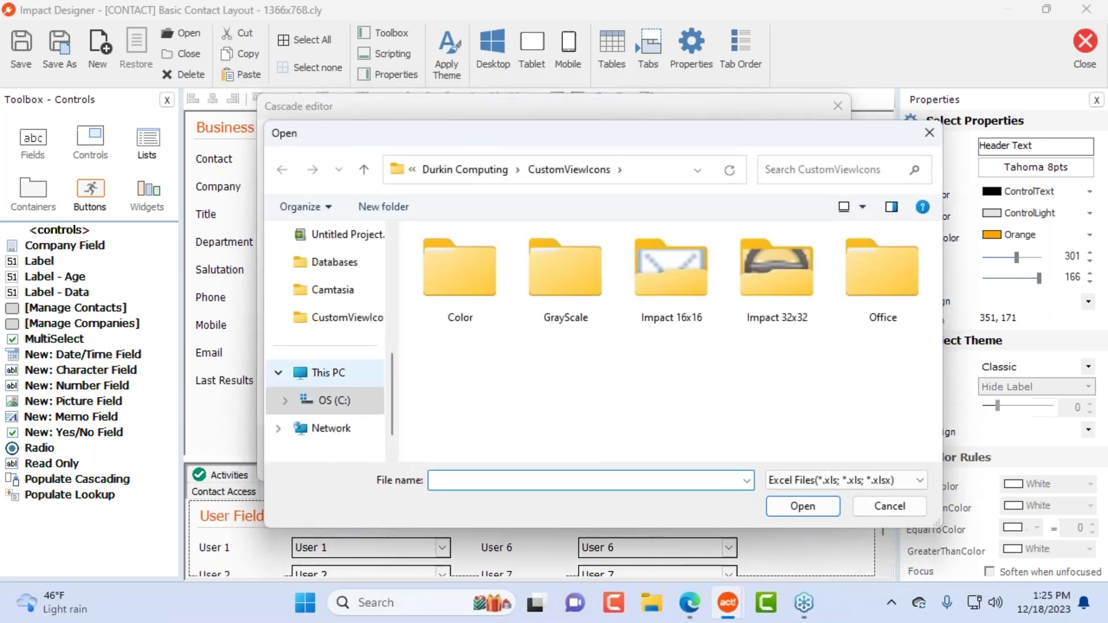
Step: Browse through C:\Users to the user's Desktop folder in the Open dialog
{"action": "scroll", "coordinate": [353, 384], "scroll_direction": "up", "scroll_amount": 5}
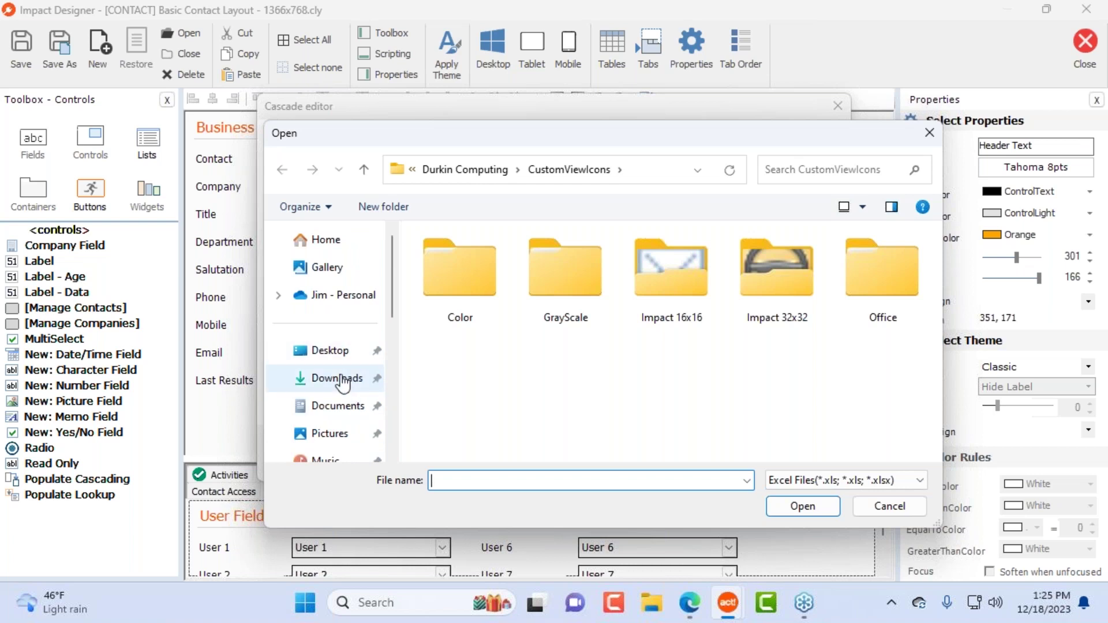
{"action": "left_click", "coordinate": [343, 381]}
{"action": "left_click", "coordinate": [329, 350]}
{"action": "scroll", "coordinate": [380, 372], "scroll_direction": "down", "scroll_amount": 5}
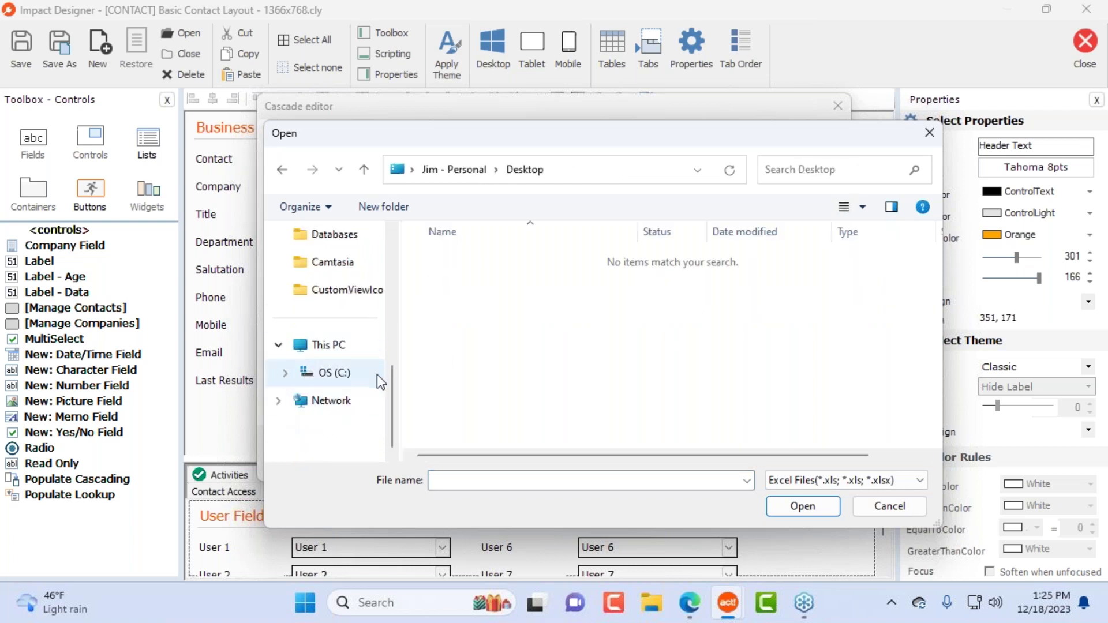
{"action": "left_click", "coordinate": [284, 374]}
{"action": "scroll", "coordinate": [323, 387], "scroll_direction": "down", "scroll_amount": 3}
{"action": "scroll", "coordinate": [358, 401], "scroll_direction": "down", "scroll_amount": 3}
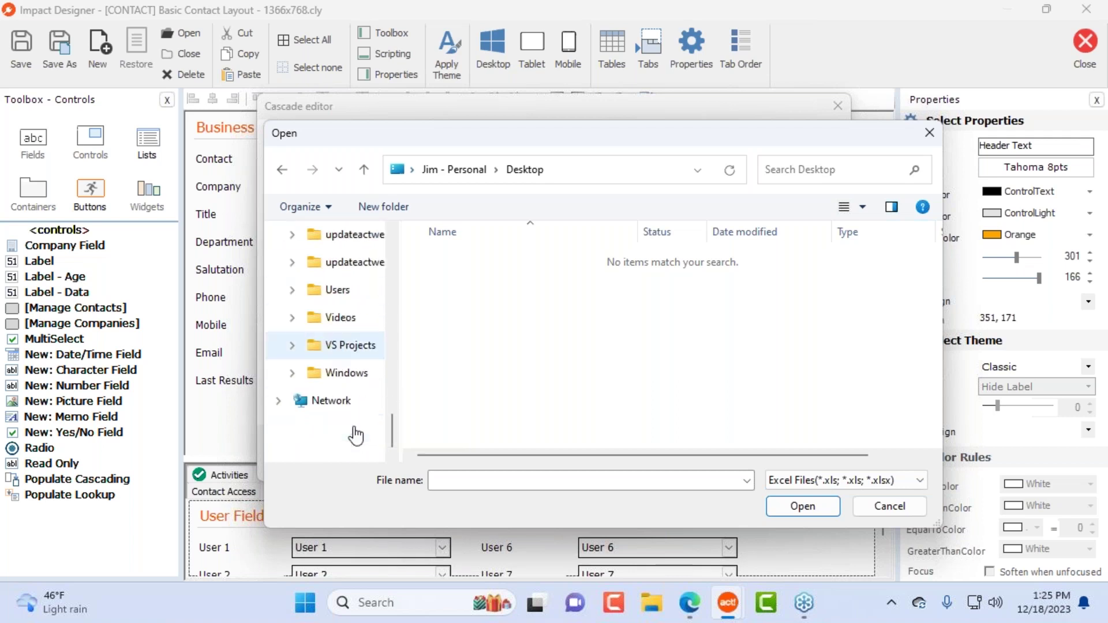
{"action": "left_click", "coordinate": [346, 295]}
{"action": "scroll", "coordinate": [557, 349], "scroll_direction": "down", "scroll_amount": 1}
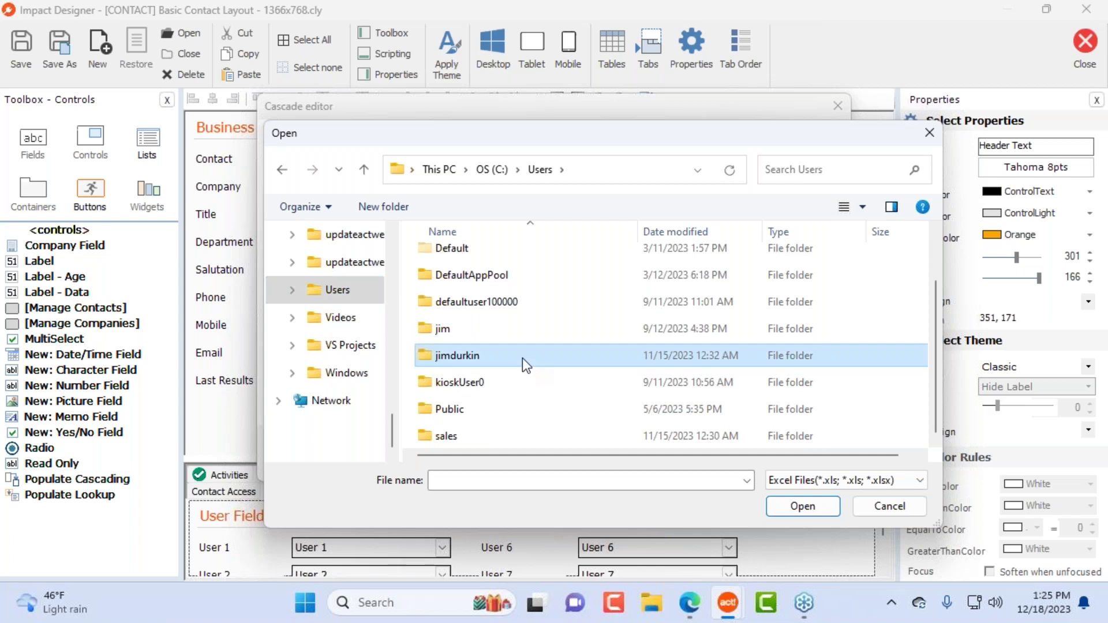
{"action": "double_click", "coordinate": [522, 358]}
{"action": "scroll", "coordinate": [523, 365], "scroll_direction": "down", "scroll_amount": 1}
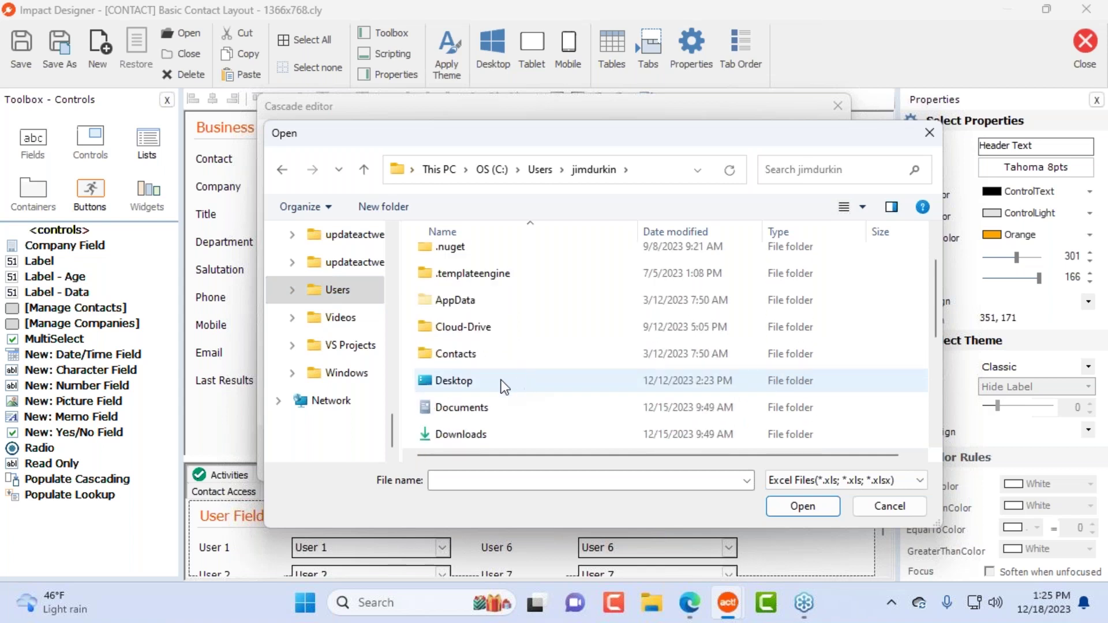
{"action": "double_click", "coordinate": [501, 380]}
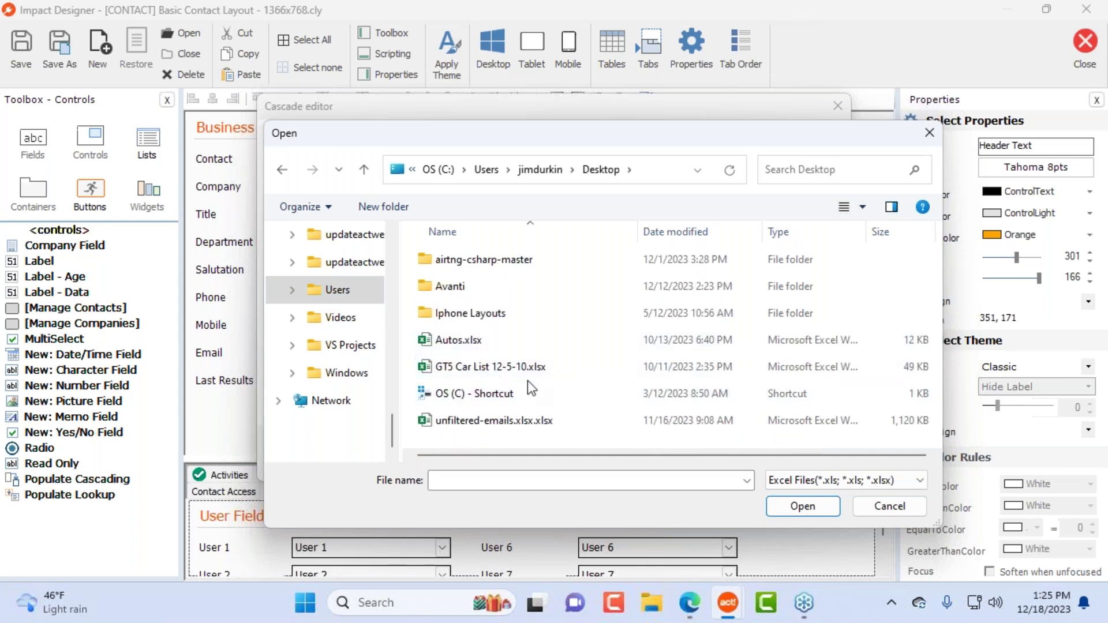
Step: Open Autos.xlsx in Excel from its right-click menu
{"action": "left_click", "coordinate": [506, 336]}
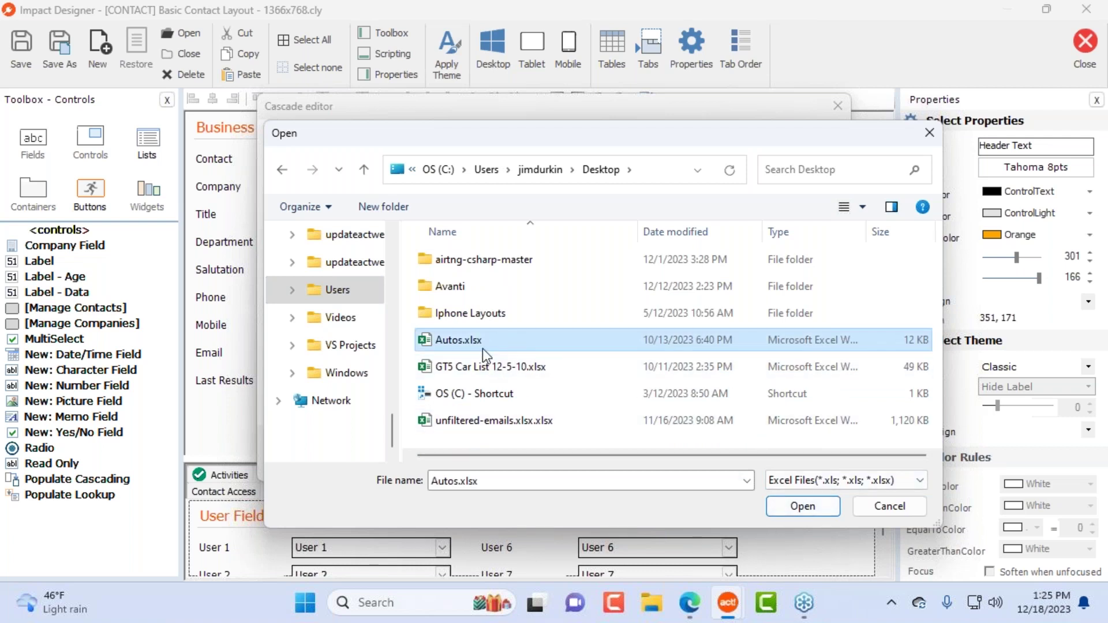
{"action": "right_click", "coordinate": [482, 349]}
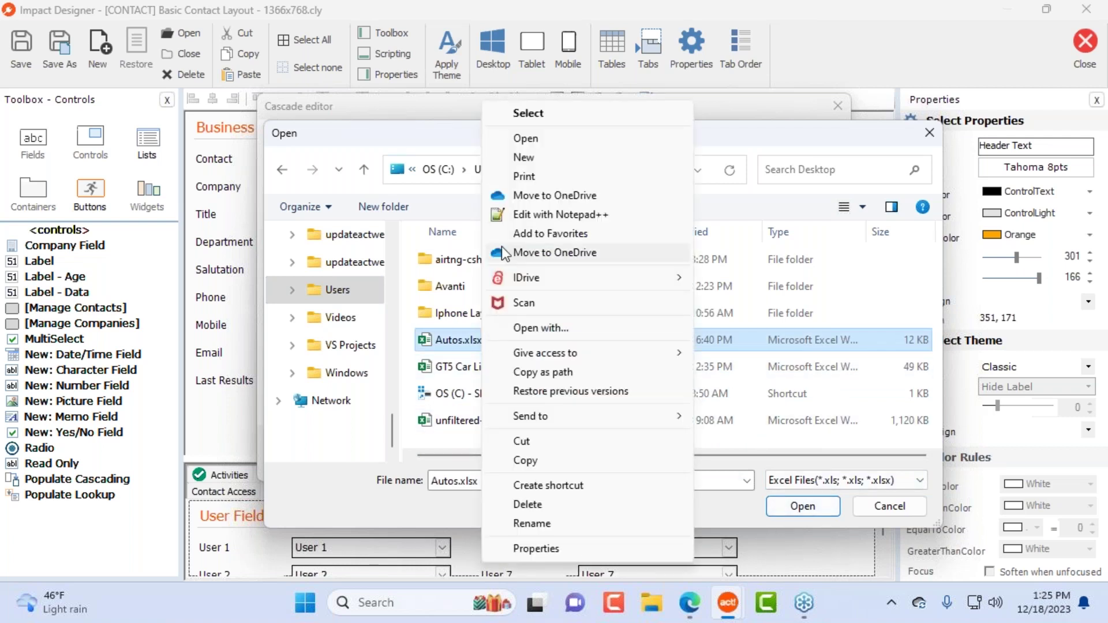
{"action": "left_click", "coordinate": [552, 141]}
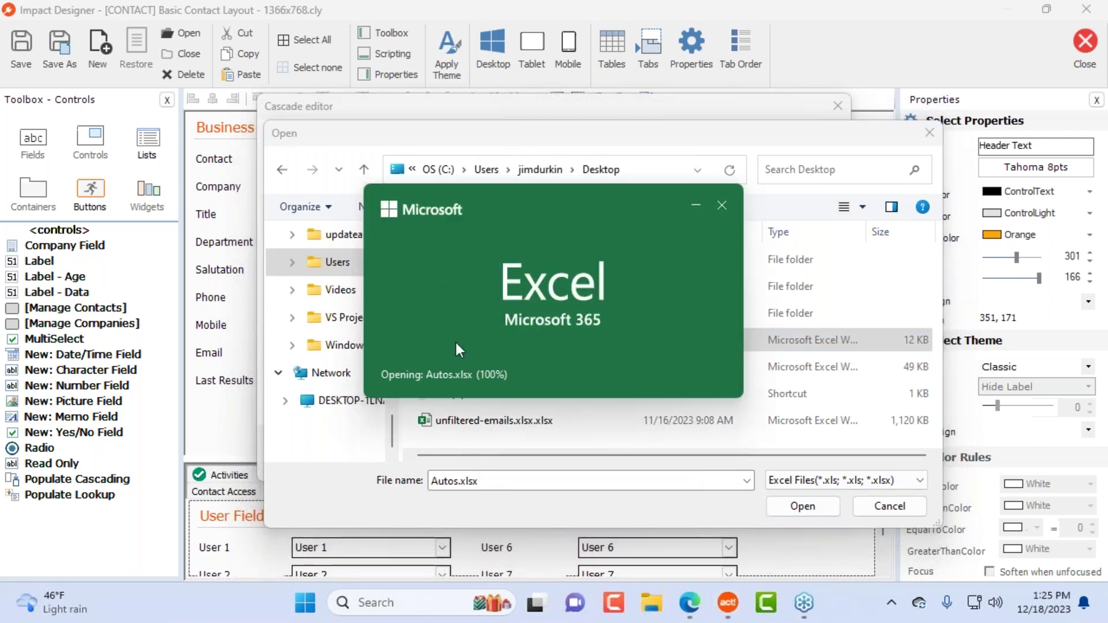
Step: Check the Autos sheet's header row, close Excel, and load Autos.xlsx as the cascade source
{"action": "scroll", "coordinate": [158, 374], "scroll_direction": "up", "scroll_amount": 14}
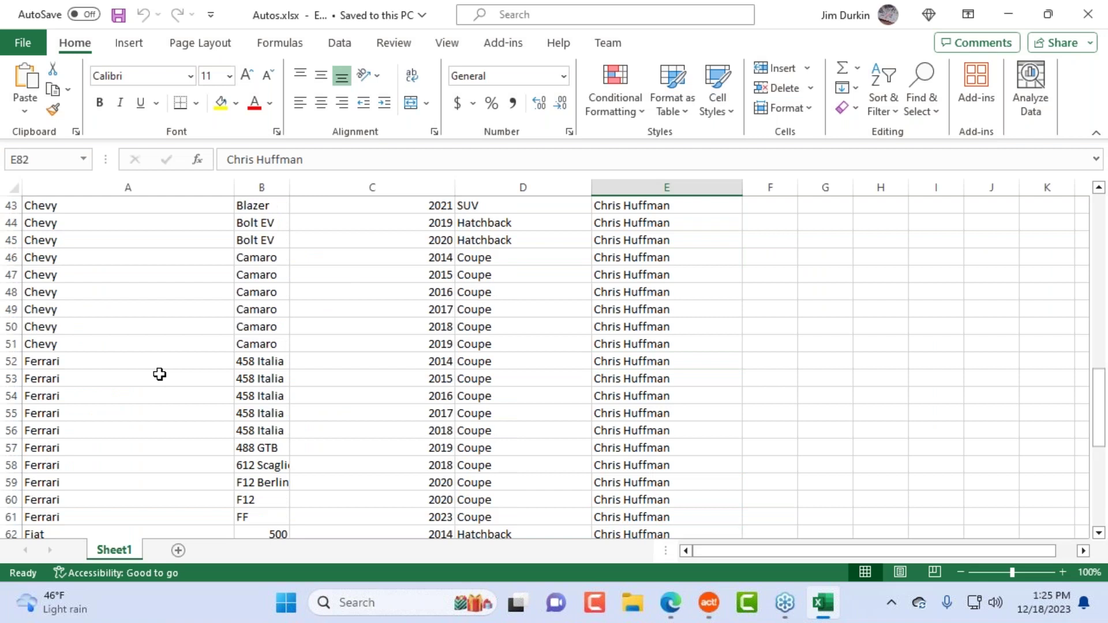
{"action": "scroll", "coordinate": [148, 373], "scroll_direction": "up", "scroll_amount": 12}
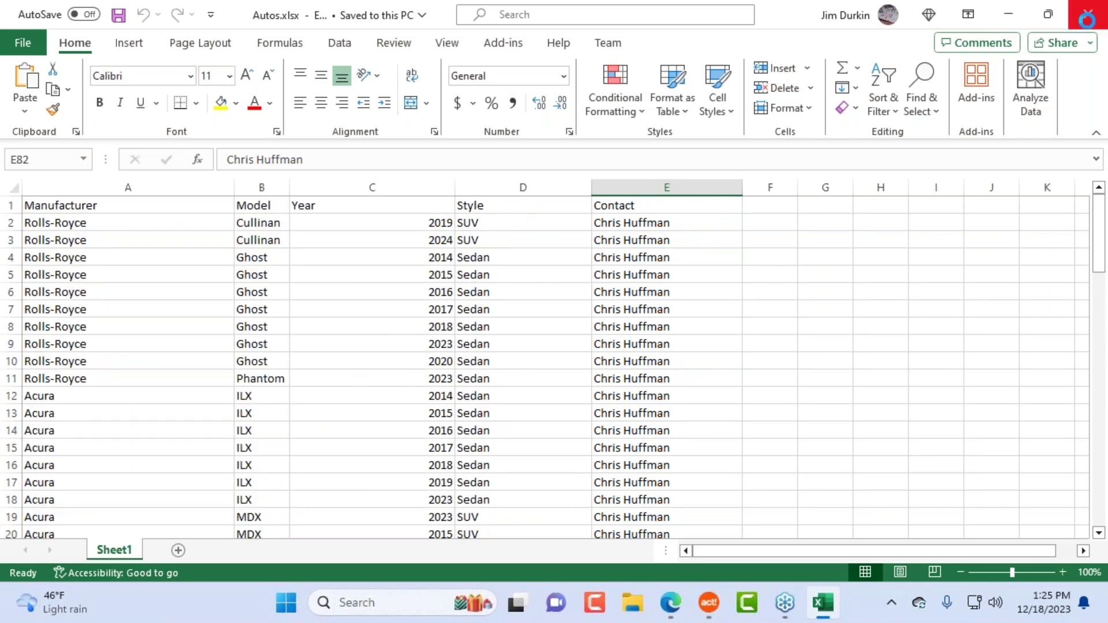
{"action": "left_click", "coordinate": [1088, 14]}
{"action": "left_click", "coordinate": [785, 501]}
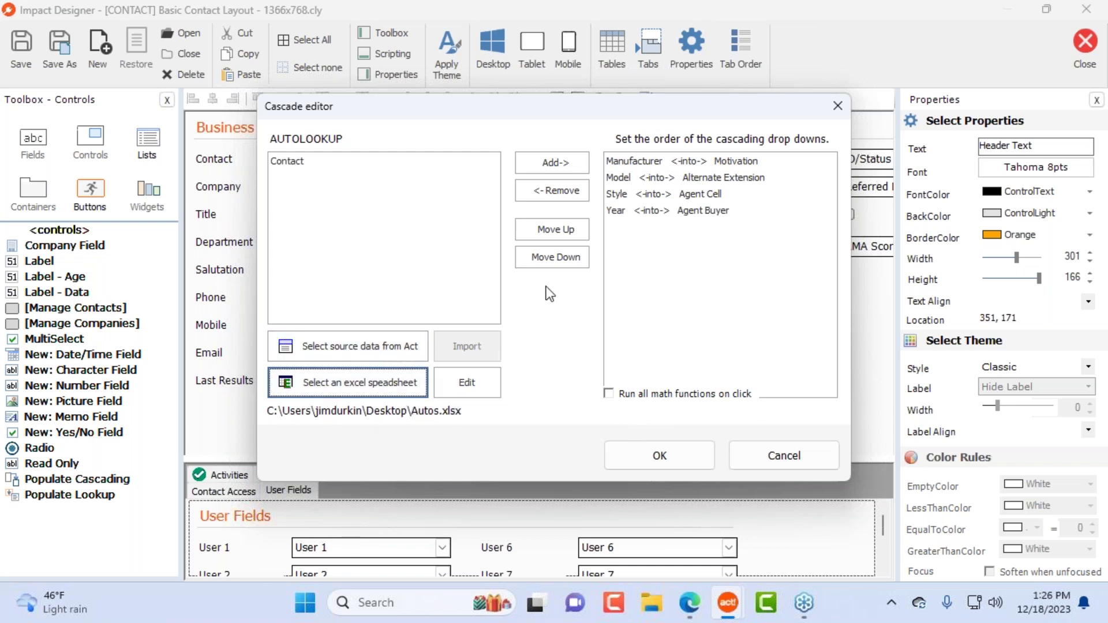
Step: Cancel the cascade settings and delete the cascading box from the layout
{"action": "left_click", "coordinate": [760, 460]}
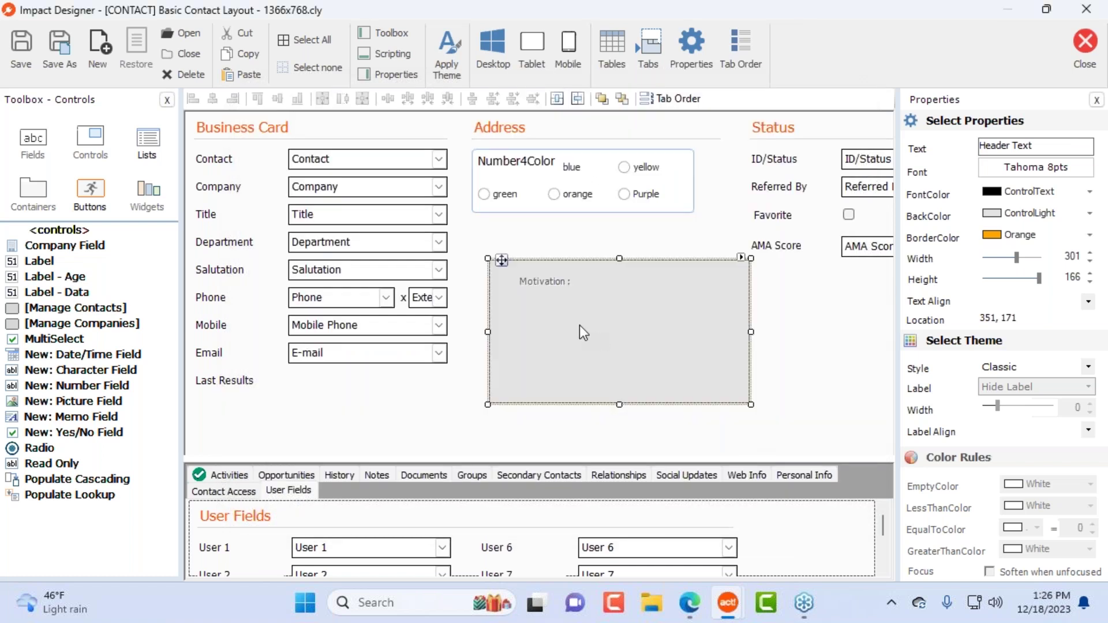
{"action": "key", "text": "Delete"}
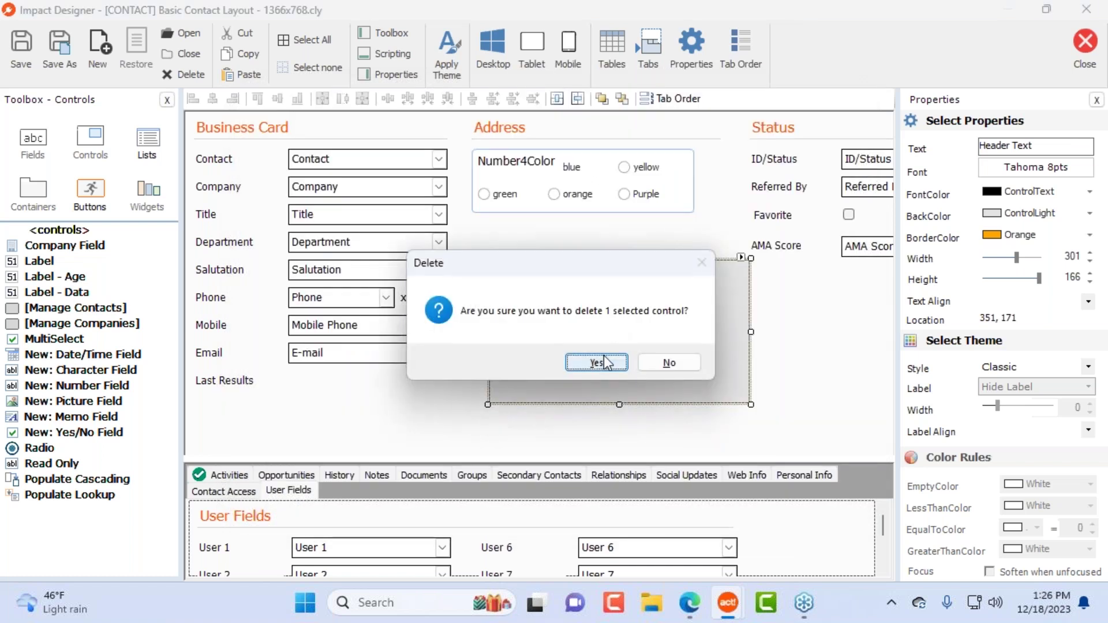
{"action": "left_click", "coordinate": [604, 356]}
Step: Add a SUBSCRIPTION lookup button mapping InvoiceNumber into Agent Cell, then delete it
{"action": "left_click_drag", "start_coordinate": [63, 501], "coordinate": [564, 272]}
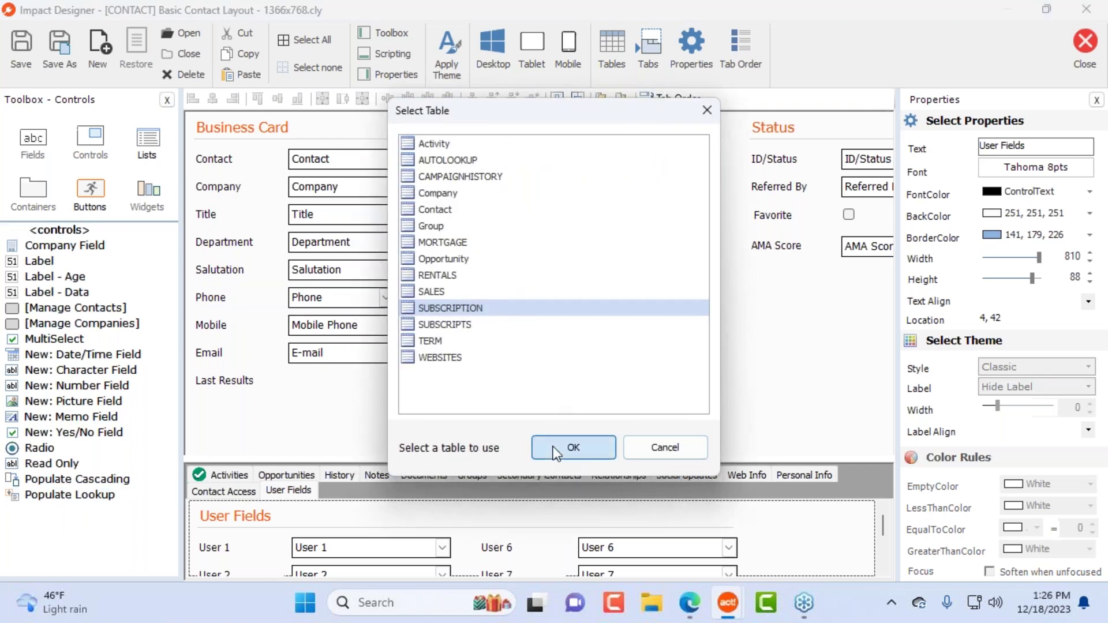
{"action": "left_click", "coordinate": [556, 450]}
{"action": "left_click_drag", "start_coordinate": [543, 109], "coordinate": [455, 165]}
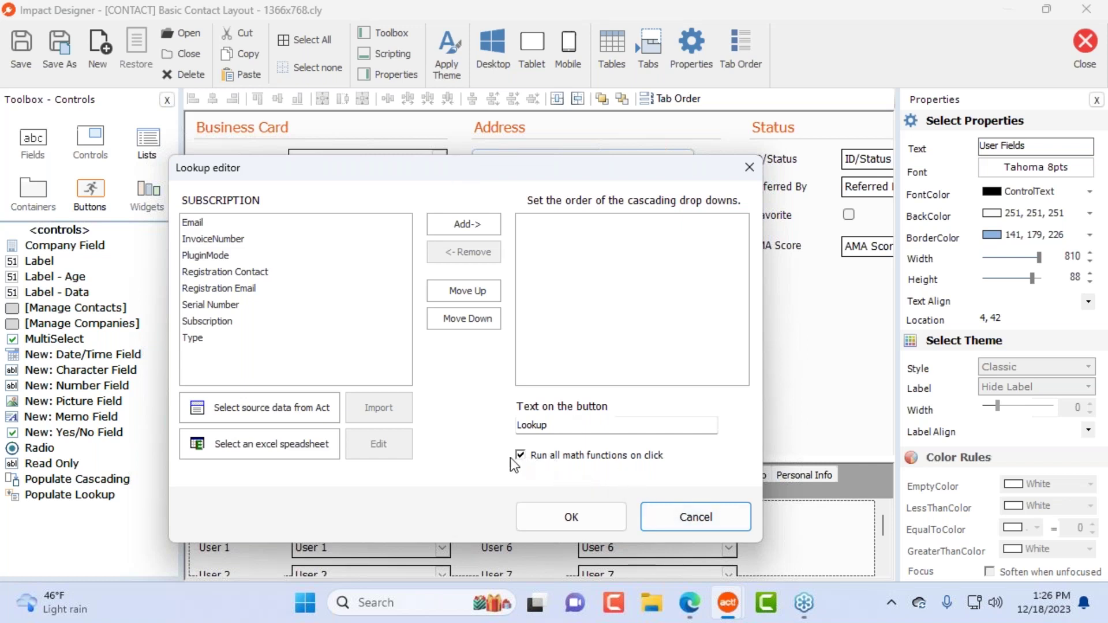
{"action": "left_click", "coordinate": [598, 426]}
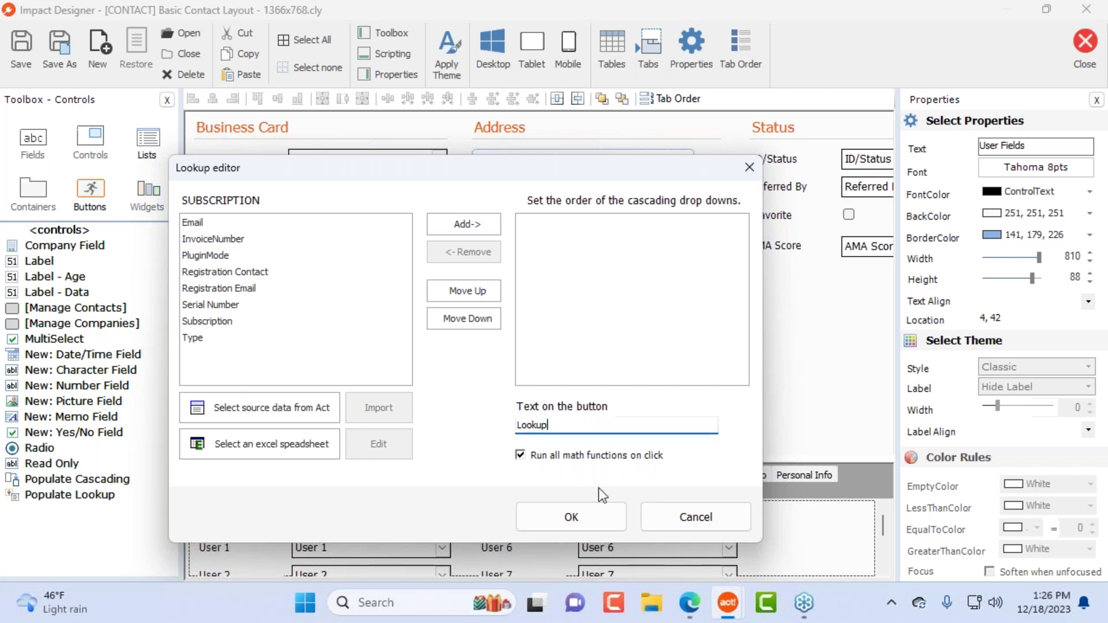
{"action": "left_click", "coordinate": [265, 239]}
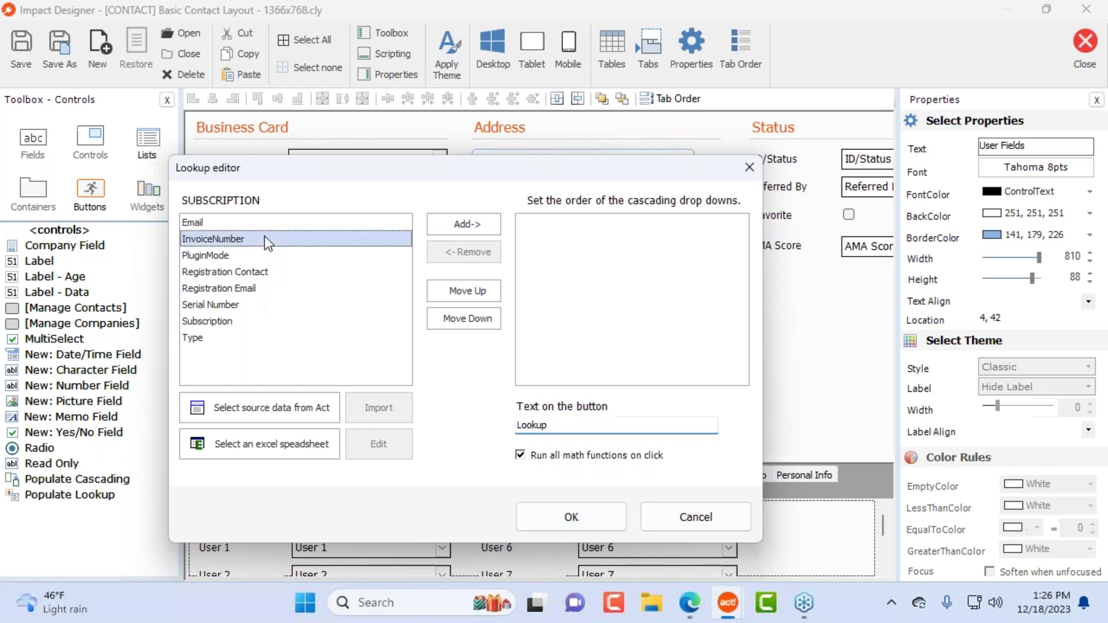
{"action": "double_click", "coordinate": [264, 239]}
{"action": "double_click", "coordinate": [451, 205]}
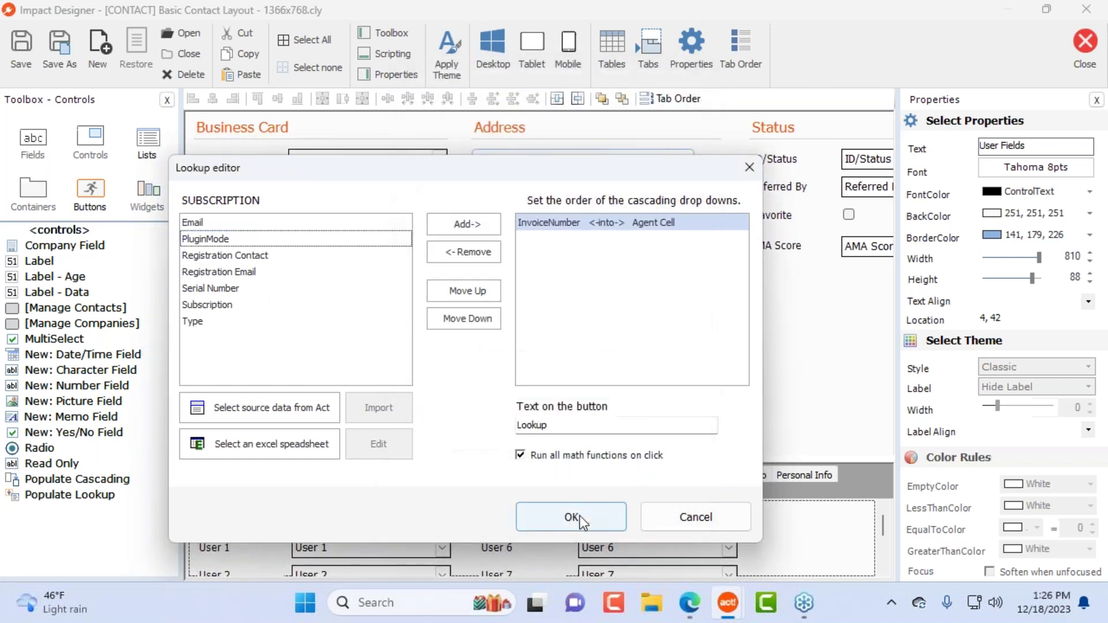
{"action": "left_click", "coordinate": [580, 515]}
{"action": "left_click_drag", "start_coordinate": [482, 266], "coordinate": [593, 278]}
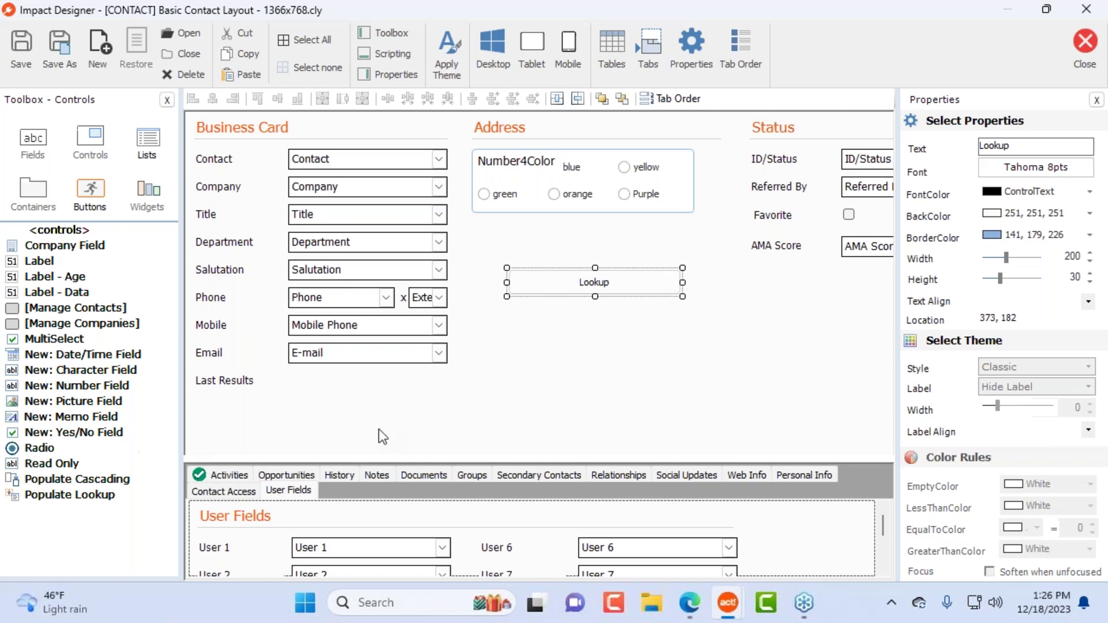
{"action": "key", "text": "Delete"}
{"action": "left_click", "coordinate": [597, 362]}
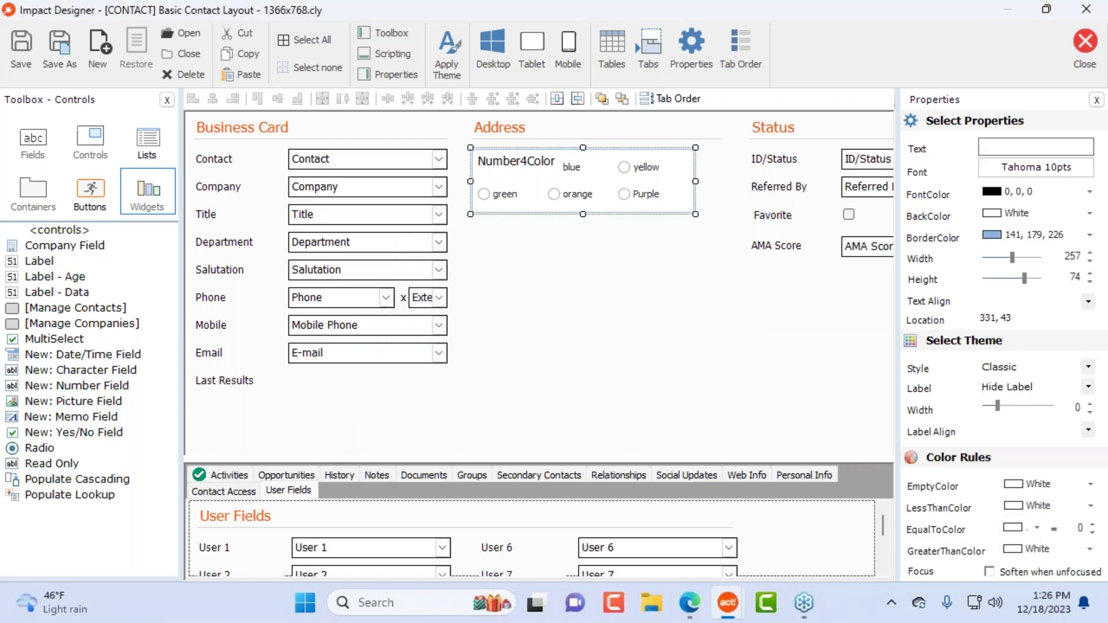
Step: Show the Toolbox's general controls, then close the designer to get the save prompt
{"action": "left_click", "coordinate": [96, 137]}
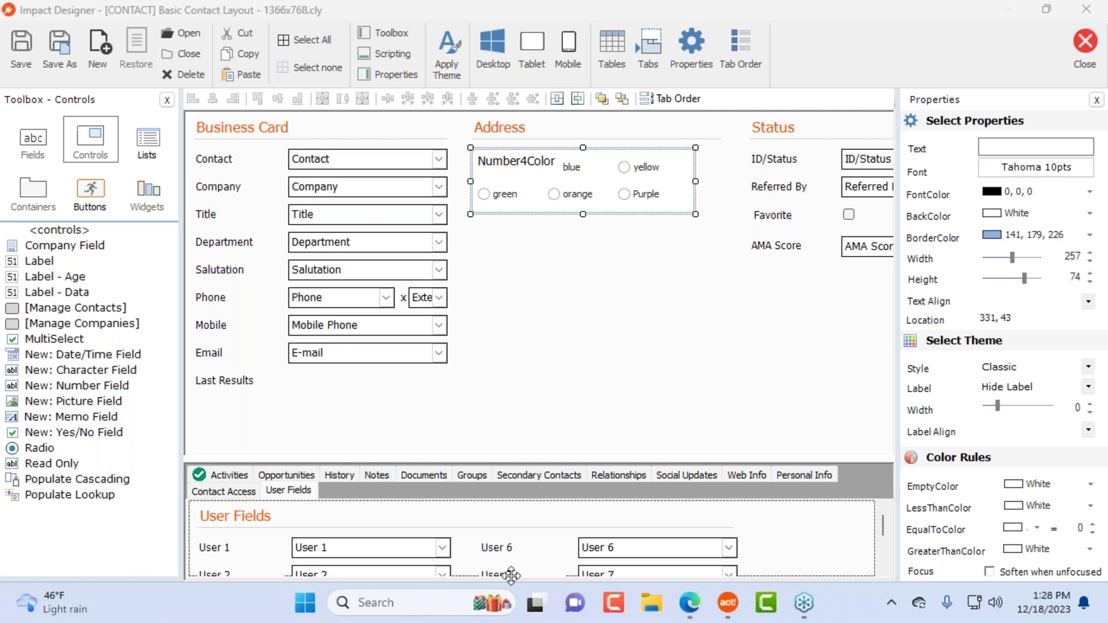
{"action": "left_click", "coordinate": [1088, 44]}
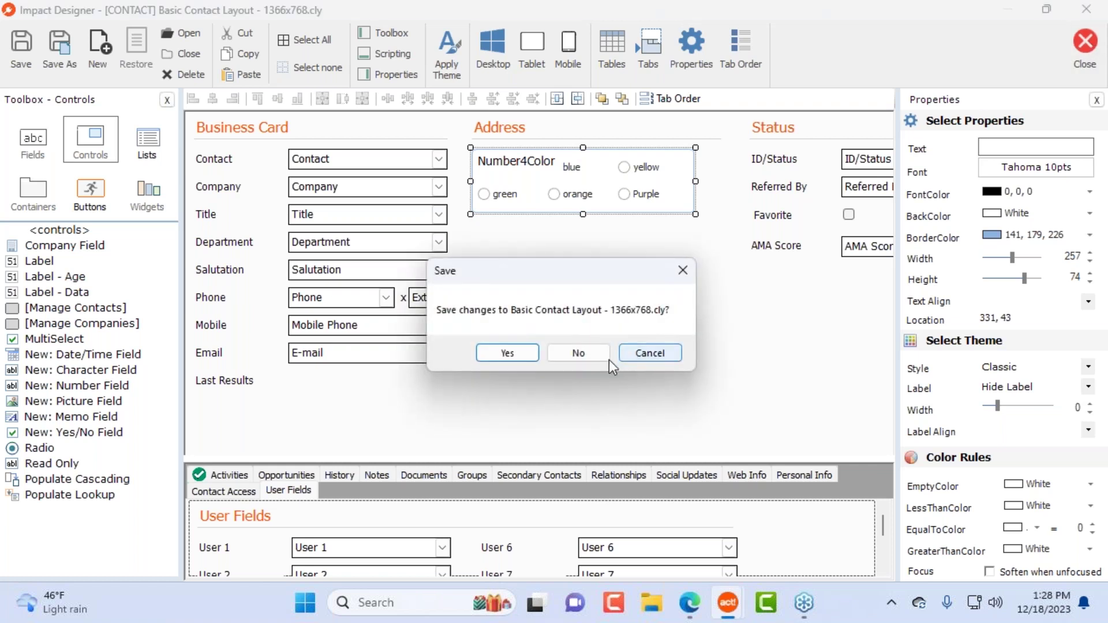
Step: Discard the layout changes and switch the contact record to the Impact Theme Applied layout
{"action": "left_click", "coordinate": [567, 359]}
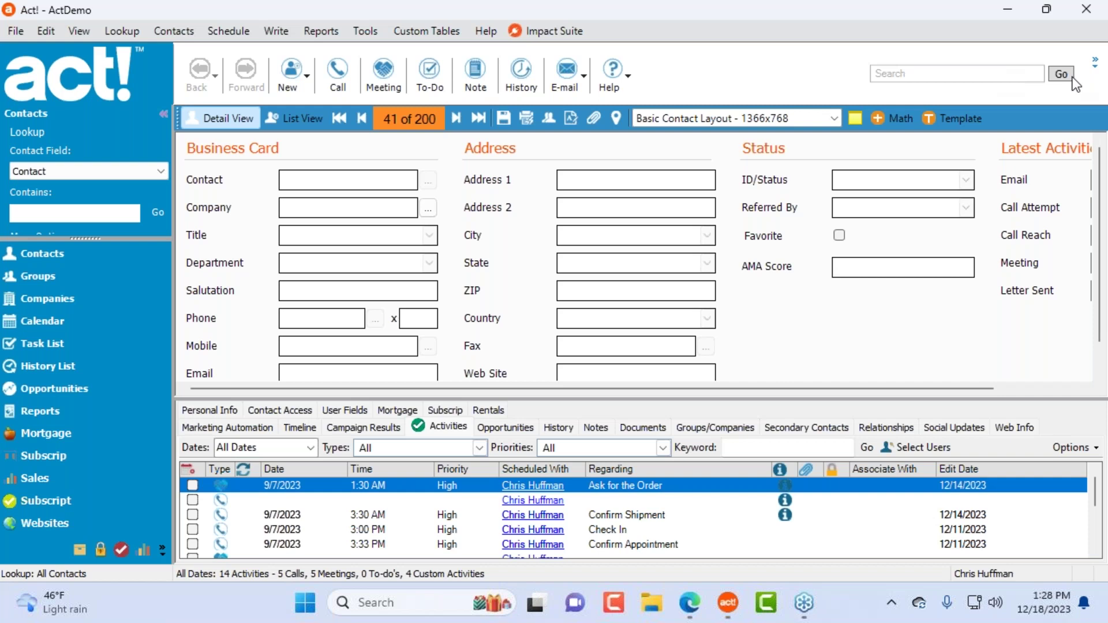
{"action": "left_click", "coordinate": [789, 120]}
{"action": "scroll", "coordinate": [741, 199], "scroll_direction": "down", "scroll_amount": 2}
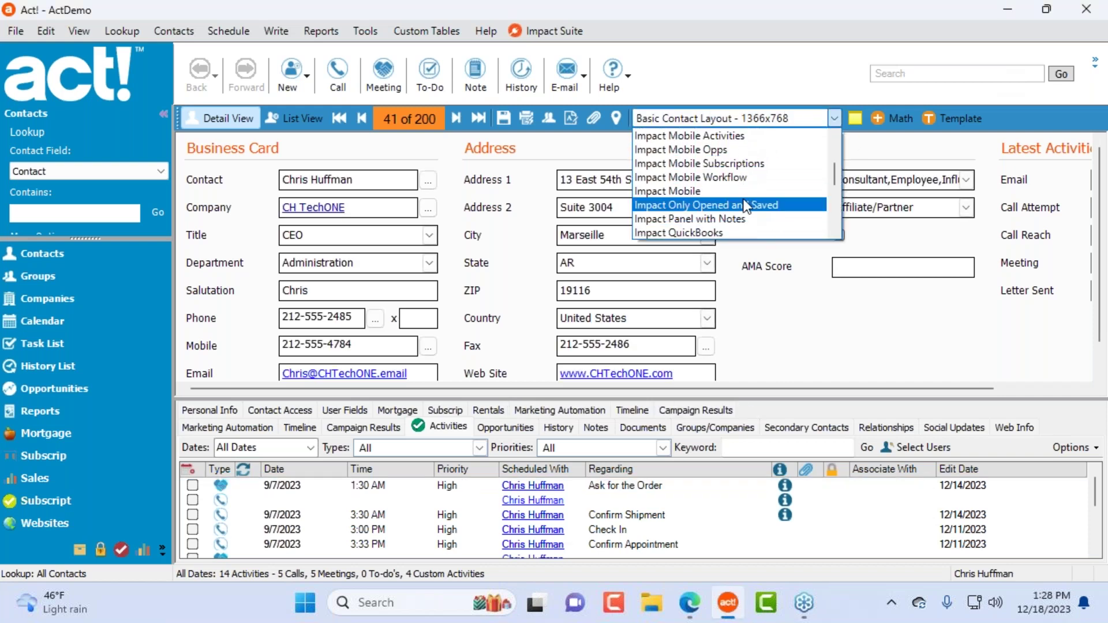
{"action": "scroll", "coordinate": [751, 203], "scroll_direction": "down", "scroll_amount": 1}
{"action": "scroll", "coordinate": [754, 201], "scroll_direction": "down", "scroll_amount": 3}
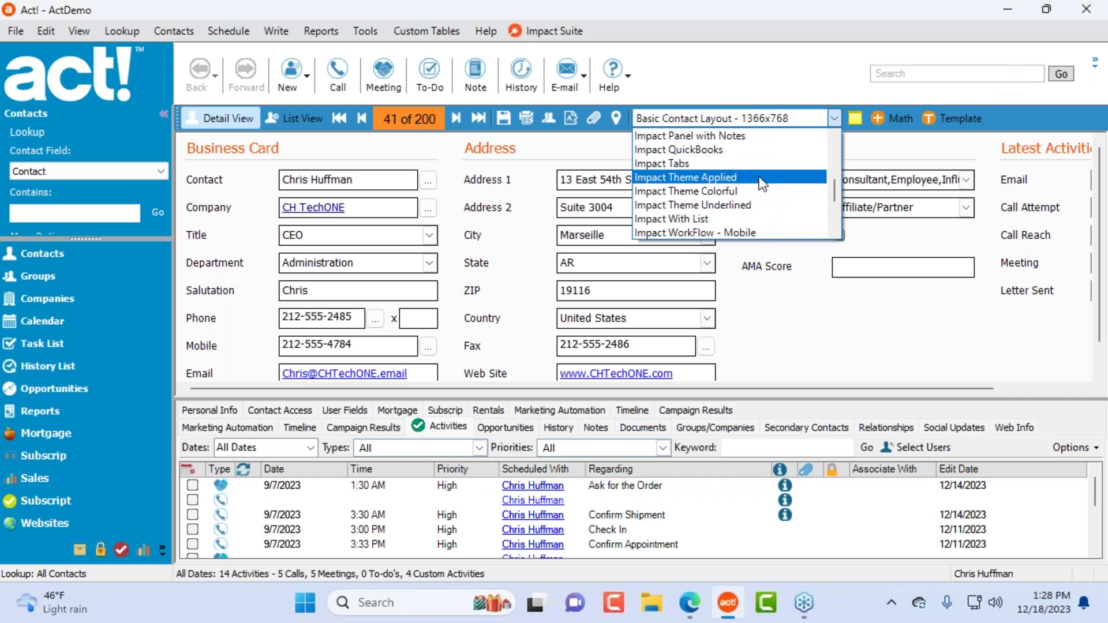
{"action": "left_click", "coordinate": [745, 177]}
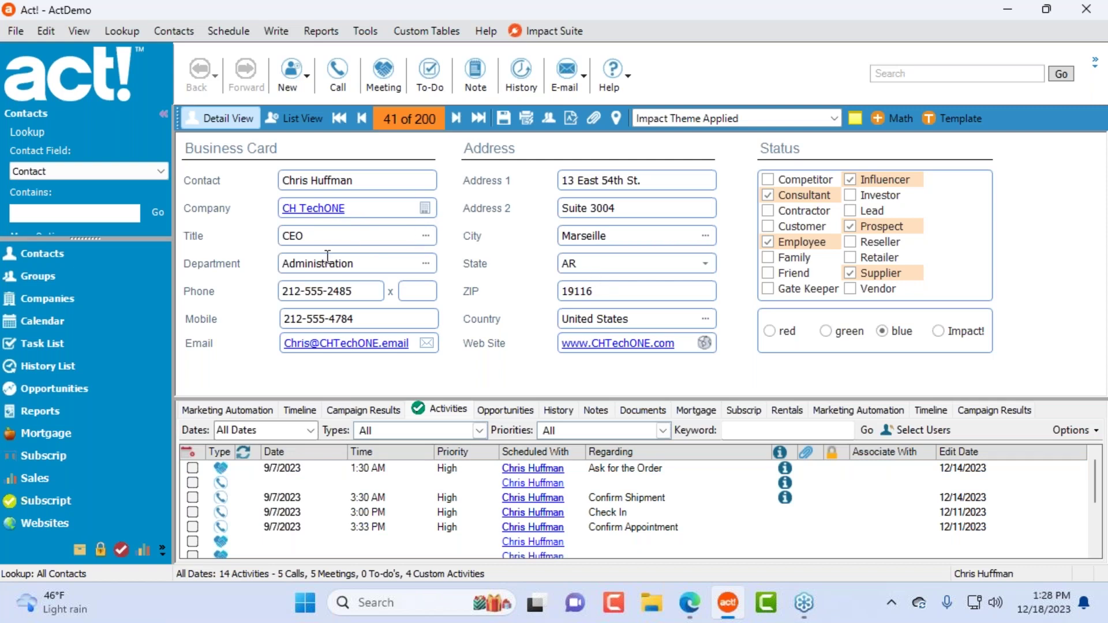
Step: Try lookups from the Title and Address 2 fields, closing each without searching
{"action": "left_click", "coordinate": [370, 237]}
{"action": "right_click", "coordinate": [358, 230]}
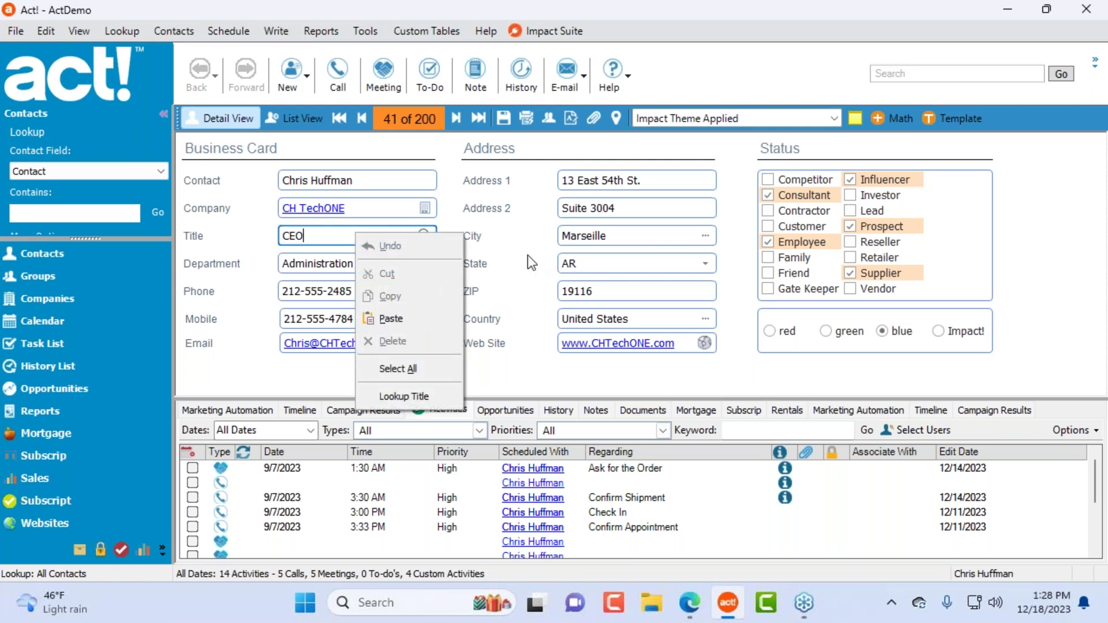
{"action": "left_click", "coordinate": [609, 265]}
{"action": "left_click", "coordinate": [609, 265]}
{"action": "left_click", "coordinate": [637, 209]}
{"action": "right_click", "coordinate": [637, 209]}
{"action": "left_click", "coordinate": [695, 375]}
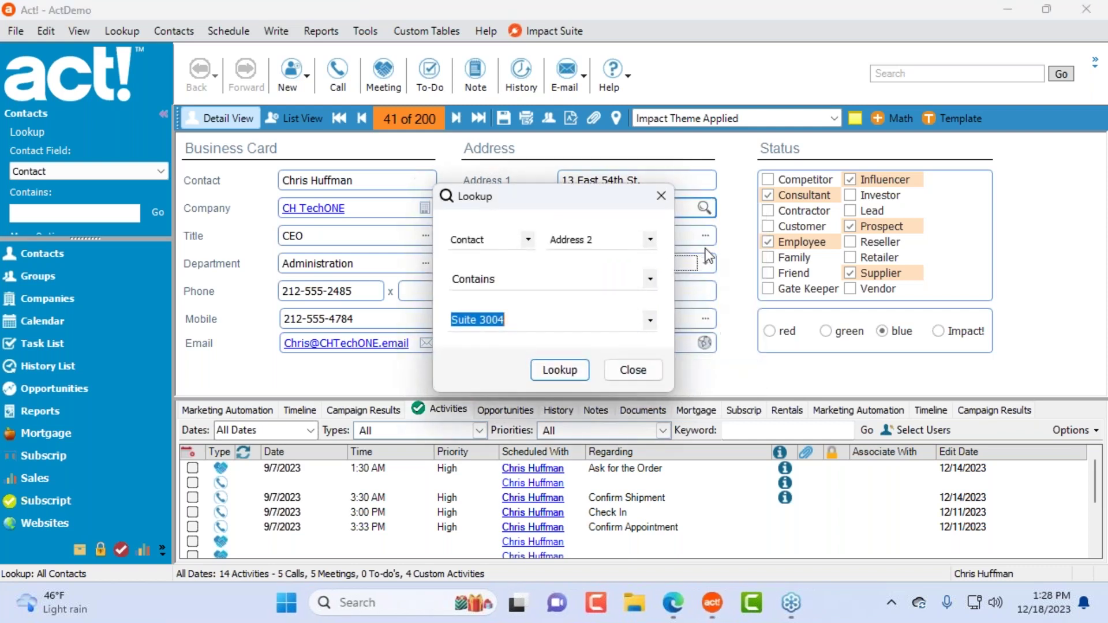
{"action": "left_click", "coordinate": [642, 374]}
{"action": "left_click", "coordinate": [366, 235]}
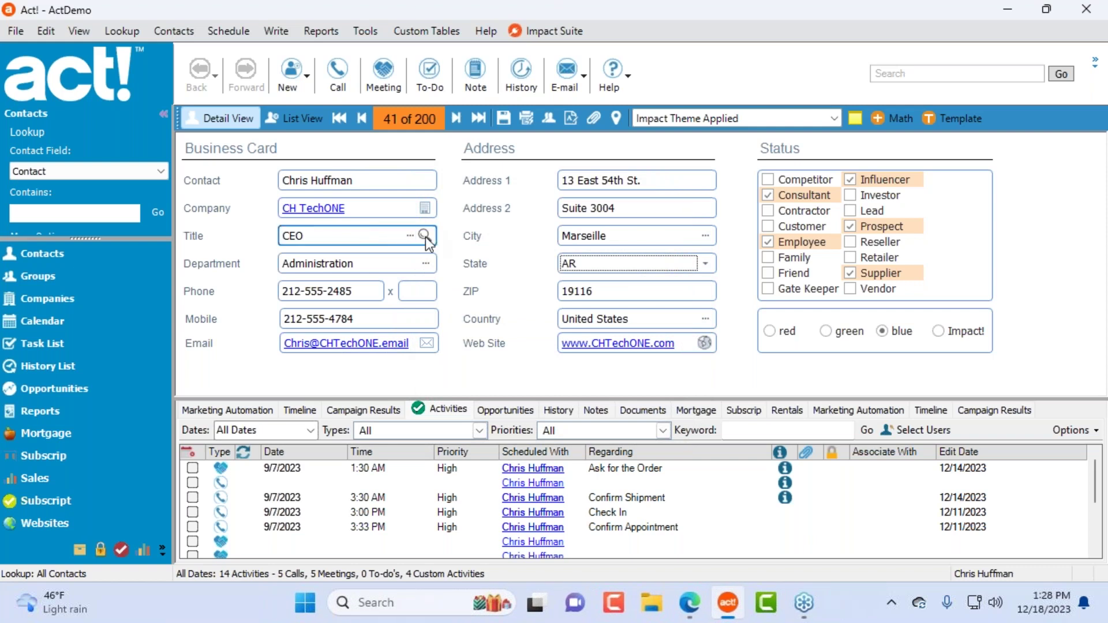
{"action": "left_click", "coordinate": [425, 237]}
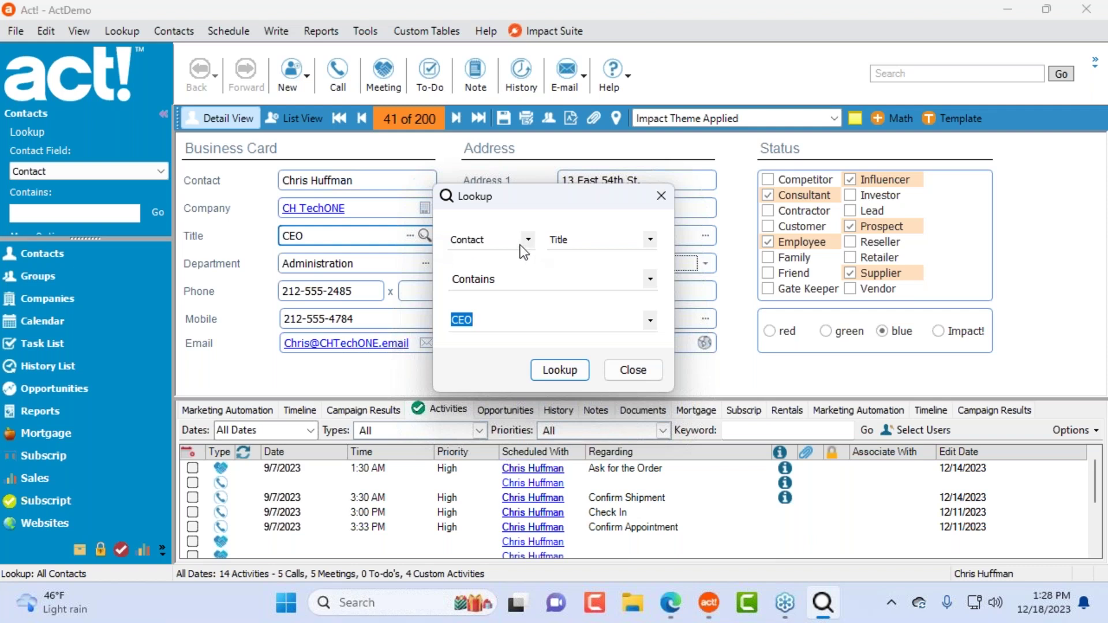
{"action": "left_click_drag", "start_coordinate": [531, 195], "coordinate": [633, 172]}
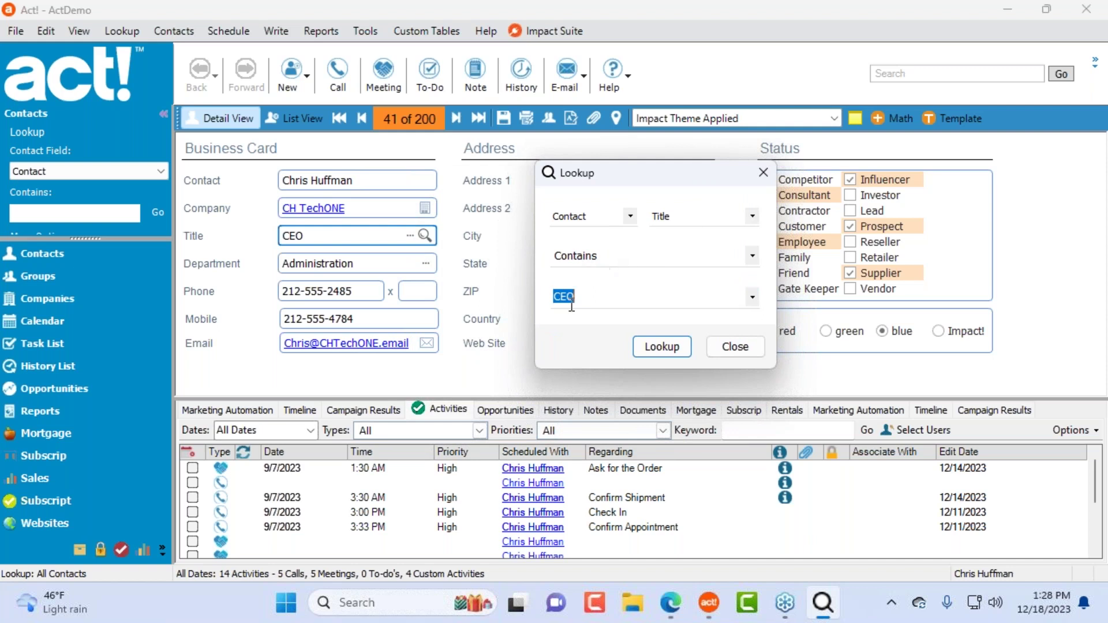
{"action": "left_click", "coordinate": [735, 347]}
Step: Look up contacts whose Department is Administration
{"action": "left_click", "coordinate": [384, 263]}
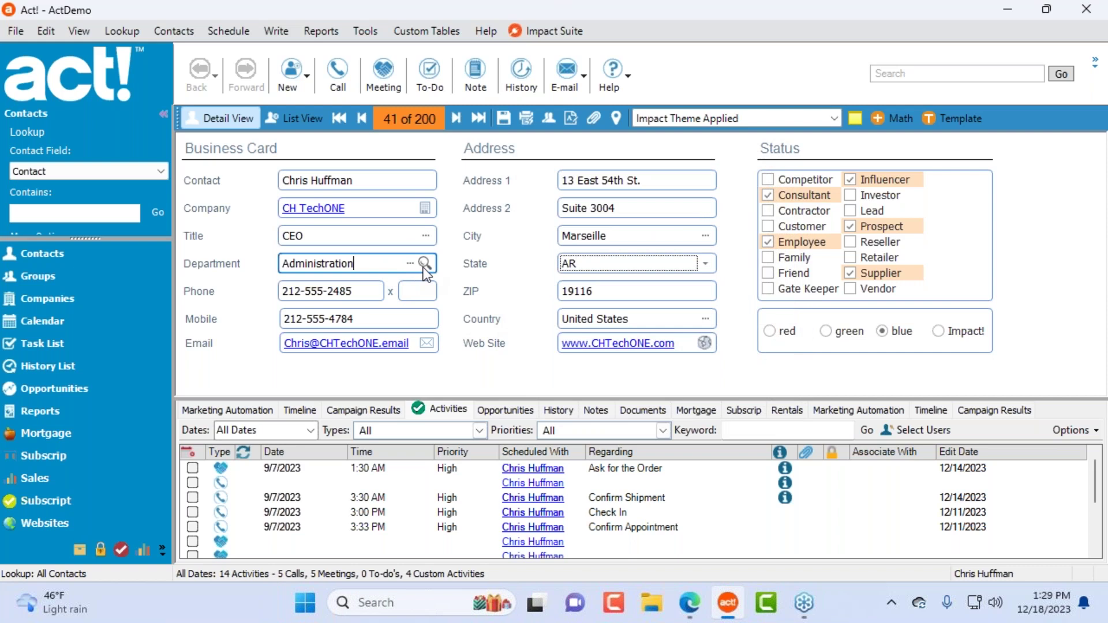
{"action": "left_click", "coordinate": [425, 264]}
{"action": "left_click", "coordinate": [569, 372]}
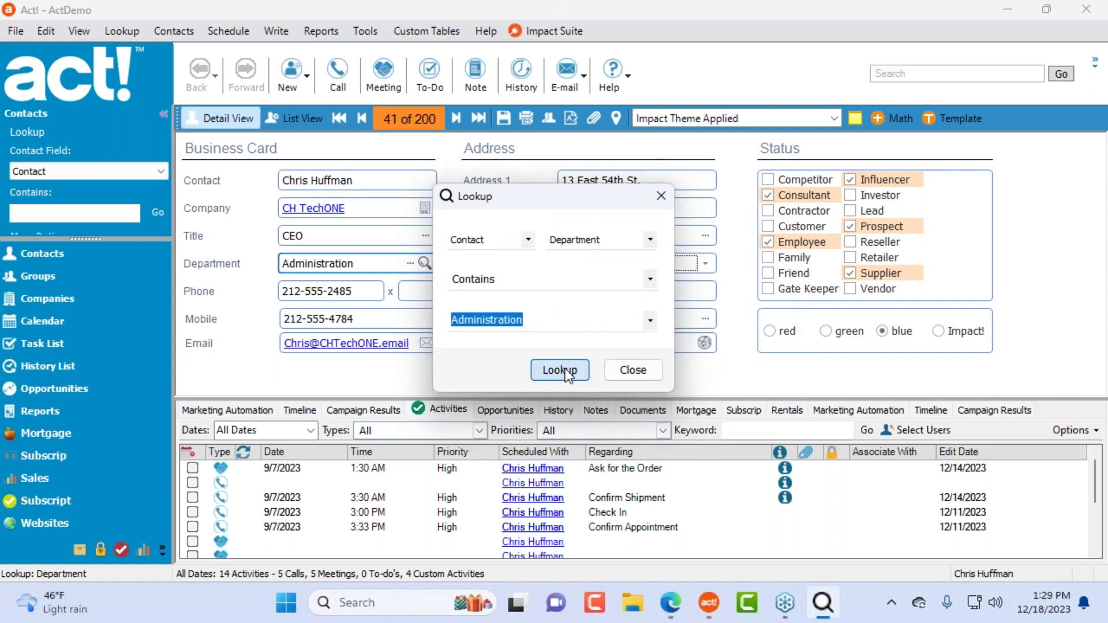
{"action": "left_click_drag", "start_coordinate": [519, 197], "coordinate": [531, 255]}
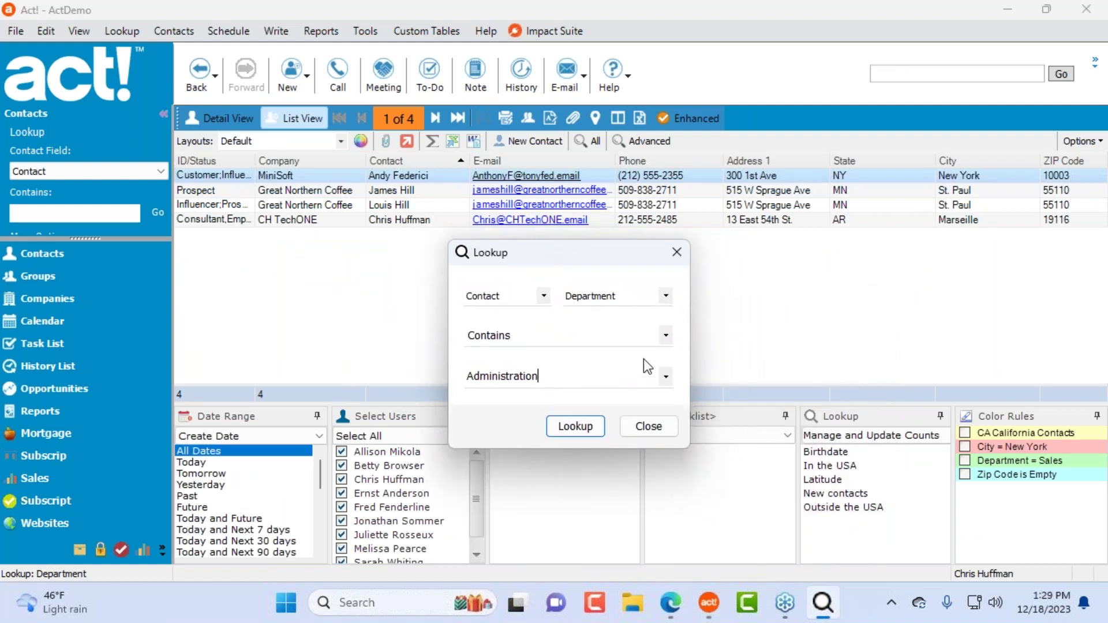
{"action": "left_click", "coordinate": [666, 377]}
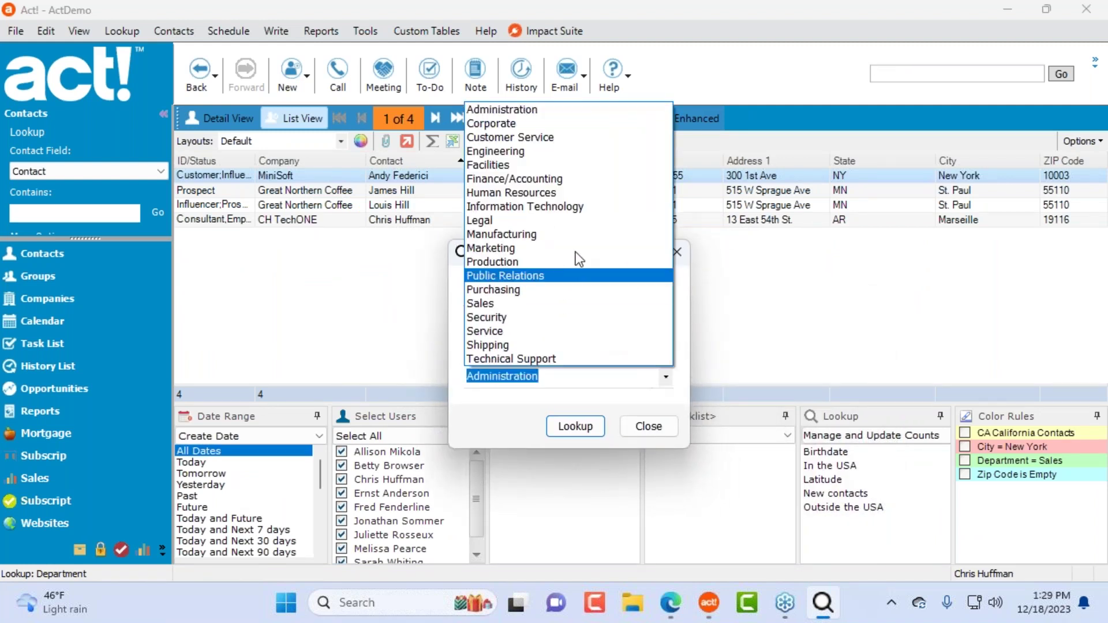
{"action": "left_click", "coordinate": [514, 411]}
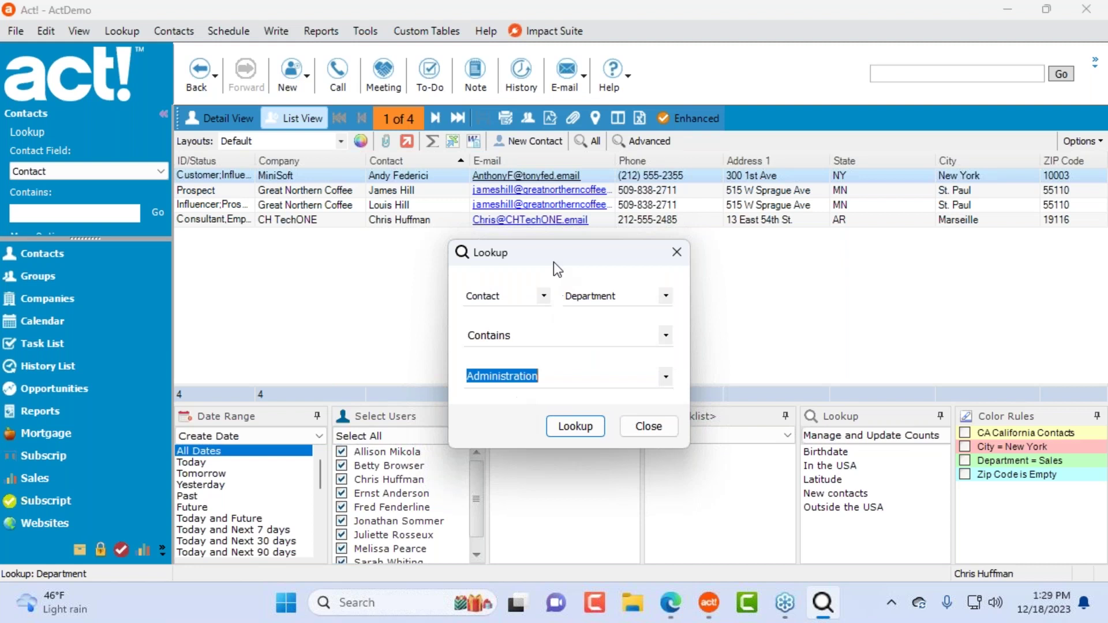
{"action": "left_click_drag", "start_coordinate": [552, 250], "coordinate": [664, 272]}
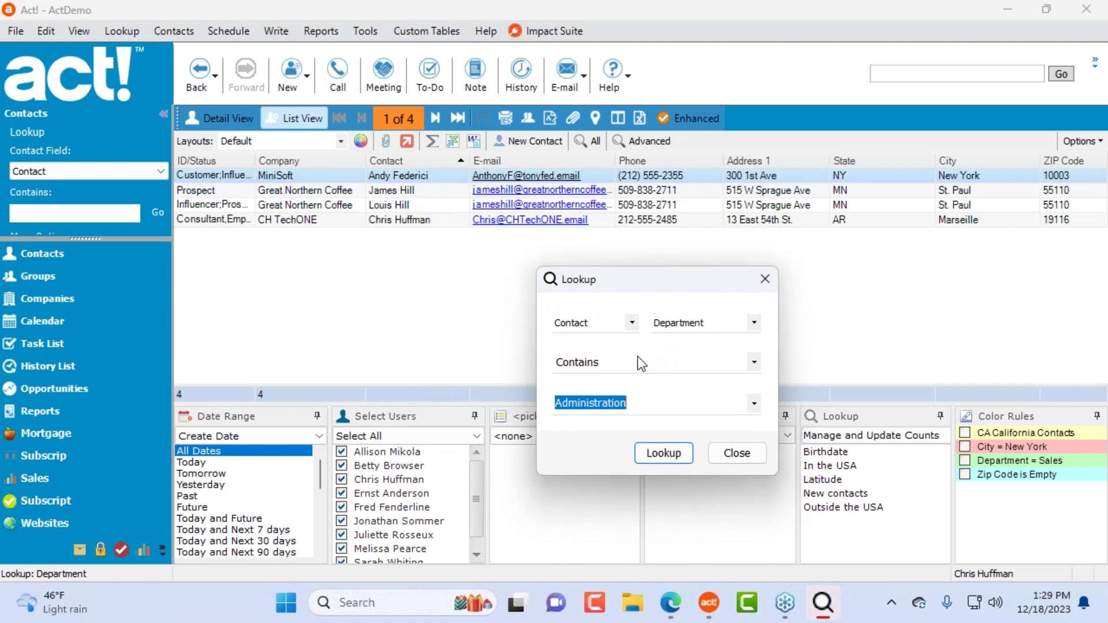
Step: Search Departments Human Resources and Technical Support, both returning no contacts
{"action": "left_click", "coordinate": [754, 403]}
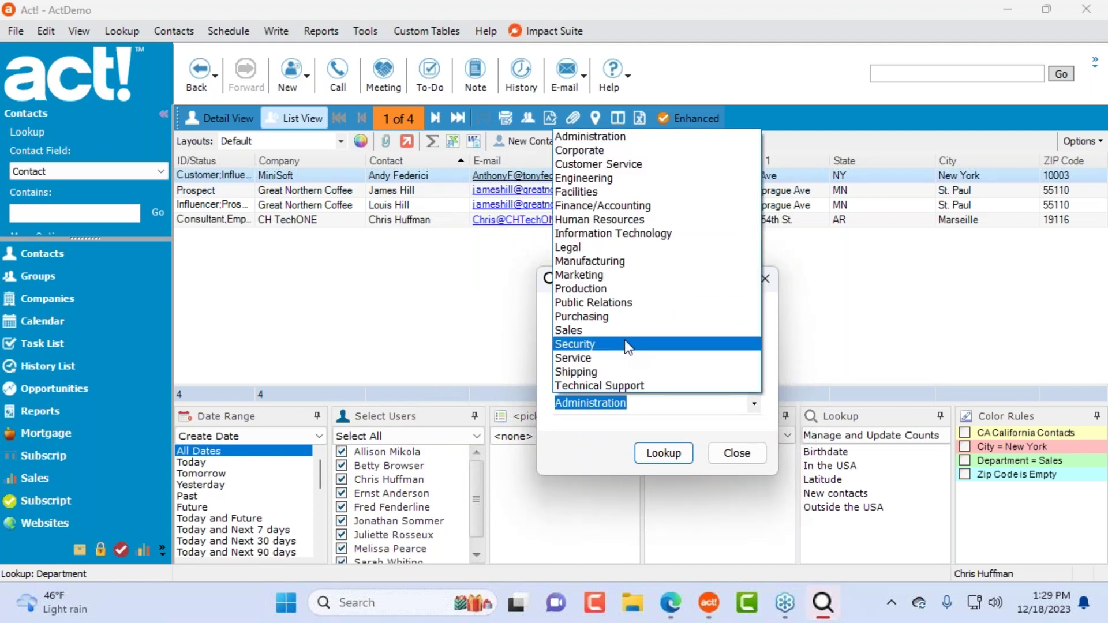
{"action": "left_click", "coordinate": [629, 220]}
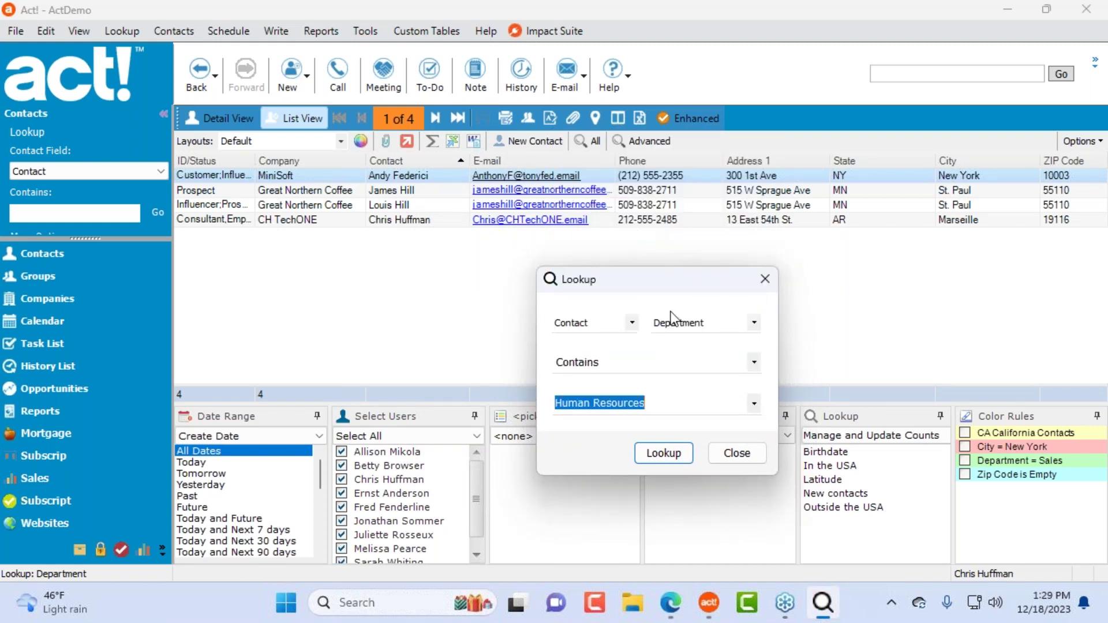
{"action": "left_click", "coordinate": [675, 455]}
{"action": "left_click", "coordinate": [595, 361]}
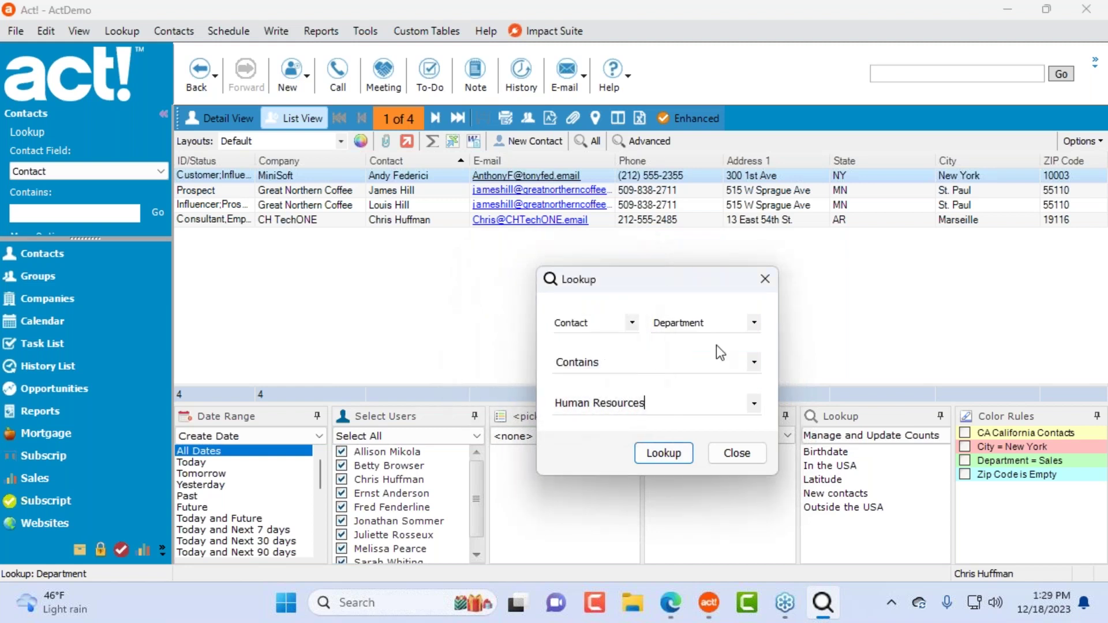
{"action": "left_click", "coordinate": [754, 403]}
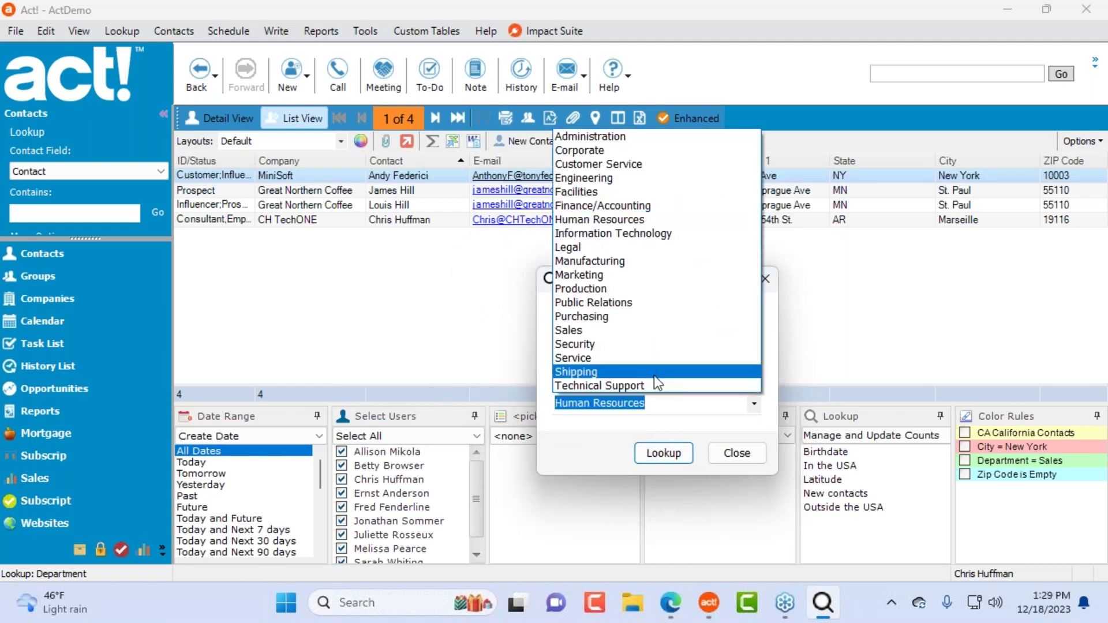
{"action": "left_click", "coordinate": [652, 386]}
{"action": "left_click", "coordinate": [673, 461]}
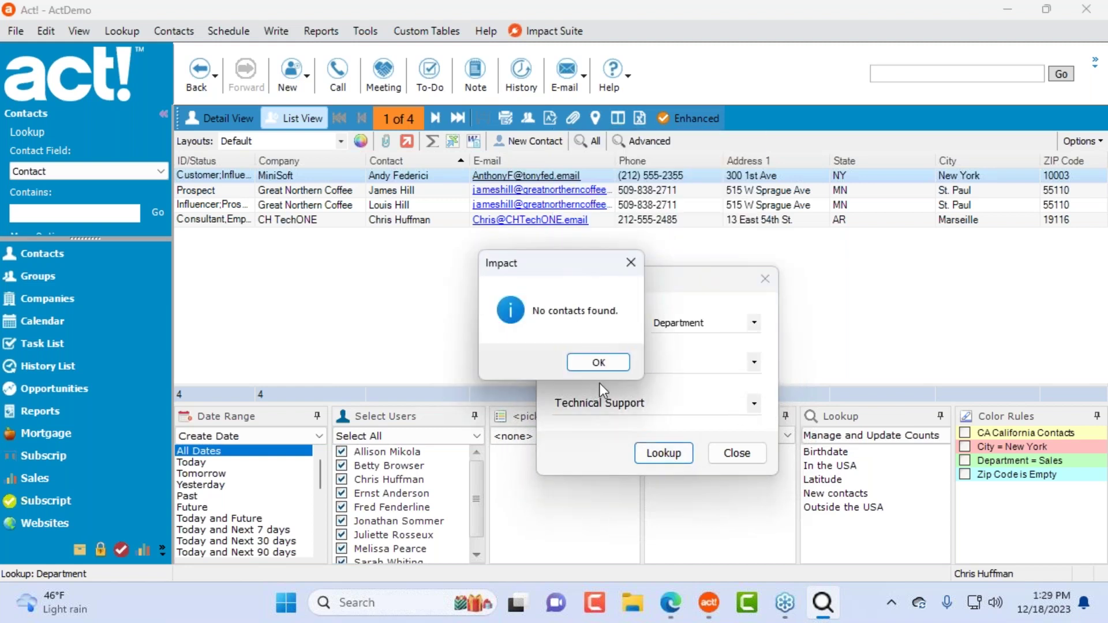
{"action": "left_click", "coordinate": [618, 362]}
Step: Search Department Engineering with no results, close the lookup, and open the first found contact
{"action": "scroll", "coordinate": [728, 413], "scroll_direction": "up", "scroll_amount": 4}
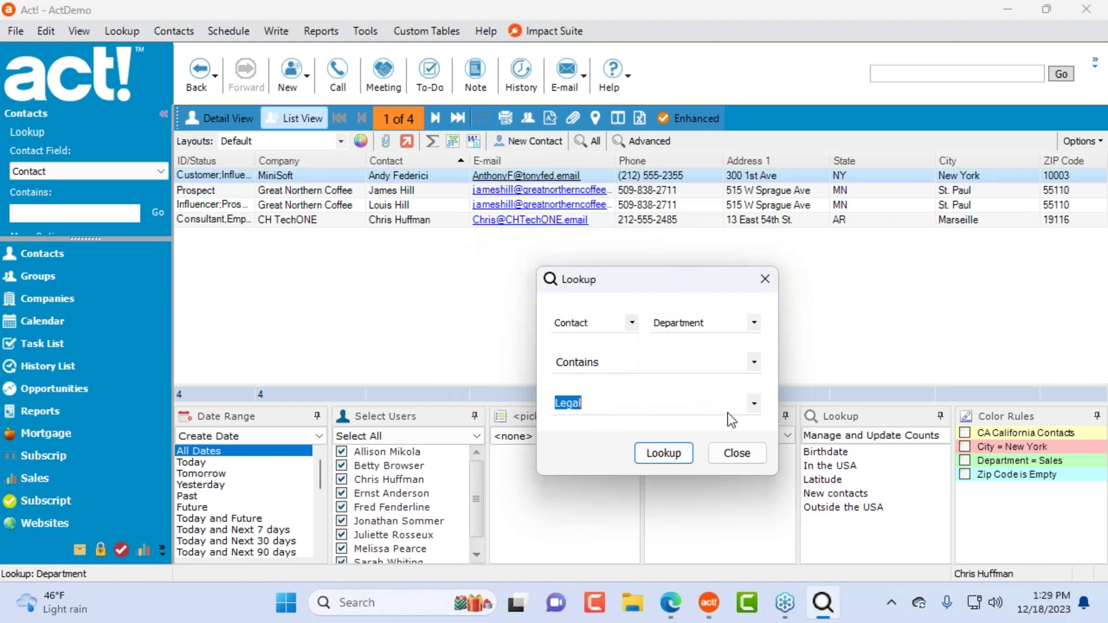
{"action": "left_click", "coordinate": [754, 404]}
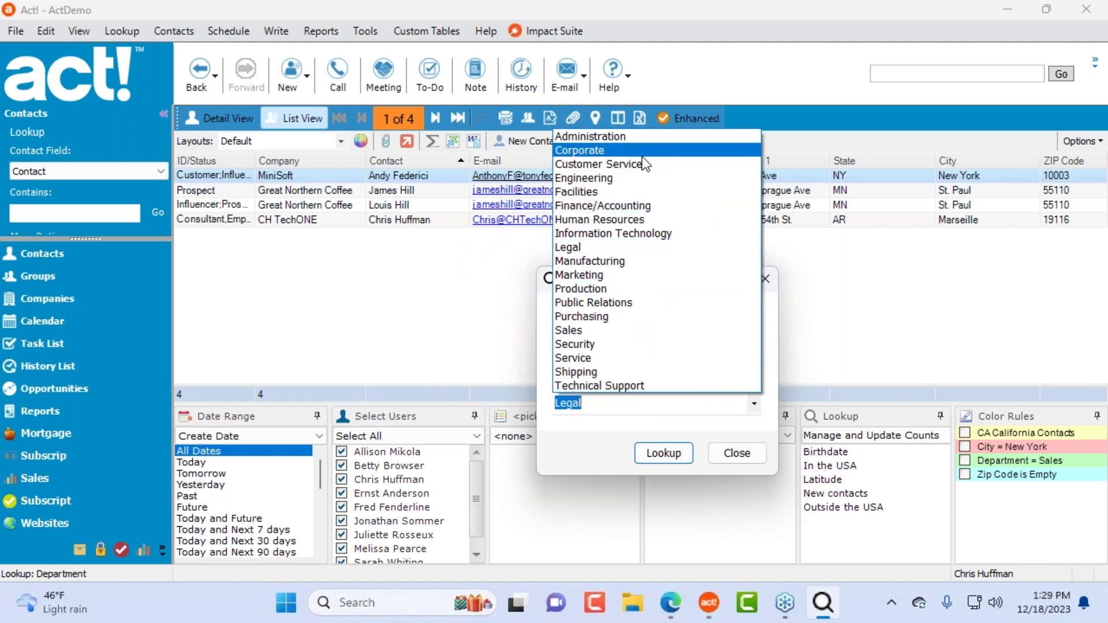
{"action": "left_click", "coordinate": [664, 179]}
{"action": "left_click", "coordinate": [669, 453]}
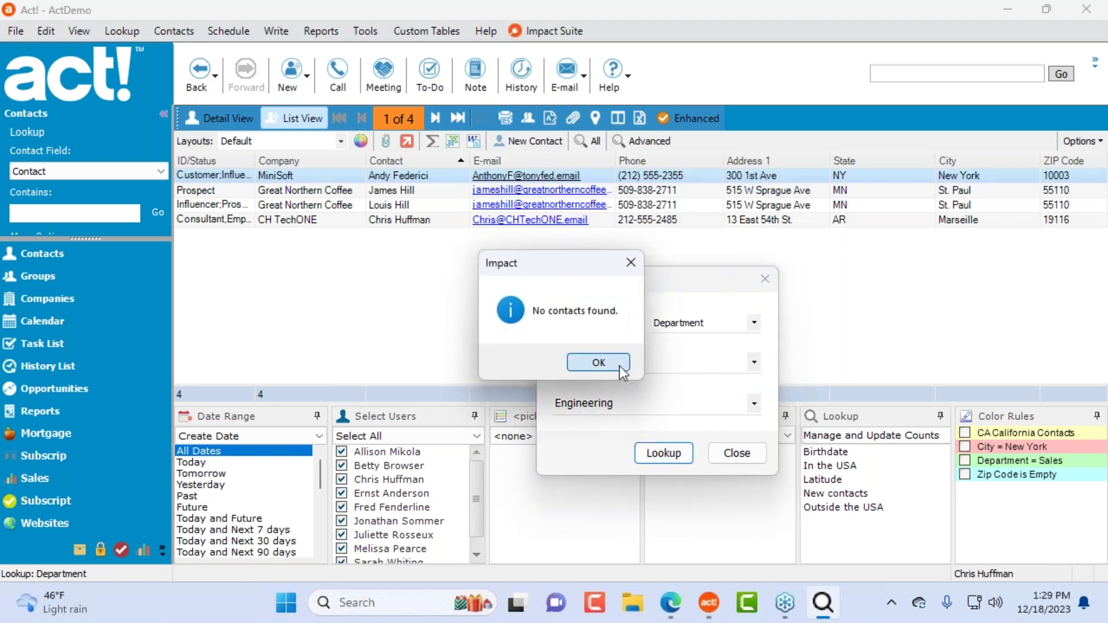
{"action": "left_click", "coordinate": [620, 368]}
{"action": "left_click", "coordinate": [737, 453]}
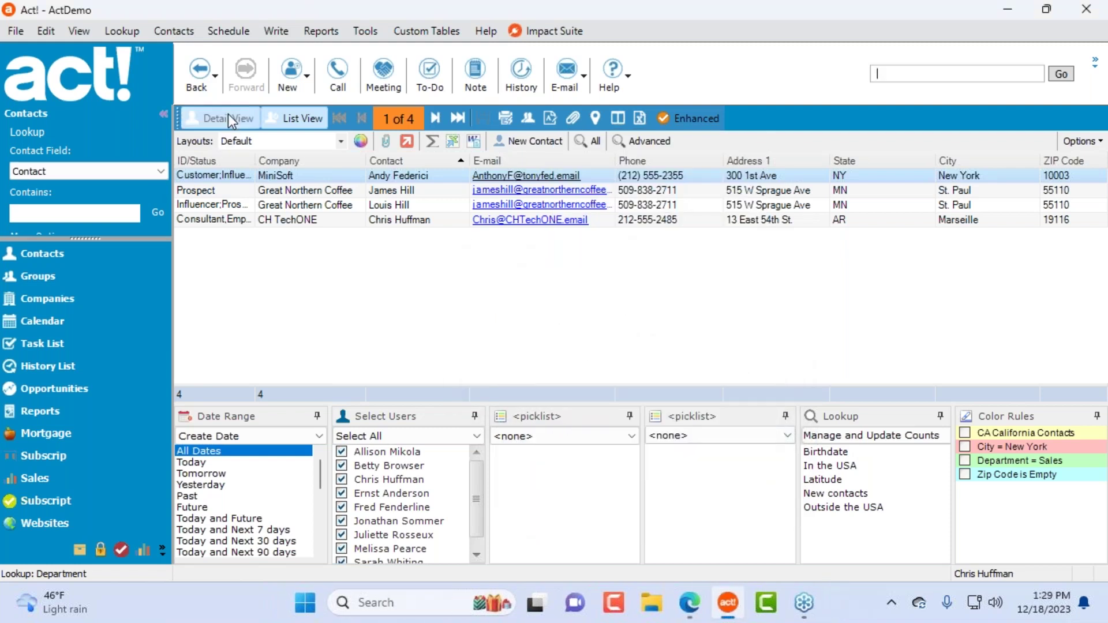
{"action": "left_click", "coordinate": [230, 120]}
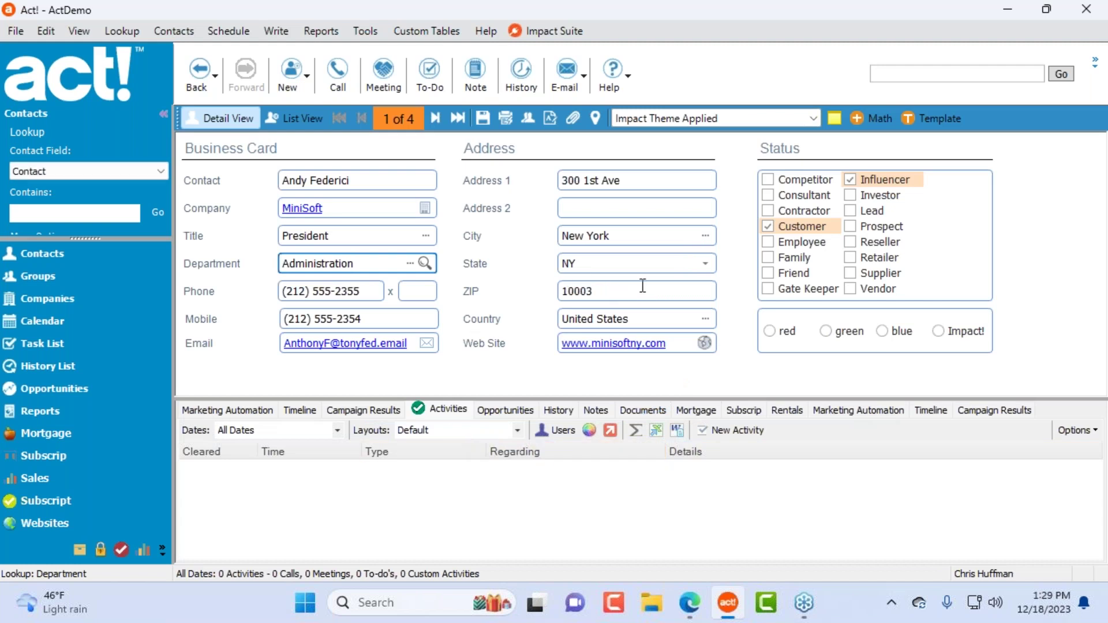
Step: Find all contacts with ZIP Code 10003, then close the lookup
{"action": "left_click", "coordinate": [595, 264]}
{"action": "left_click", "coordinate": [639, 255]}
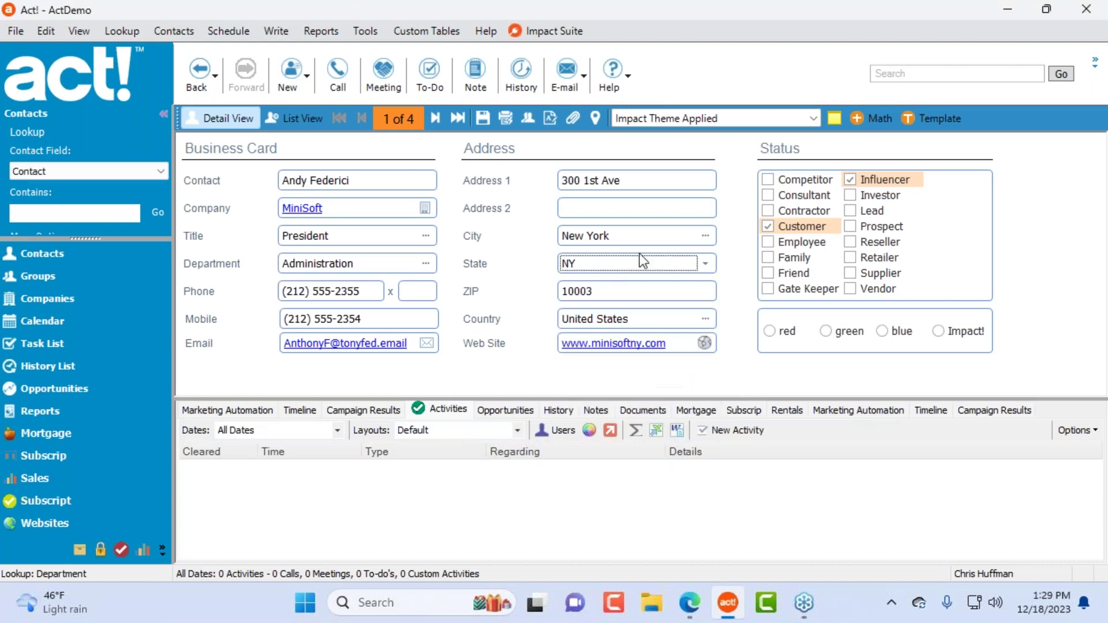
{"action": "left_click", "coordinate": [618, 291]}
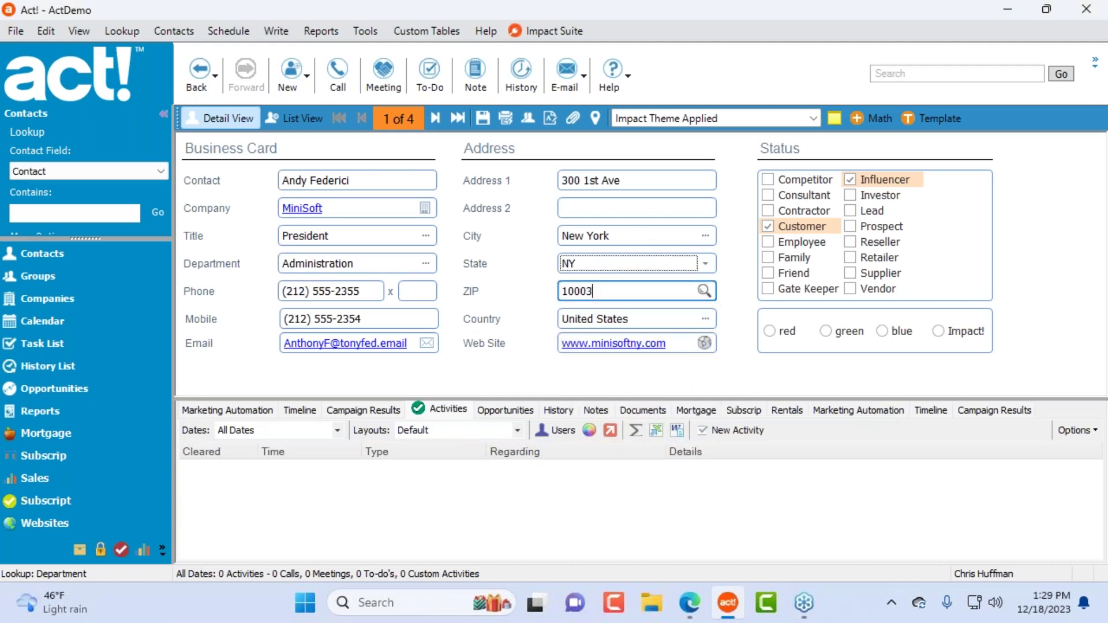
{"action": "left_click", "coordinate": [704, 291]}
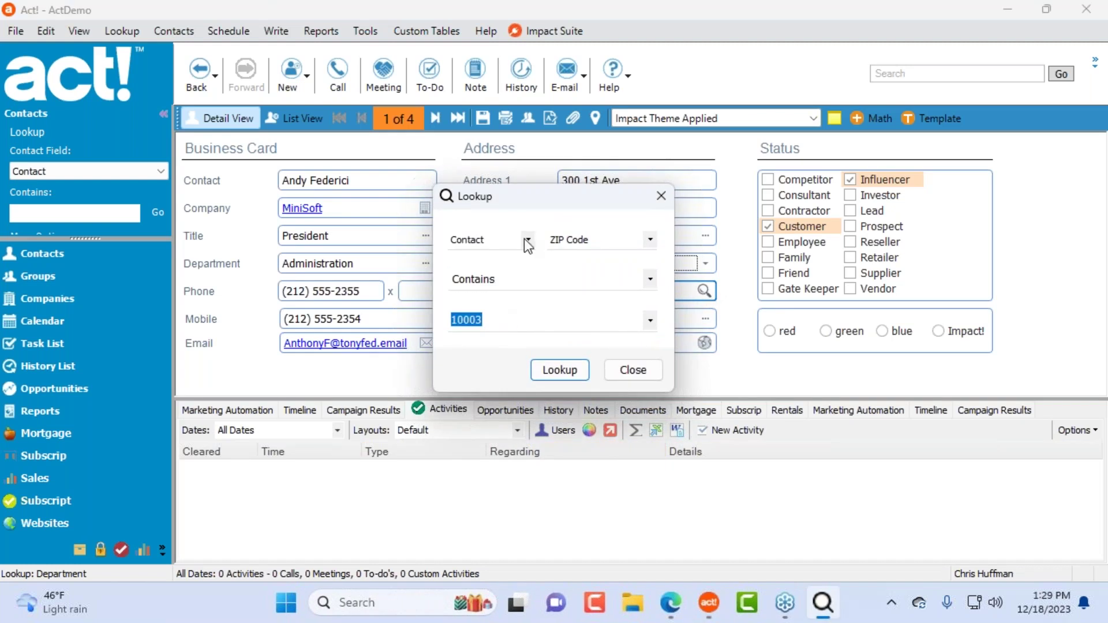
{"action": "left_click_drag", "start_coordinate": [537, 202], "coordinate": [496, 357]}
{"action": "left_click", "coordinate": [500, 517]}
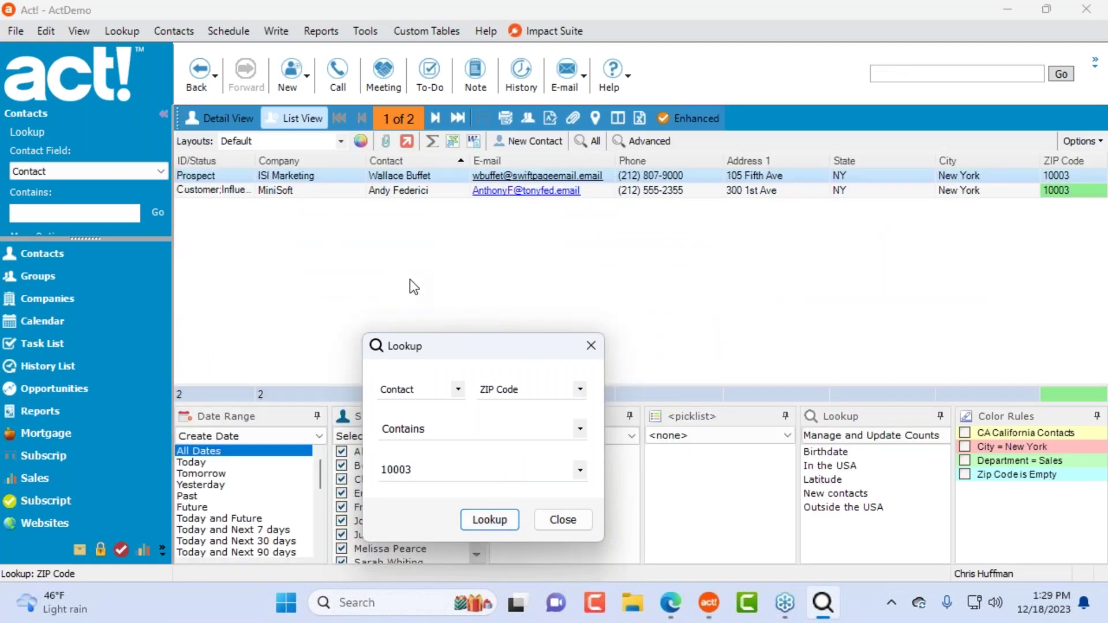
{"action": "left_click", "coordinate": [572, 525]}
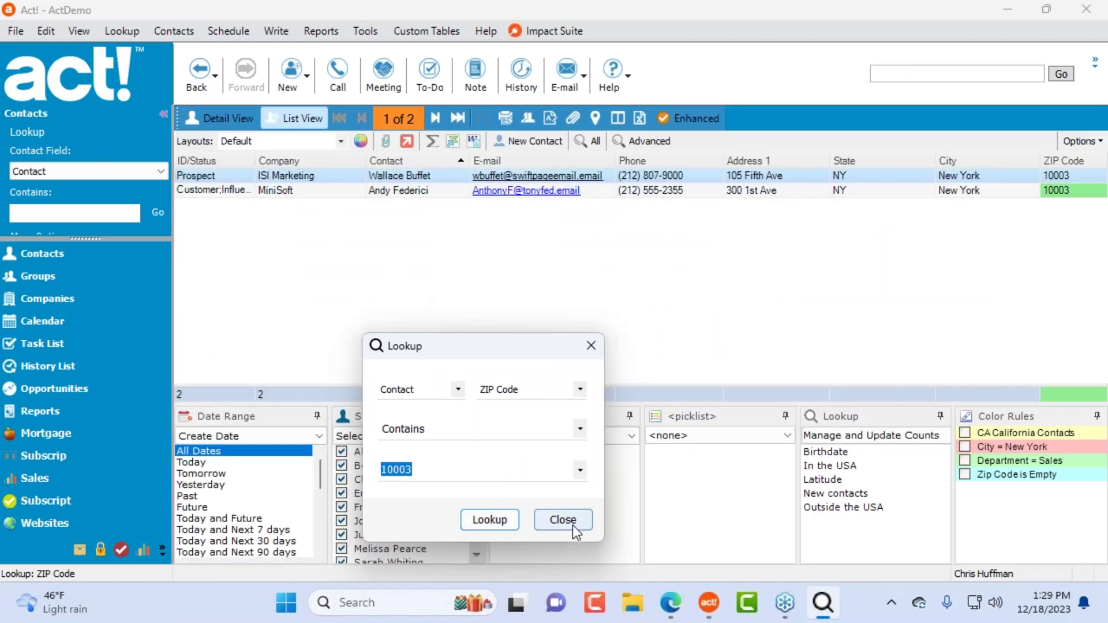
Step: Open the matching contact's details and try a Country lookup, closing it unused
{"action": "left_click", "coordinate": [216, 119]}
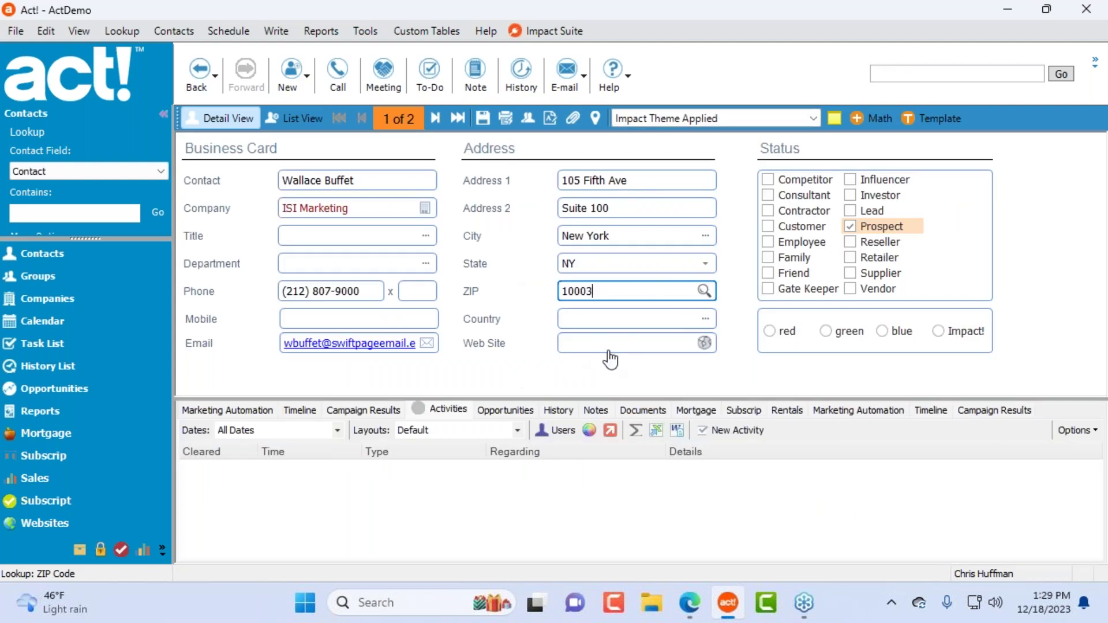
{"action": "left_click", "coordinate": [619, 320]}
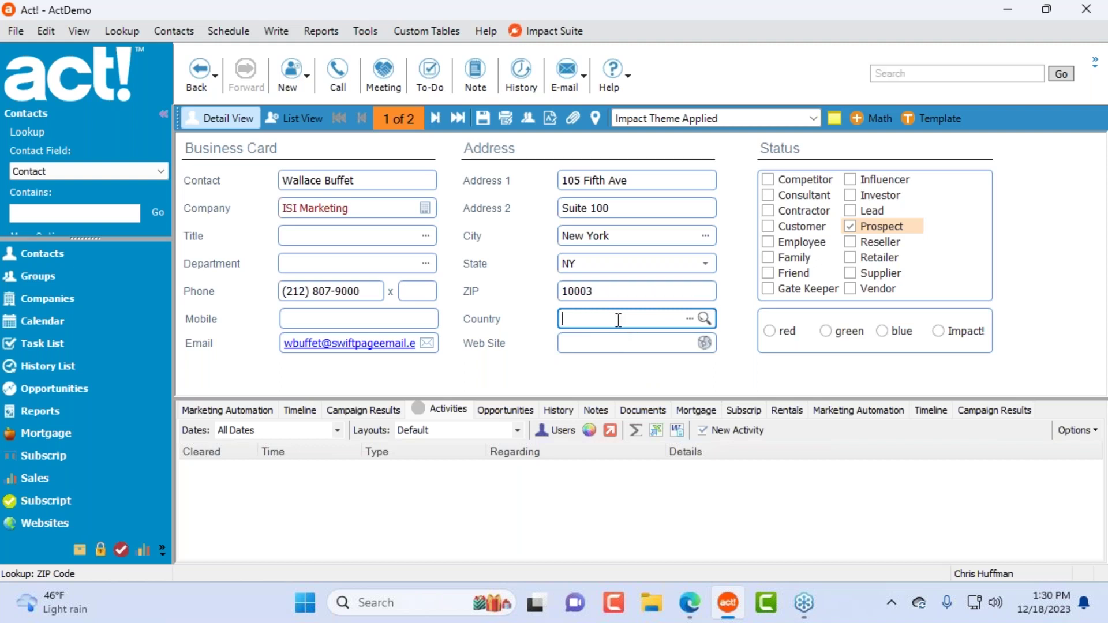
{"action": "right_click", "coordinate": [616, 319]}
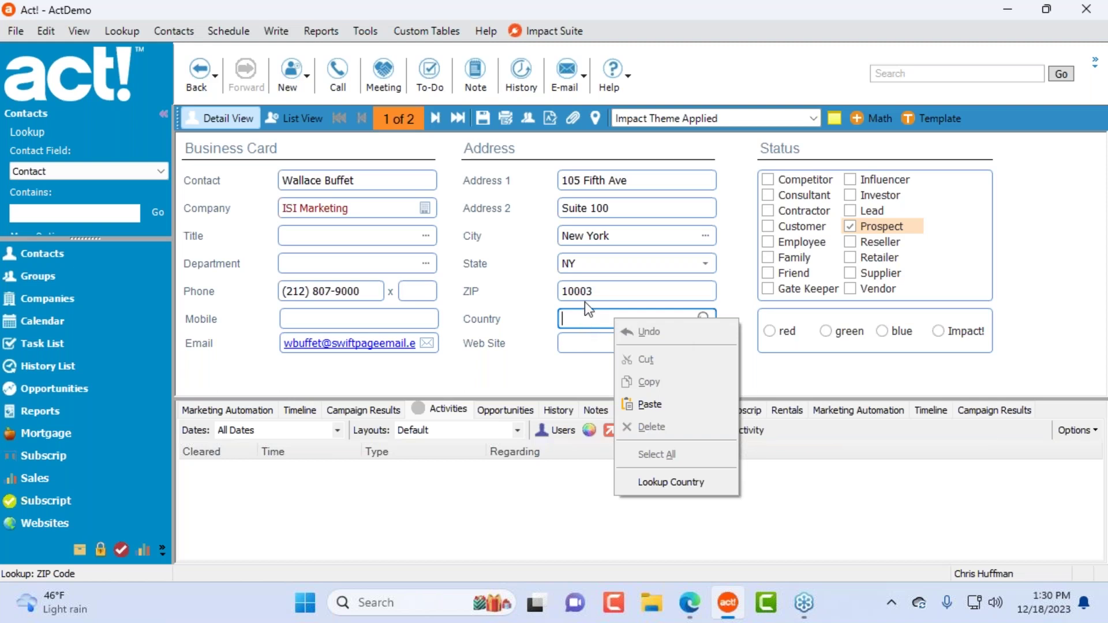
{"action": "left_click", "coordinate": [604, 293]}
{"action": "left_click", "coordinate": [609, 315]}
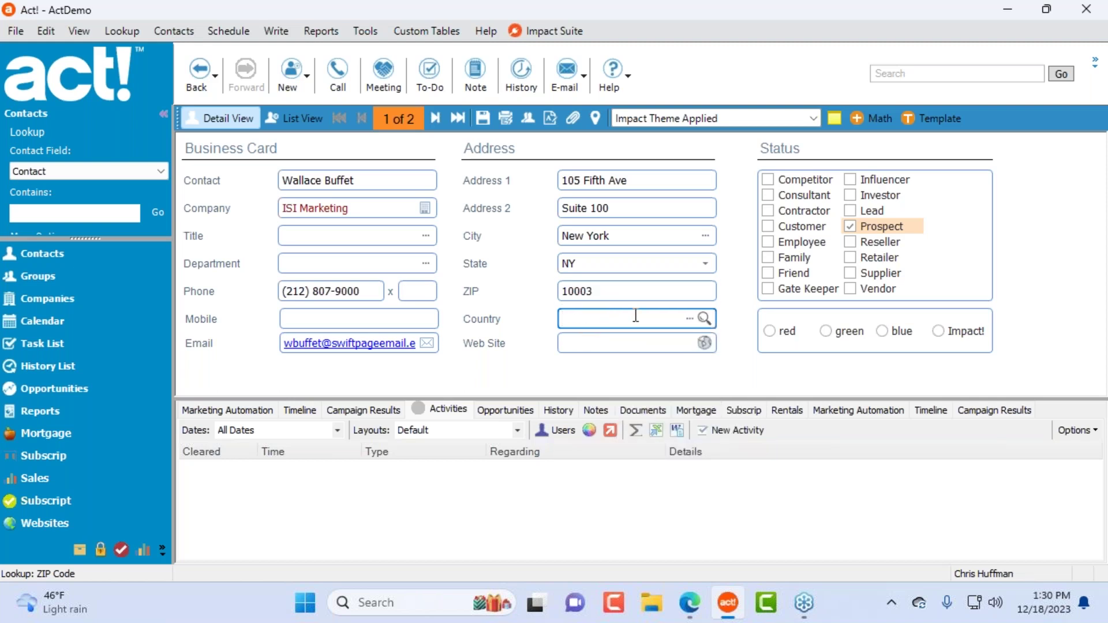
{"action": "right_click", "coordinate": [617, 317]}
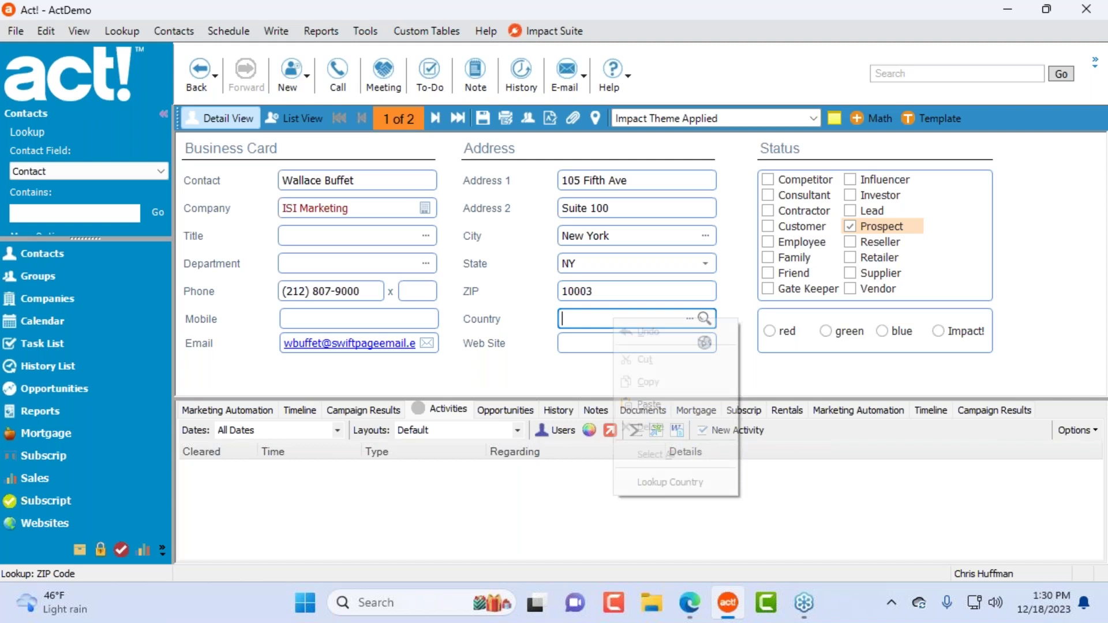
{"action": "left_click", "coordinate": [687, 482]}
{"action": "left_click", "coordinate": [633, 369]}
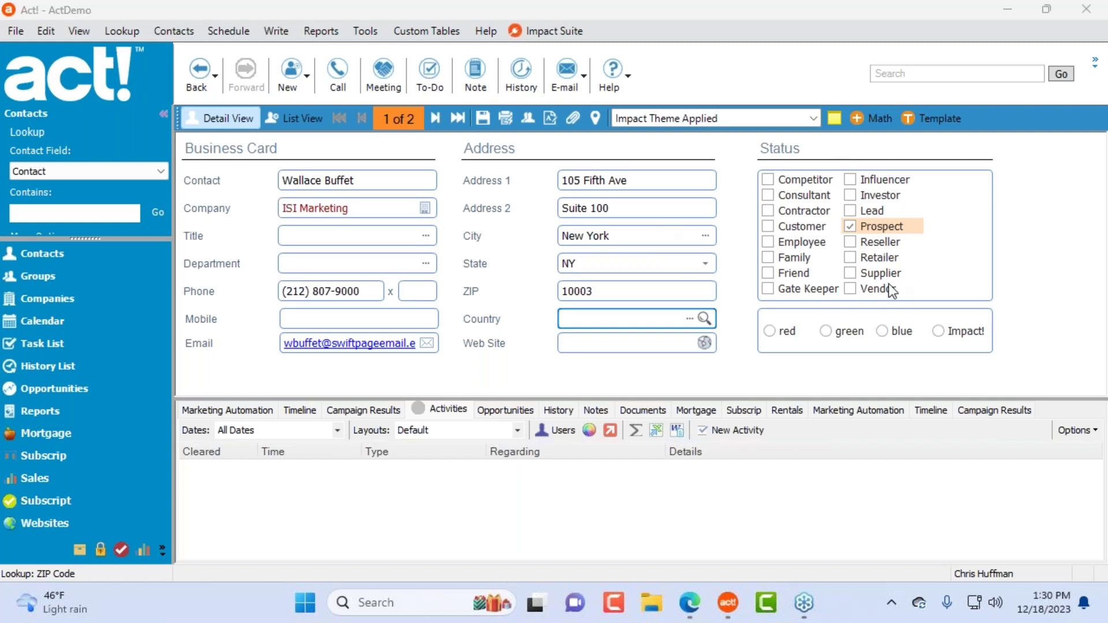
Step: Bring up the list of available contact layouts
{"action": "left_click", "coordinate": [693, 120]}
{"action": "scroll", "coordinate": [709, 132], "scroll_direction": "up", "scroll_amount": 3}
{"action": "scroll", "coordinate": [705, 133], "scroll_direction": "up", "scroll_amount": 1}
Step: Apply Basic Contact Layout - 1366x768 and add Consultant, Customer, Family, Friend, Gate Keeper, Investor to ID/Status
{"action": "left_click", "coordinate": [737, 150]}
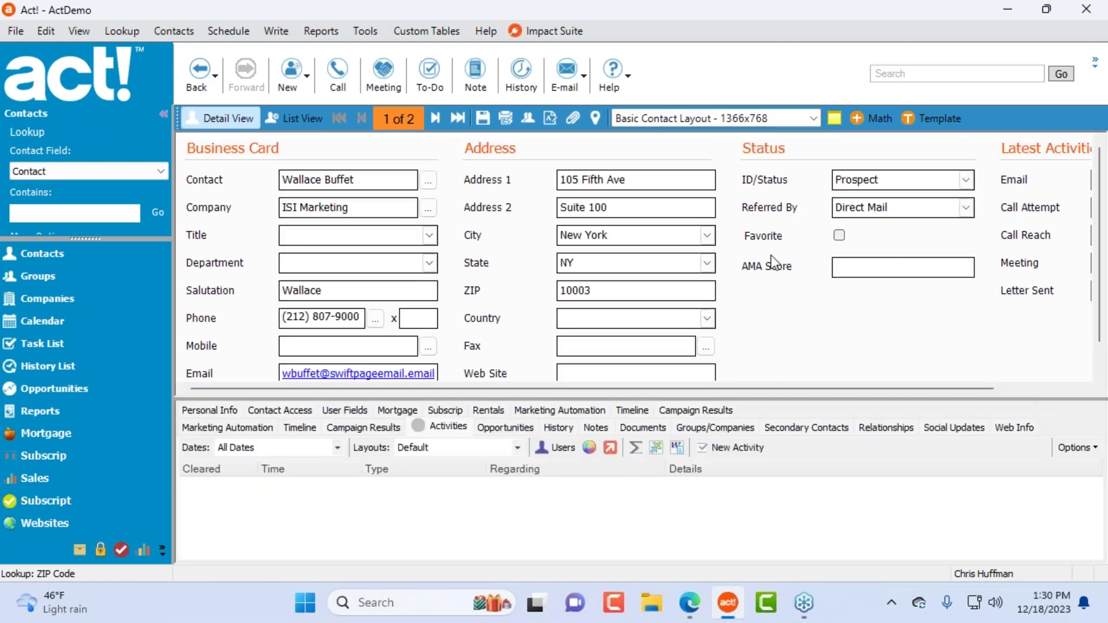
{"action": "left_click", "coordinate": [965, 180]}
{"action": "left_click", "coordinate": [839, 277]}
{"action": "left_click", "coordinate": [839, 293]}
{"action": "left_click", "coordinate": [839, 340]}
{"action": "left_click", "coordinate": [839, 309]}
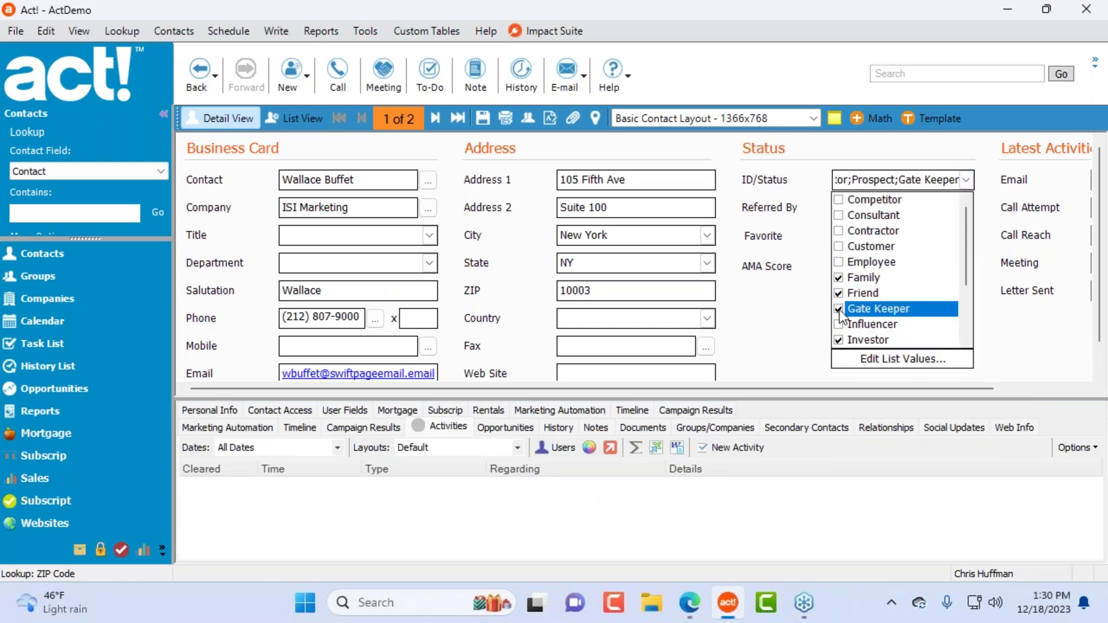
{"action": "left_click", "coordinate": [840, 246]}
{"action": "left_click", "coordinate": [849, 215]}
{"action": "left_click", "coordinate": [801, 355]}
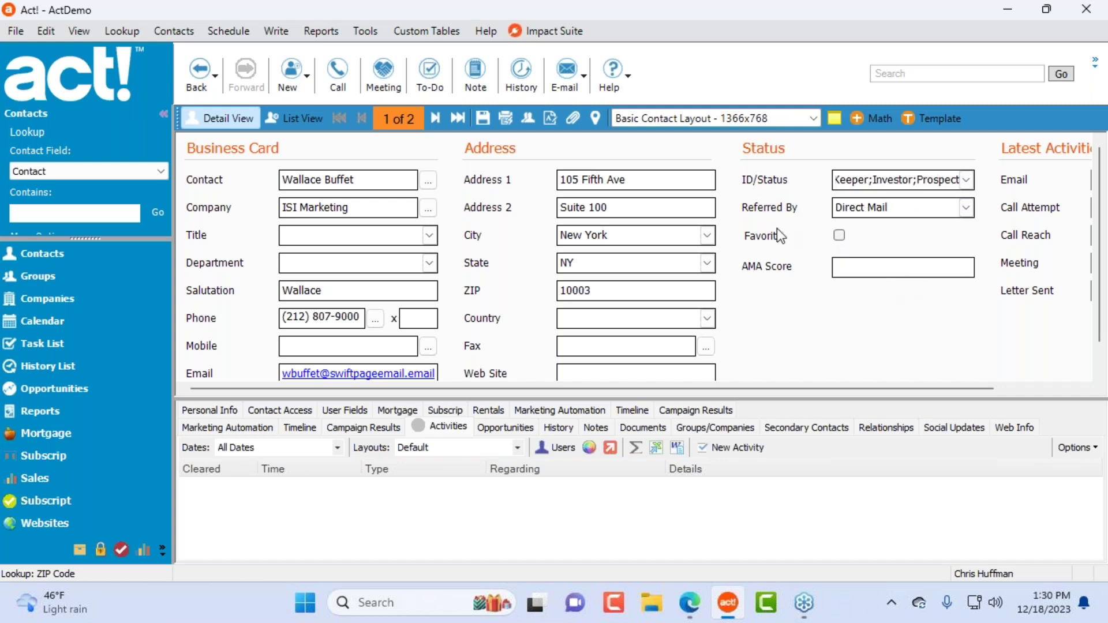
{"action": "left_click", "coordinate": [606, 207]}
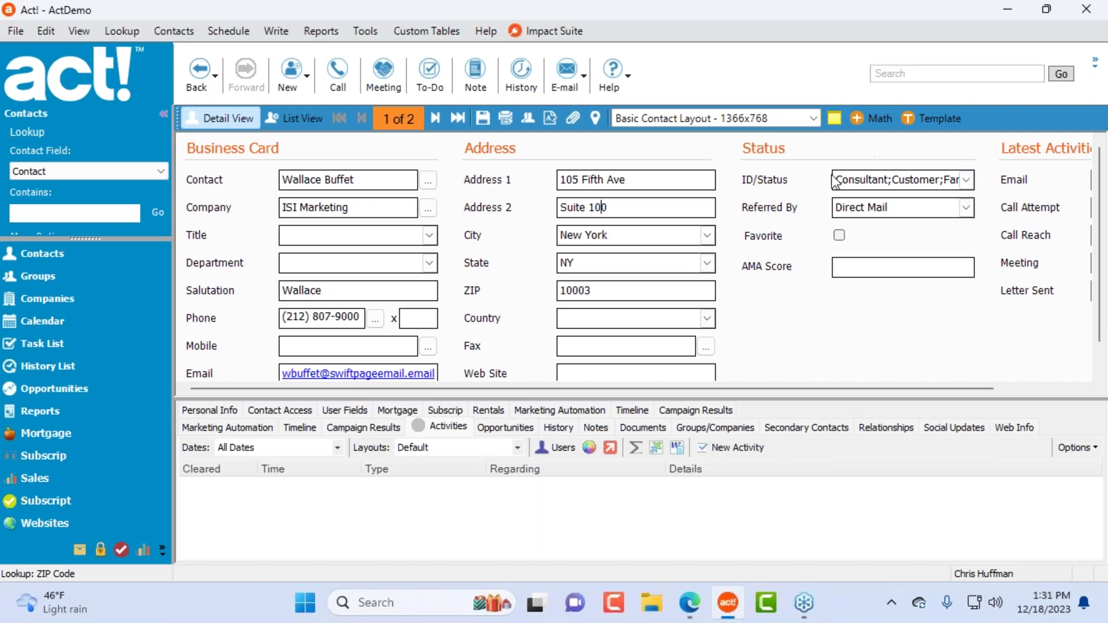
{"action": "left_click", "coordinate": [363, 32]}
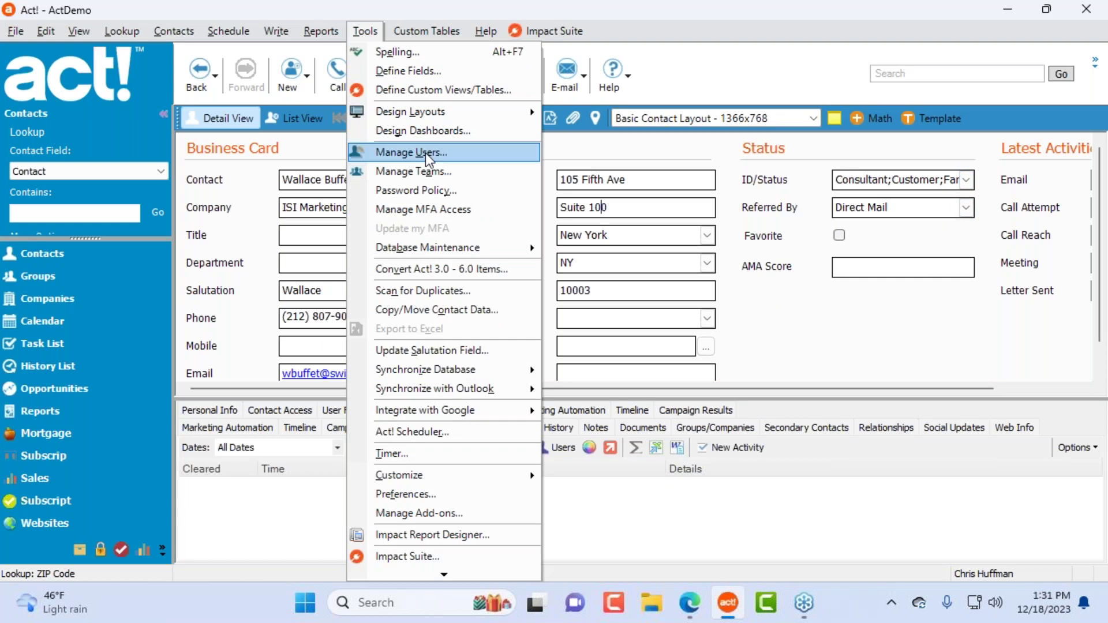
Step: Open the Basic Contact Layout and delete the six Status controls, leaving only ID/Status
{"action": "mouse_move", "coordinate": [445, 112]}
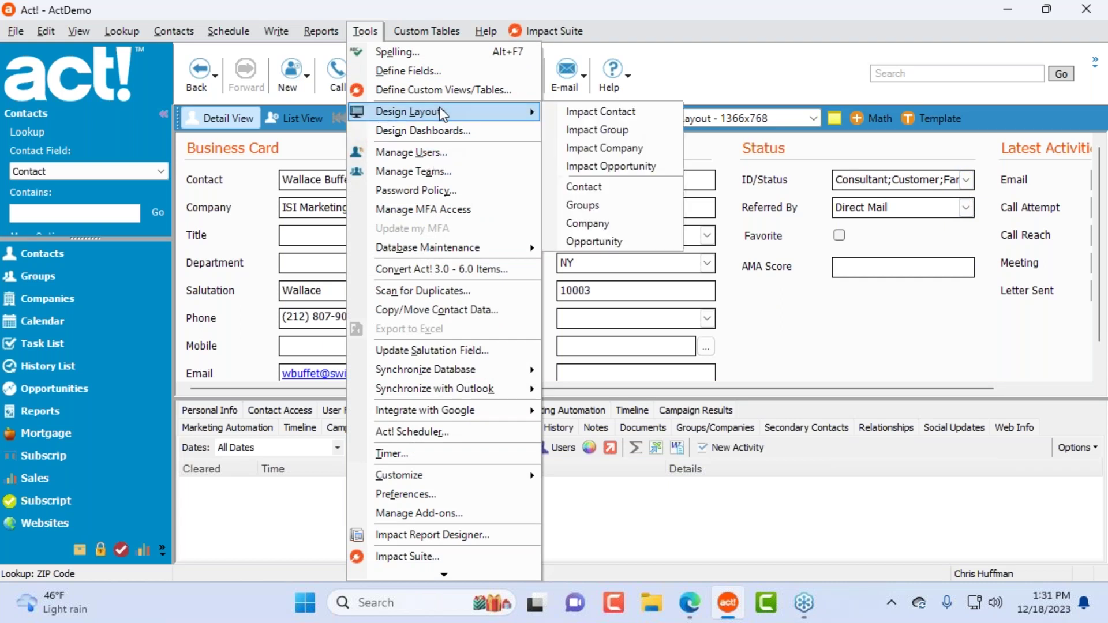
{"action": "left_click", "coordinate": [595, 113]}
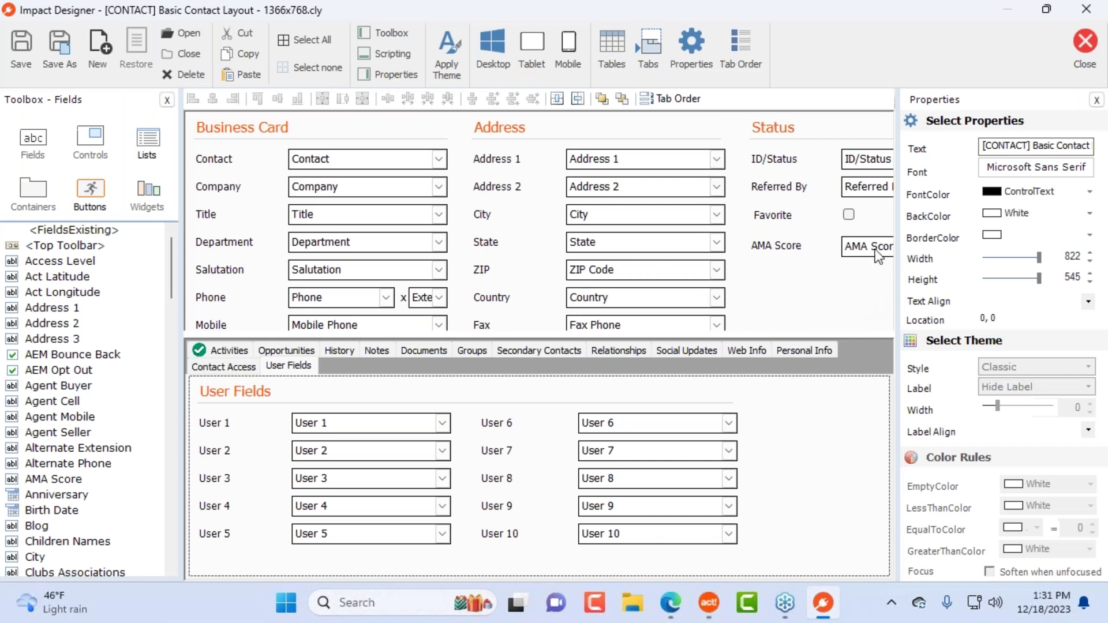
{"action": "left_click_drag", "start_coordinate": [878, 257], "coordinate": [768, 181]}
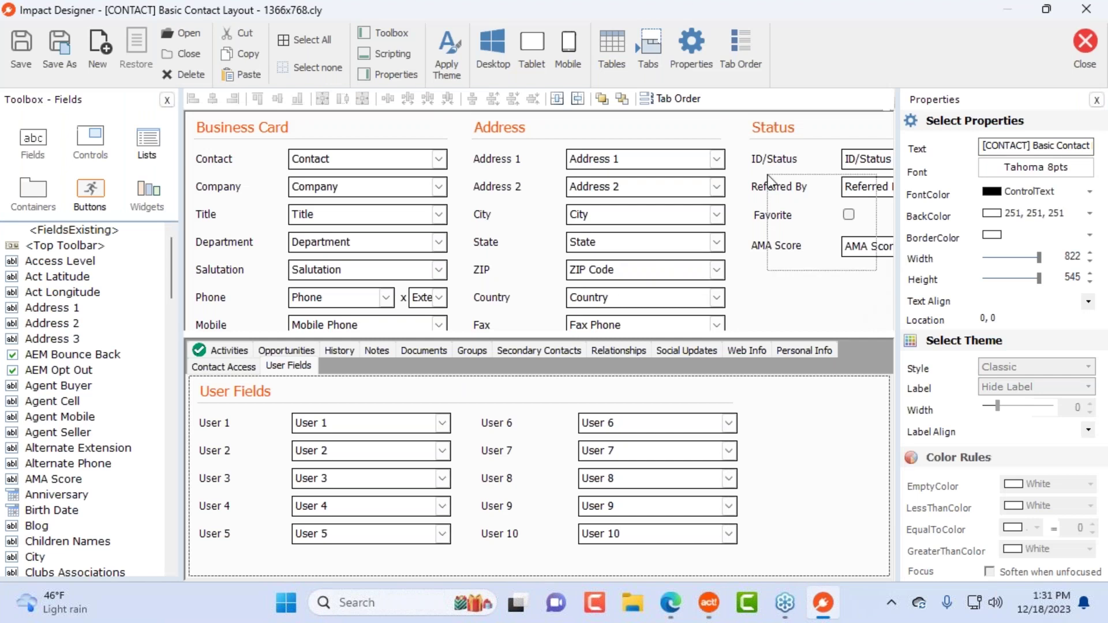
{"action": "key", "text": "Delete"}
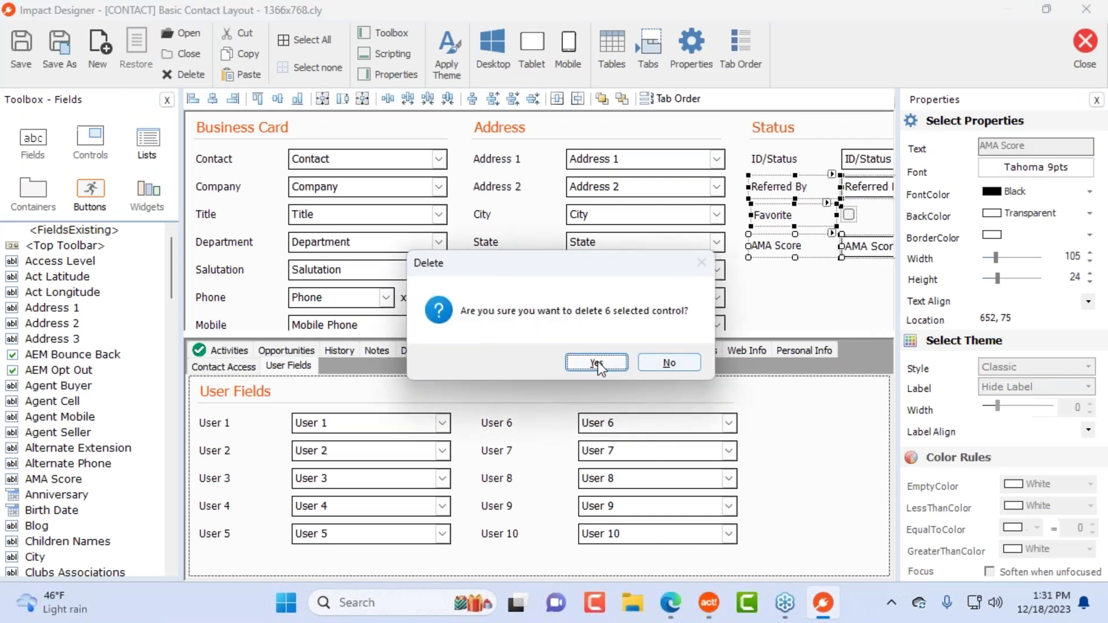
{"action": "left_click", "coordinate": [597, 363]}
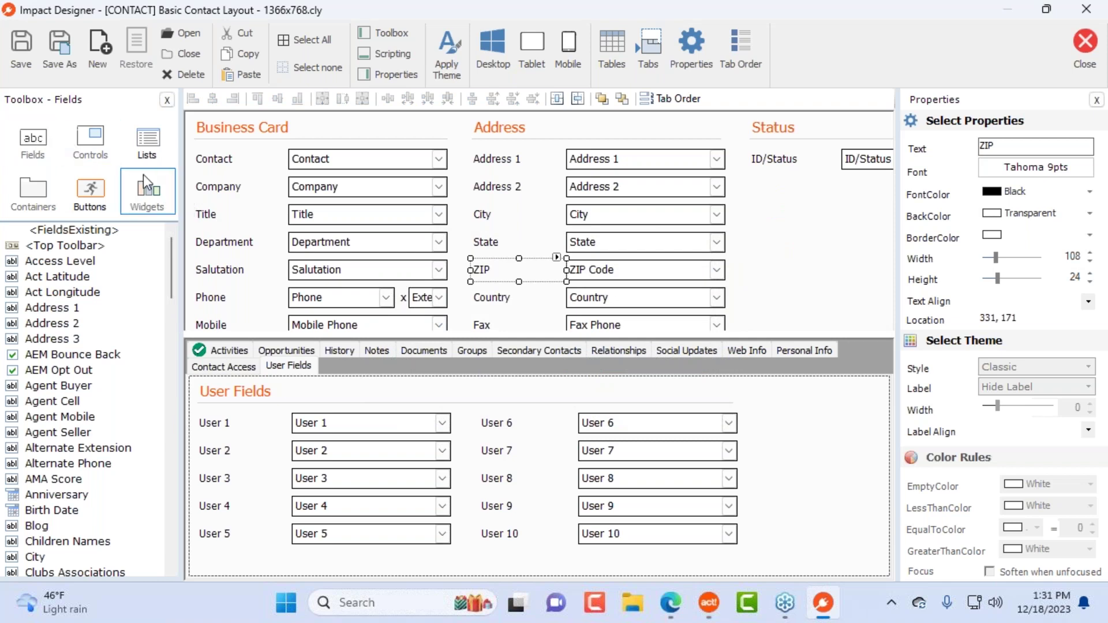
Step: Pick the MultiSelect control from the toolbox's Controls list
{"action": "left_click", "coordinate": [147, 191]}
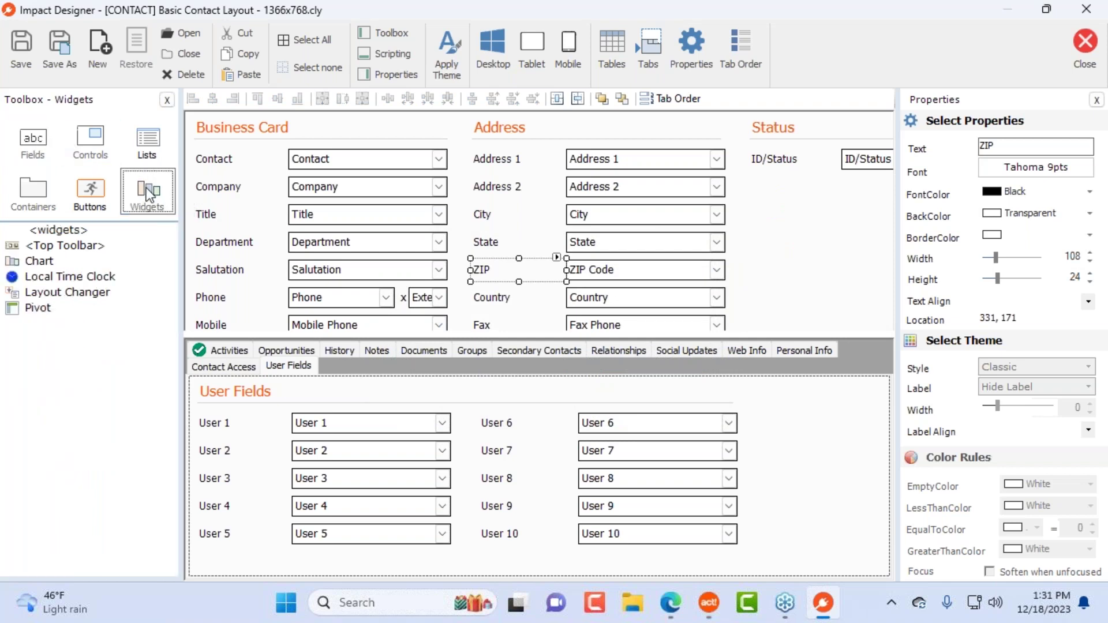
{"action": "left_click", "coordinate": [91, 141]}
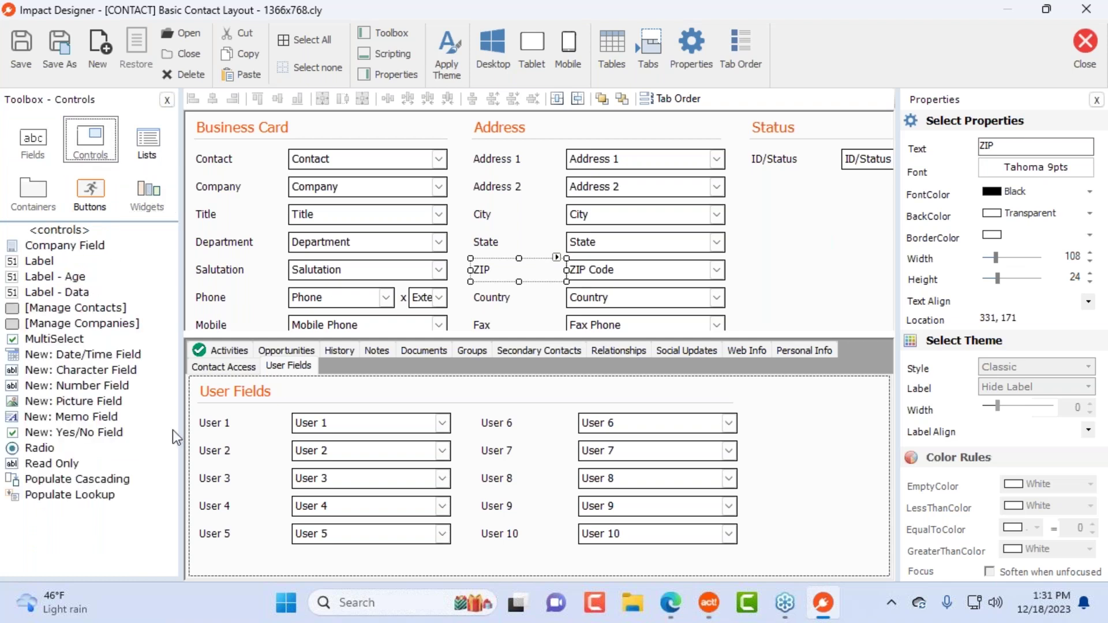
{"action": "left_click", "coordinate": [60, 338]}
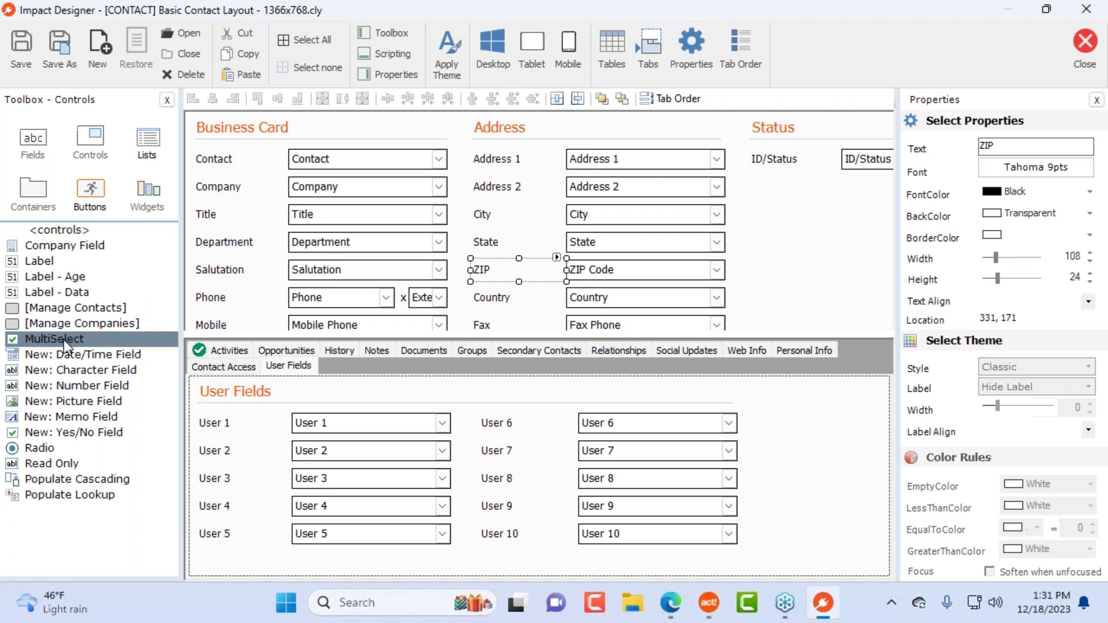
Step: Place a multi-select list in the Status area bound to the ID/Status field
{"action": "left_click_drag", "start_coordinate": [46, 340], "coordinate": [764, 199]}
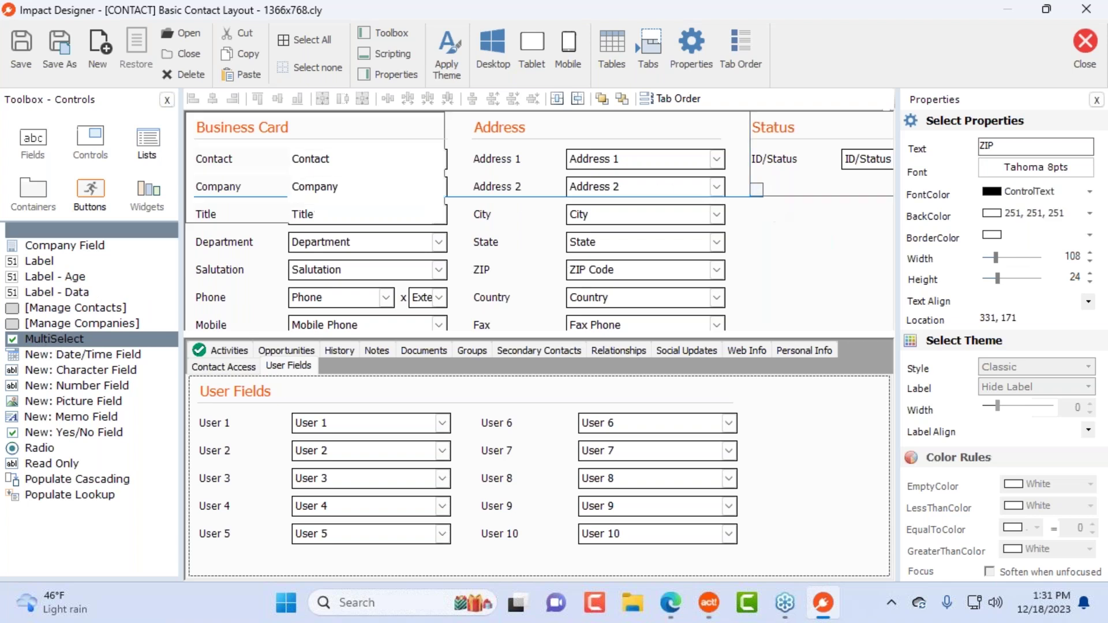
{"action": "left_click_drag", "start_coordinate": [556, 74], "coordinate": [399, 165]}
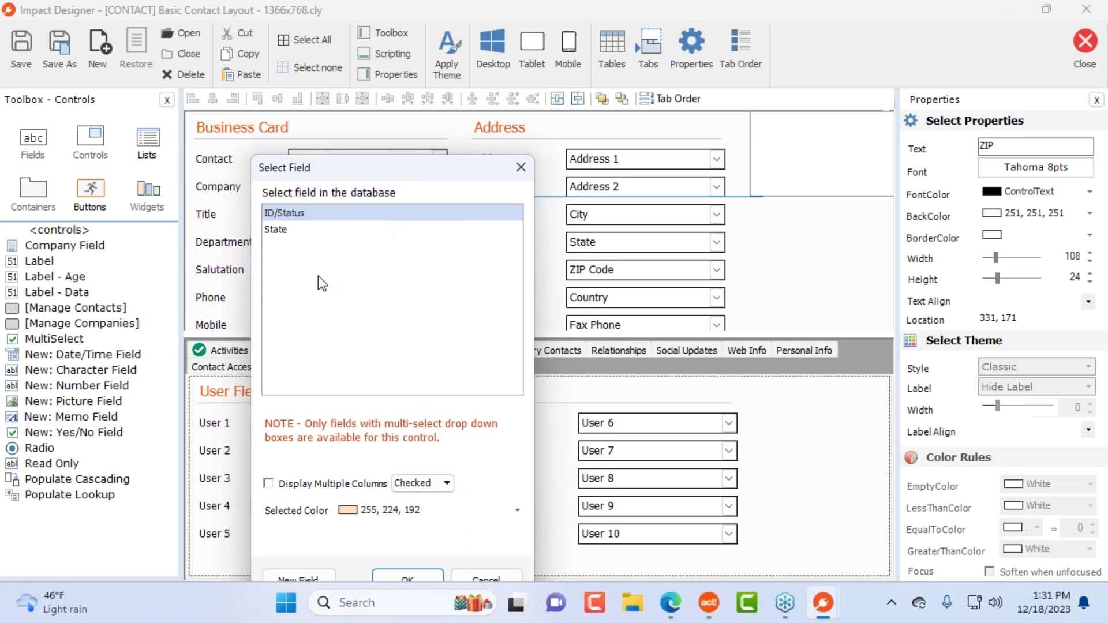
{"action": "left_click", "coordinate": [323, 234]}
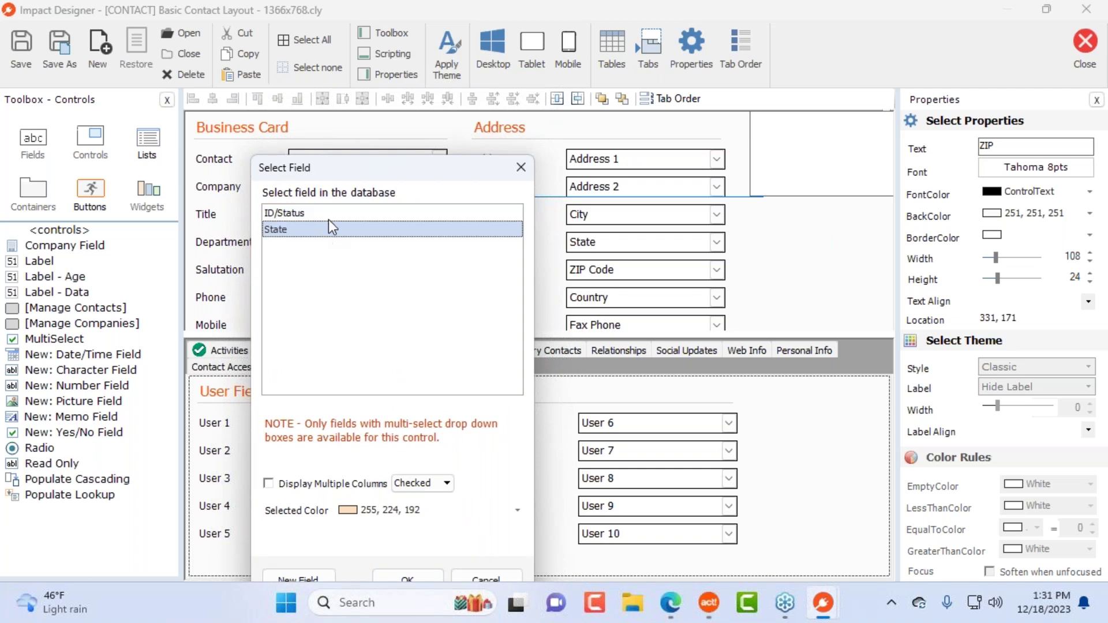
{"action": "left_click", "coordinate": [331, 215]}
{"action": "left_click_drag", "start_coordinate": [396, 166], "coordinate": [399, 46]}
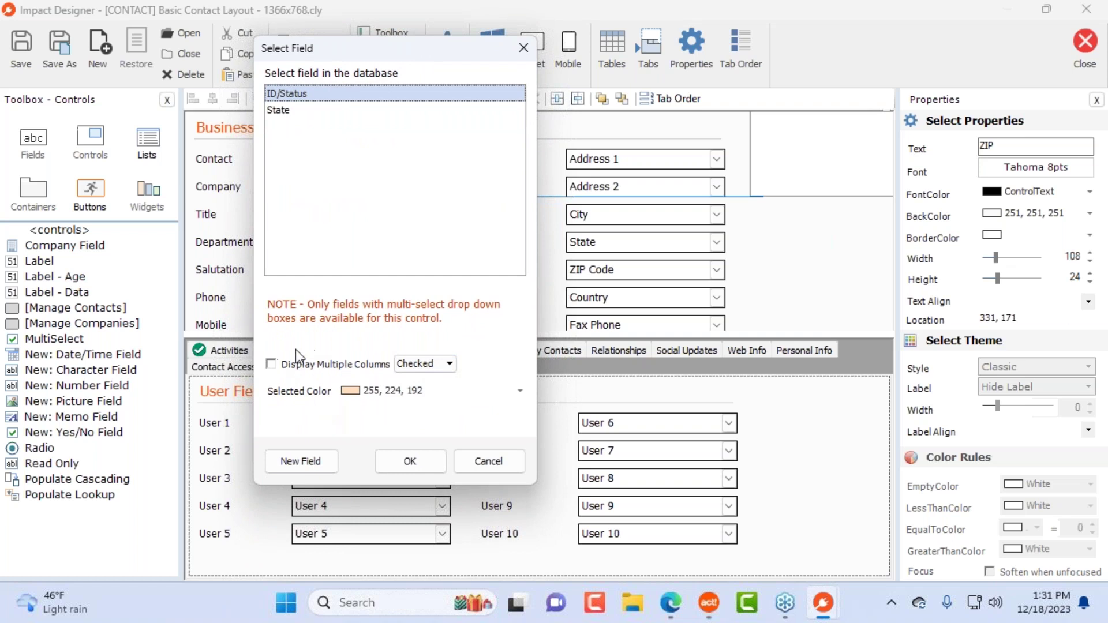
{"action": "left_click", "coordinate": [427, 466]}
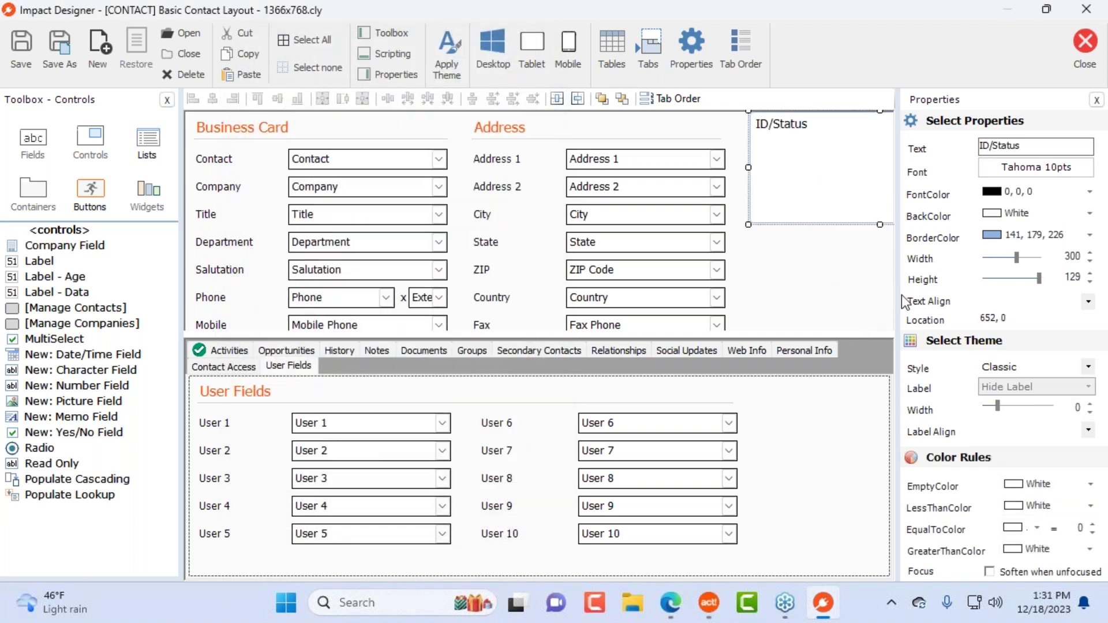
Step: Size the ID/Status checklist below the Status field, then close the designer saving the layout
{"action": "left_click_drag", "start_coordinate": [901, 295], "coordinate": [1083, 296]}
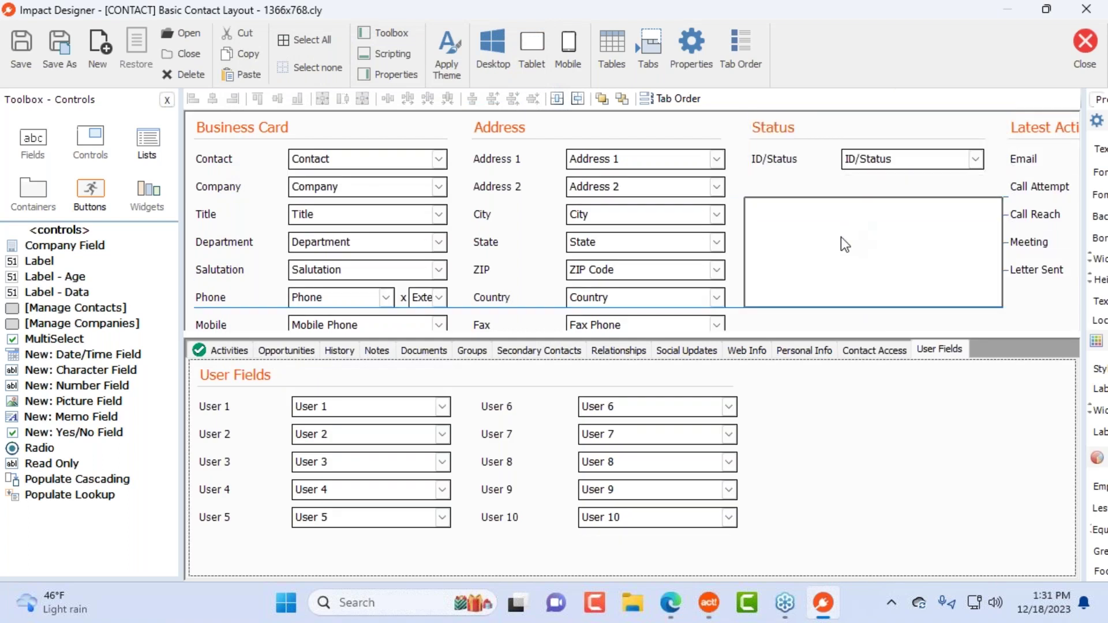
{"action": "left_click_drag", "start_coordinate": [1005, 298], "coordinate": [987, 327]}
{"action": "left_click", "coordinate": [1076, 53]}
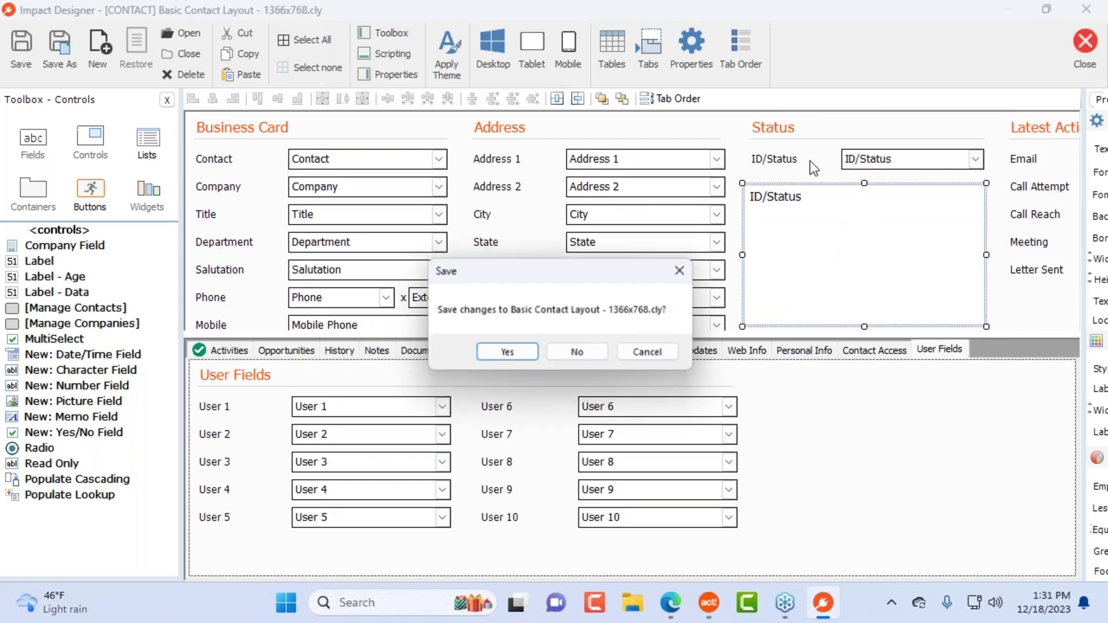
{"action": "left_click", "coordinate": [515, 351]}
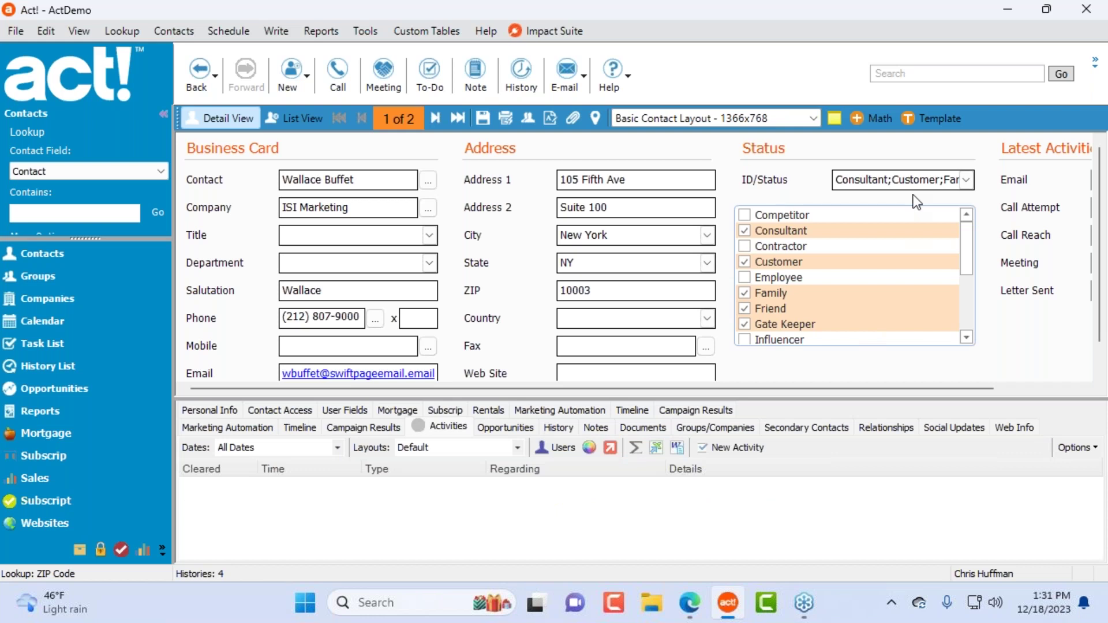
Step: Scroll through the ID/Status checklist to verify Consultant, Customer, Family, Friend and Gate Keeper are ticked
{"action": "scroll", "coordinate": [780, 317], "scroll_direction": "down", "scroll_amount": 2}
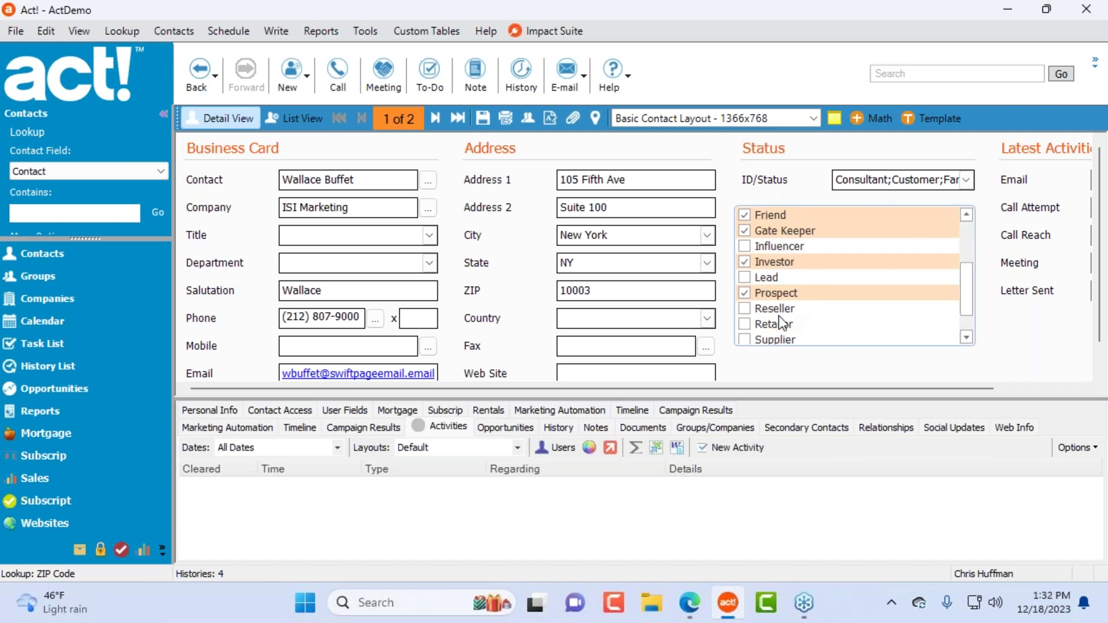
{"action": "scroll", "coordinate": [883, 259], "scroll_direction": "up", "scroll_amount": 2}
{"action": "scroll", "coordinate": [883, 313], "scroll_direction": "down", "scroll_amount": 3}
{"action": "scroll", "coordinate": [883, 313], "scroll_direction": "up", "scroll_amount": 3}
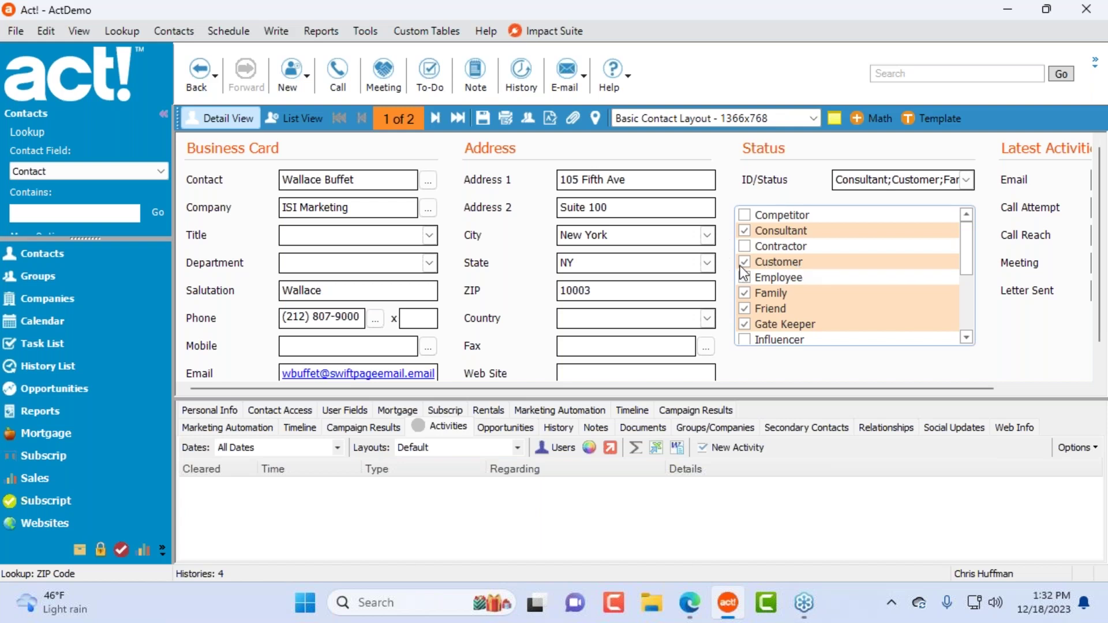
{"action": "scroll", "coordinate": [906, 288], "scroll_direction": "down", "scroll_amount": 3}
{"action": "scroll", "coordinate": [903, 296], "scroll_direction": "up", "scroll_amount": 3}
{"action": "scroll", "coordinate": [893, 326], "scroll_direction": "down", "scroll_amount": 1}
{"action": "scroll", "coordinate": [875, 312], "scroll_direction": "up", "scroll_amount": 1}
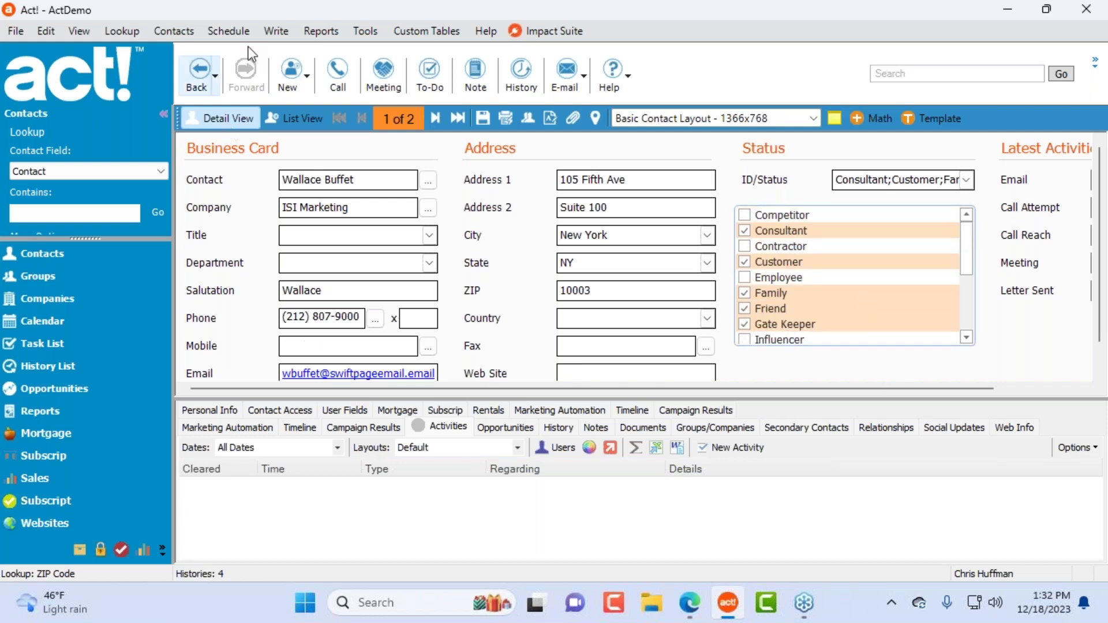
Step: Open the contact layout in Impact Designer and select the ID/Status multi-select box
{"action": "left_click", "coordinate": [368, 30]}
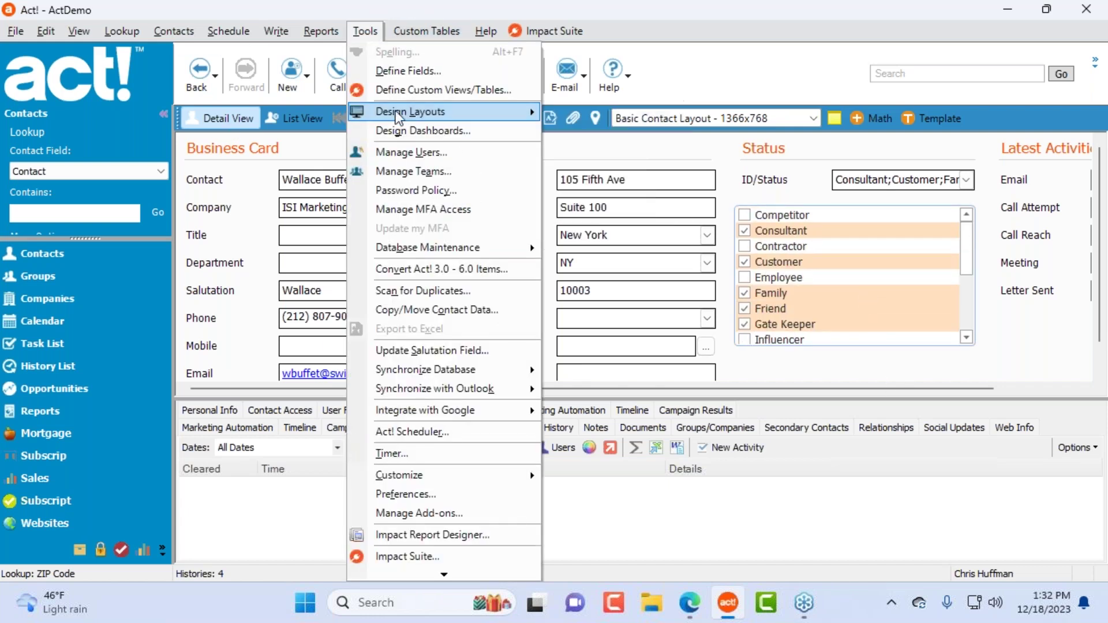
{"action": "mouse_move", "coordinate": [397, 115]}
{"action": "left_click", "coordinate": [651, 119]}
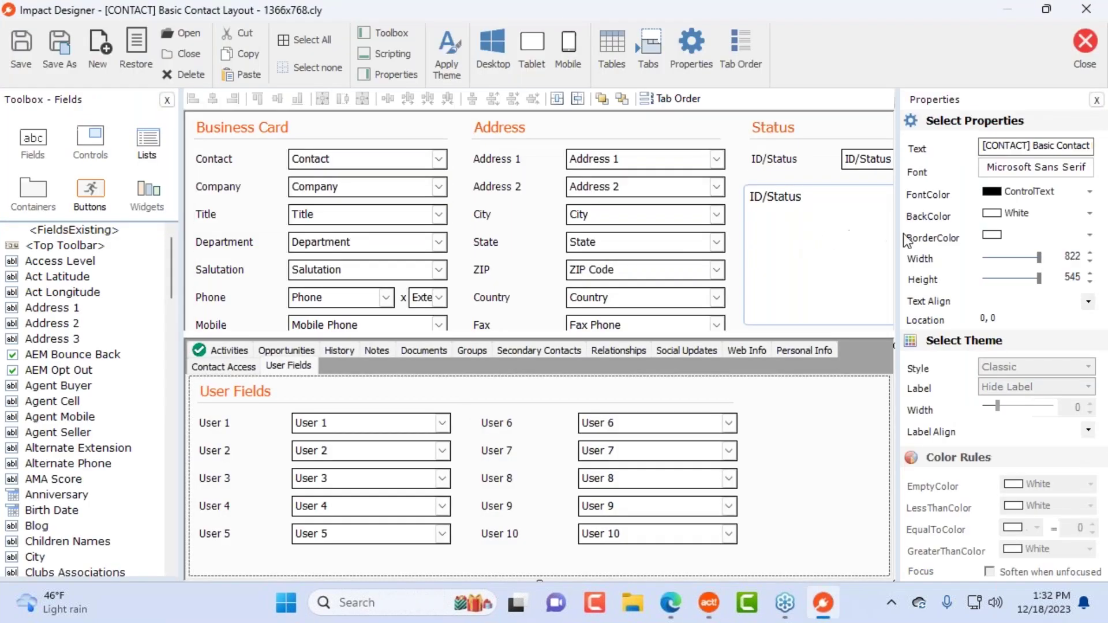
{"action": "left_click_drag", "start_coordinate": [898, 247], "coordinate": [1061, 258]}
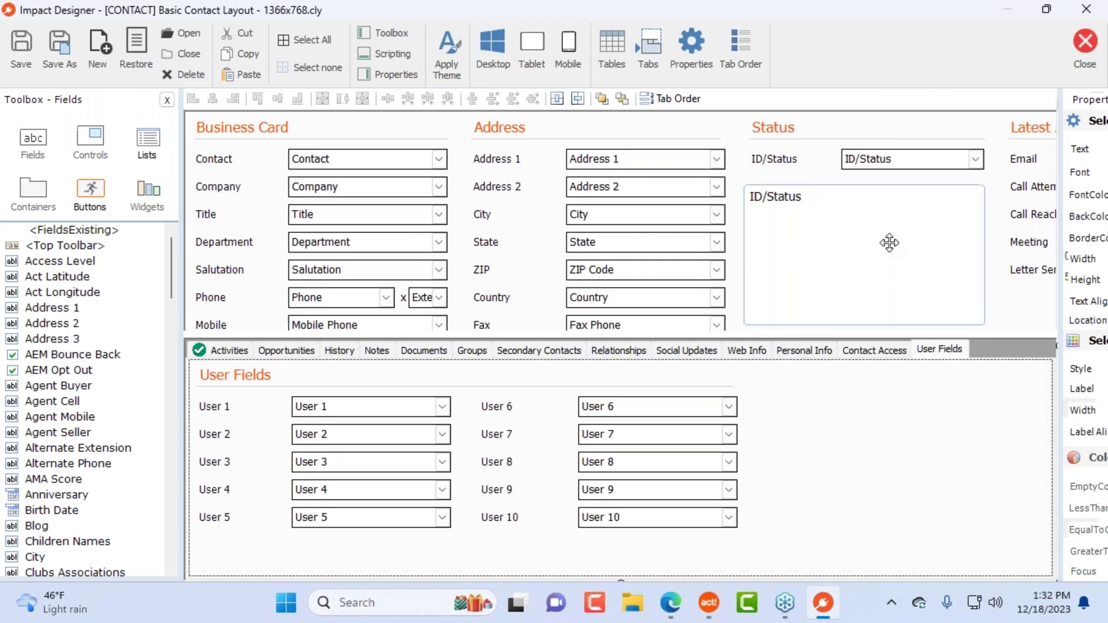
{"action": "left_click", "coordinate": [924, 258]}
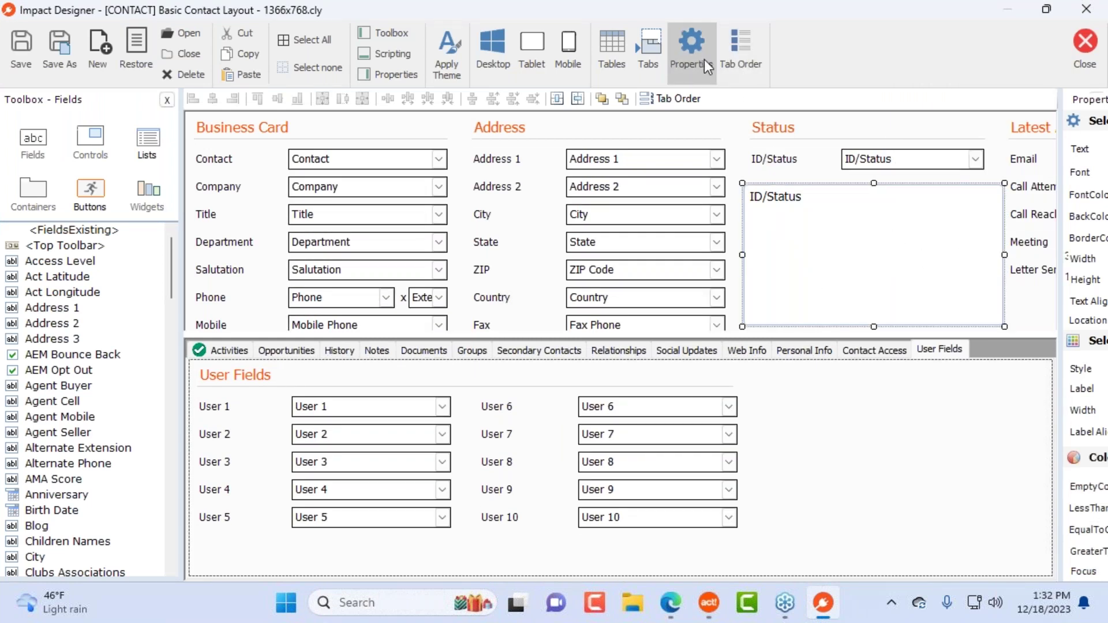
Step: Enable multiple columns with light-blue (184, 204, 228) selected colour, then close the layout
{"action": "left_click", "coordinate": [690, 49]}
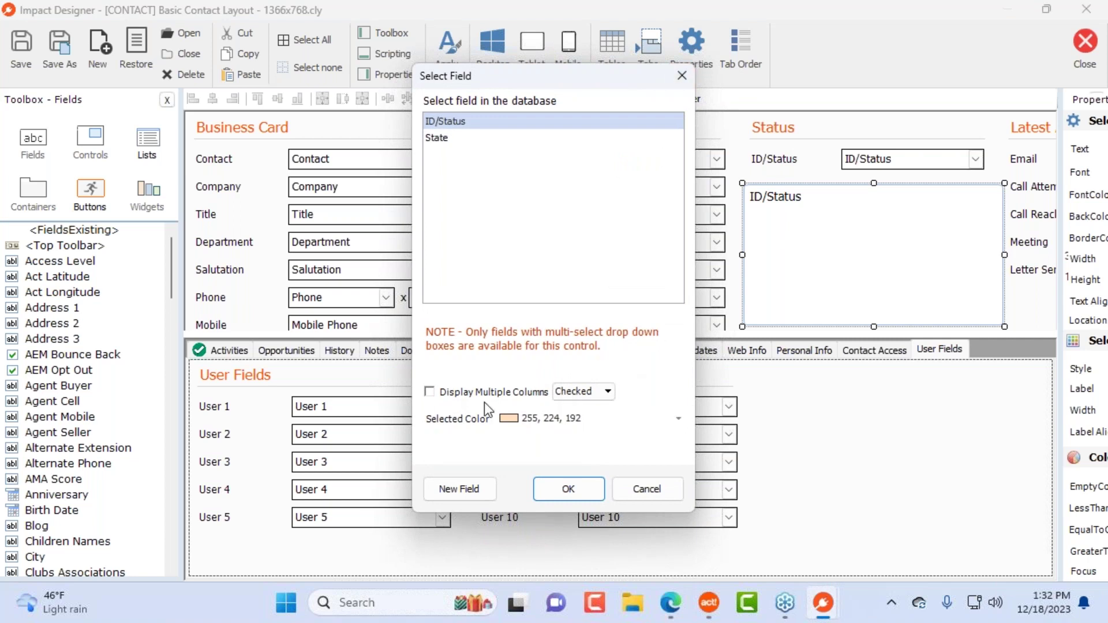
{"action": "left_click", "coordinate": [434, 394]}
{"action": "left_click", "coordinate": [577, 421]}
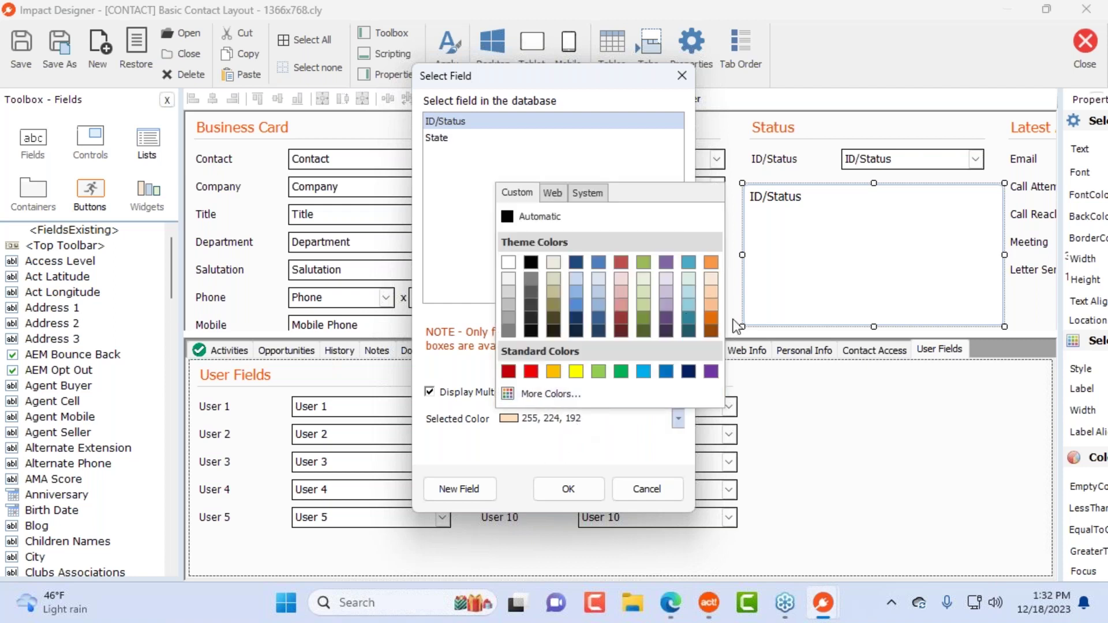
{"action": "left_click", "coordinate": [595, 285]}
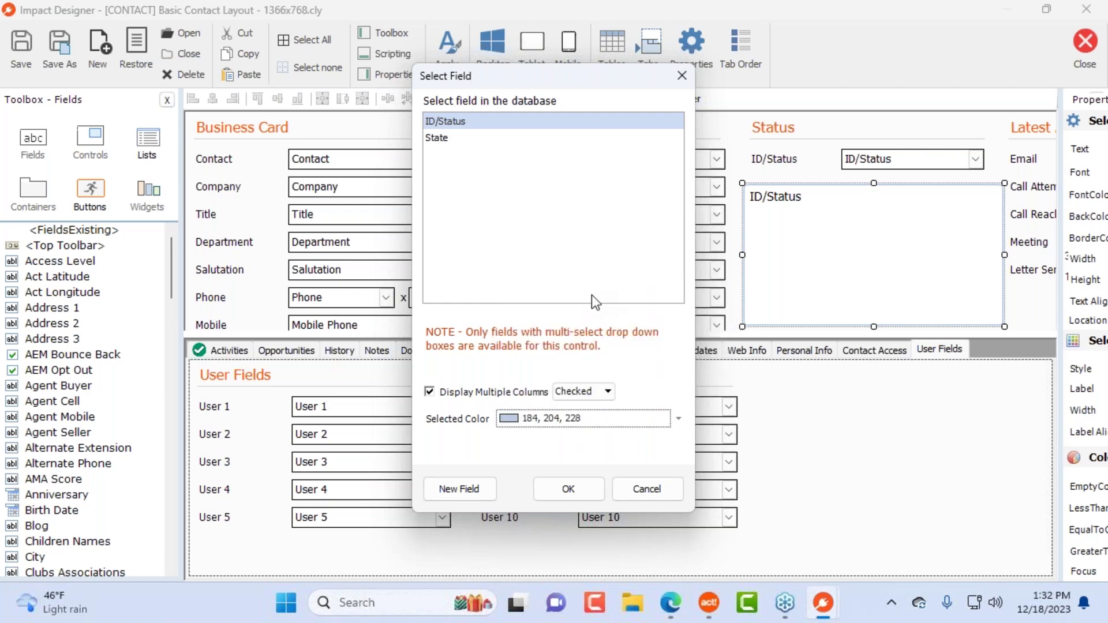
{"action": "left_click", "coordinate": [568, 489]}
{"action": "left_click", "coordinate": [1085, 46]}
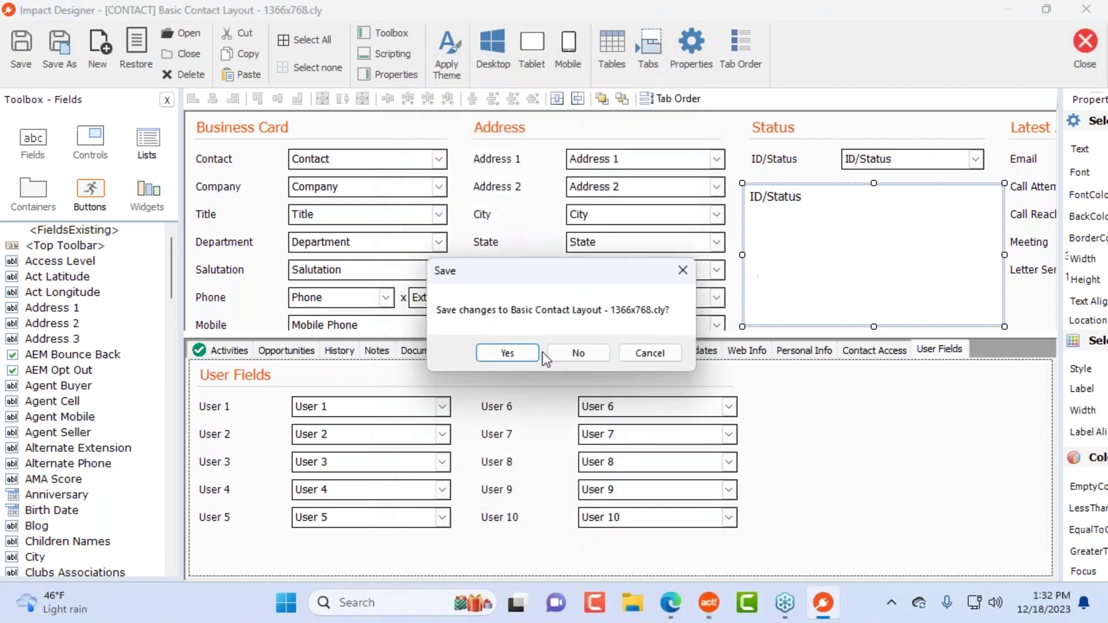
Step: Save the layout changes and view the next and previous contacts' two-column ID/Status checklist
{"action": "left_click", "coordinate": [507, 353]}
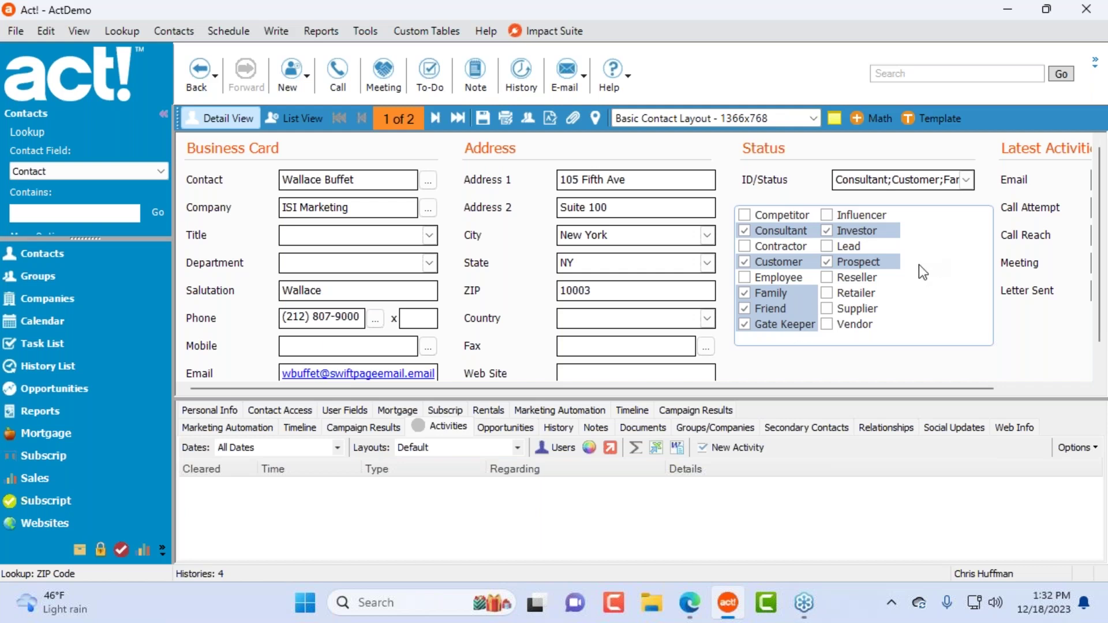
{"action": "left_click", "coordinate": [435, 119]}
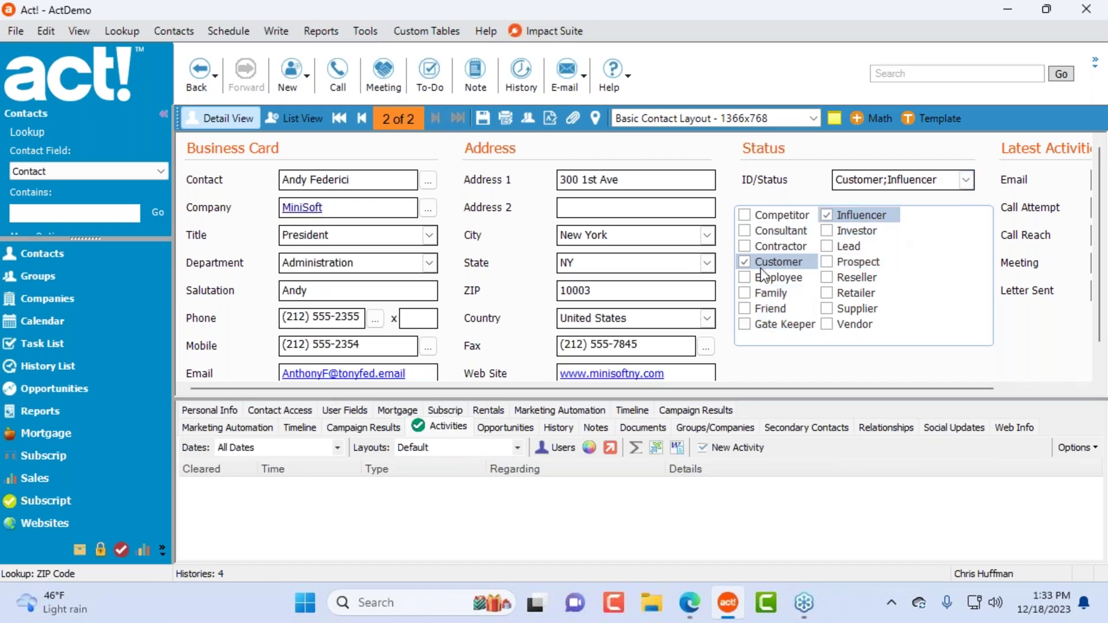
{"action": "left_click", "coordinate": [363, 118]}
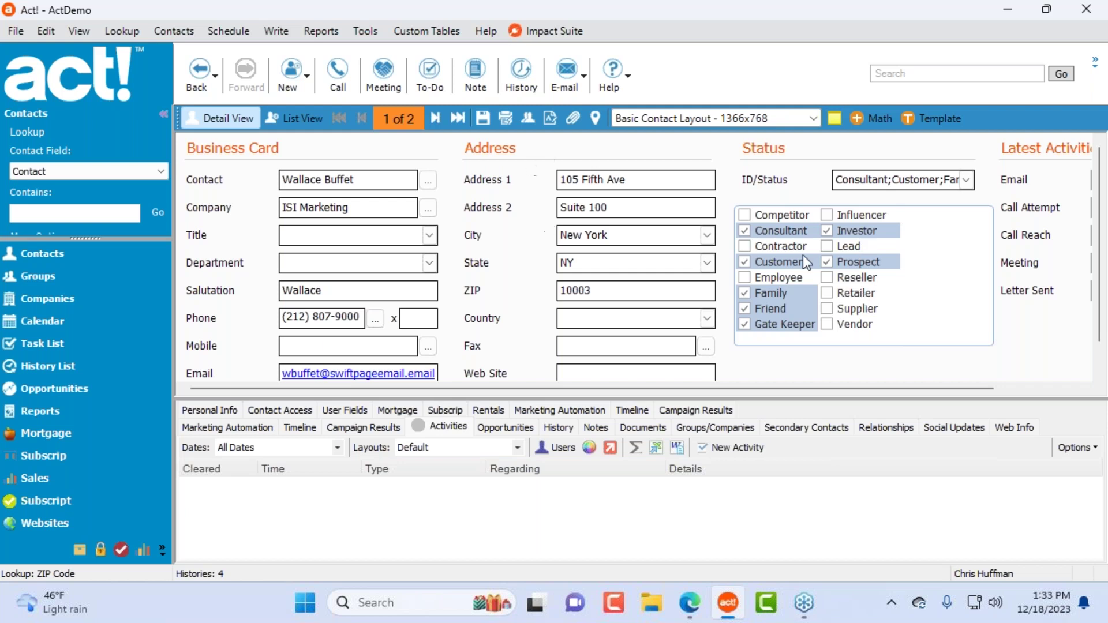
Step: Update the Basic Opportunity Layout to the current format and save it in Layout Designer
{"action": "left_click", "coordinate": [360, 31]}
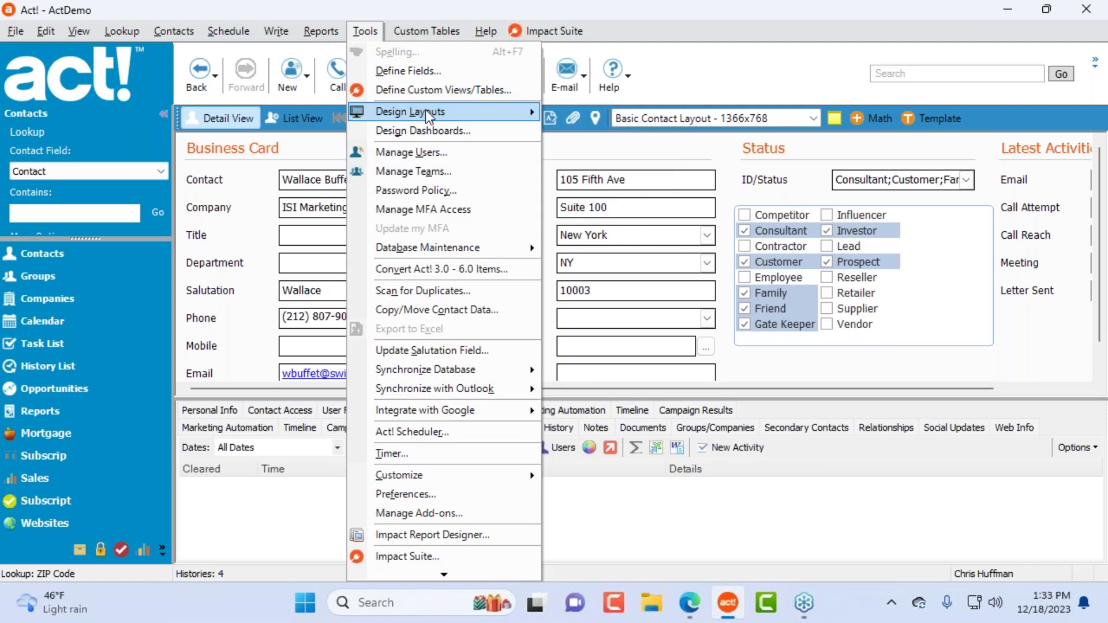
{"action": "mouse_move", "coordinate": [504, 116]}
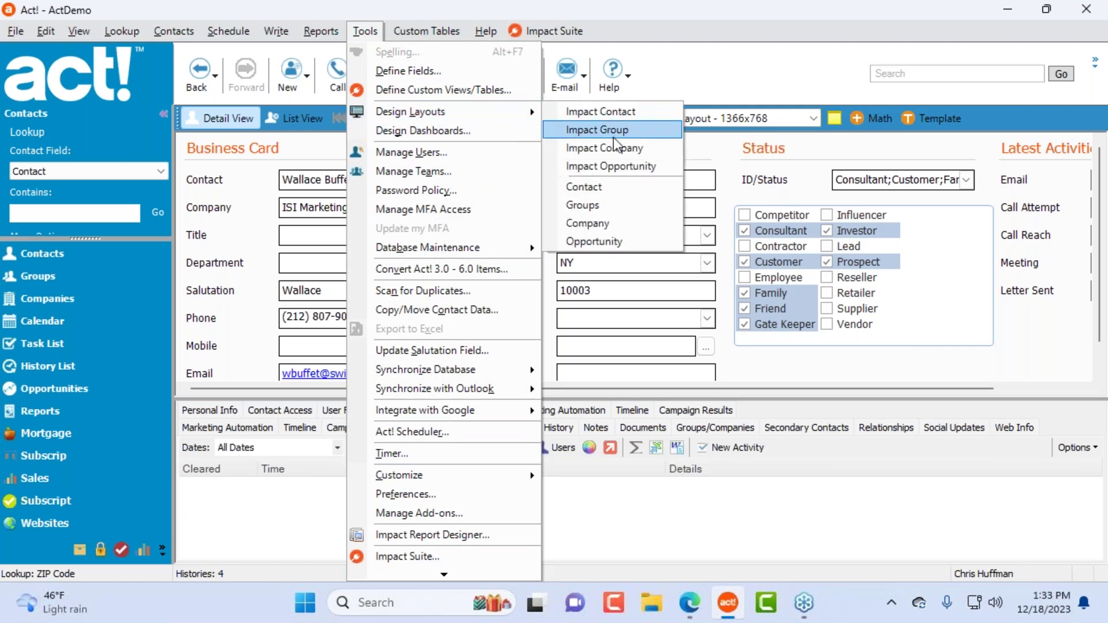
{"action": "left_click", "coordinate": [626, 167]}
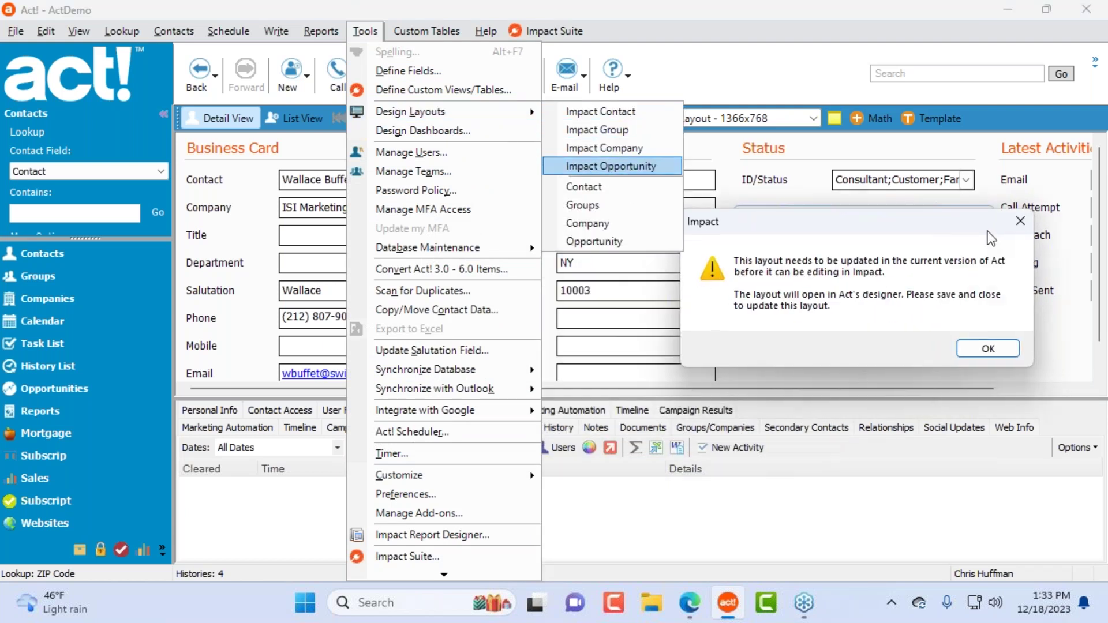
{"action": "left_click", "coordinate": [986, 349]}
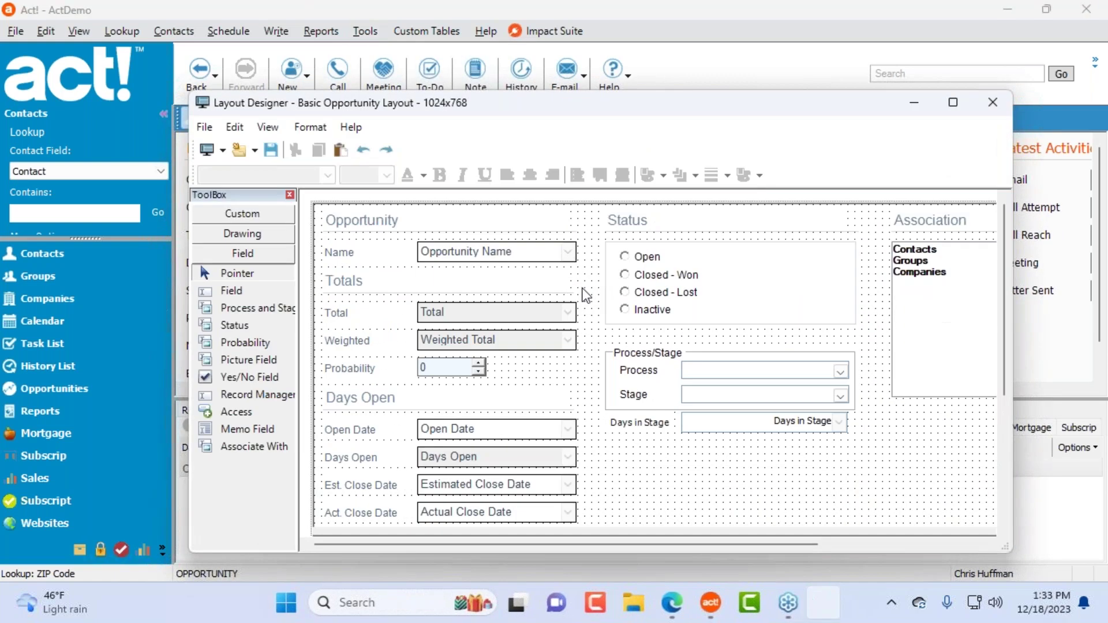
{"action": "left_click", "coordinate": [993, 102]}
{"action": "left_click", "coordinate": [549, 362]}
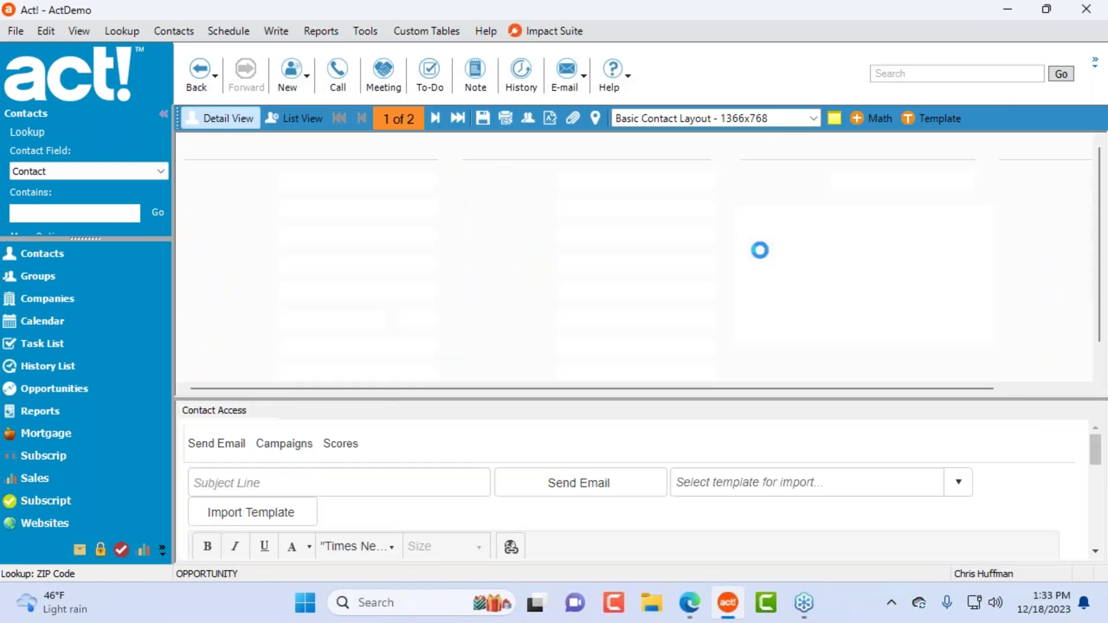
Step: Reopen the opportunity layout in Impact Designer via Design Layouts > Impact Opportunity
{"action": "left_click", "coordinate": [365, 32]}
{"action": "mouse_move", "coordinate": [522, 112]}
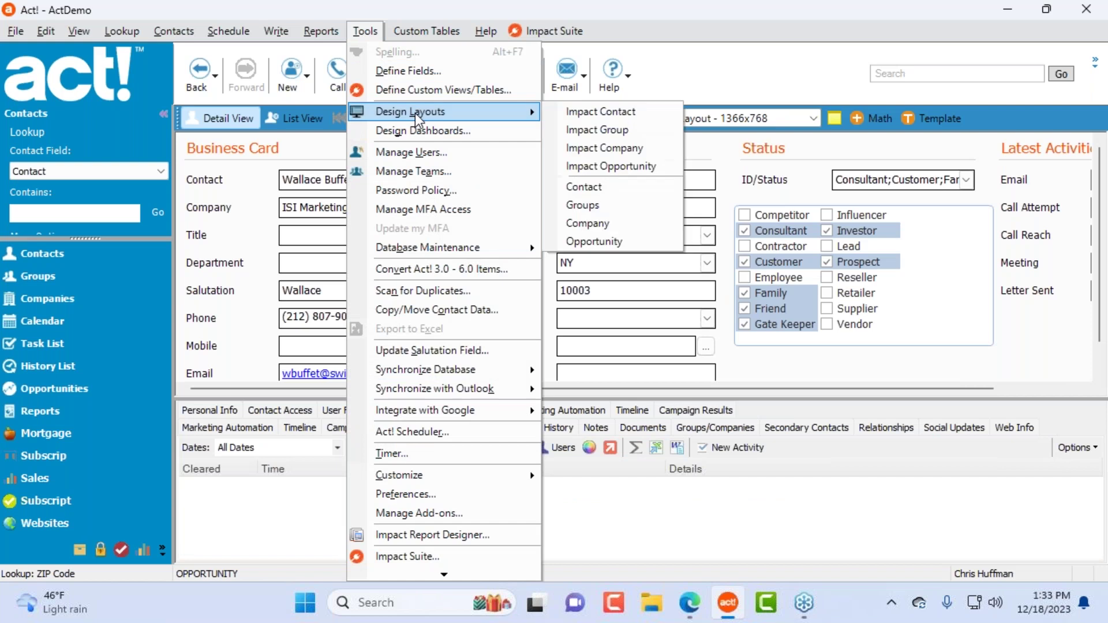
{"action": "left_click", "coordinate": [617, 168]}
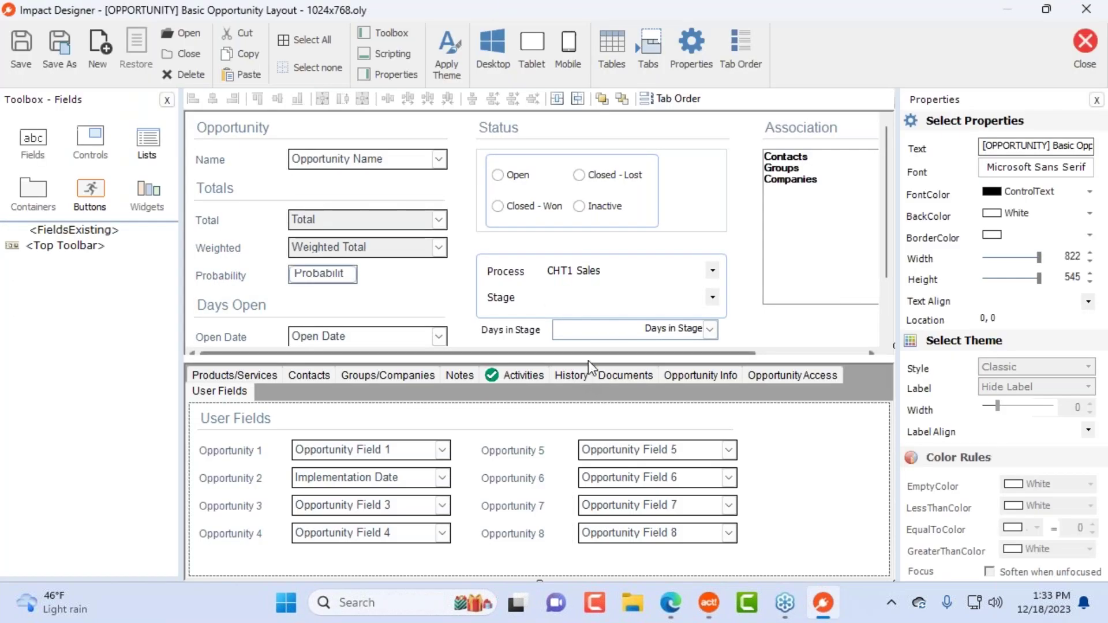
Step: Add a MultiSelect list bound to Requirements with Display Multiple Columns enabled
{"action": "left_click", "coordinate": [590, 359]}
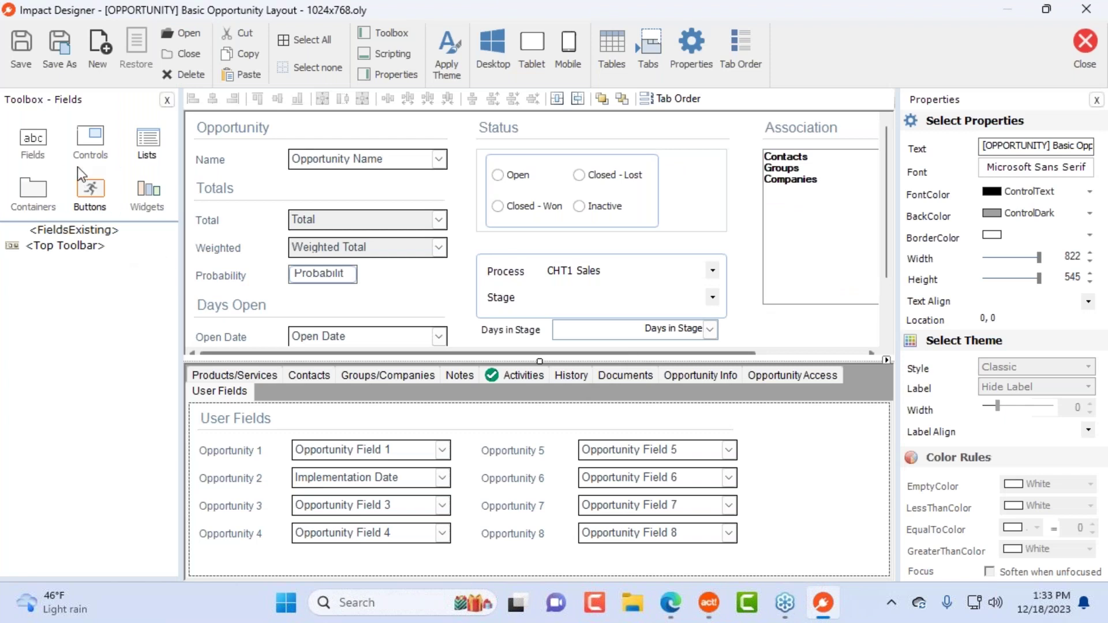
{"action": "left_click", "coordinate": [82, 143]}
{"action": "left_click_drag", "start_coordinate": [71, 322], "coordinate": [656, 251]}
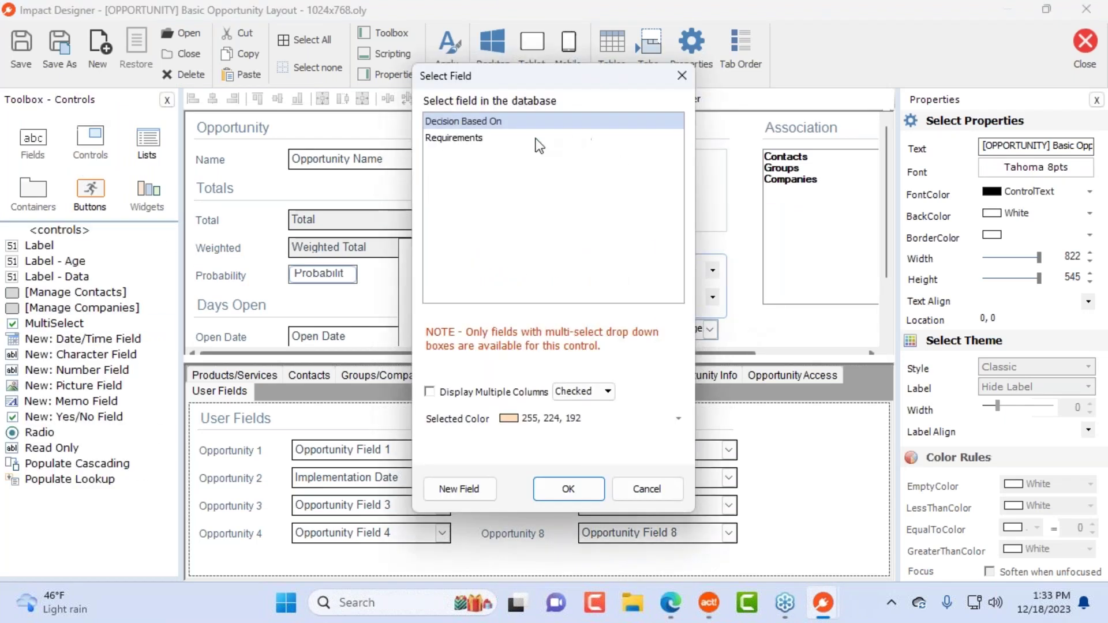
{"action": "left_click", "coordinate": [471, 140]}
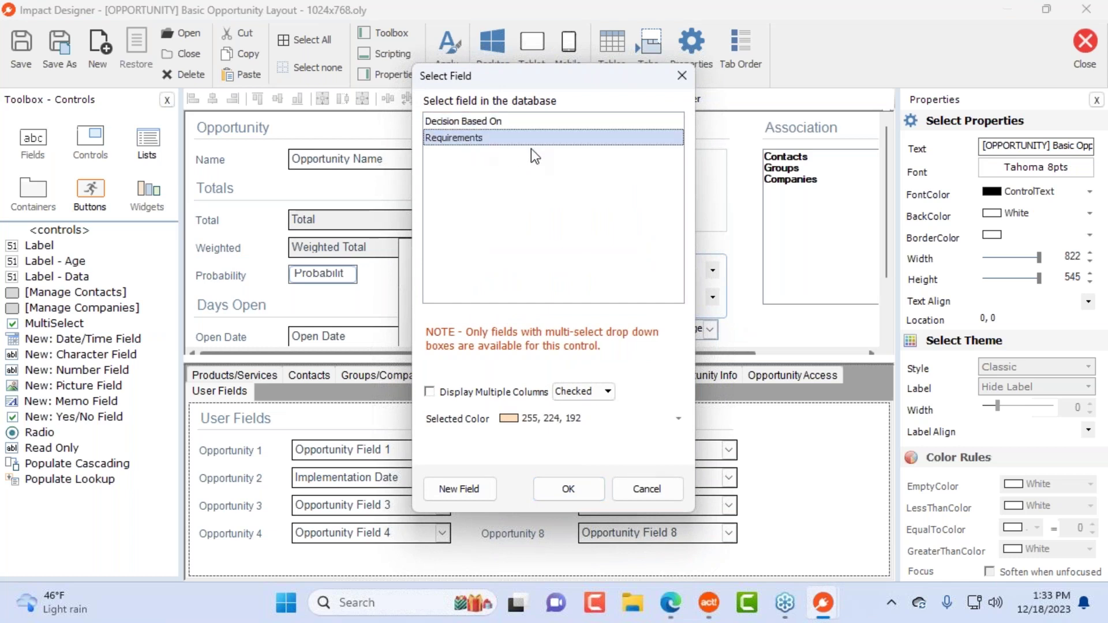
{"action": "left_click", "coordinate": [473, 392]}
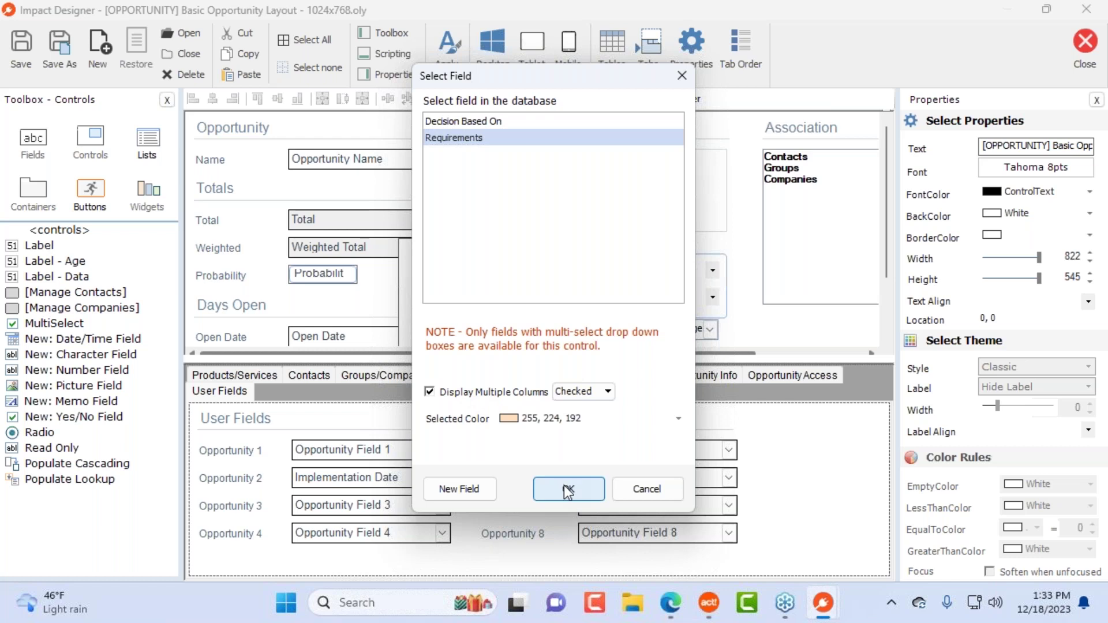
{"action": "left_click", "coordinate": [567, 485]}
Step: Position the Requirements list below the Association box, then save and close the layout
{"action": "left_click_drag", "start_coordinate": [469, 260], "coordinate": [699, 270]}
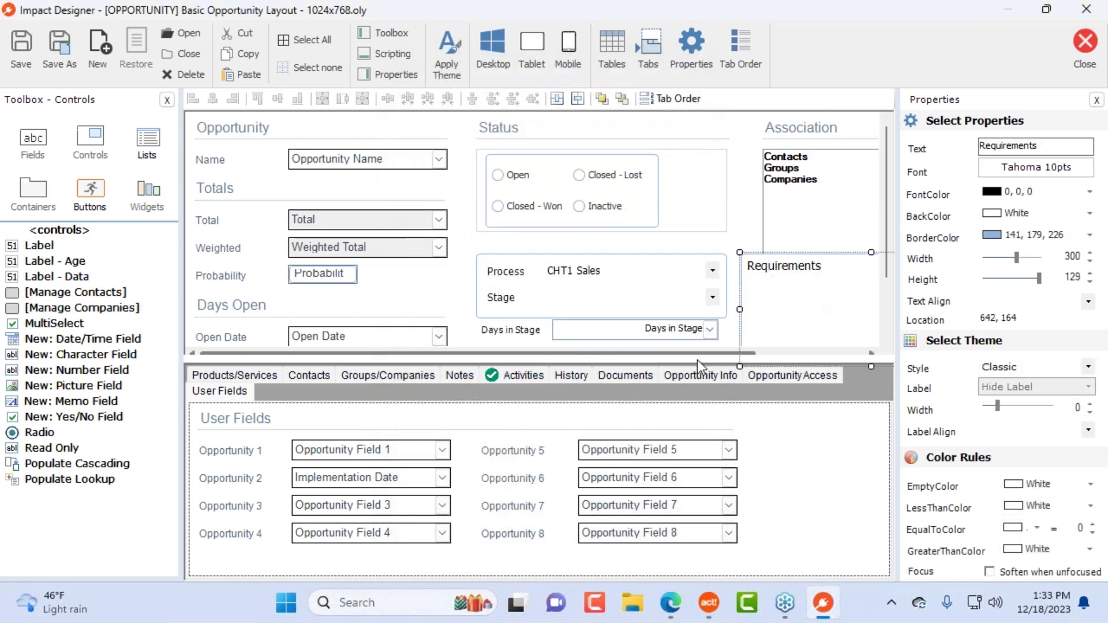
{"action": "left_click", "coordinate": [504, 331]}
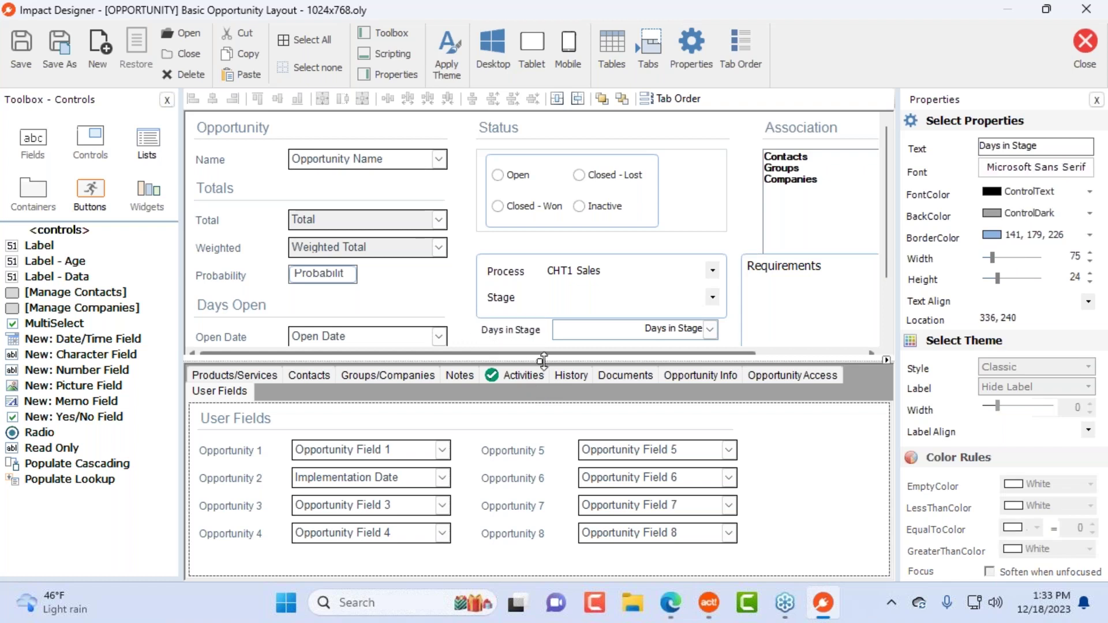
{"action": "left_click_drag", "start_coordinate": [542, 360], "coordinate": [563, 447]}
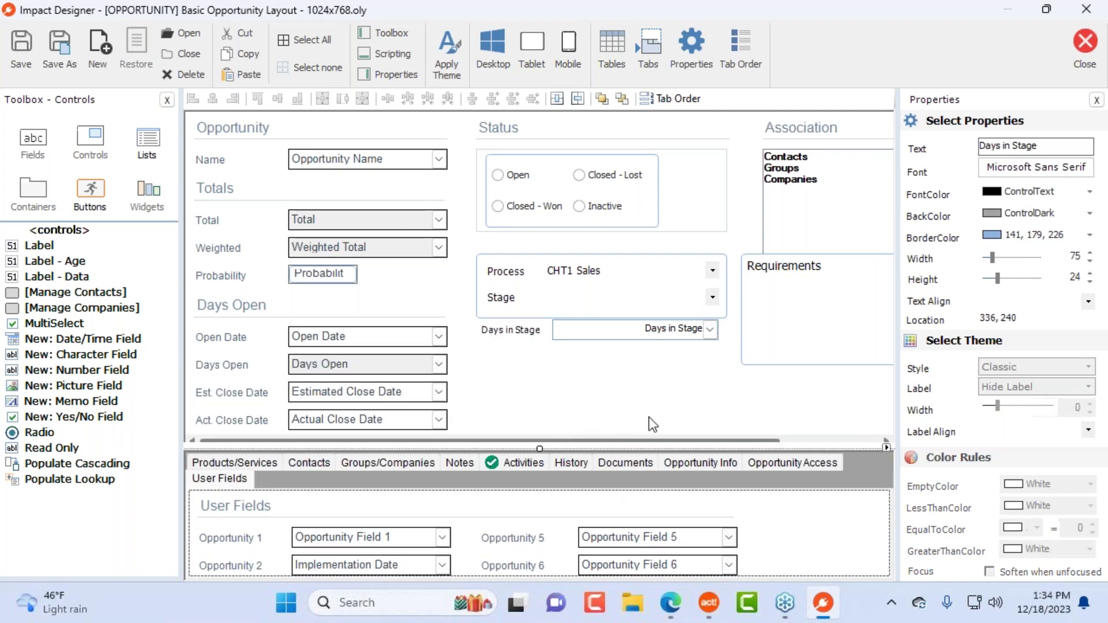
{"action": "left_click_drag", "start_coordinate": [882, 319], "coordinate": [1076, 319]}
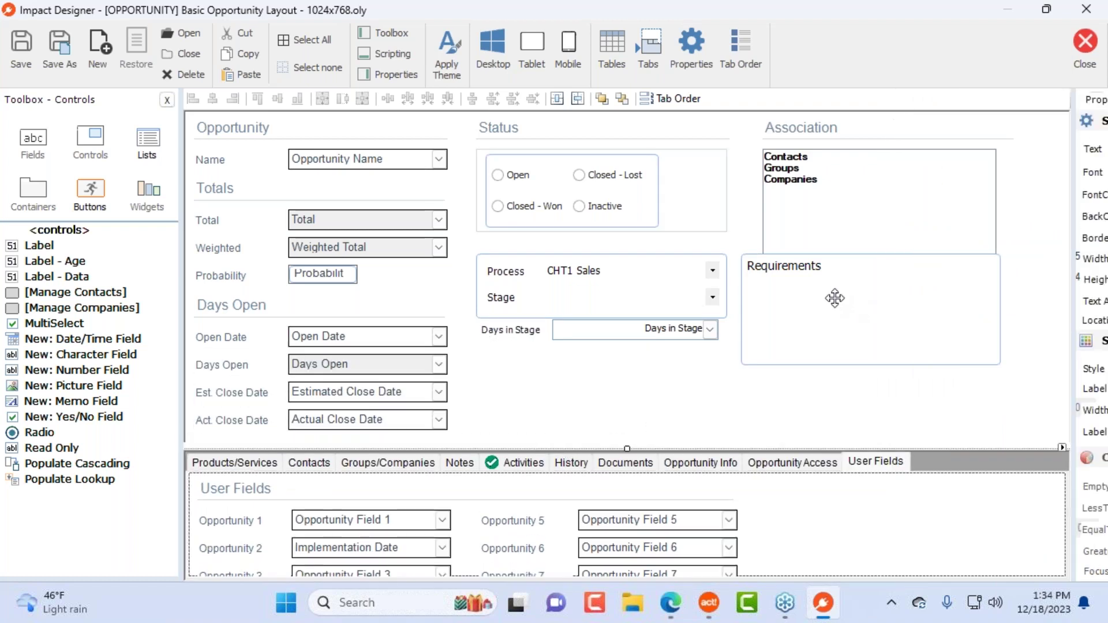
{"action": "left_click_drag", "start_coordinate": [844, 352], "coordinate": [836, 354]}
{"action": "left_click", "coordinate": [1072, 50]}
{"action": "left_click", "coordinate": [533, 350]}
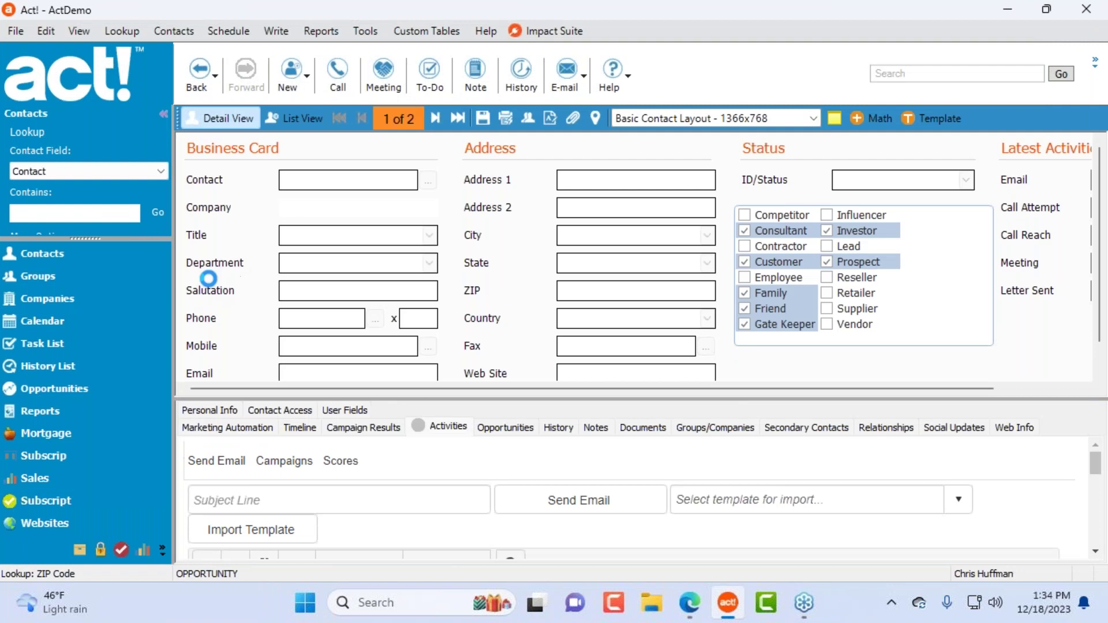
Step: Open the A1 Services of UK-Expansion opportunity in detail view and enlarge the record area
{"action": "left_click", "coordinate": [100, 387]}
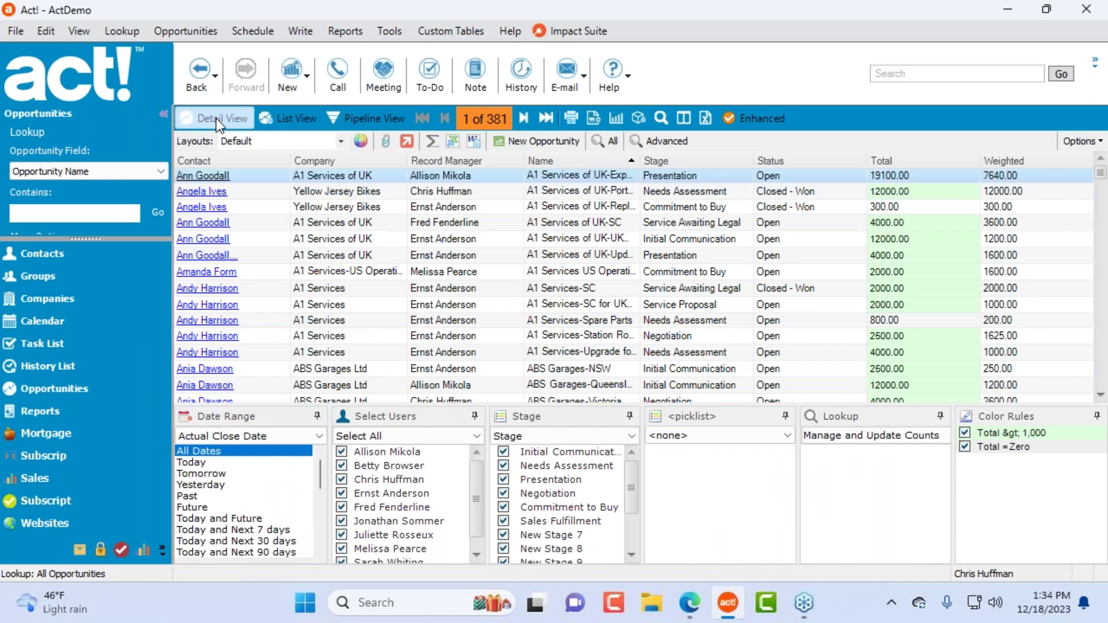
{"action": "left_click", "coordinate": [216, 119]}
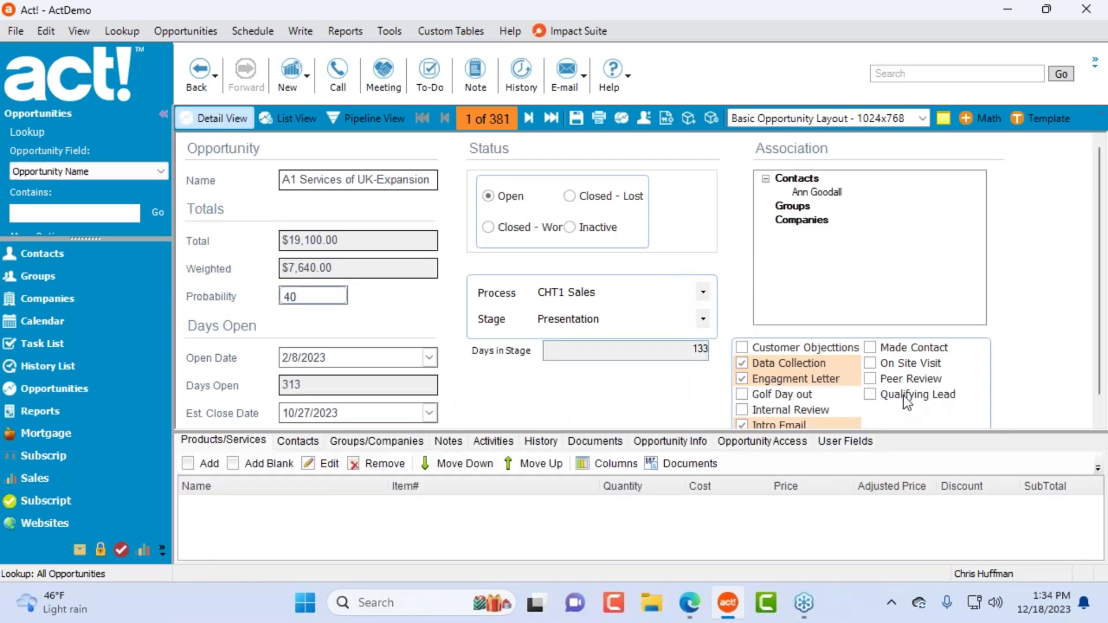
{"action": "left_click_drag", "start_coordinate": [680, 432], "coordinate": [680, 514]}
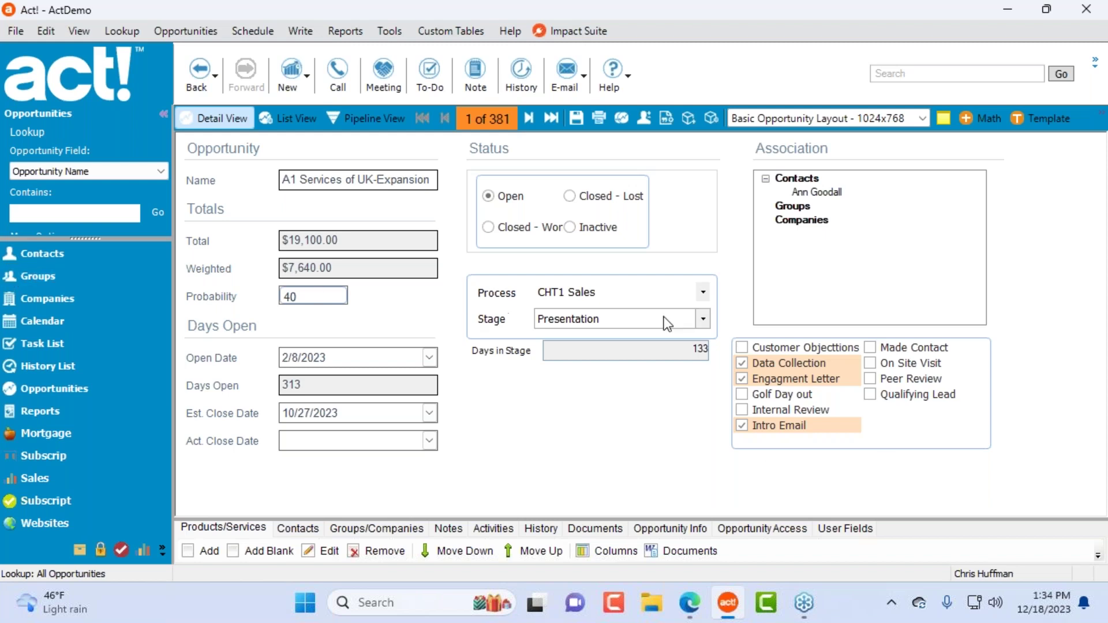
Step: Set the stage to Commitment to Buy and tick Internal Review and On Site Visit in Requirements
{"action": "left_click", "coordinate": [702, 319]}
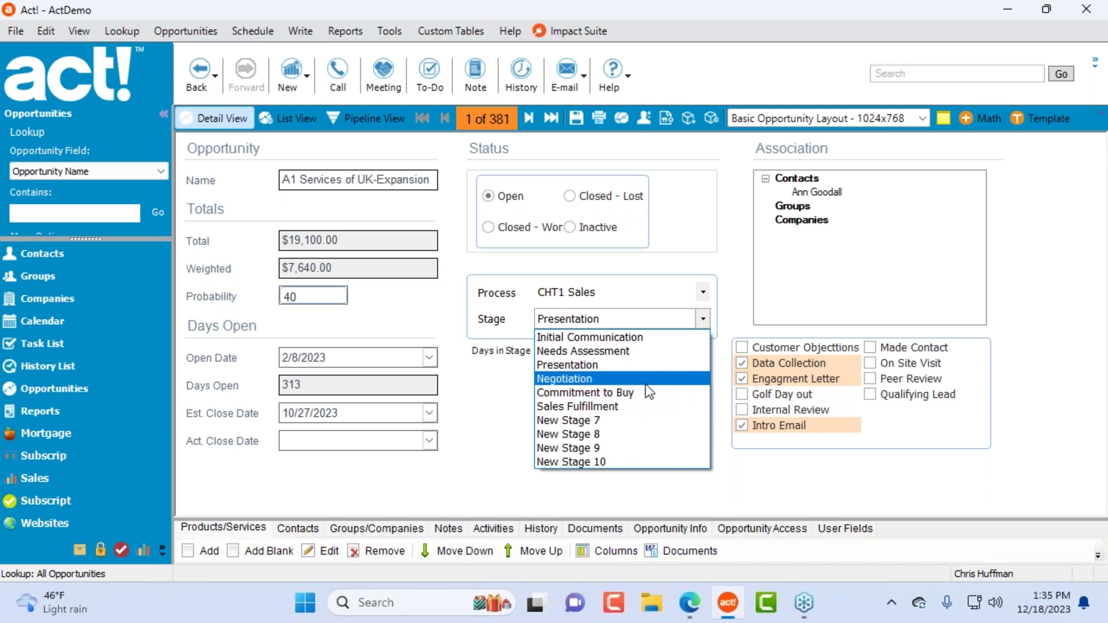
{"action": "left_click", "coordinate": [643, 393]}
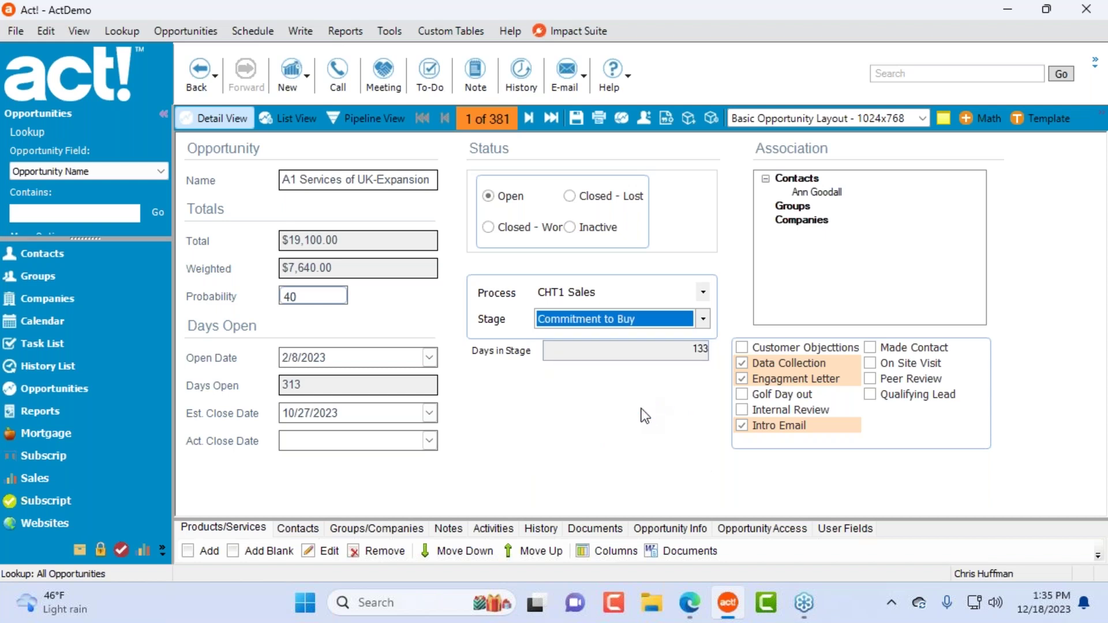
{"action": "left_click", "coordinate": [625, 321]}
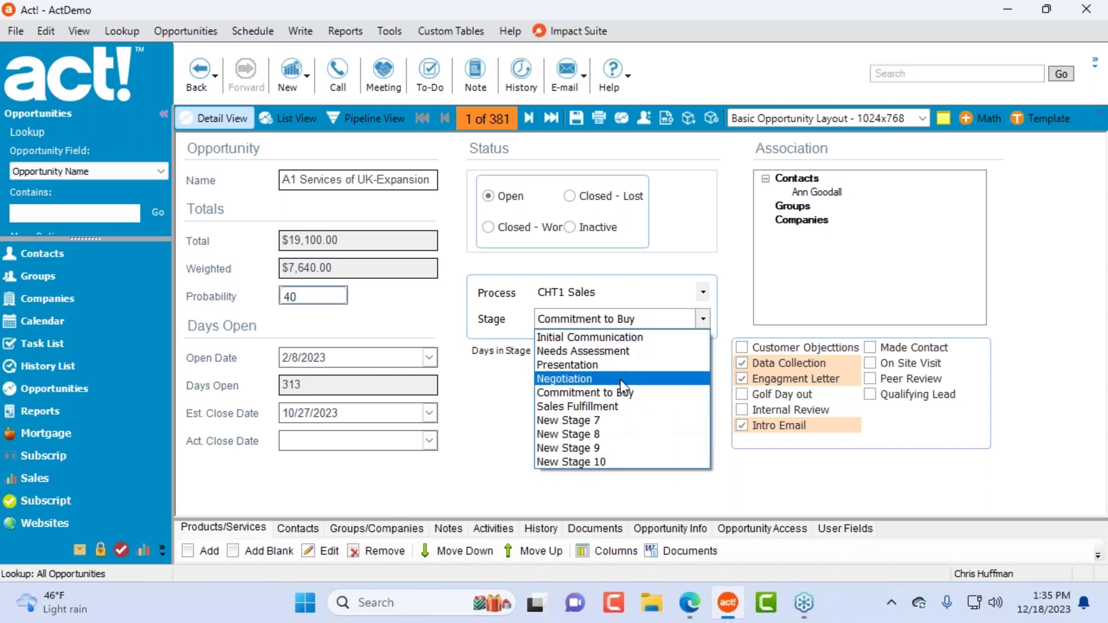
{"action": "left_click", "coordinate": [916, 492]}
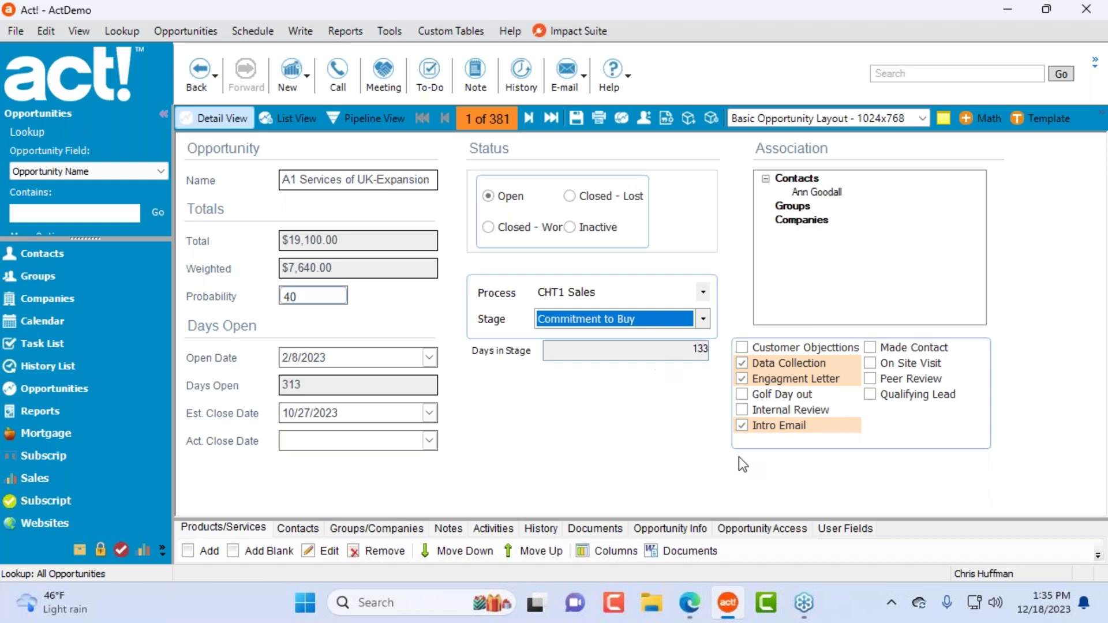
{"action": "left_click", "coordinate": [743, 409]}
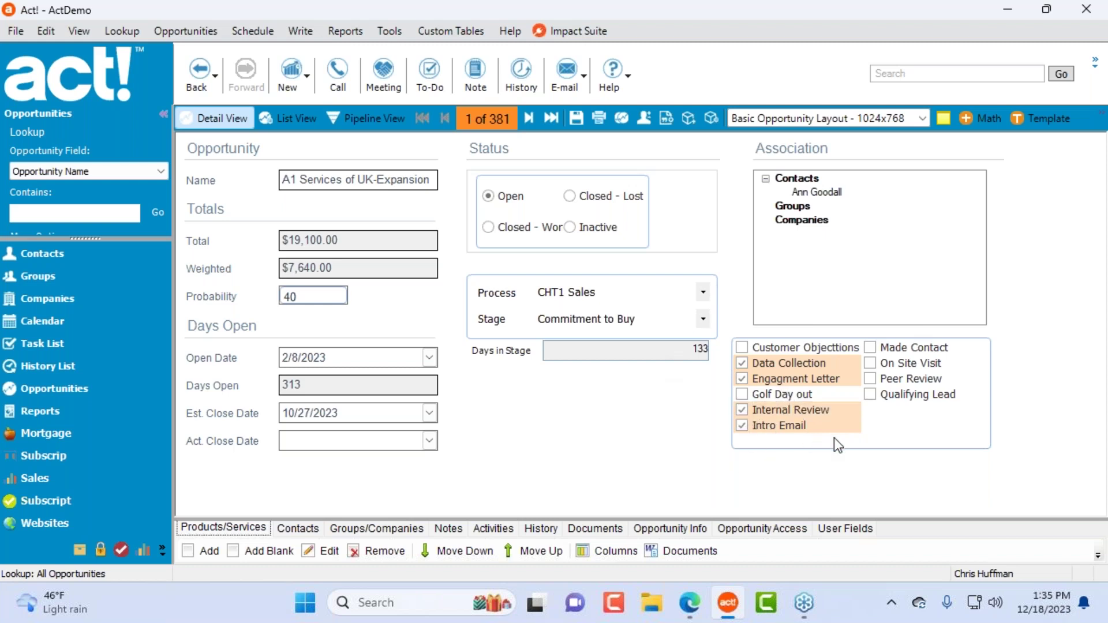
{"action": "left_click", "coordinate": [870, 363]}
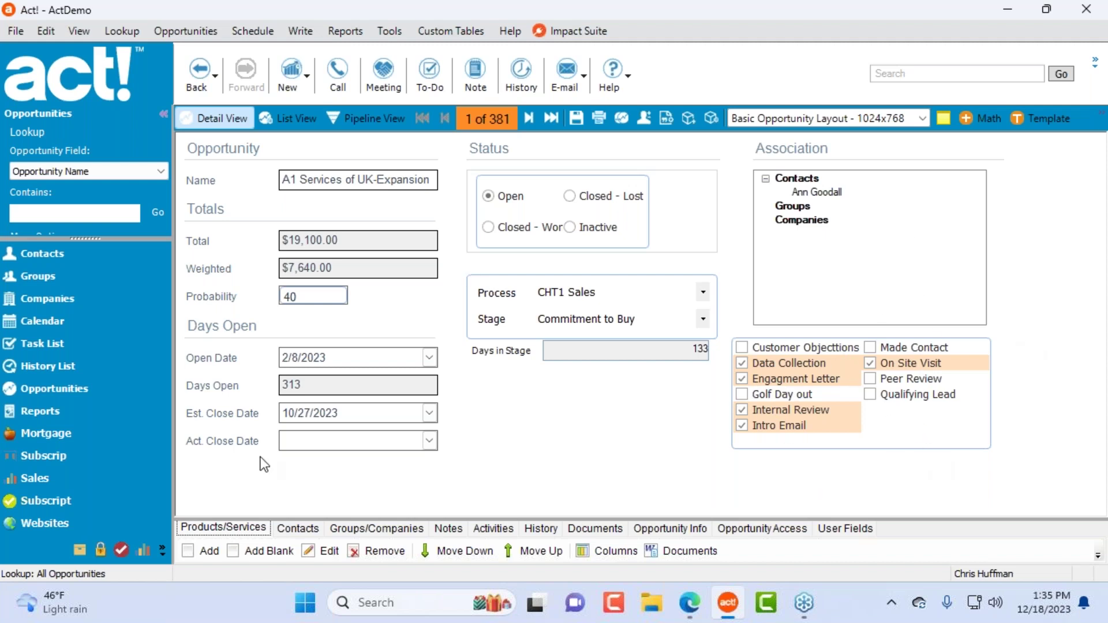
Step: Dismiss the Design Layouts menu and switch to the Subscript records area
{"action": "left_click", "coordinate": [345, 30]}
{"action": "mouse_move", "coordinate": [390, 30]}
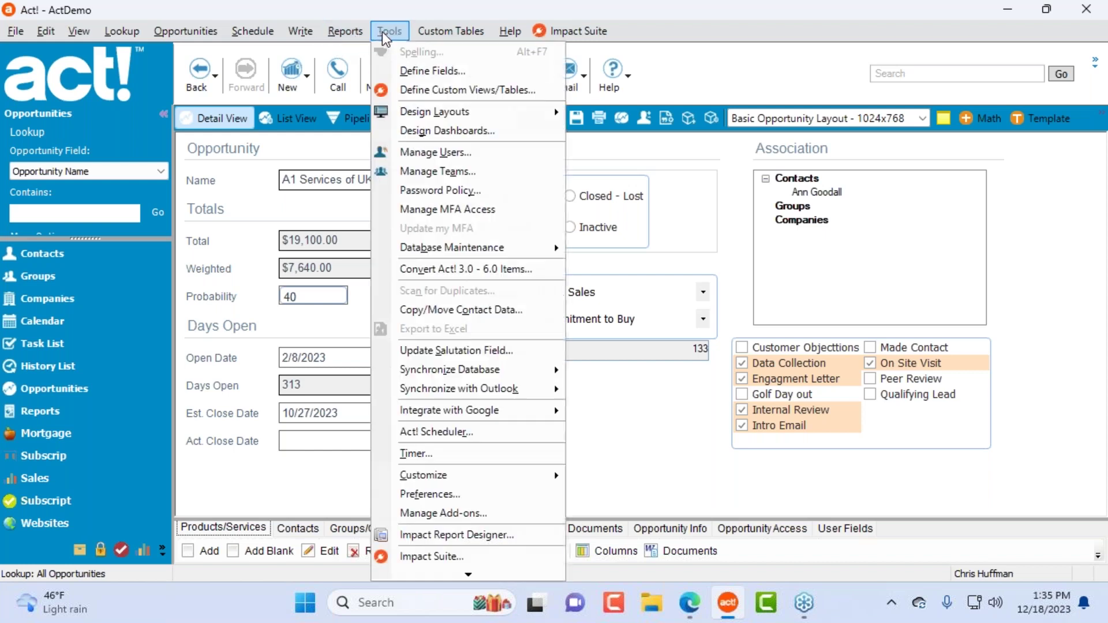
{"action": "mouse_move", "coordinate": [439, 111]}
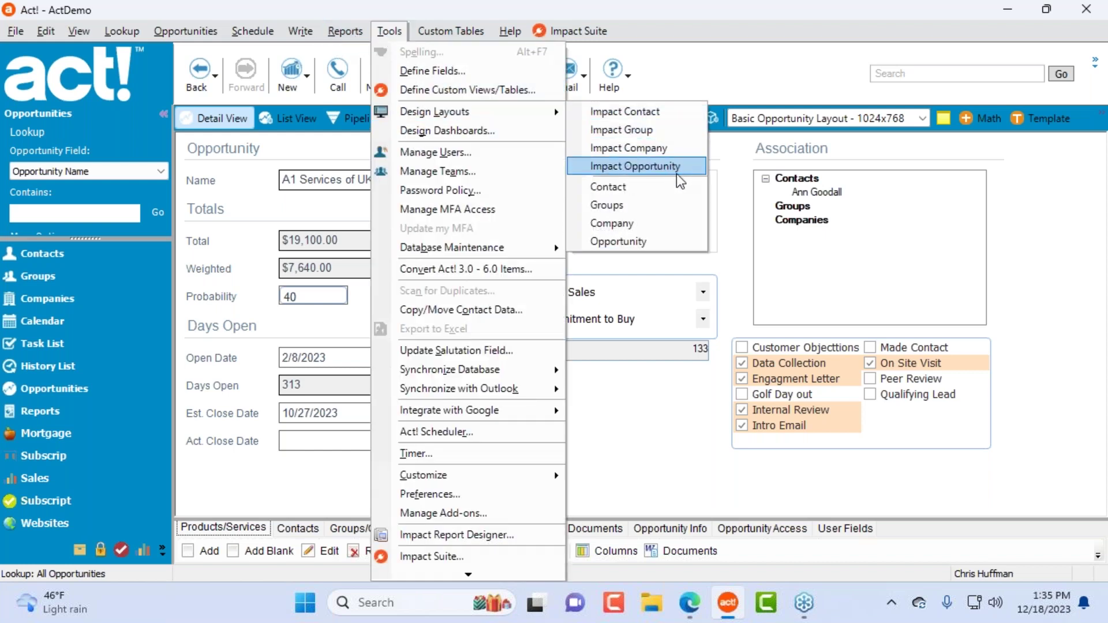
{"action": "left_click", "coordinate": [635, 468]}
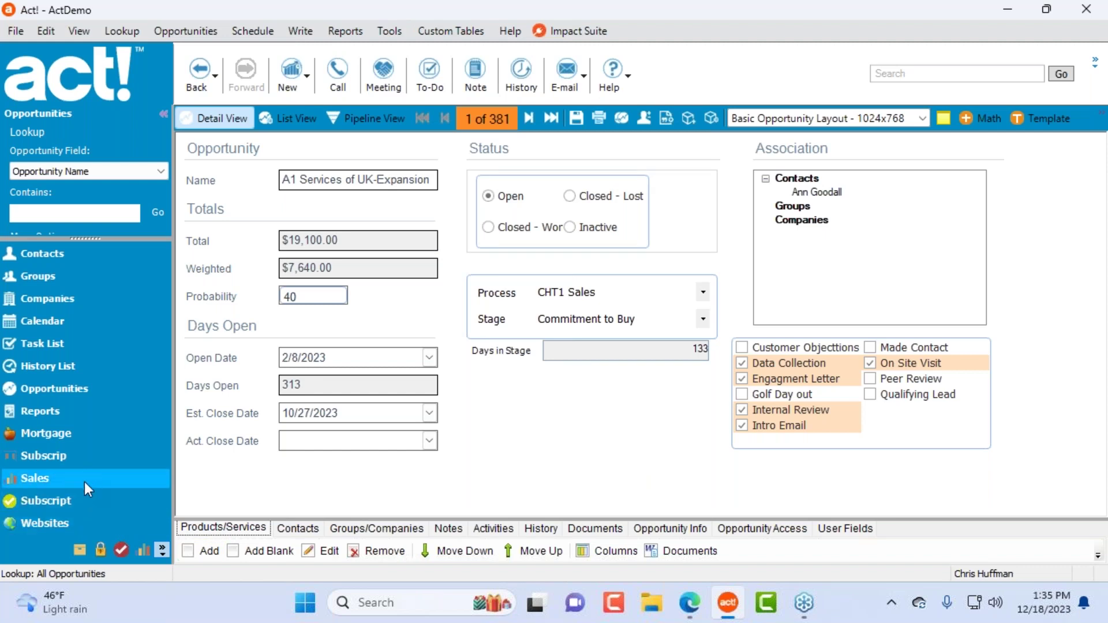
{"action": "left_click", "coordinate": [78, 501]}
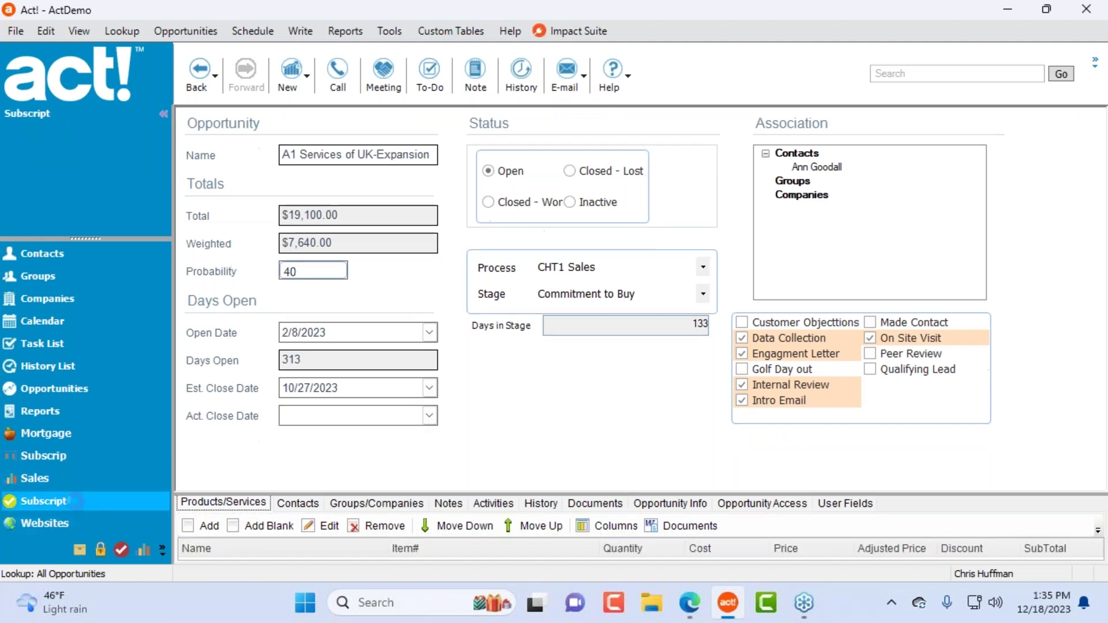
Step: Open Subscript record 11 in its Basic Data Entry window and focus the Registration Contact field
{"action": "left_click", "coordinate": [342, 300]}
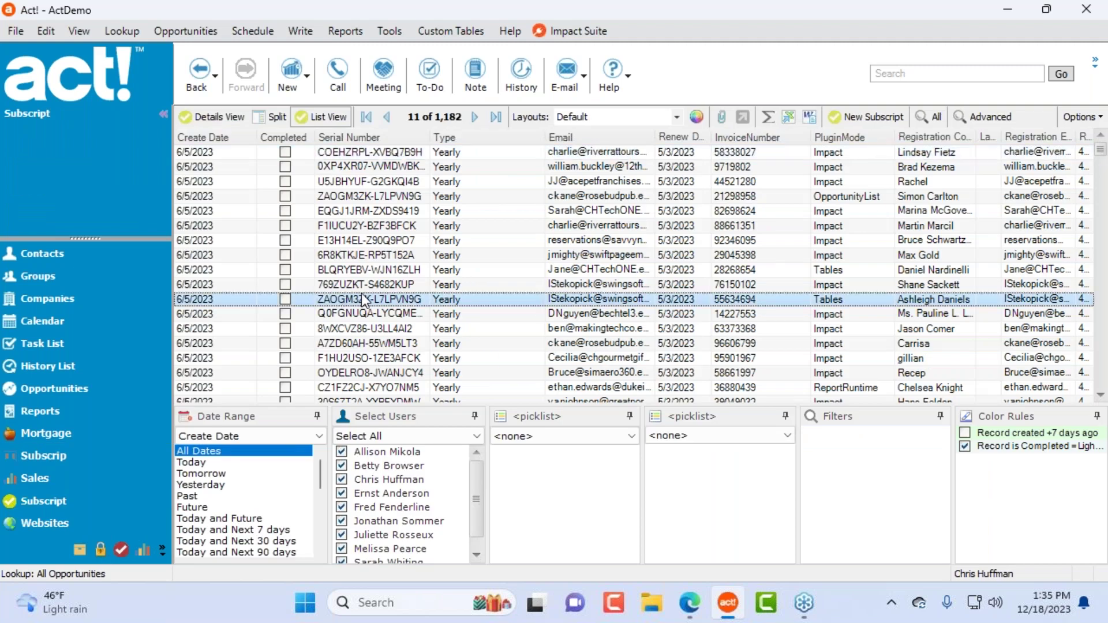
{"action": "double_click", "coordinate": [388, 300]}
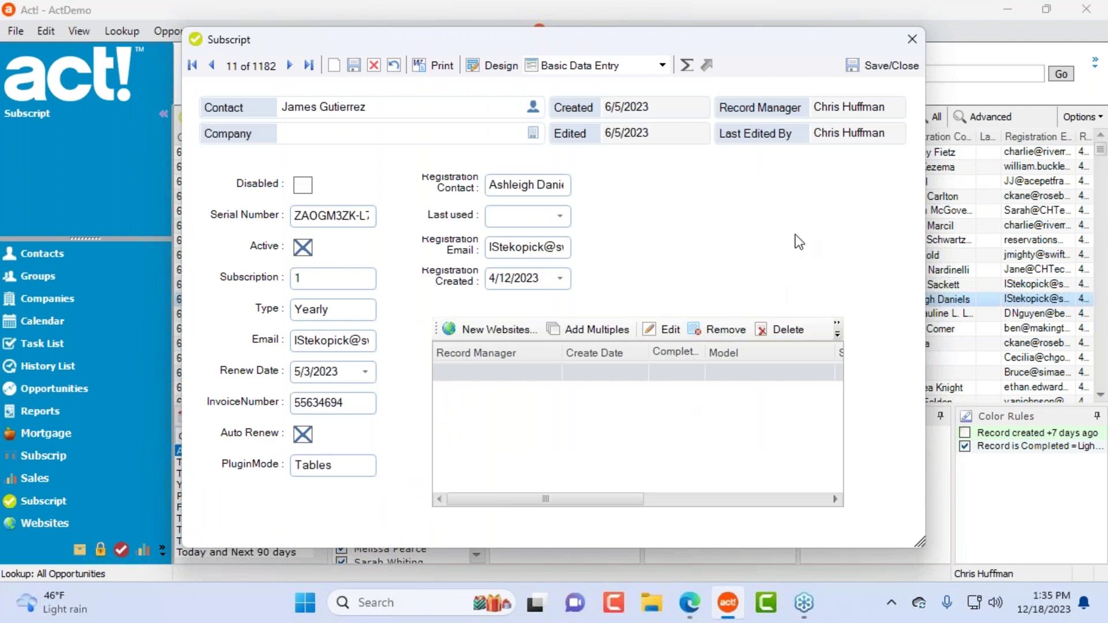
{"action": "left_click", "coordinate": [542, 185]}
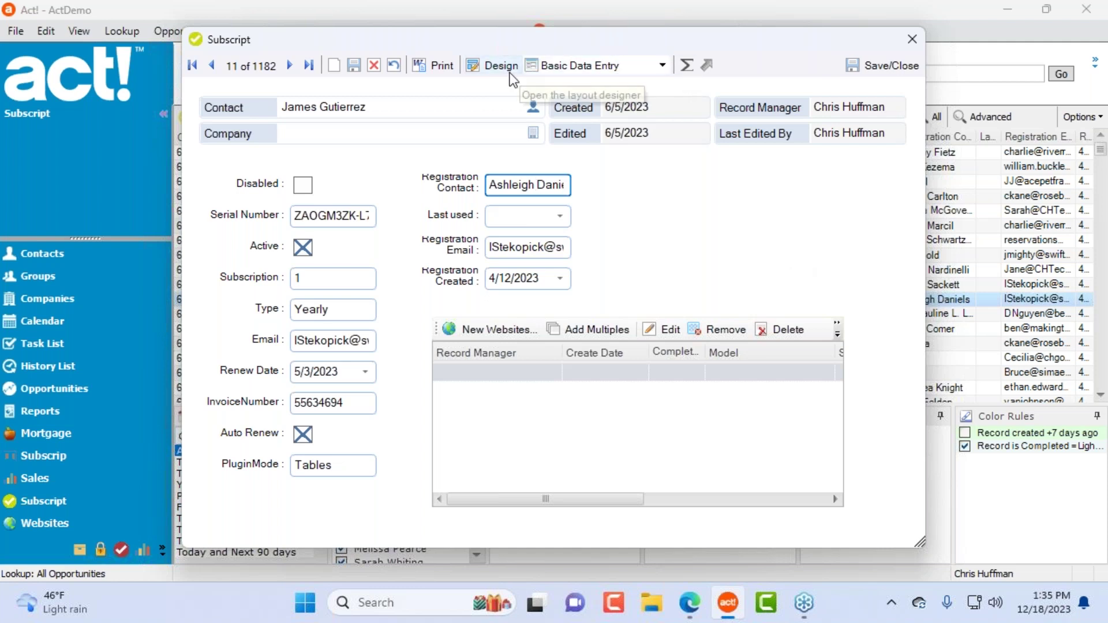
Step: Open the record's Basic Data Entry layout in Impact Designer with the Controls toolbox showing
{"action": "left_click", "coordinate": [484, 63]}
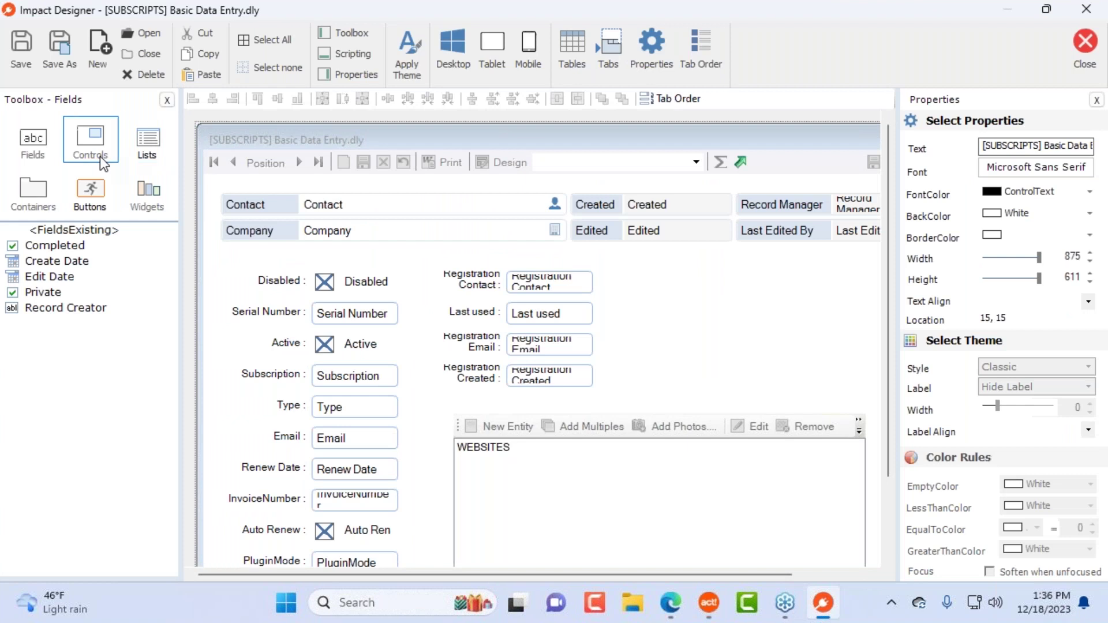
{"action": "left_click", "coordinate": [89, 147]}
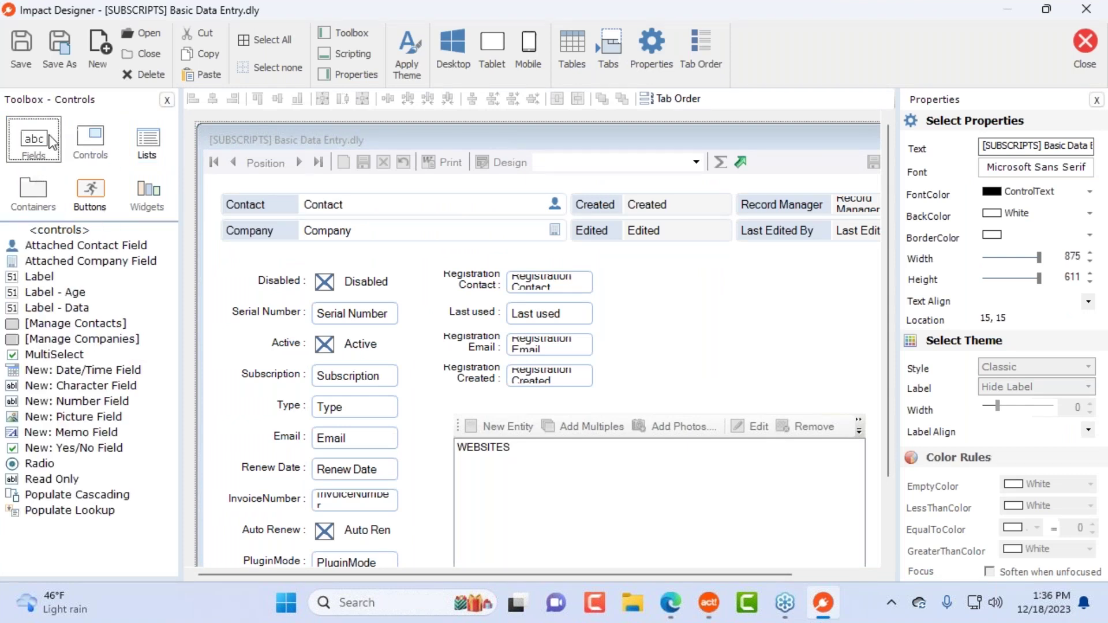
{"action": "left_click", "coordinate": [33, 152]}
{"action": "left_click", "coordinate": [99, 141]}
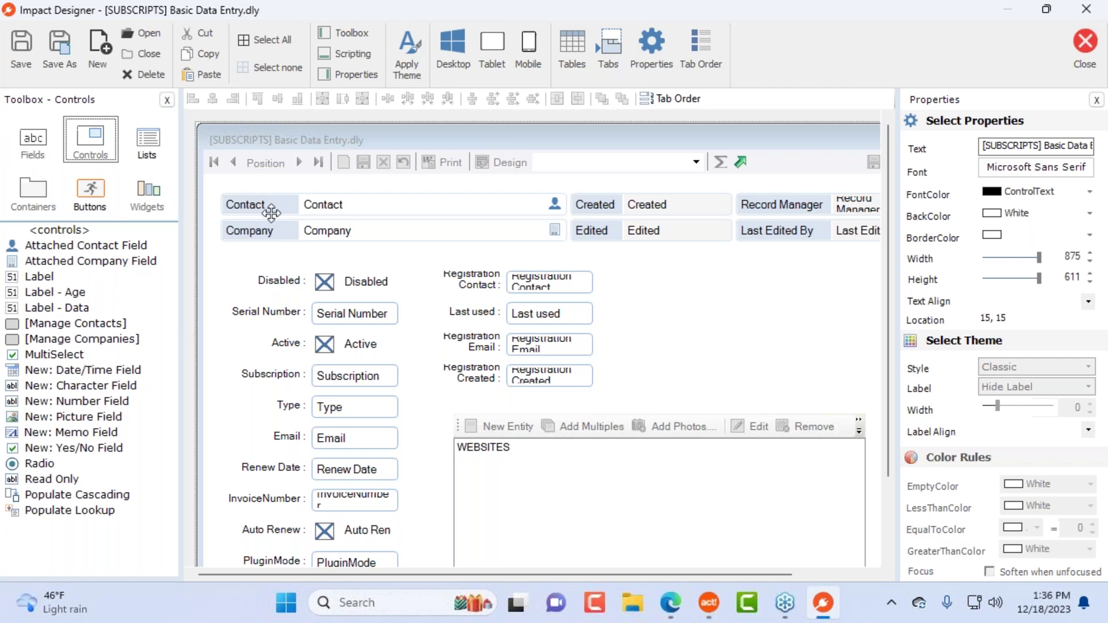
Step: Move the attached Contact and Company fields to the form's top-left, then close the designer keeping changes
{"action": "left_click", "coordinate": [316, 212]}
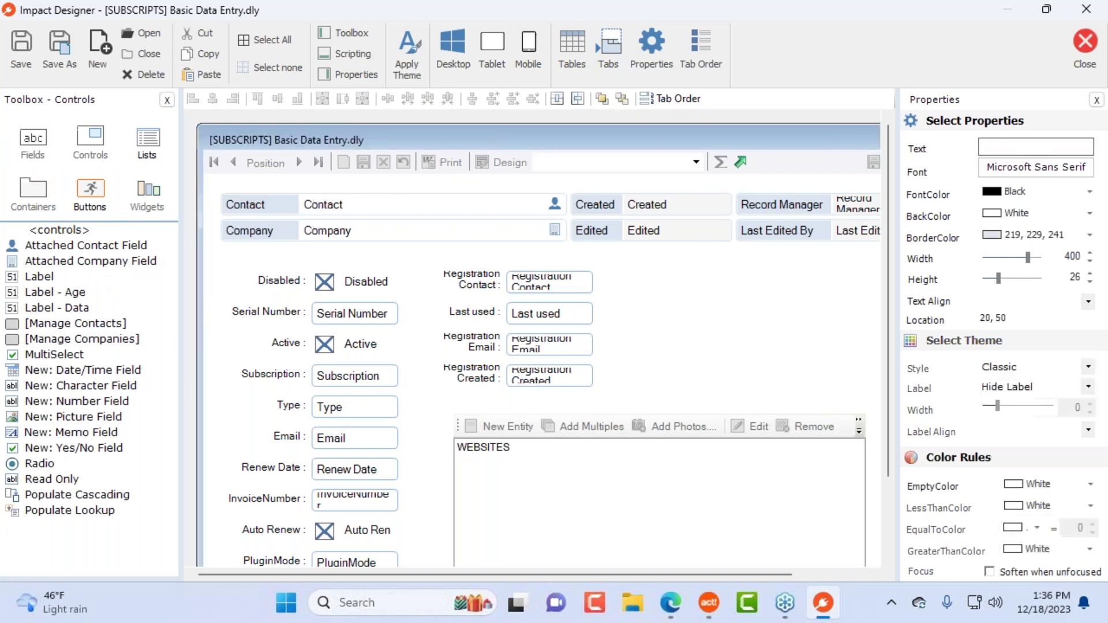
{"action": "left_click", "coordinate": [318, 230], "text": "ctrl"}
{"action": "left_click_drag", "start_coordinate": [351, 212], "coordinate": [754, 306]}
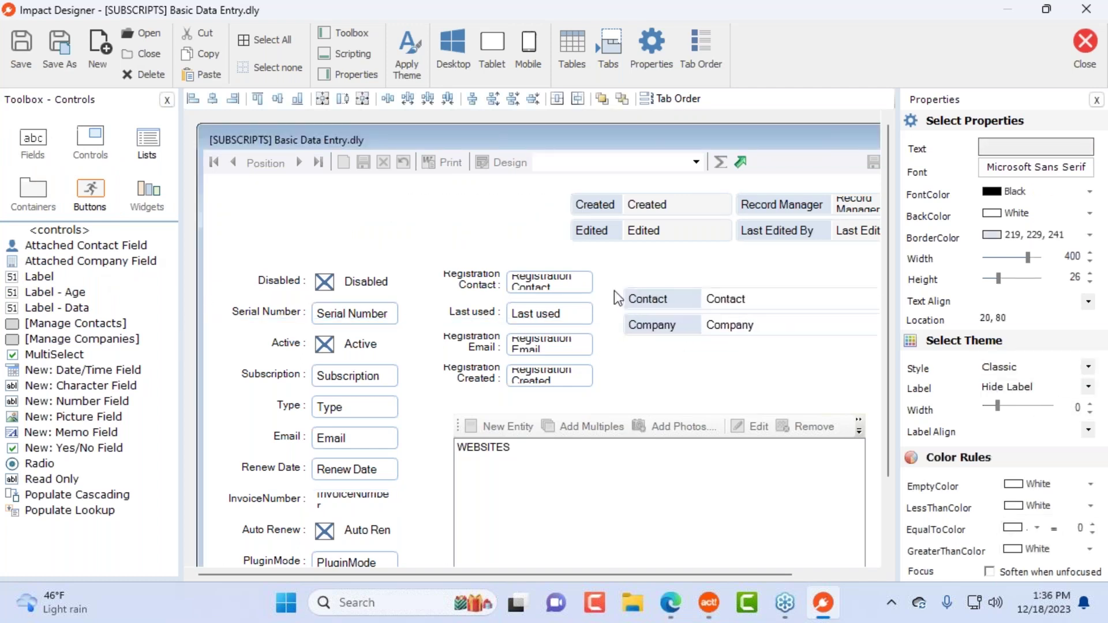
{"action": "left_click", "coordinate": [74, 248]}
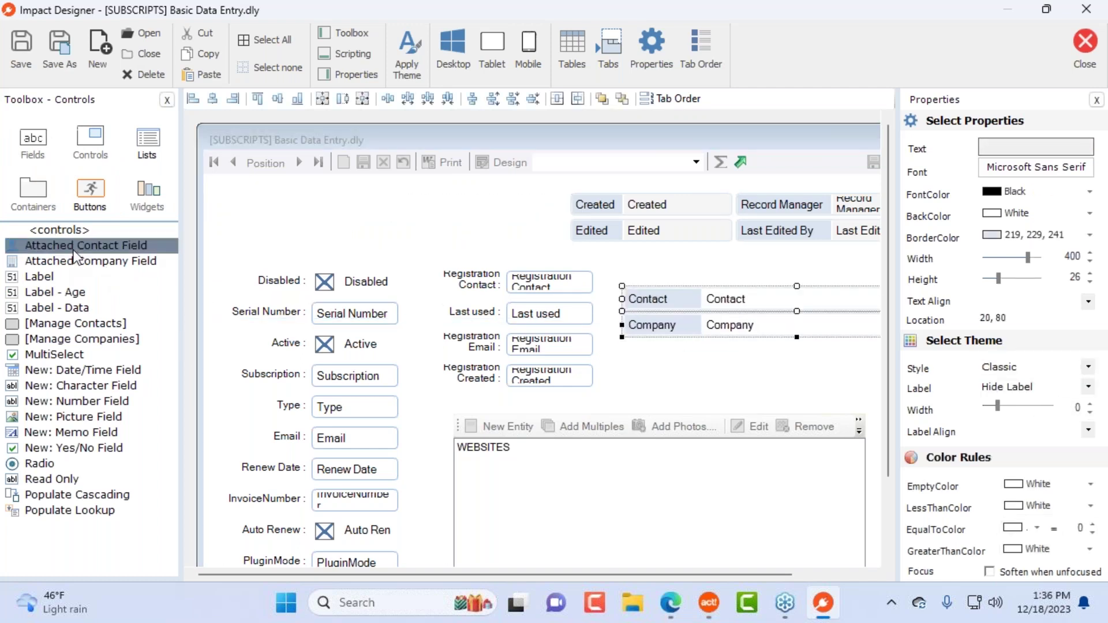
{"action": "left_click", "coordinate": [104, 262]}
{"action": "left_click_drag", "start_coordinate": [674, 310], "coordinate": [271, 212]}
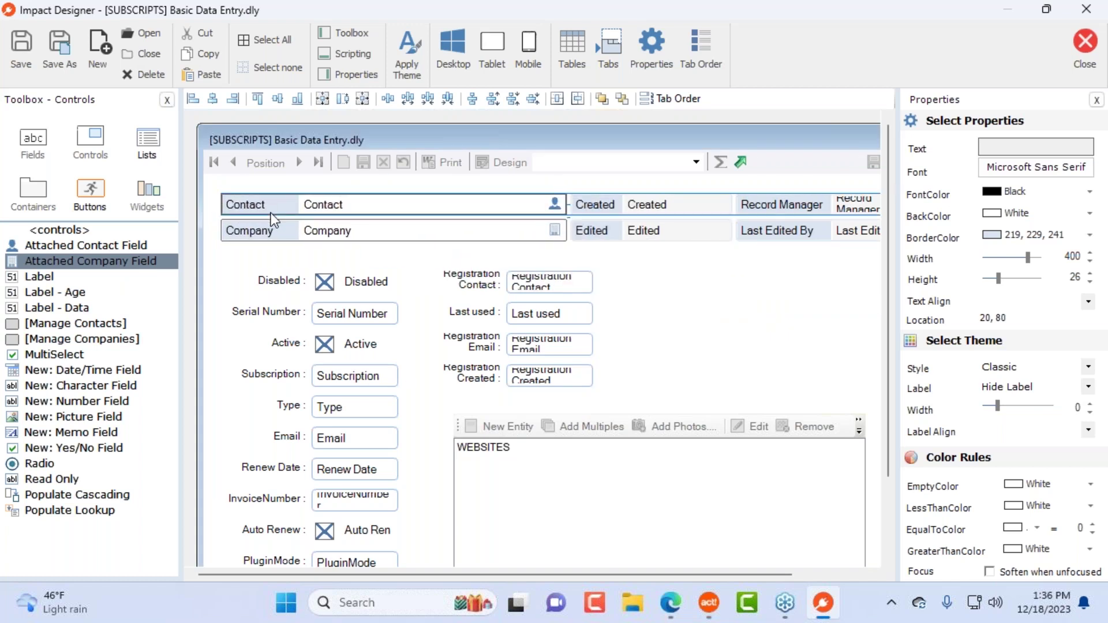
{"action": "left_click", "coordinate": [812, 286]}
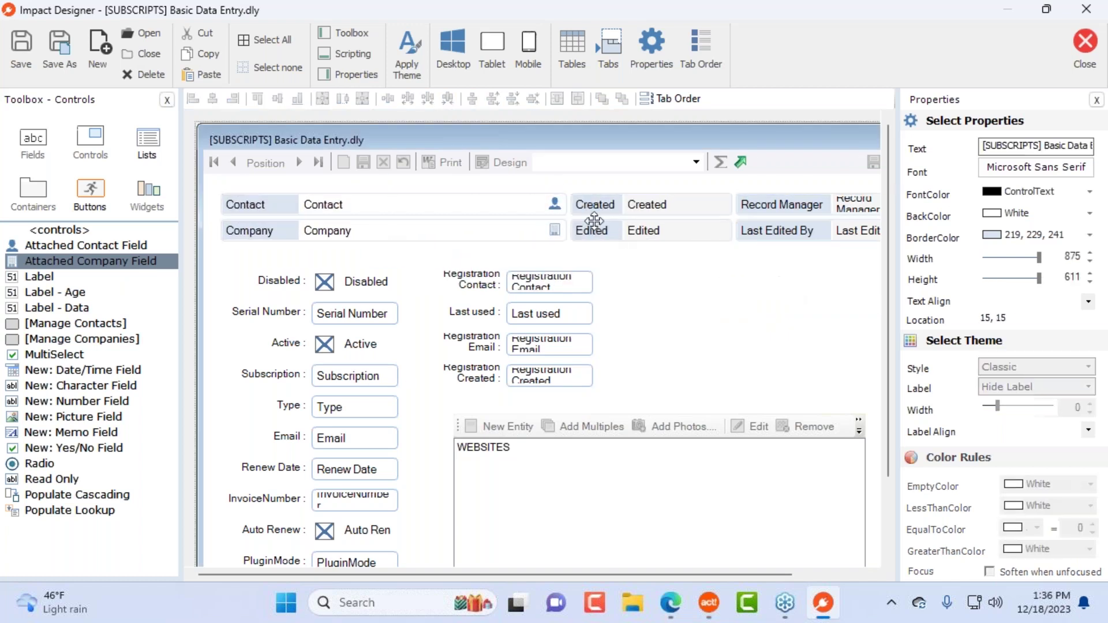
{"action": "left_click", "coordinate": [547, 209]}
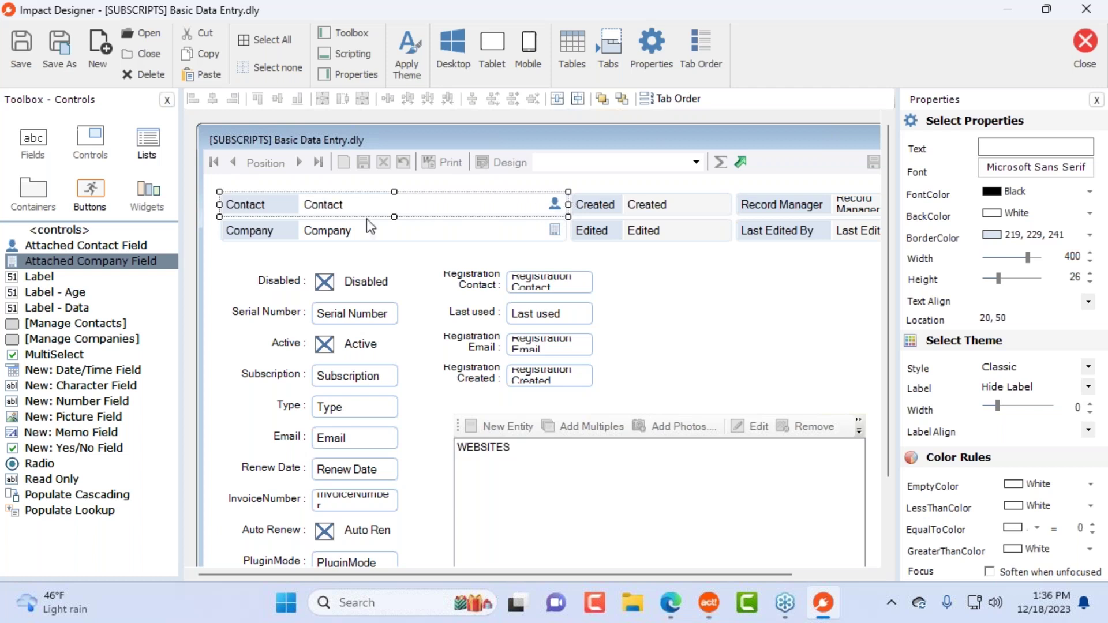
{"action": "left_click", "coordinate": [1079, 58]}
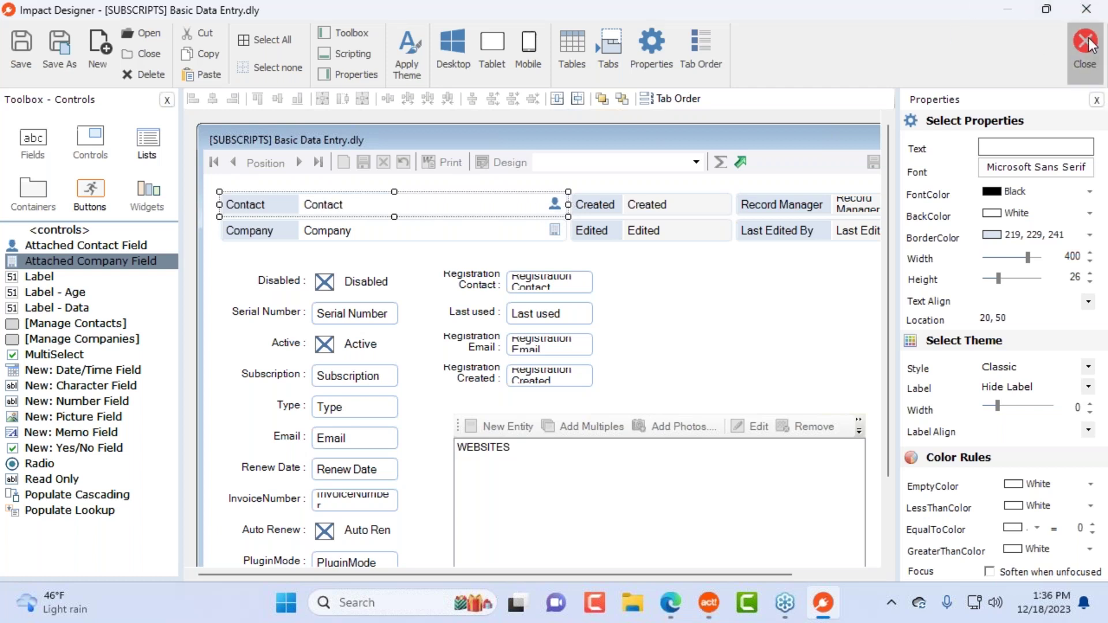
Step: Save the Basic Data Entry layout, then cancel the contact picker, keeping the record's original contact
{"action": "left_click", "coordinate": [503, 352]}
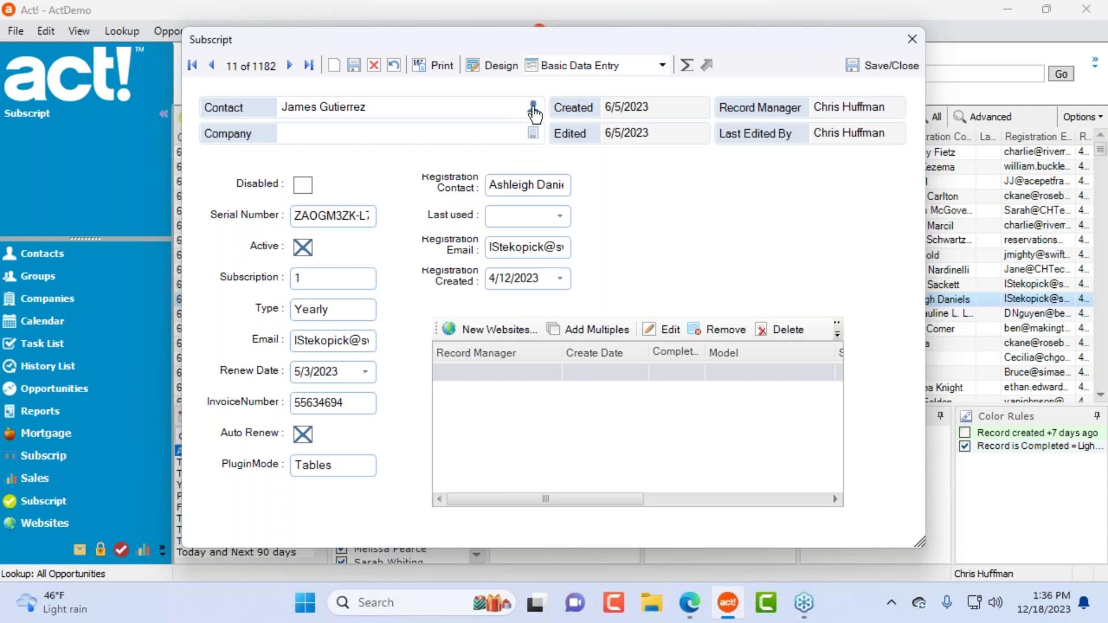
{"action": "left_click", "coordinate": [533, 109]}
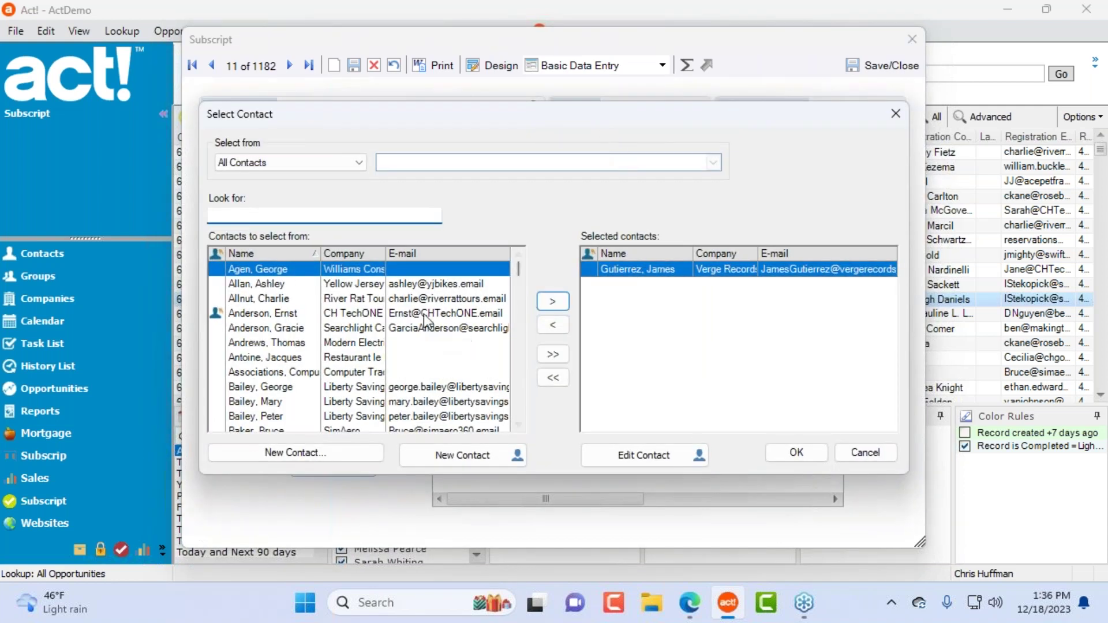
{"action": "double_click", "coordinate": [438, 299]}
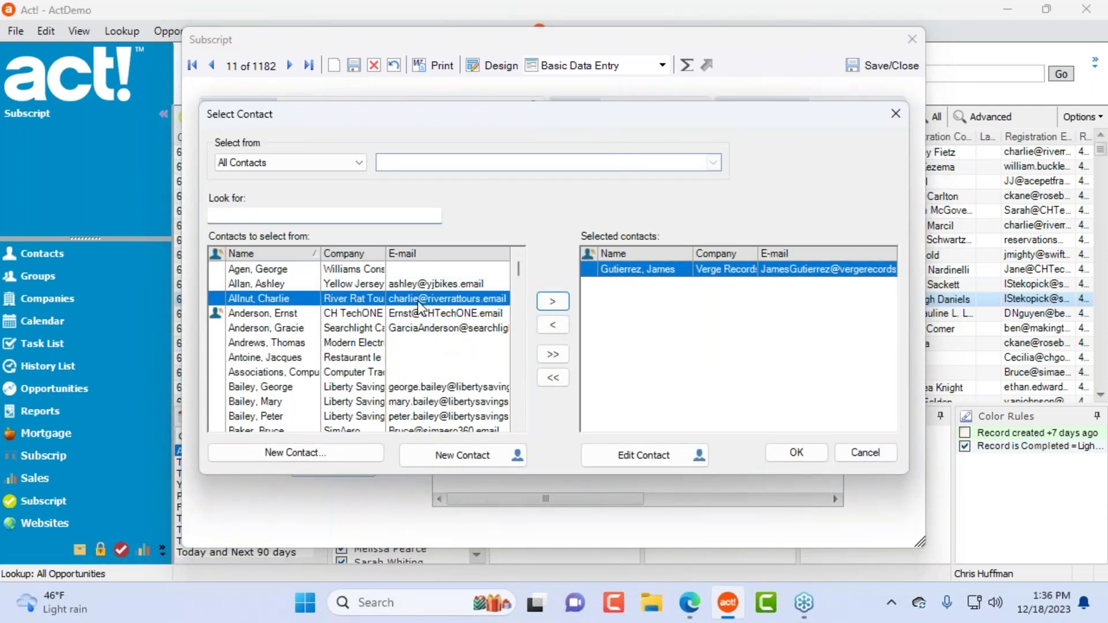
{"action": "left_click", "coordinate": [879, 454]}
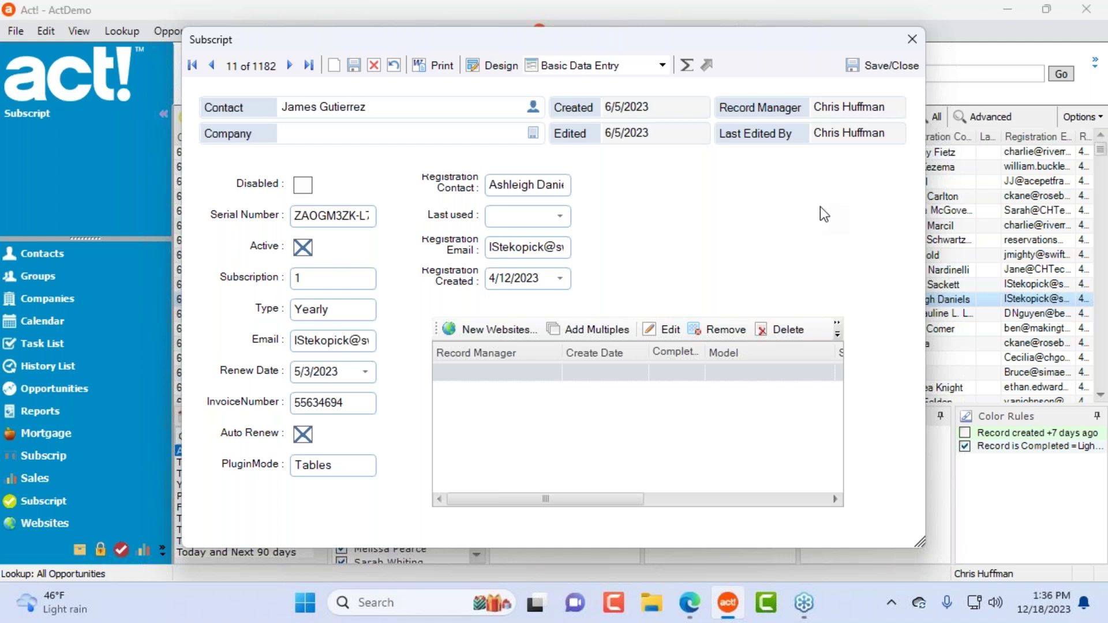
Step: Search the contact picker by name, start a new contact, and discard the blank form
{"action": "left_click", "coordinate": [535, 109]}
{"action": "type", "text": "Ma"}
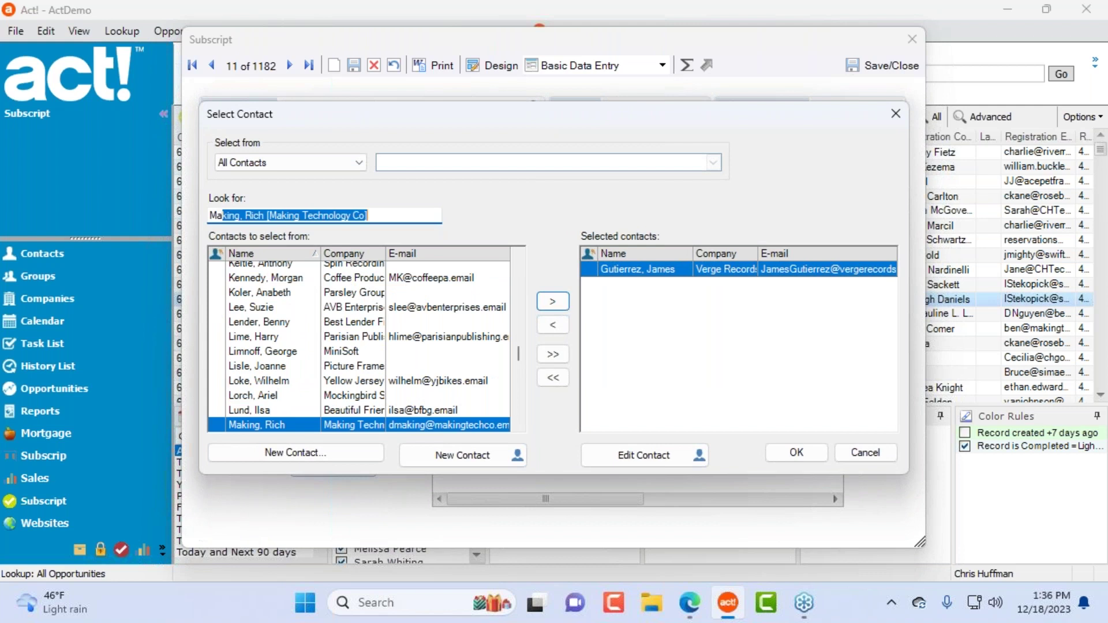
{"action": "type", "text": "ry"}
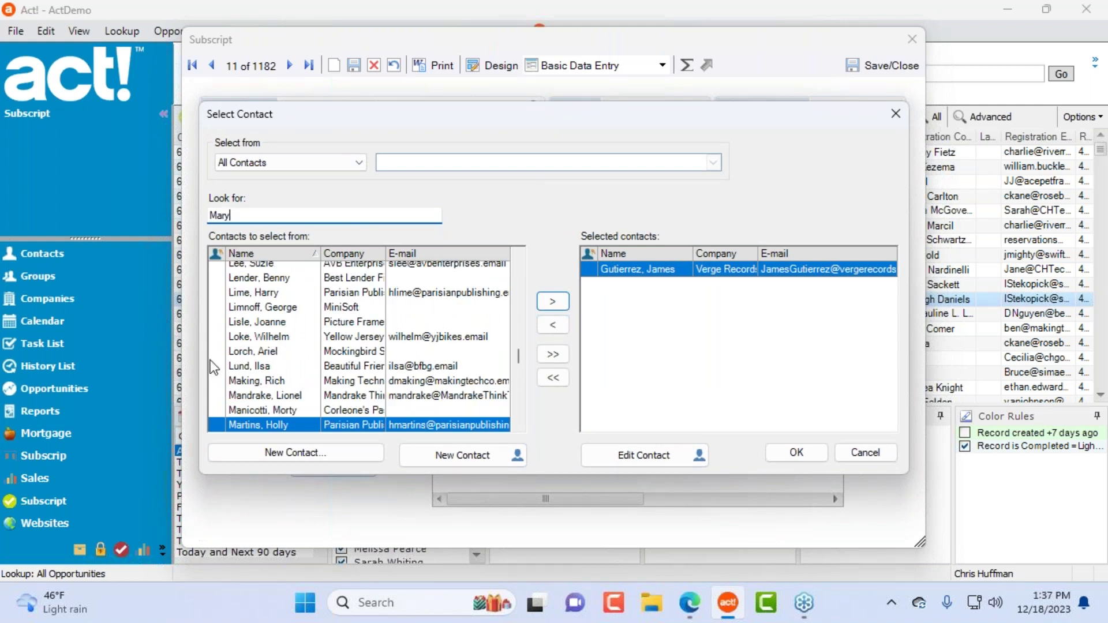
{"action": "left_click", "coordinate": [498, 451]}
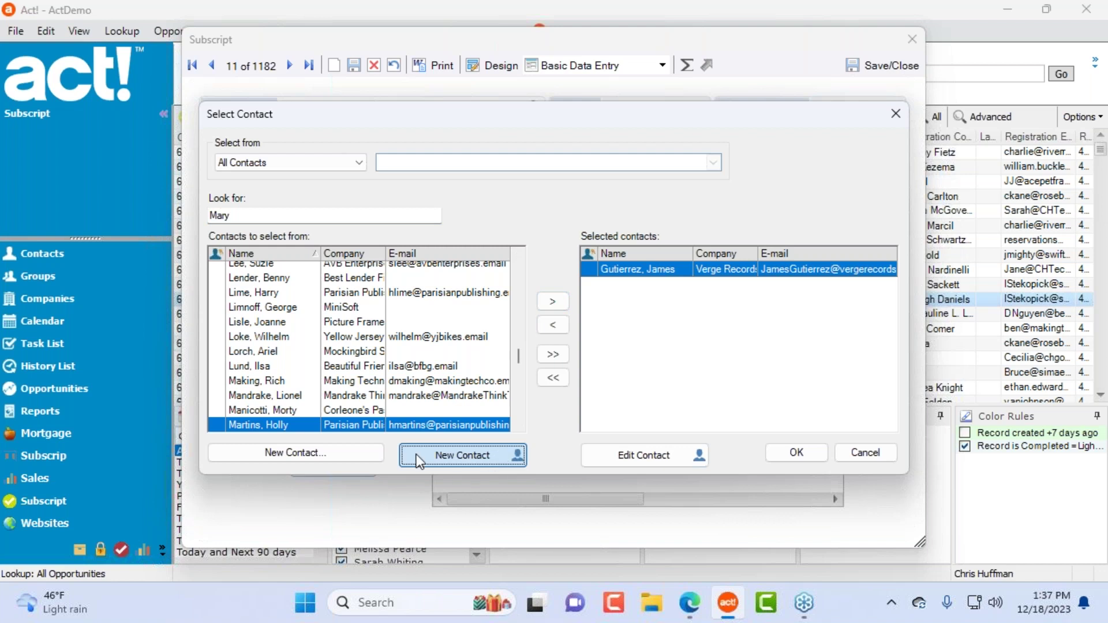
{"action": "left_click", "coordinate": [364, 454]}
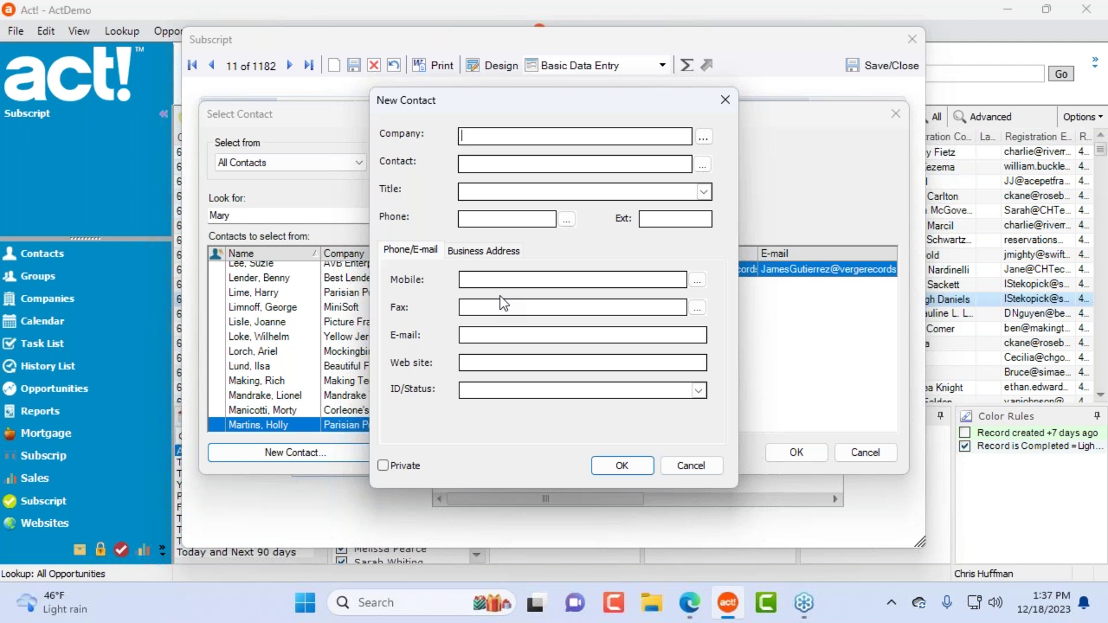
{"action": "left_click", "coordinate": [692, 466]}
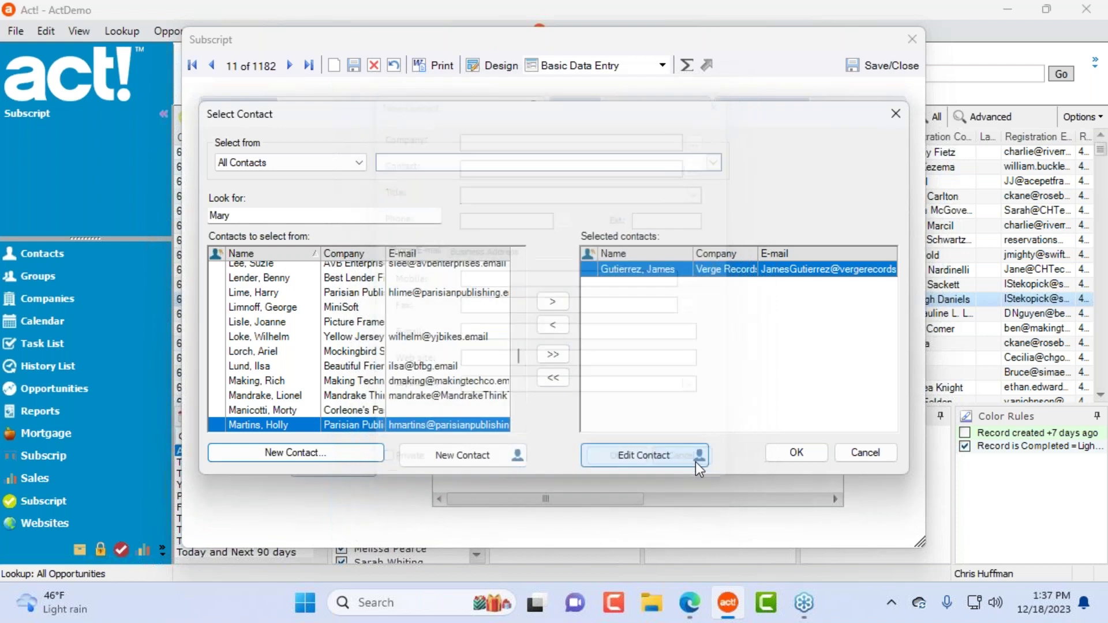
Step: Open the new-contact form's Contact_New layout in Impact Designer, view its fields, and exit without saving
{"action": "left_click", "coordinate": [462, 456]}
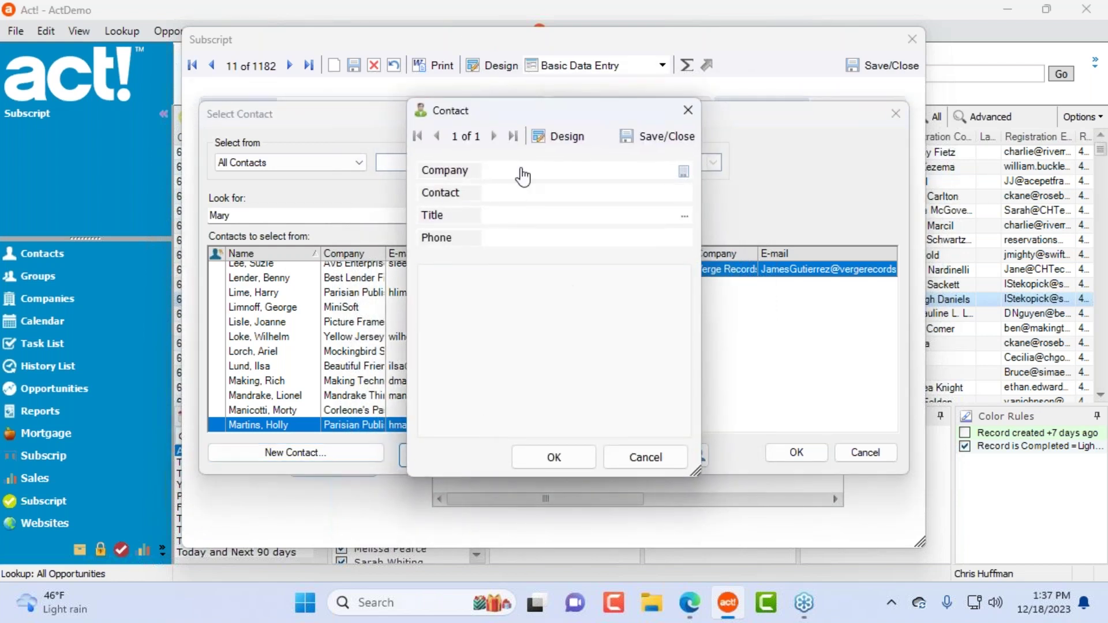
{"action": "left_click_drag", "start_coordinate": [635, 110], "coordinate": [533, 101]}
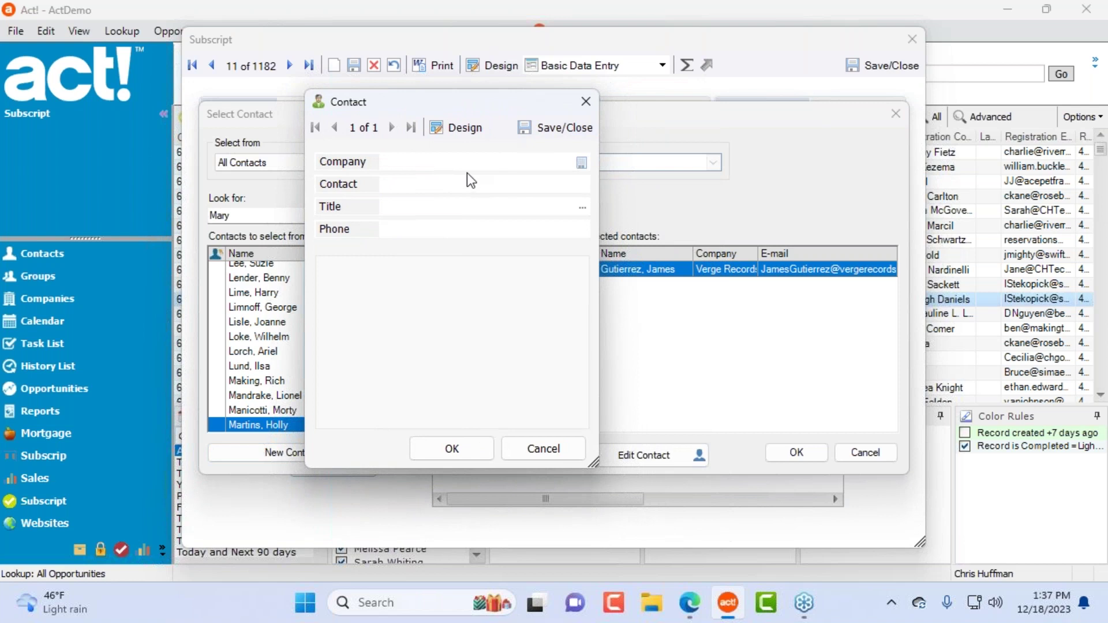
{"action": "left_click", "coordinate": [467, 129]}
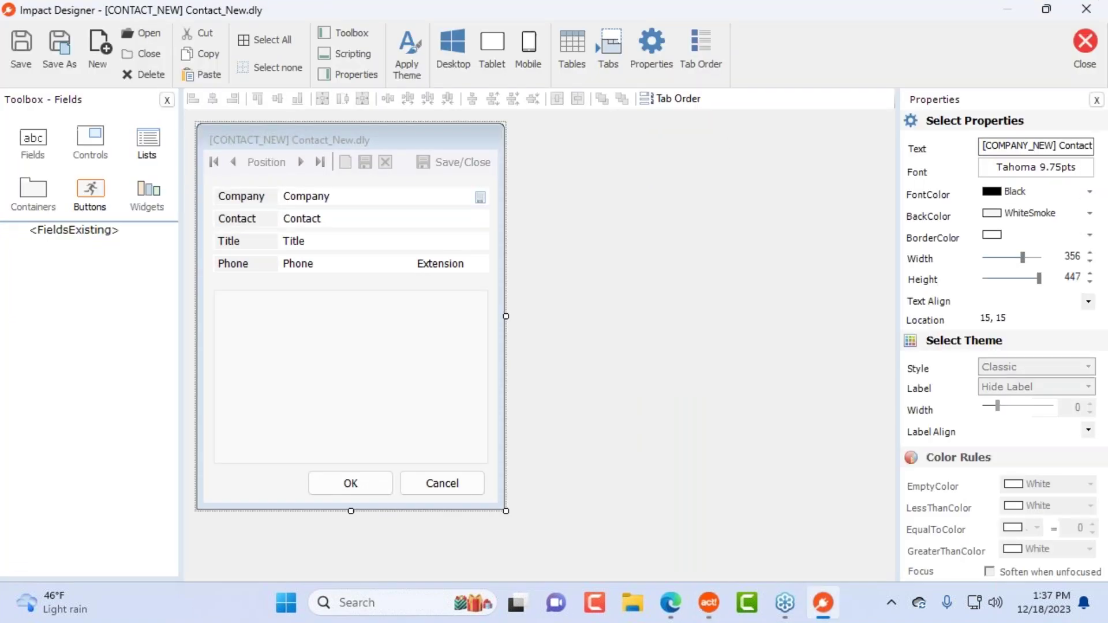
{"action": "left_click", "coordinate": [34, 145]}
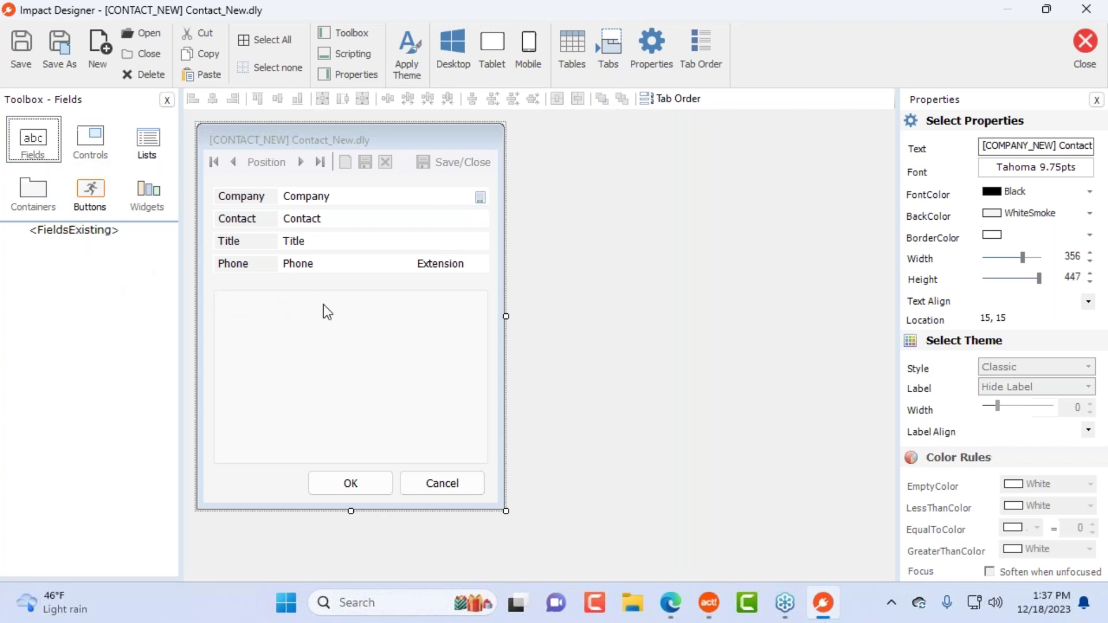
{"action": "left_click", "coordinate": [1087, 8]}
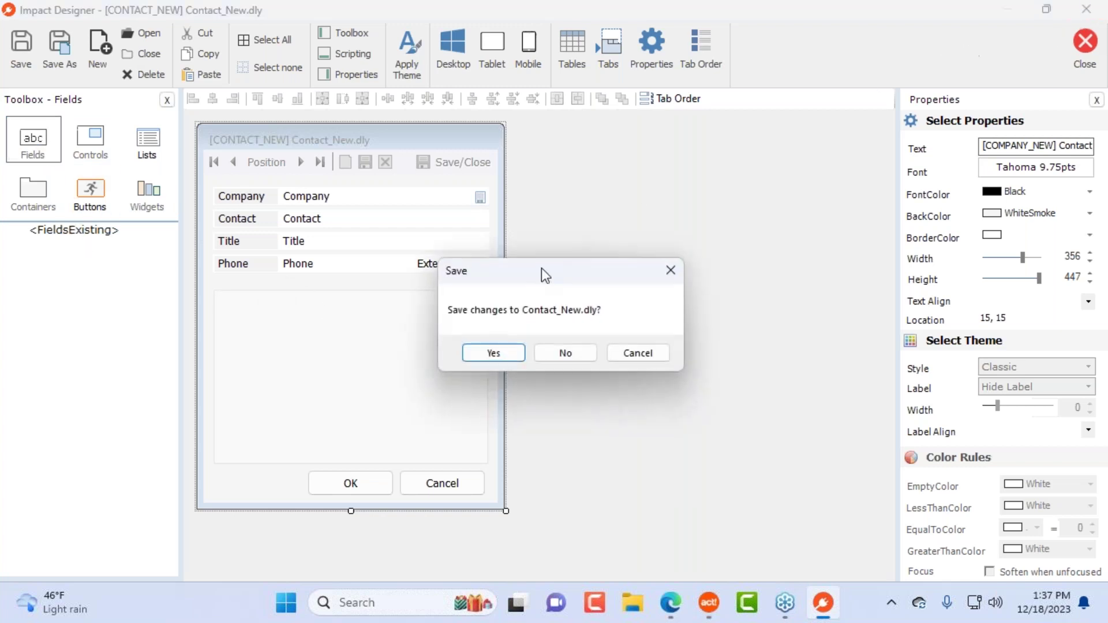
{"action": "left_click", "coordinate": [565, 353]}
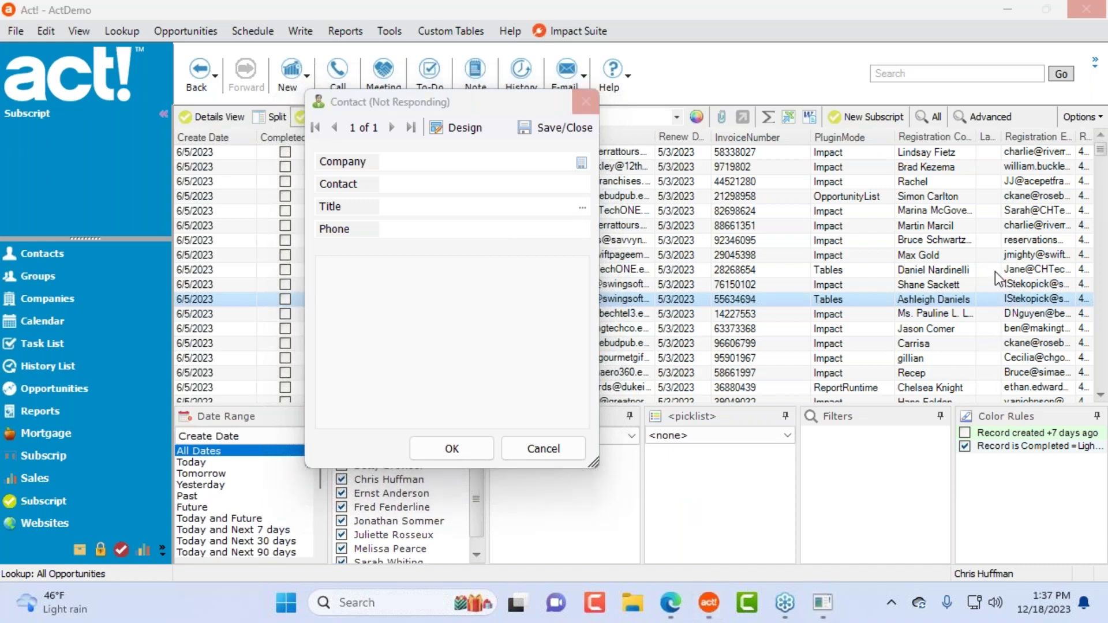
Step: Try bringing the unresponsive contact form and Subscript record window to the front
{"action": "left_click", "coordinate": [490, 333]}
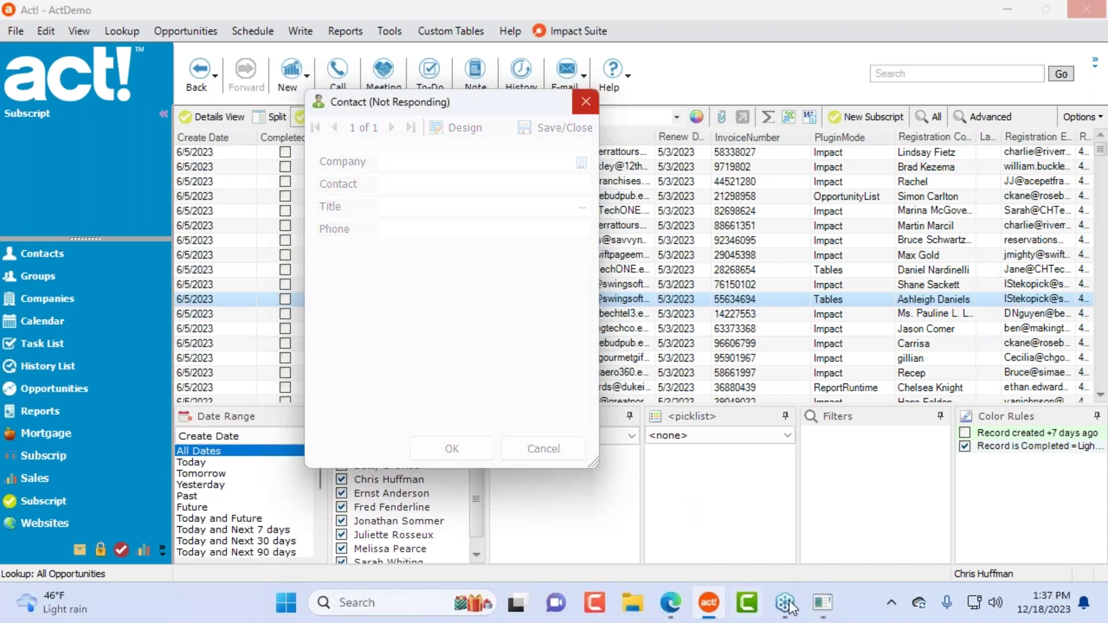
{"action": "mouse_move", "coordinate": [821, 612]}
{"action": "left_click", "coordinate": [926, 534]}
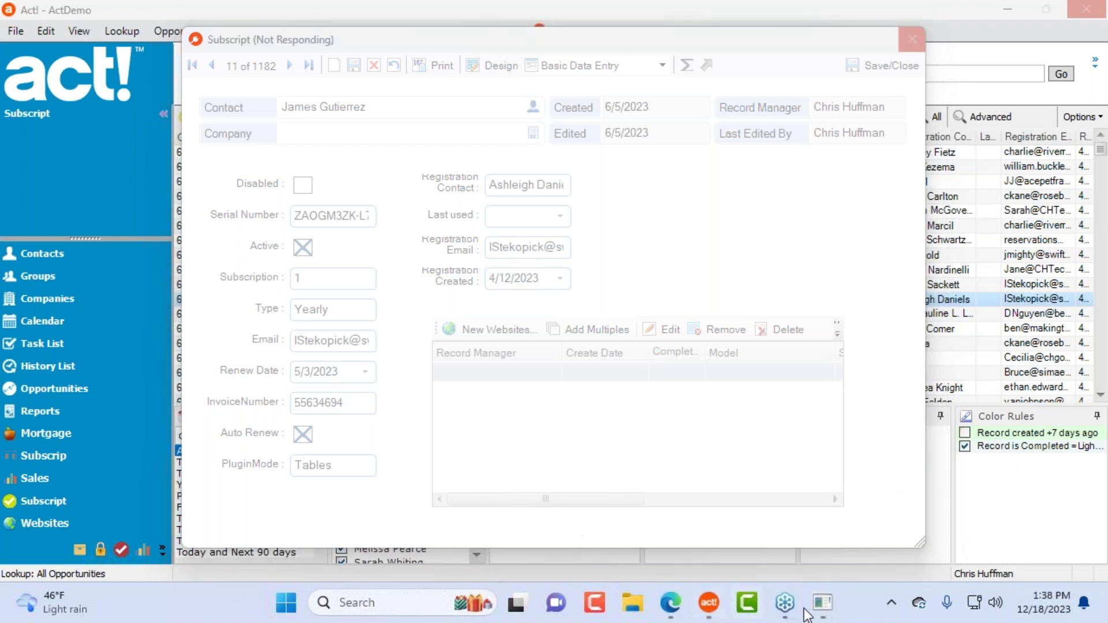
{"action": "mouse_move", "coordinate": [841, 601]}
{"action": "left_click", "coordinate": [883, 505]}
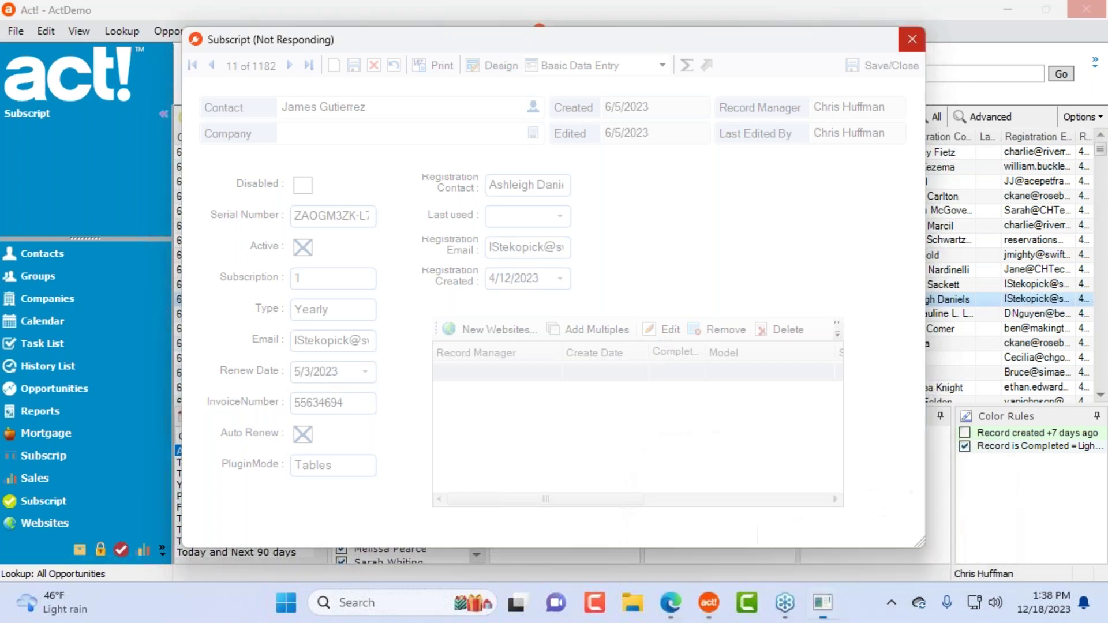
Step: End the frozen Act! task in Task Manager, close it, and minimize the browser
{"action": "right_click", "coordinate": [860, 615]}
{"action": "left_click", "coordinate": [907, 543]}
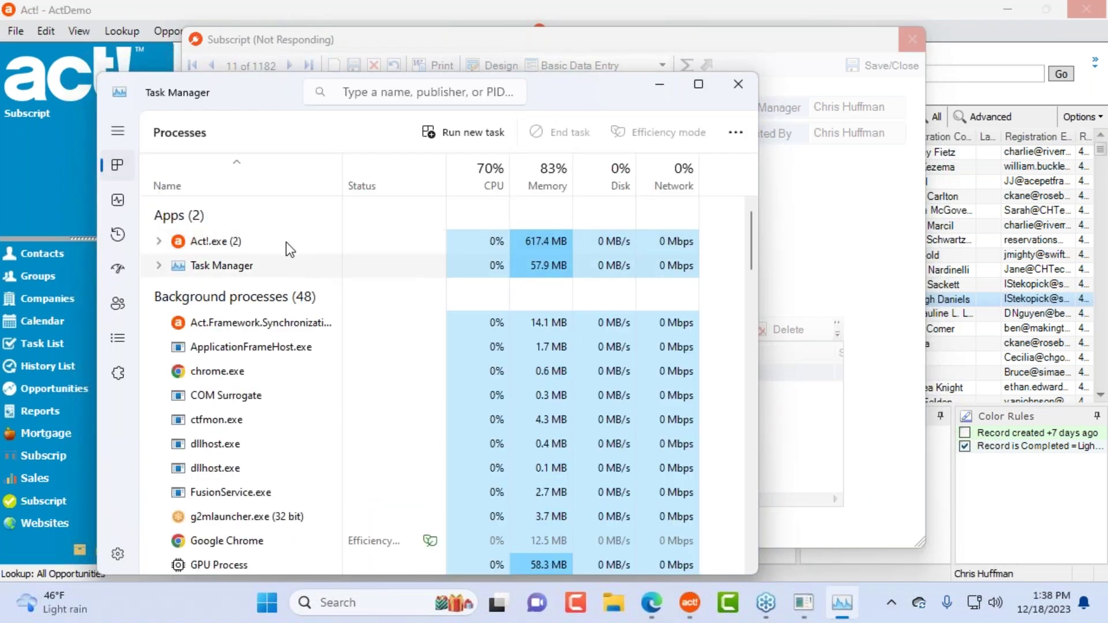
{"action": "left_click", "coordinate": [567, 131]}
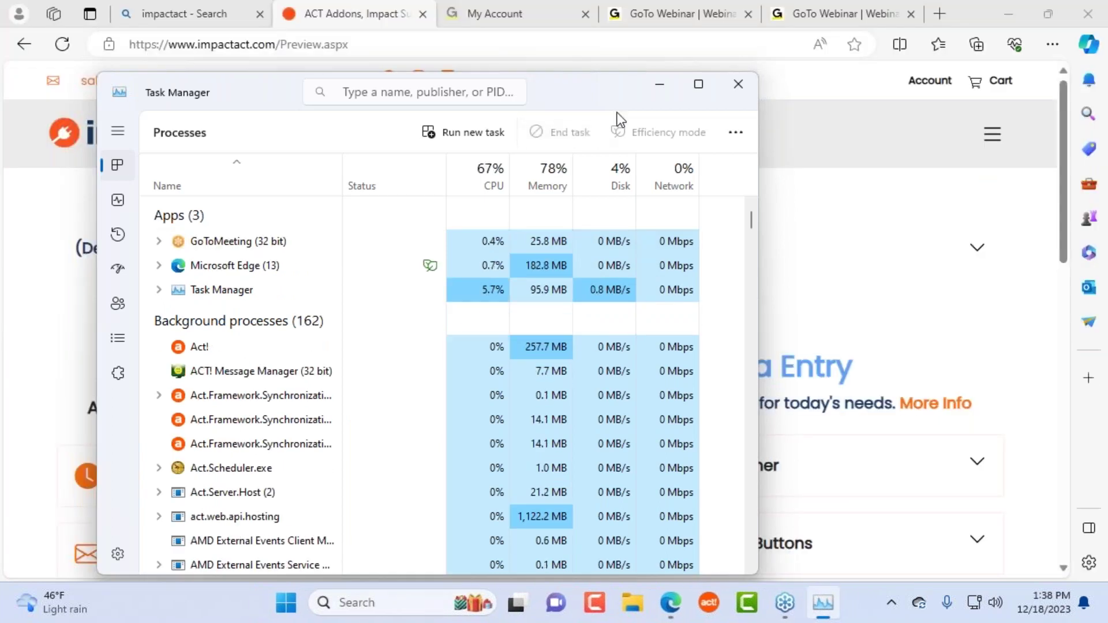
{"action": "left_click", "coordinate": [739, 85]}
{"action": "left_click", "coordinate": [1017, 13]}
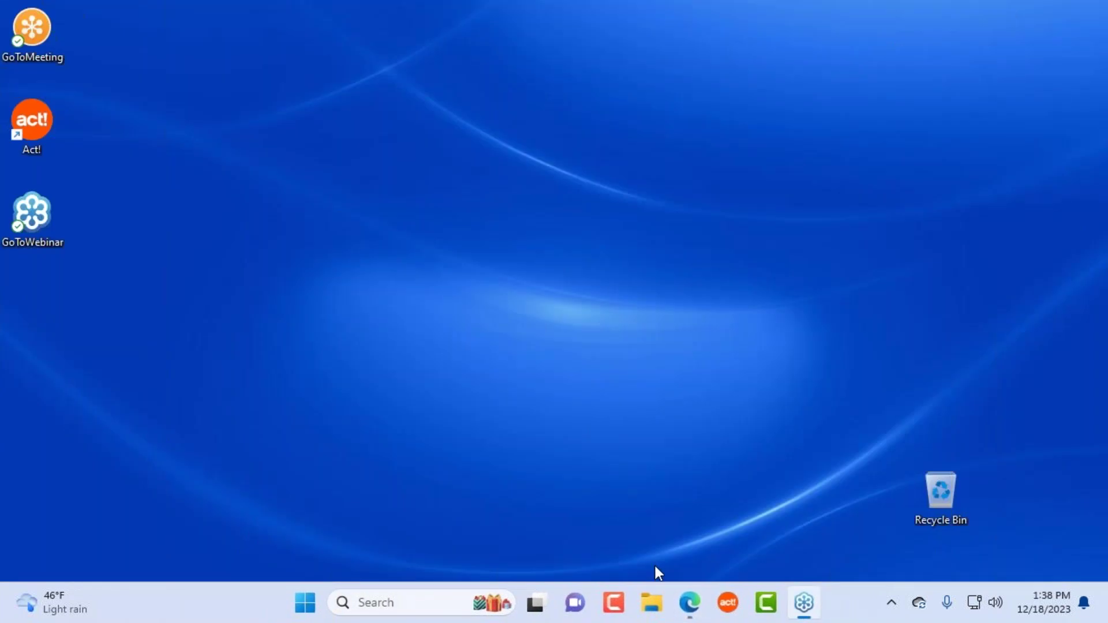
Step: Relaunch Act! and continue using Impact Suite in trial mode
{"action": "left_click", "coordinate": [728, 603]}
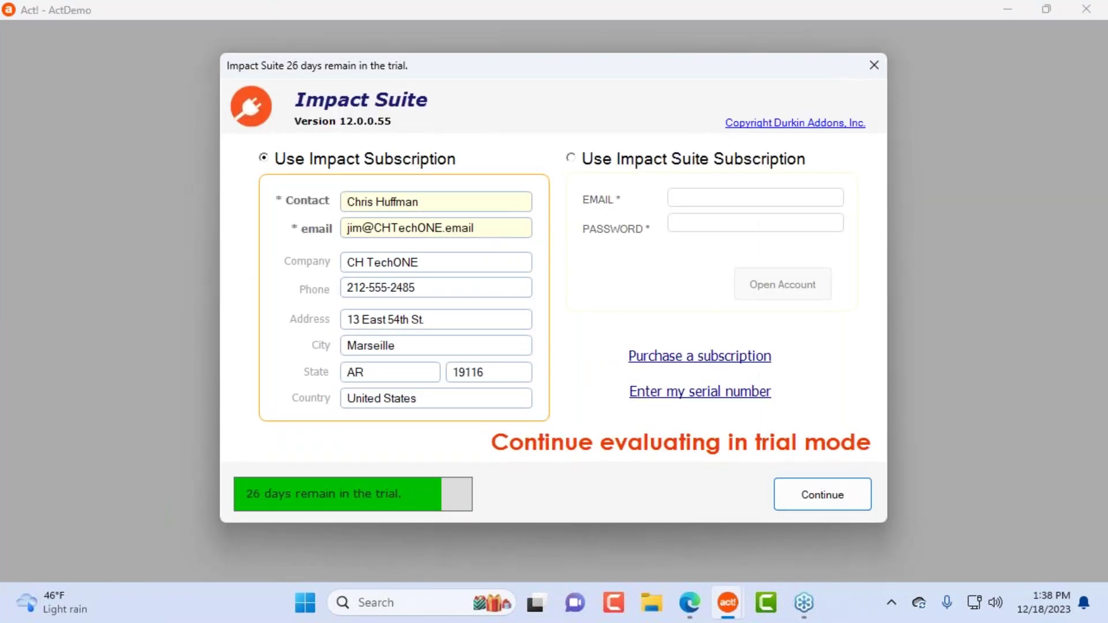
{"action": "left_click", "coordinate": [782, 496]}
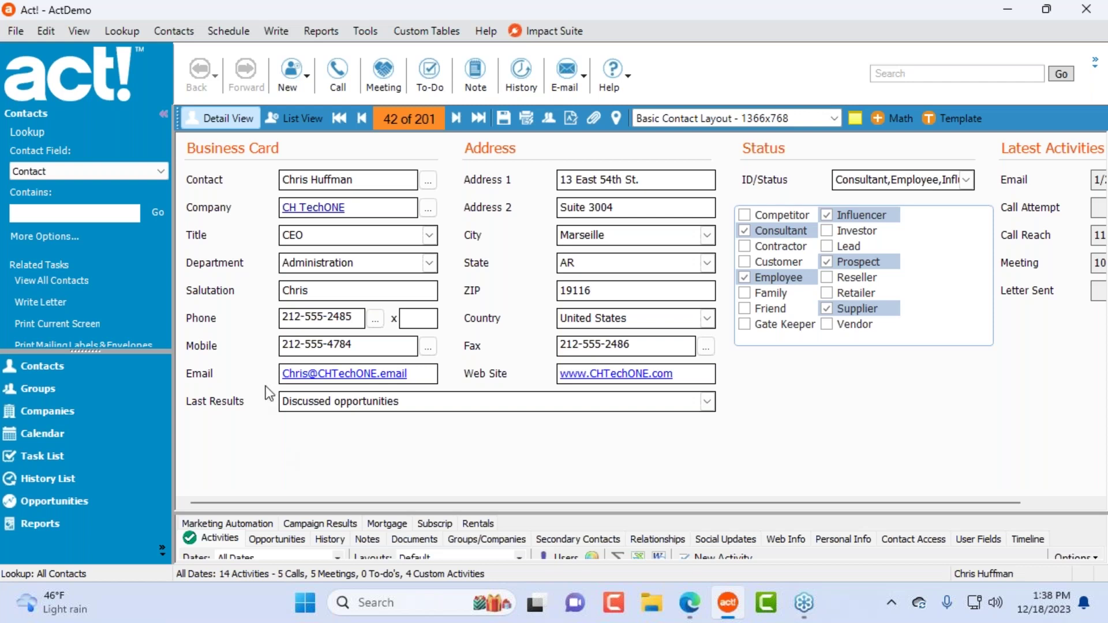
Step: Open the navigation panel button options and dismiss them without changes
{"action": "left_click", "coordinate": [162, 550]}
{"action": "mouse_move", "coordinate": [259, 539]}
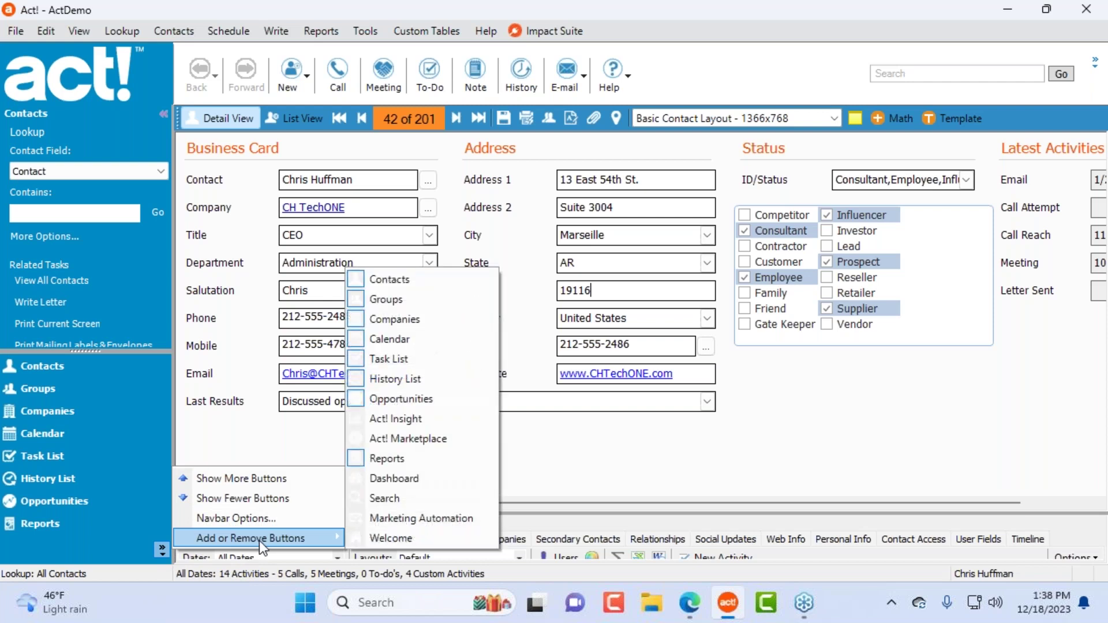
{"action": "left_click", "coordinate": [653, 474]}
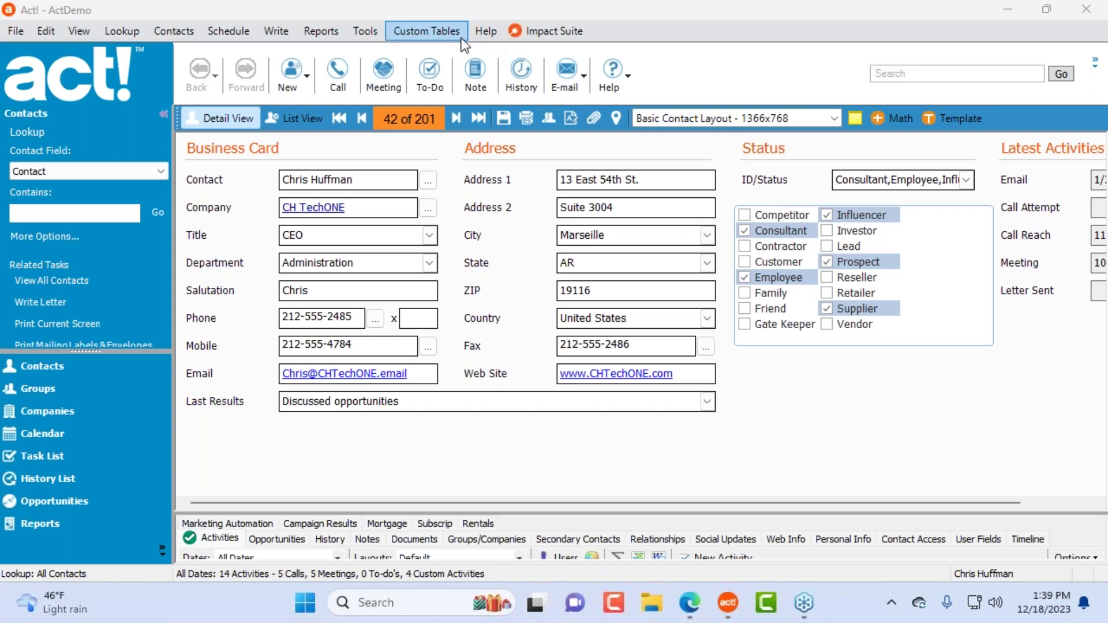
Step: Apply Enhance in the Impact Suite settings, then drag the lower tabs up to show Activities
{"action": "left_click", "coordinate": [407, 29]}
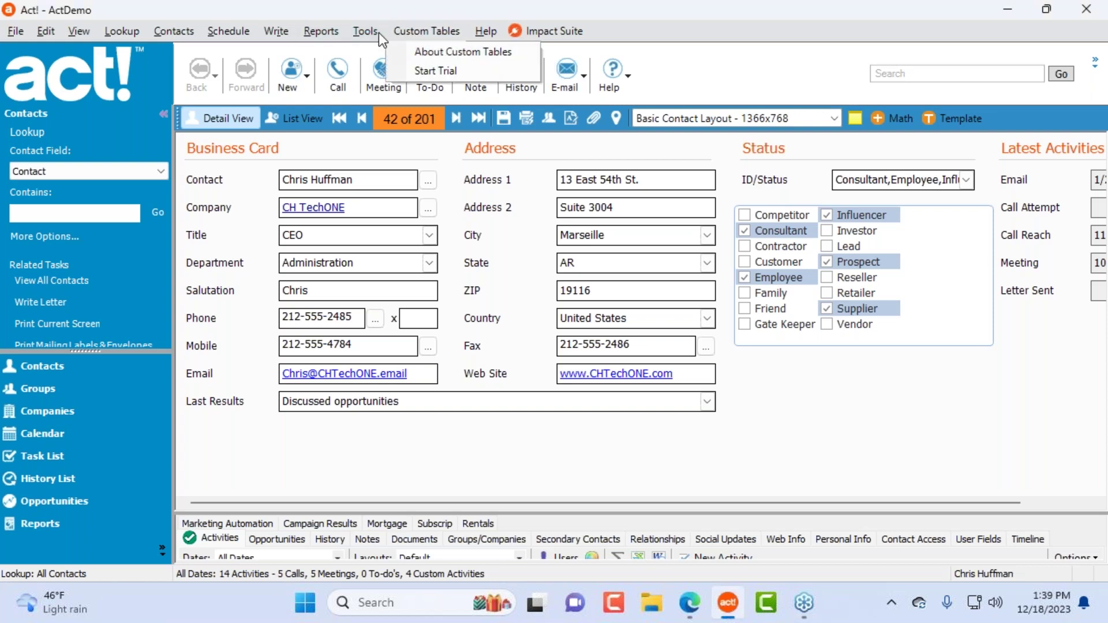
{"action": "left_click", "coordinate": [529, 29]}
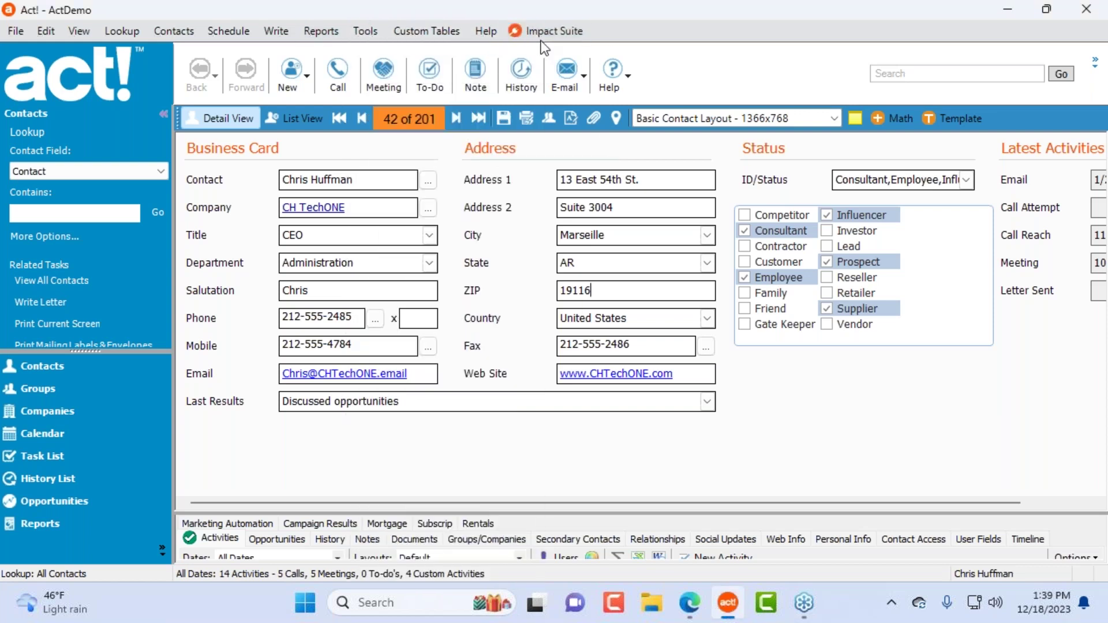
{"action": "left_click", "coordinate": [546, 117]}
{"action": "left_click", "coordinate": [262, 90]}
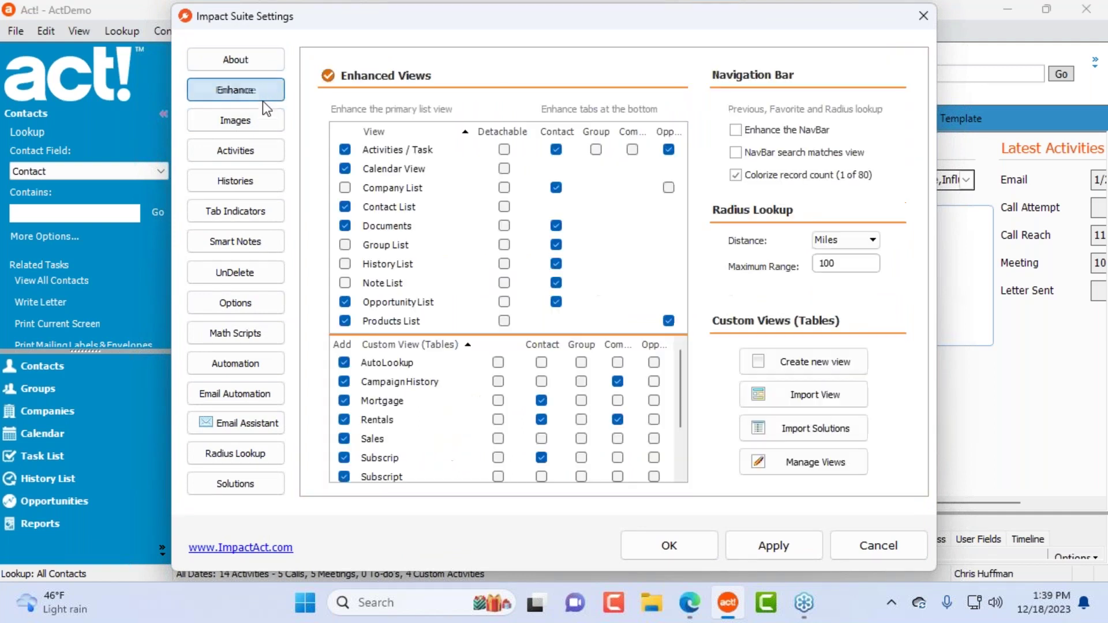
{"action": "left_click", "coordinate": [661, 549]}
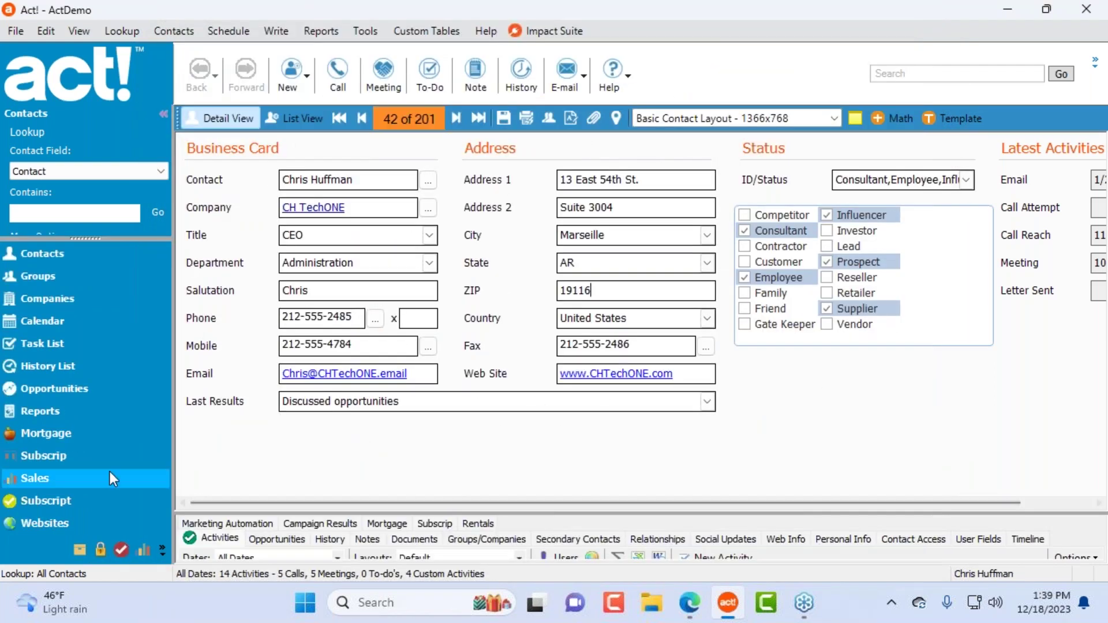
{"action": "left_click_drag", "start_coordinate": [391, 511], "coordinate": [386, 433]}
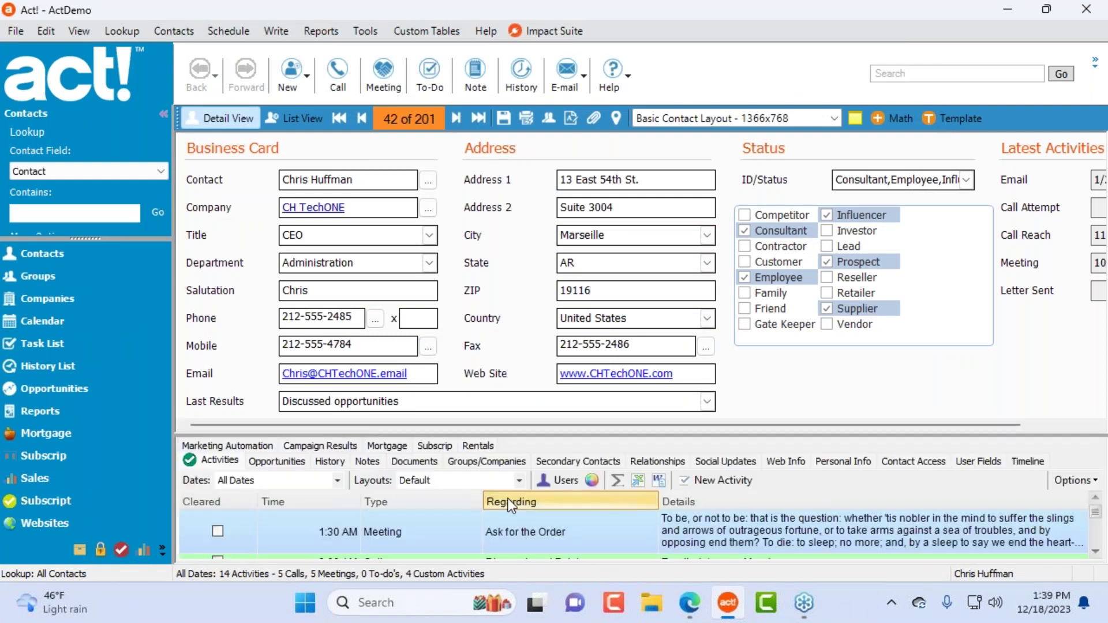
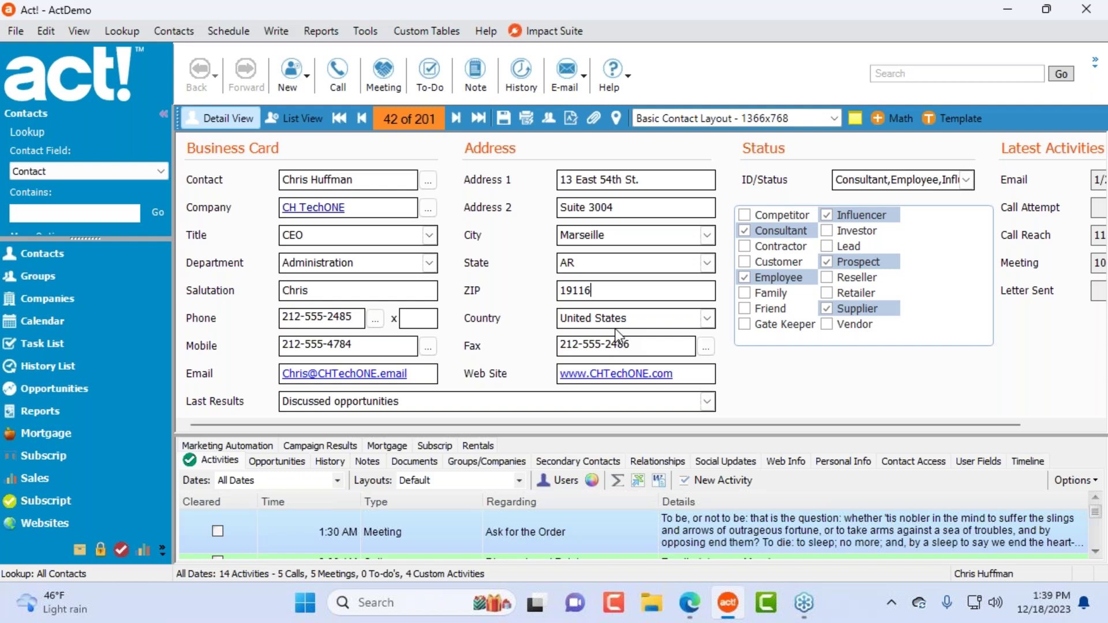
Step: Open and close the $25,000.00 mortgage record, then open the second Subscrip record (2 of 20)
{"action": "left_click", "coordinate": [432, 461]}
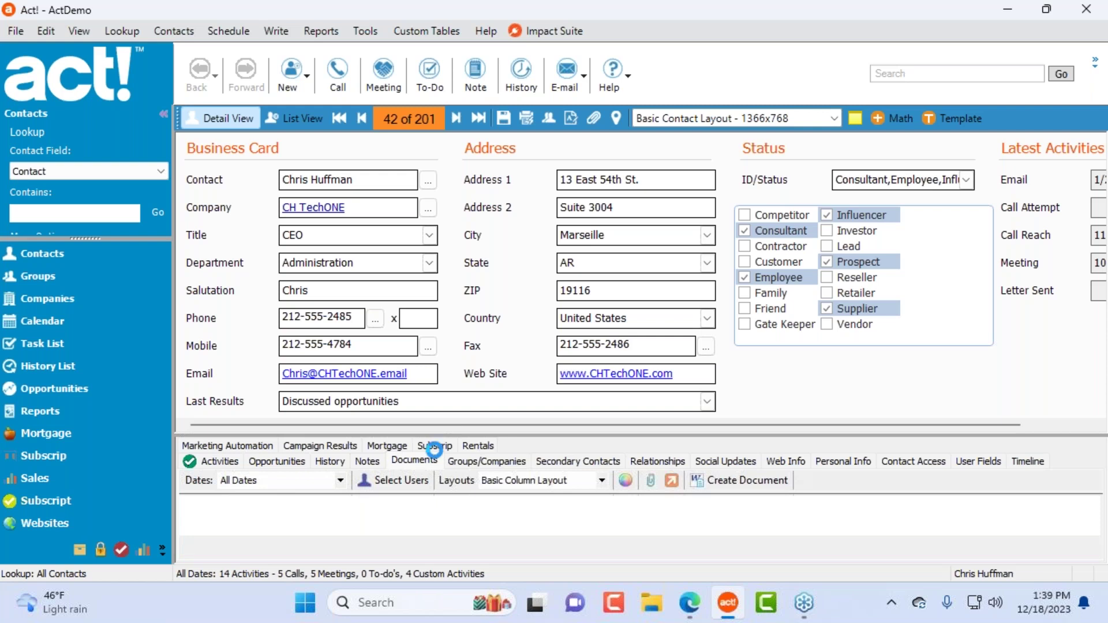
{"action": "left_click", "coordinate": [396, 445]}
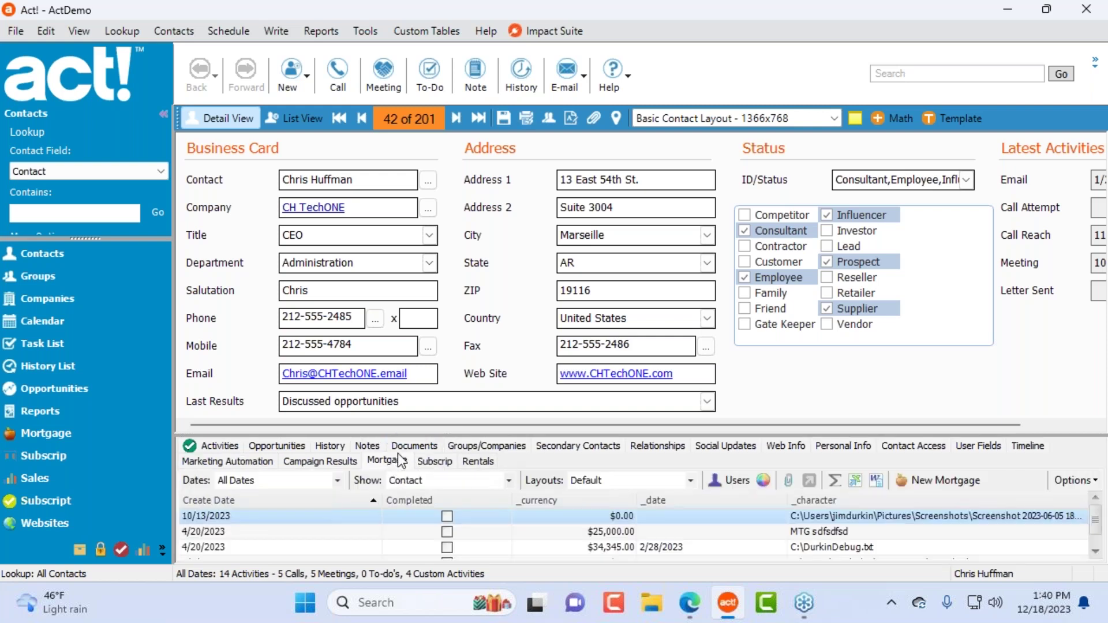
{"action": "left_click", "coordinate": [562, 534]}
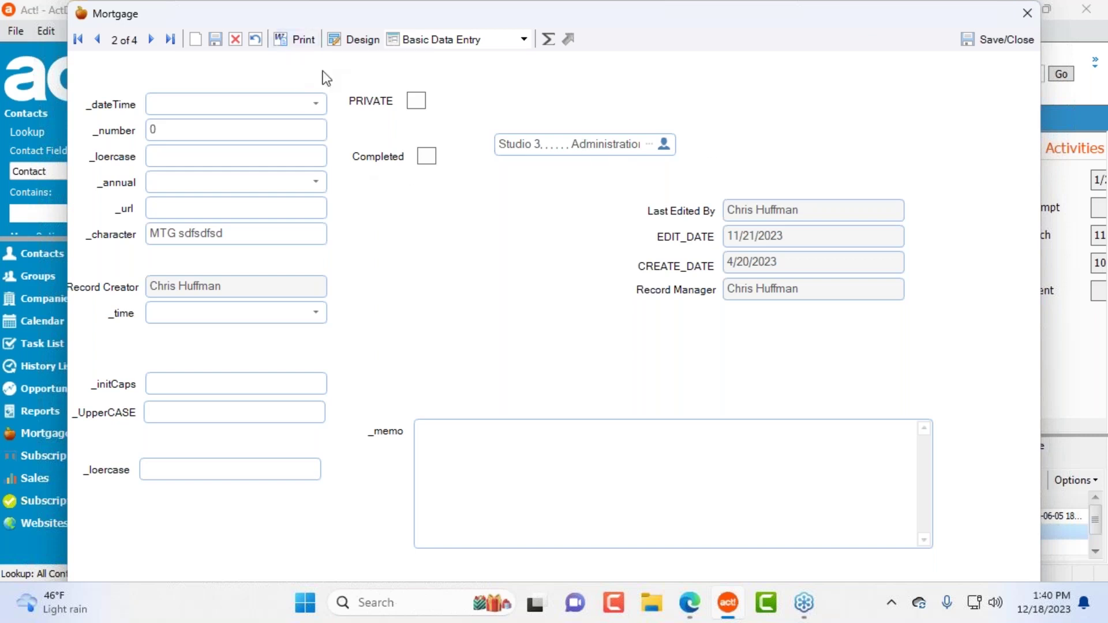
{"action": "left_click", "coordinate": [1025, 14]}
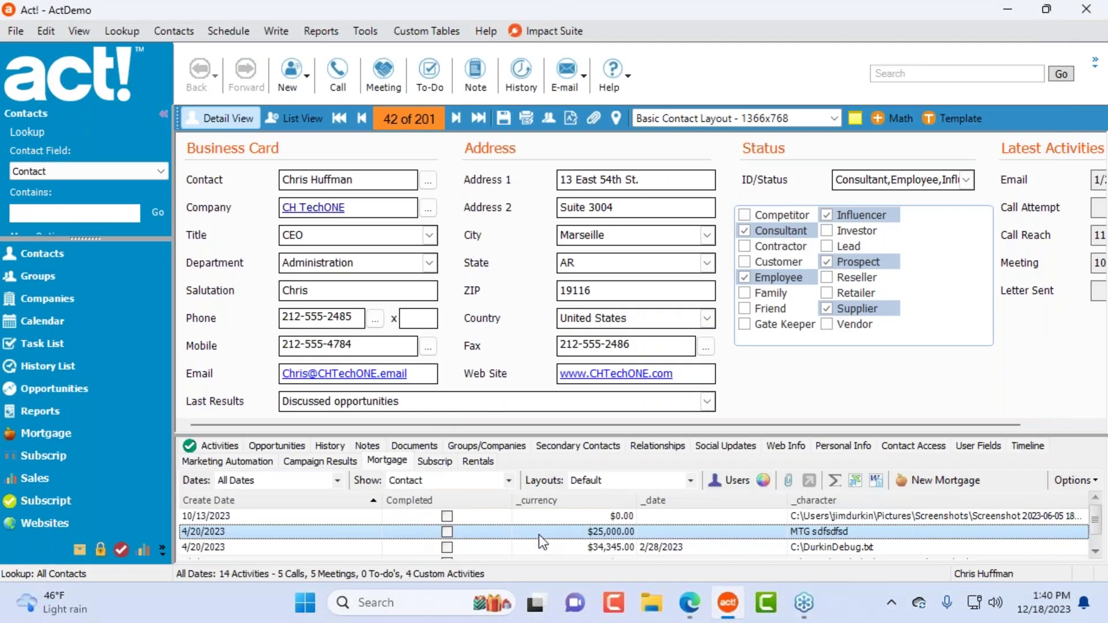
{"action": "left_click", "coordinate": [436, 461]}
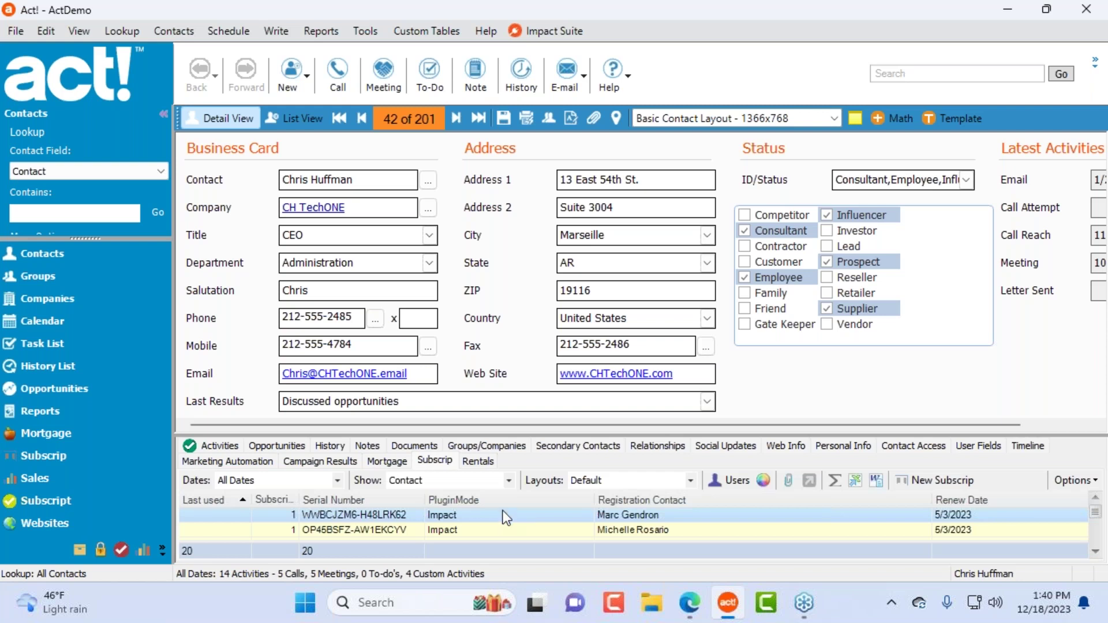
{"action": "double_click", "coordinate": [488, 531]}
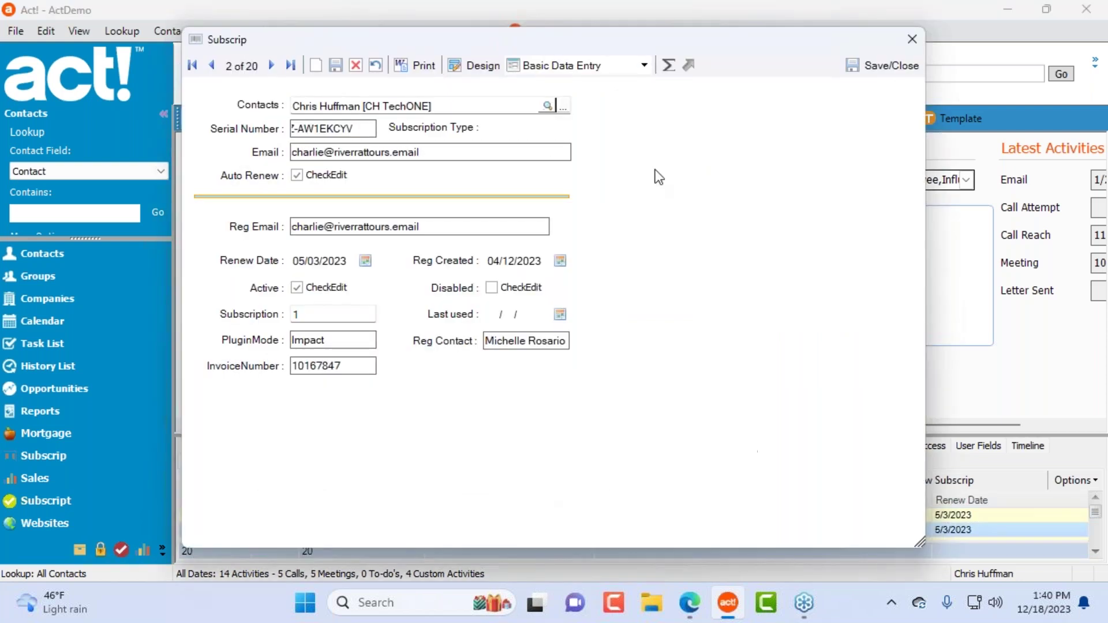
Step: Delete the lower registration fields from the subscription layout in the designer
{"action": "left_click", "coordinate": [485, 66]}
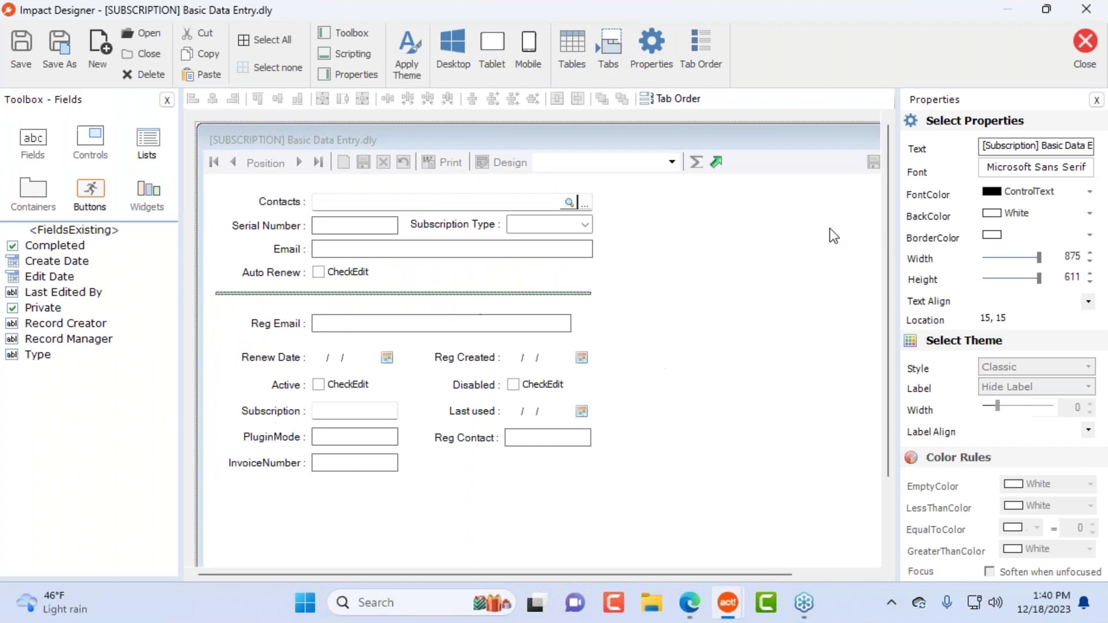
{"action": "left_click_drag", "start_coordinate": [210, 306], "coordinate": [652, 507]}
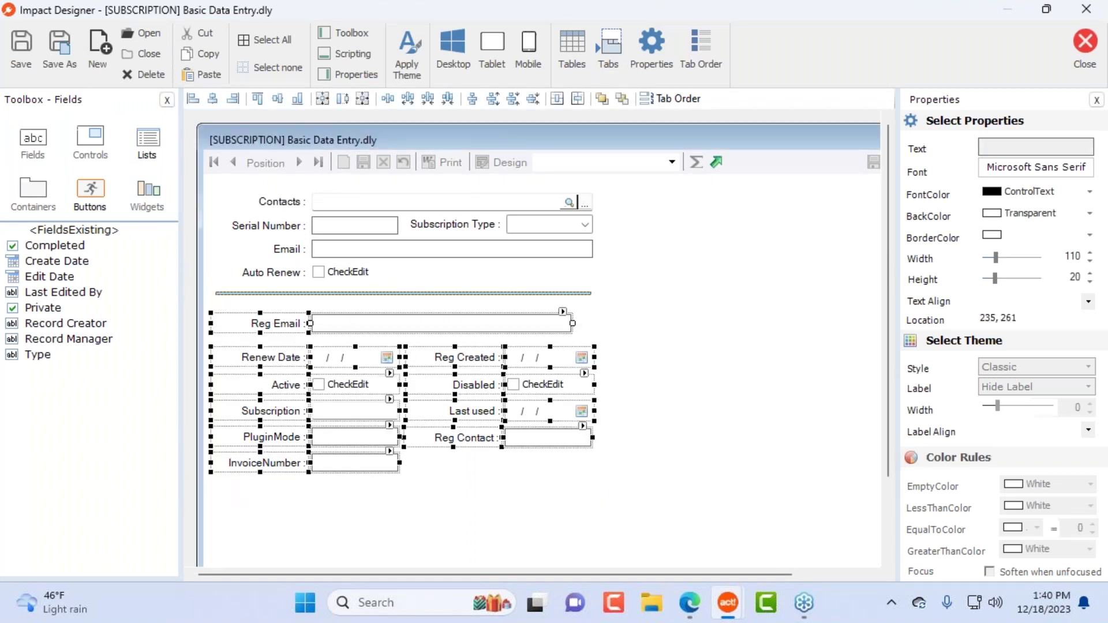
{"action": "key", "text": "Delete"}
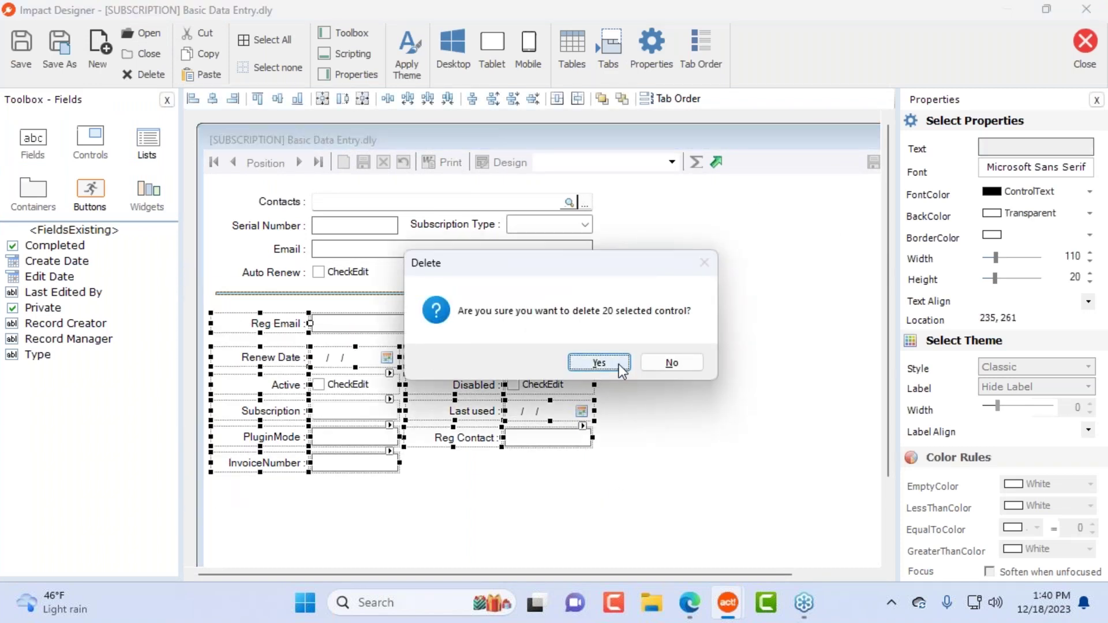
{"action": "left_click", "coordinate": [617, 365]}
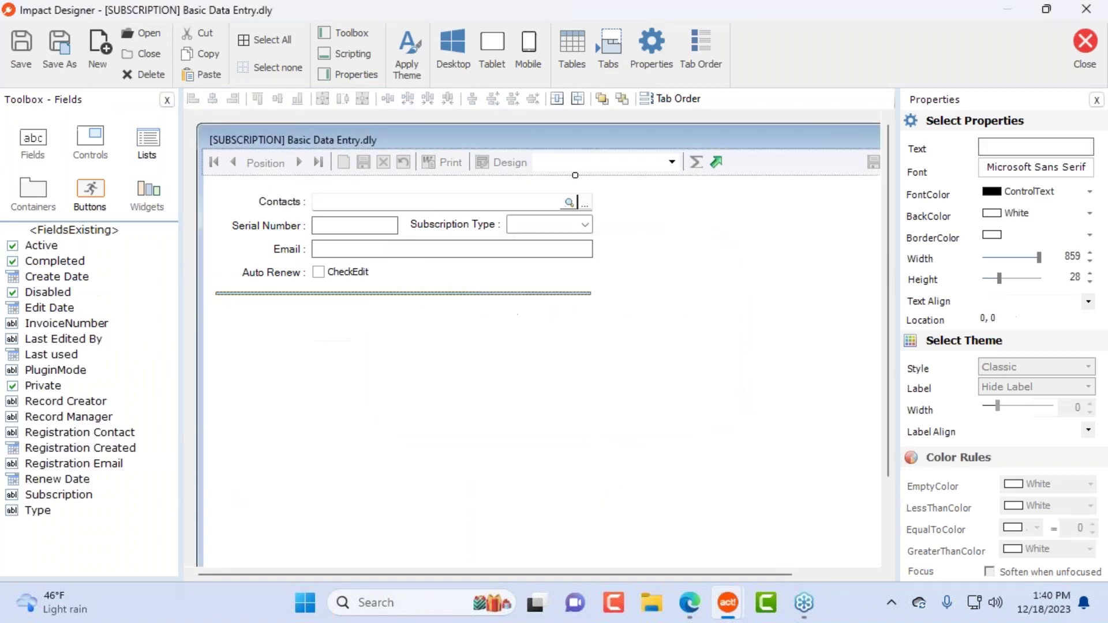
Step: Place, position and resize a Child Mortgage list to 454 by 274, then remove it
{"action": "left_click", "coordinate": [145, 141]}
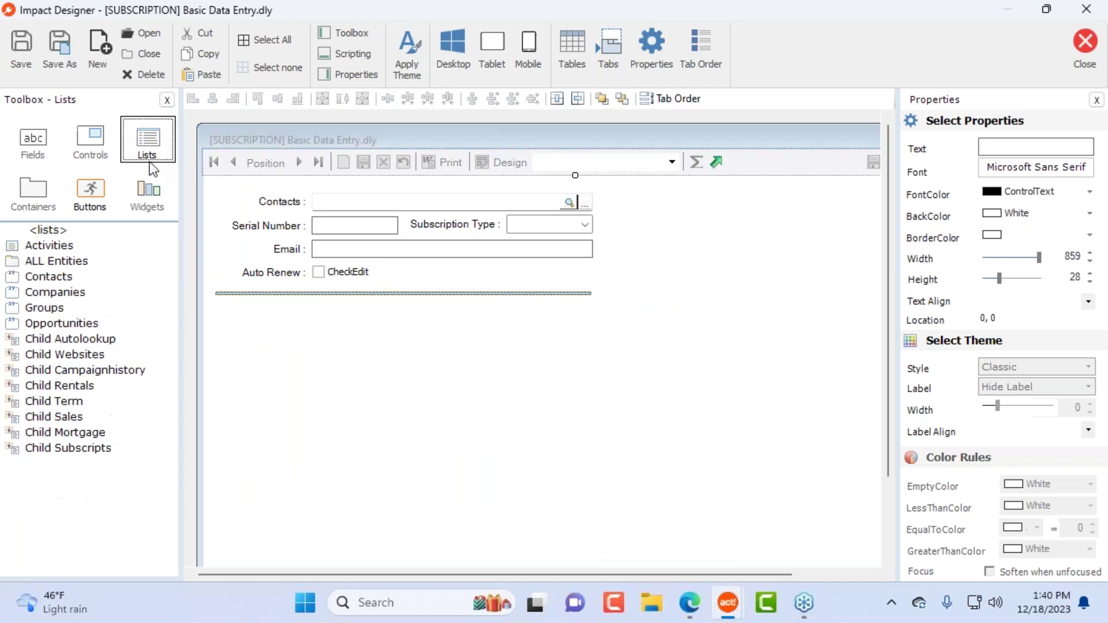
{"action": "left_click", "coordinate": [70, 343]}
{"action": "left_click", "coordinate": [71, 370]}
{"action": "left_click", "coordinate": [71, 388]}
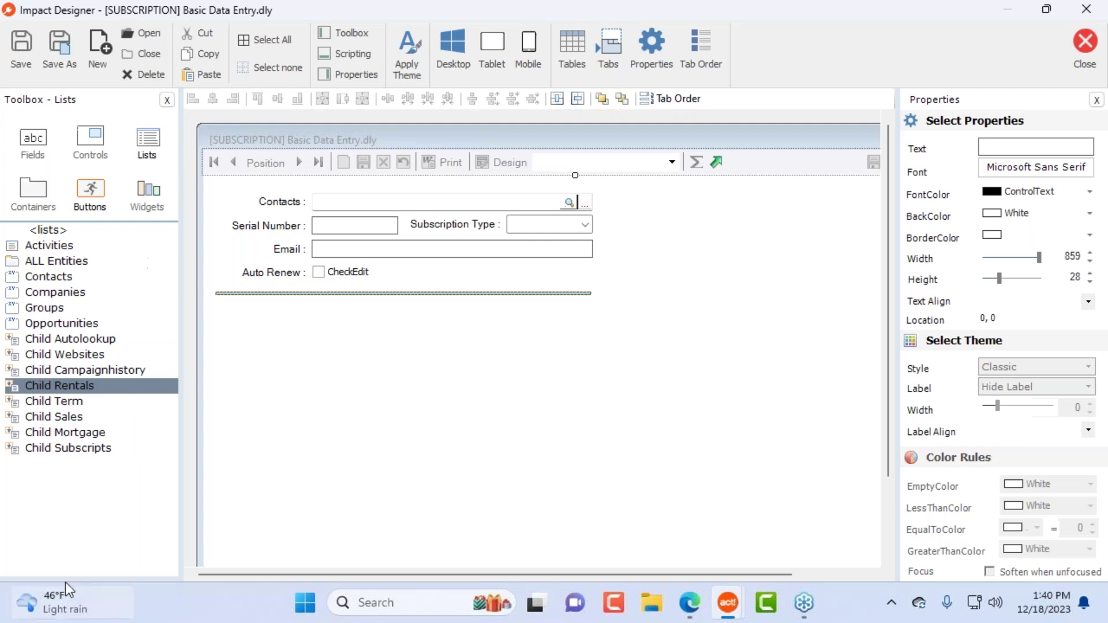
{"action": "left_click", "coordinate": [71, 434]}
{"action": "left_click_drag", "start_coordinate": [60, 435], "coordinate": [285, 335]}
{"action": "left_click_drag", "start_coordinate": [504, 366], "coordinate": [518, 369]}
{"action": "left_click_drag", "start_coordinate": [780, 440], "coordinate": [627, 547]}
{"action": "left_click_drag", "start_coordinate": [461, 425], "coordinate": [538, 425]}
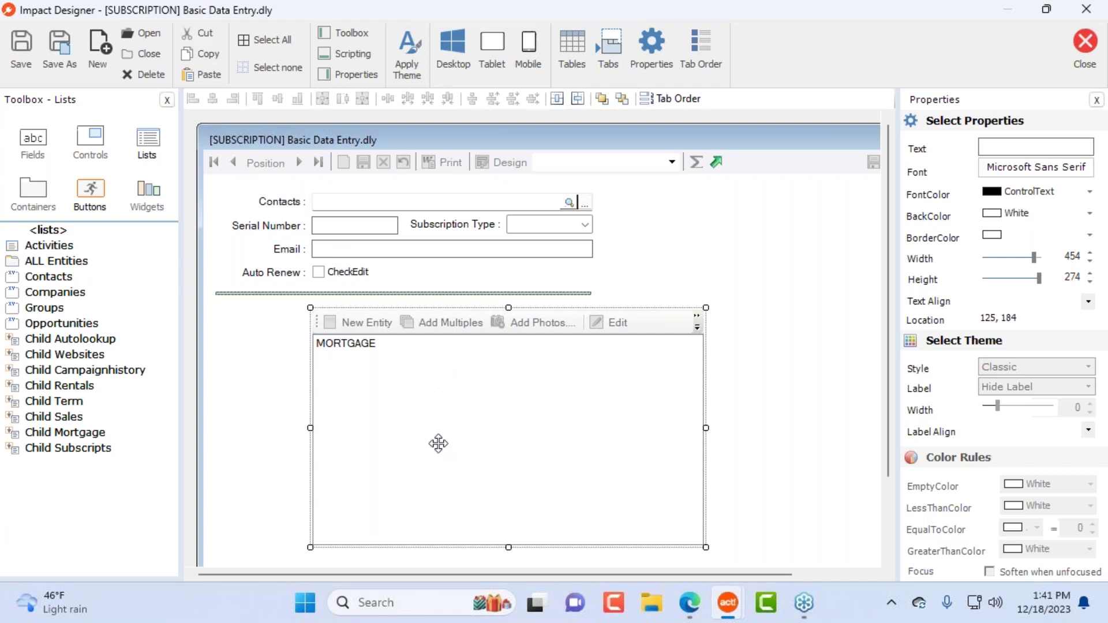
{"action": "key", "text": "Delete"}
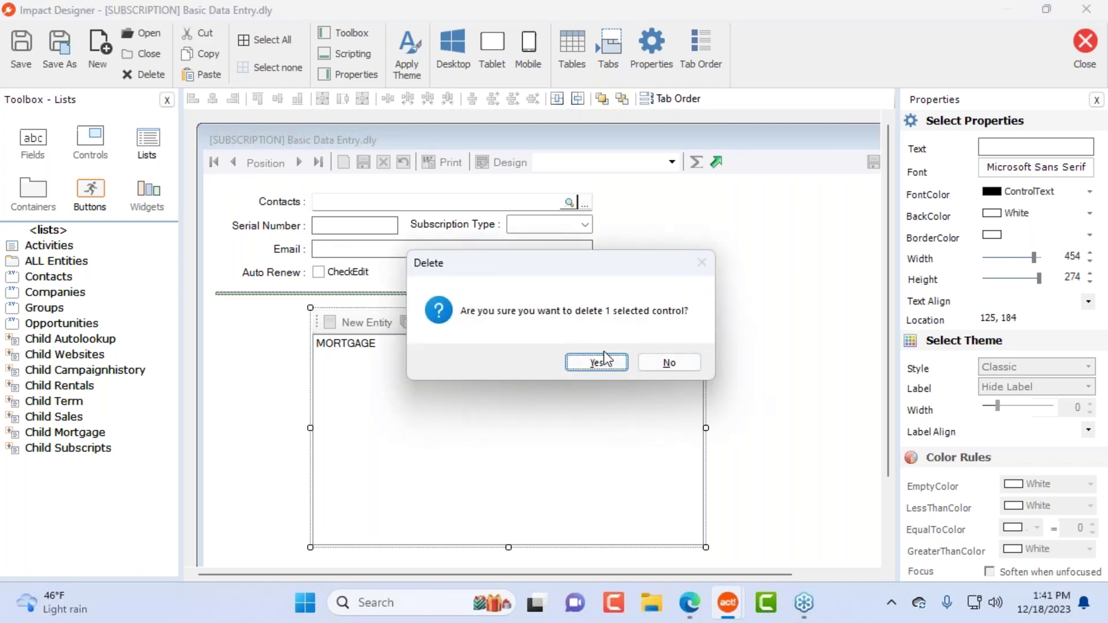
{"action": "left_click", "coordinate": [602, 362]}
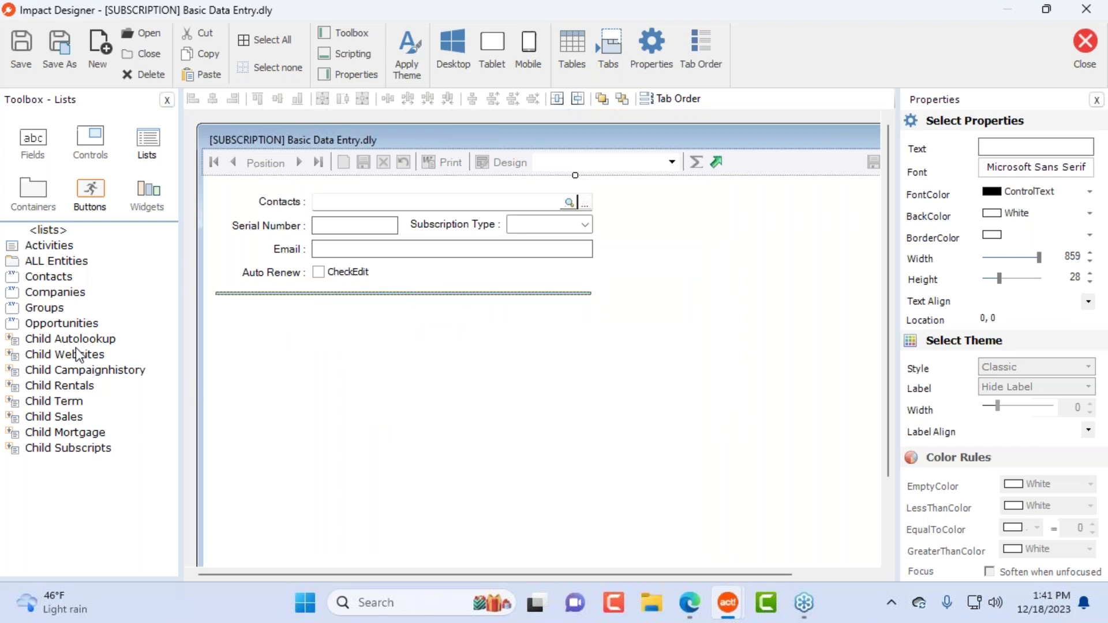
Step: Add a Child Websites list to the form and save the layout
{"action": "left_click_drag", "start_coordinate": [68, 354], "coordinate": [283, 329]}
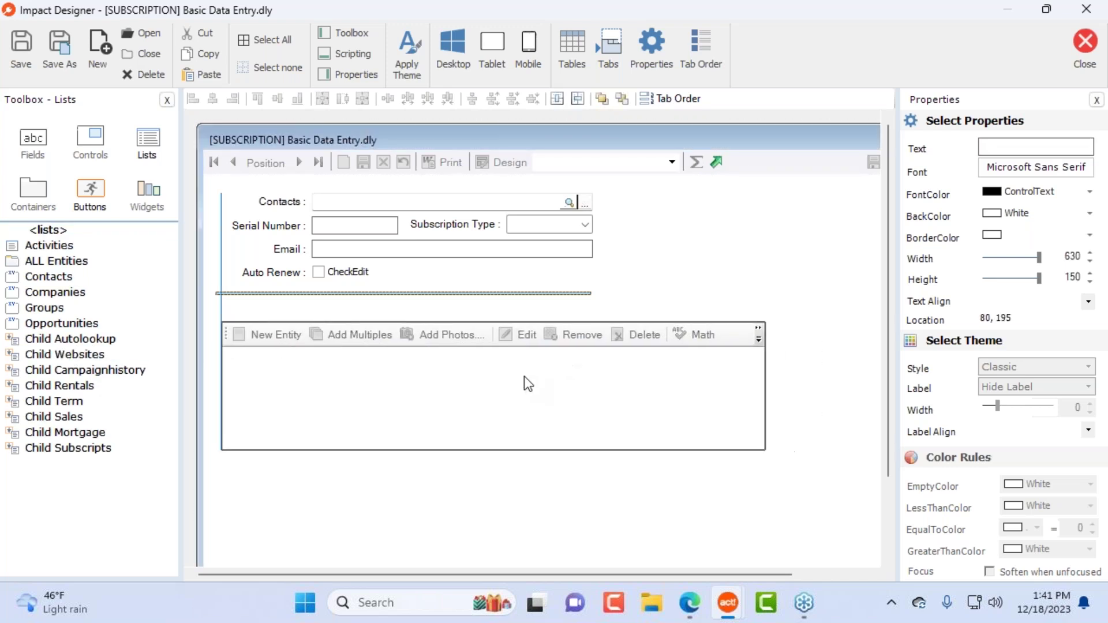
{"action": "left_click", "coordinate": [1085, 52]}
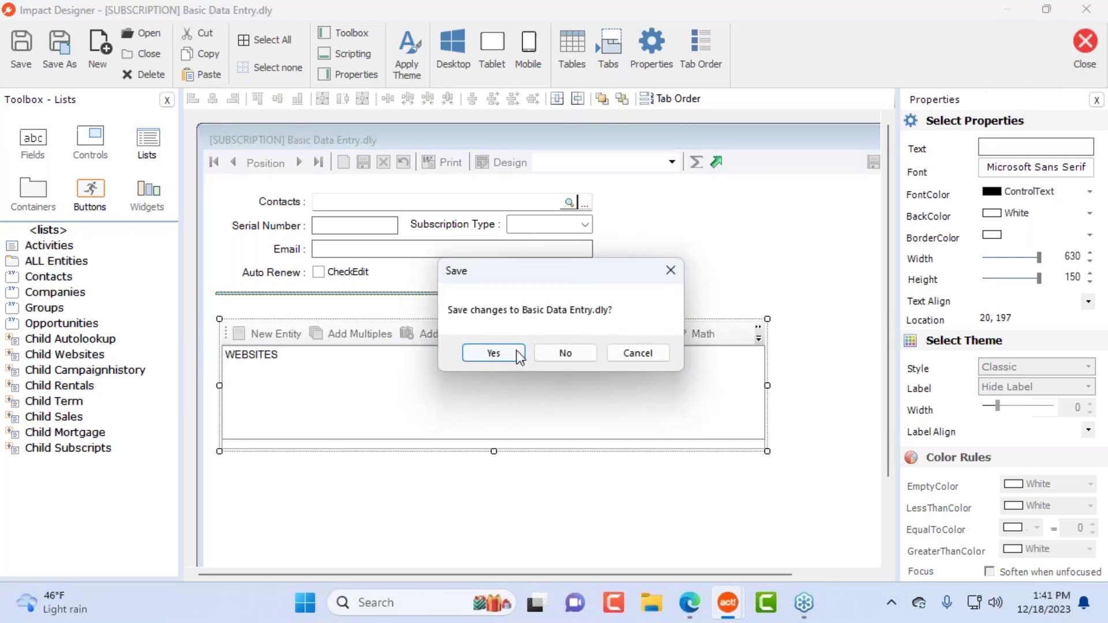
{"action": "left_click", "coordinate": [495, 353]}
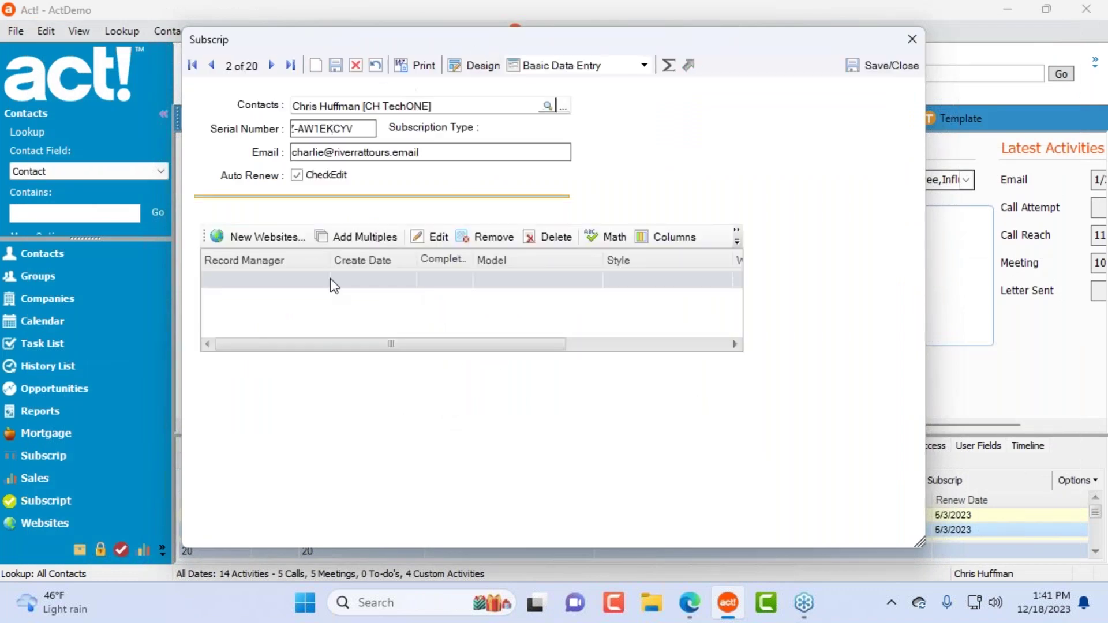
Step: Create a new website record and add a Child Subscripts list to its saved layout
{"action": "left_click_drag", "start_coordinate": [359, 40], "coordinate": [492, 78]}
{"action": "left_click", "coordinate": [398, 275]}
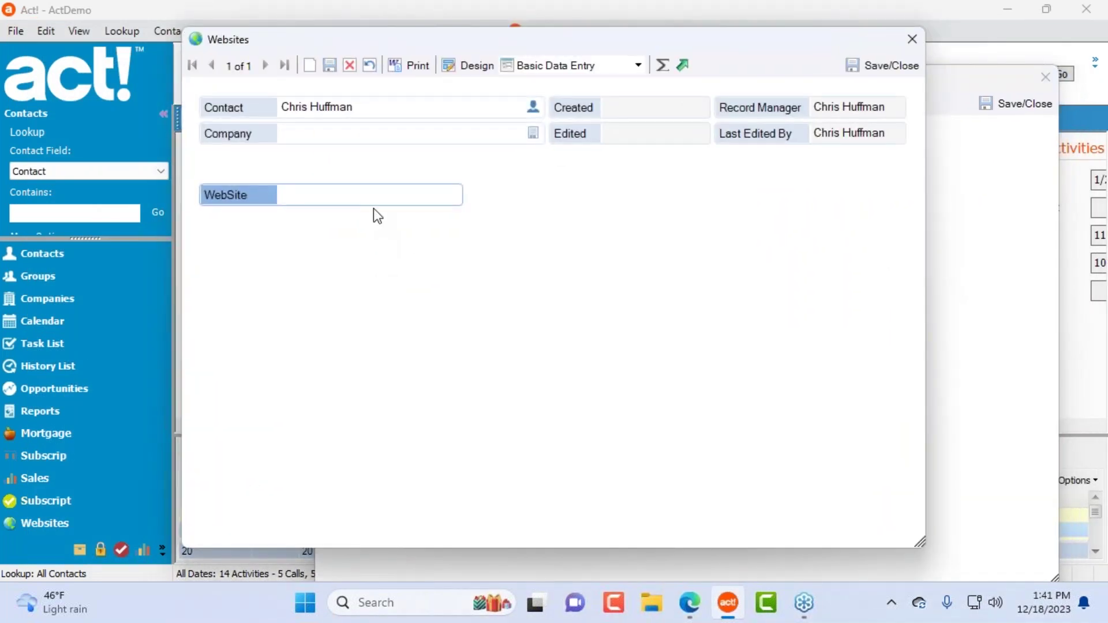
{"action": "left_click", "coordinate": [364, 194]}
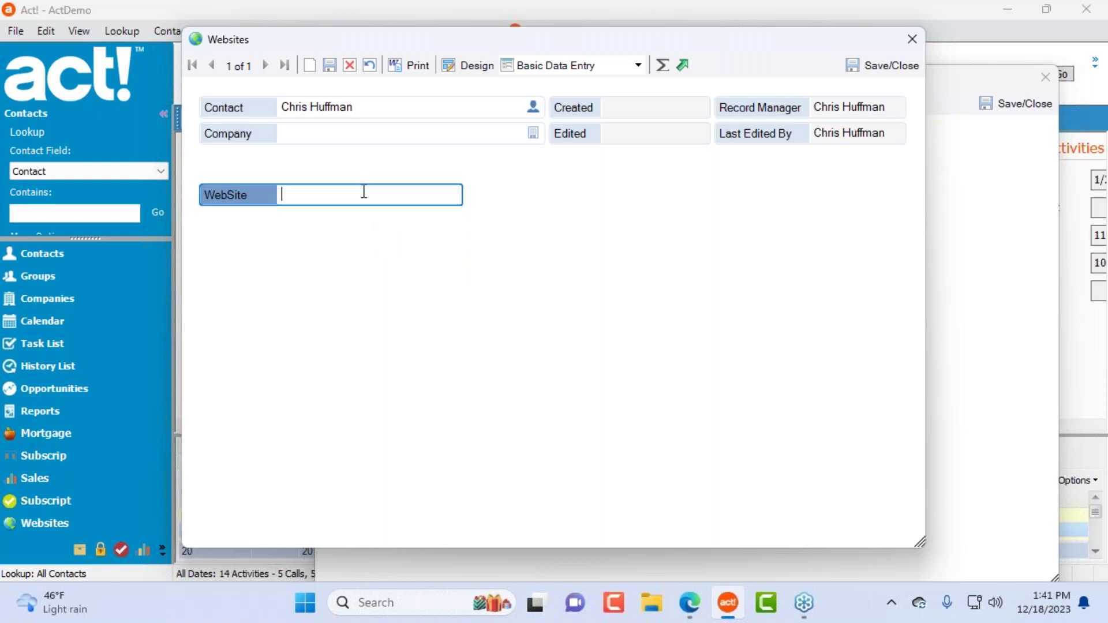
{"action": "left_click", "coordinate": [475, 66]}
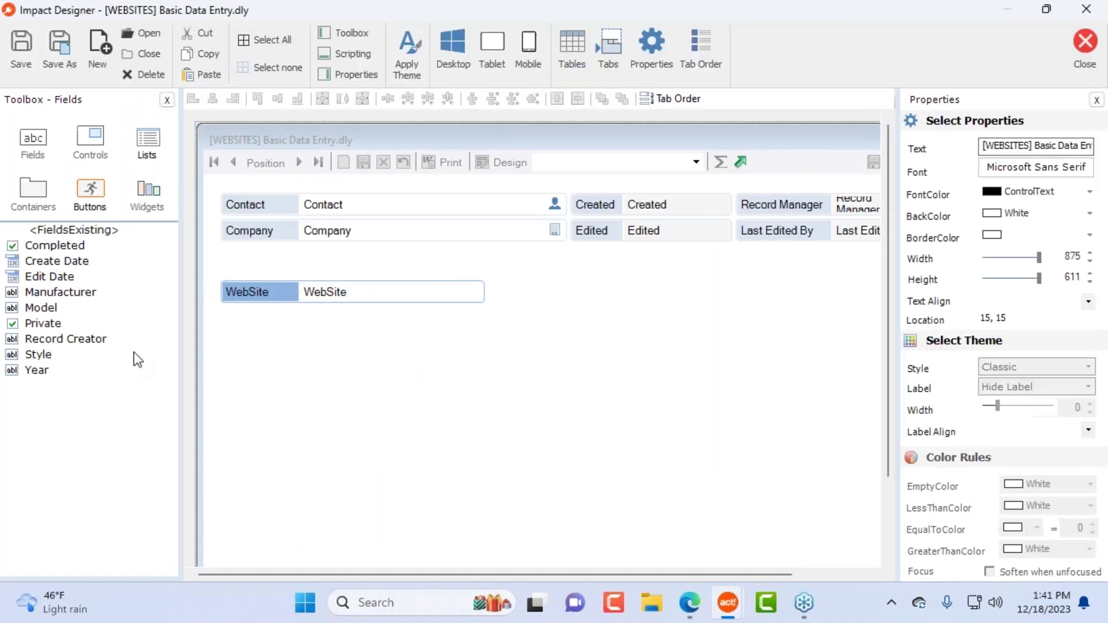
{"action": "left_click", "coordinate": [145, 146]}
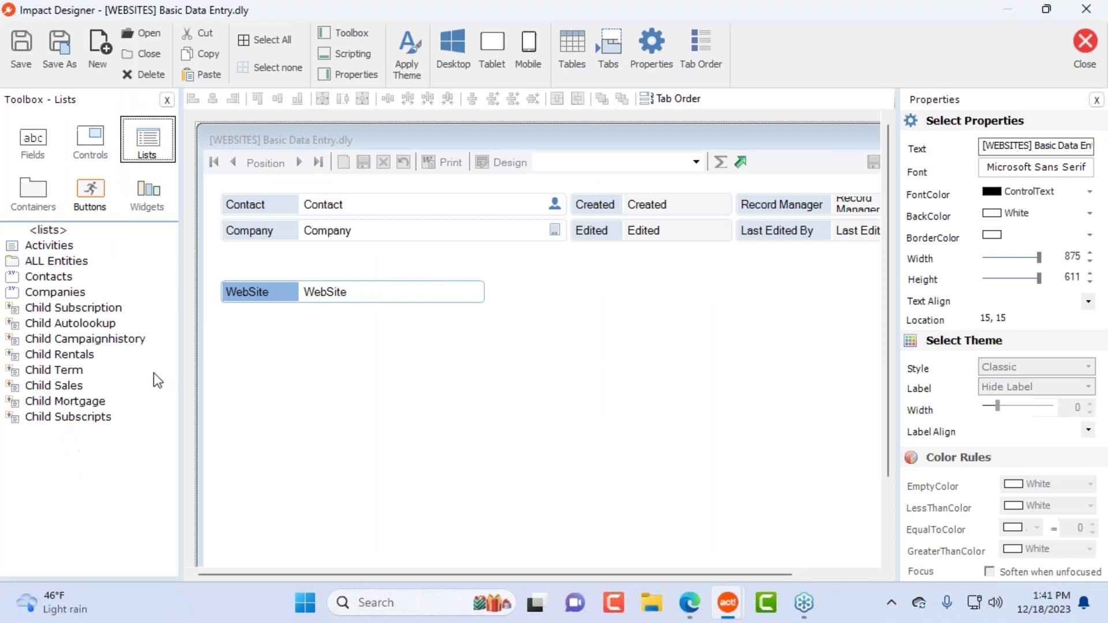
{"action": "left_click_drag", "start_coordinate": [67, 417], "coordinate": [313, 340]}
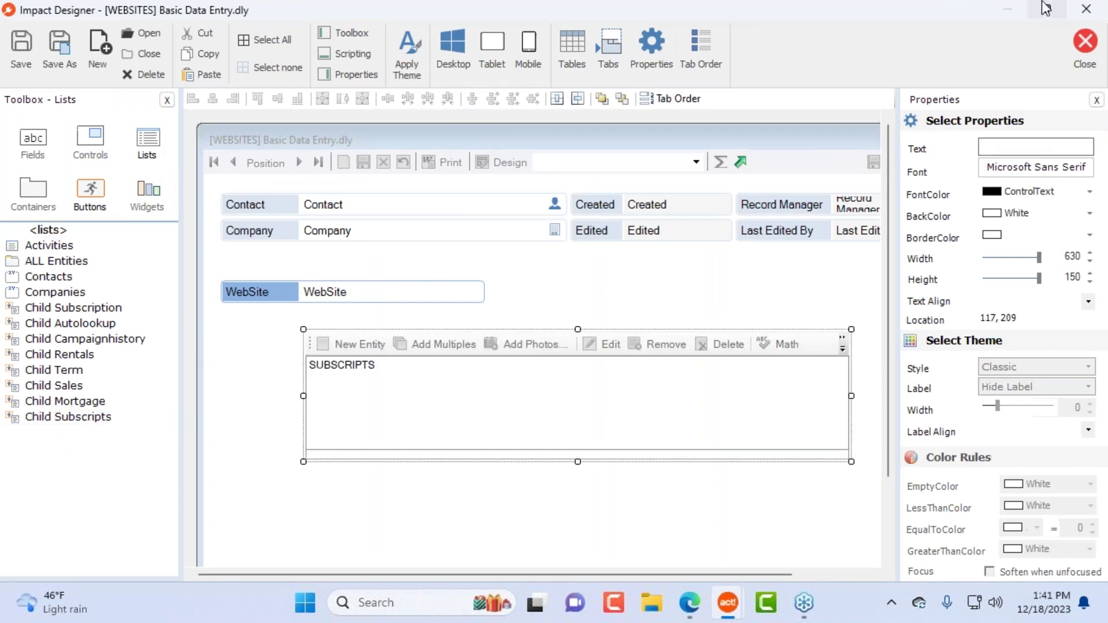
{"action": "left_click", "coordinate": [1085, 50]}
{"action": "left_click", "coordinate": [494, 354]}
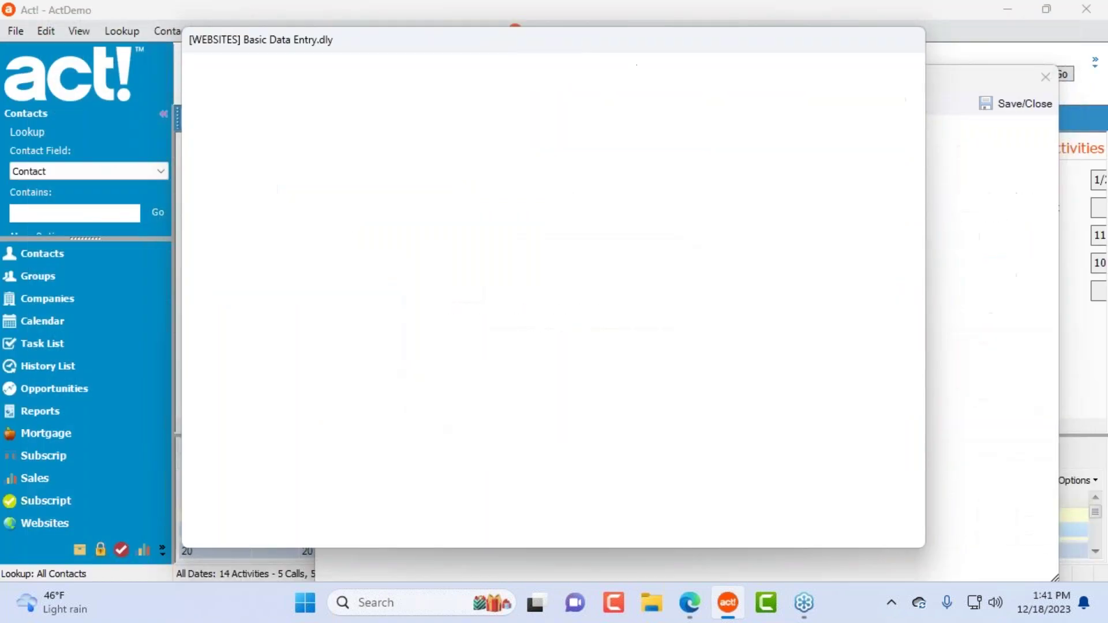
Step: In a new Subscript record's layout, delete the WEBSITES list and save the layout
{"action": "left_click_drag", "start_coordinate": [467, 30], "coordinate": [472, 64]}
{"action": "left_click", "coordinate": [319, 271]}
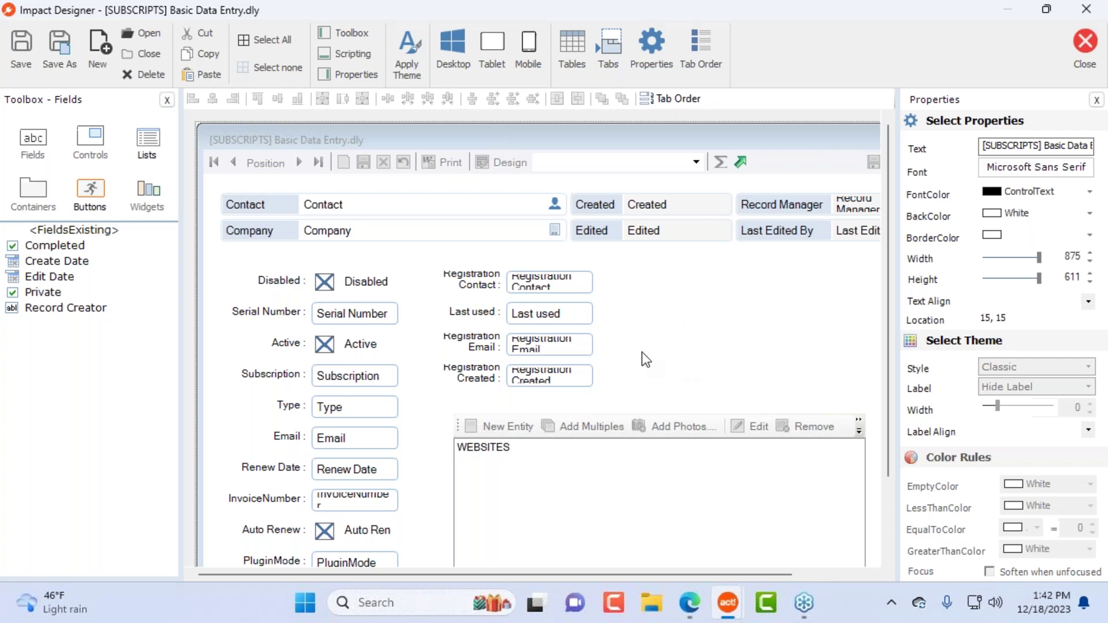
{"action": "left_click", "coordinate": [575, 456]}
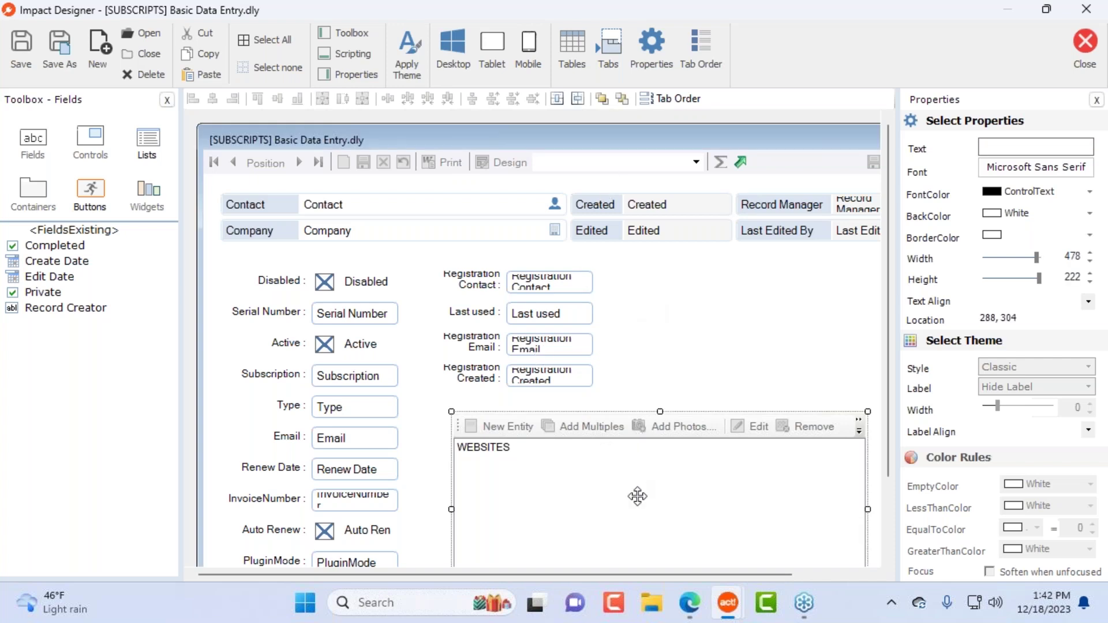
{"action": "key", "text": "Delete"}
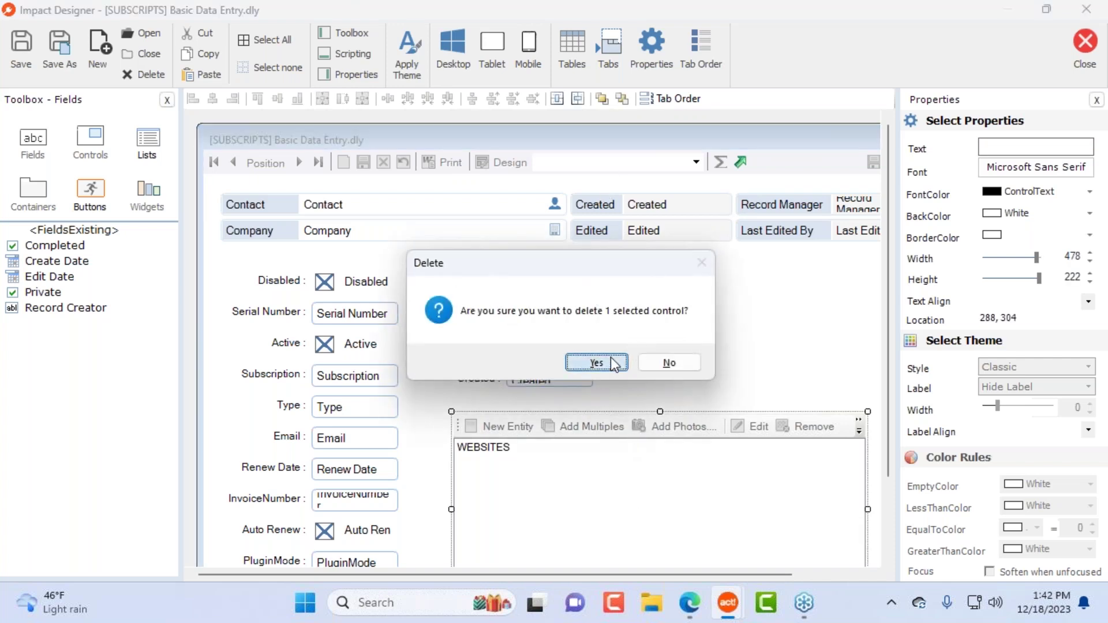
{"action": "left_click", "coordinate": [600, 362]}
{"action": "left_click", "coordinate": [277, 210]}
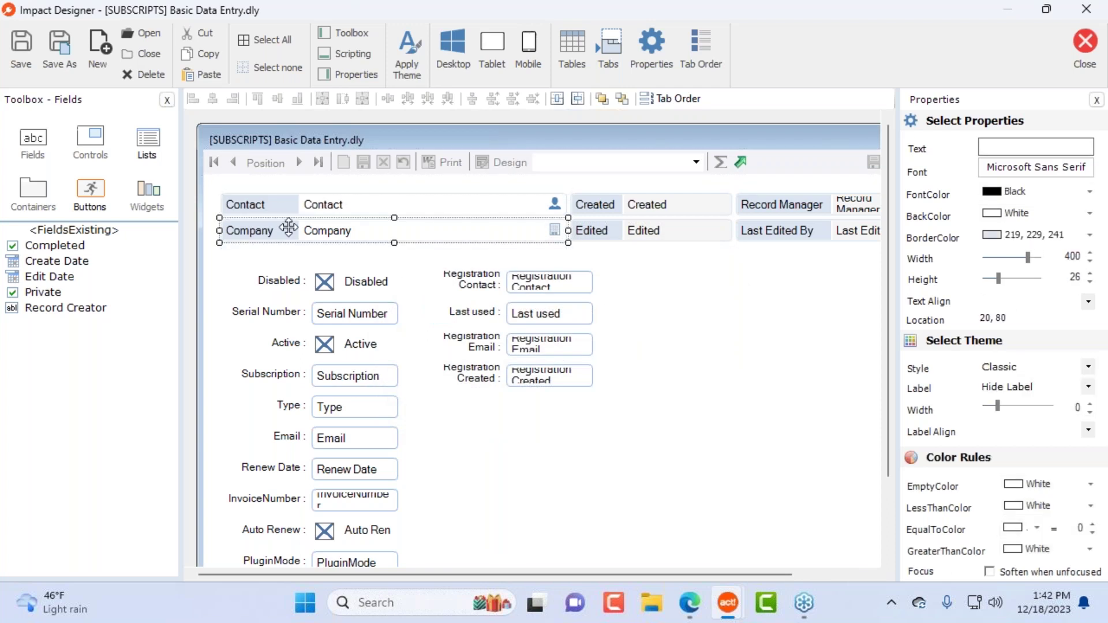
{"action": "left_click", "coordinate": [658, 267]}
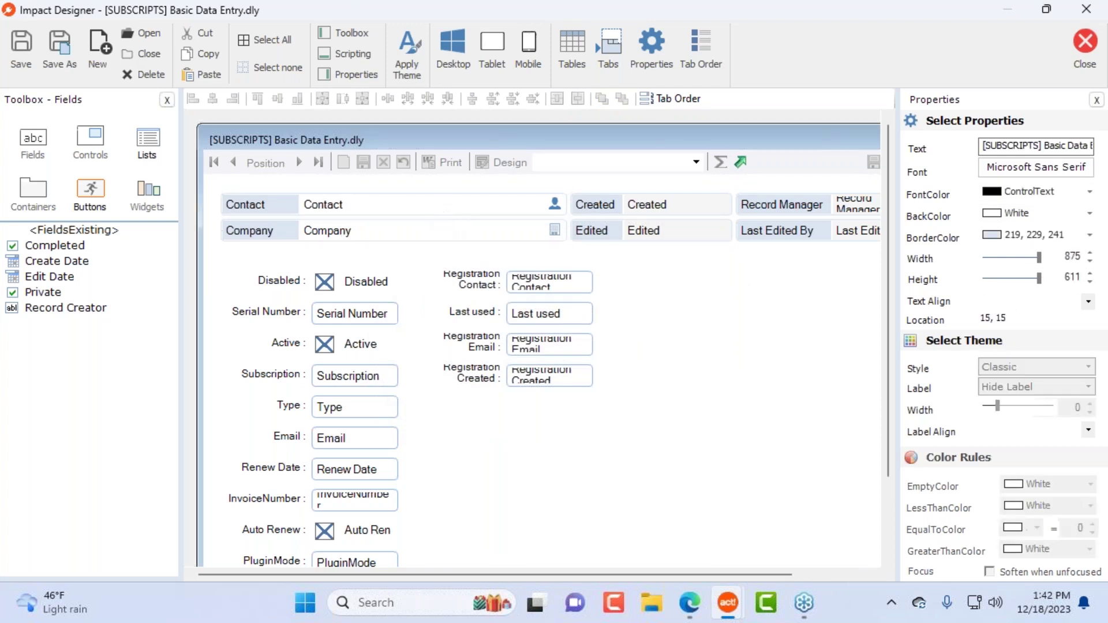
{"action": "left_click", "coordinate": [440, 210]}
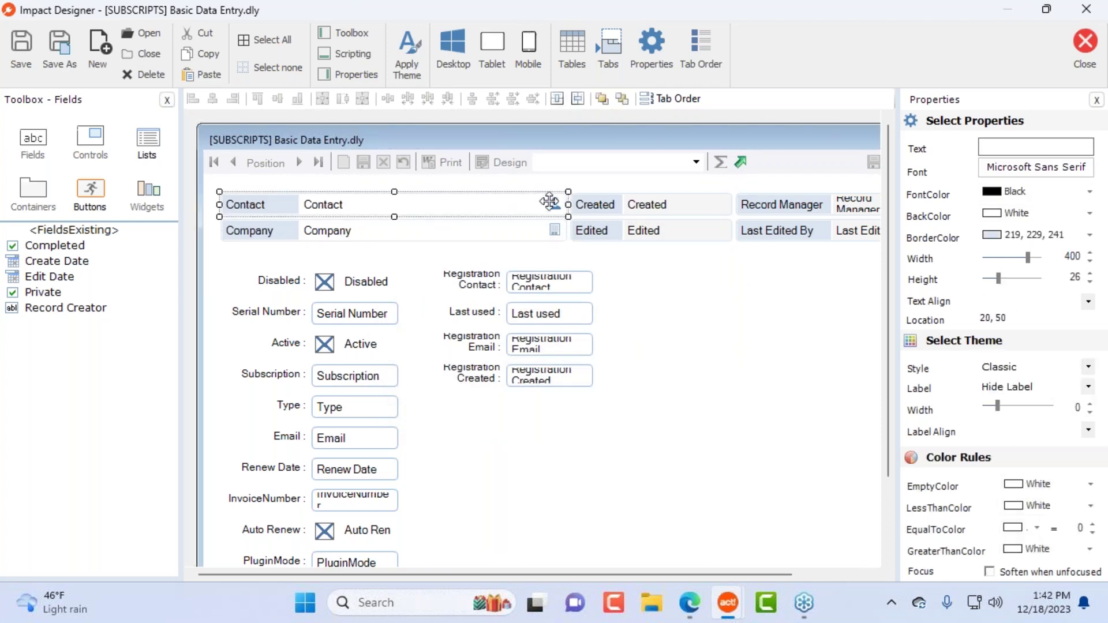
{"action": "left_click", "coordinate": [1085, 43]}
{"action": "left_click", "coordinate": [496, 352]}
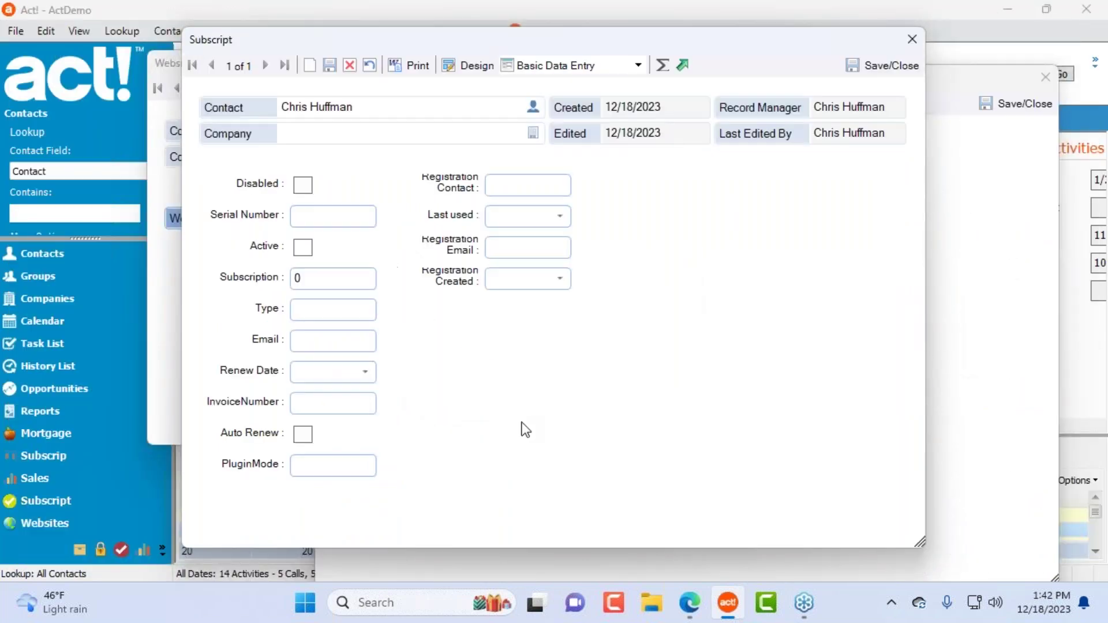
Step: Link seven contacts to the Subscript record's Contact field through the contact picker
{"action": "left_click", "coordinate": [533, 106]}
{"action": "double_click", "coordinate": [375, 299]}
{"action": "double_click", "coordinate": [364, 373]}
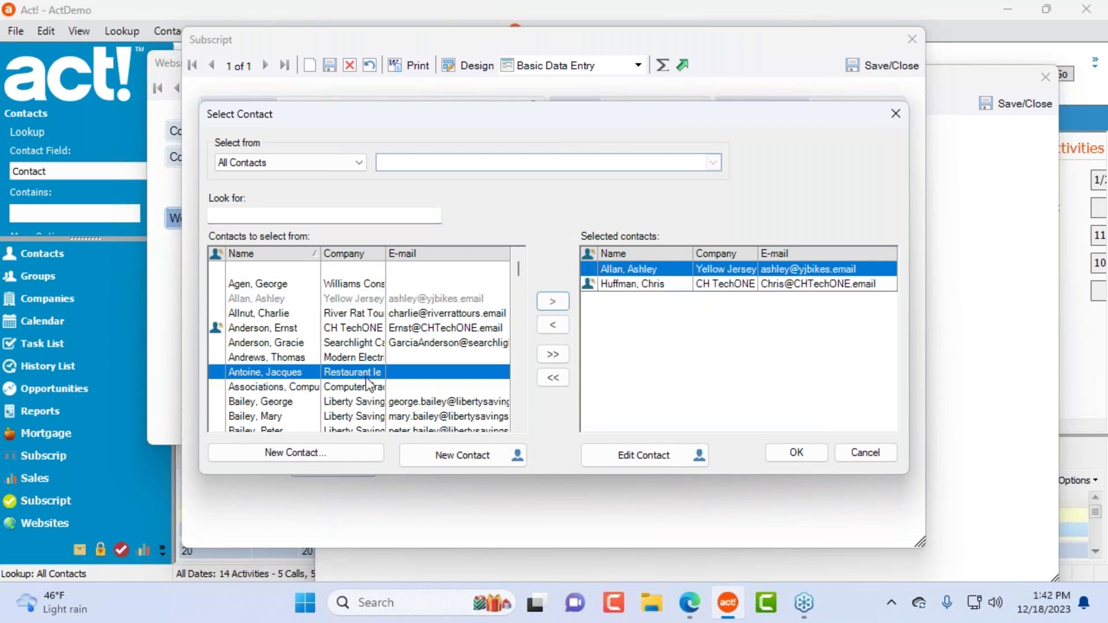
{"action": "double_click", "coordinate": [386, 403]}
{"action": "scroll", "coordinate": [388, 414], "scroll_direction": "down", "scroll_amount": 4}
{"action": "double_click", "coordinate": [364, 342]}
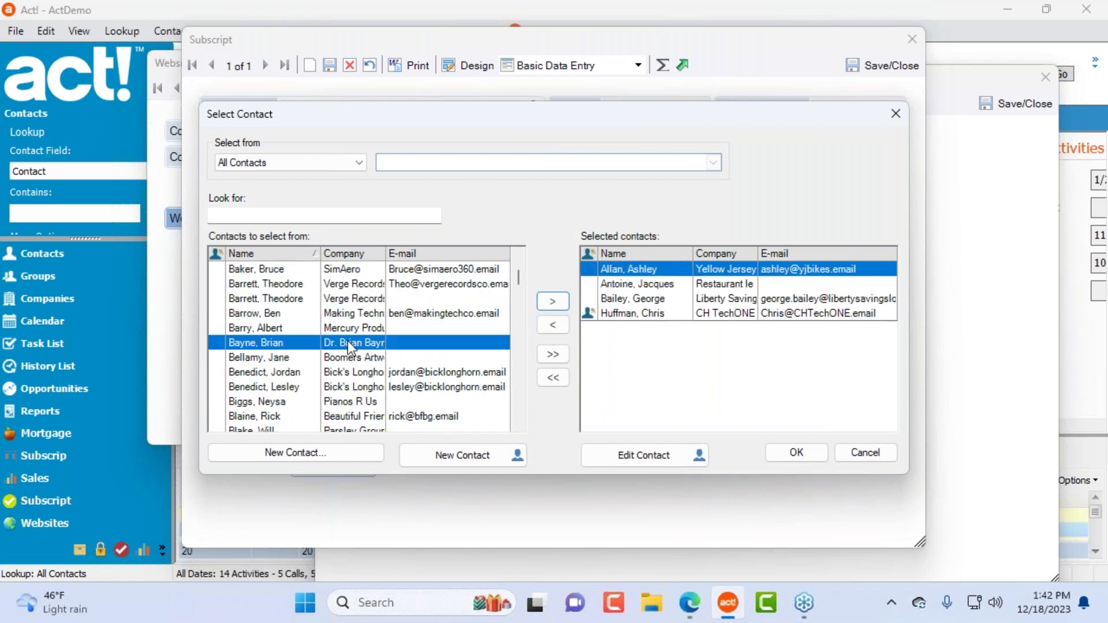
{"action": "double_click", "coordinate": [355, 386]}
{"action": "double_click", "coordinate": [358, 417]}
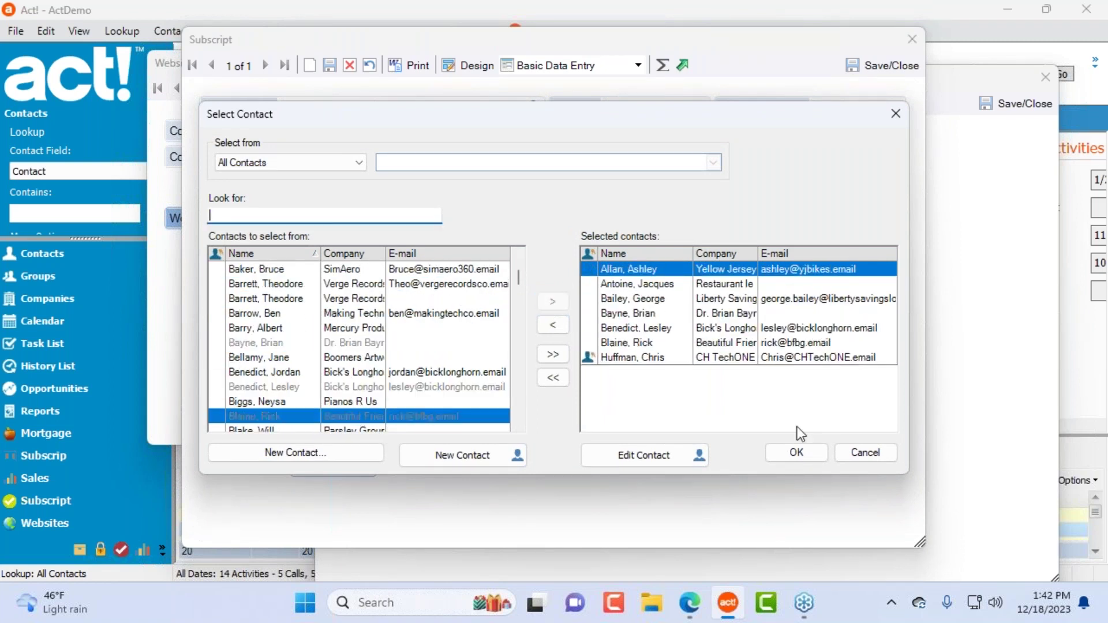
{"action": "left_click", "coordinate": [796, 453]}
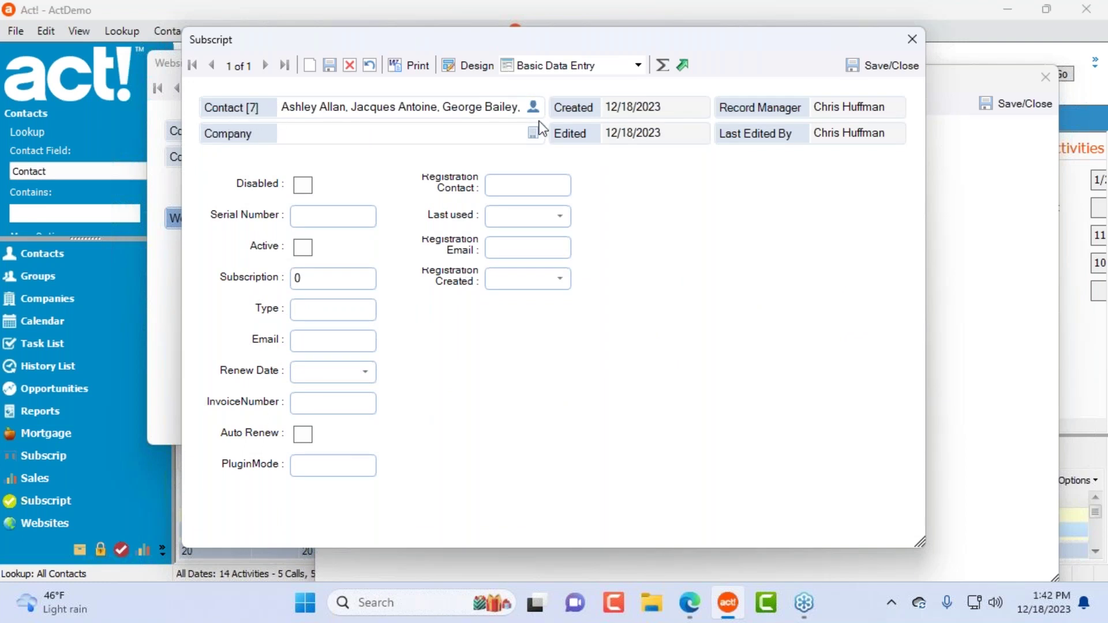
Step: Reopen and close the contact picker unchanged, then open the Subscript form layout in the designer
{"action": "left_click", "coordinate": [532, 107]}
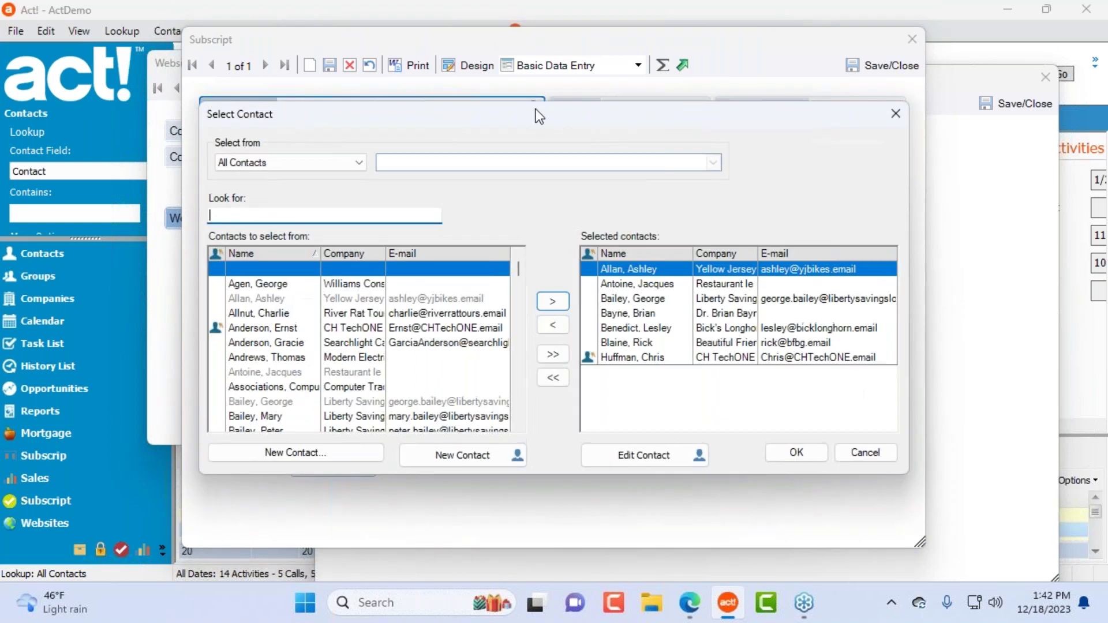
{"action": "left_click_drag", "start_coordinate": [802, 114], "coordinate": [635, 77]}
{"action": "left_click", "coordinate": [714, 419]}
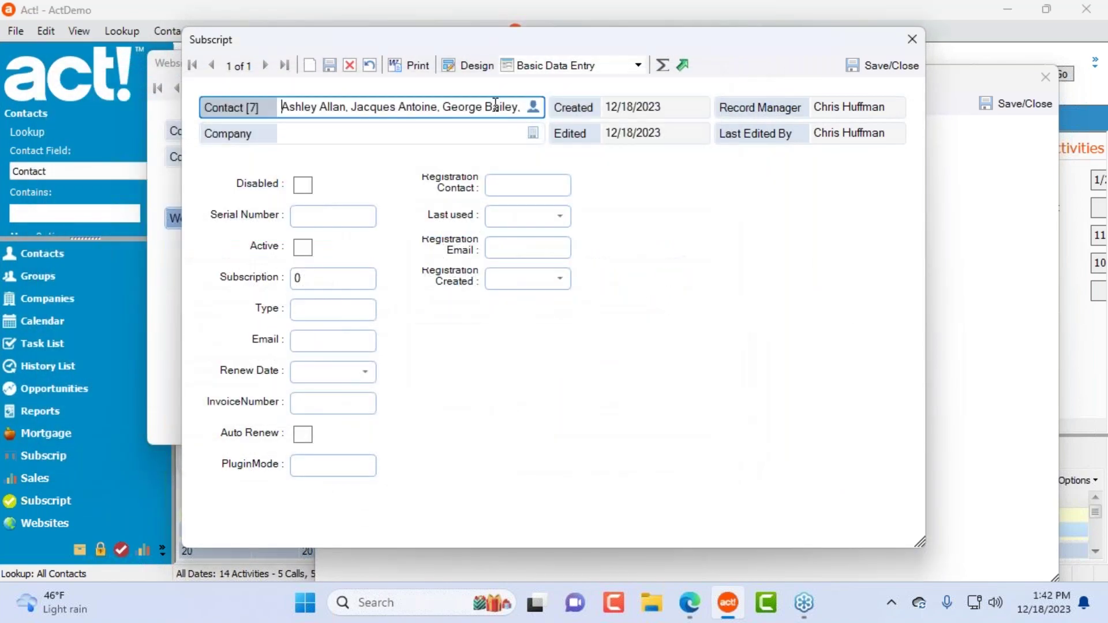
{"action": "left_click", "coordinate": [468, 65]}
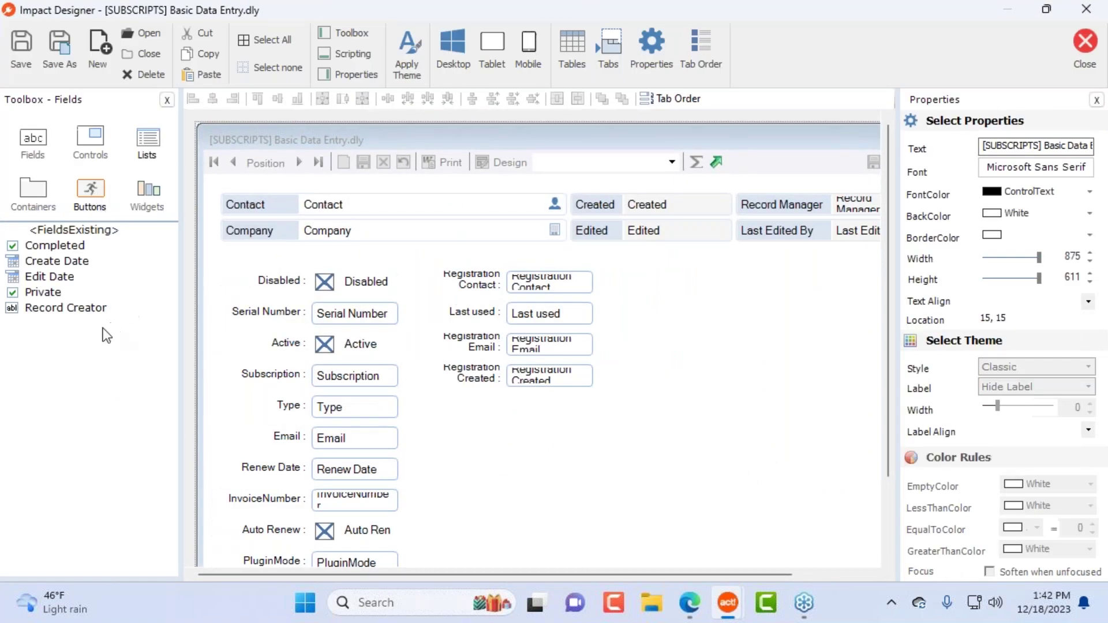
Step: Narrow the Contact field, place a Manage Contacts control beside it, and save the layout
{"action": "left_click", "coordinate": [96, 141]}
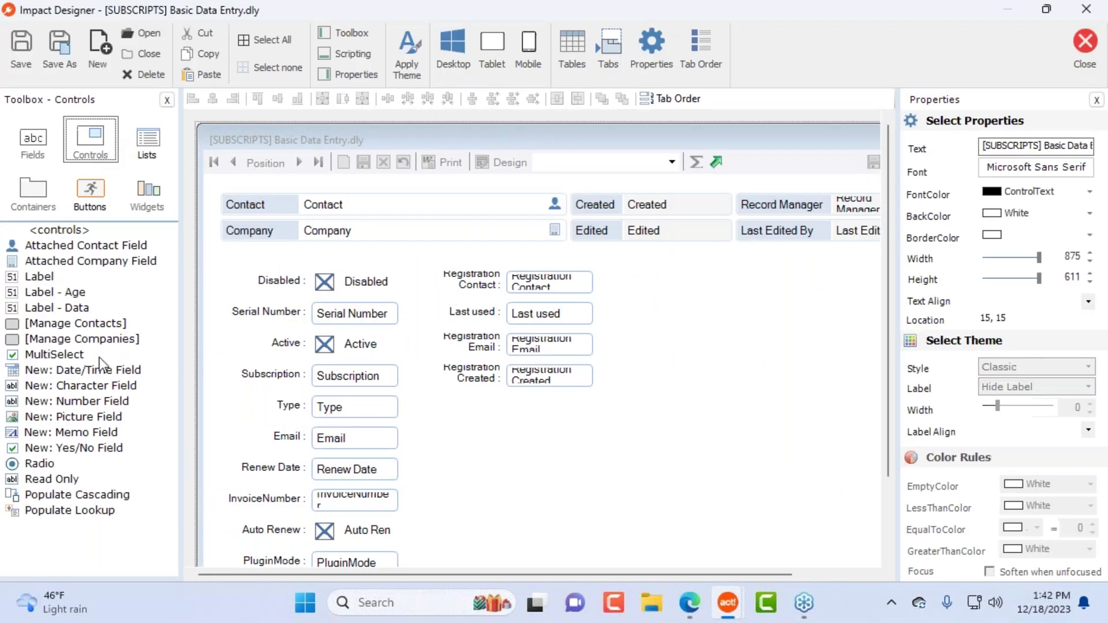
{"action": "left_click", "coordinate": [49, 321]}
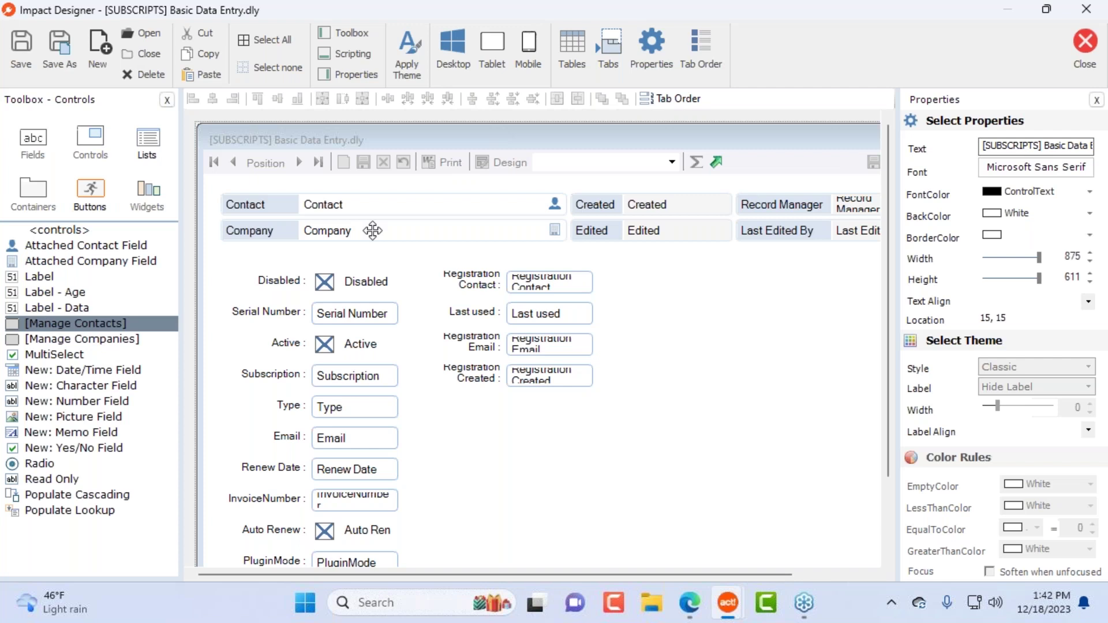
{"action": "left_click", "coordinate": [556, 205]}
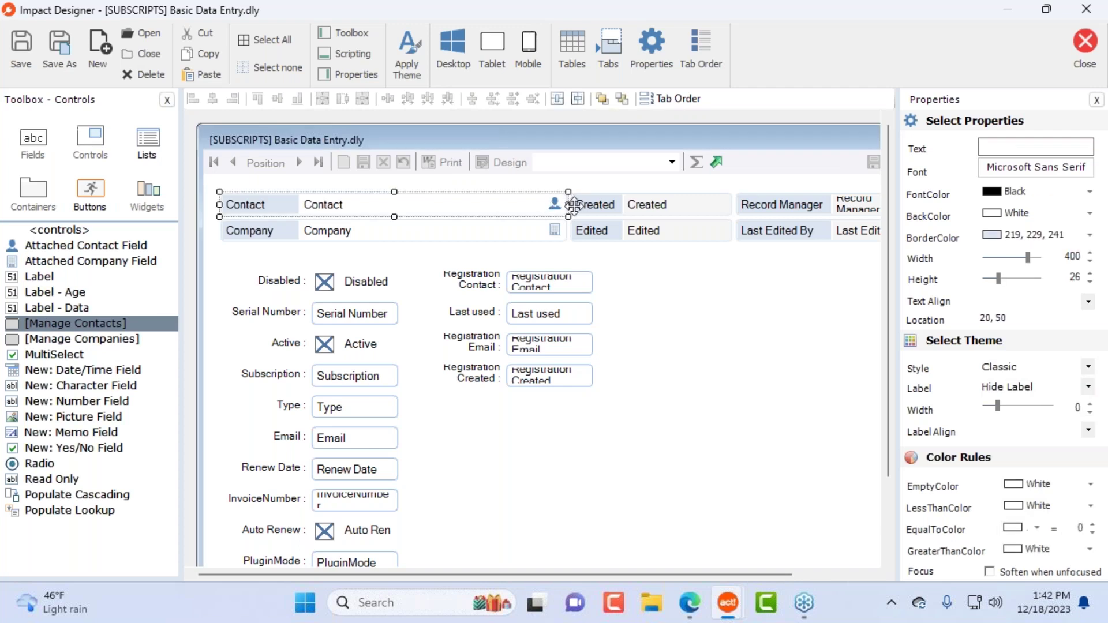
{"action": "left_click_drag", "start_coordinate": [570, 204], "coordinate": [469, 205]}
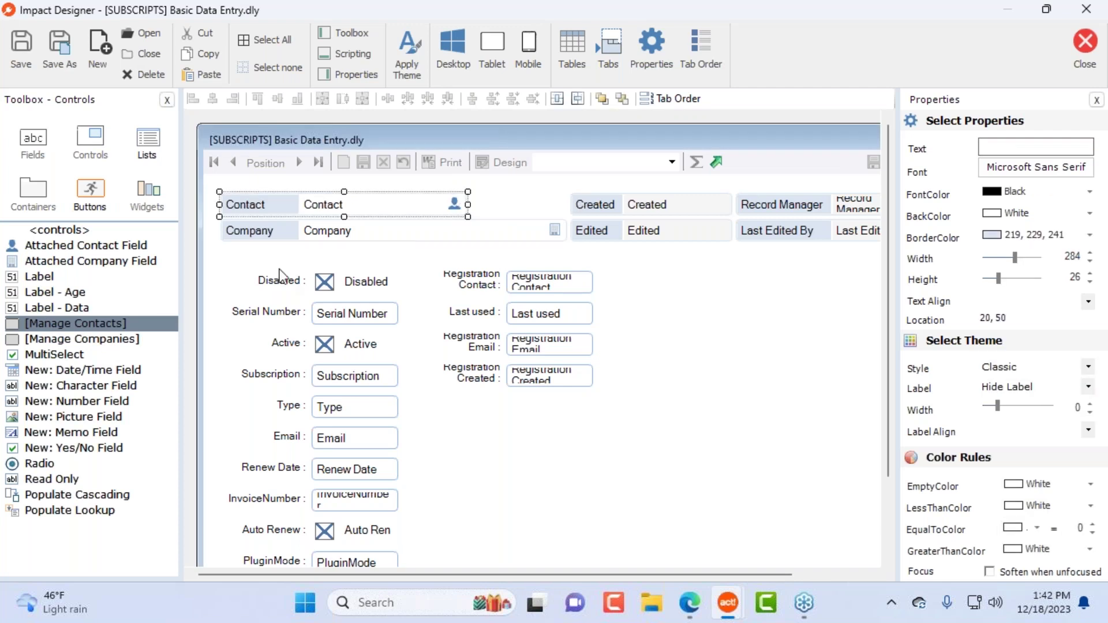
{"action": "left_click_drag", "start_coordinate": [96, 325], "coordinate": [494, 199]}
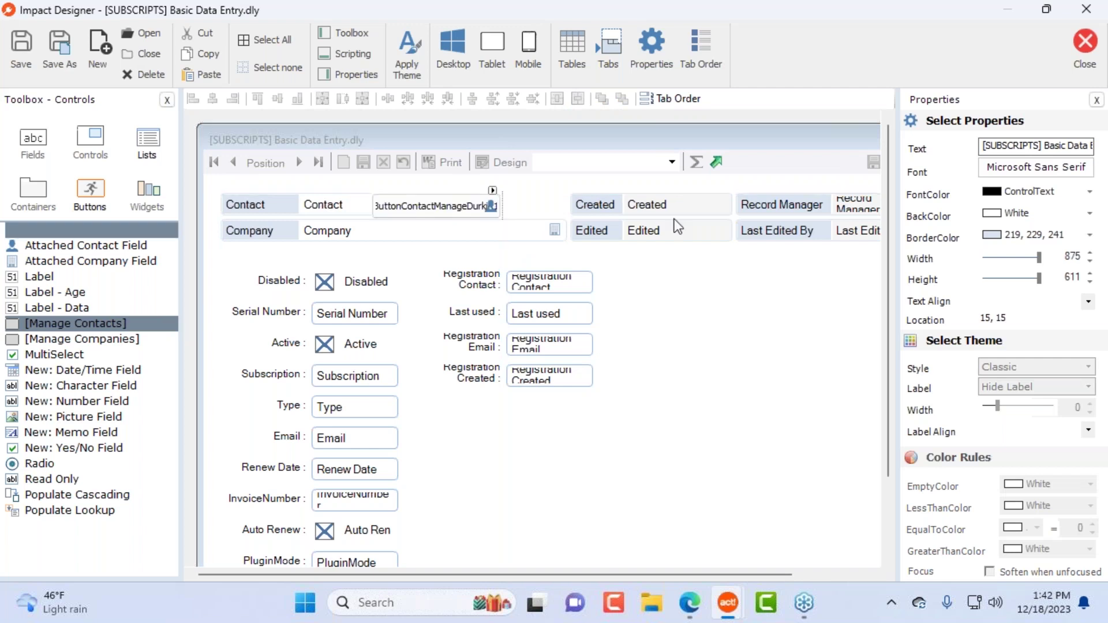
{"action": "mouse_move", "coordinate": [425, 211]}
{"action": "left_mouse_down"}
{"action": "mouse_move", "coordinate": [490, 202]}
{"action": "mouse_move", "coordinate": [500, 224]}
{"action": "mouse_move", "coordinate": [486, 206]}
{"action": "mouse_move", "coordinate": [408, 206]}
{"action": "left_mouse_up"}
{"action": "left_click", "coordinate": [372, 199]}
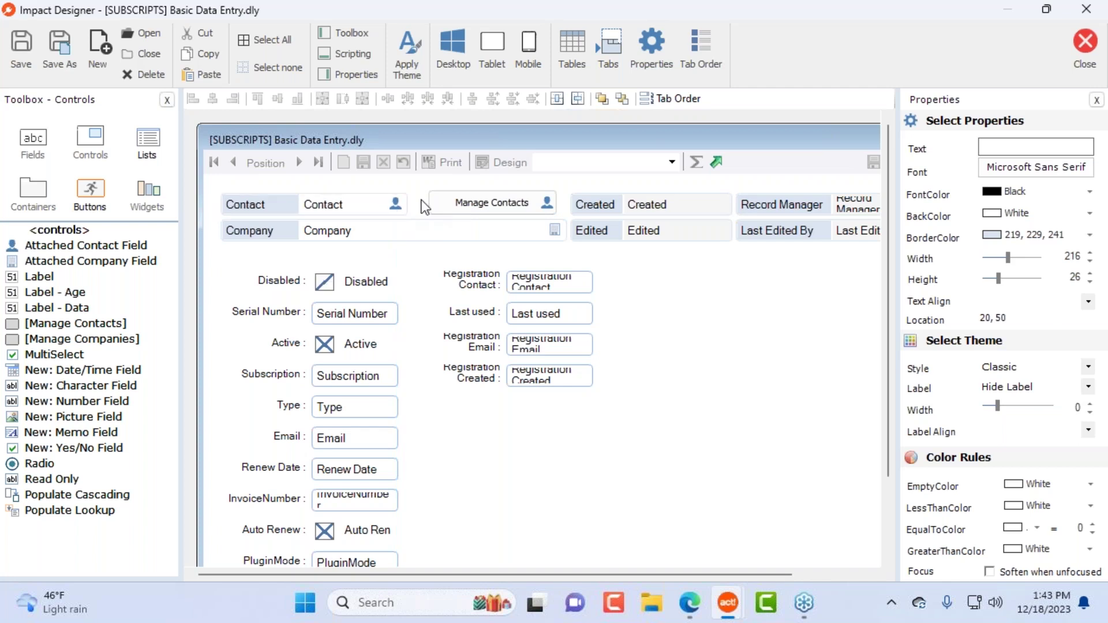
{"action": "left_click", "coordinate": [1084, 42]}
{"action": "left_click", "coordinate": [493, 352]}
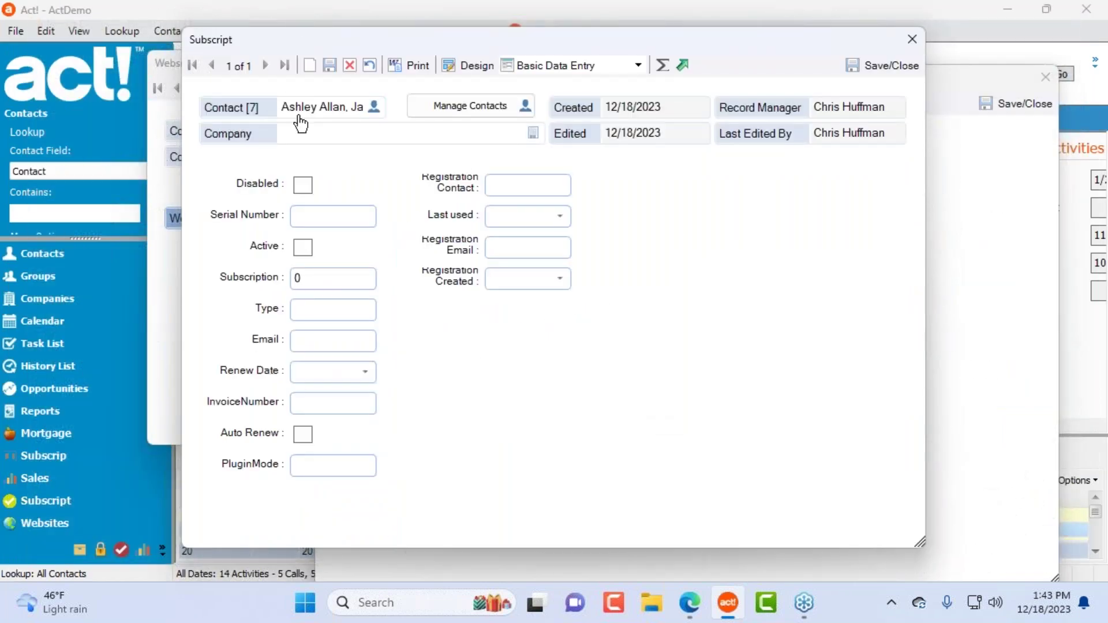
Step: Open Manage Contacts and view two linked contacts' details without changing them
{"action": "left_click", "coordinate": [445, 105]}
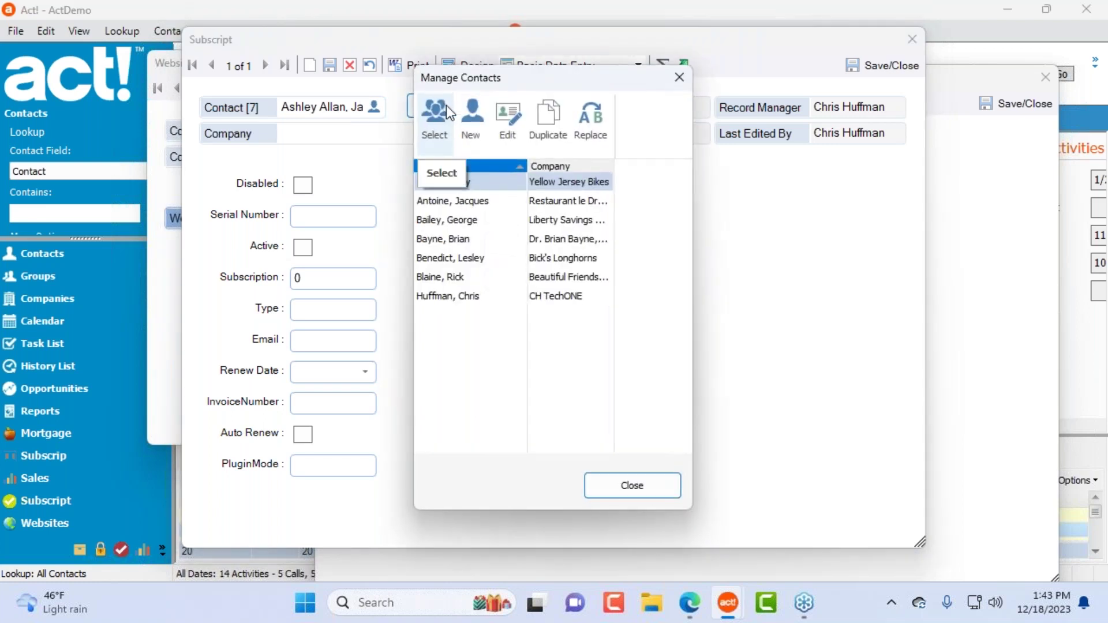
{"action": "left_click_drag", "start_coordinate": [542, 76], "coordinate": [638, 111]}
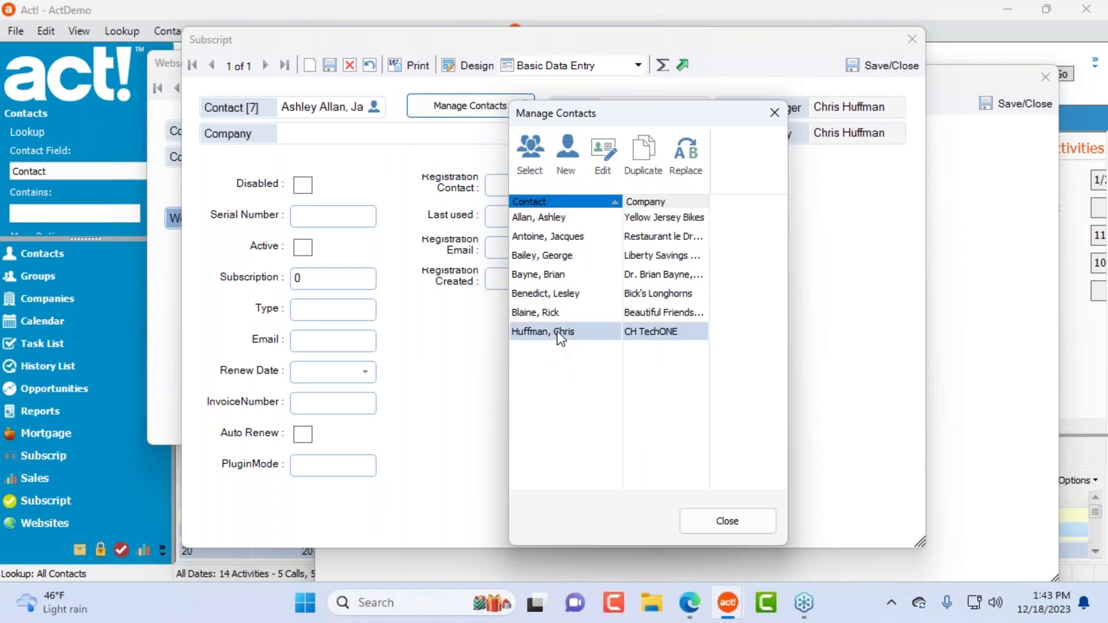
{"action": "left_click", "coordinate": [551, 315]}
{"action": "left_click", "coordinate": [600, 151]}
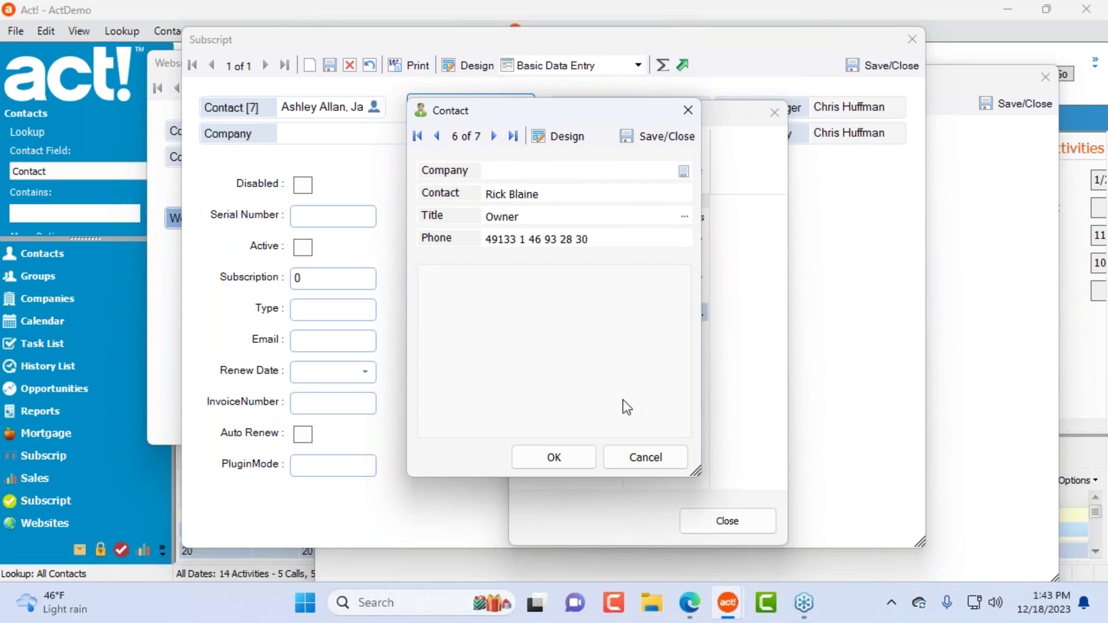
{"action": "left_click", "coordinate": [644, 457]}
{"action": "left_click", "coordinate": [562, 256]}
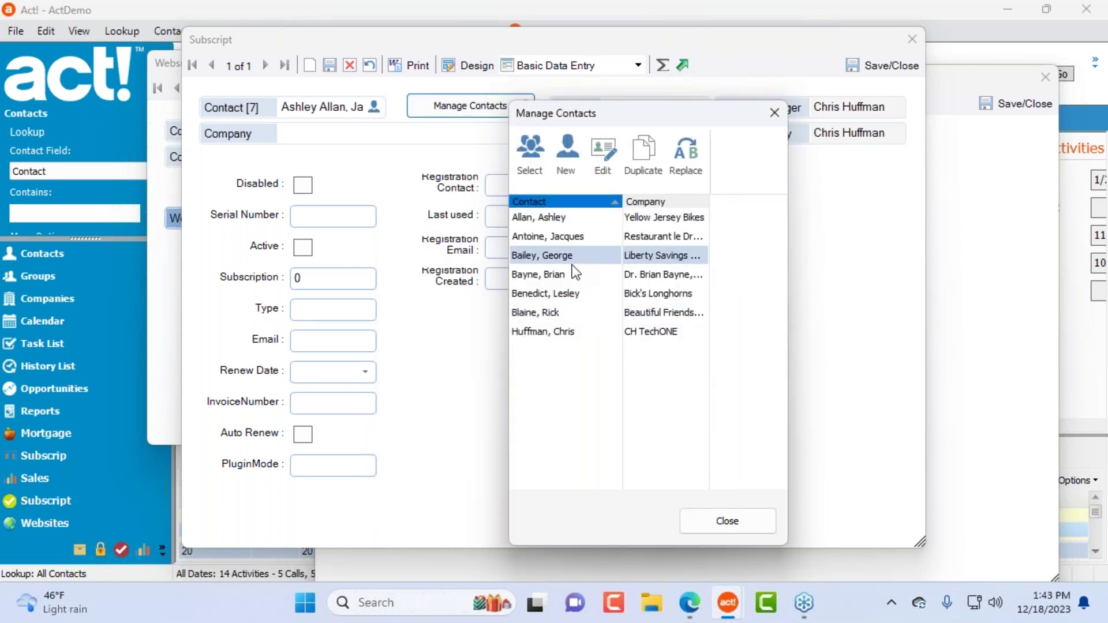
{"action": "left_click", "coordinate": [597, 155]}
{"action": "left_click", "coordinate": [556, 248]}
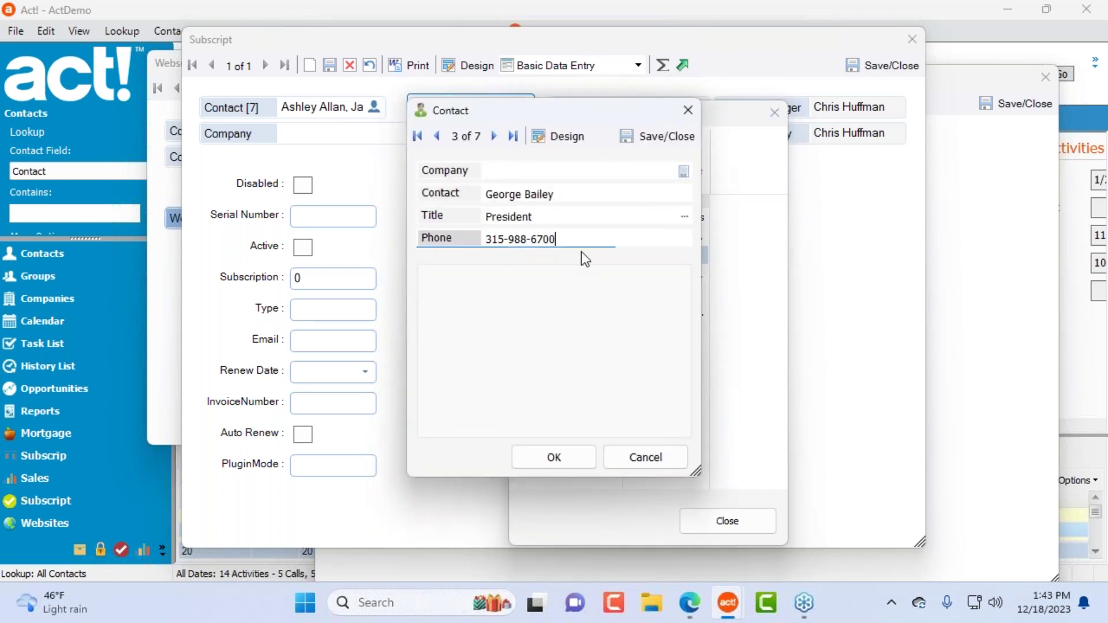
{"action": "left_click", "coordinate": [647, 454]}
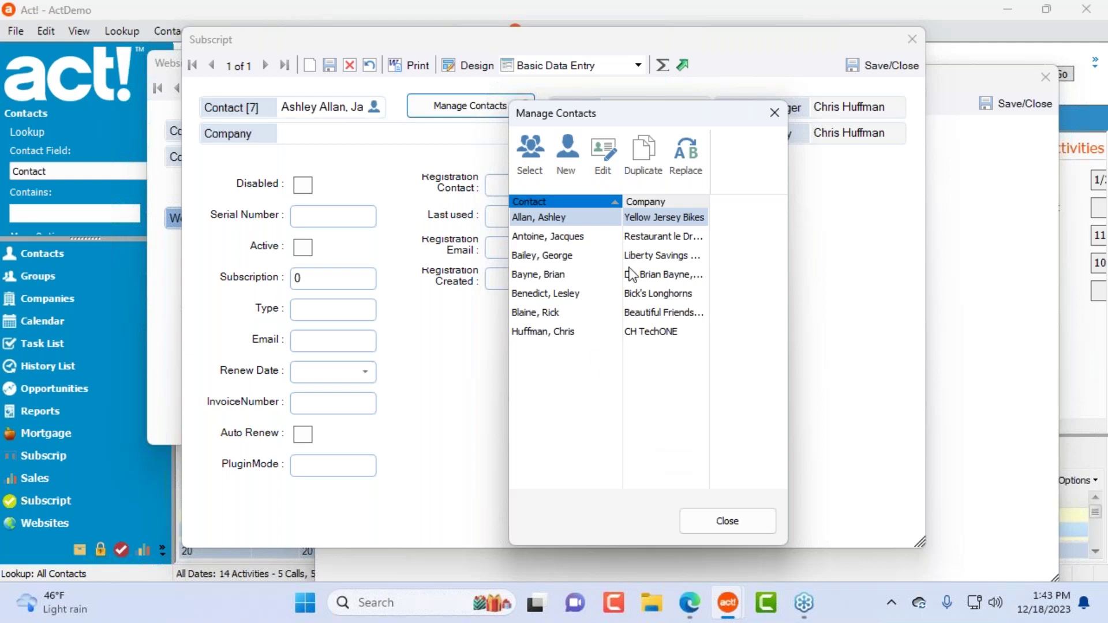
Step: Select the linked contact to duplicate in the contact manager
{"action": "left_click", "coordinate": [594, 263]}
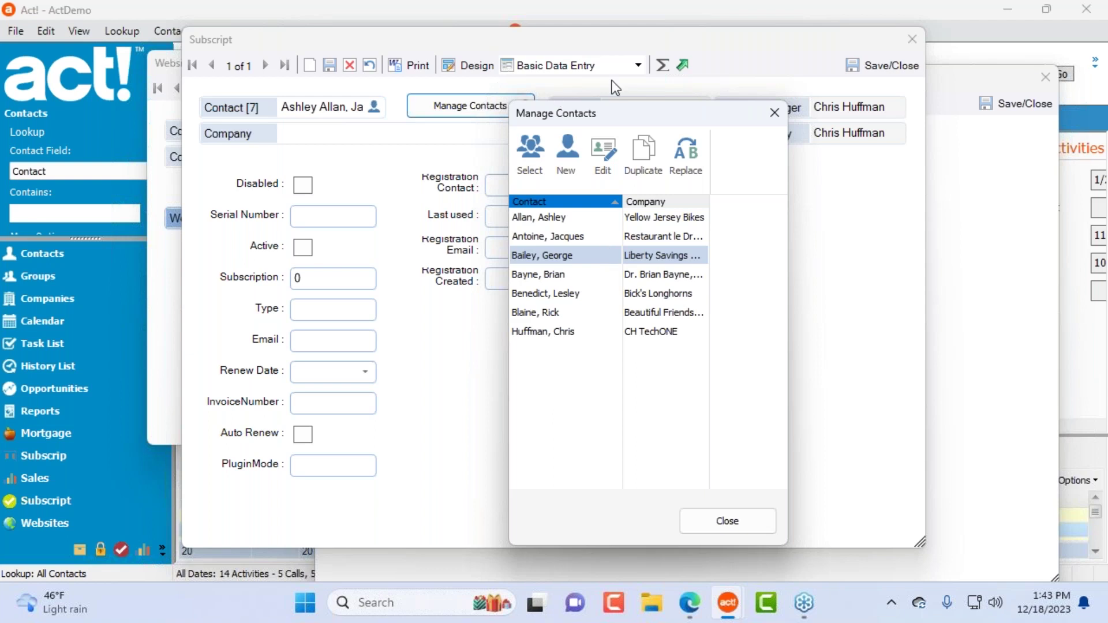
{"action": "left_click_drag", "start_coordinate": [637, 113], "coordinate": [726, 135]}
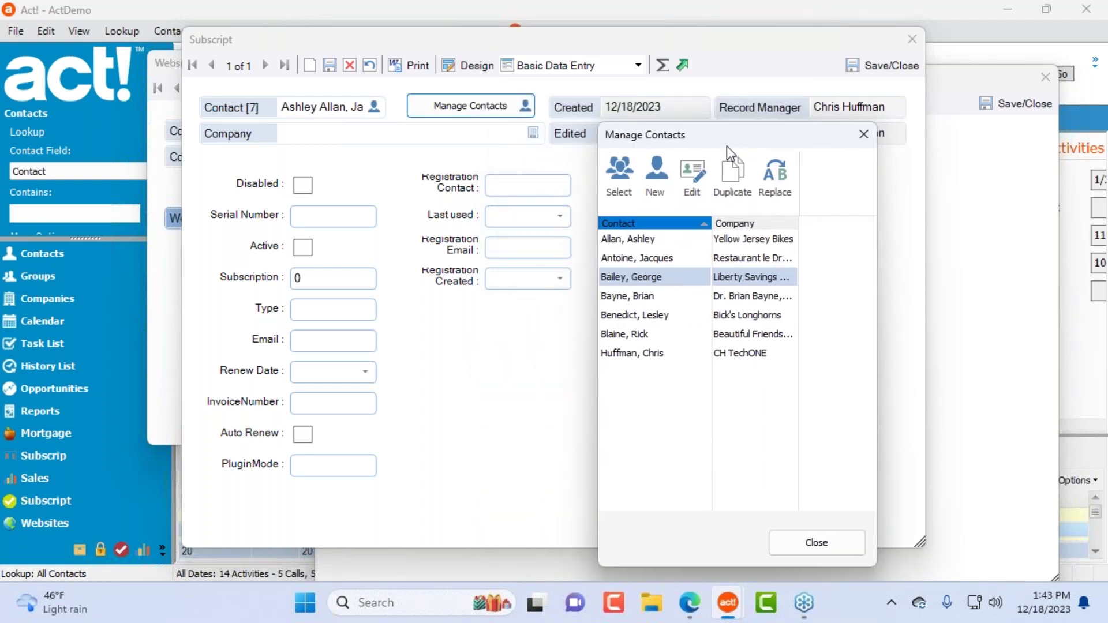
{"action": "left_click_drag", "start_coordinate": [733, 123], "coordinate": [567, 97]}
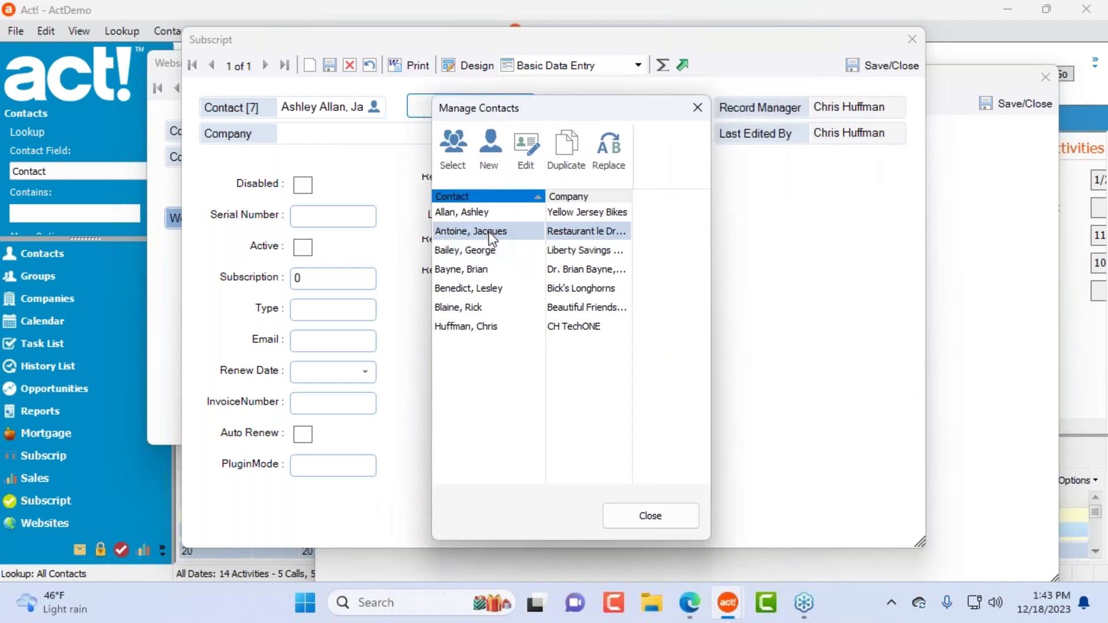
{"action": "left_click", "coordinate": [492, 250]}
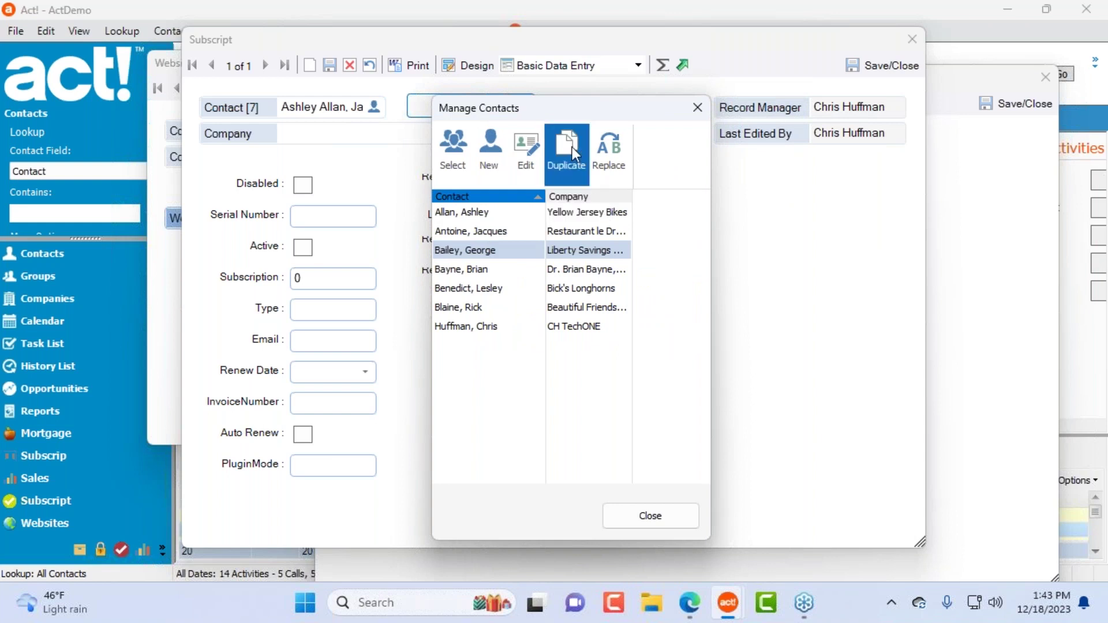
Step: Duplicate the selected contact's primary fields under a new contact name and save it
{"action": "left_click", "coordinate": [574, 153]}
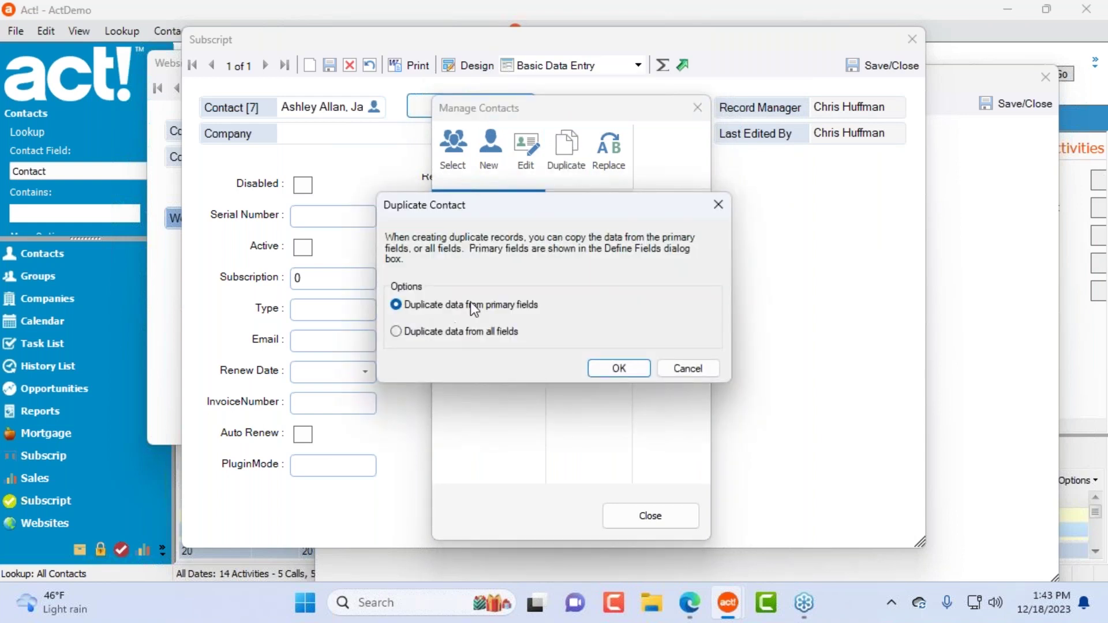
{"action": "left_click", "coordinate": [625, 370]}
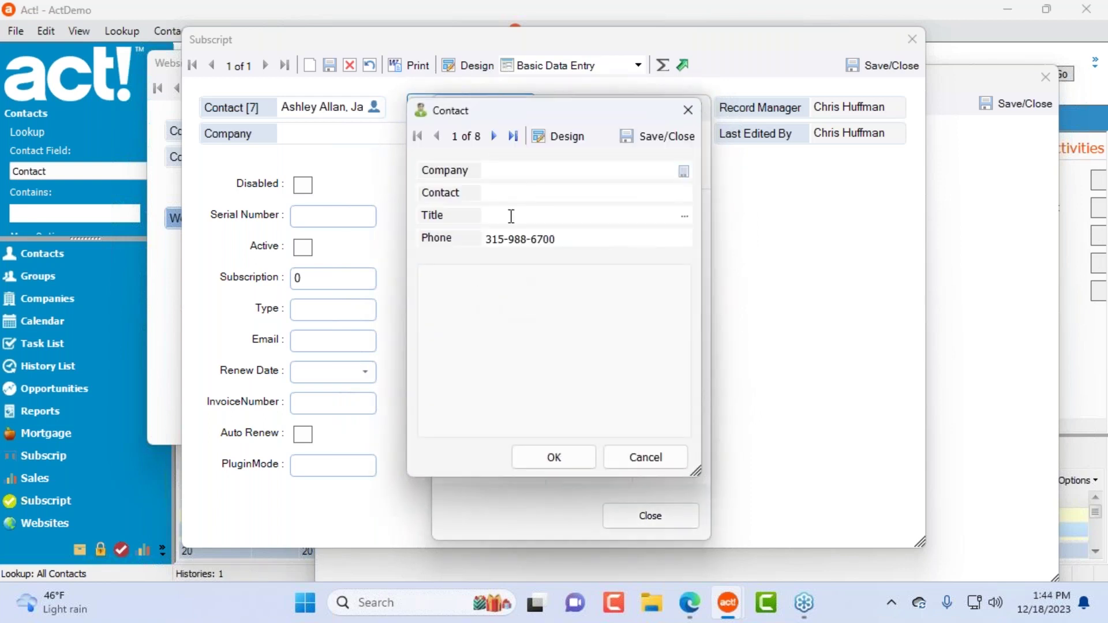
{"action": "left_click", "coordinate": [519, 190]}
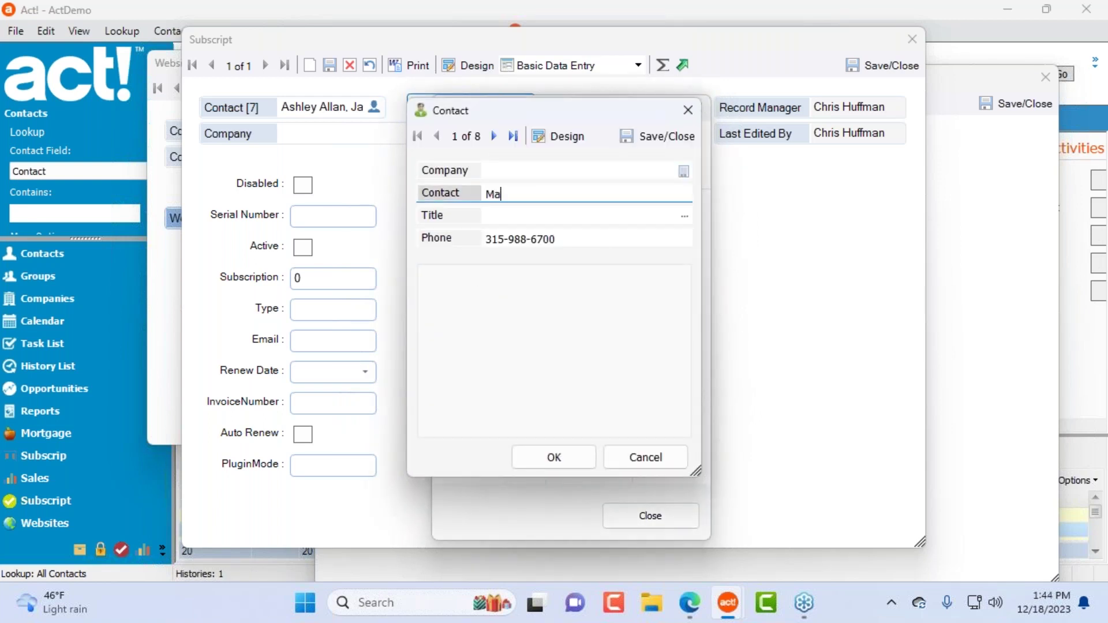
{"action": "key", "text": "Tab"}
{"action": "left_click", "coordinate": [565, 456]}
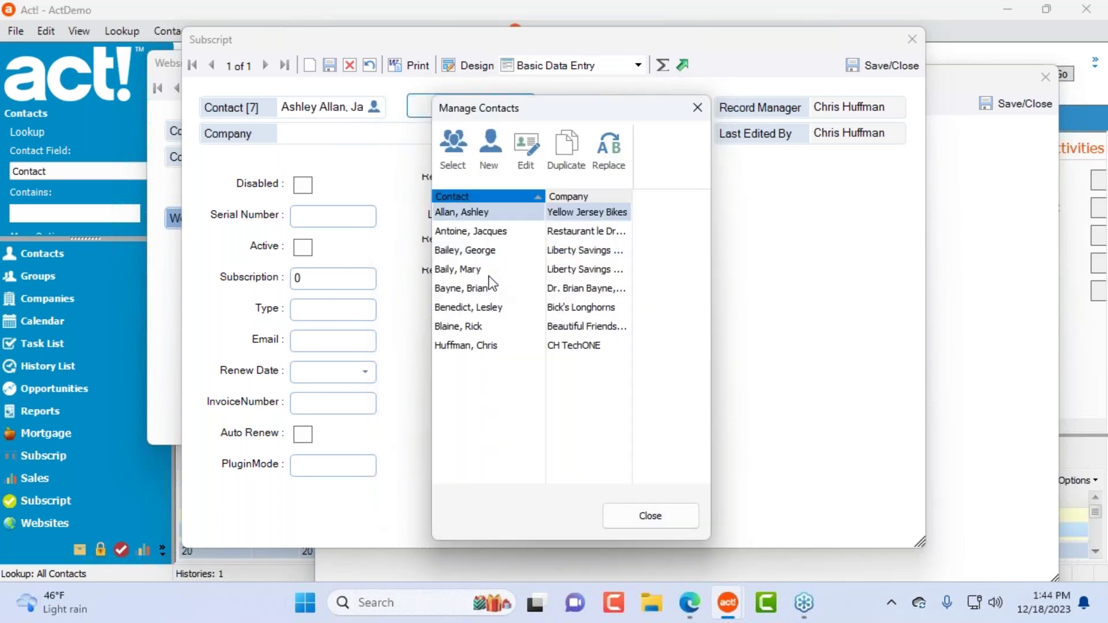
Step: Correct the new contact's name spelling by adding an 'e' and save it
{"action": "left_click", "coordinate": [483, 270]}
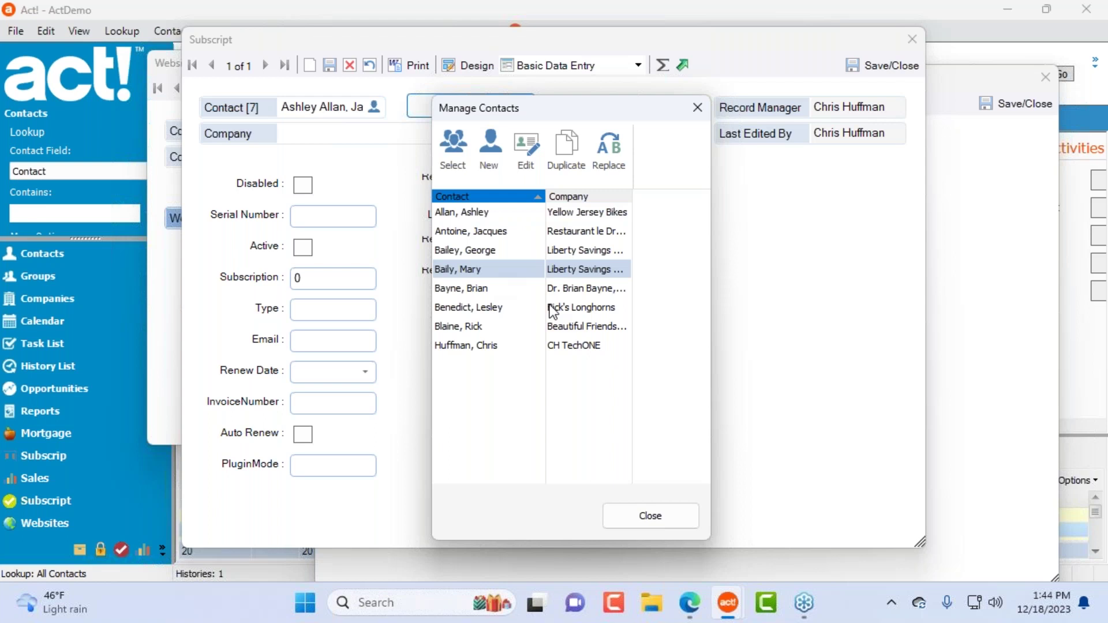
{"action": "left_click", "coordinate": [526, 149]}
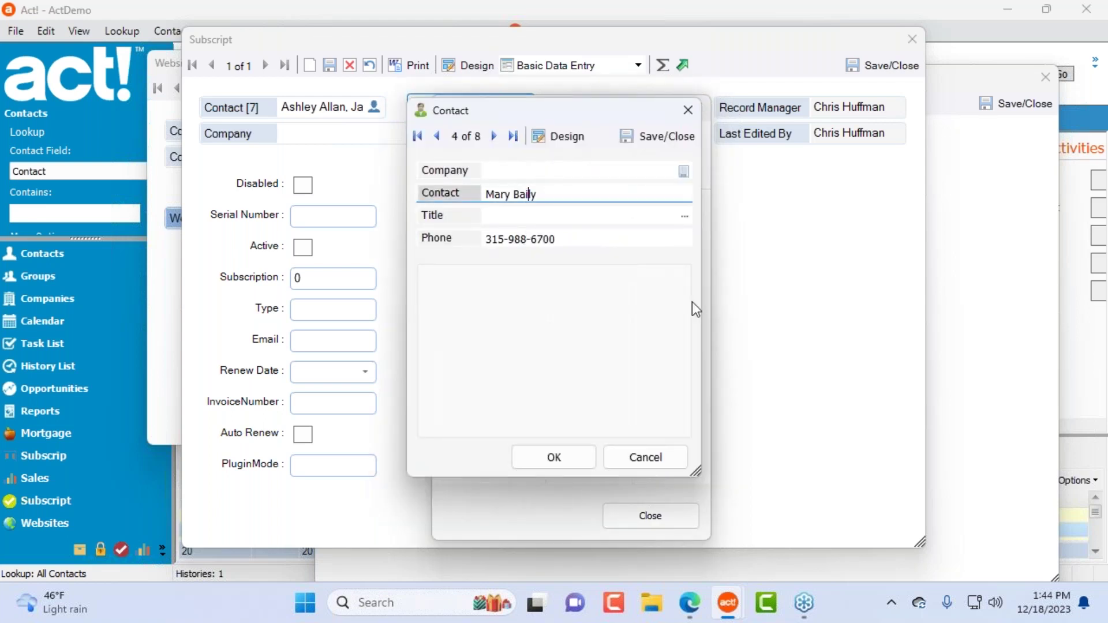
{"action": "type", "text": "e"}
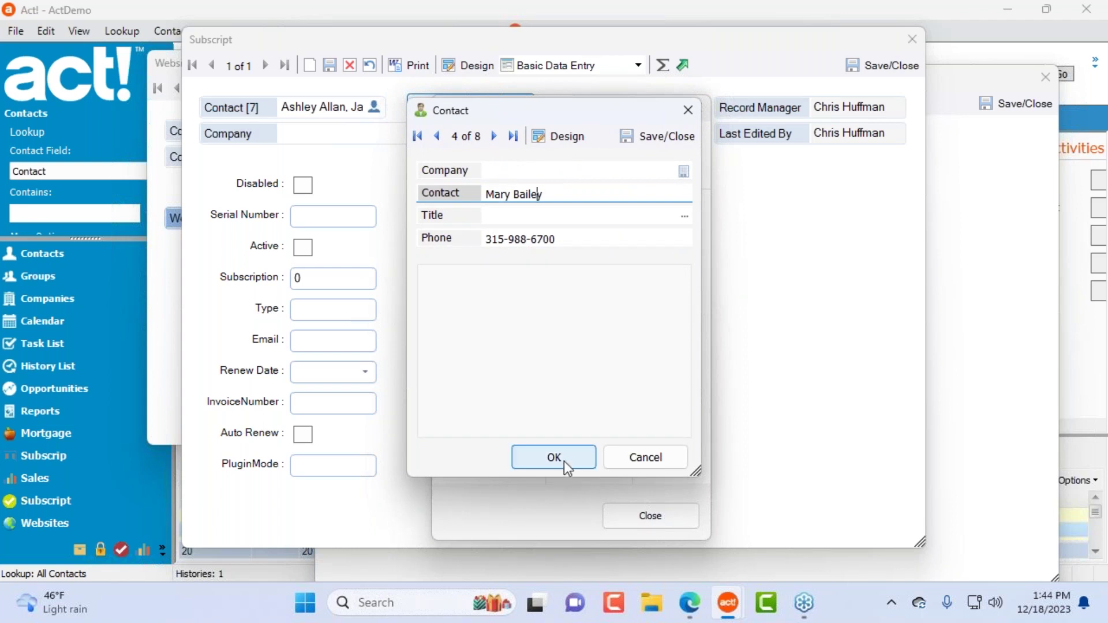
{"action": "left_click", "coordinate": [563, 462]}
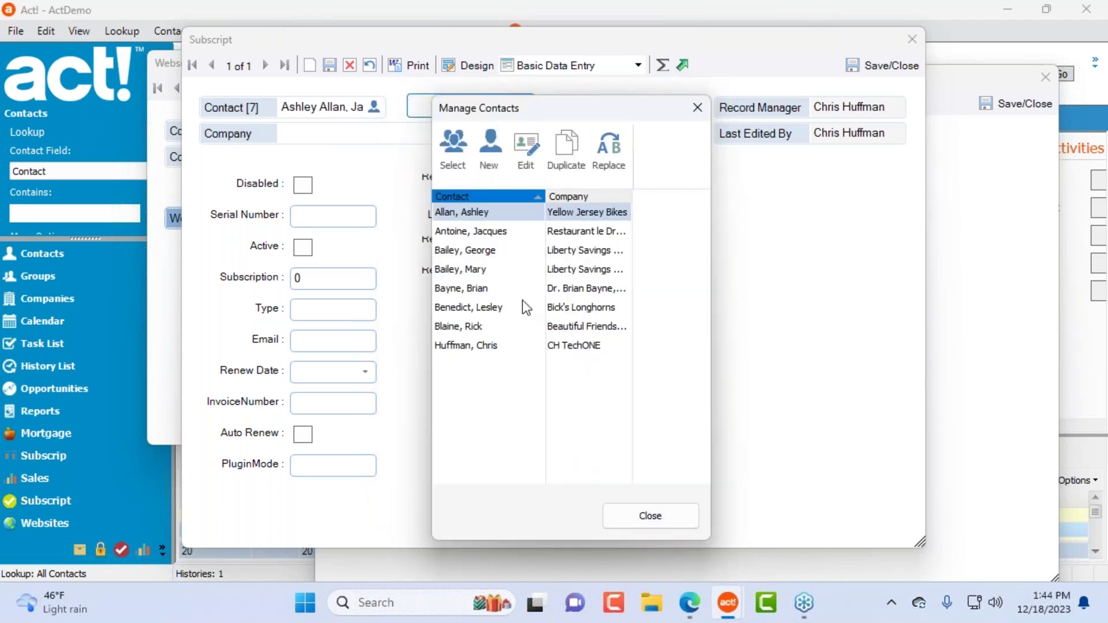
Step: Cancel the contact picker, decline replacing the eight contacts, and close Manage Contacts
{"action": "left_click", "coordinate": [455, 151]}
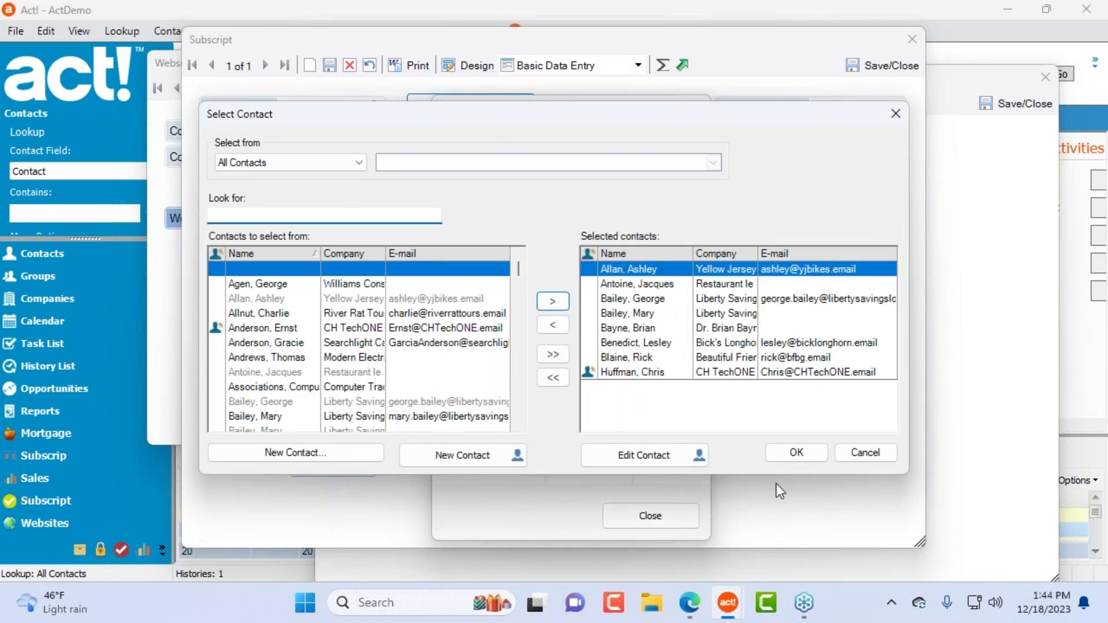
{"action": "left_click", "coordinate": [802, 448]}
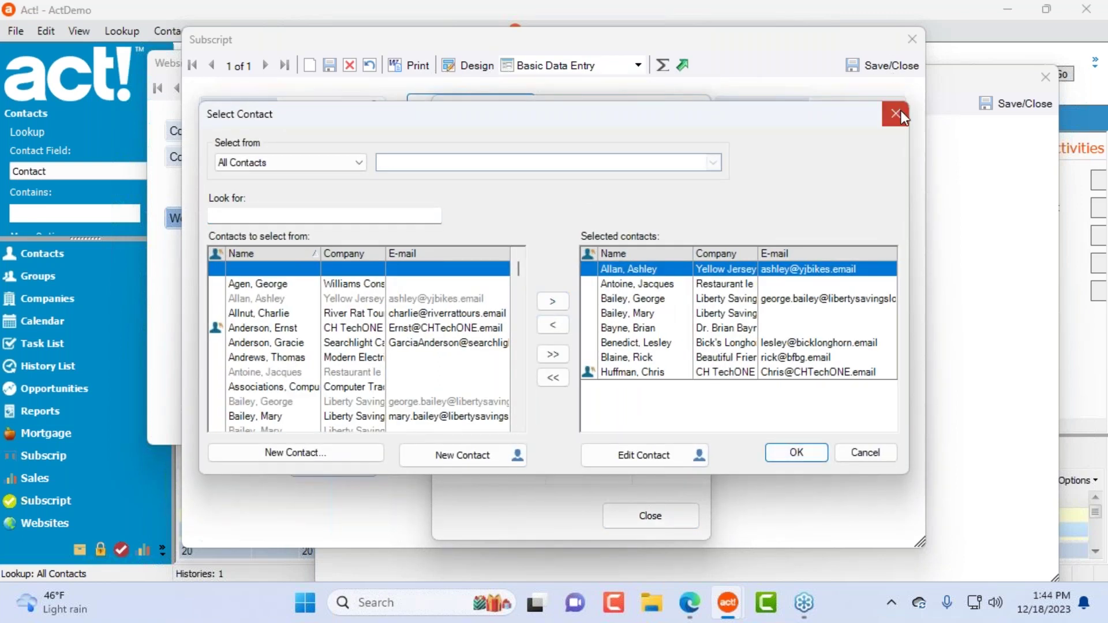
{"action": "left_click", "coordinate": [898, 112]}
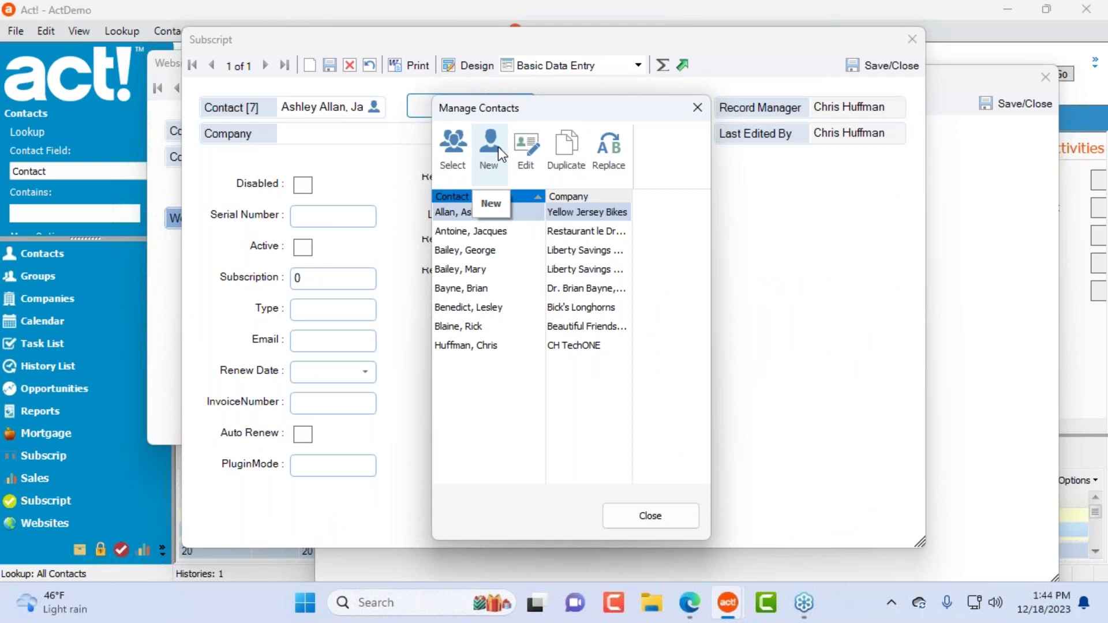
{"action": "left_click", "coordinate": [609, 151]}
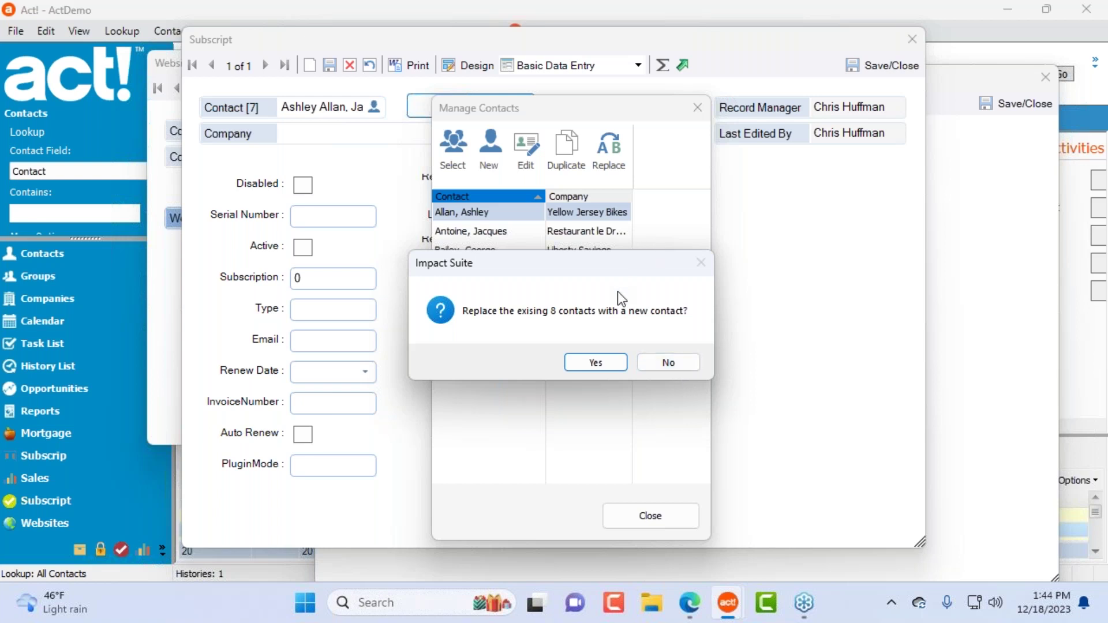
{"action": "left_click", "coordinate": [683, 365]}
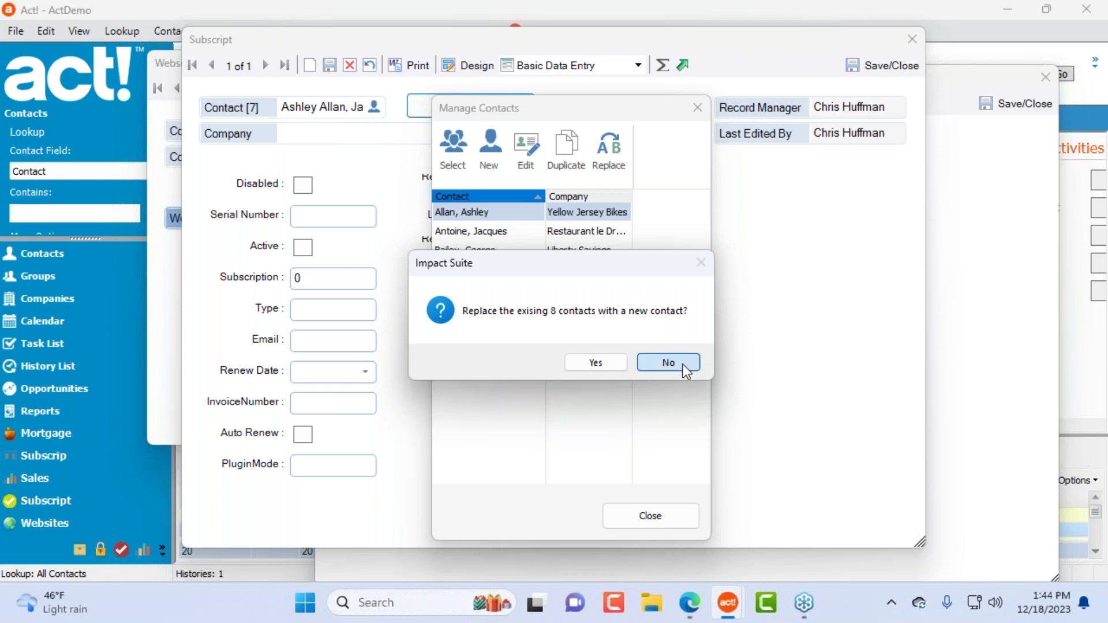
{"action": "left_click", "coordinate": [569, 270]}
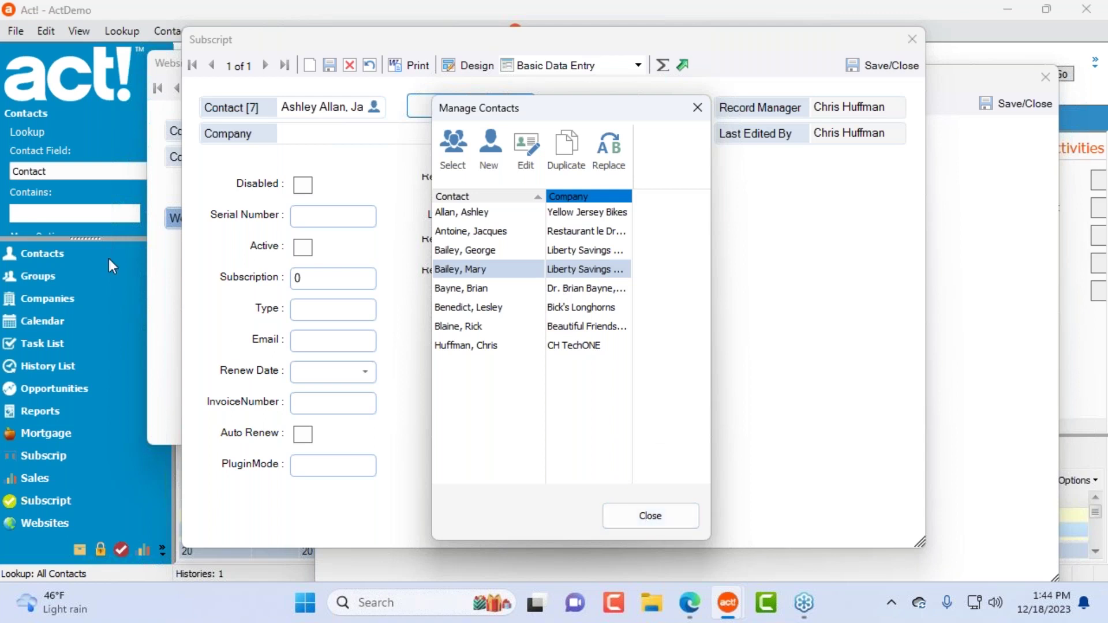
{"action": "left_click", "coordinate": [653, 516]}
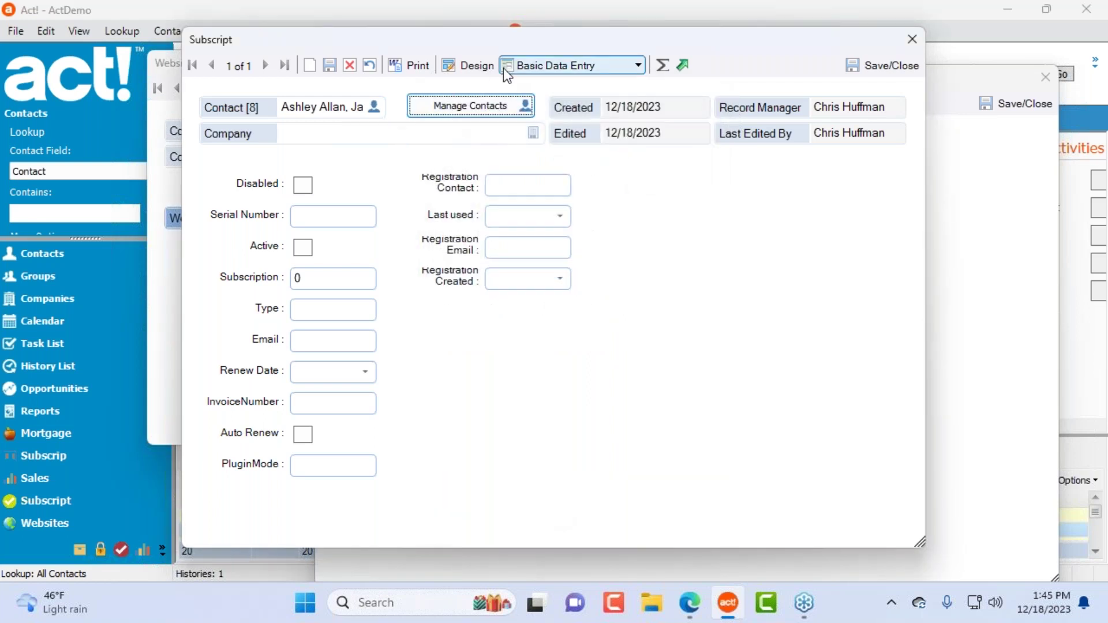
Step: Place a [Manage Companies] control under the Company field and save the Basic Data Entry layout
{"action": "left_click", "coordinate": [468, 66]}
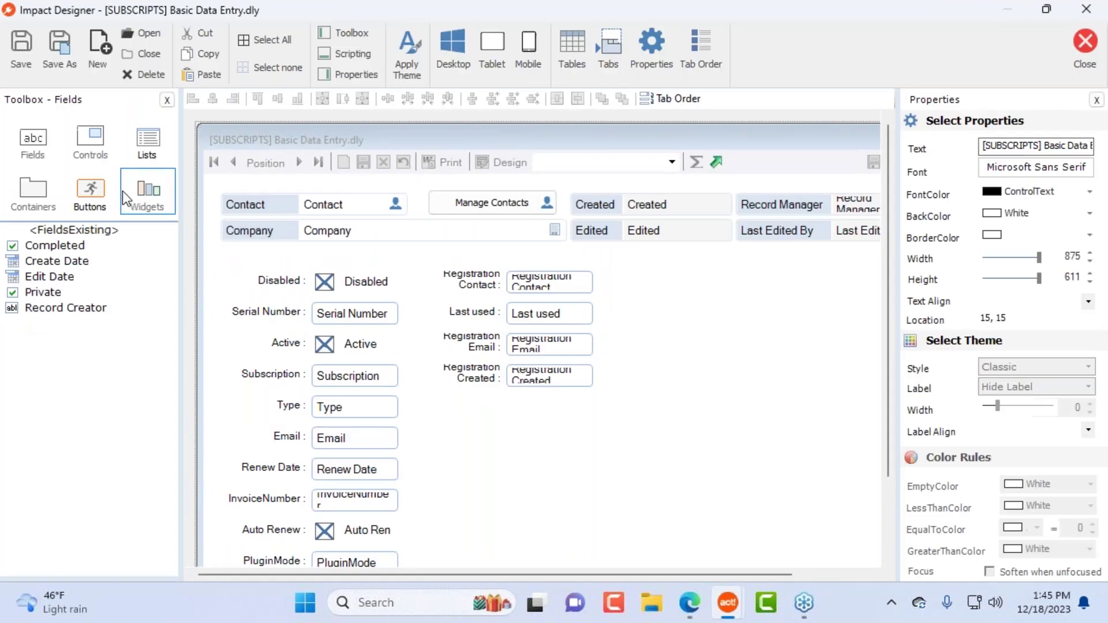
{"action": "left_click", "coordinate": [98, 146]}
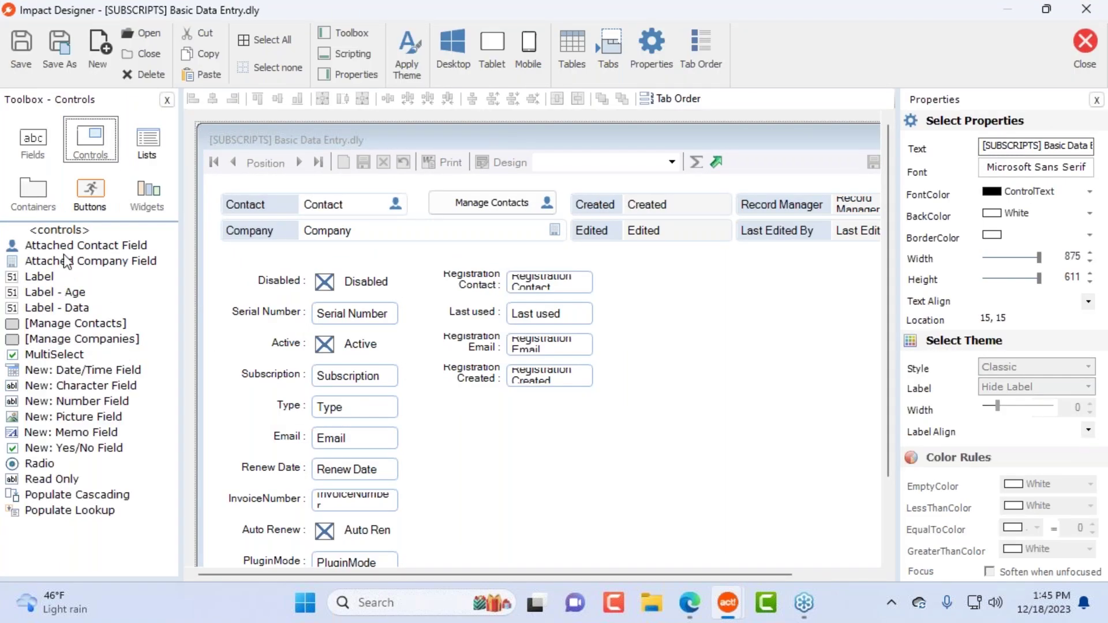
{"action": "left_click", "coordinate": [99, 327]}
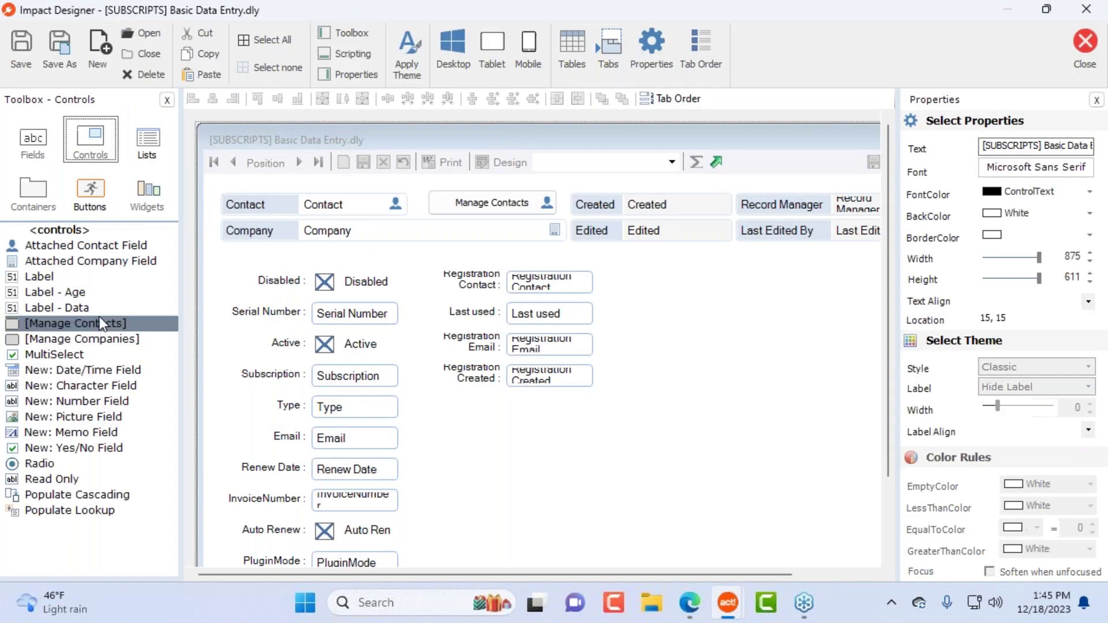
{"action": "left_click_drag", "start_coordinate": [96, 337], "coordinate": [453, 250]}
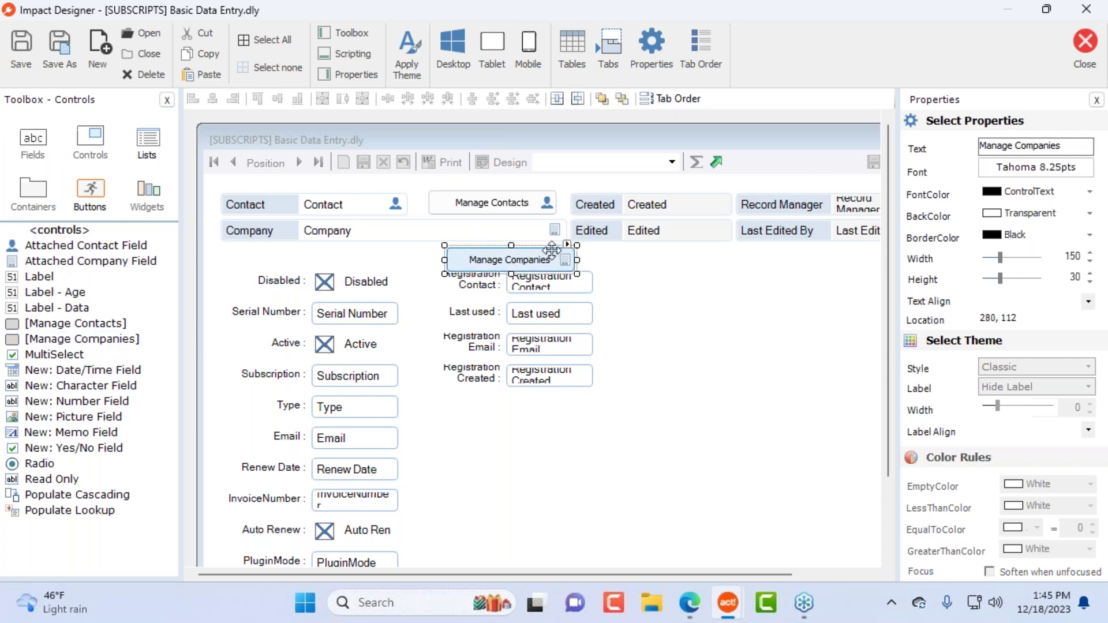
{"action": "left_click", "coordinate": [1085, 47]}
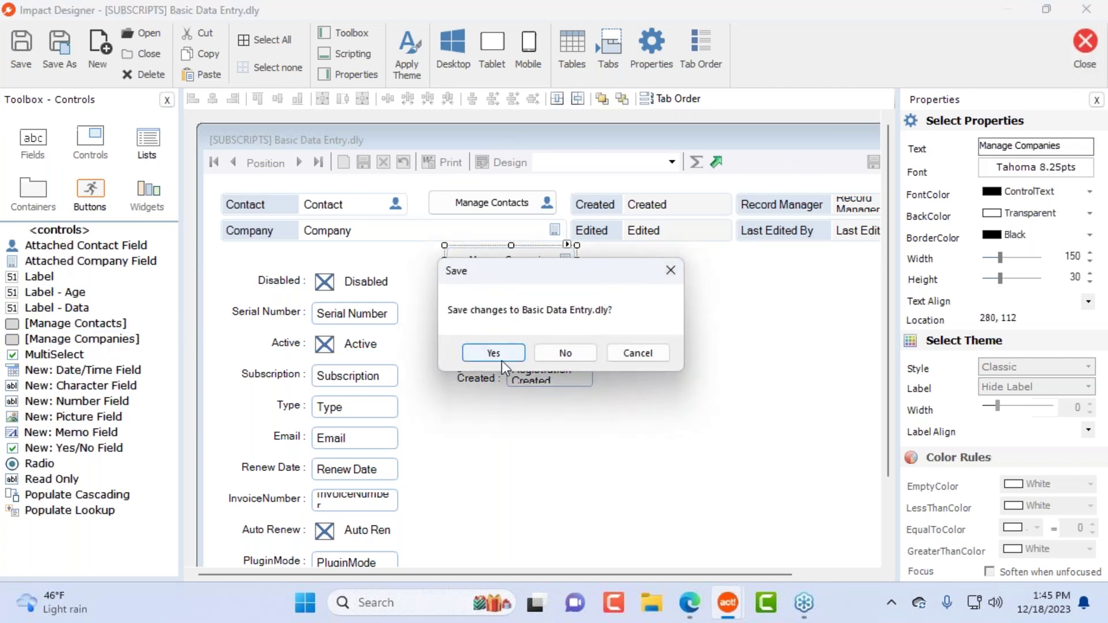
{"action": "left_click", "coordinate": [495, 353]}
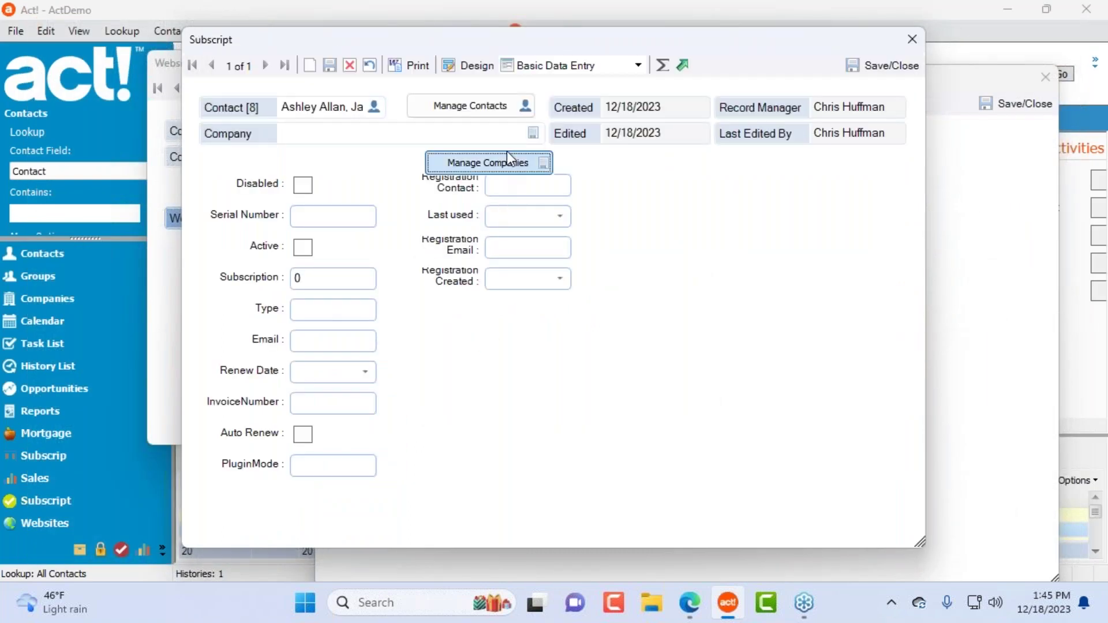
{"action": "left_click", "coordinate": [506, 163]}
Step: Cancel the company picker, close the company manager, and exit the designer without saving
{"action": "left_click", "coordinate": [435, 115]}
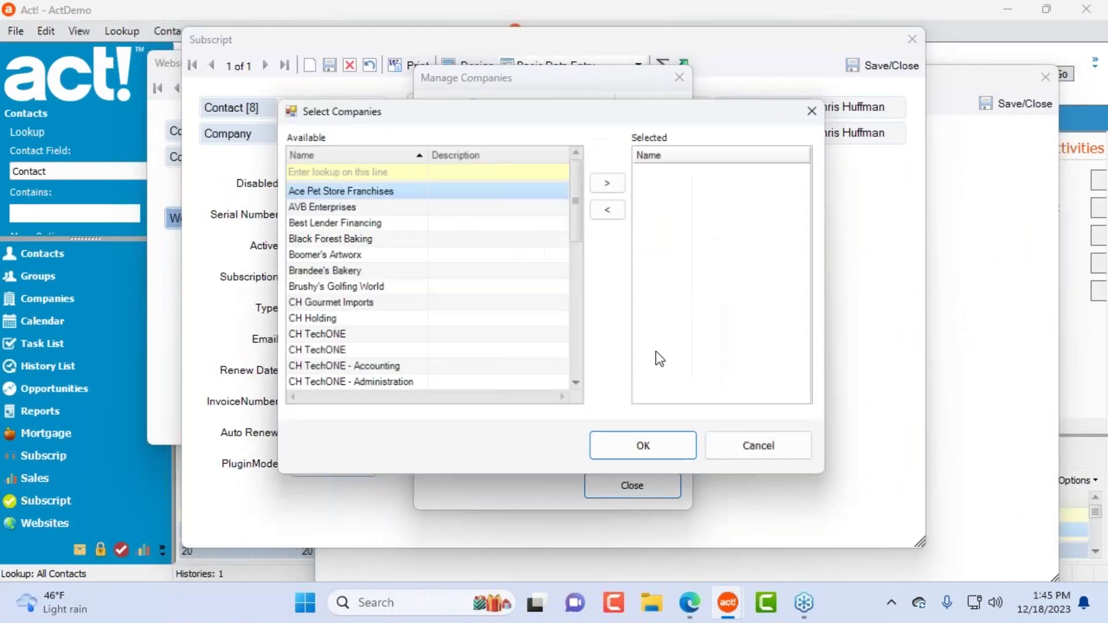
{"action": "left_click", "coordinate": [771, 456]}
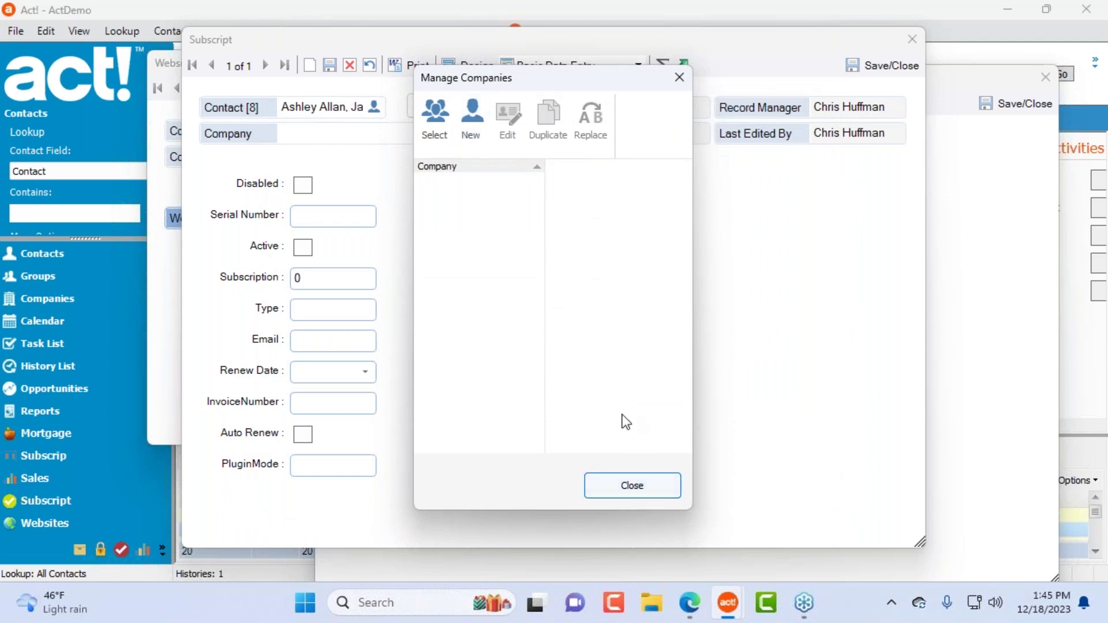
{"action": "left_click", "coordinate": [688, 82]}
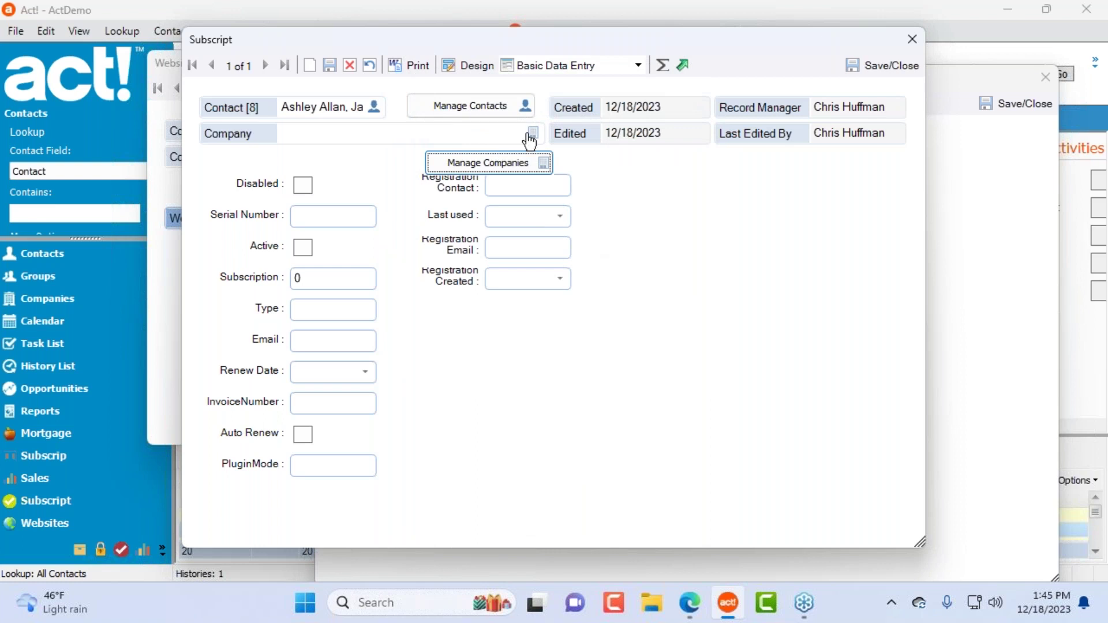
{"action": "left_click", "coordinate": [469, 66]}
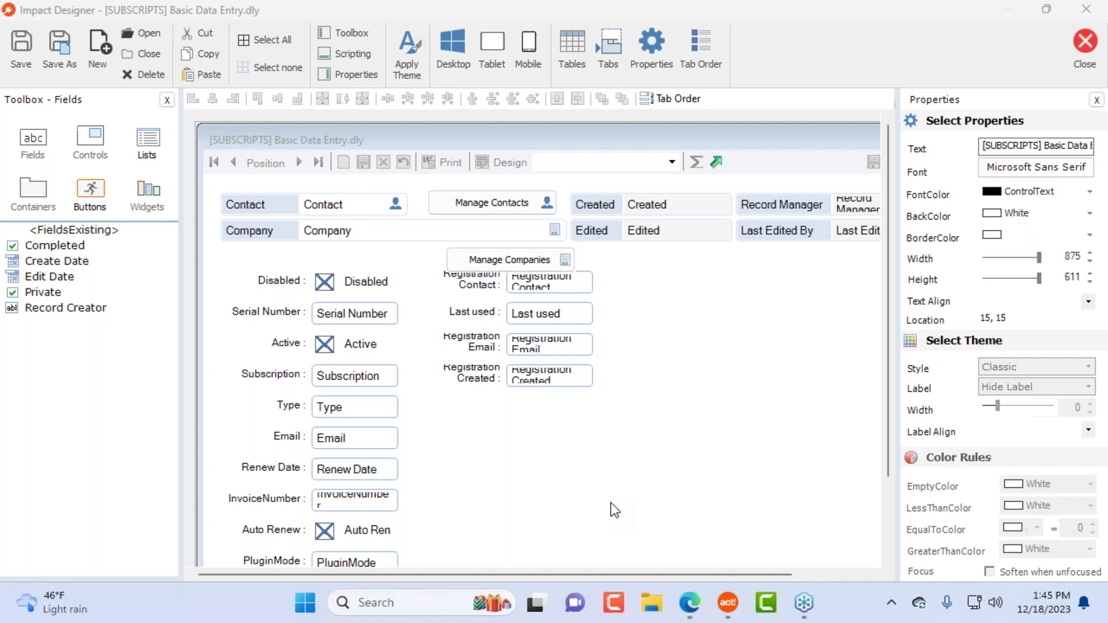
{"action": "left_click", "coordinate": [1086, 9]}
{"action": "left_click", "coordinate": [579, 358]}
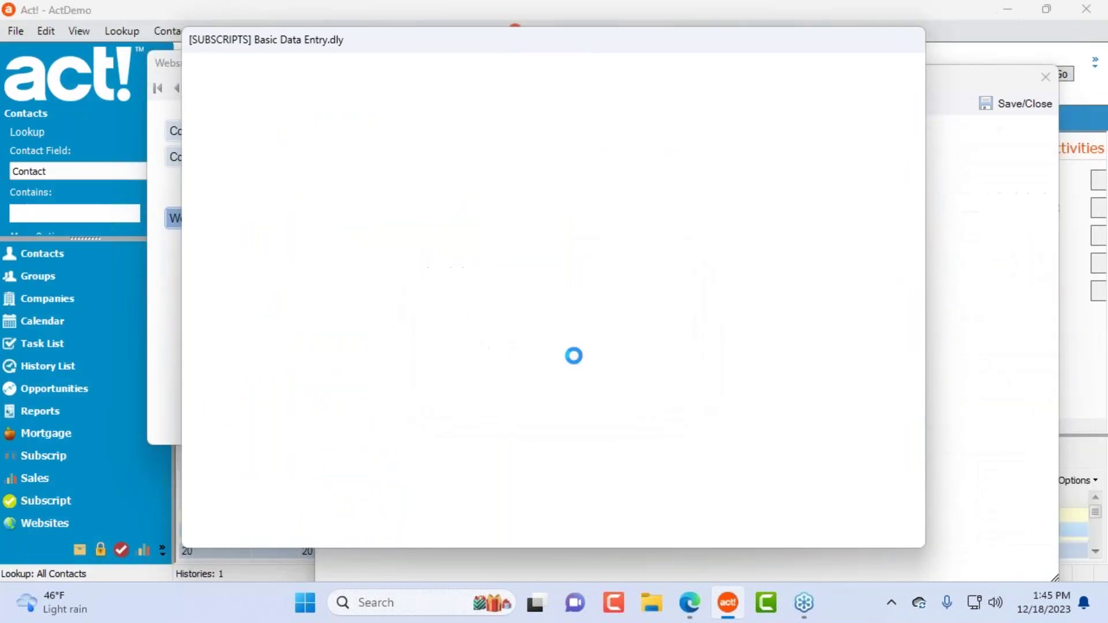
Step: Close the Subscript and Websites record windows and move the Subscrip window aside
{"action": "left_click", "coordinate": [913, 48]}
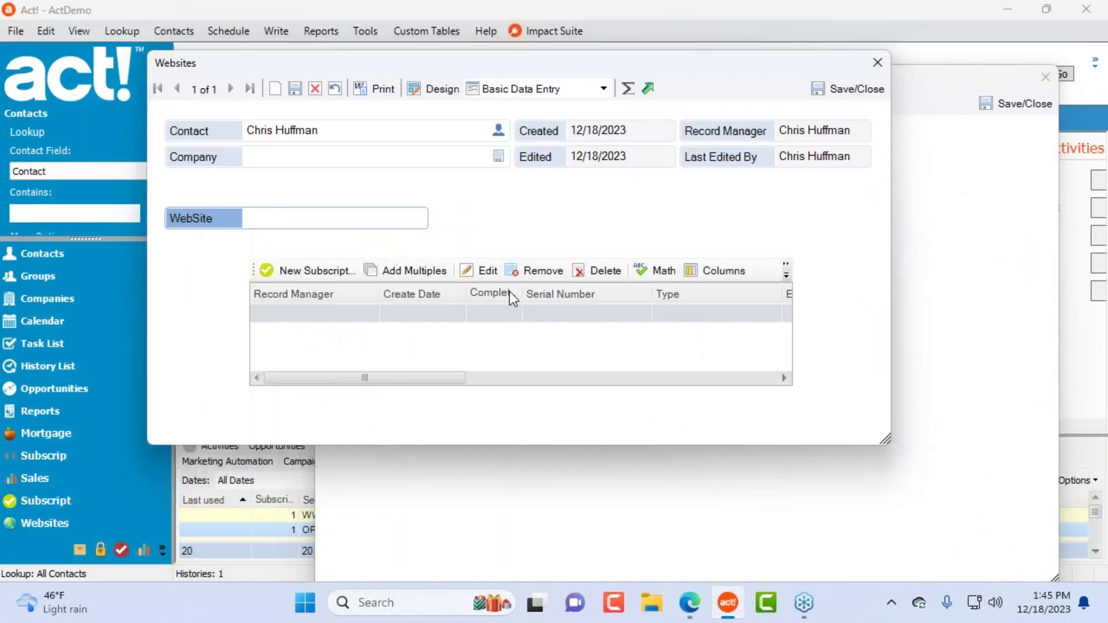
{"action": "left_click", "coordinate": [872, 62]}
{"action": "left_click_drag", "start_coordinate": [1003, 78], "coordinate": [858, 104]}
Step: Close the Subscrip record and turn on Enhance the NavBar in Impact Suite settings
{"action": "left_click", "coordinate": [901, 103]}
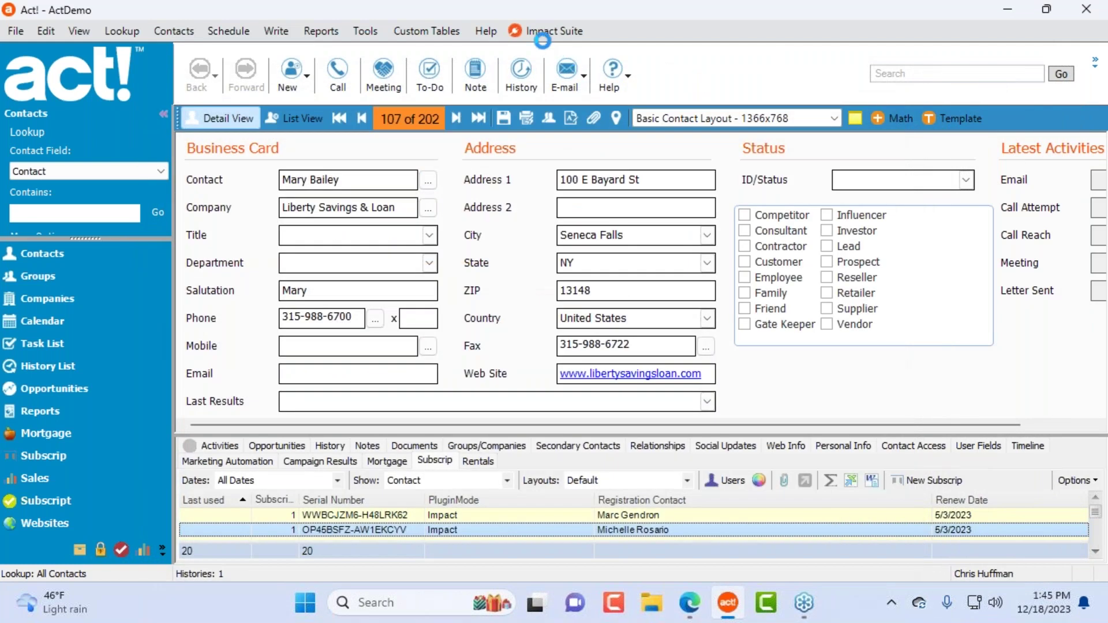
{"action": "left_click", "coordinate": [549, 30]}
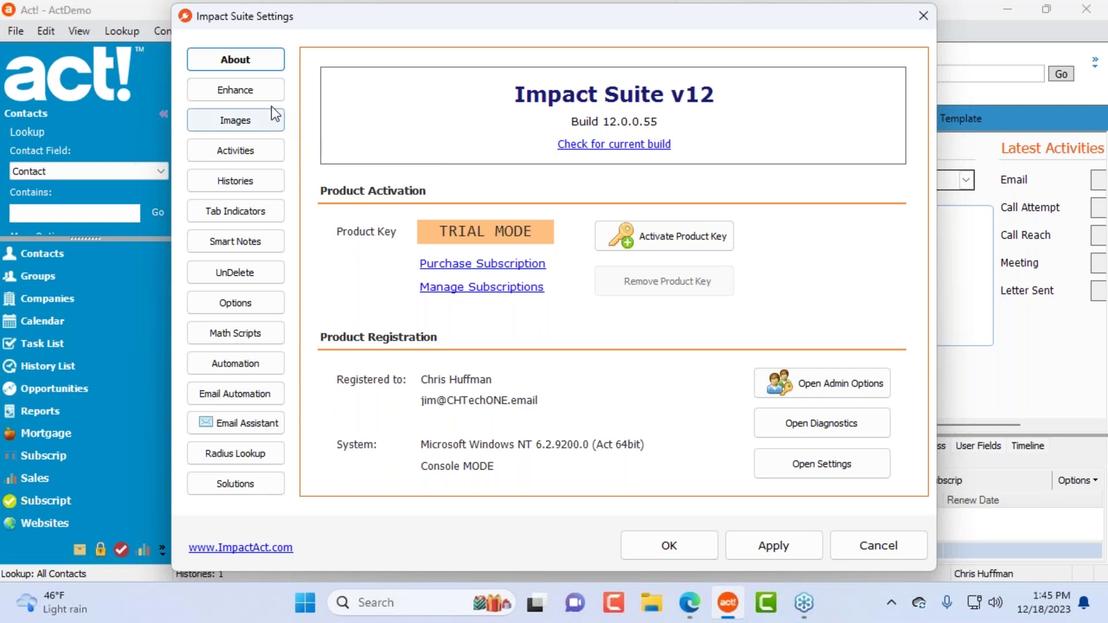
{"action": "left_click", "coordinate": [257, 91]}
{"action": "left_click", "coordinate": [736, 129]}
{"action": "left_click", "coordinate": [670, 546]}
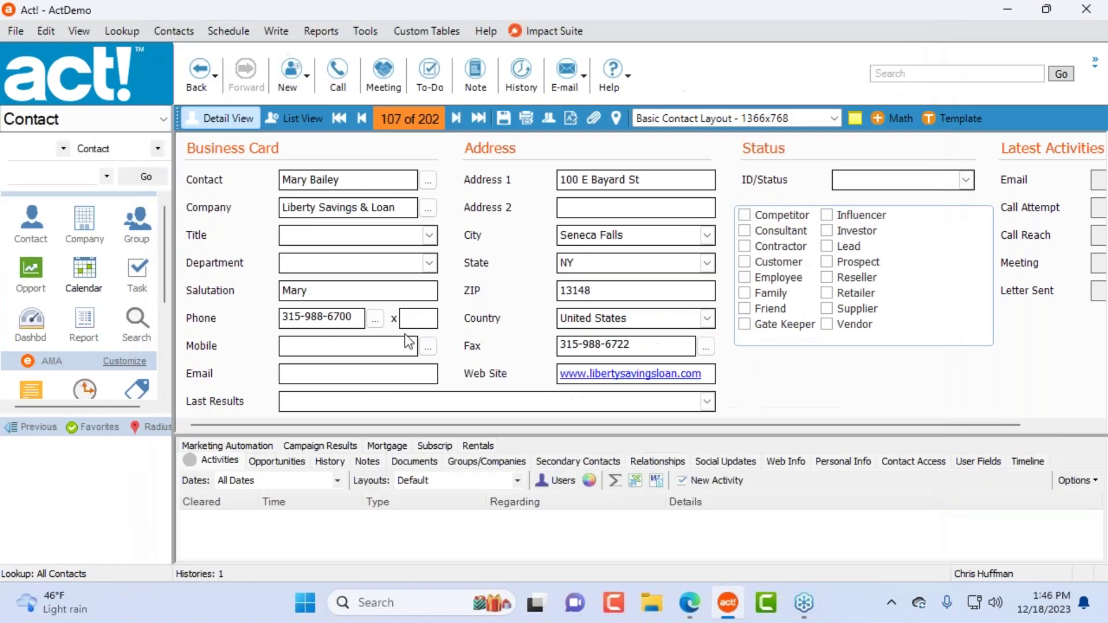
Step: Switch the contact view to the Impact Theme Applied layout
{"action": "left_click", "coordinate": [753, 116]}
{"action": "scroll", "coordinate": [736, 202], "scroll_direction": "down", "scroll_amount": 2}
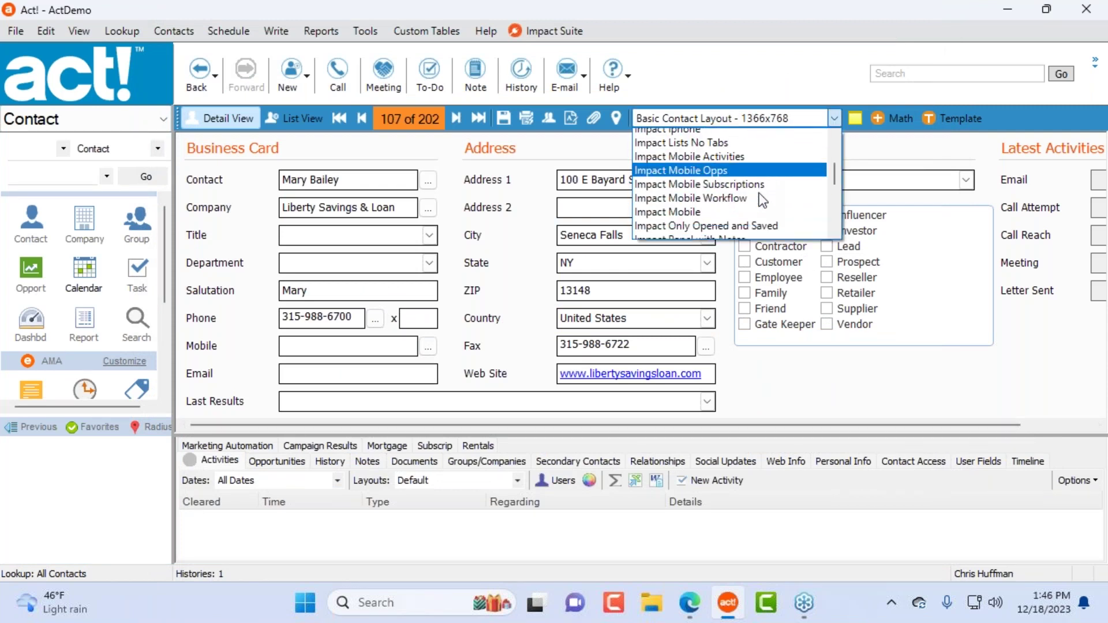
{"action": "scroll", "coordinate": [761, 199], "scroll_direction": "down", "scroll_amount": 3}
{"action": "left_click", "coordinate": [761, 193]}
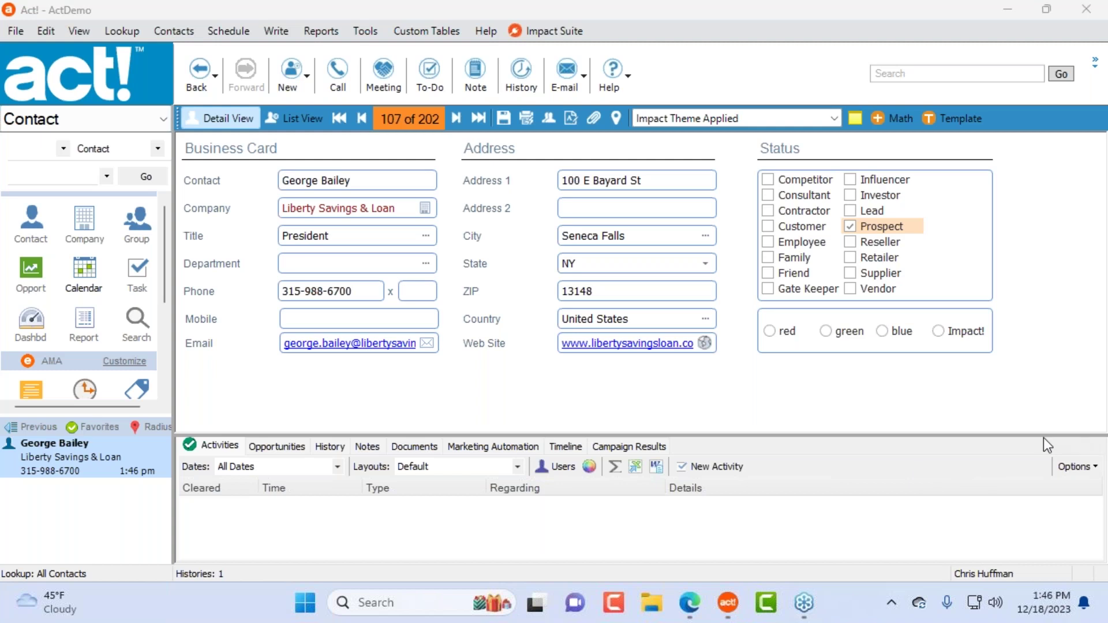
Step: In Impact Suite Settings > Images, enable view renaming and rename the Company view to Family
{"action": "left_click", "coordinate": [555, 31]}
{"action": "left_click", "coordinate": [236, 120]}
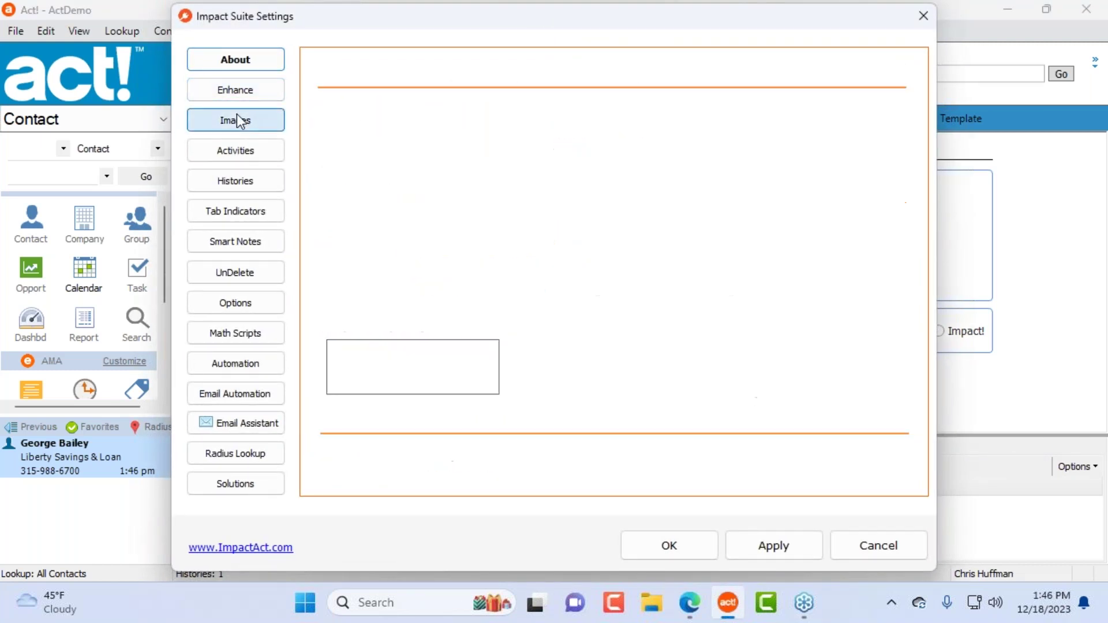
{"action": "left_click", "coordinate": [334, 102]}
{"action": "left_click", "coordinate": [448, 145]}
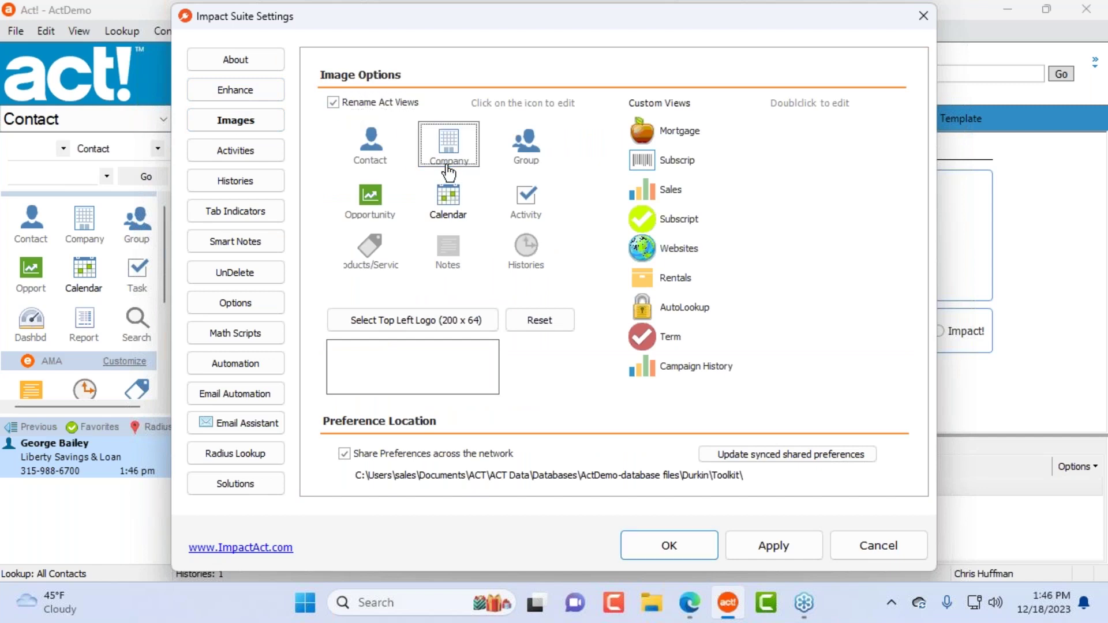
{"action": "left_click_drag", "start_coordinate": [562, 272], "coordinate": [509, 263]}
{"action": "type", "text": "Famil"}
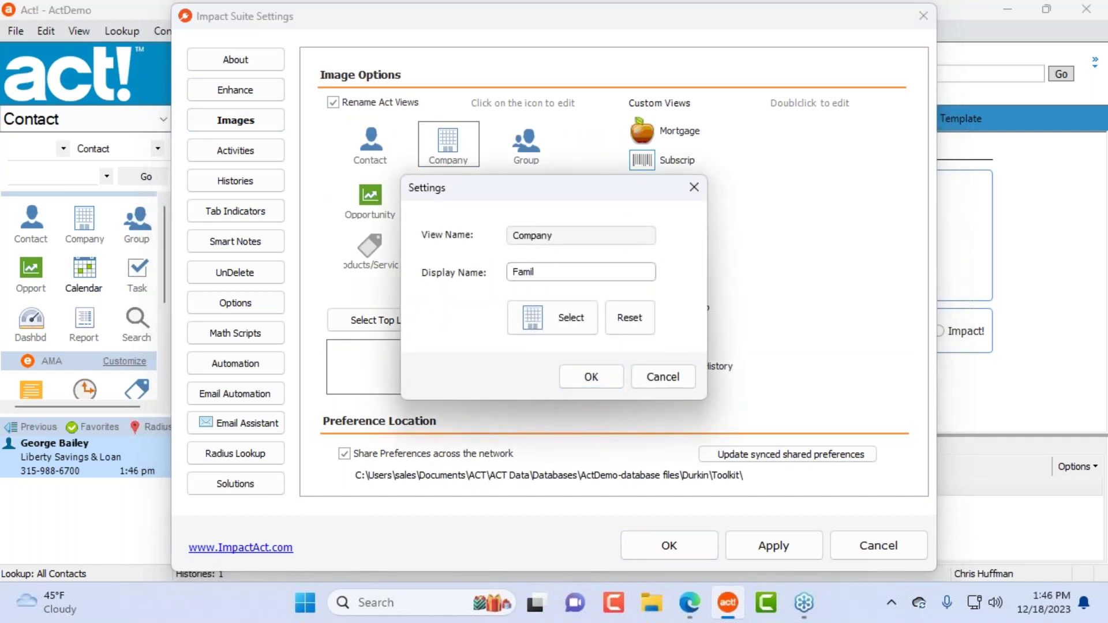
{"action": "type", "text": "y"}
{"action": "key", "text": "Tab"}
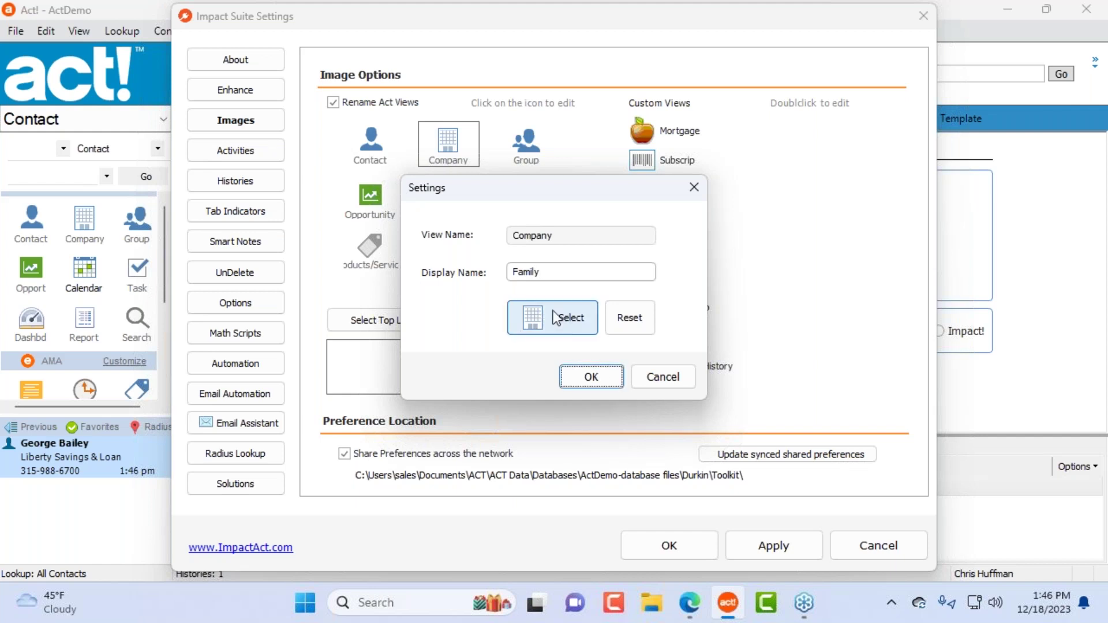
Step: Bring up the icon file picker for the Family view and enlarge it to show more icons
{"action": "left_click", "coordinate": [553, 317]}
{"action": "left_click_drag", "start_coordinate": [749, 158], "coordinate": [478, 333]}
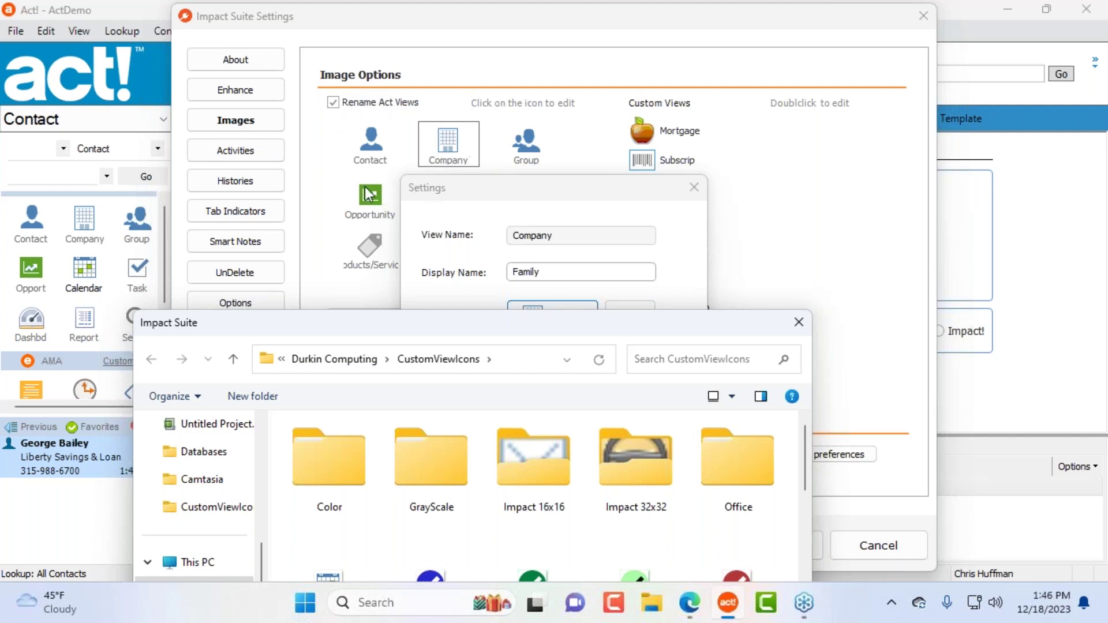
{"action": "left_click", "coordinate": [798, 325]}
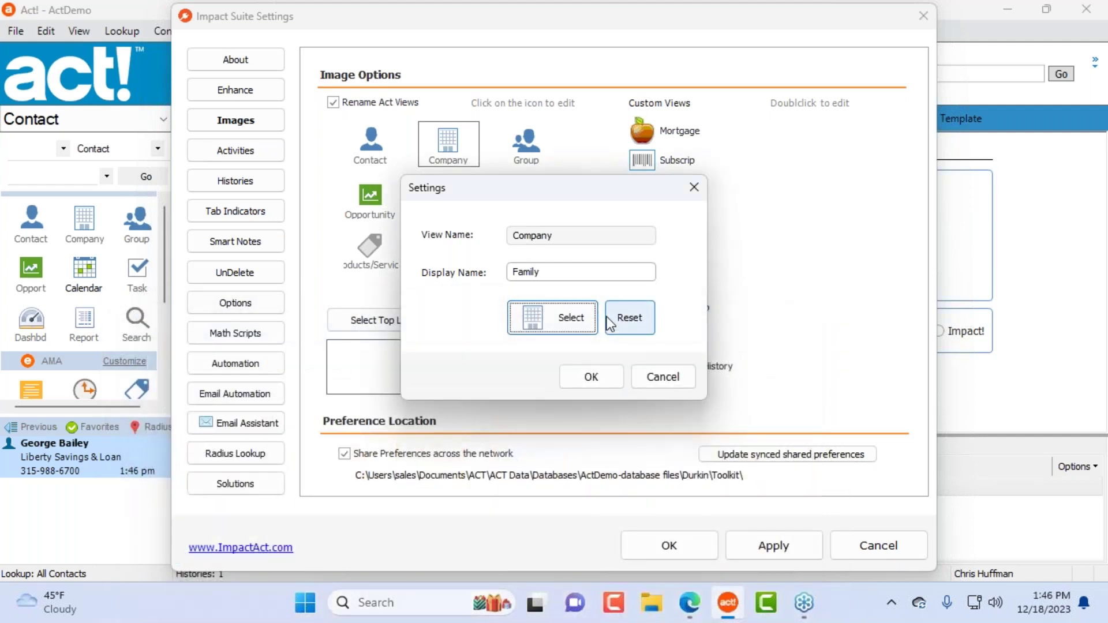
{"action": "left_click_drag", "start_coordinate": [590, 189], "coordinate": [537, 105]}
{"action": "left_click", "coordinate": [517, 234]}
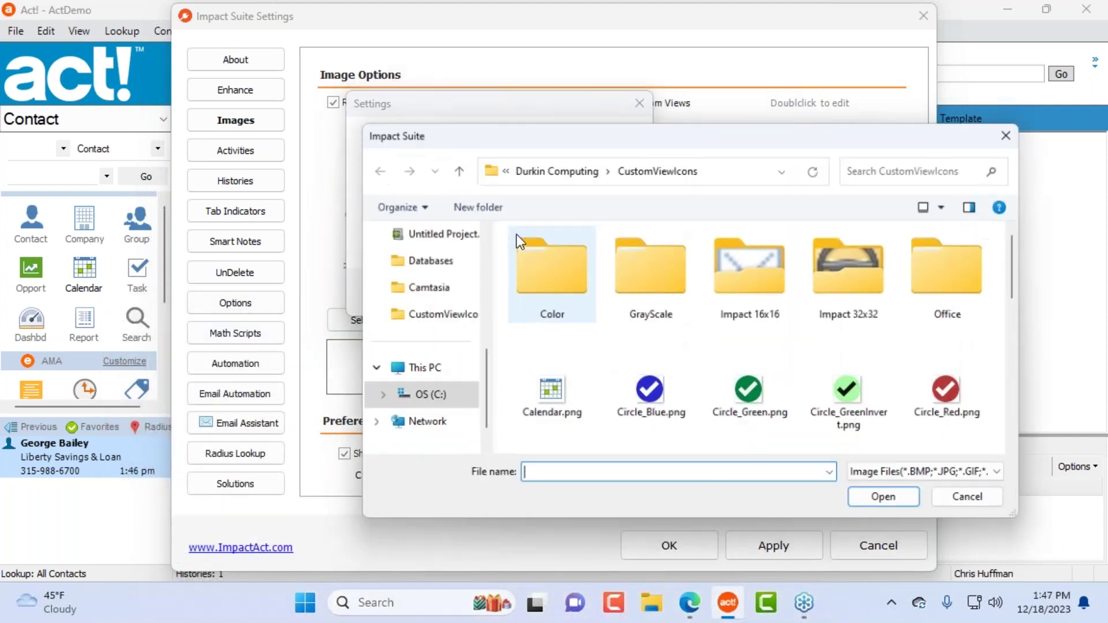
{"action": "left_click_drag", "start_coordinate": [712, 129], "coordinate": [469, 91]}
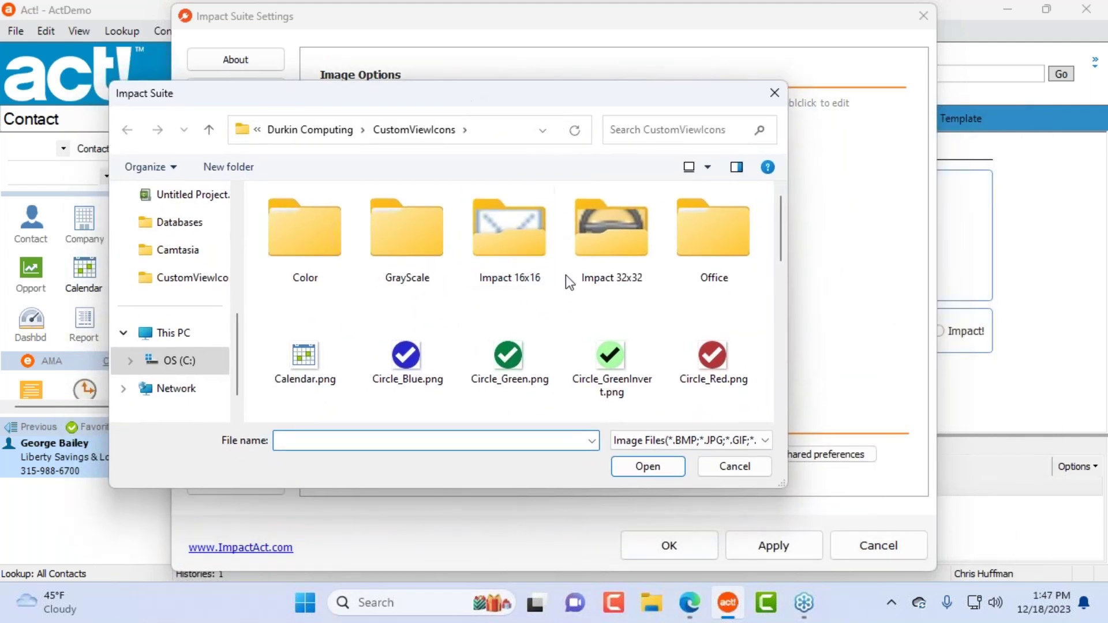
{"action": "scroll", "coordinate": [547, 277], "scroll_direction": "down", "scroll_amount": 5}
{"action": "scroll", "coordinate": [519, 358], "scroll_direction": "up", "scroll_amount": 5}
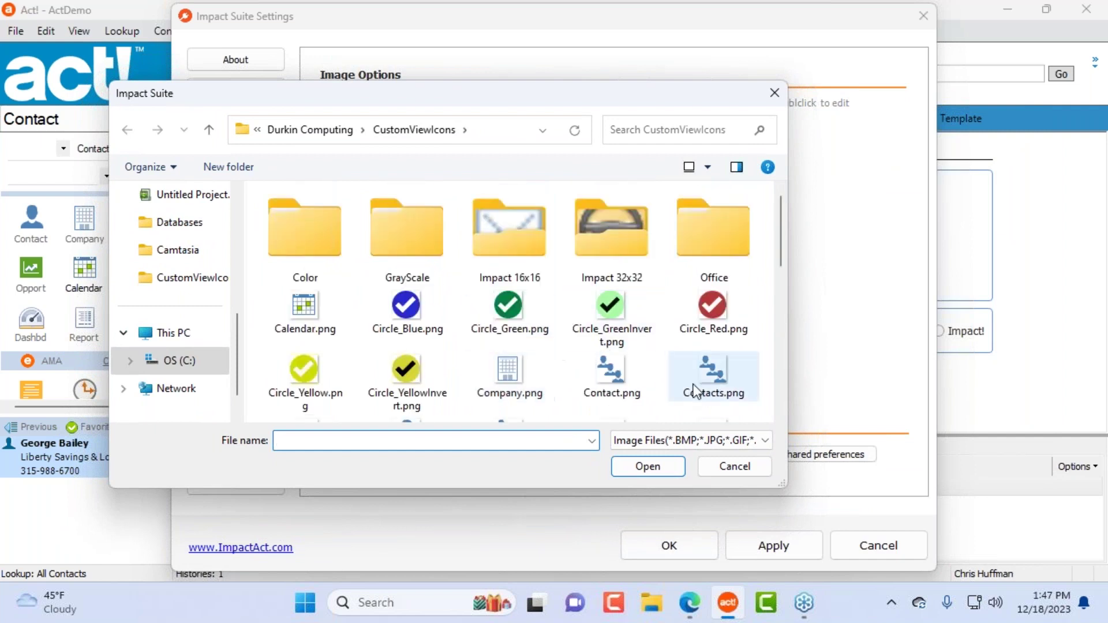
{"action": "left_click_drag", "start_coordinate": [782, 484], "coordinate": [802, 538]}
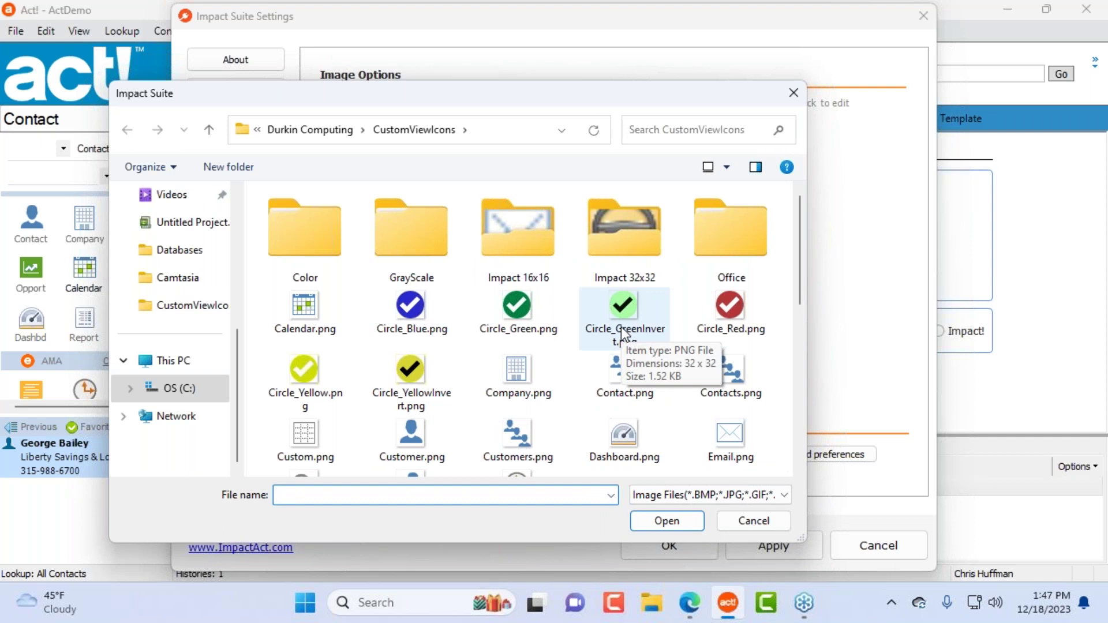
Step: Look through the Impact 16x16 and Impact 32x32 icon folders under CustomViewIcons
{"action": "double_click", "coordinate": [533, 238]}
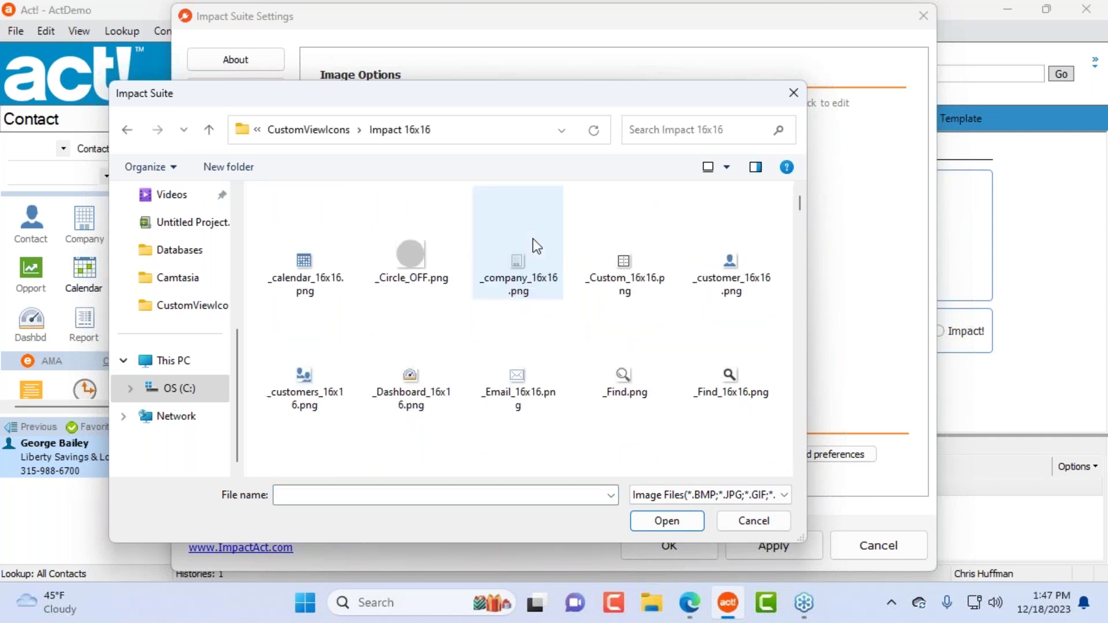
{"action": "left_click", "coordinate": [127, 134]}
{"action": "double_click", "coordinate": [632, 244]}
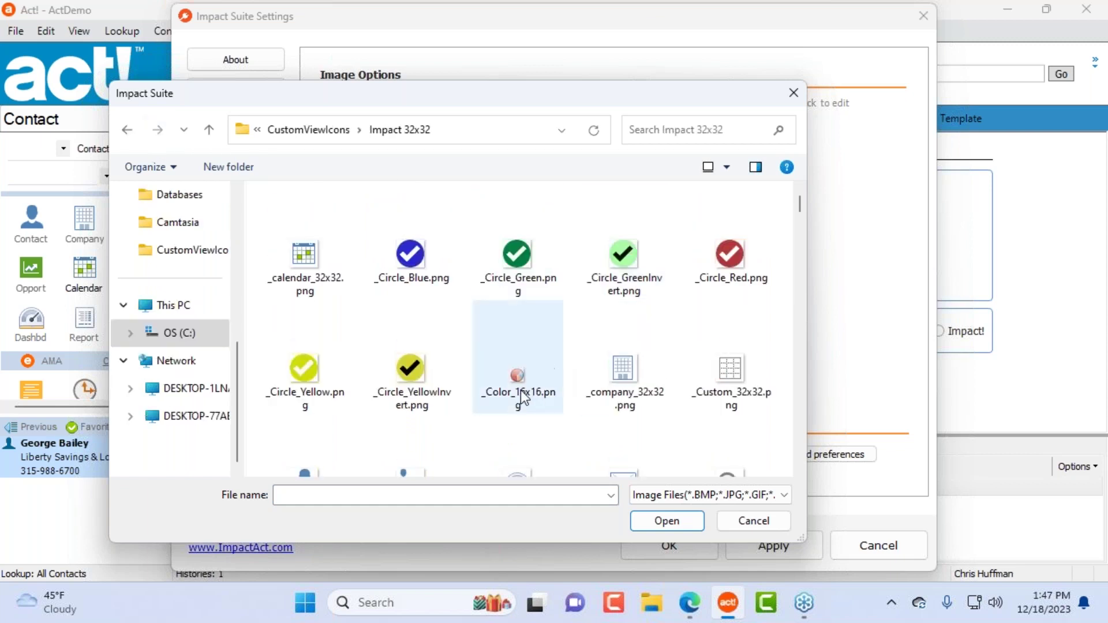
{"action": "scroll", "coordinate": [542, 384], "scroll_direction": "down", "scroll_amount": 5}
{"action": "scroll", "coordinate": [551, 380], "scroll_direction": "down", "scroll_amount": 3}
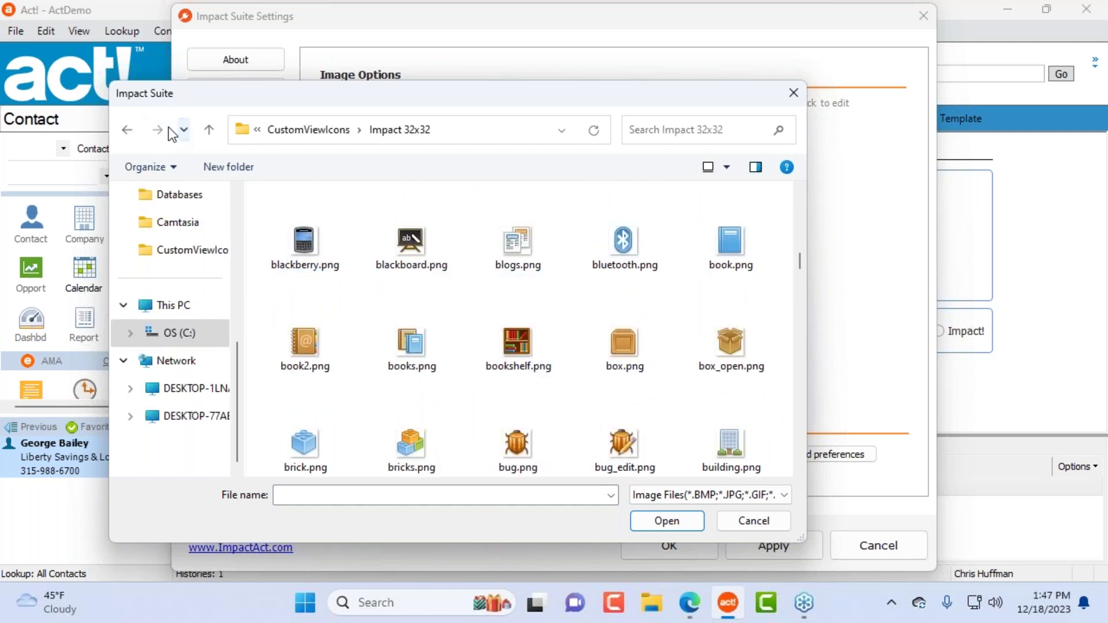
{"action": "left_click", "coordinate": [127, 129]}
Step: From Office > Support, load PackageProduct_32x32.png as the Family icon and accept the view settings
{"action": "double_click", "coordinate": [732, 238]}
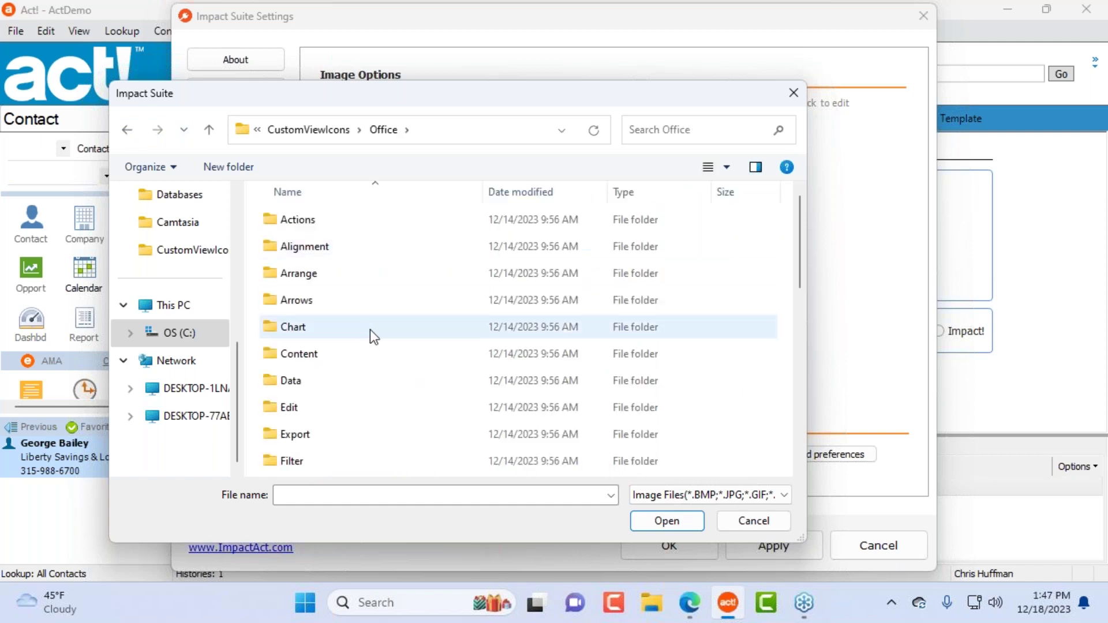
{"action": "scroll", "coordinate": [366, 330], "scroll_direction": "down", "scroll_amount": 2}
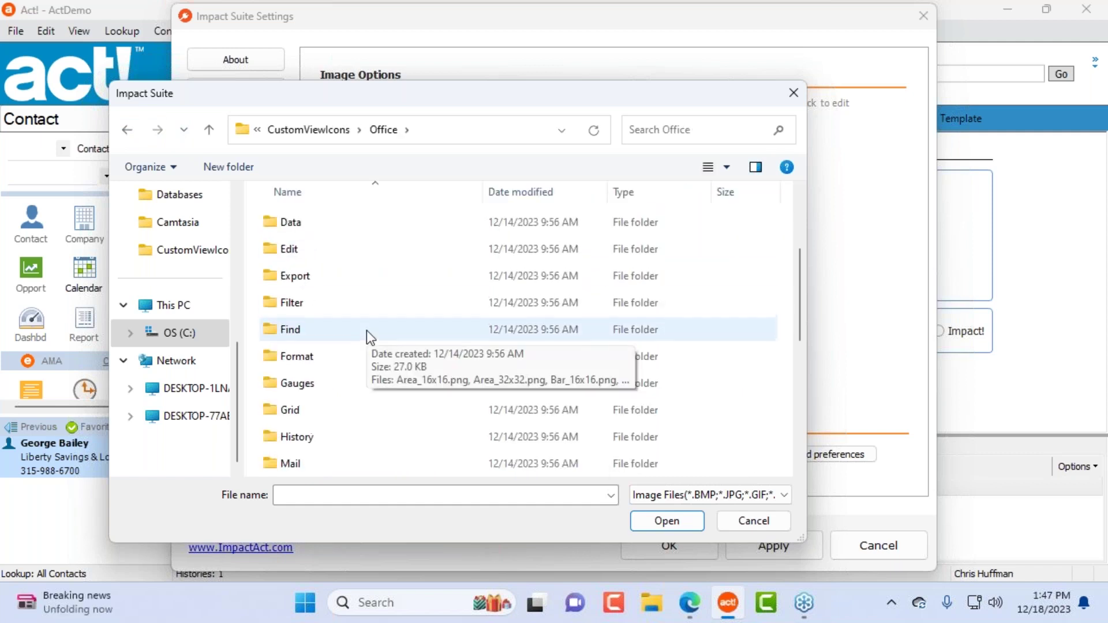
{"action": "scroll", "coordinate": [356, 375], "scroll_direction": "down", "scroll_amount": 4}
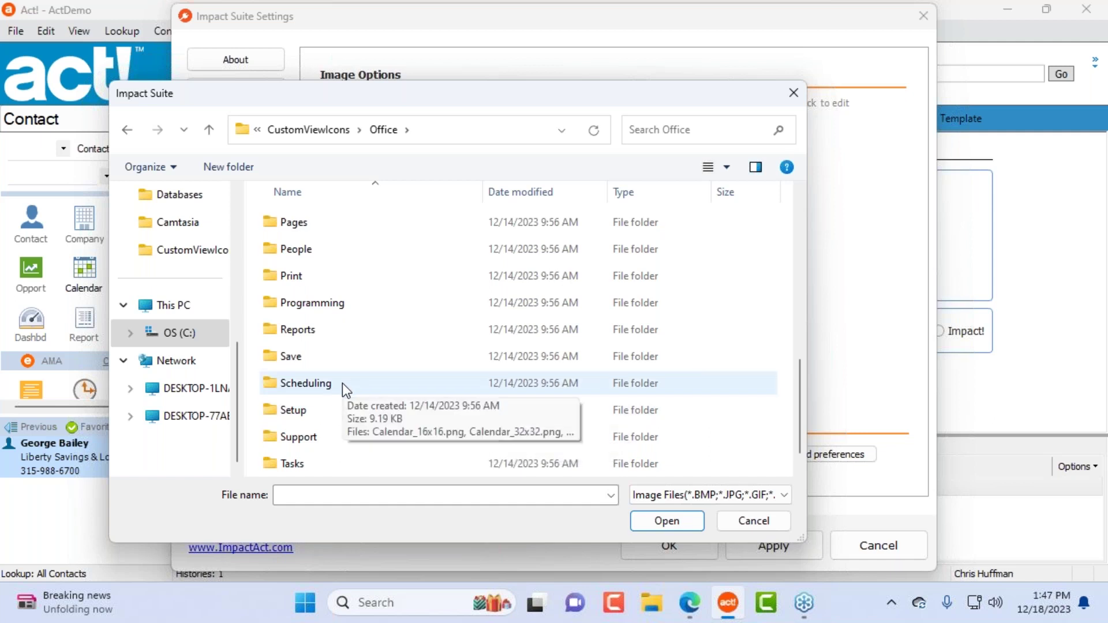
{"action": "scroll", "coordinate": [404, 373], "scroll_direction": "down", "scroll_amount": 1}
{"action": "double_click", "coordinate": [373, 414]}
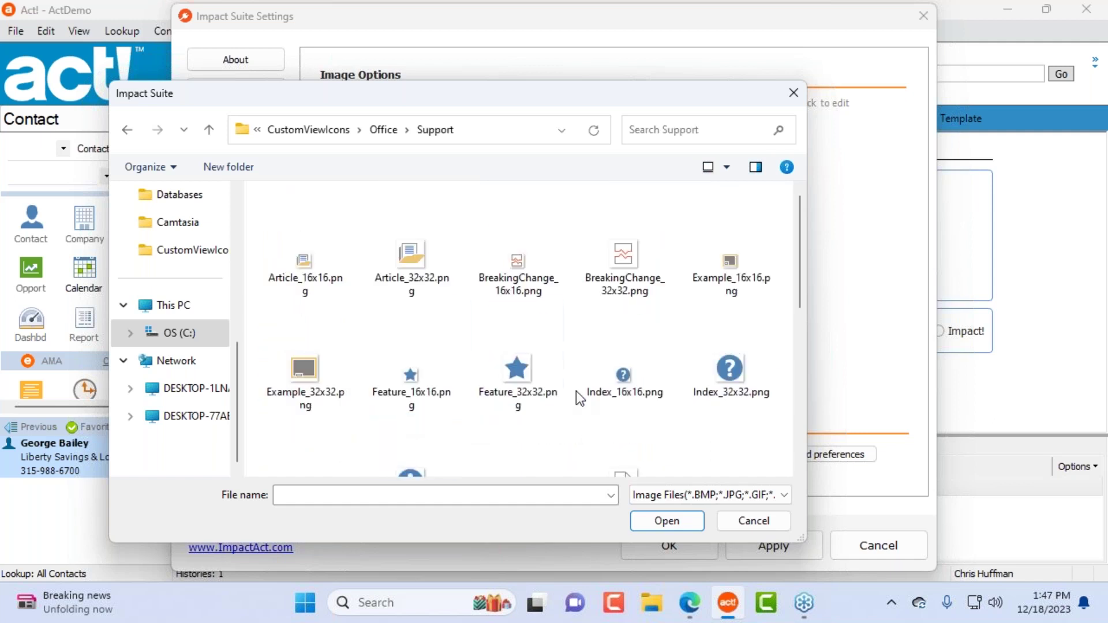
{"action": "scroll", "coordinate": [623, 411], "scroll_direction": "down", "scroll_amount": 4}
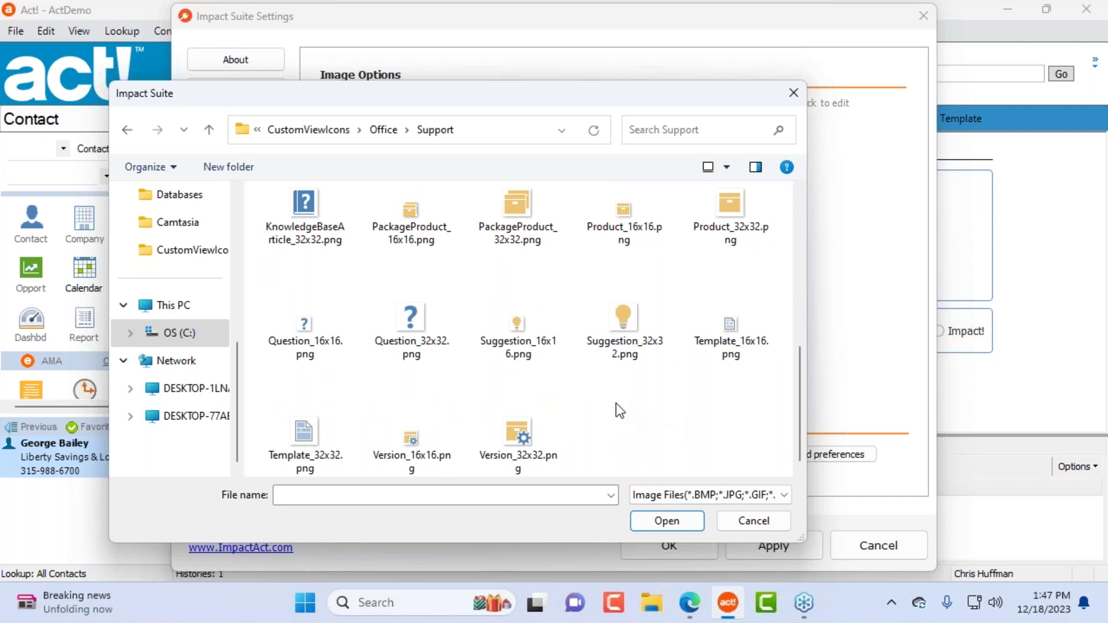
{"action": "scroll", "coordinate": [615, 403], "scroll_direction": "up", "scroll_amount": 4}
{"action": "scroll", "coordinate": [635, 393], "scroll_direction": "down", "scroll_amount": 3}
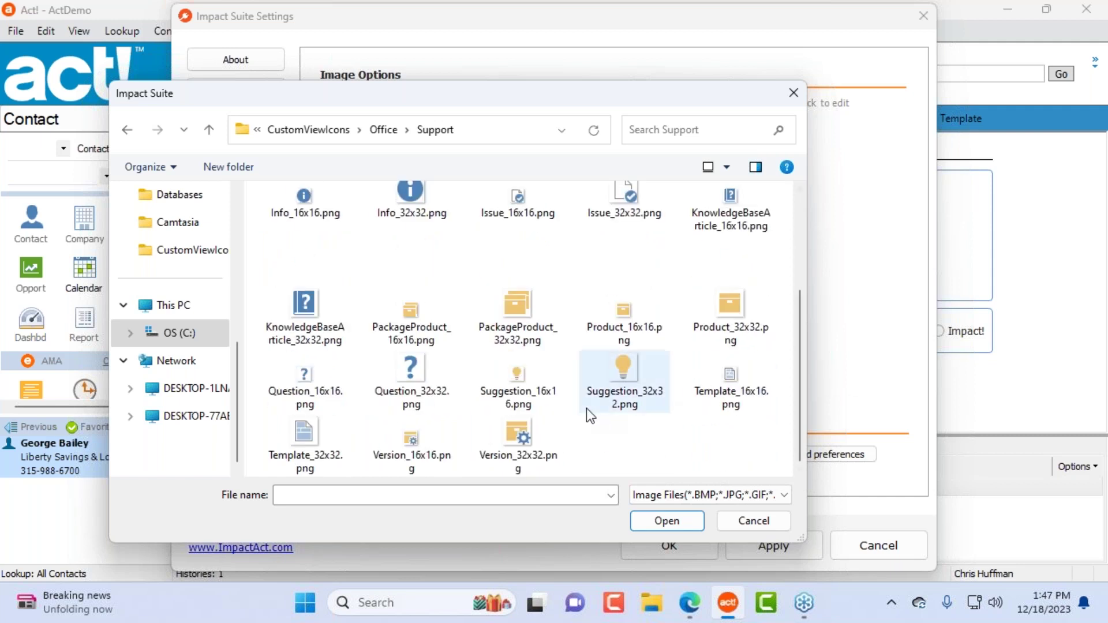
{"action": "left_click", "coordinate": [524, 306]}
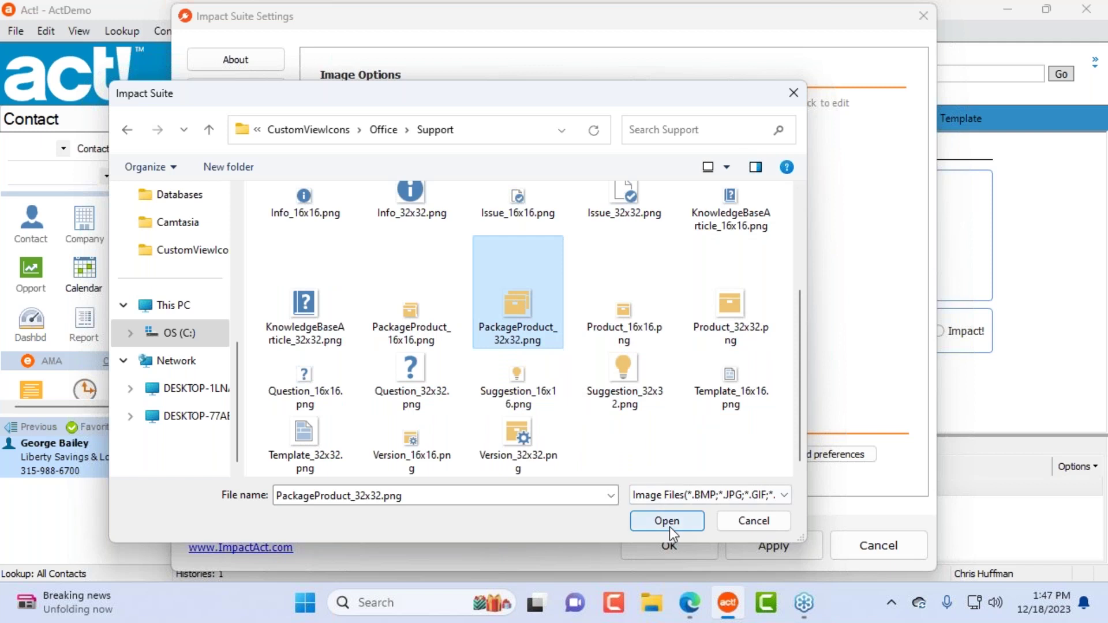
{"action": "left_click", "coordinate": [670, 526]}
{"action": "left_click", "coordinate": [532, 286]}
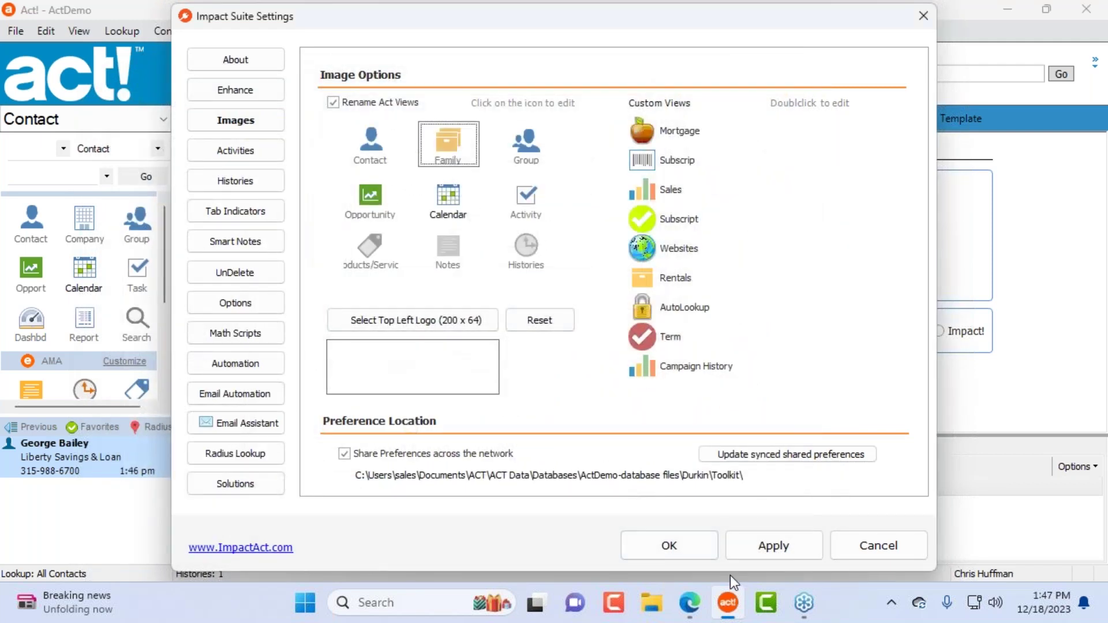
Step: Save the image settings, check the Family view and its menu, then return to the contact record
{"action": "left_click", "coordinate": [669, 545]}
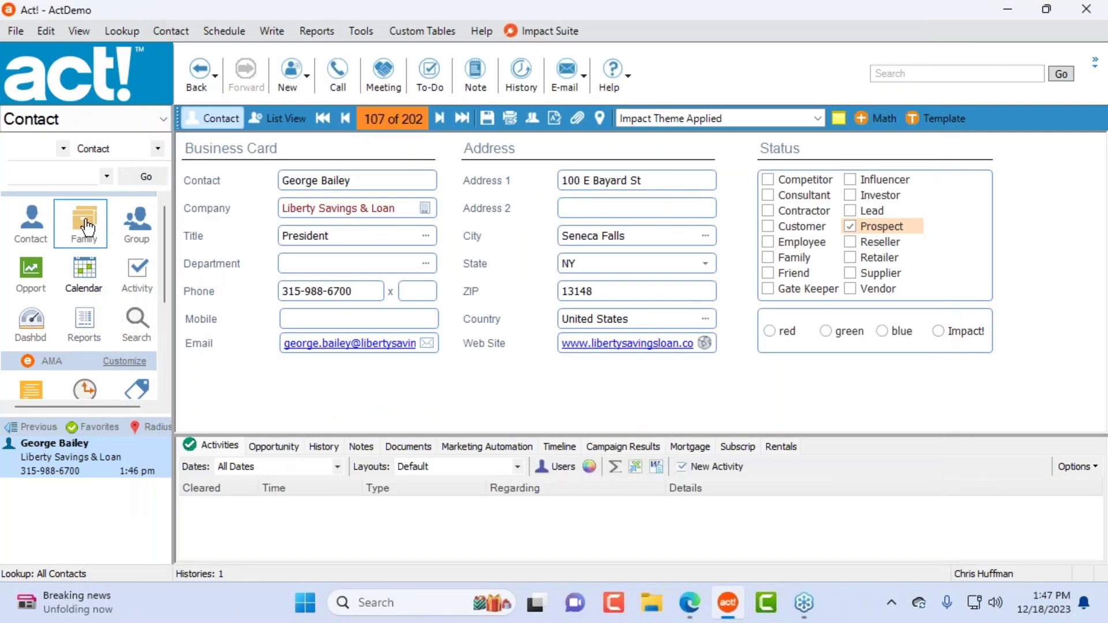
{"action": "left_click", "coordinate": [84, 222]}
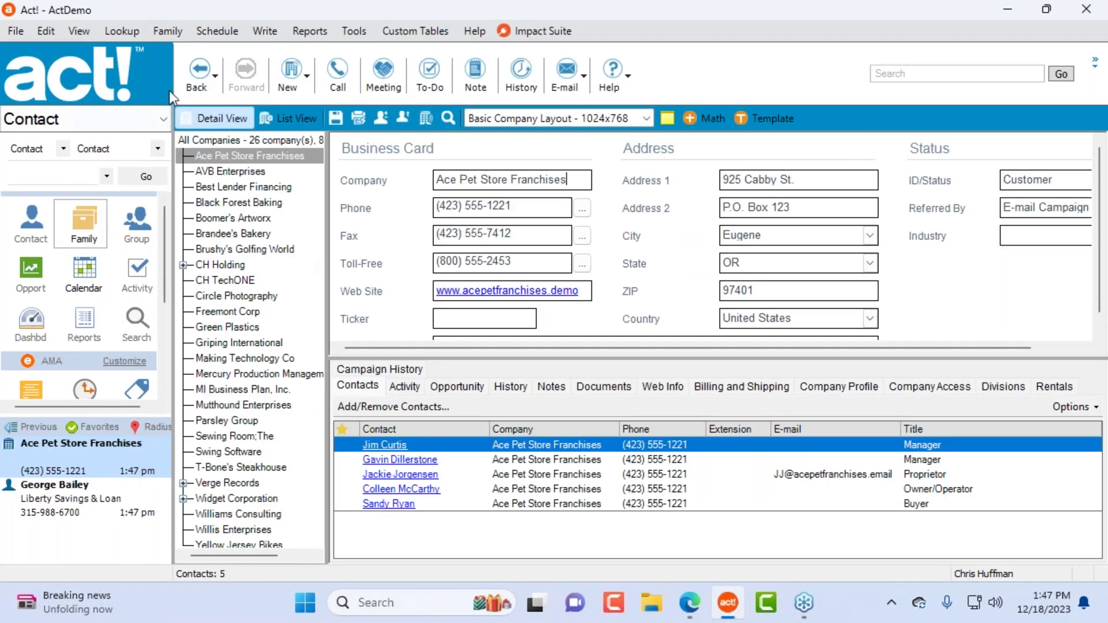
{"action": "left_click", "coordinate": [172, 35]}
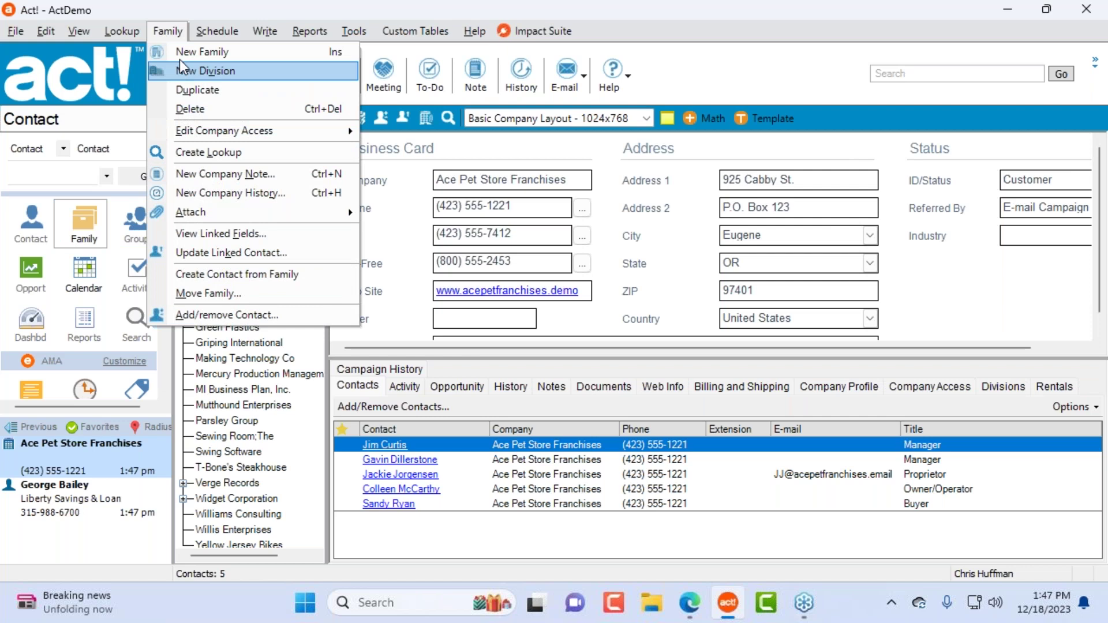
{"action": "key", "text": "Right"}
{"action": "left_click", "coordinate": [787, 27]}
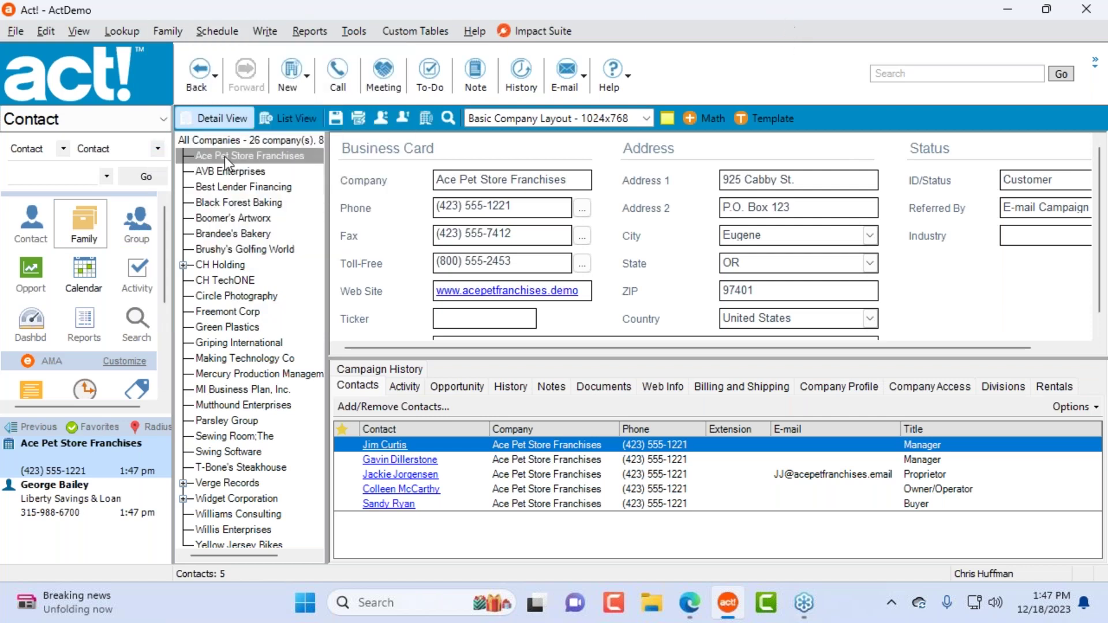
{"action": "left_click", "coordinate": [30, 231]}
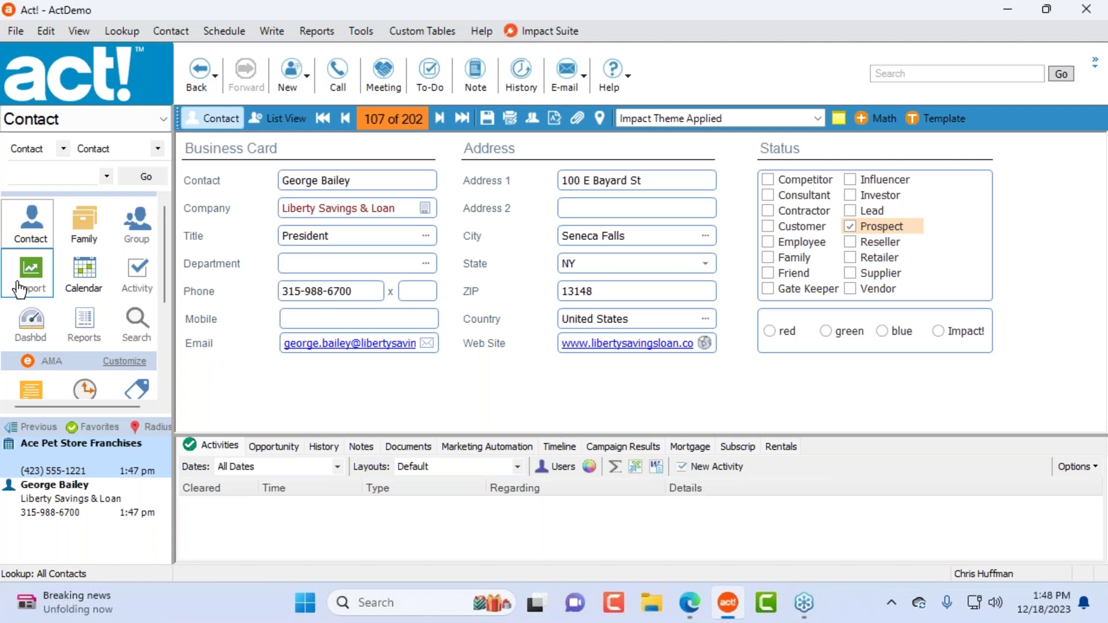
Step: Reopen Impact Suite Settings on the Images page, reposition it, and start selecting the 200 x 64 top-left logo
{"action": "left_click", "coordinate": [562, 30]}
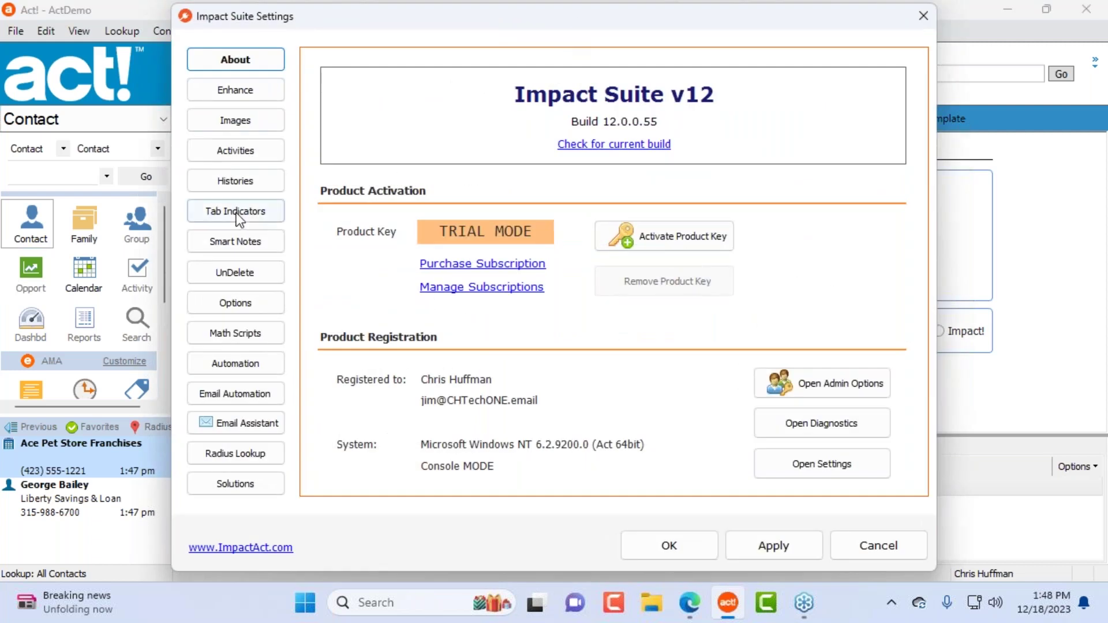
{"action": "left_click", "coordinate": [248, 119]}
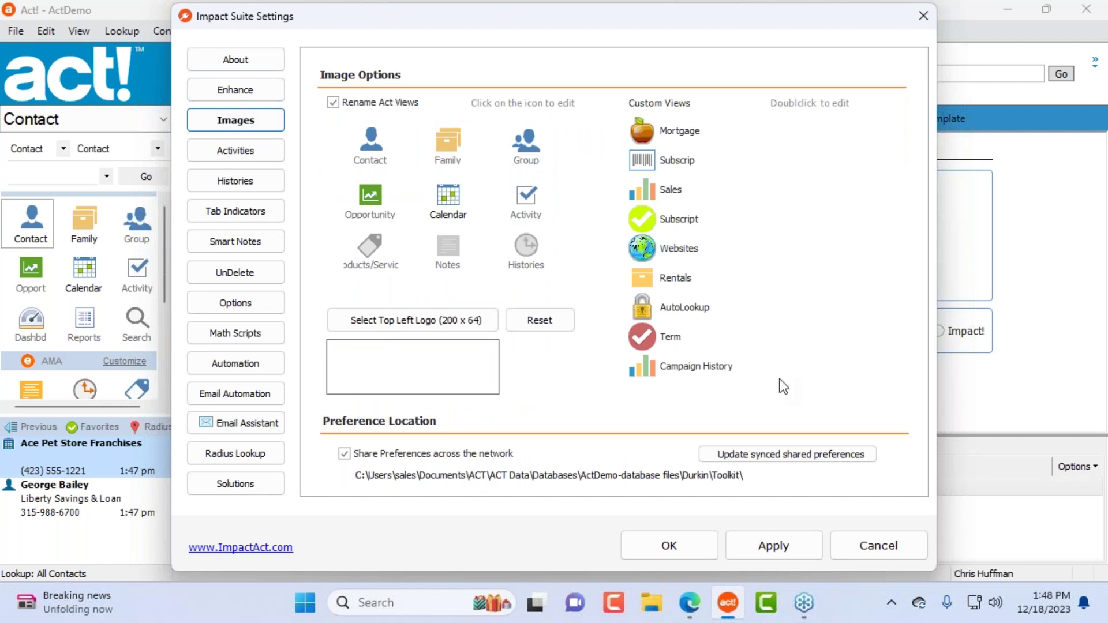
{"action": "left_click_drag", "start_coordinate": [440, 19], "coordinate": [505, 19]}
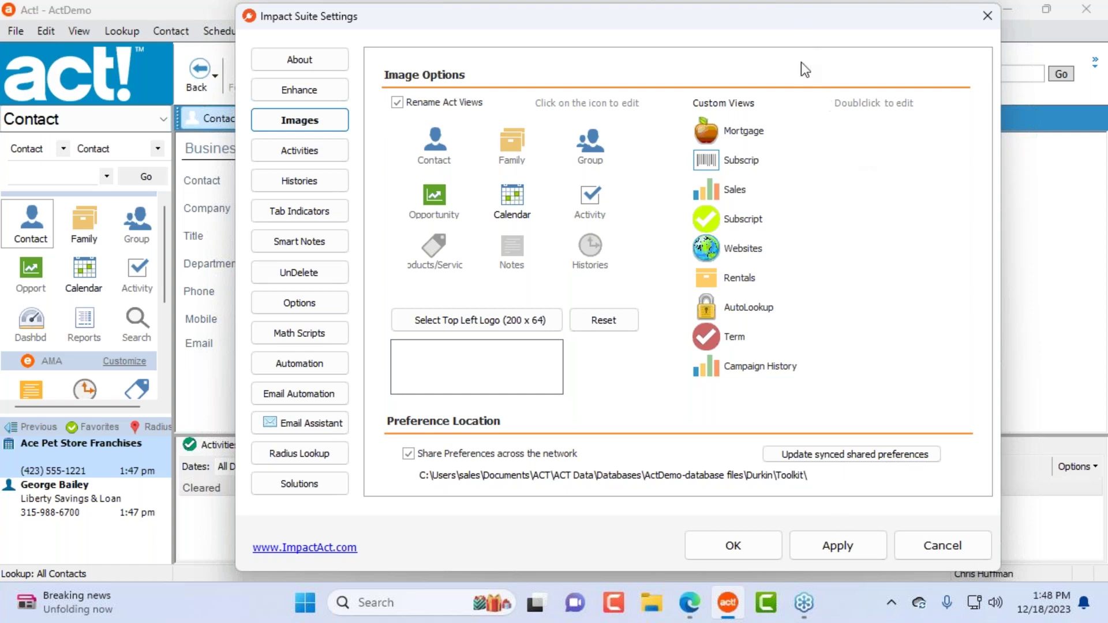
{"action": "left_click_drag", "start_coordinate": [798, 13], "coordinate": [698, 341]}
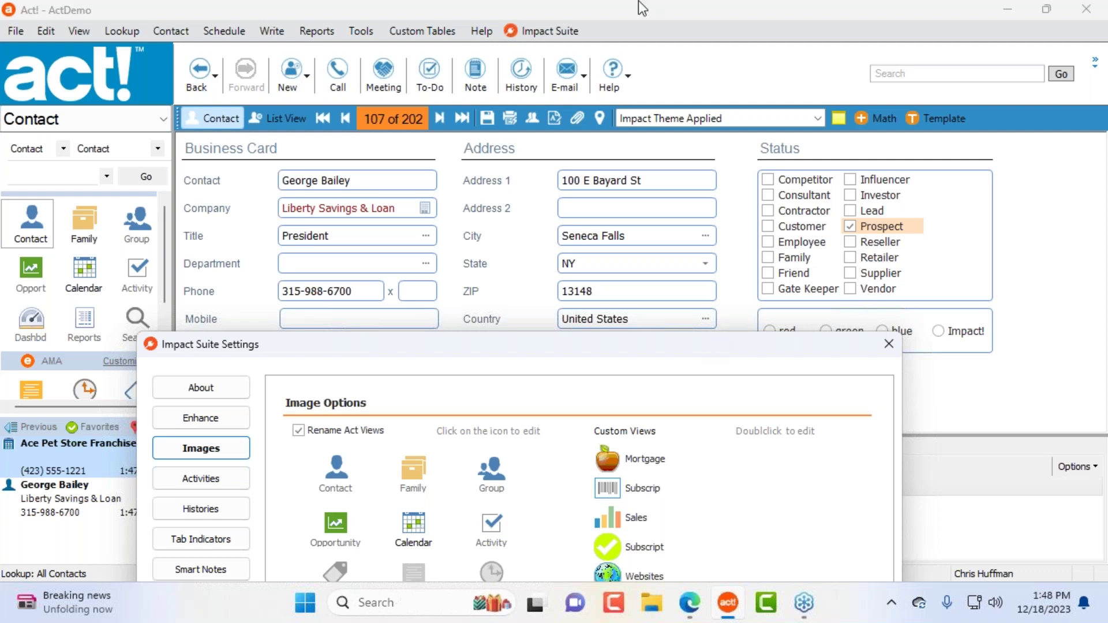
{"action": "left_click_drag", "start_coordinate": [589, 350], "coordinate": [679, 64]}
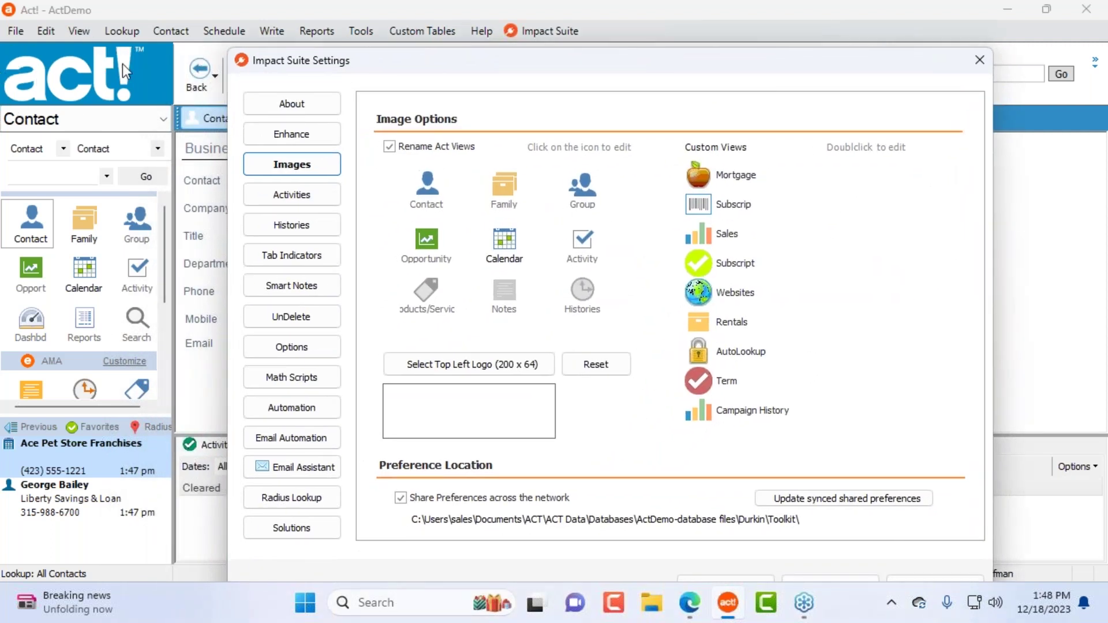
{"action": "left_click", "coordinate": [542, 366]}
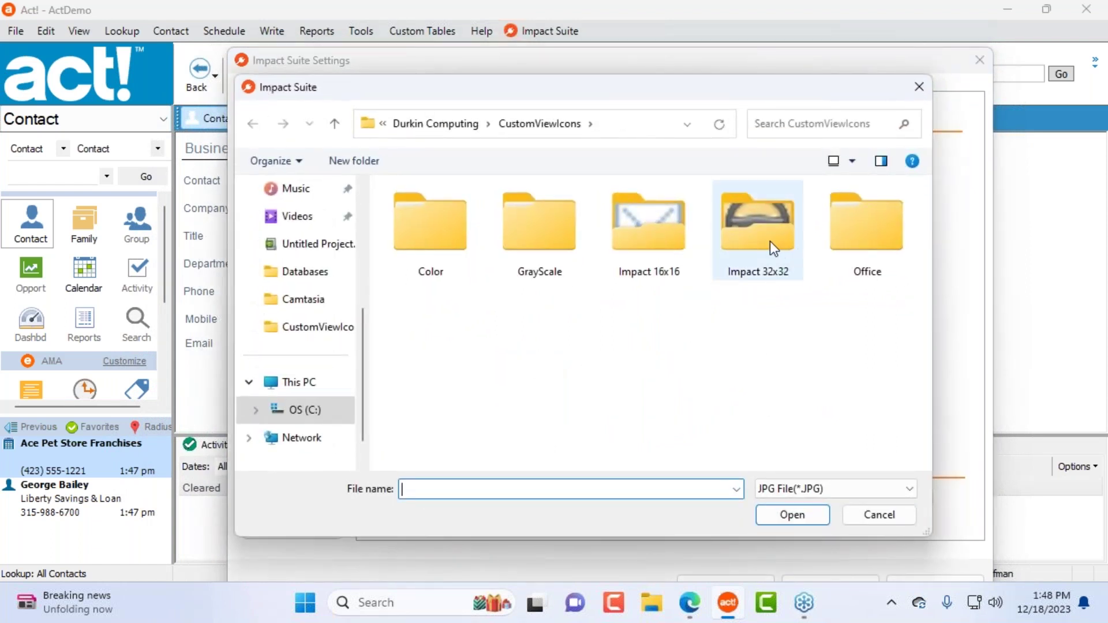
Step: Look for a logo image in Impact 32x32, then in the Pictures Camera Roll and Screenshots folders
{"action": "double_click", "coordinate": [770, 240]}
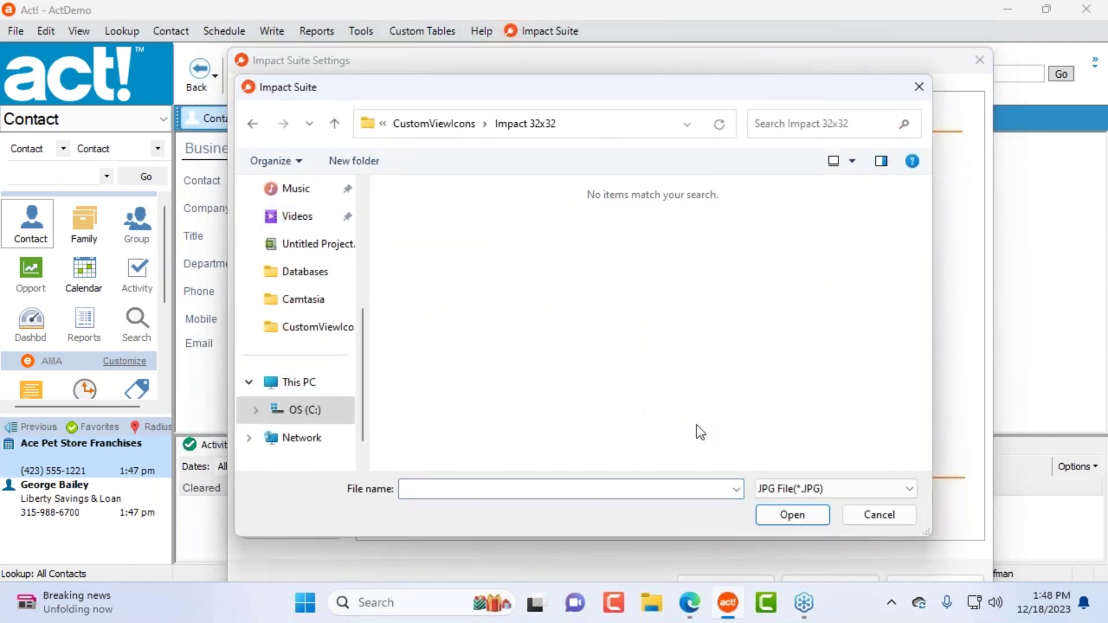
{"action": "left_click_drag", "start_coordinate": [705, 88], "coordinate": [643, 59]}
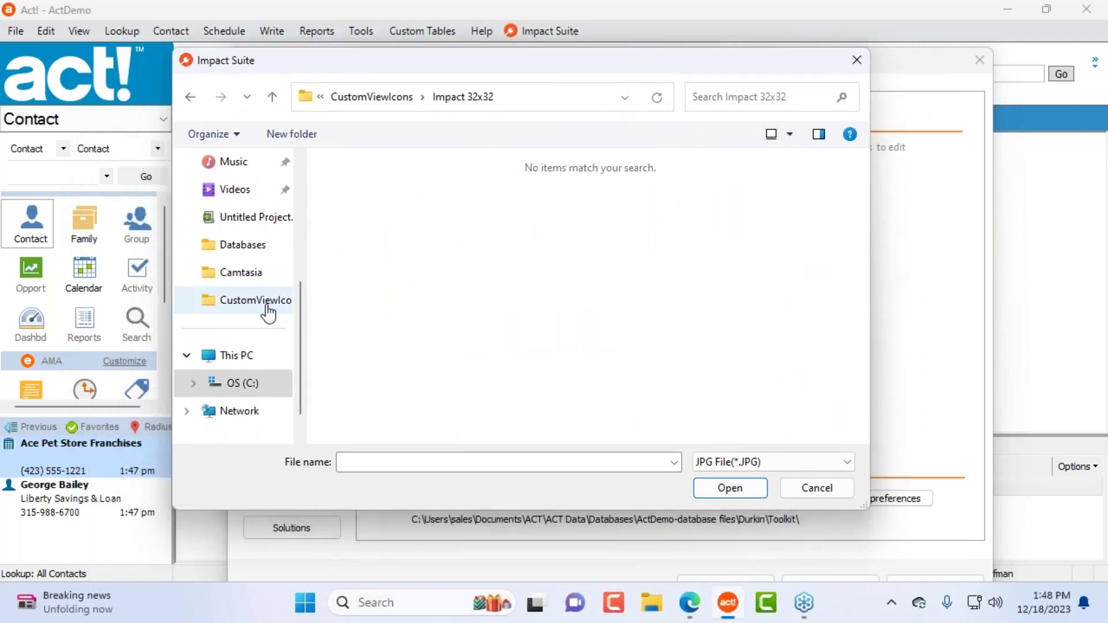
{"action": "left_click", "coordinate": [253, 360]}
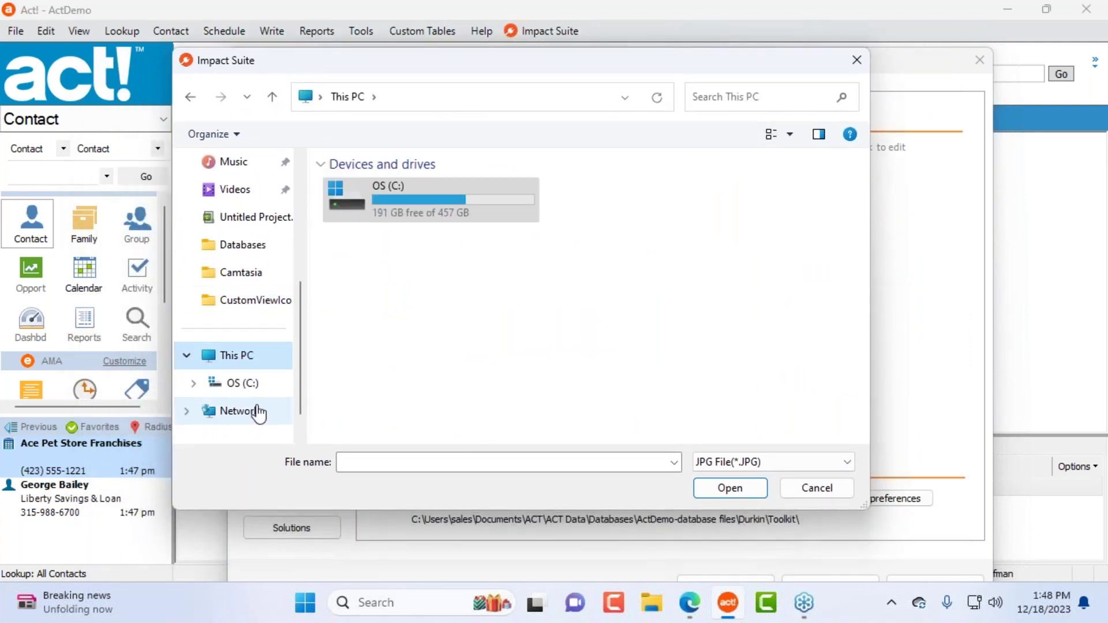
{"action": "scroll", "coordinate": [237, 225], "scroll_direction": "up", "scroll_amount": 3}
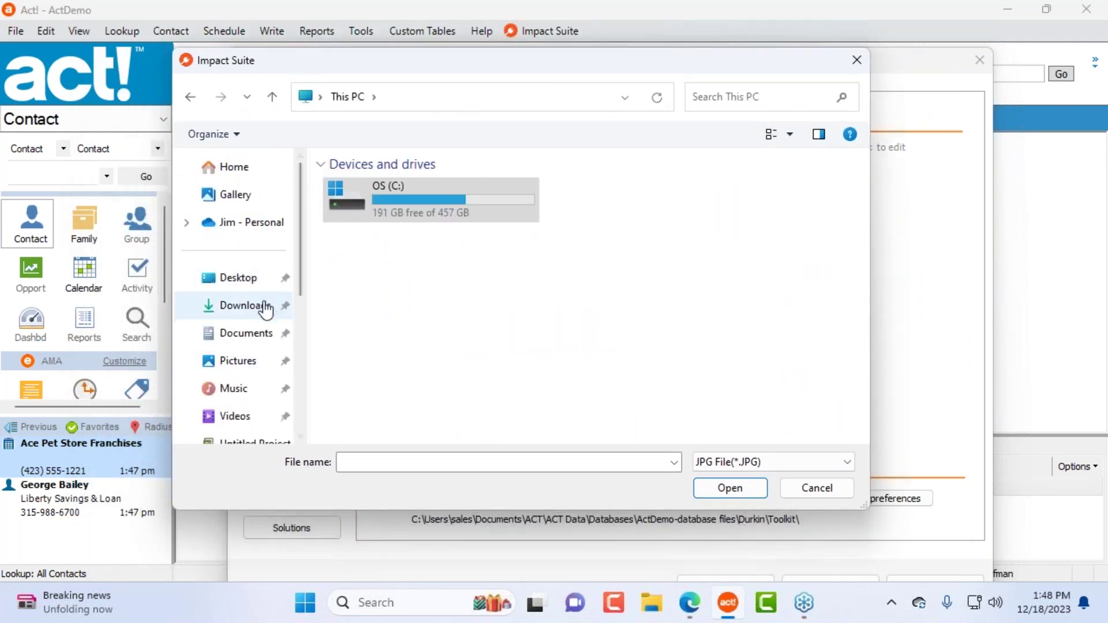
{"action": "left_click", "coordinate": [253, 362]}
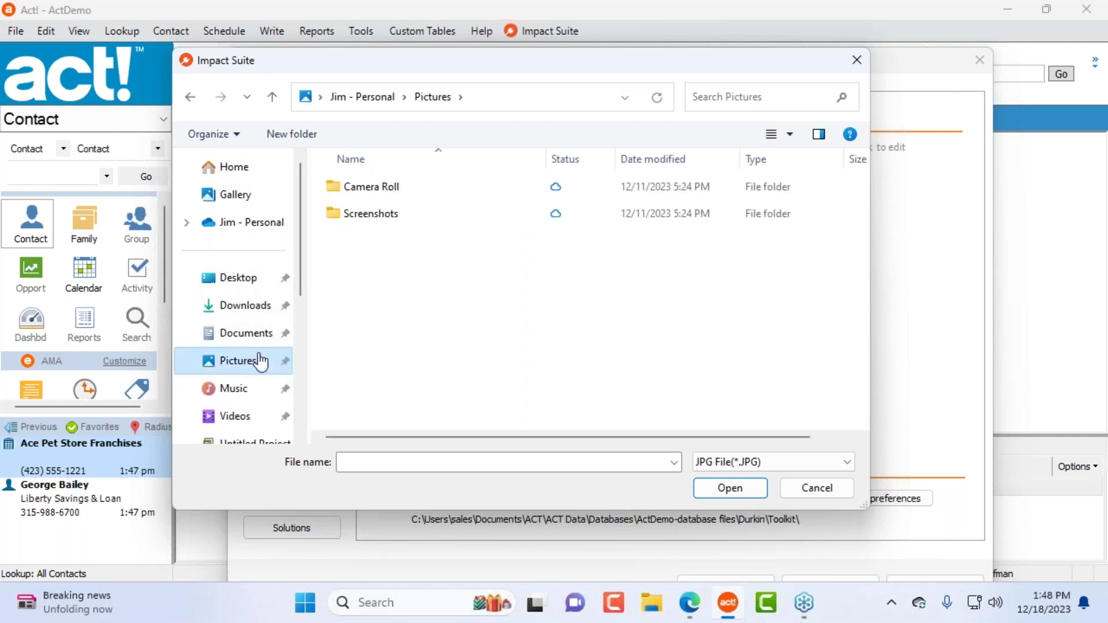
{"action": "double_click", "coordinate": [402, 186]}
{"action": "left_click", "coordinate": [433, 97]}
{"action": "double_click", "coordinate": [364, 213]}
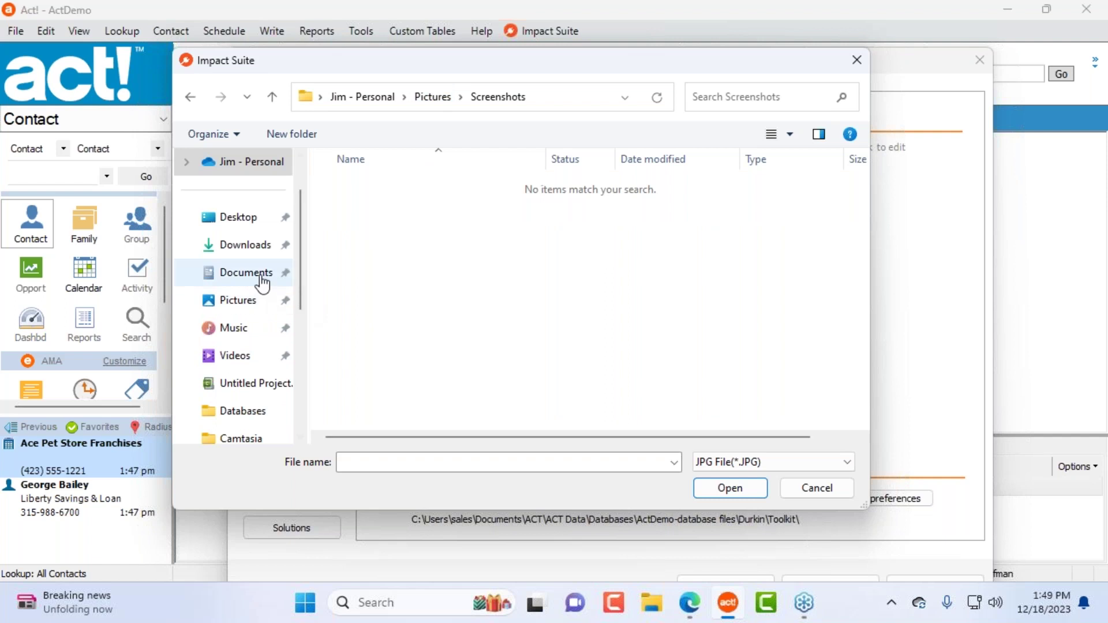
Step: Check Downloads, VFP9, Desktop, Music and Videos, then cancel the picker without choosing an image
{"action": "left_click", "coordinate": [256, 253]}
{"action": "double_click", "coordinate": [353, 211]}
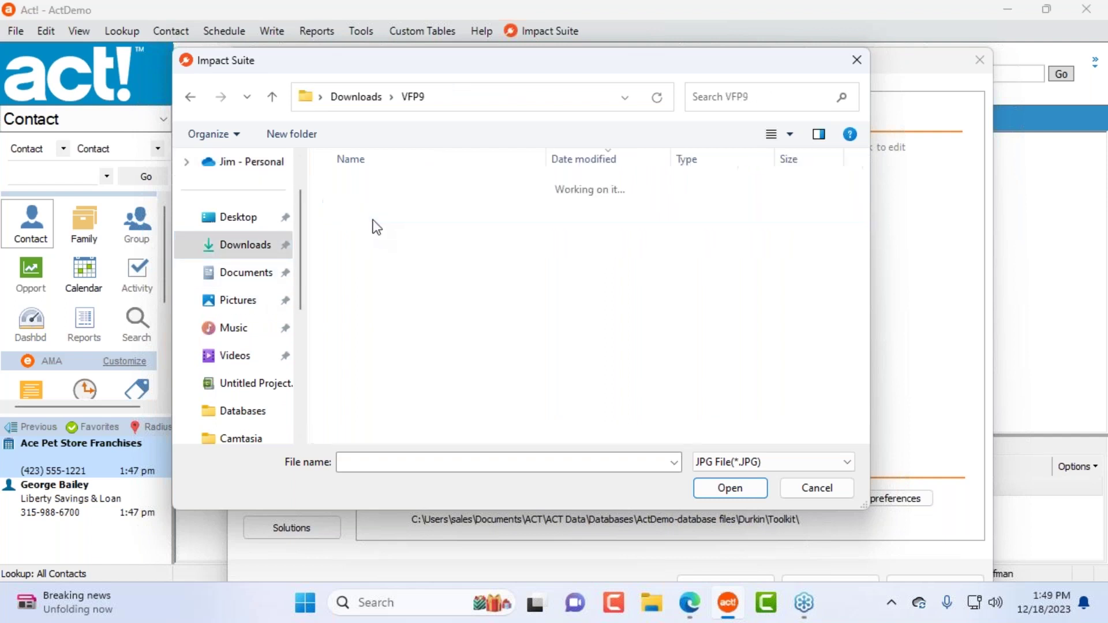
{"action": "left_click", "coordinate": [263, 223]}
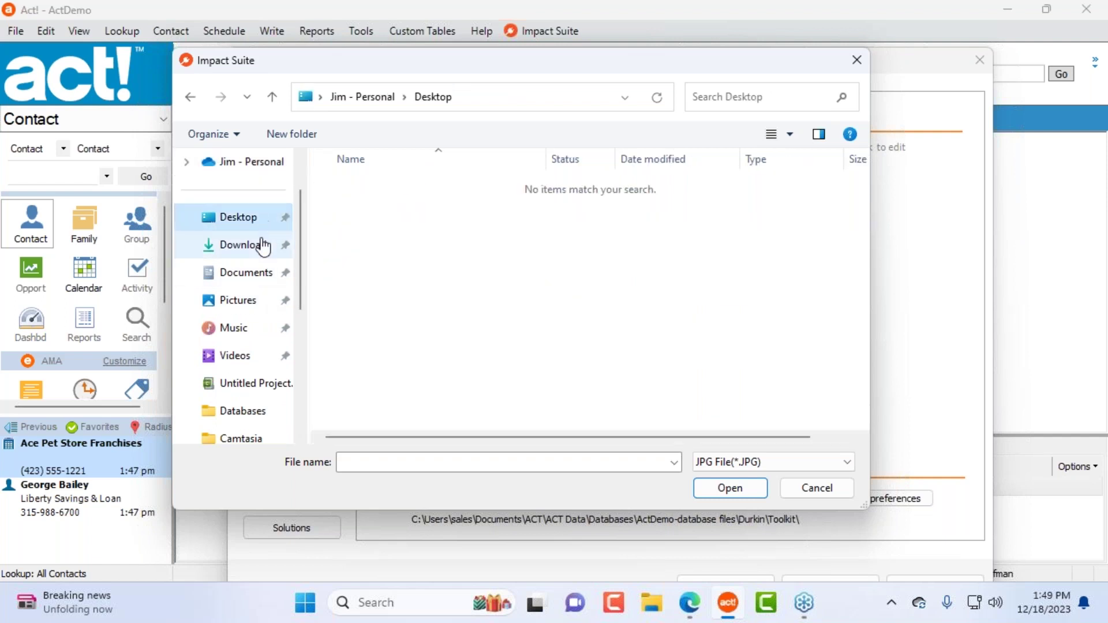
{"action": "left_click", "coordinate": [257, 306]}
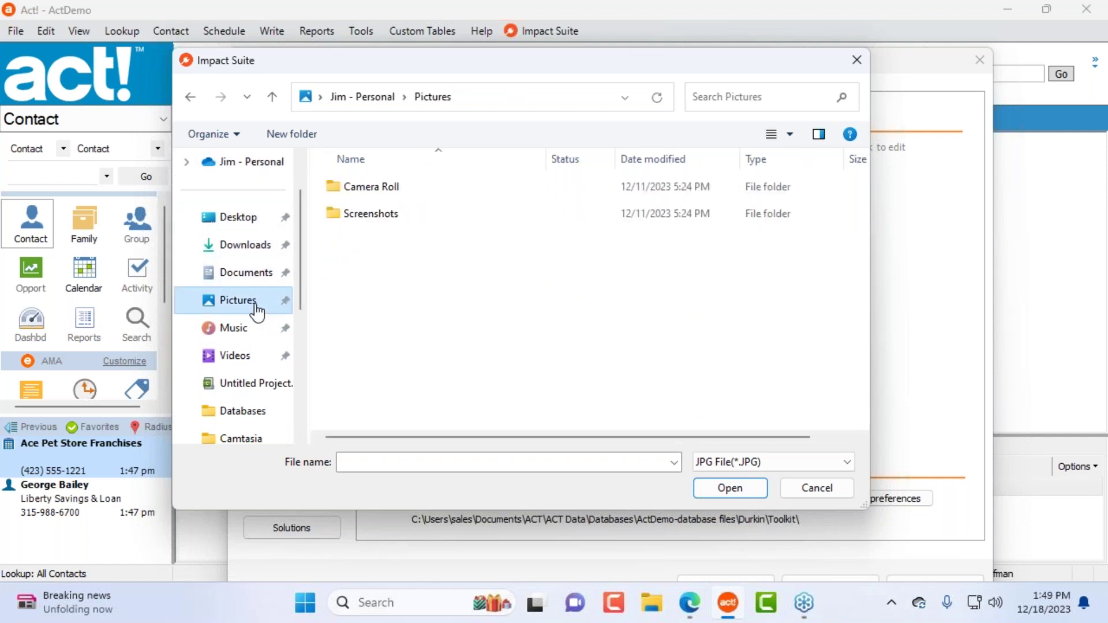
{"action": "left_click", "coordinate": [248, 335]}
{"action": "left_click", "coordinate": [254, 361]}
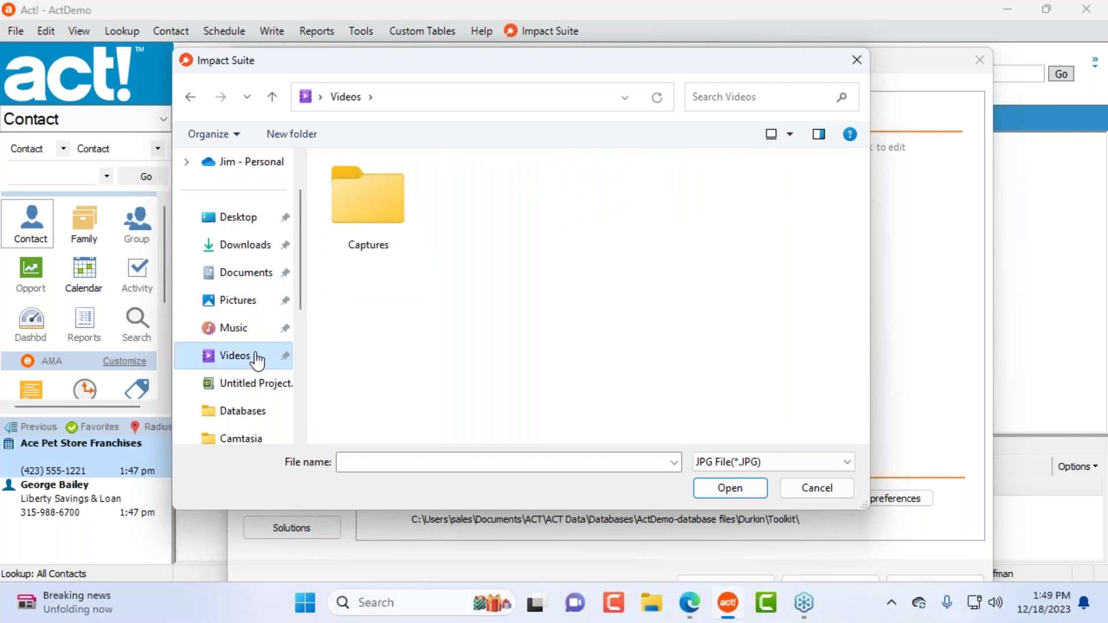
{"action": "left_click", "coordinate": [815, 488]}
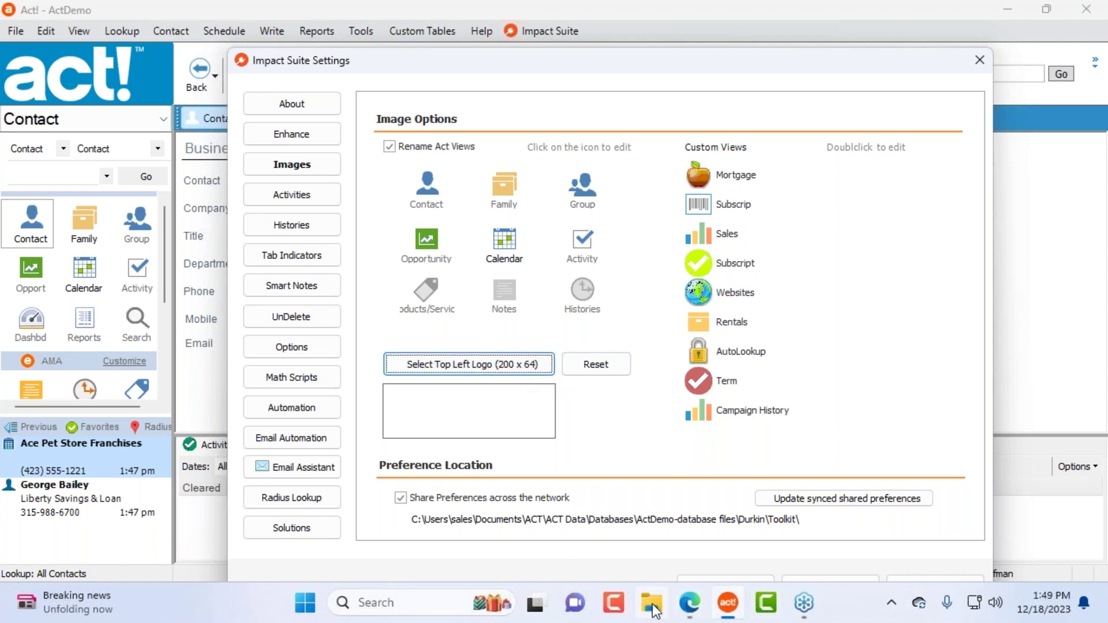
Step: Save the impactact logo from the Edge page to Downloads as Impact_Addons_topv12 (1).png and return to Act!
{"action": "left_click", "coordinate": [690, 603]}
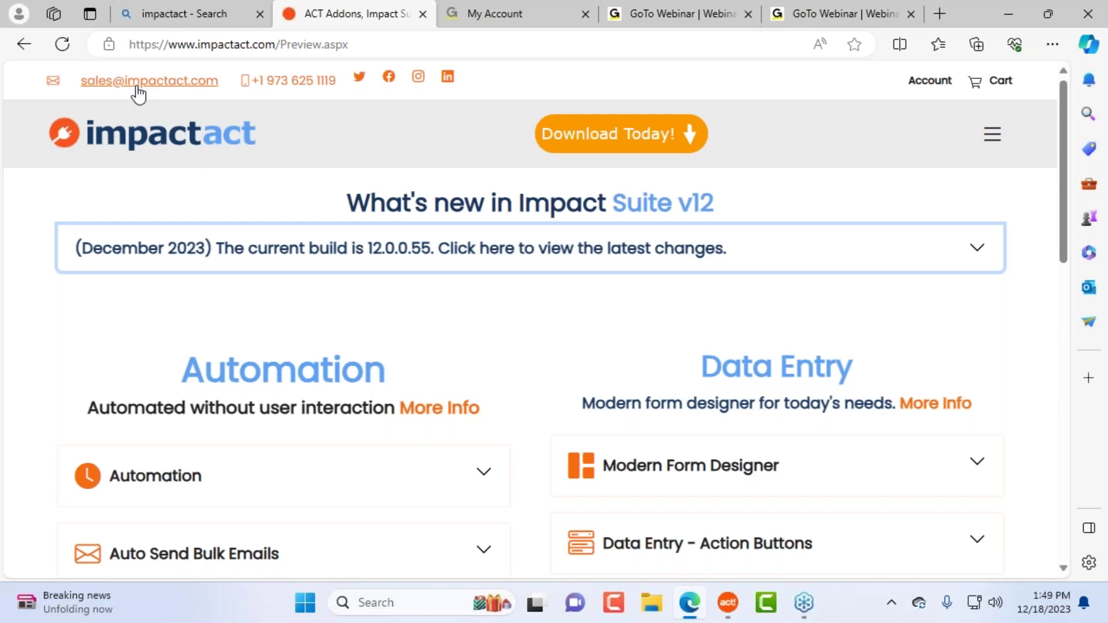
{"action": "right_click", "coordinate": [164, 148]}
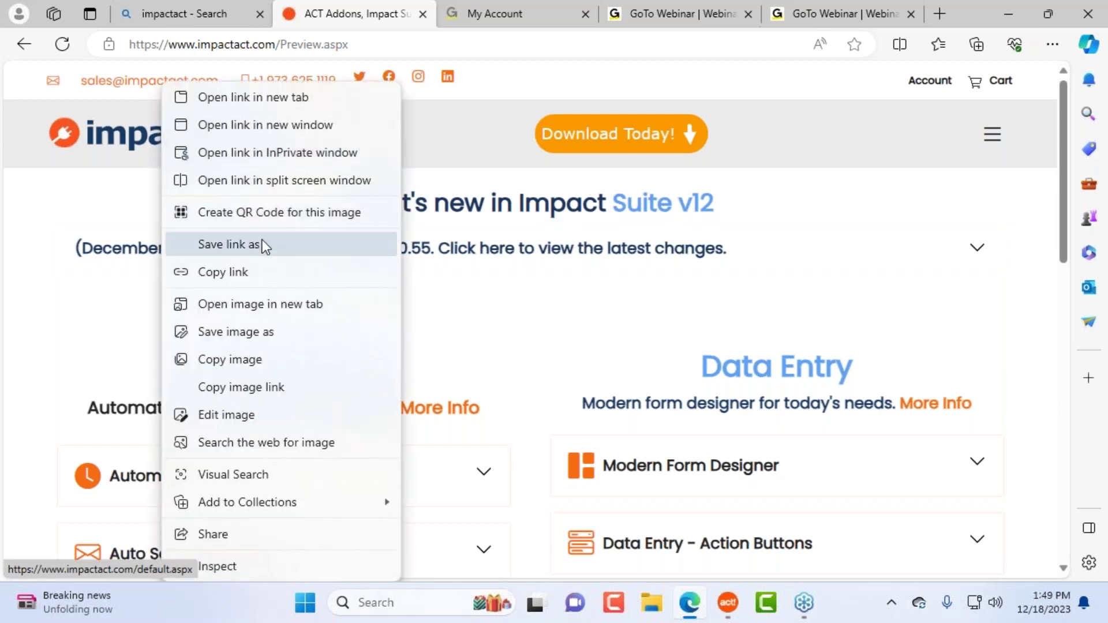
{"action": "left_click", "coordinate": [277, 333]}
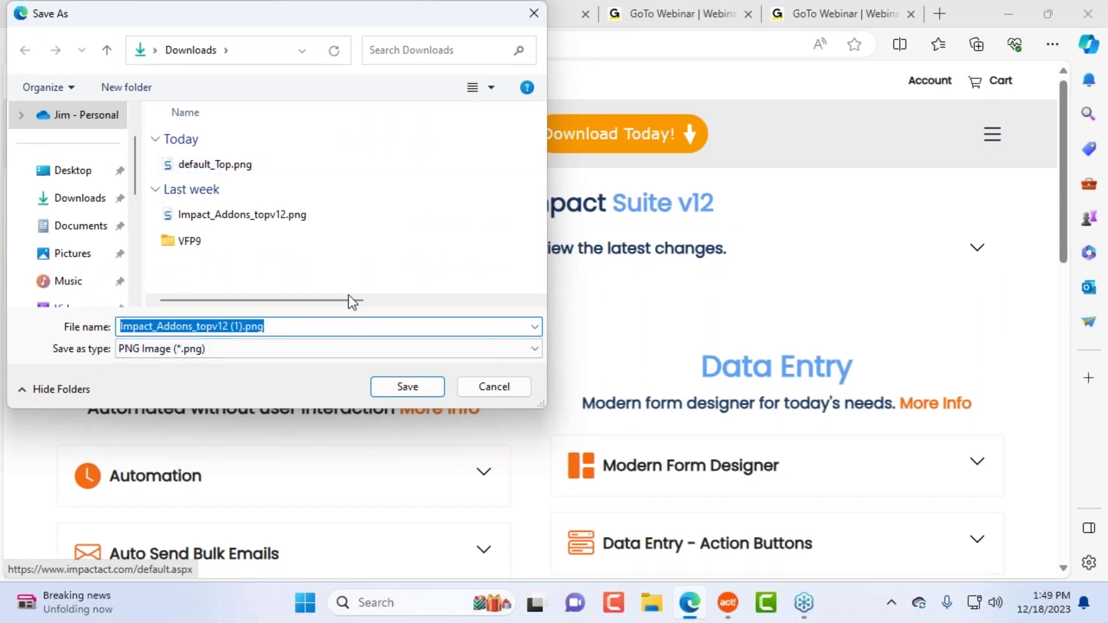
{"action": "left_click", "coordinate": [423, 388]}
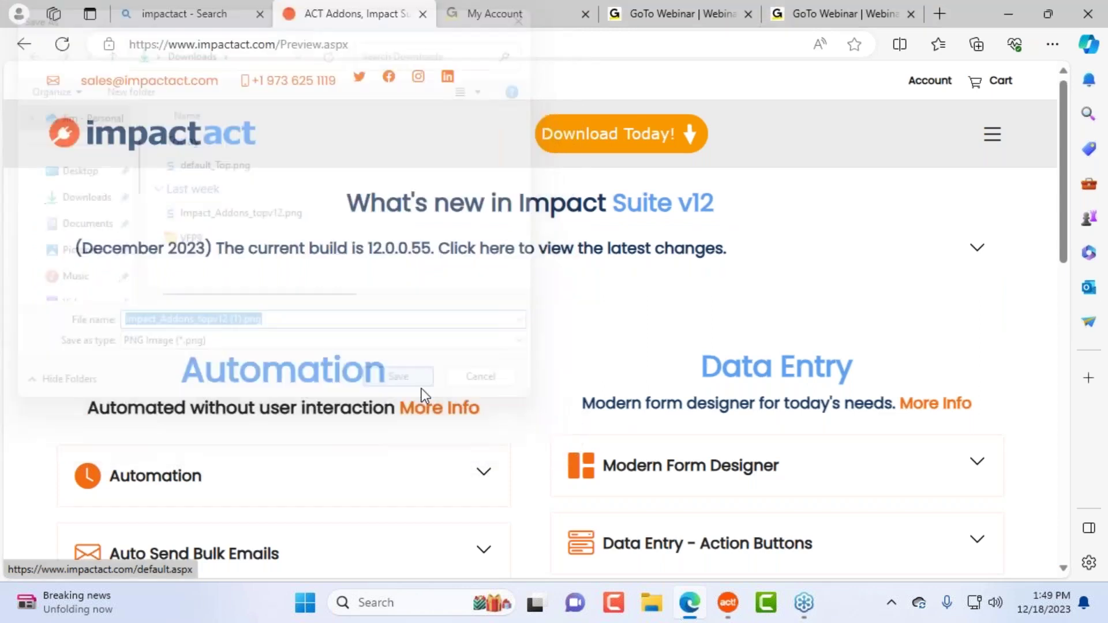
{"action": "left_click", "coordinate": [1007, 15]}
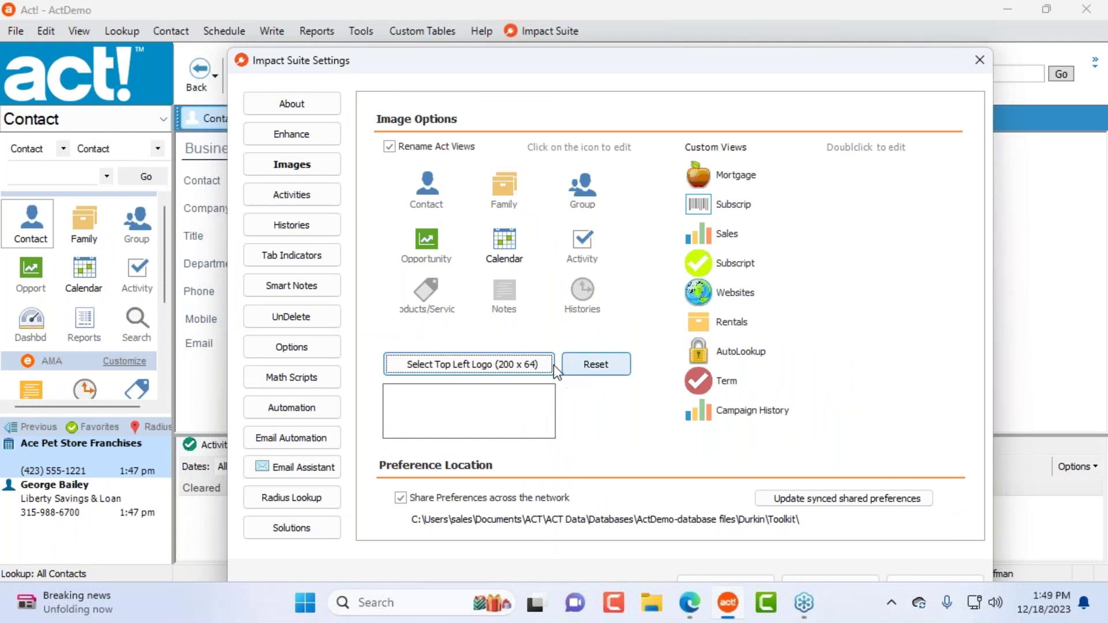
Step: Point the top-left logo picker at Downloads and confirm it accepts only JPG files
{"action": "left_click", "coordinate": [524, 365]}
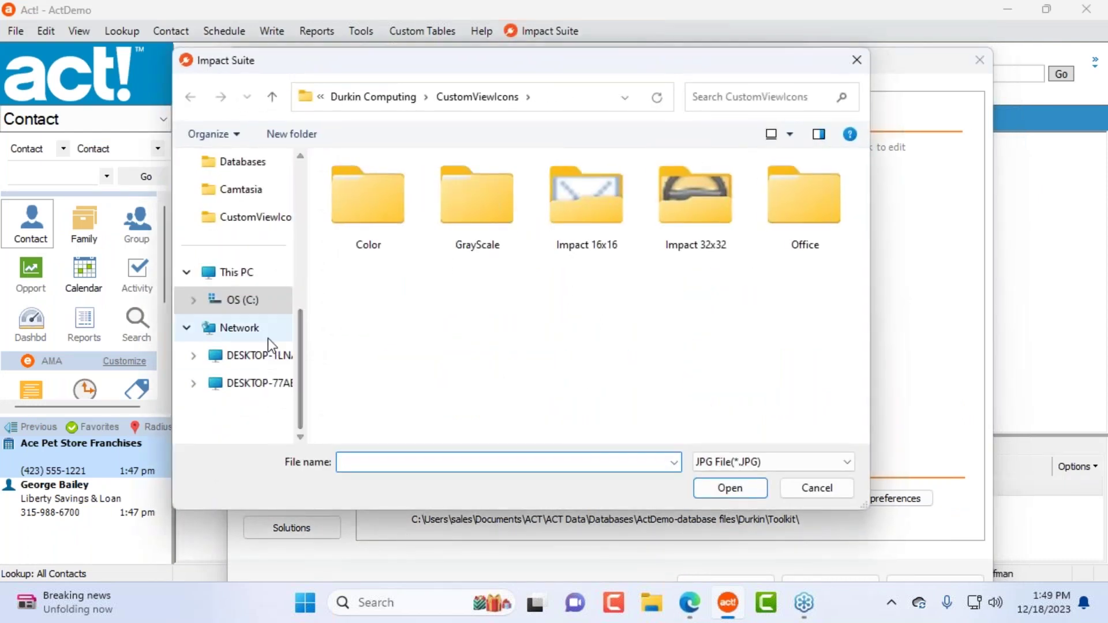
{"action": "scroll", "coordinate": [256, 233], "scroll_direction": "up", "scroll_amount": 3}
{"action": "left_click", "coordinate": [269, 247]}
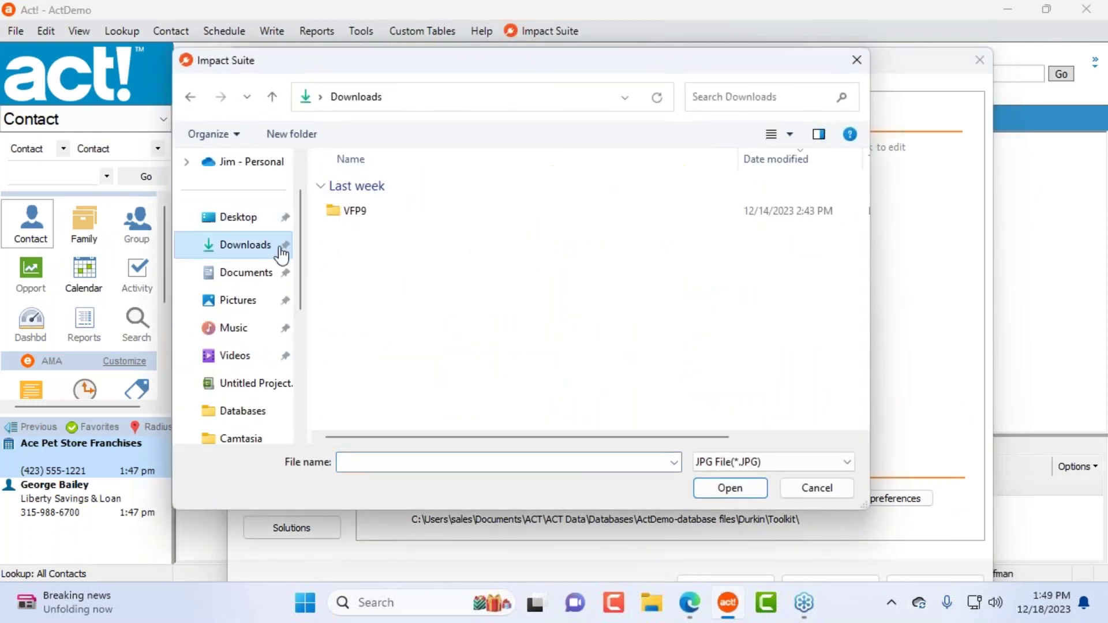
{"action": "left_click", "coordinate": [754, 464]}
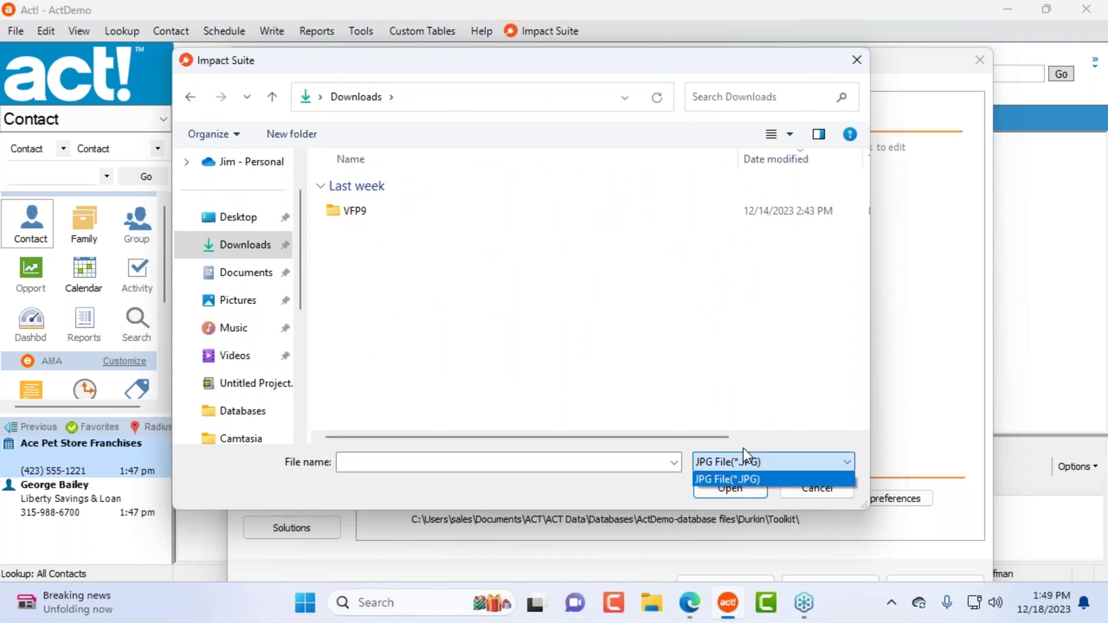
{"action": "left_click", "coordinate": [740, 480]}
{"action": "left_click", "coordinate": [728, 603]}
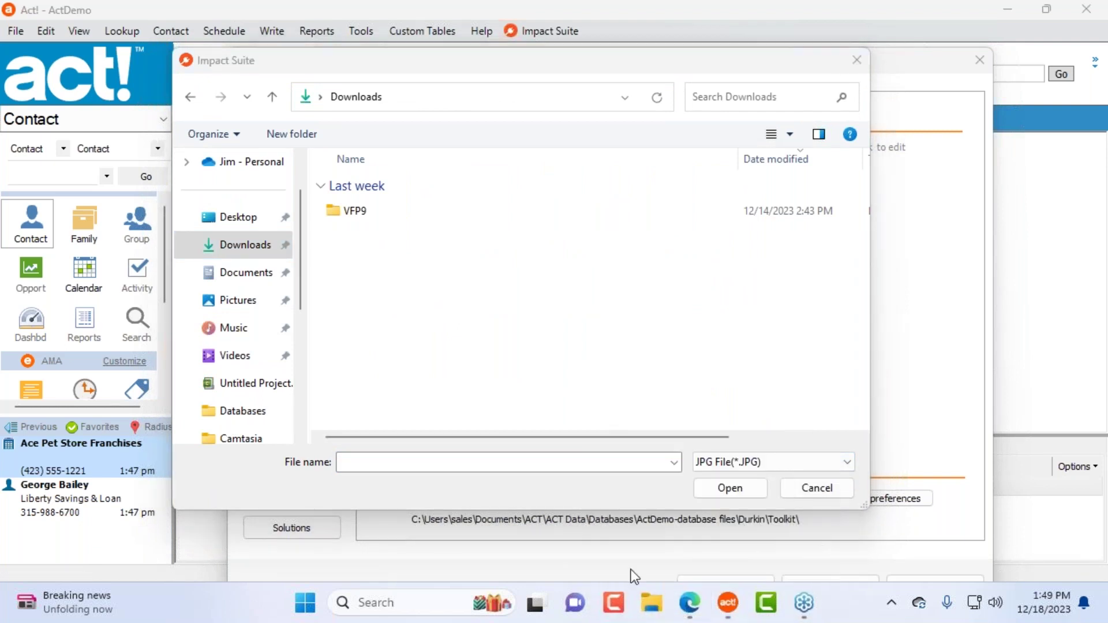
{"action": "left_click", "coordinate": [651, 603]}
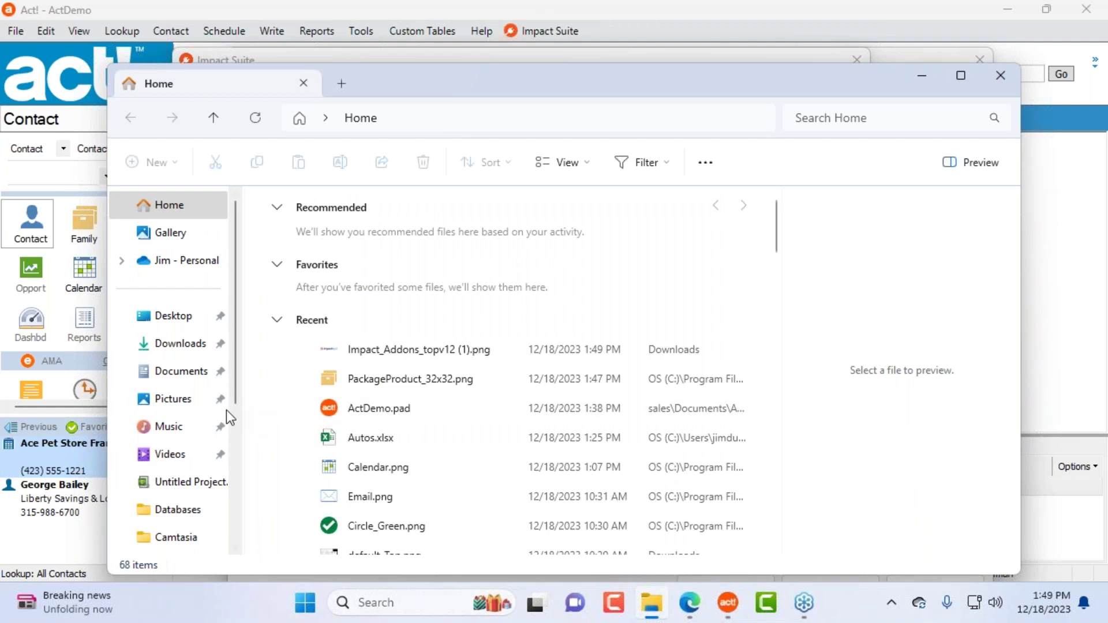
Step: In File Explorer's Downloads, preview default_Top.png in Snagit Editor and then close it
{"action": "left_click", "coordinate": [196, 346]}
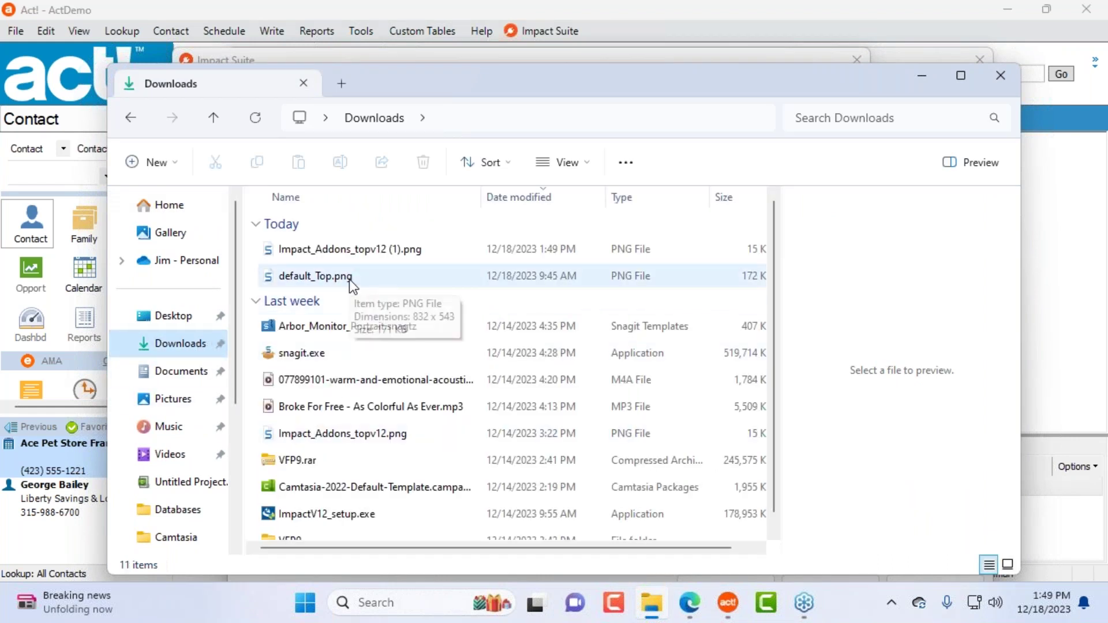
{"action": "left_click", "coordinate": [382, 276]}
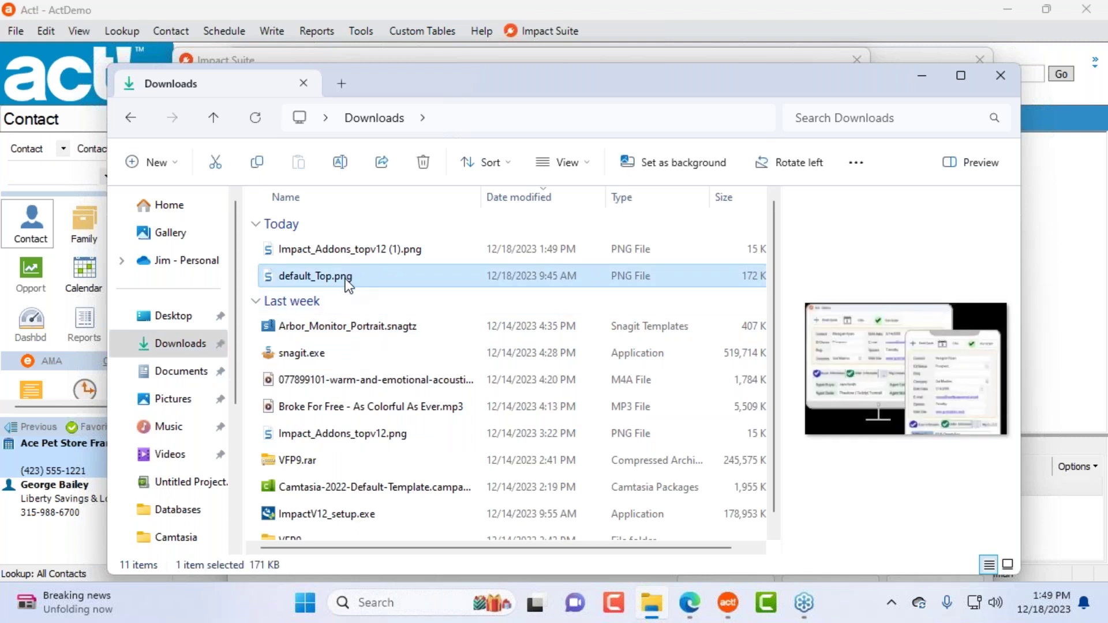
{"action": "double_click", "coordinate": [359, 277]}
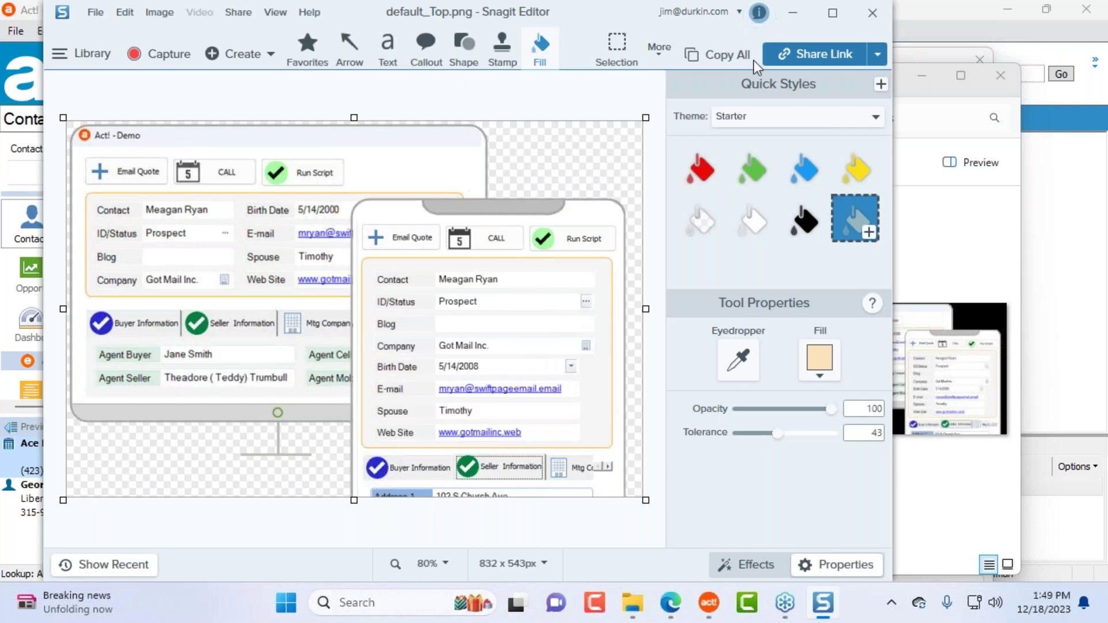
{"action": "left_click", "coordinate": [872, 13]}
Step: Close the Act! logo picker and open Impact_Addons_topv12 (1).png from Downloads in Snagit Editor
{"action": "left_click", "coordinate": [870, 10]}
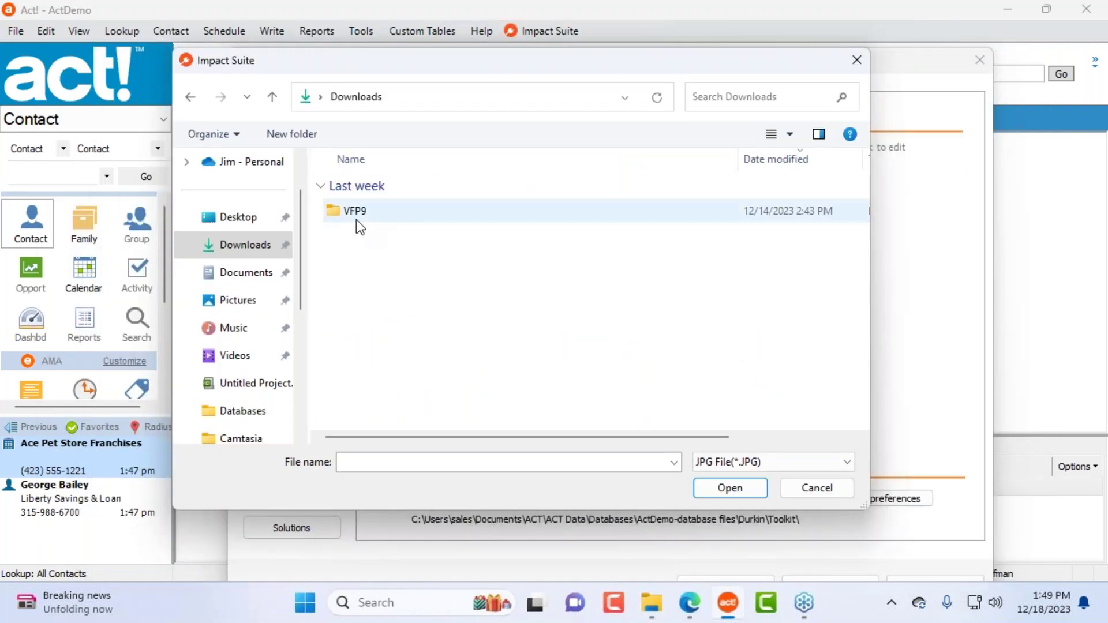
{"action": "left_click", "coordinate": [811, 488]}
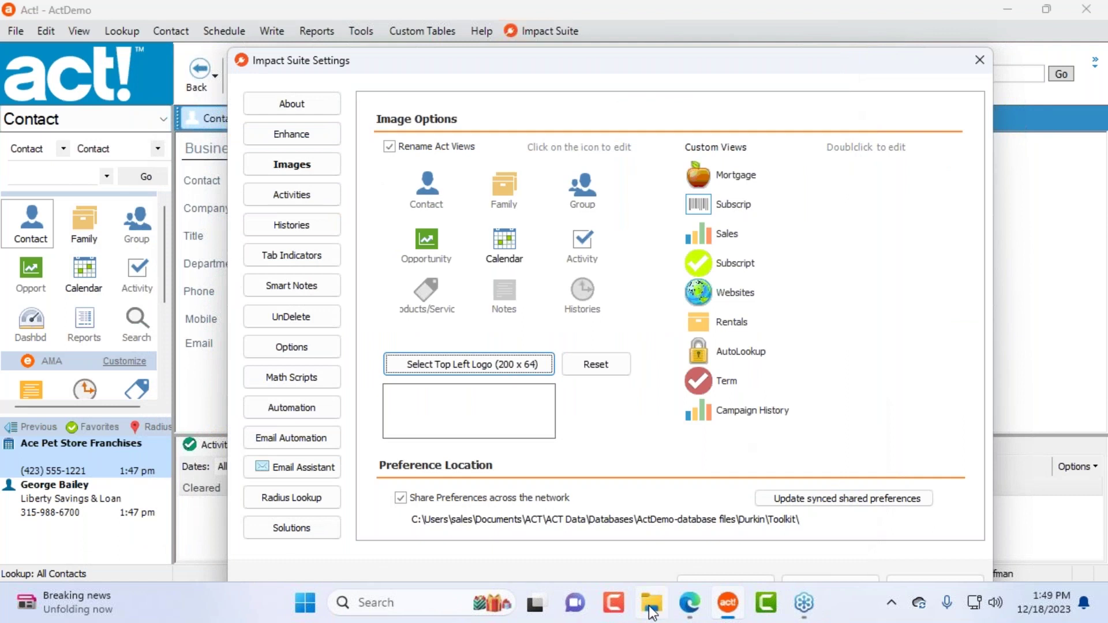
{"action": "left_click", "coordinate": [650, 607]}
{"action": "left_click", "coordinate": [356, 251]}
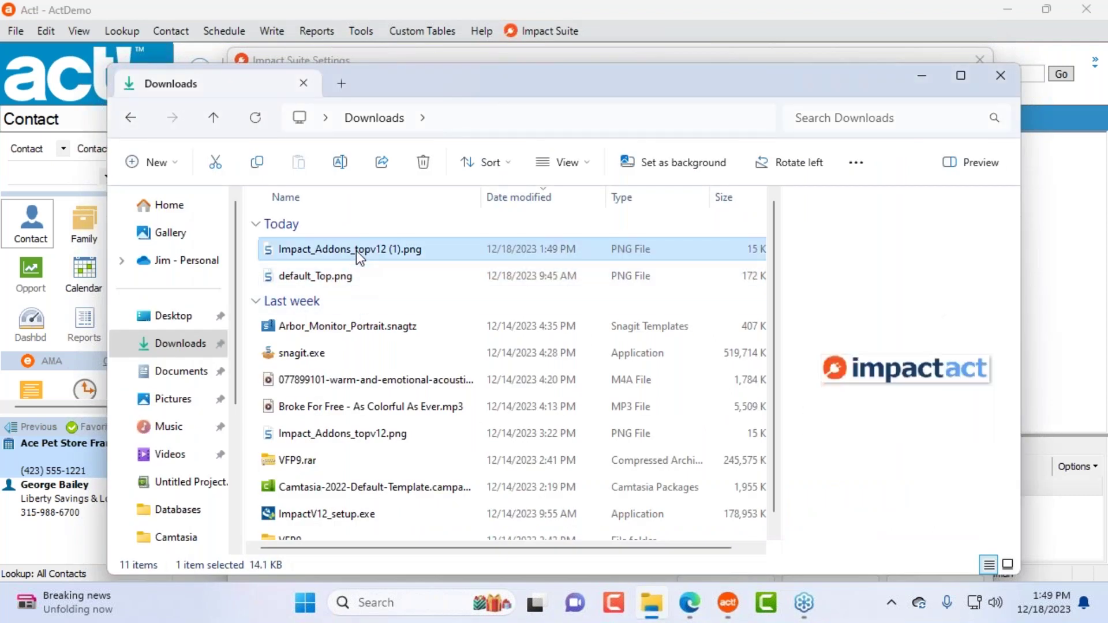
{"action": "double_click", "coordinate": [411, 249]}
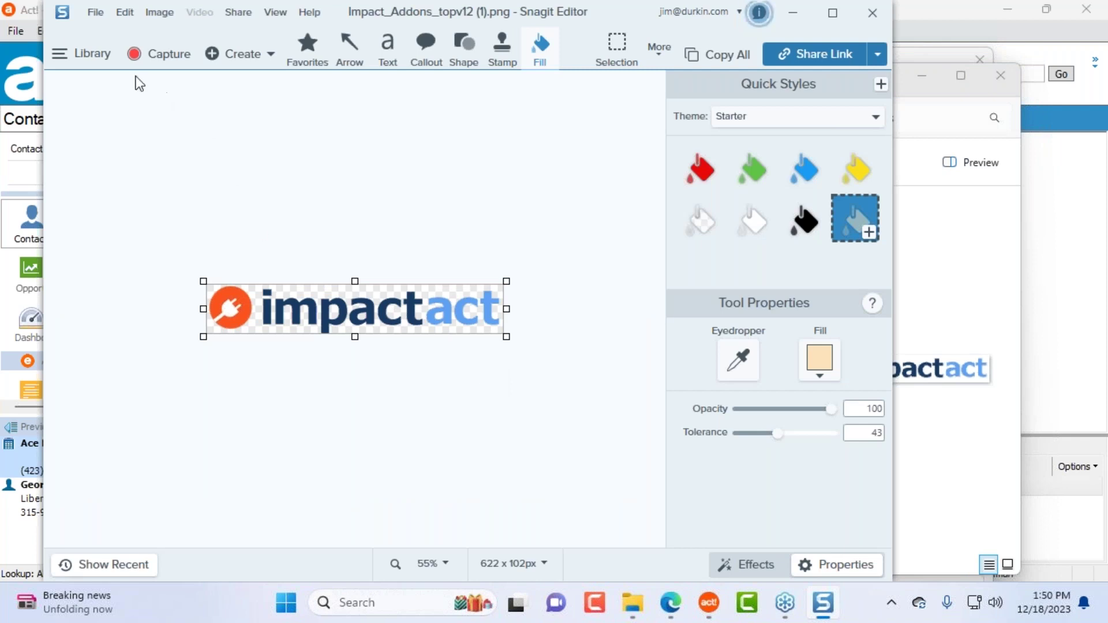
Step: Save the logo from Snagit Editor as JPG file Impact_Addons_topv12 (1).jpg in Documents, then close the editor
{"action": "left_click", "coordinate": [95, 13]}
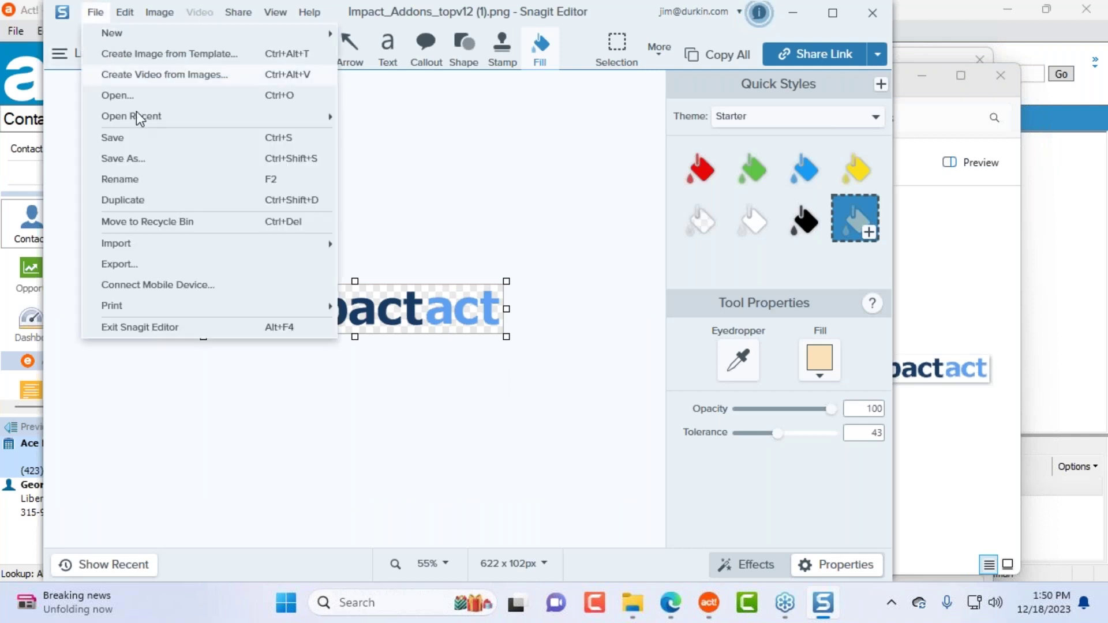
{"action": "left_click", "coordinate": [175, 166]}
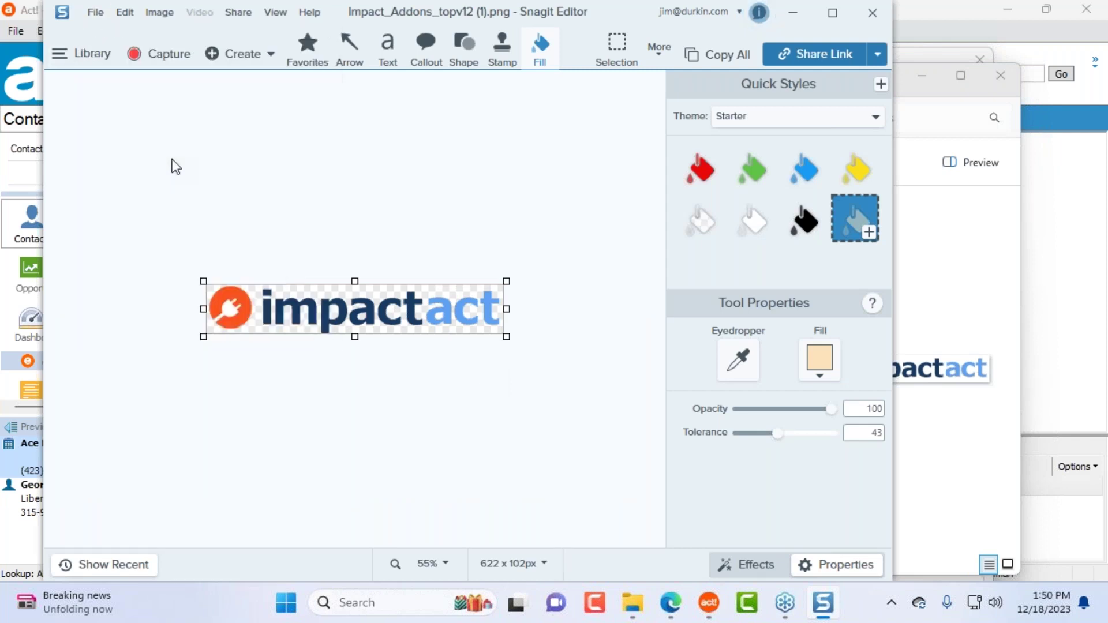
{"action": "left_click", "coordinate": [513, 411]}
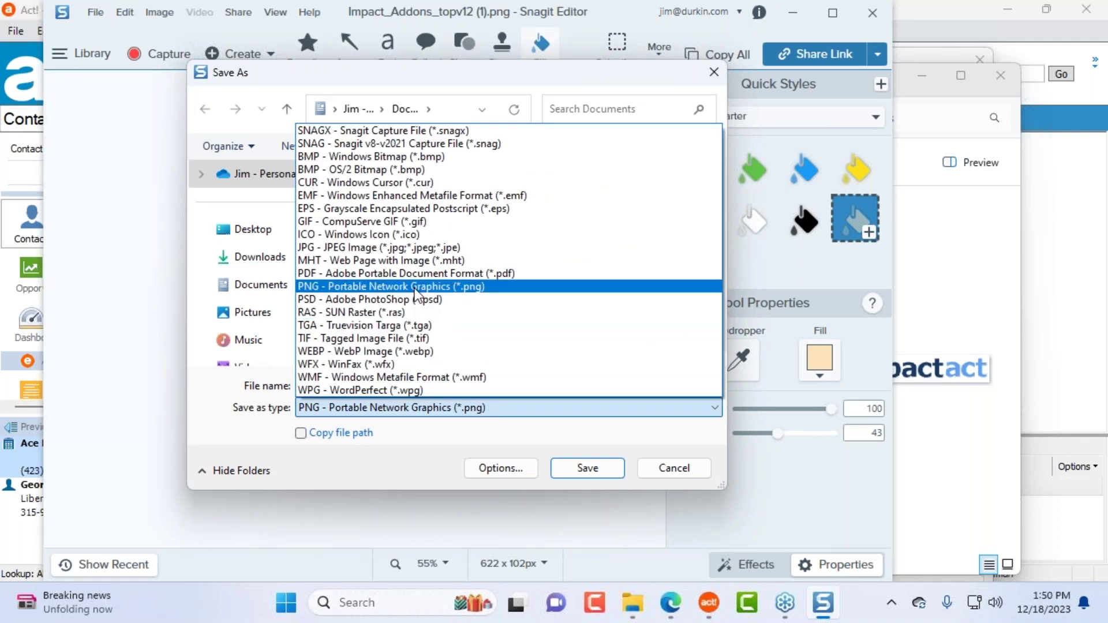
{"action": "left_click", "coordinate": [414, 247]}
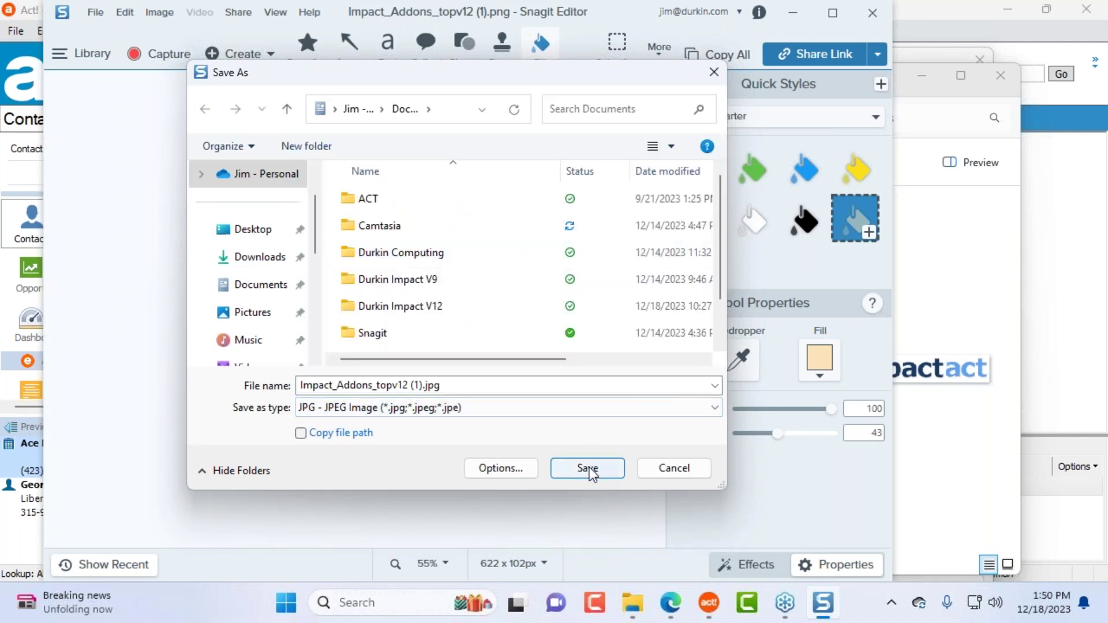
{"action": "left_click", "coordinate": [588, 468]}
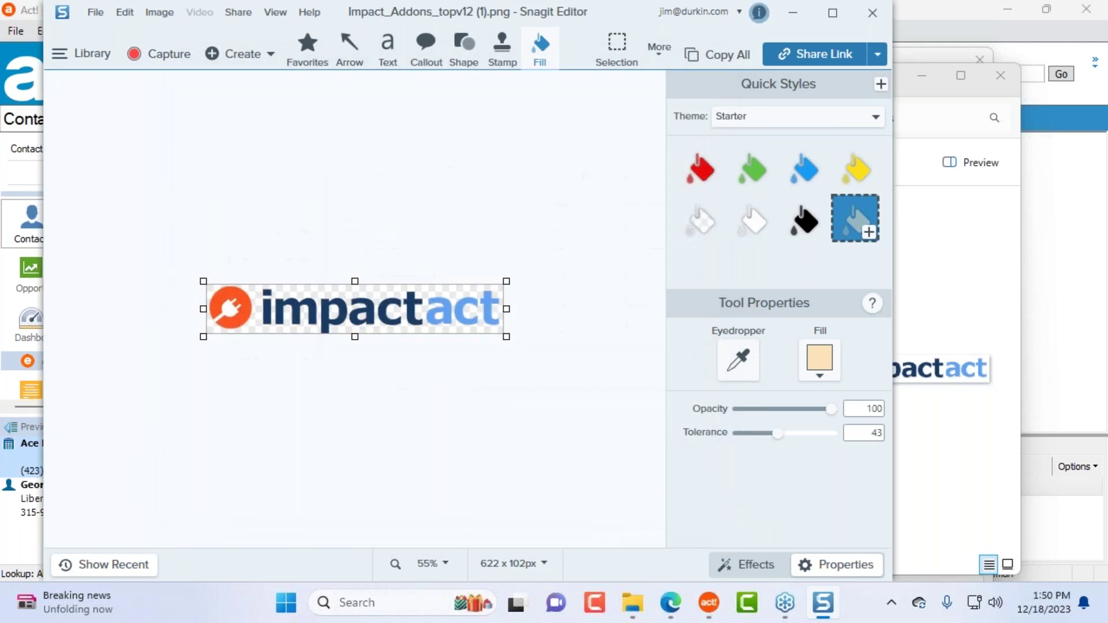
{"action": "left_click", "coordinate": [873, 15]}
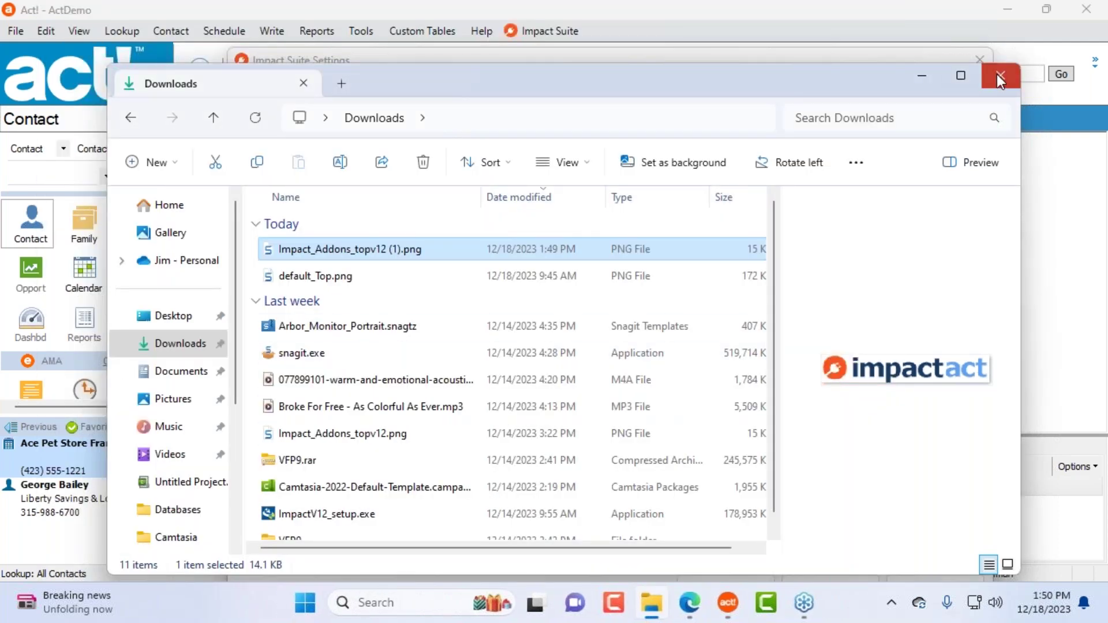
Step: Load Impact_Addons_topv12 (1).jpg from Documents as the top-left logo and confirm Impact Suite Settings with OK
{"action": "left_click", "coordinate": [1000, 76]}
{"action": "left_click", "coordinate": [508, 363]}
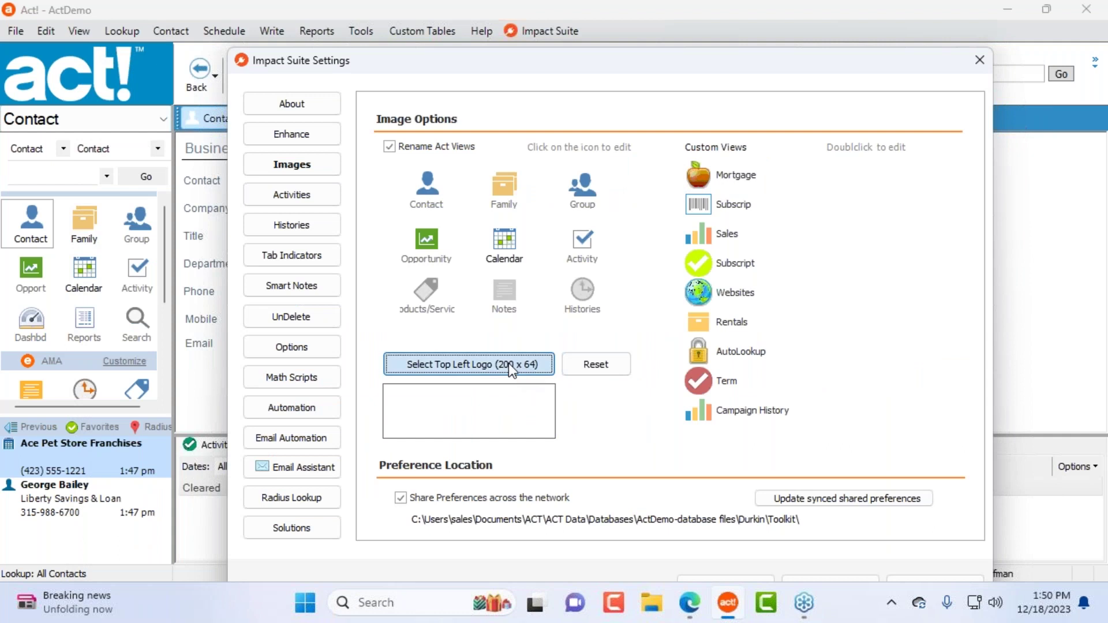
{"action": "scroll", "coordinate": [269, 254], "scroll_direction": "up", "scroll_amount": 5}
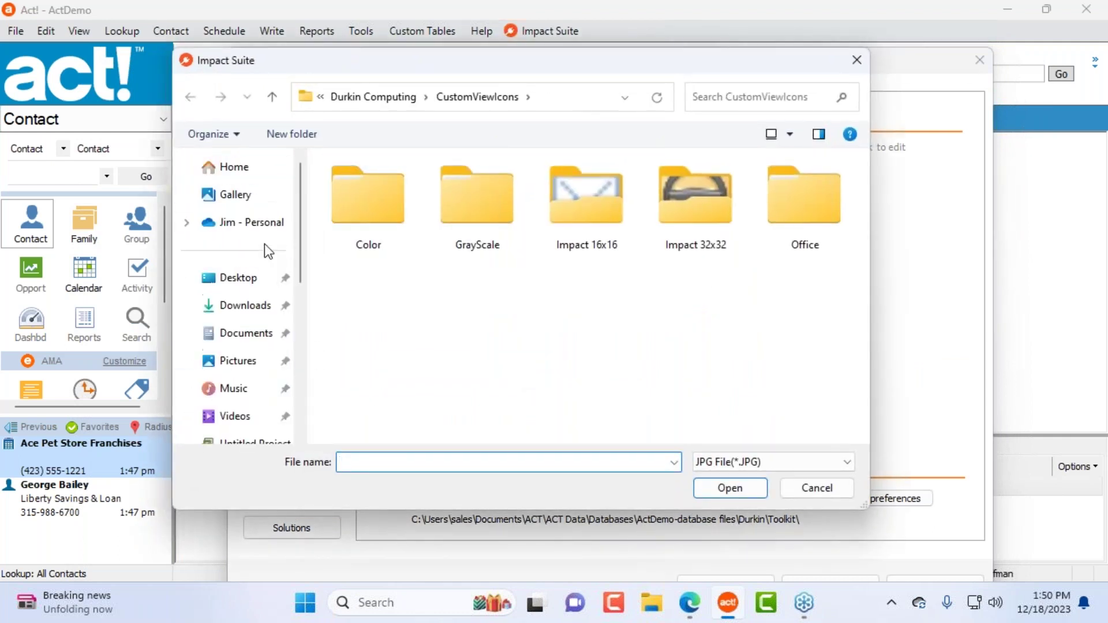
{"action": "left_click", "coordinate": [245, 305]}
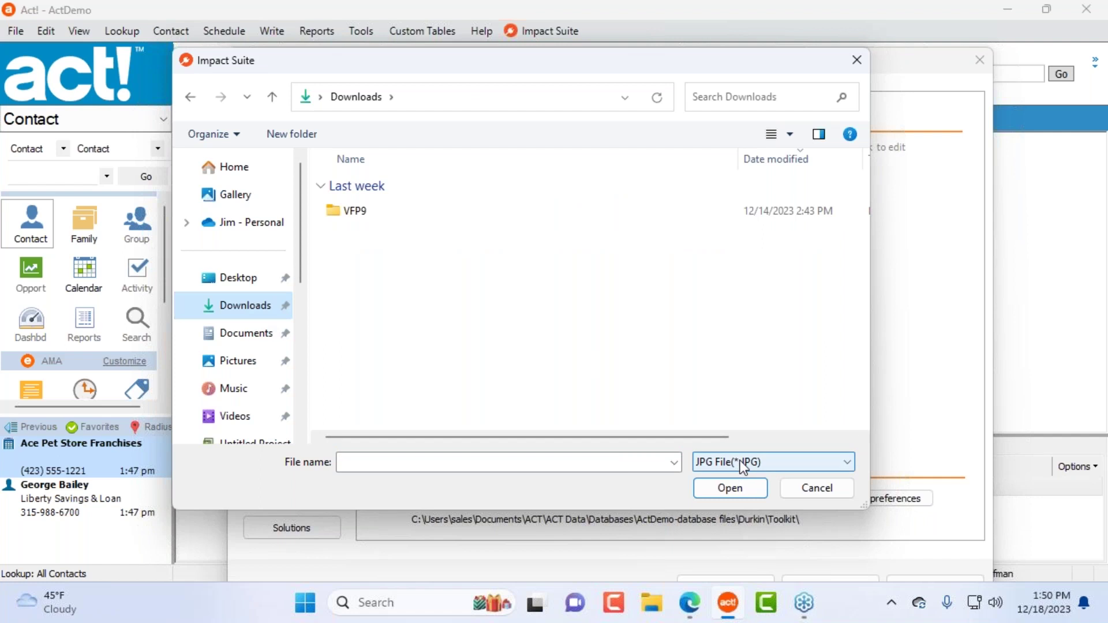
{"action": "left_click", "coordinate": [268, 336]}
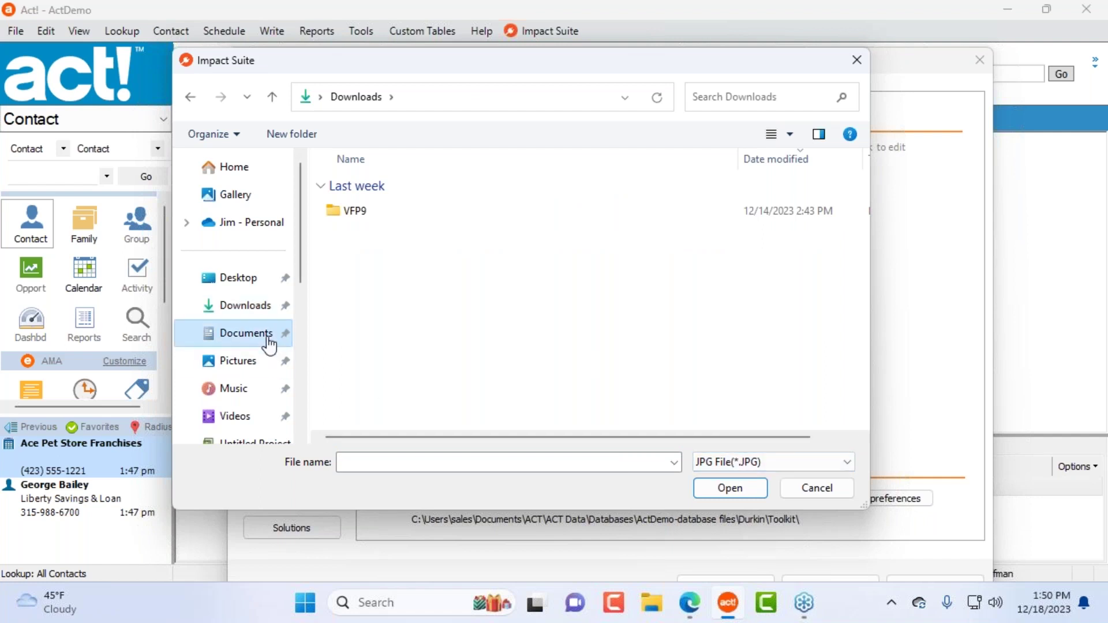
{"action": "left_click", "coordinate": [421, 403]}
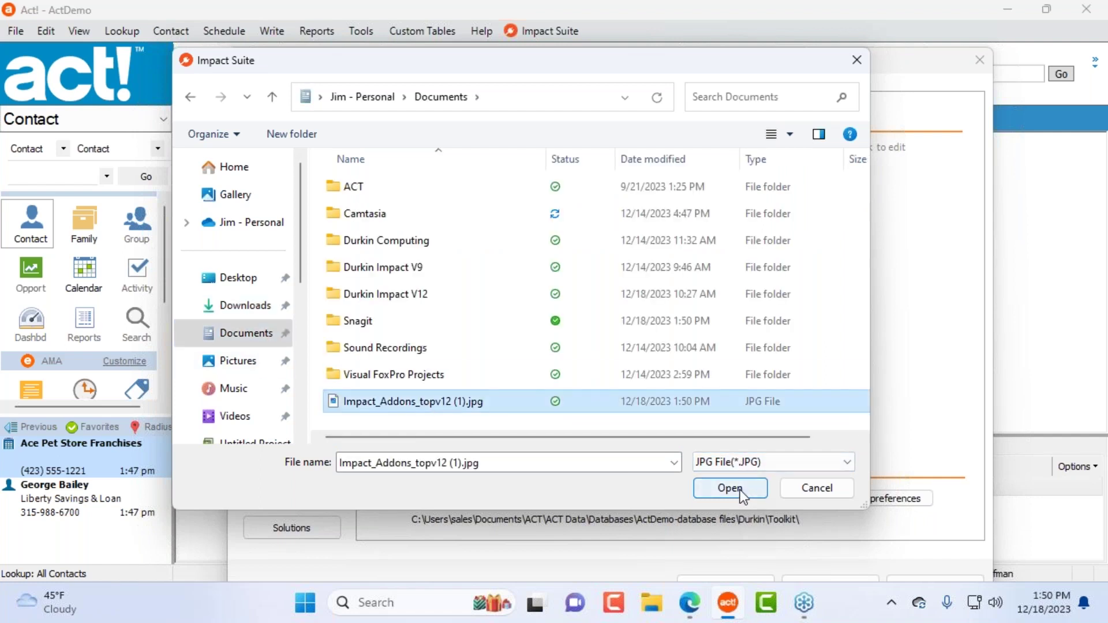
{"action": "left_click", "coordinate": [708, 488]}
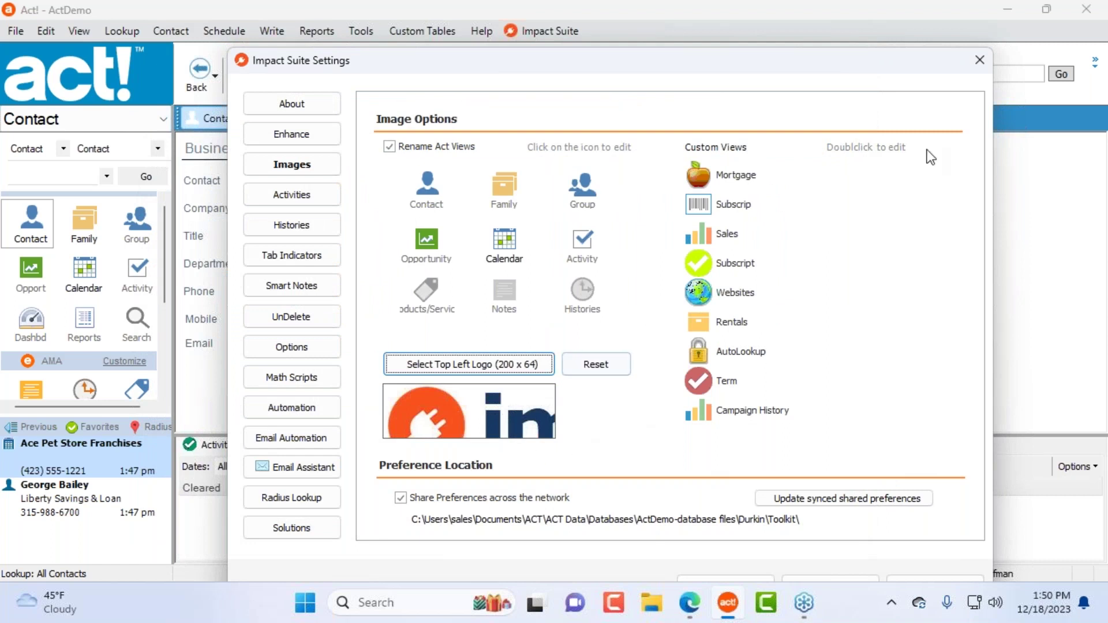
{"action": "left_click_drag", "start_coordinate": [756, 75], "coordinate": [630, 42]}
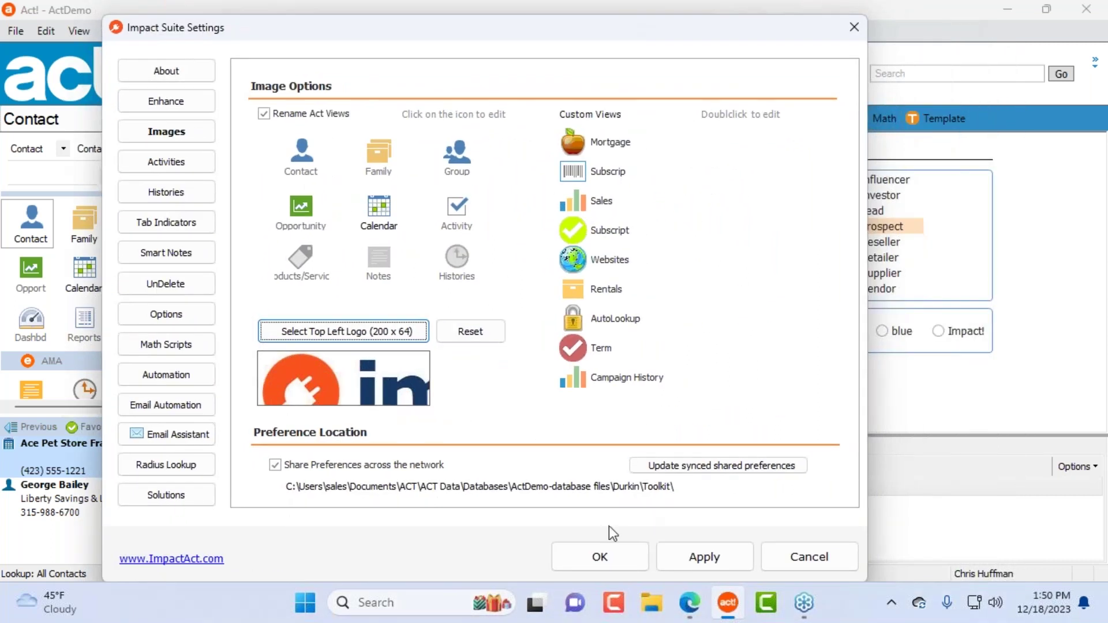
{"action": "left_click", "coordinate": [600, 557]}
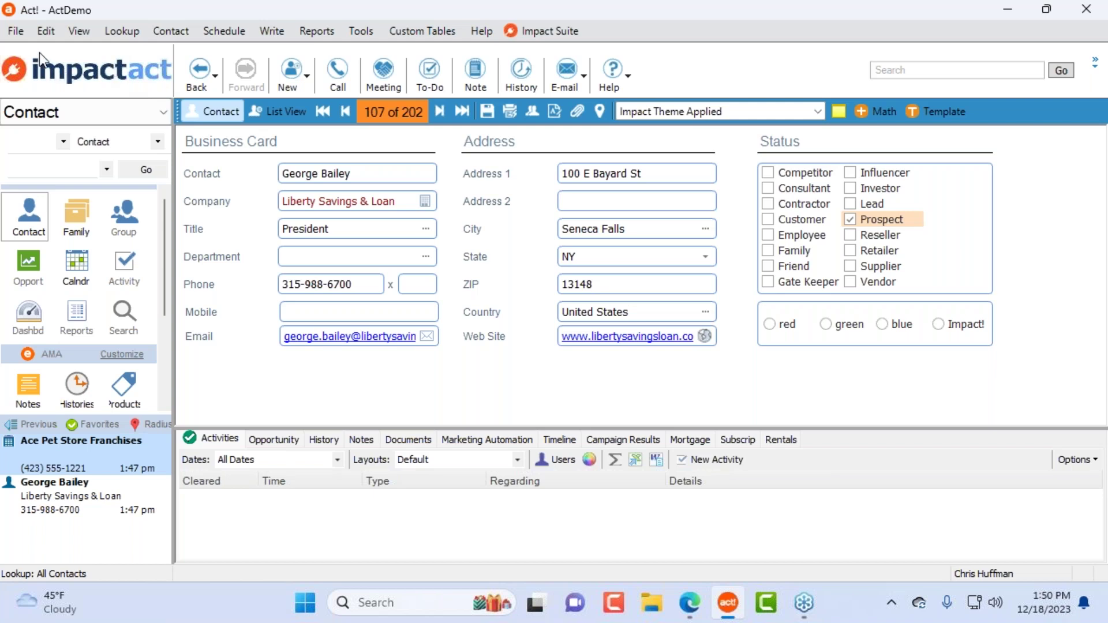
Step: Look over the File and Contact menus, then show the Tools > Design Layouts submenu
{"action": "left_click", "coordinate": [15, 30]}
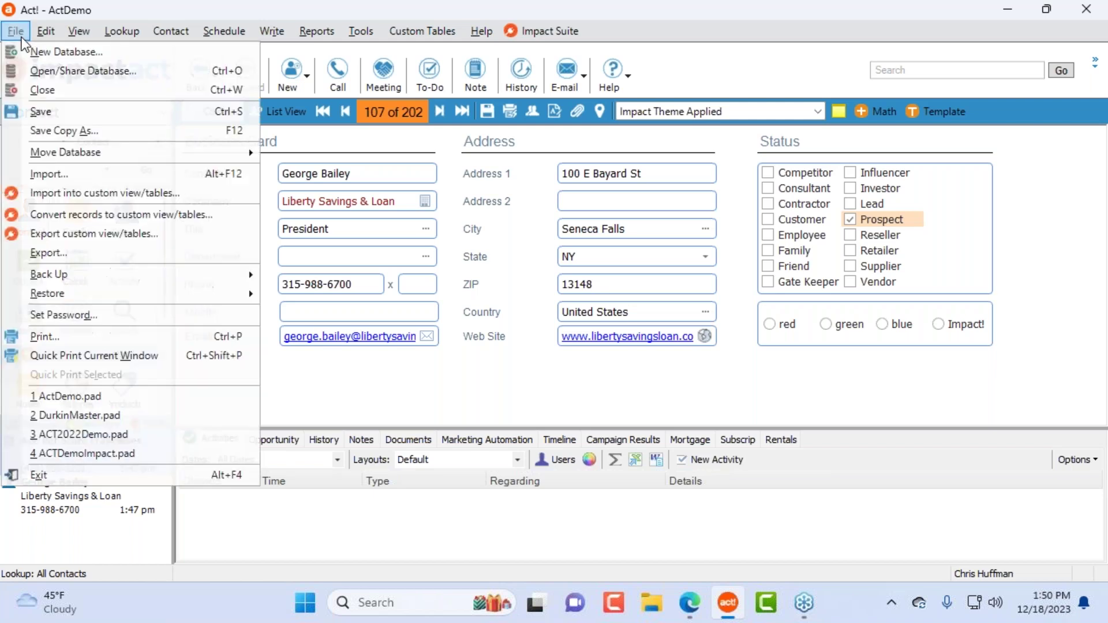
{"action": "left_click", "coordinate": [711, 68]}
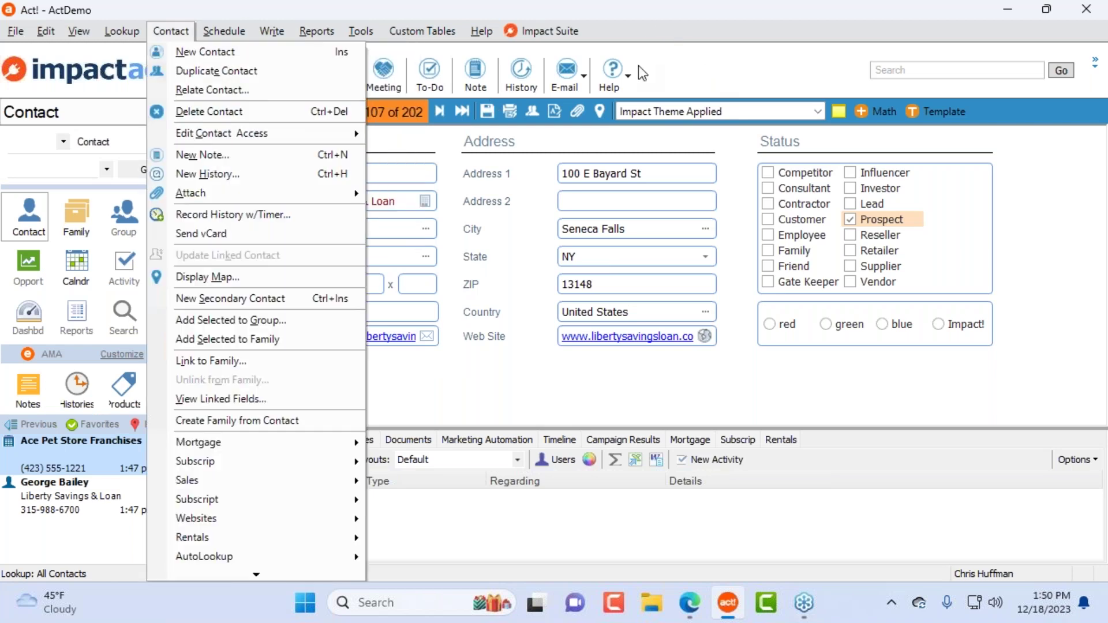
{"action": "left_click", "coordinate": [674, 62]}
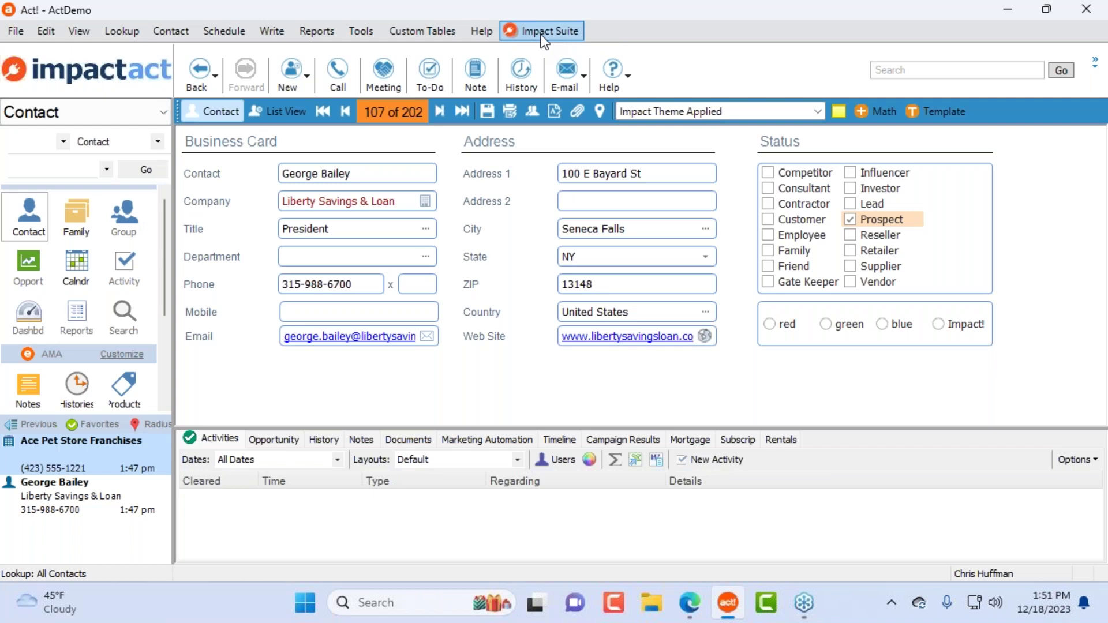
{"action": "left_click", "coordinate": [361, 36]}
{"action": "mouse_move", "coordinate": [423, 110]}
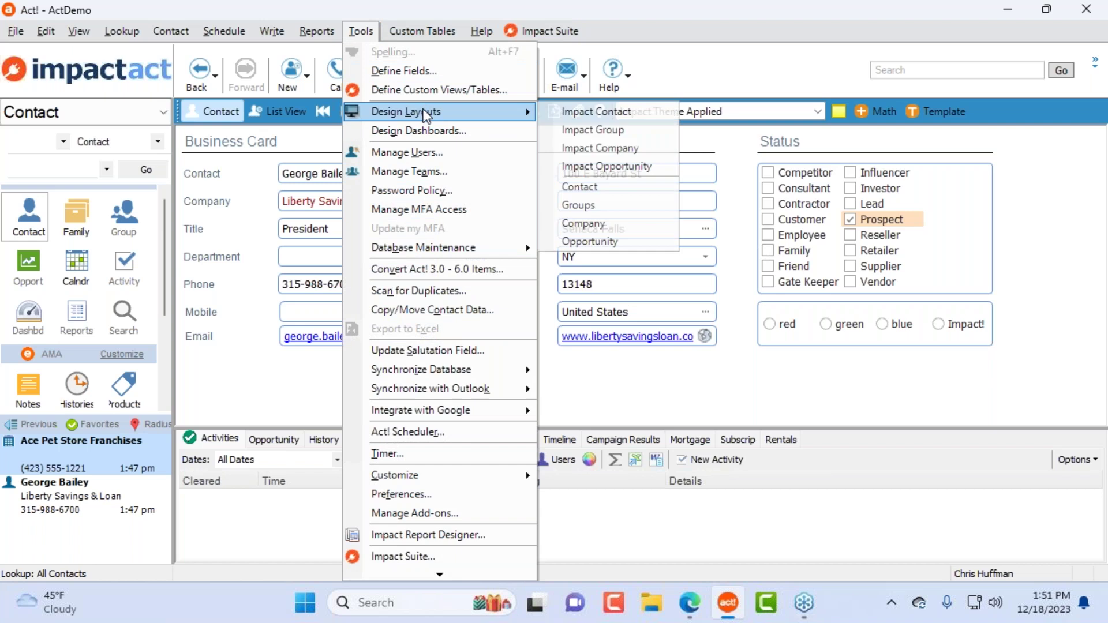
Step: Open the Impact Contact layout in the designer with the Buttons toolbox listed
{"action": "left_click", "coordinate": [585, 113]}
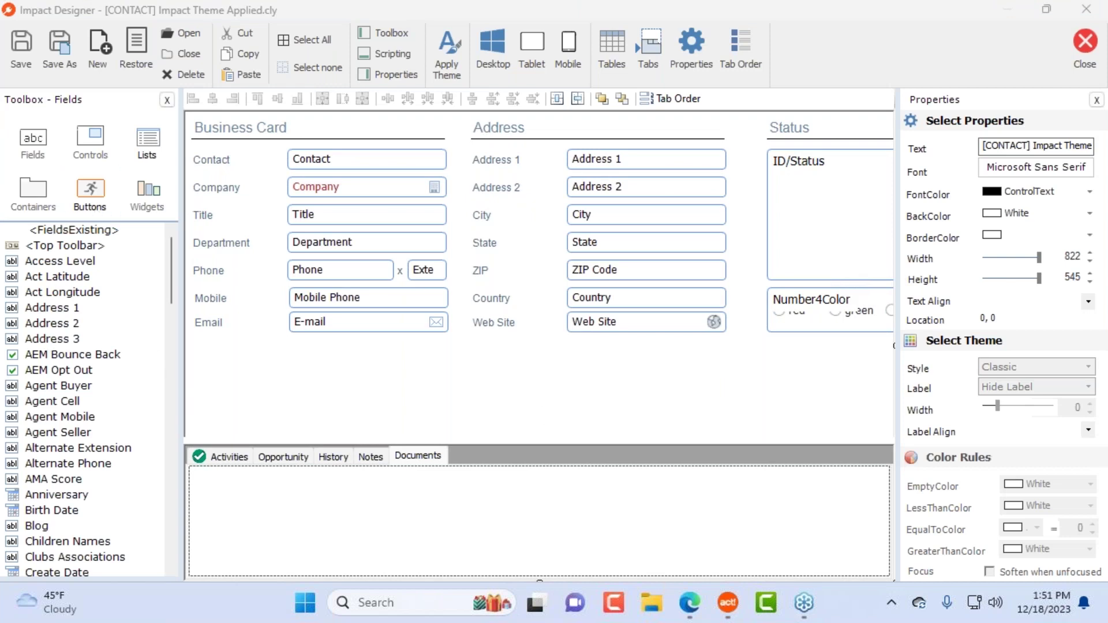
{"action": "left_click", "coordinate": [90, 144]}
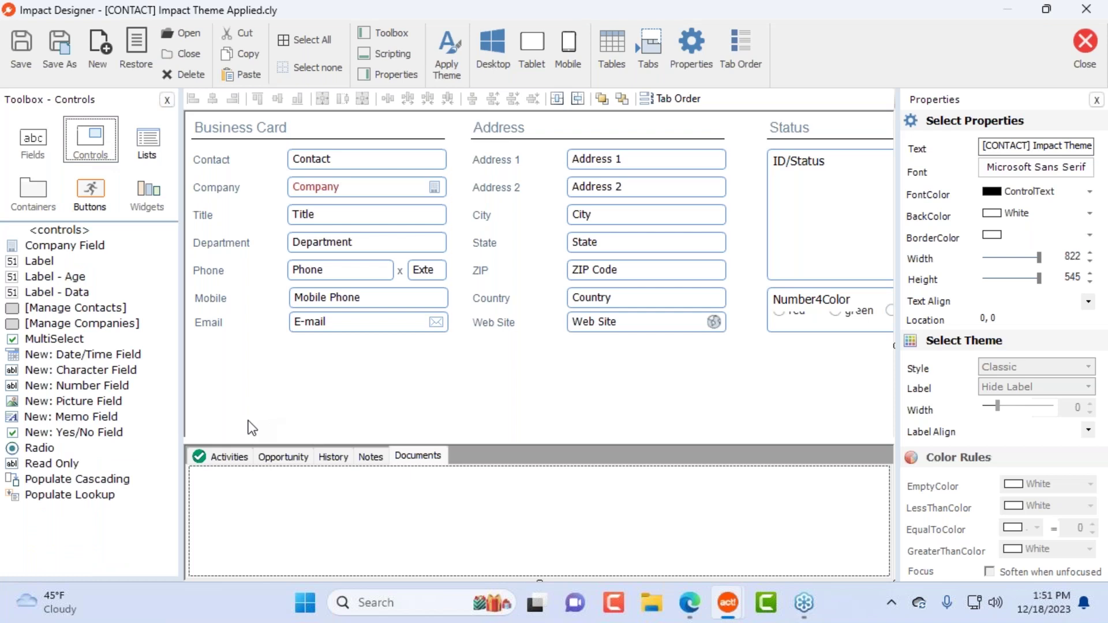
{"action": "left_click", "coordinate": [87, 197]}
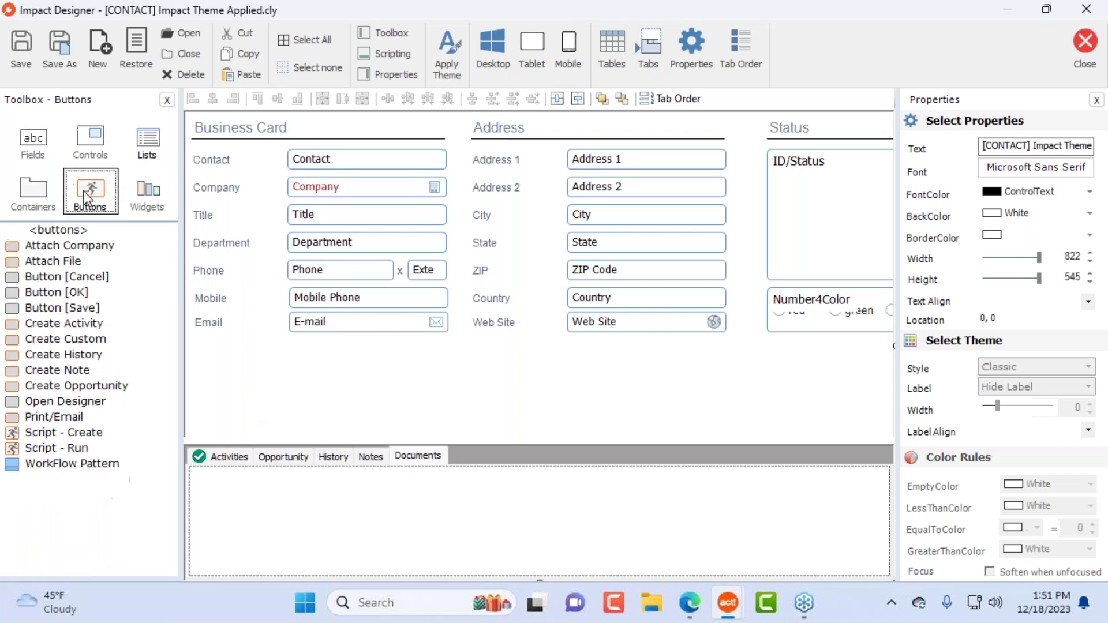
Step: Delete all 14 labels and fields from the Address section
{"action": "left_click", "coordinate": [694, 364]}
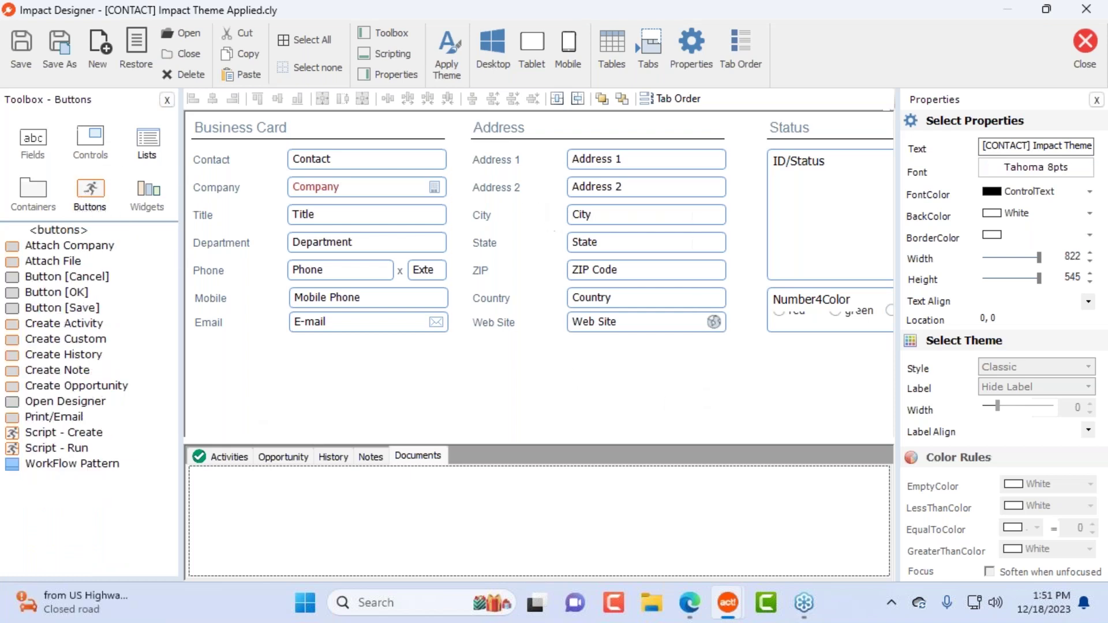
{"action": "left_click_drag", "start_coordinate": [694, 365], "coordinate": [480, 150]}
{"action": "key", "text": "Delete"}
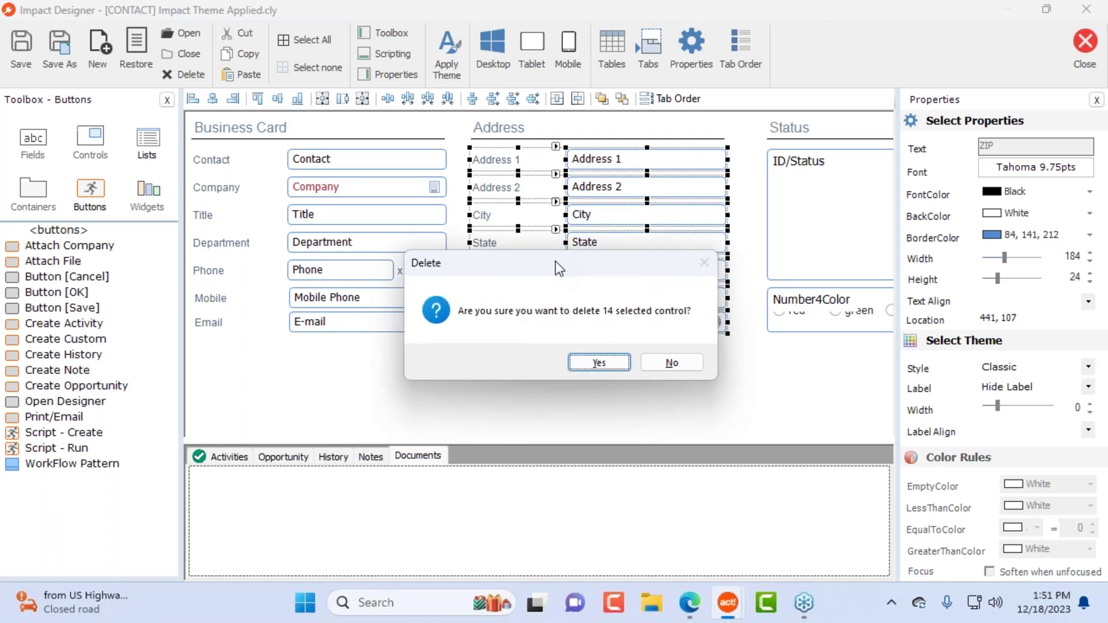
{"action": "left_click", "coordinate": [592, 362]}
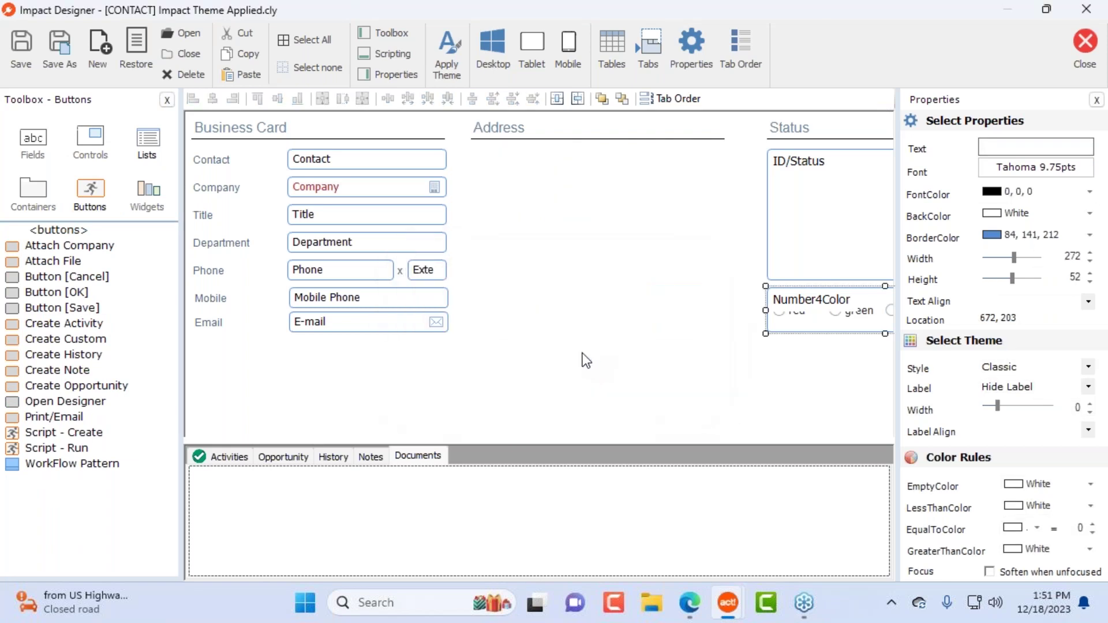
{"action": "left_click", "coordinate": [96, 325]}
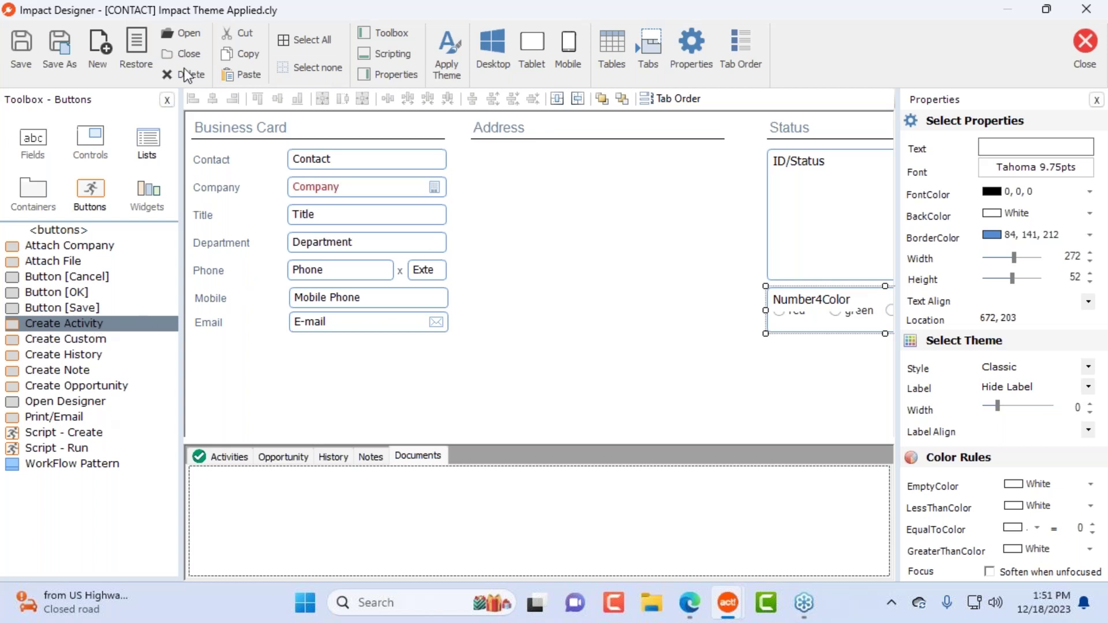
Step: Place a Create Activity button in the empty Address area with the Calendar.png icon and text 'Create Followup'
{"action": "left_click", "coordinate": [96, 192]}
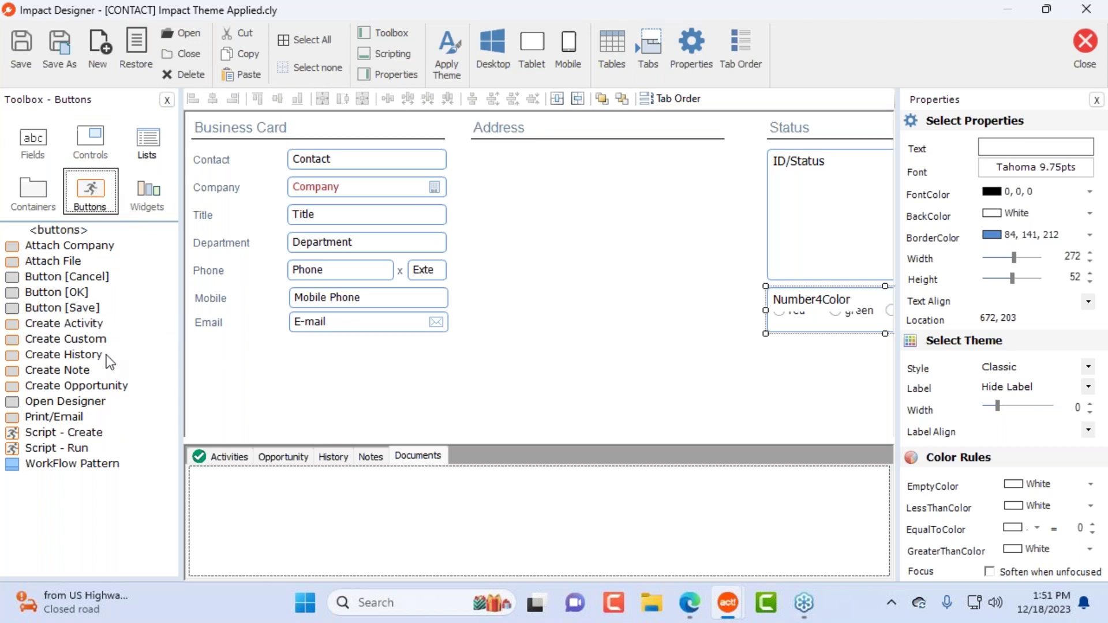
{"action": "left_click", "coordinate": [67, 324]}
{"action": "left_click_drag", "start_coordinate": [57, 328], "coordinate": [520, 203]}
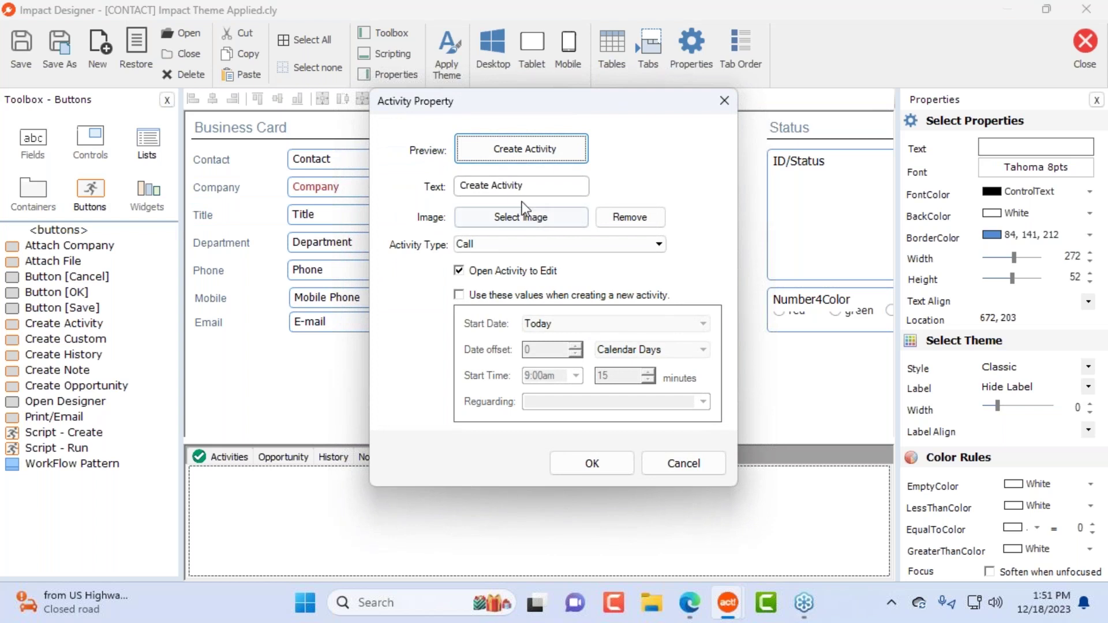
{"action": "left_click", "coordinate": [523, 217]}
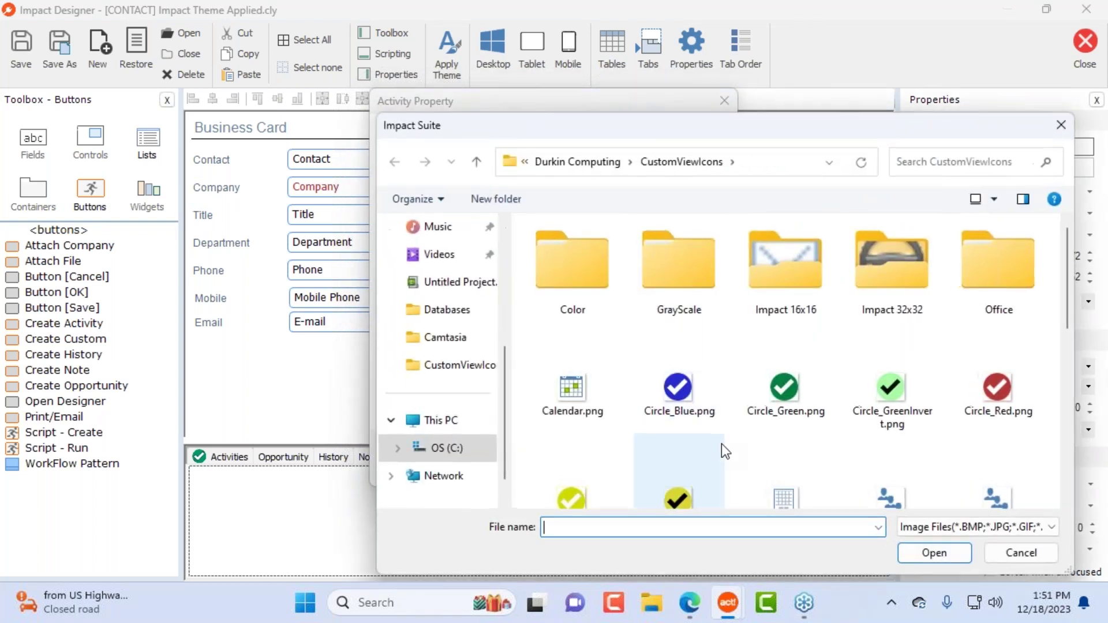
{"action": "double_click", "coordinate": [603, 393]}
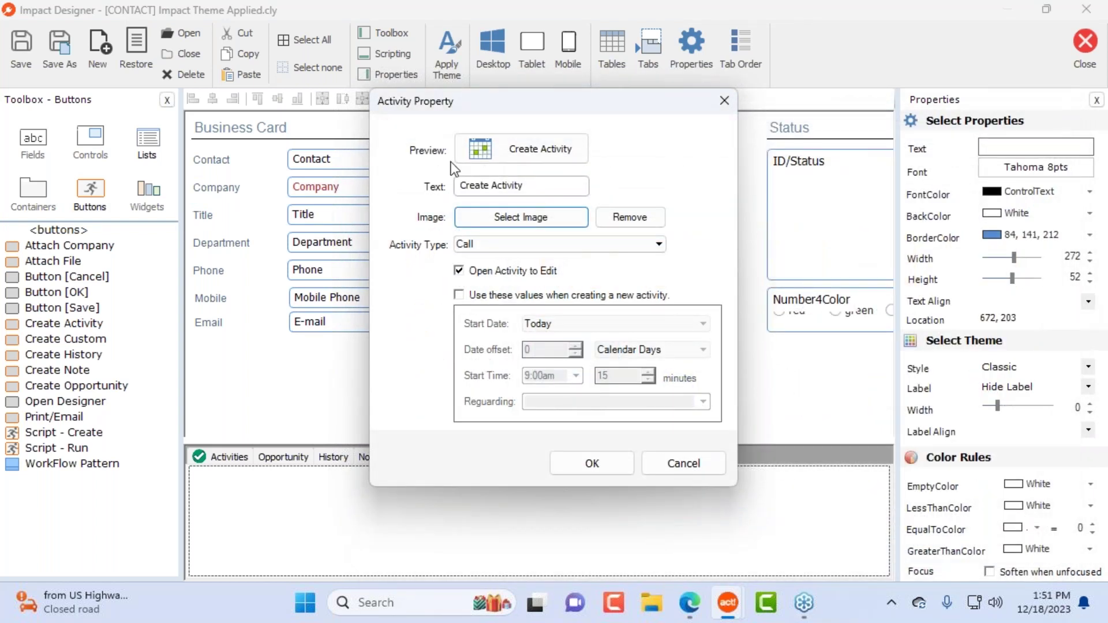
{"action": "double_click", "coordinate": [522, 185]}
{"action": "type", "text": "Followup"}
{"action": "key", "text": "Tab"}
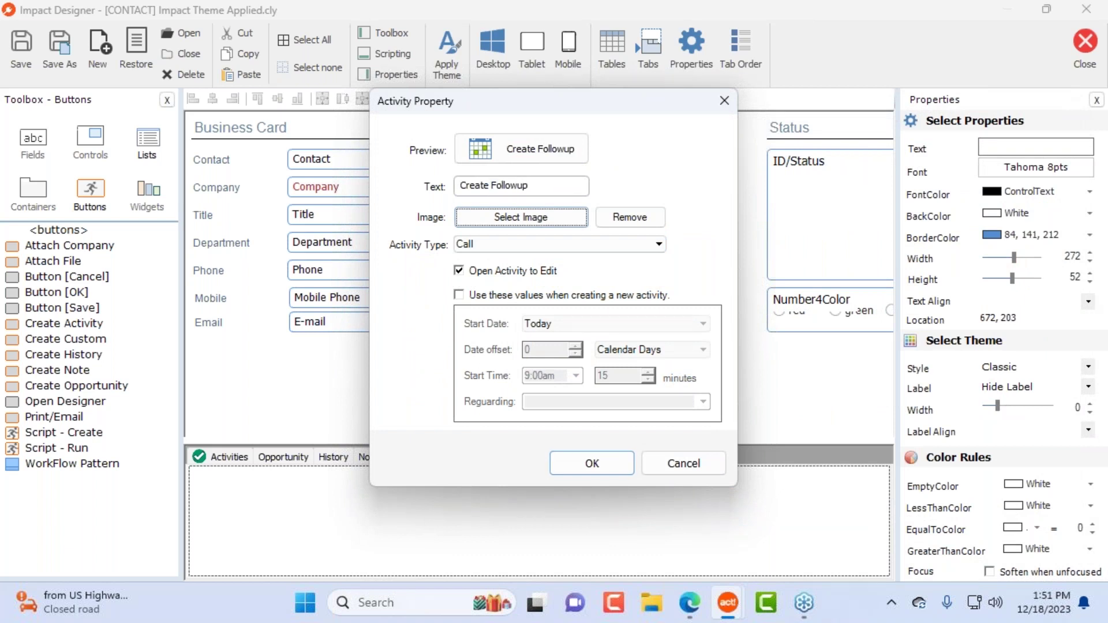
Step: Move Create Followup under the Address heading and add a history button labelled 'Create Bew Hostory'
{"action": "left_click", "coordinate": [600, 465]}
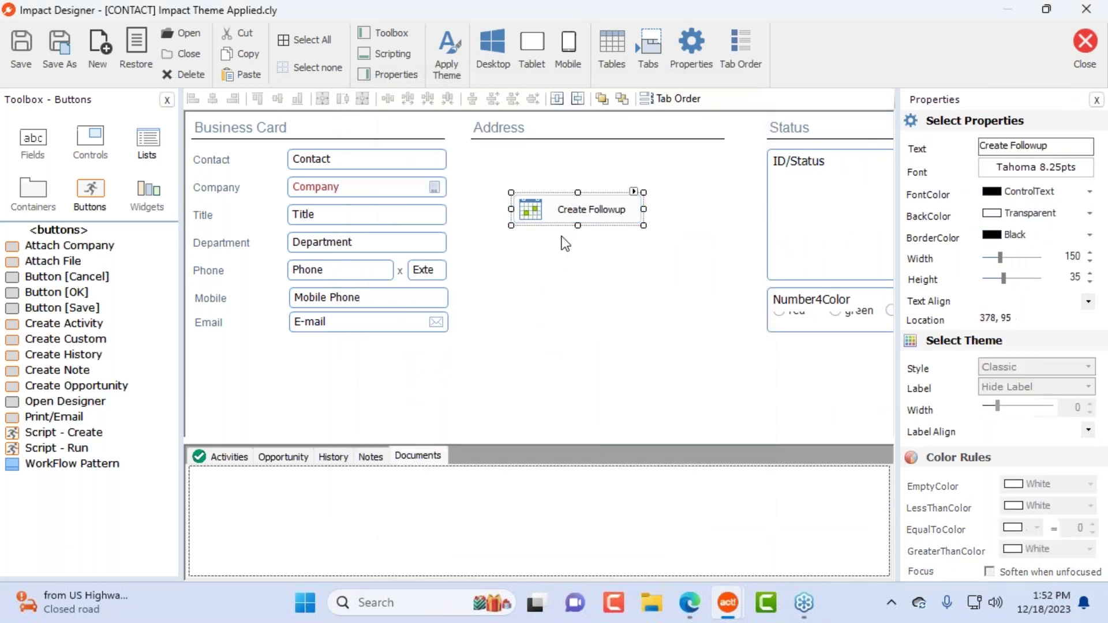
{"action": "left_click_drag", "start_coordinate": [577, 208], "coordinate": [602, 181]}
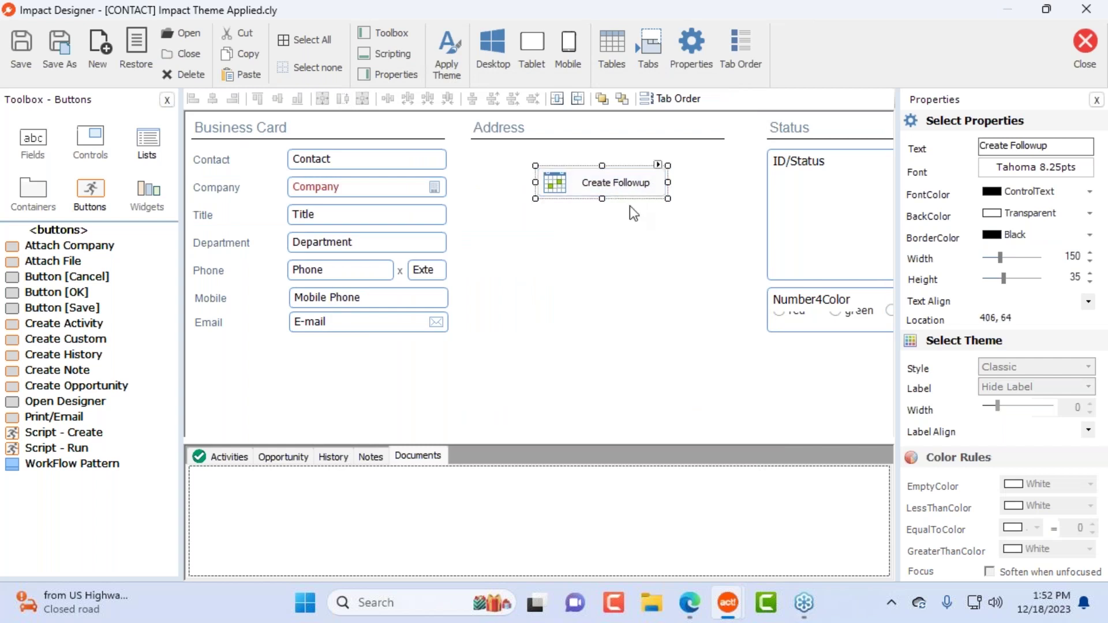
{"action": "left_click_drag", "start_coordinate": [70, 355], "coordinate": [548, 224]}
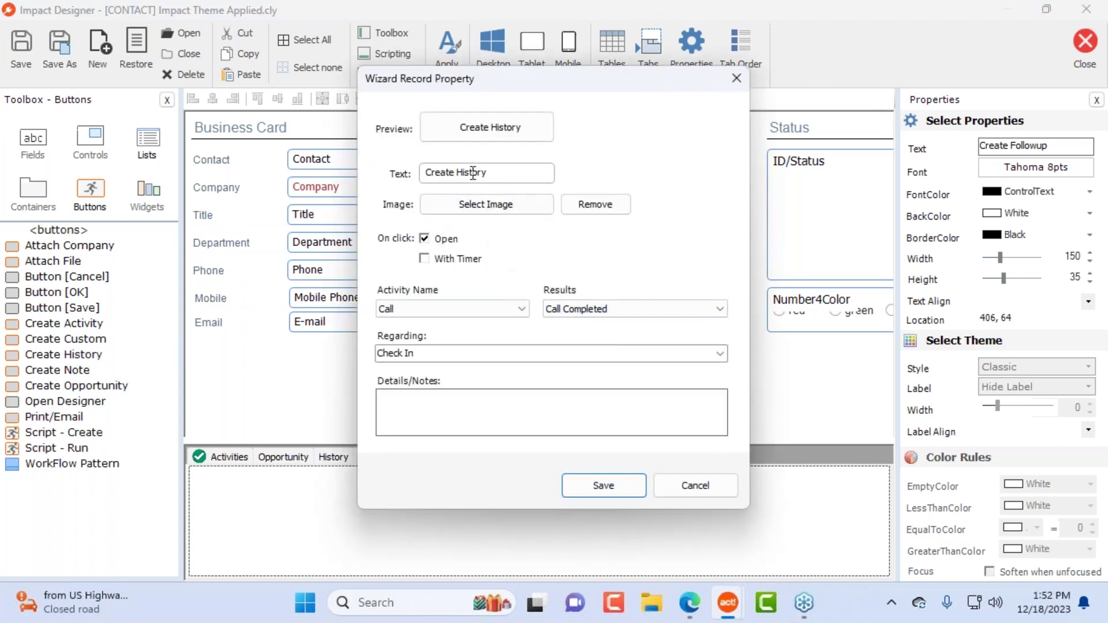
{"action": "double_click", "coordinate": [480, 172]}
{"action": "type", "text": "Bew Hostory"}
Step: Give the history button the Products.png icon, Call activity and 'GHDSFHJGFHJDF' notes, and save it
{"action": "left_click", "coordinate": [486, 204]}
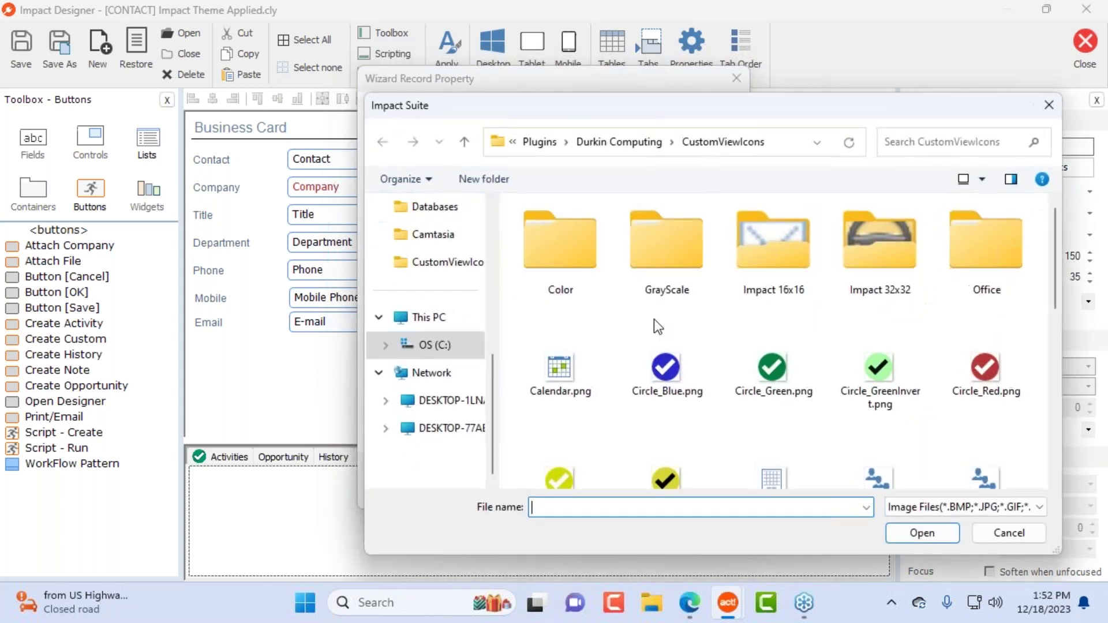
{"action": "scroll", "coordinate": [865, 462], "scroll_direction": "down", "scroll_amount": 3}
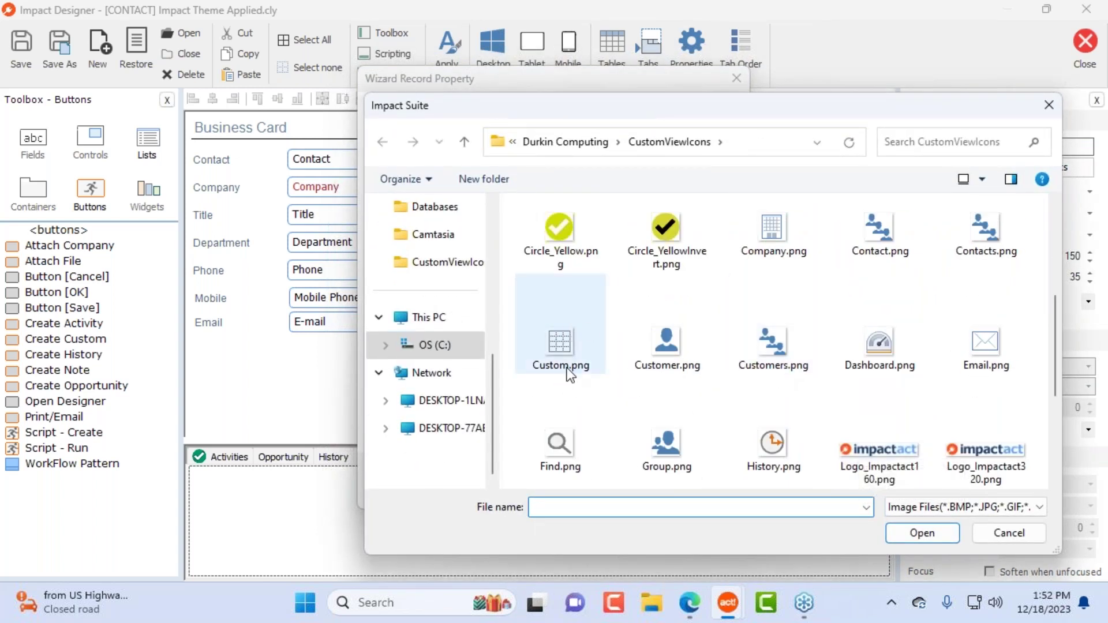
{"action": "scroll", "coordinate": [841, 433], "scroll_direction": "down", "scroll_amount": 3}
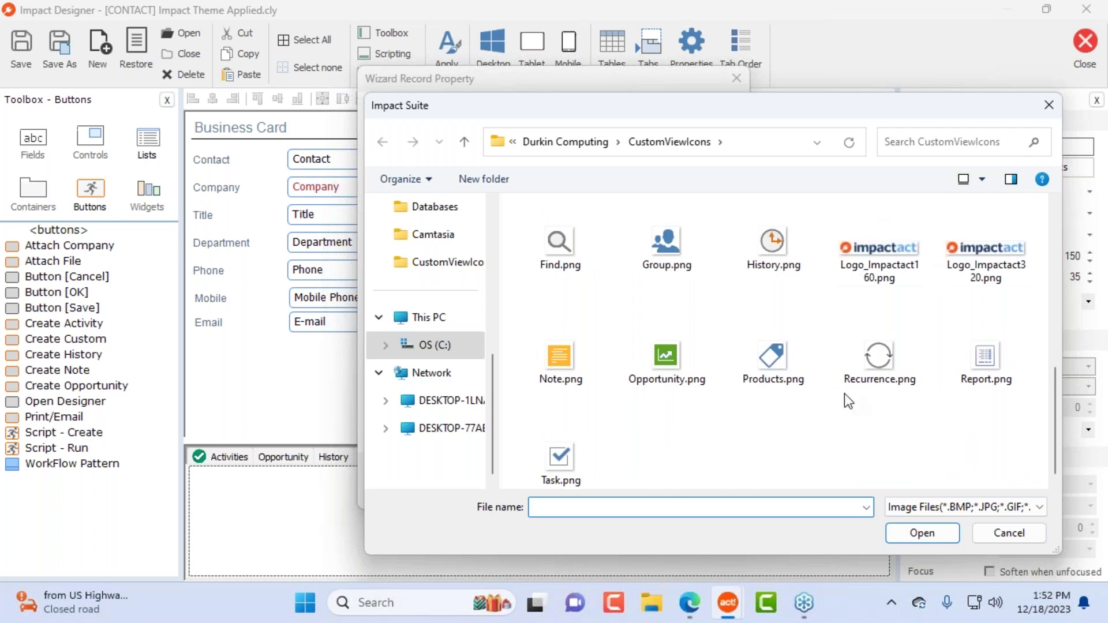
{"action": "double_click", "coordinate": [778, 353]}
{"action": "left_click", "coordinate": [410, 309]}
{"action": "left_click", "coordinate": [570, 276]}
{"action": "left_click", "coordinate": [407, 401]}
{"action": "type", "text": "GHDSFHJGFHJDF"}
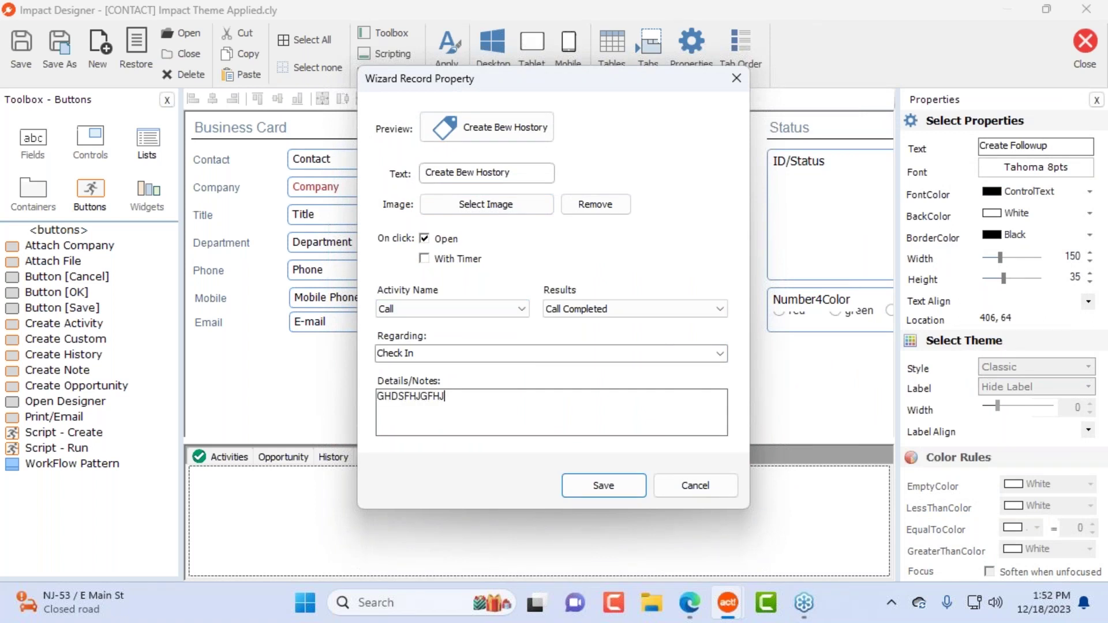
{"action": "left_click", "coordinate": [622, 492]}
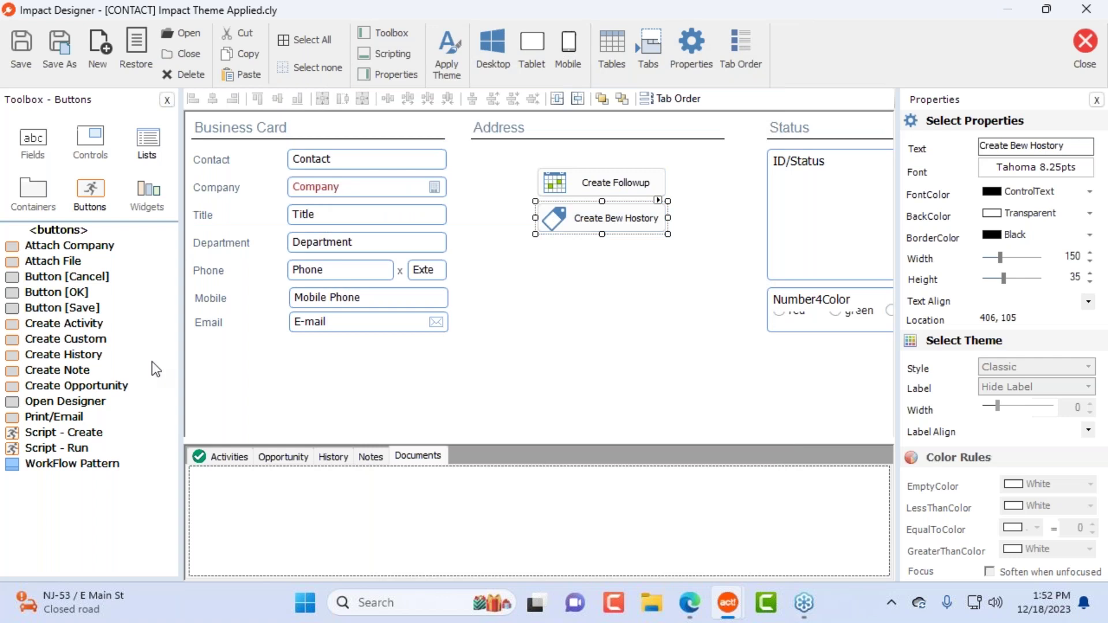
Step: Add a Create Note button with text 'ffdsgdsgdff' and the Task.png checkmark, then save the layout
{"action": "left_click", "coordinate": [64, 374]}
{"action": "mouse_move", "coordinate": [64, 378]}
{"action": "left_mouse_down"}
{"action": "mouse_move", "coordinate": [576, 292]}
{"action": "mouse_move", "coordinate": [552, 259]}
{"action": "left_mouse_up"}
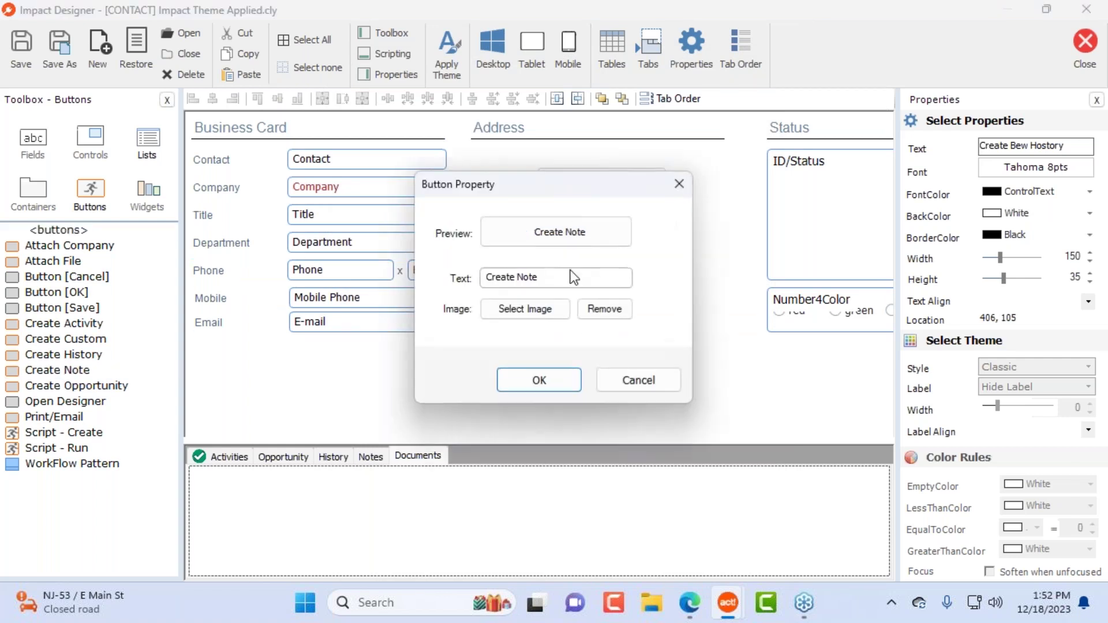
{"action": "type", "text": "ffdsgdsgdff"}
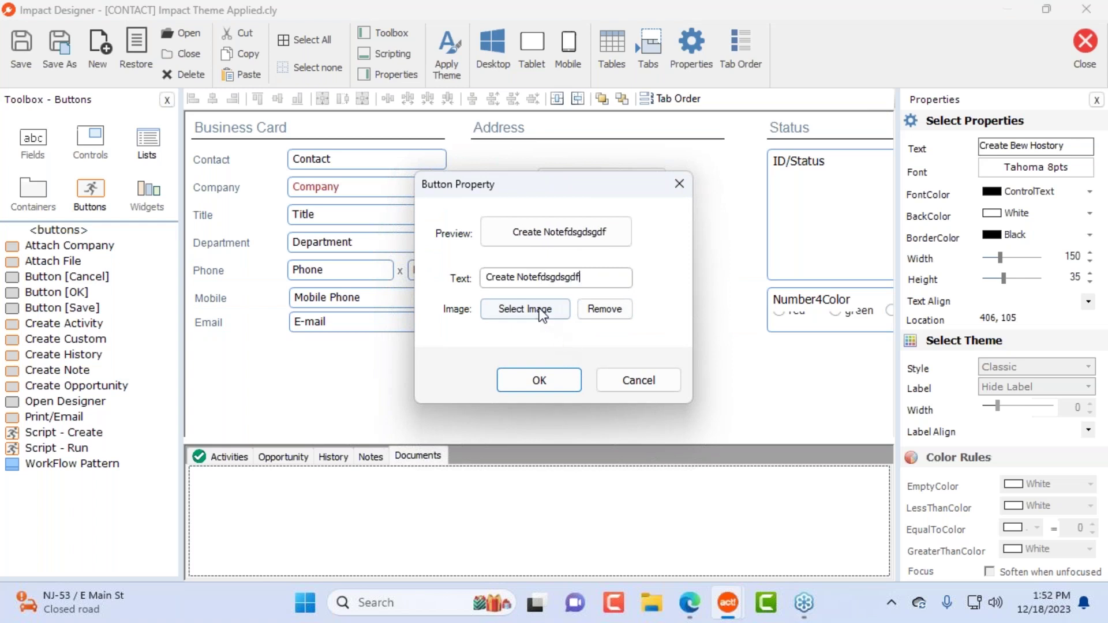
{"action": "left_click", "coordinate": [540, 313]}
{"action": "scroll", "coordinate": [764, 433], "scroll_direction": "down", "scroll_amount": 5}
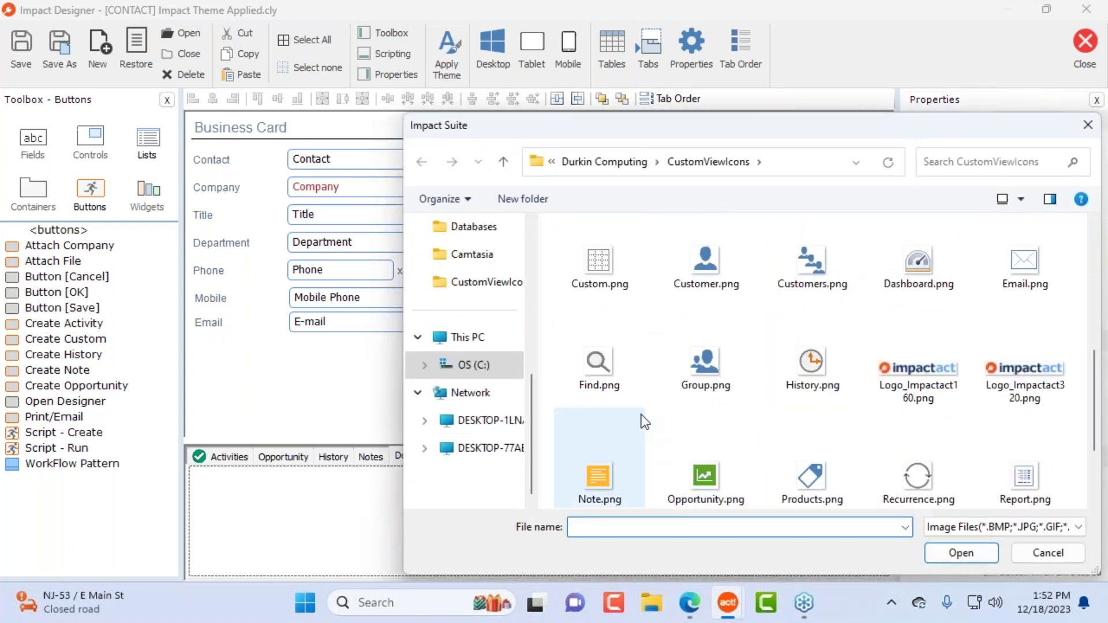
{"action": "scroll", "coordinate": [640, 433], "scroll_direction": "down", "scroll_amount": 2}
{"action": "double_click", "coordinate": [613, 484]}
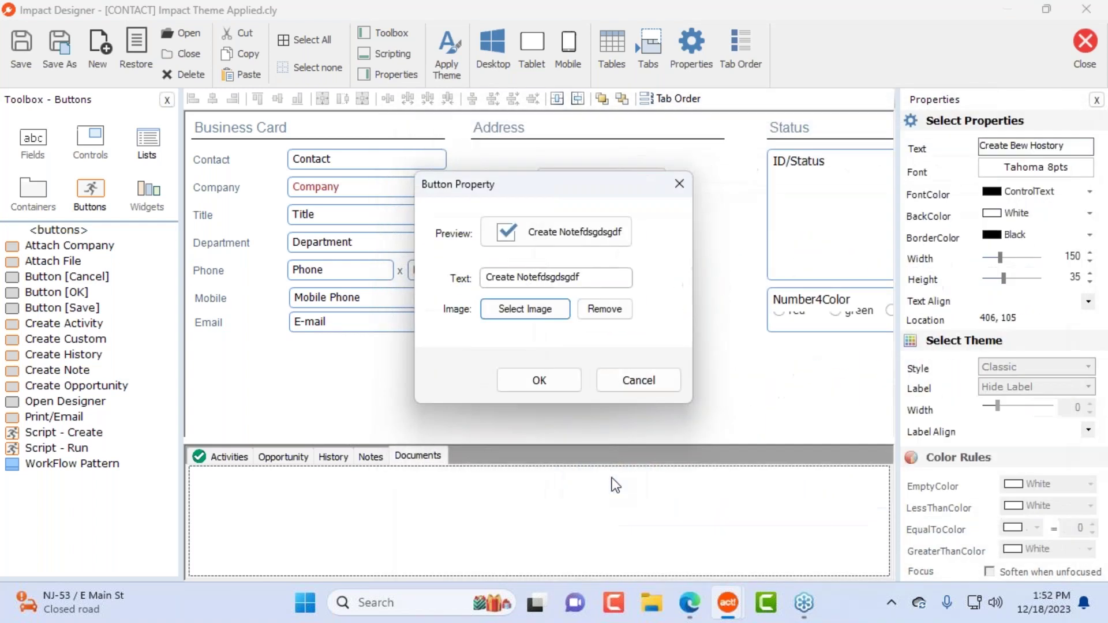
{"action": "left_click", "coordinate": [539, 379]}
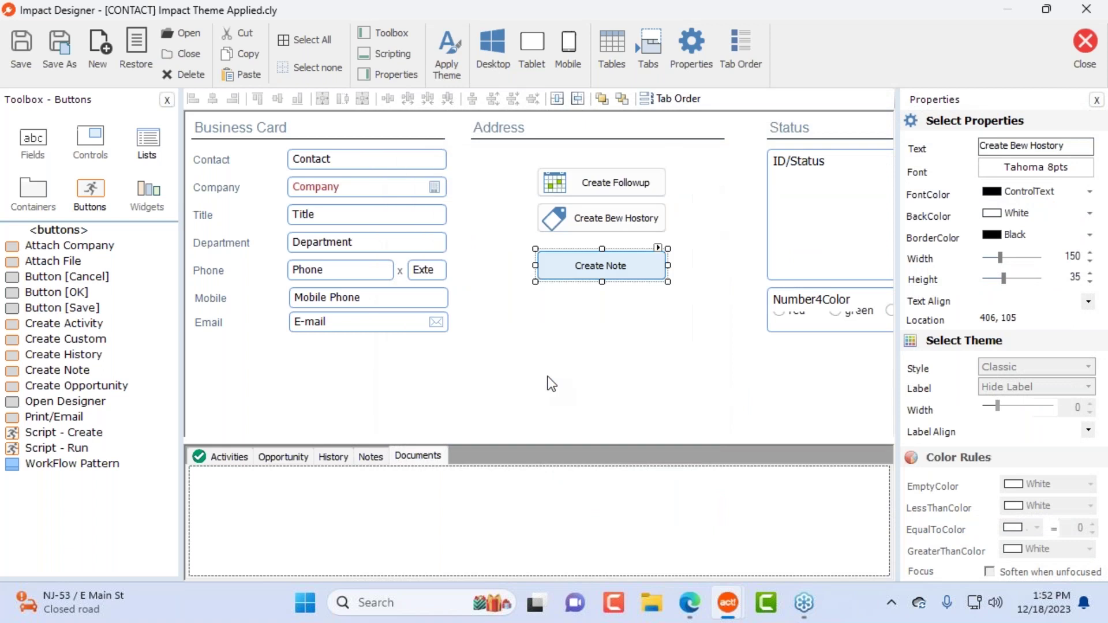
{"action": "left_click", "coordinate": [1085, 46]}
{"action": "left_click", "coordinate": [495, 353]}
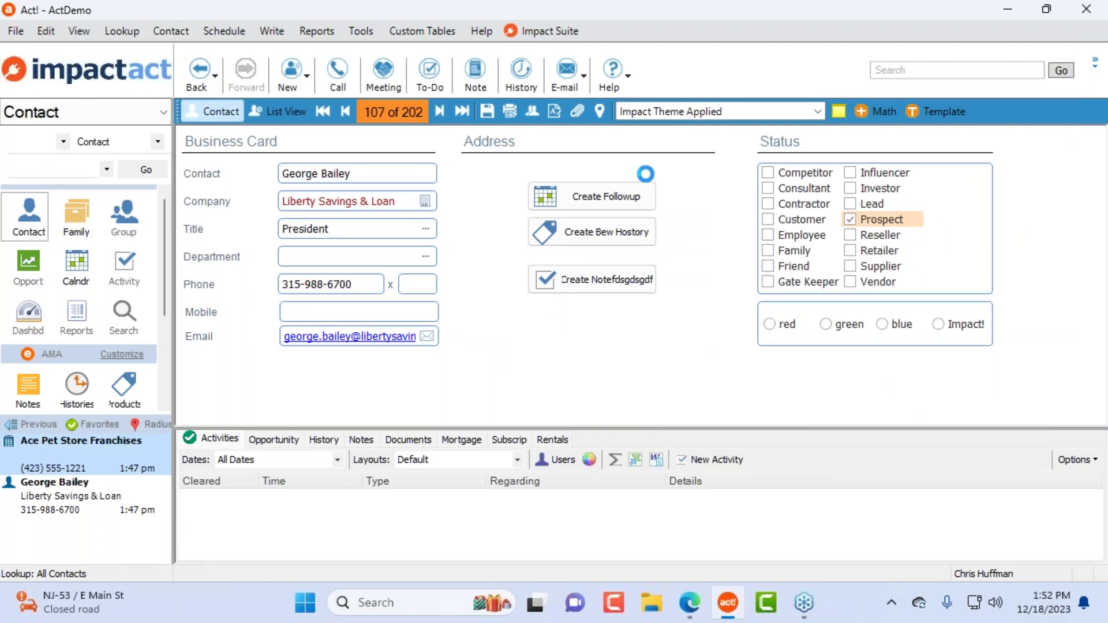
{"action": "left_click", "coordinate": [600, 195]}
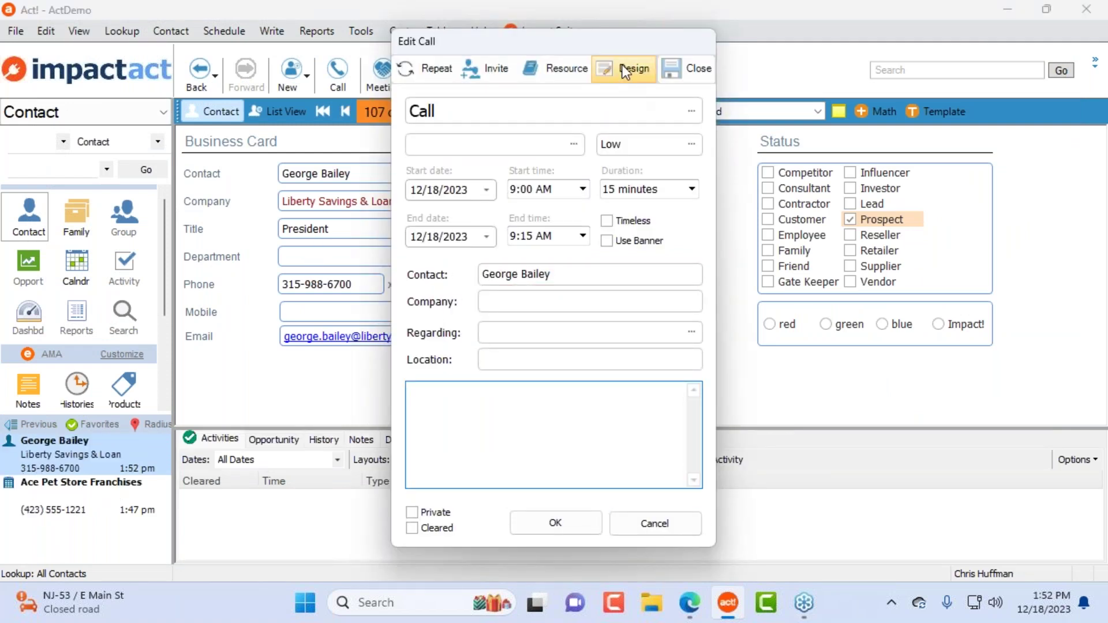
{"action": "left_click_drag", "start_coordinate": [616, 39], "coordinate": [570, 82]}
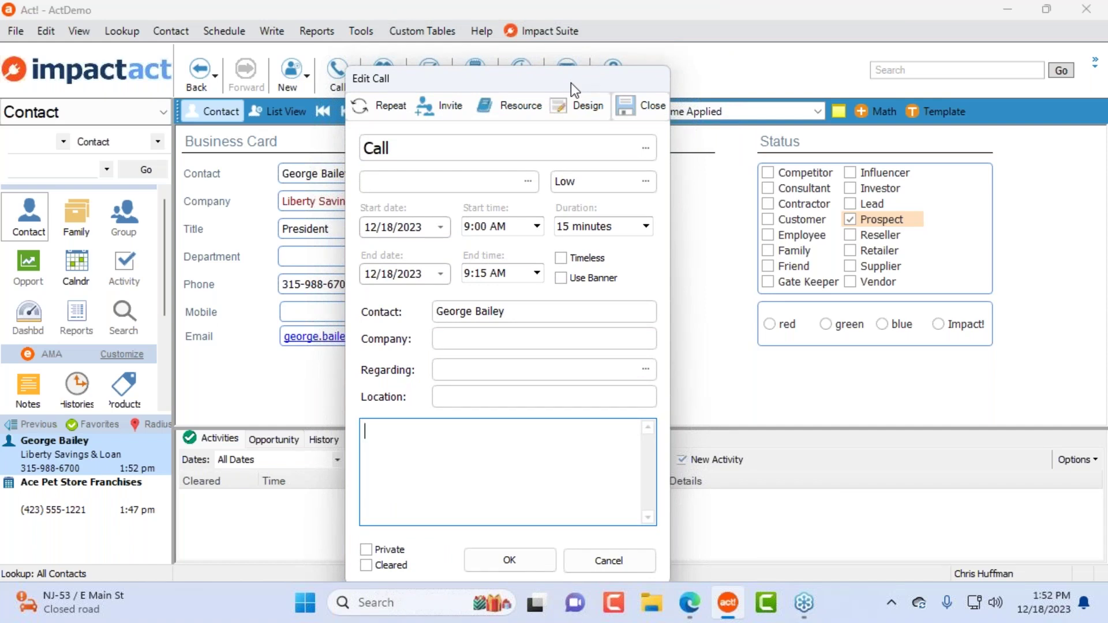
{"action": "left_click", "coordinate": [635, 560]}
{"action": "left_click", "coordinate": [619, 192]}
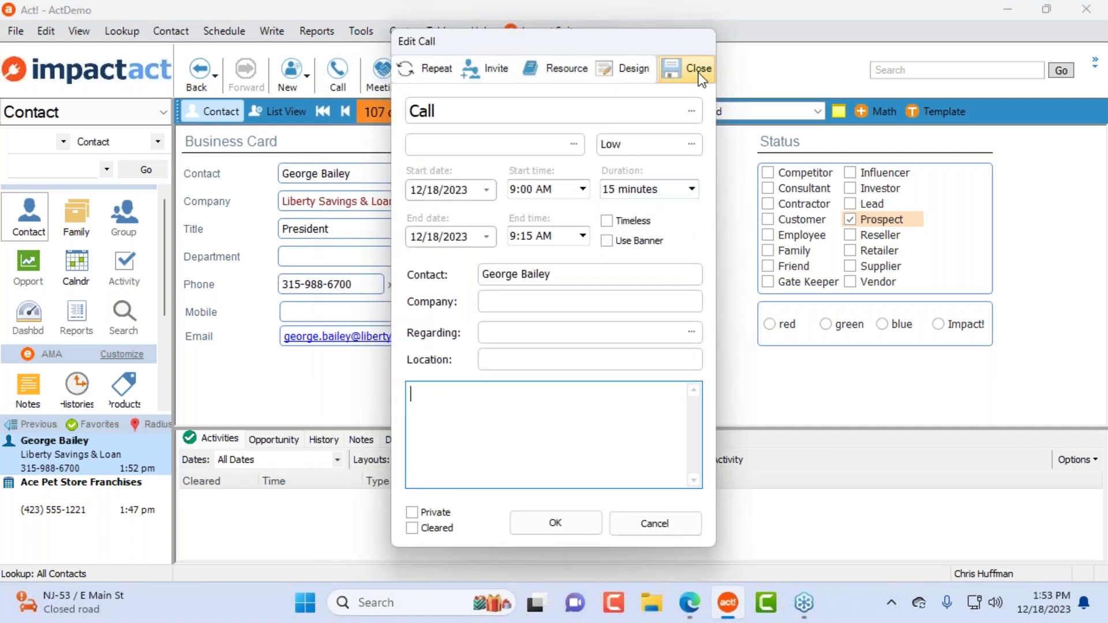
{"action": "left_click", "coordinate": [660, 531]}
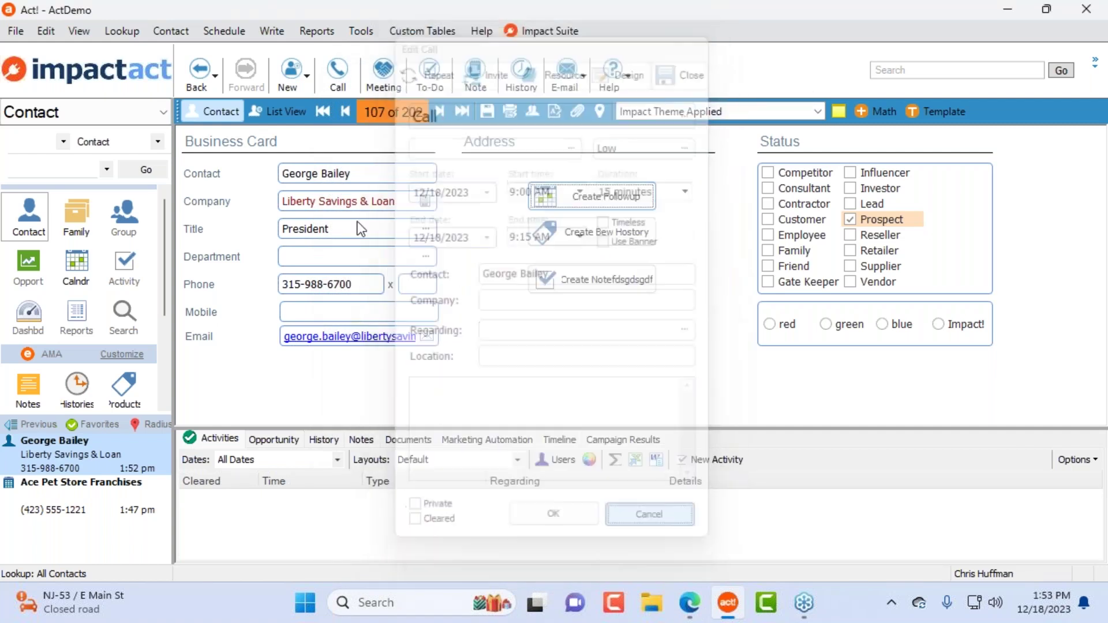
{"action": "left_click", "coordinate": [338, 77]}
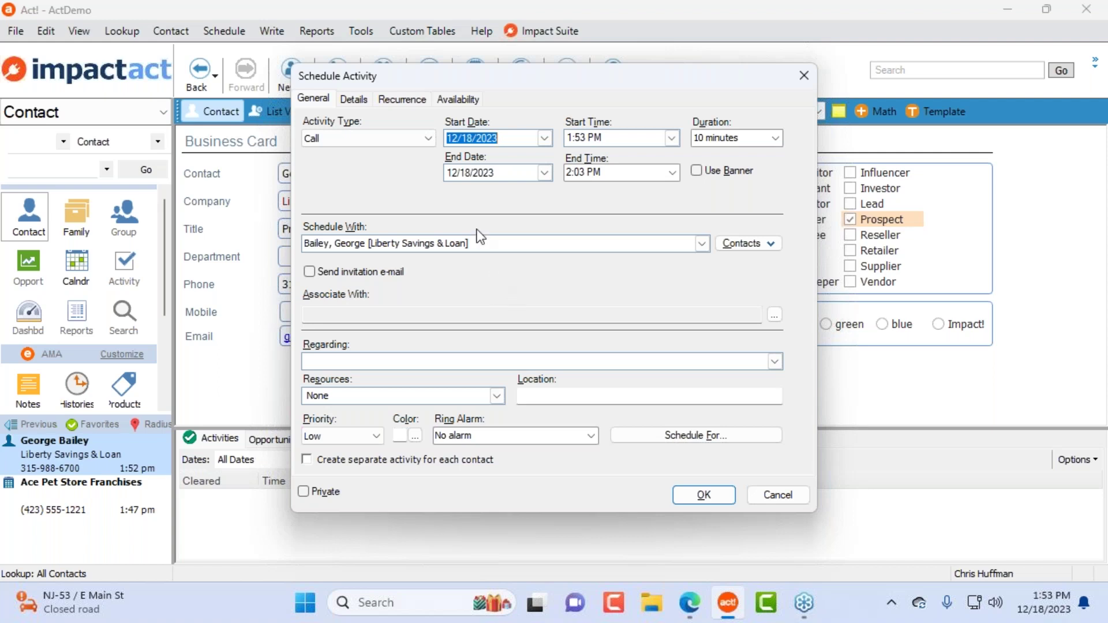
{"action": "left_click_drag", "start_coordinate": [428, 84], "coordinate": [477, 121]}
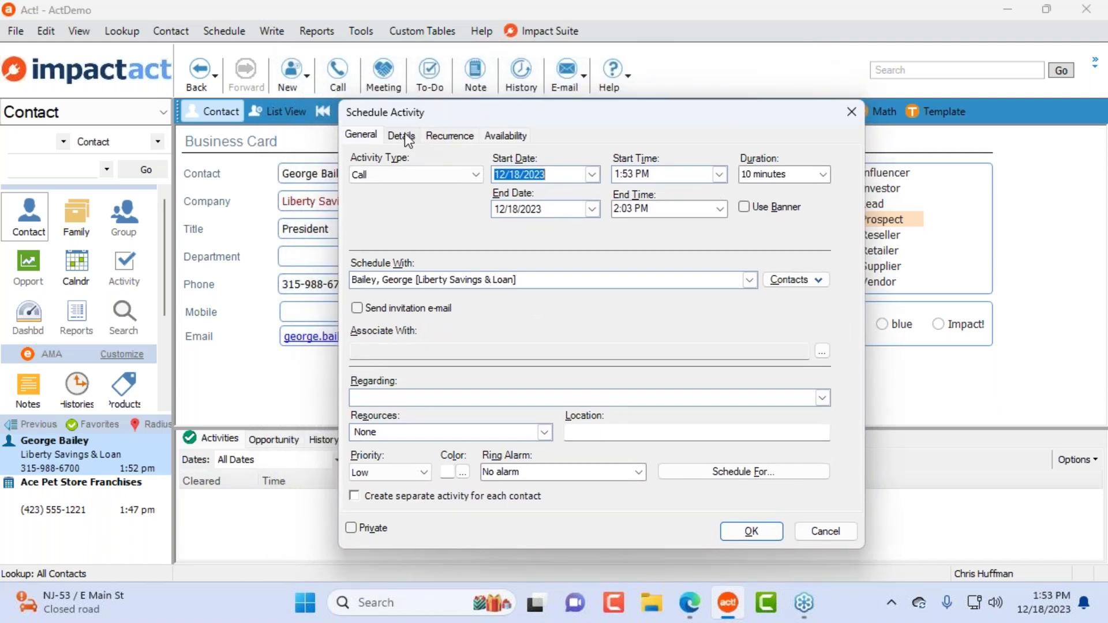
{"action": "left_click", "coordinate": [404, 134]}
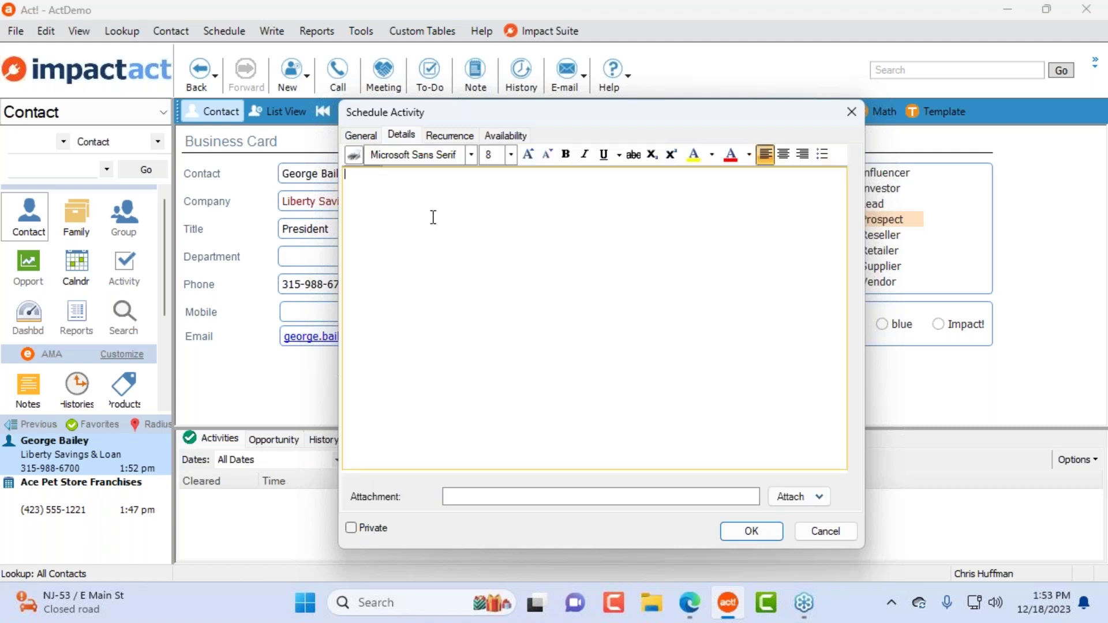
{"action": "left_click", "coordinate": [364, 135]}
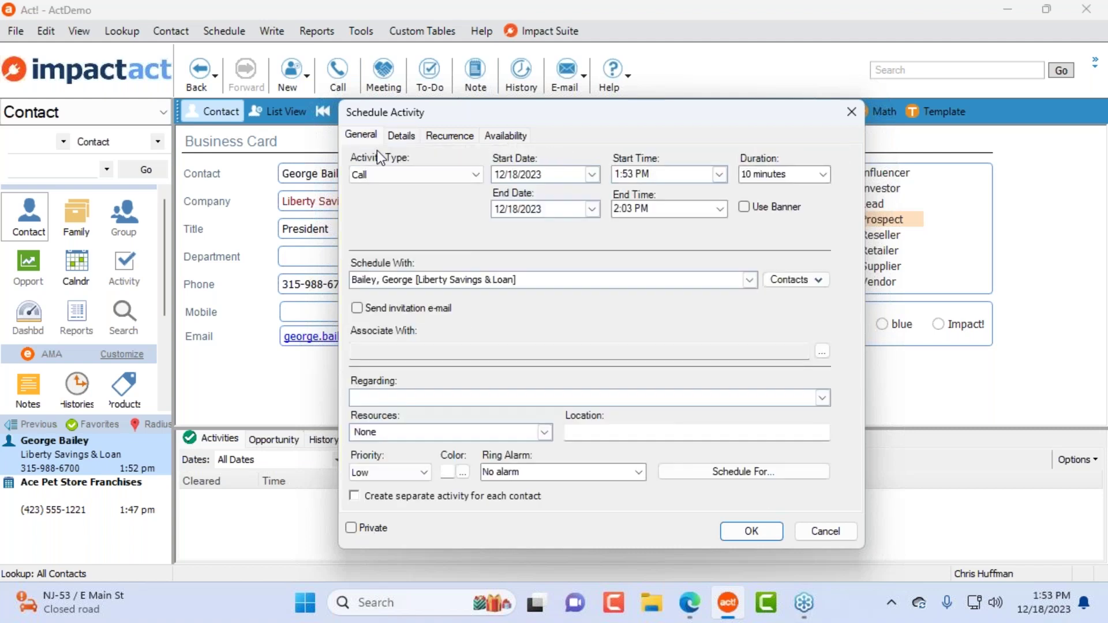
{"action": "left_click", "coordinate": [445, 136]}
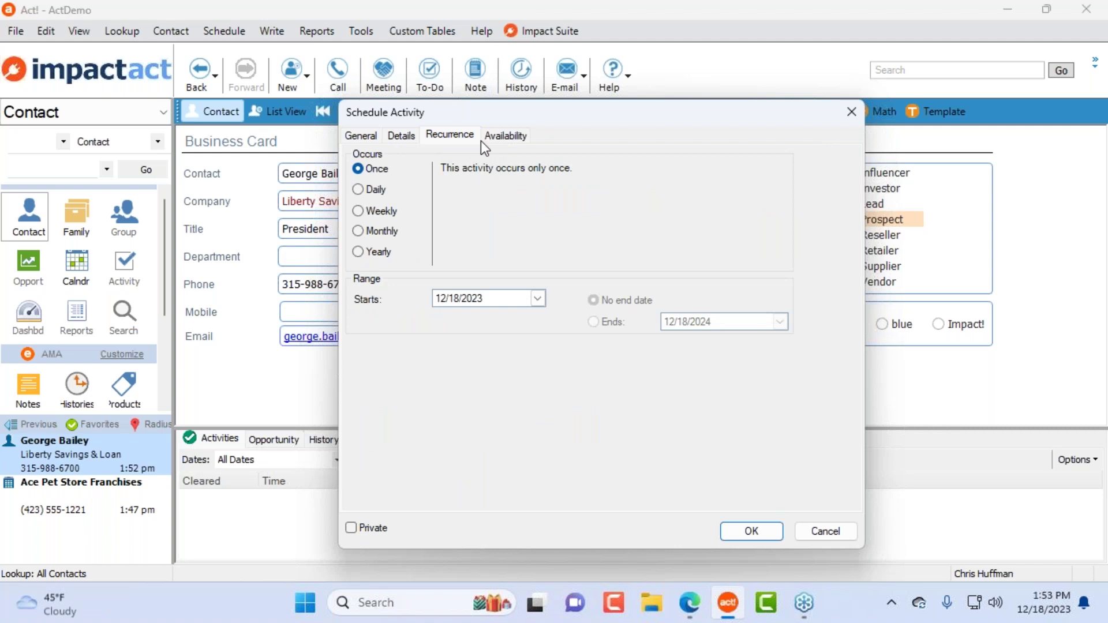
{"action": "left_click", "coordinate": [503, 136]}
{"action": "left_click", "coordinate": [826, 533]}
{"action": "left_click", "coordinate": [402, 134]}
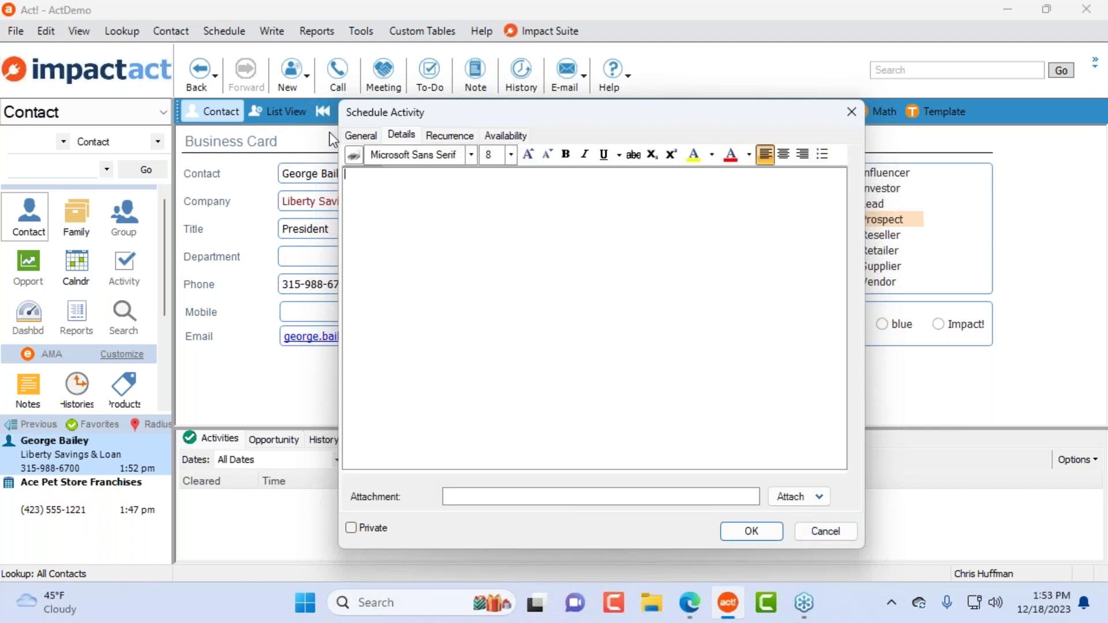
{"action": "left_click", "coordinate": [825, 531]}
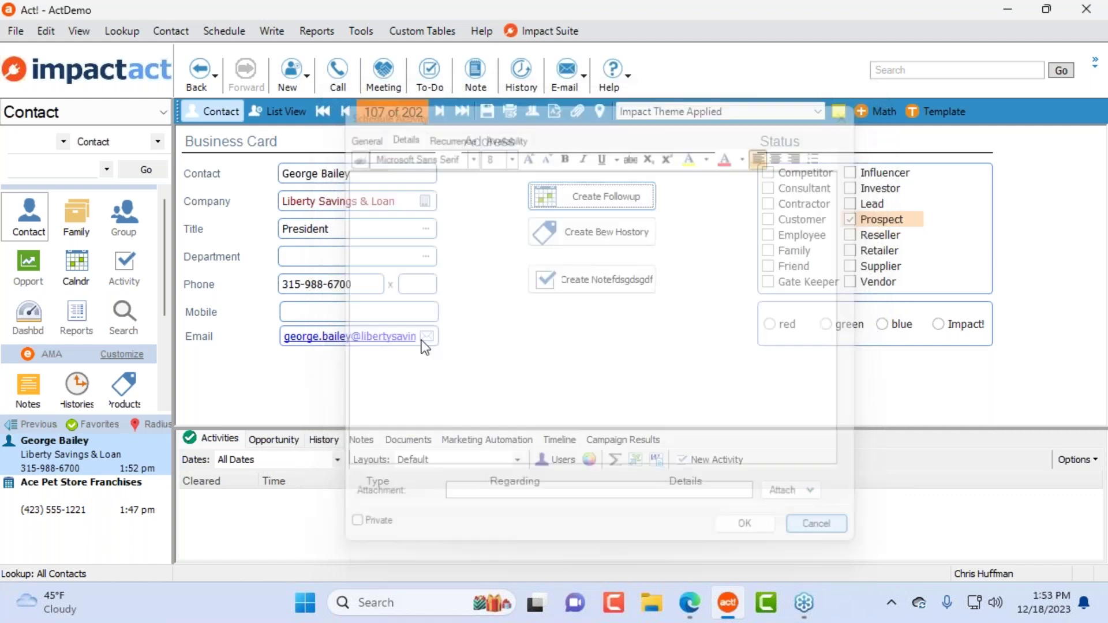
Step: Open a follow-up call and try its Invite, Repeat and Resources options without changes
{"action": "left_click", "coordinate": [602, 200]}
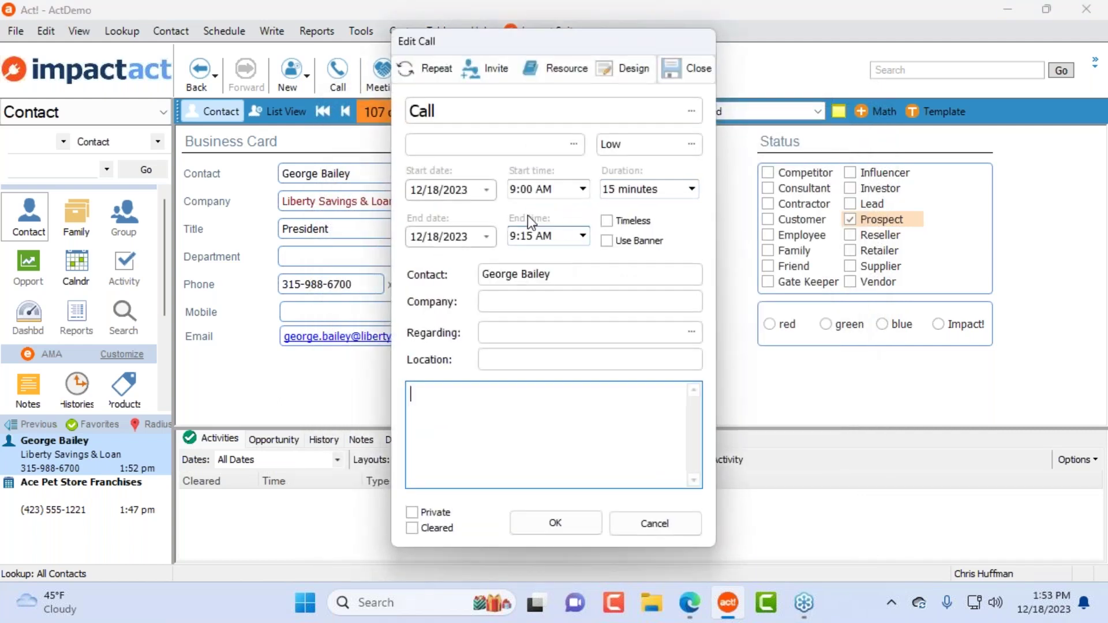
{"action": "left_click_drag", "start_coordinate": [517, 57], "coordinate": [422, 73]}
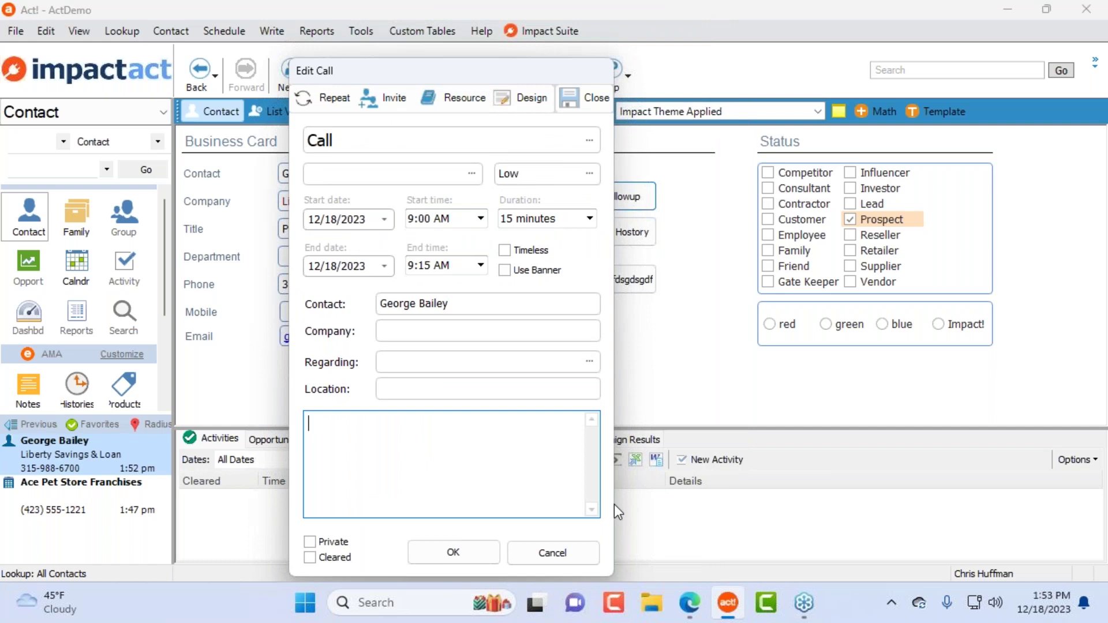
{"action": "left_click", "coordinate": [395, 101]}
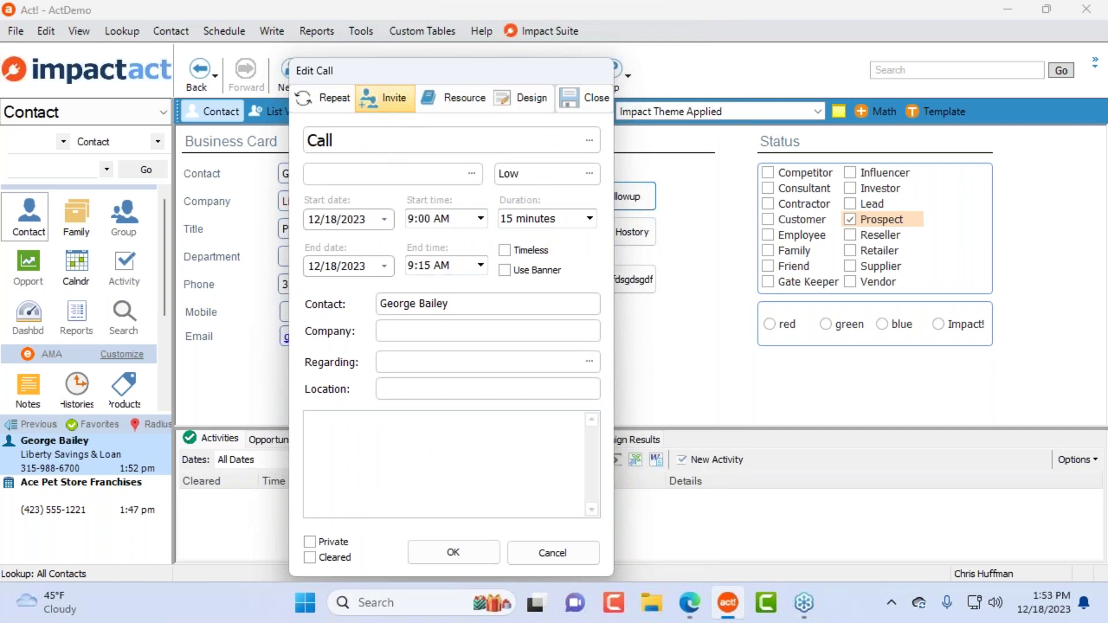
{"action": "left_click", "coordinate": [323, 99]}
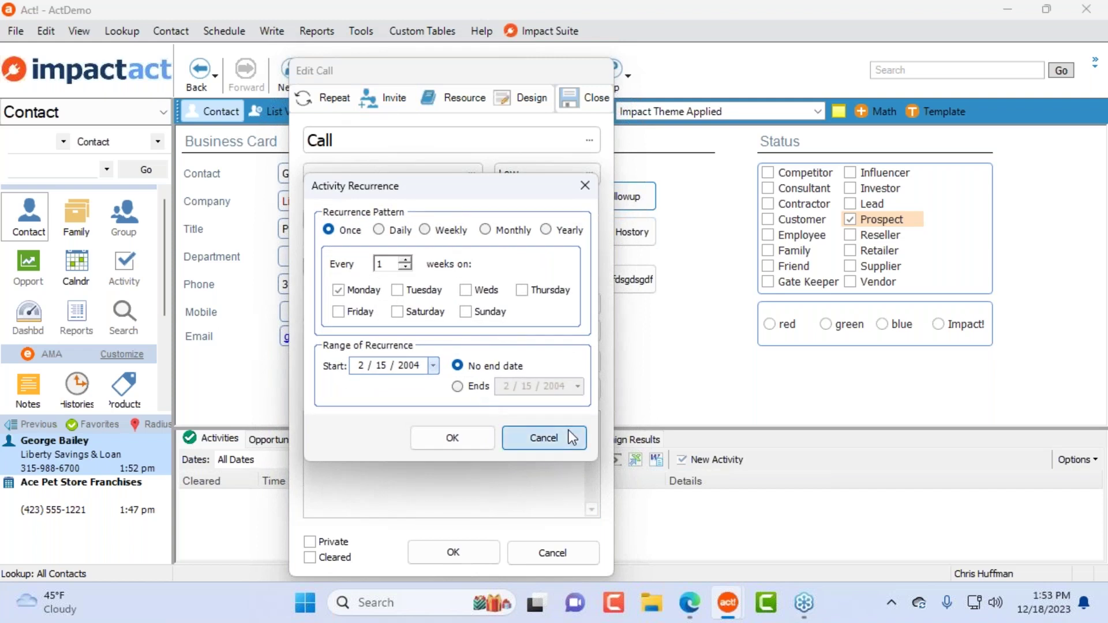
{"action": "left_click", "coordinate": [569, 432]}
{"action": "left_click", "coordinate": [463, 107]}
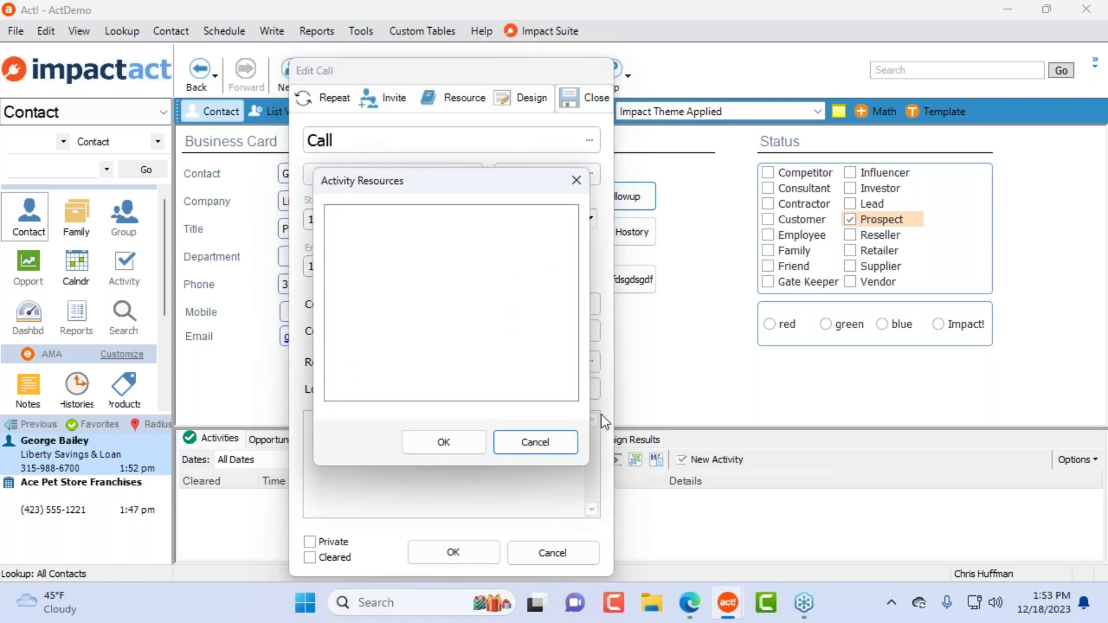
{"action": "left_click", "coordinate": [553, 442]}
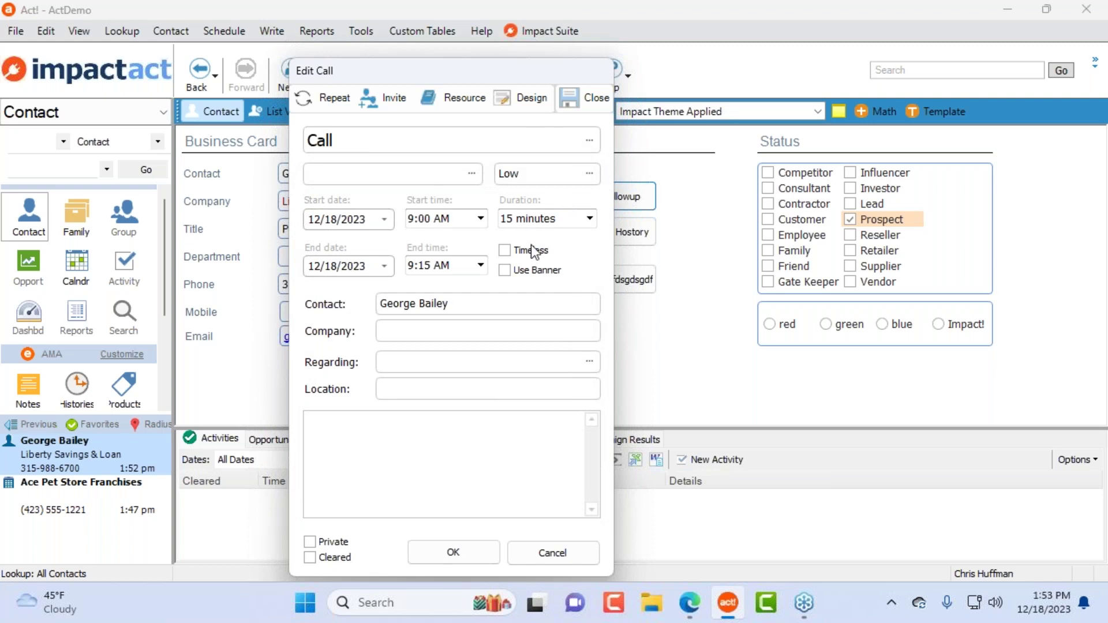
Step: Write three lines of sample notes, set a 10 minutes alarm and Medium priority, then open the form in Design
{"action": "left_click", "coordinate": [421, 430]}
{"action": "type", "text": "xvbgfdfsbngfk dsgfl ;flhj"}
{"action": "key", "text": "Return"}
{"action": "type", "text": "dfs"}
{"action": "key", "text": "Return"}
{"action": "type", "text": "g dgfh;dtfsk gdfk"}
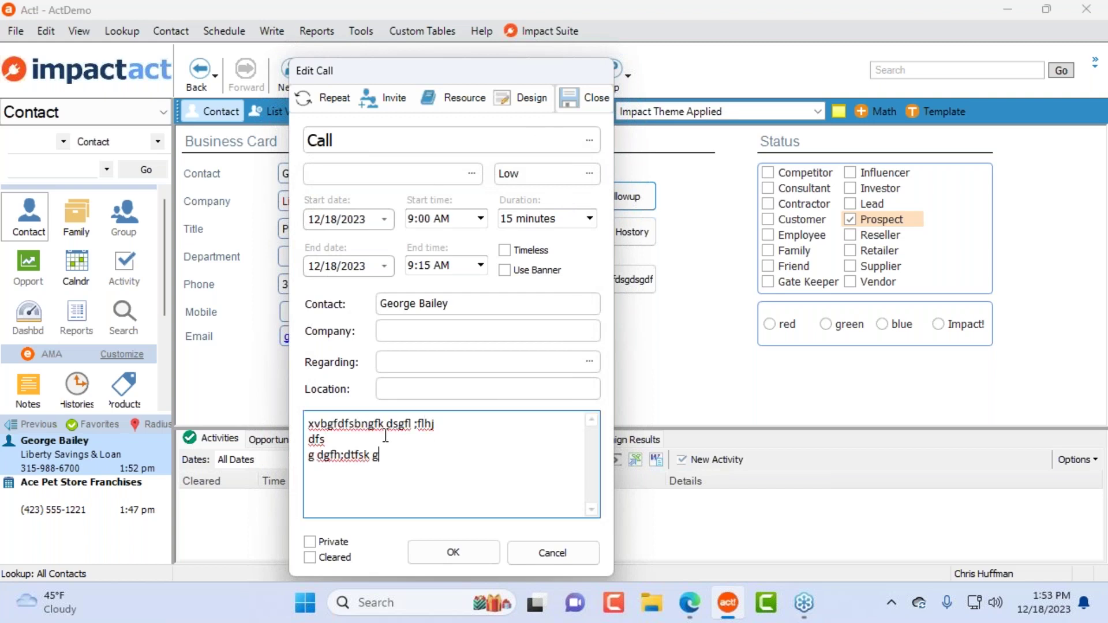
{"action": "left_click", "coordinate": [469, 175]}
{"action": "left_click", "coordinate": [386, 224]}
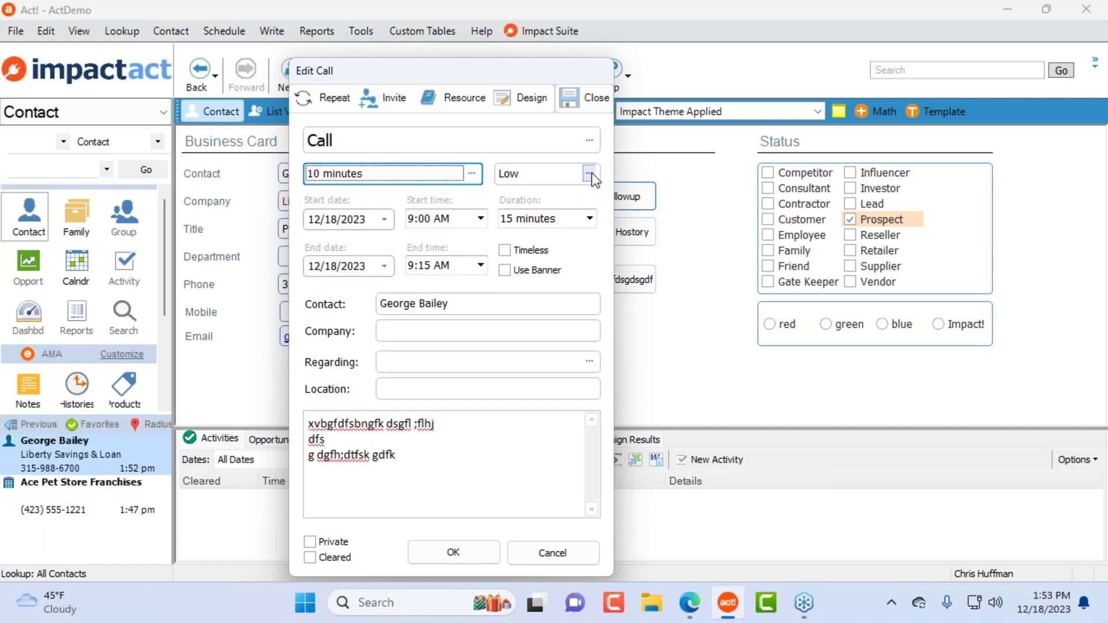
{"action": "left_click", "coordinate": [590, 173]}
{"action": "left_click", "coordinate": [577, 224]}
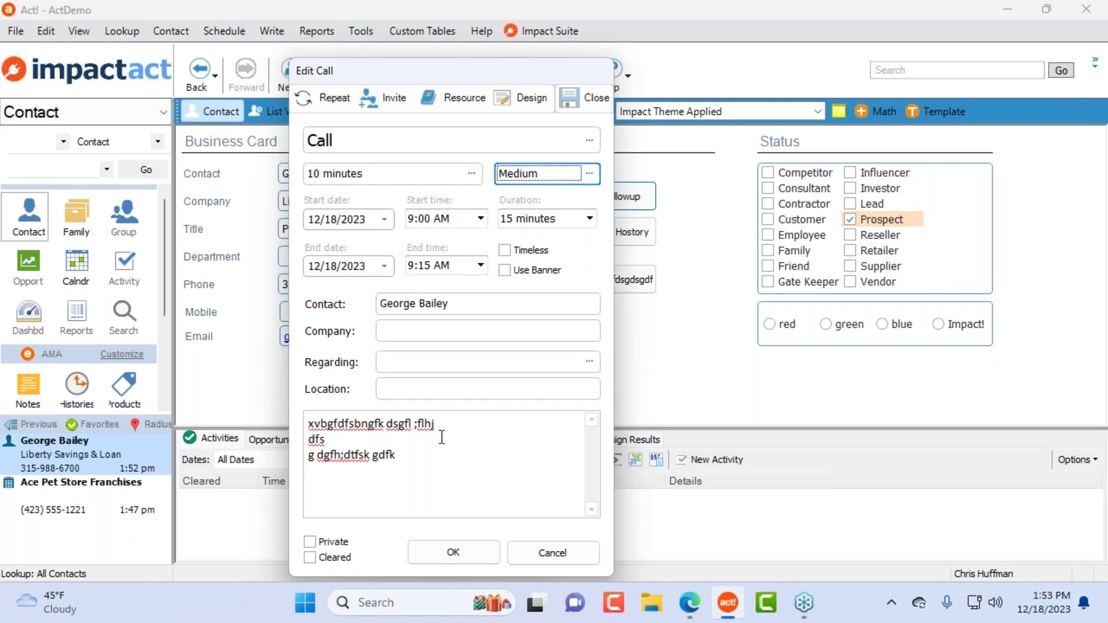
{"action": "left_click", "coordinate": [529, 93]}
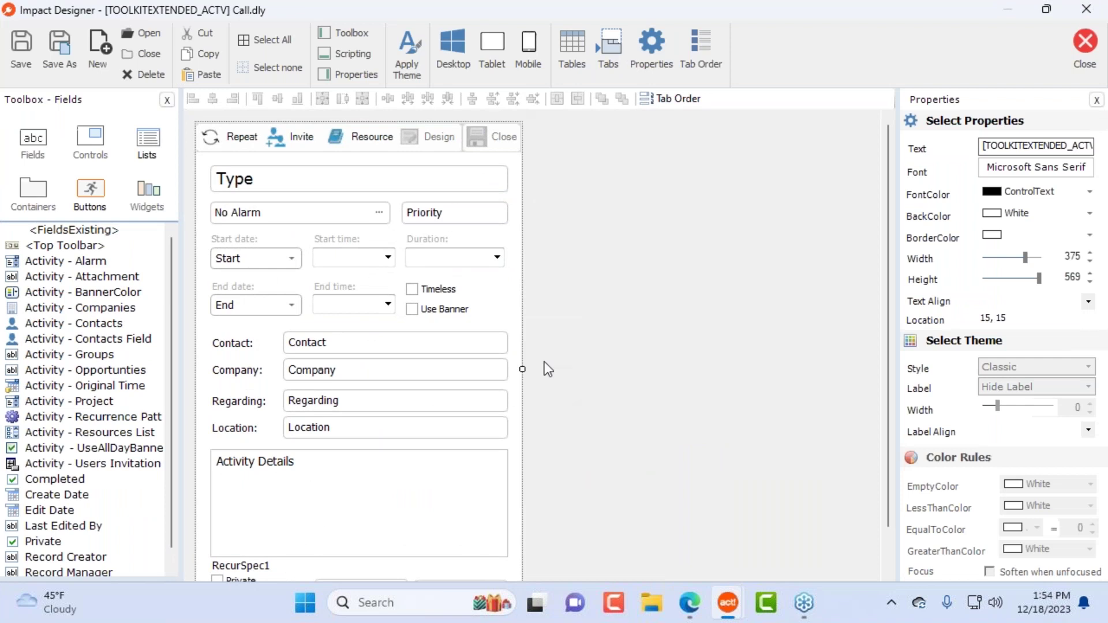
Step: Widen the Call form to 754, move Activity Details top right with the OK/Cancel group below, and shorten the form
{"action": "left_click_drag", "start_coordinate": [523, 369], "coordinate": [850, 369]}
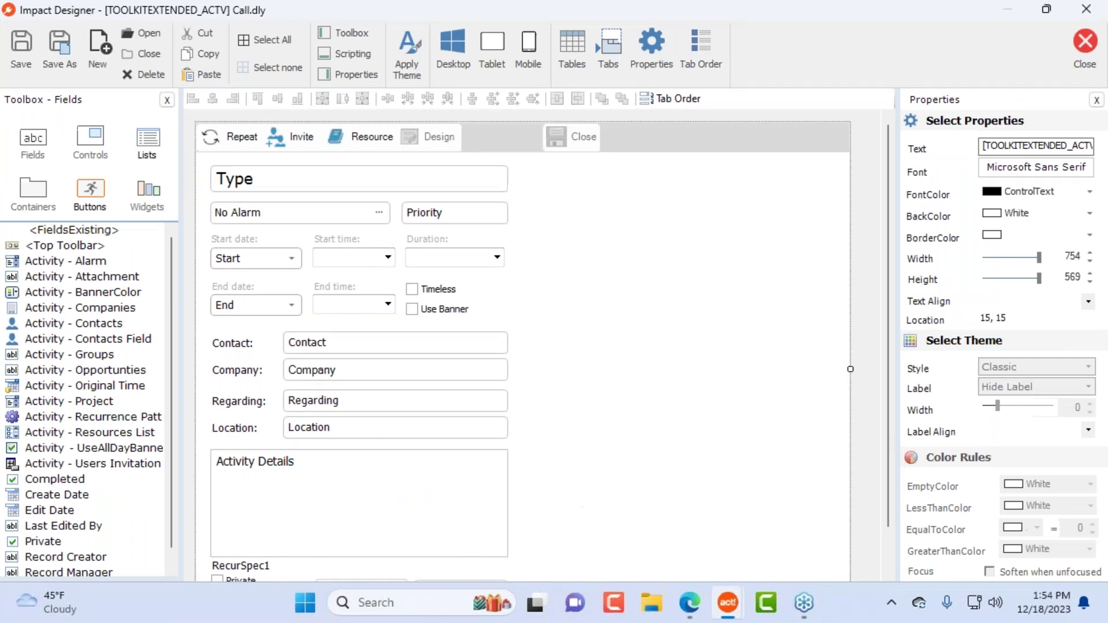
{"action": "left_click_drag", "start_coordinate": [529, 484], "coordinate": [729, 222]}
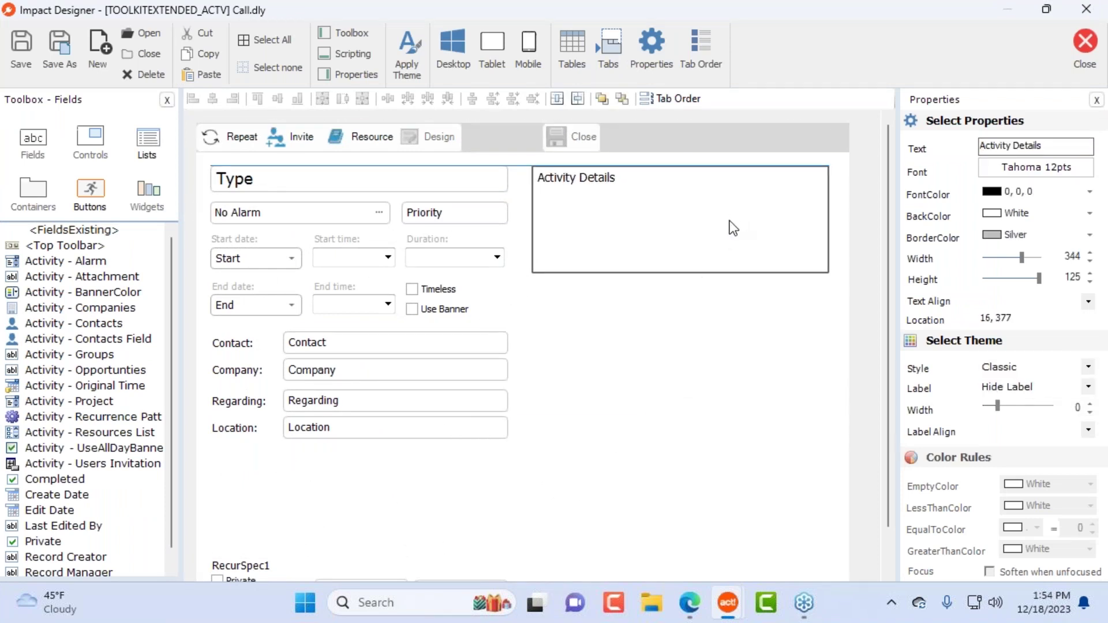
{"action": "left_click_drag", "start_coordinate": [678, 275], "coordinate": [702, 432]}
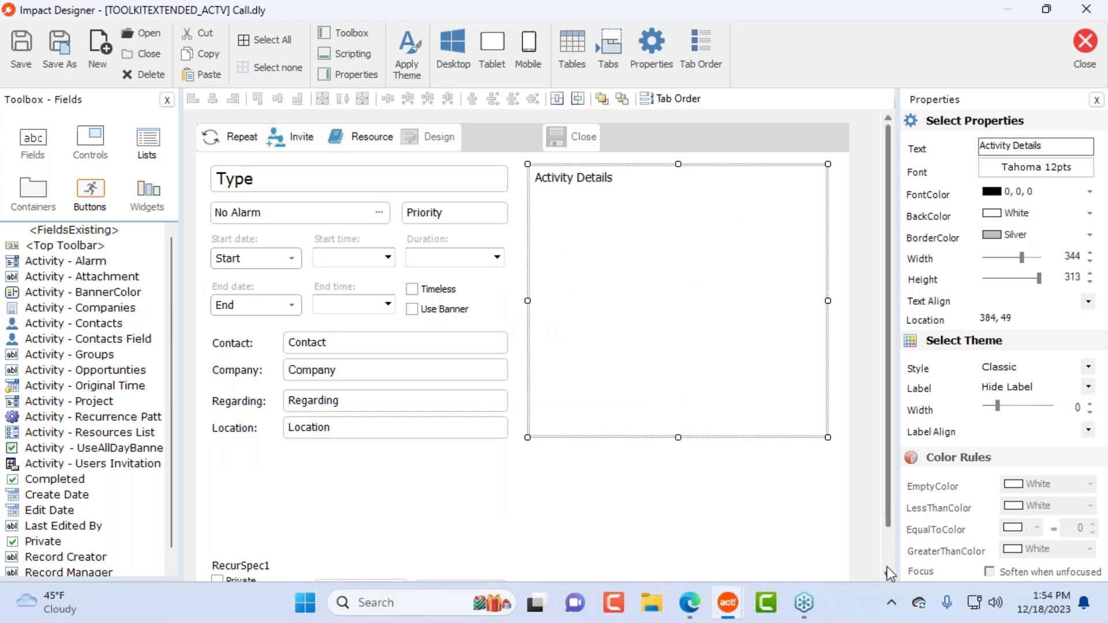
{"action": "scroll", "coordinate": [888, 567], "scroll_direction": "down", "scroll_amount": 1}
{"action": "left_click", "coordinate": [553, 519]}
{"action": "left_click_drag", "start_coordinate": [208, 622], "coordinate": [190, 617]}
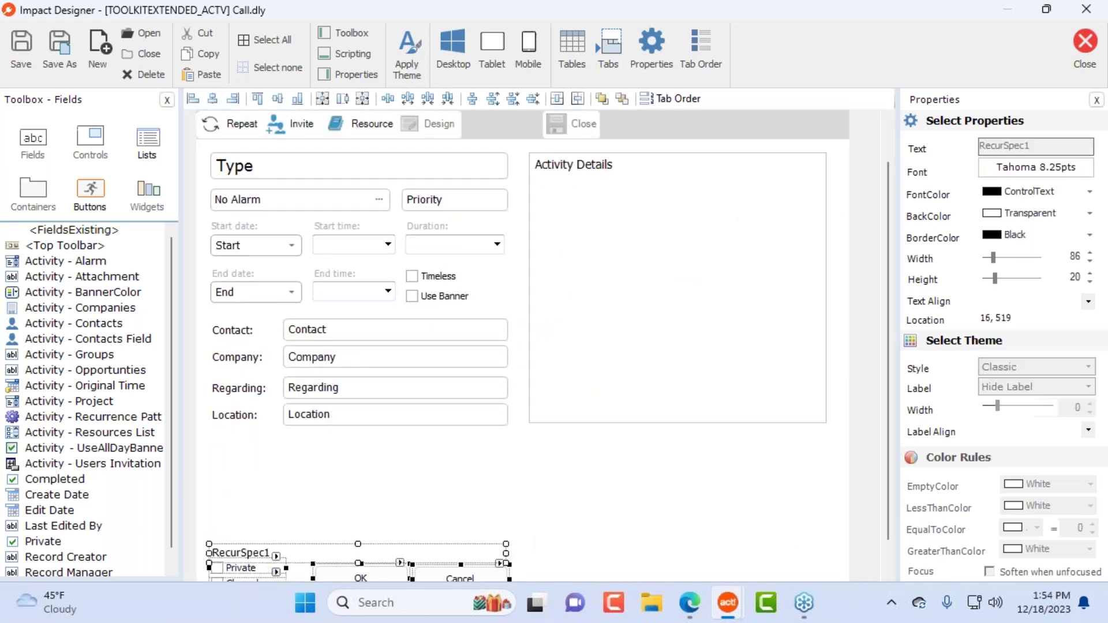
{"action": "left_click_drag", "start_coordinate": [458, 579], "coordinate": [784, 474]}
{"action": "left_click", "coordinate": [791, 524]}
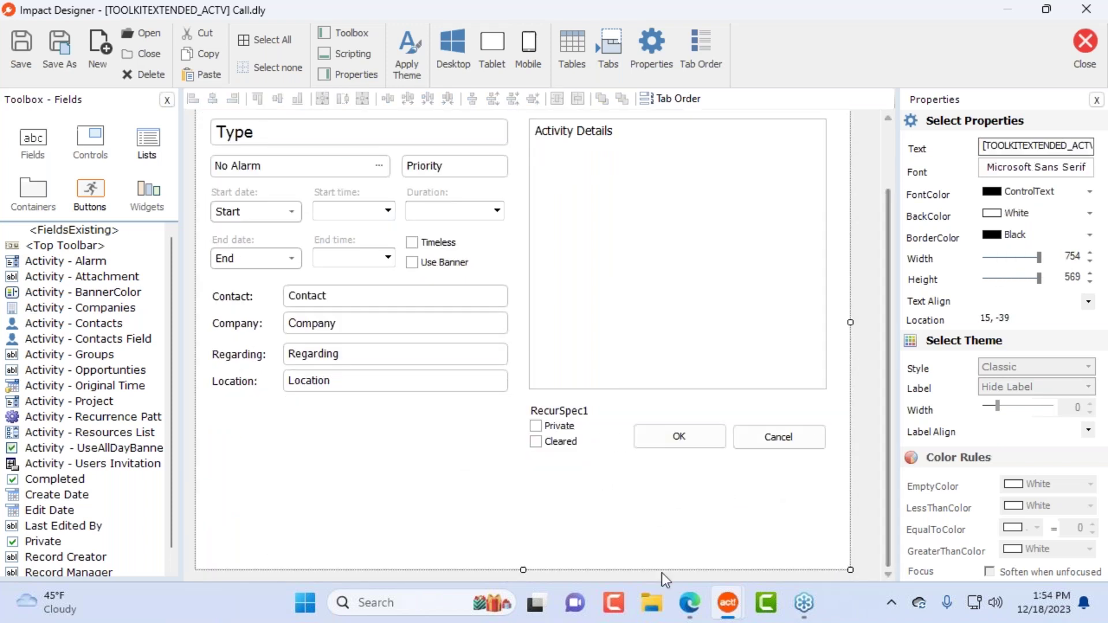
{"action": "left_click_drag", "start_coordinate": [522, 570], "coordinate": [532, 544]}
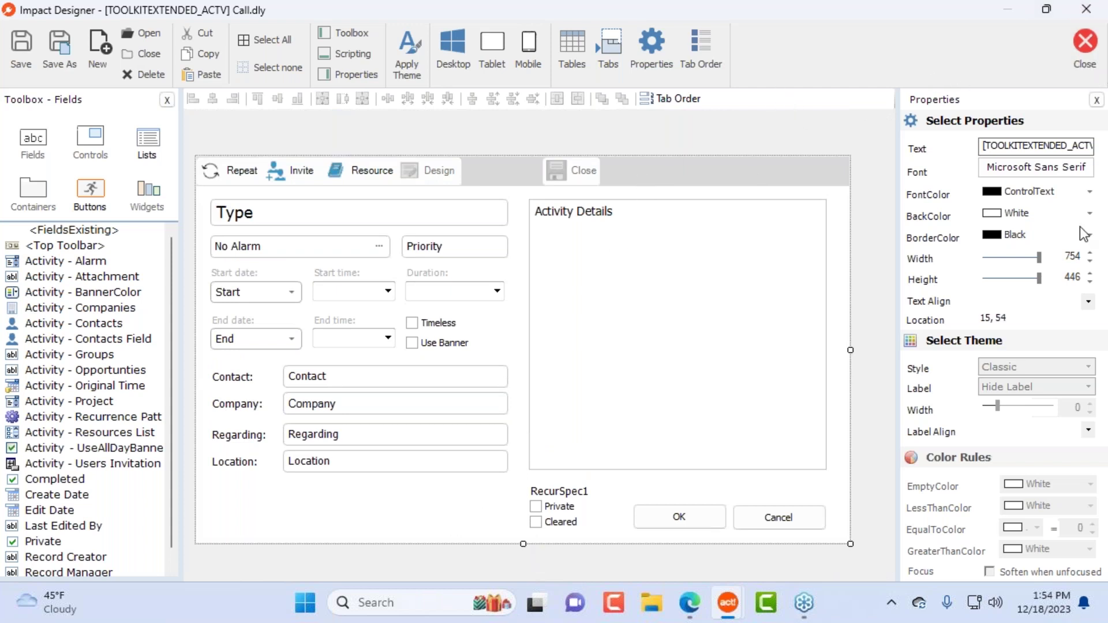
Step: Set the Call form background to light blue (198, 217, 240) and save Call.dly
{"action": "left_click", "coordinate": [1065, 80]}
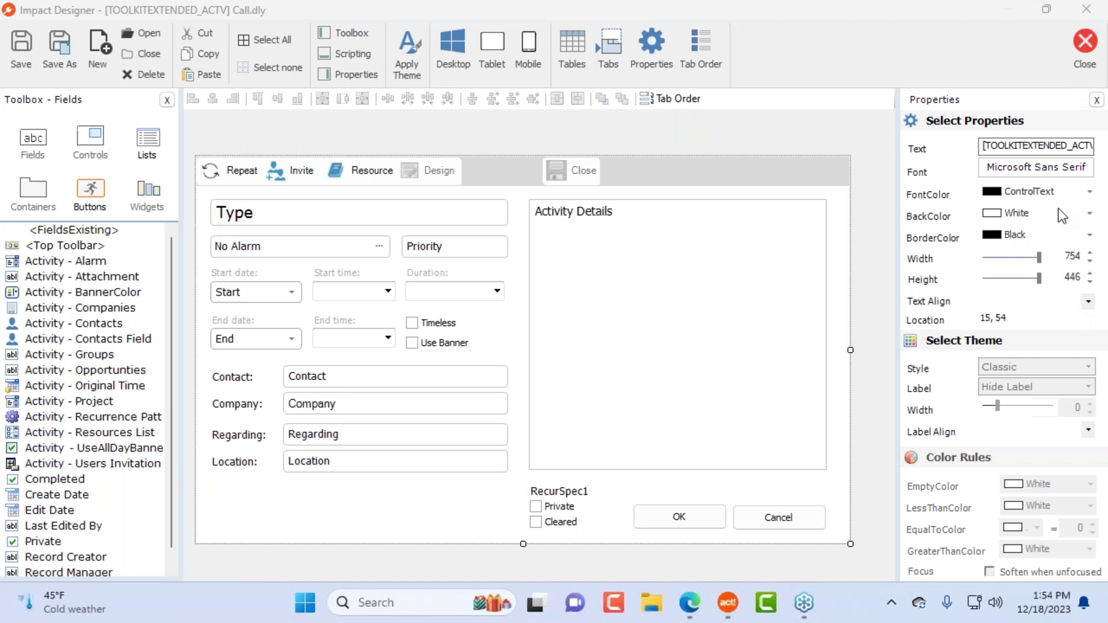
{"action": "left_click", "coordinate": [428, 510]}
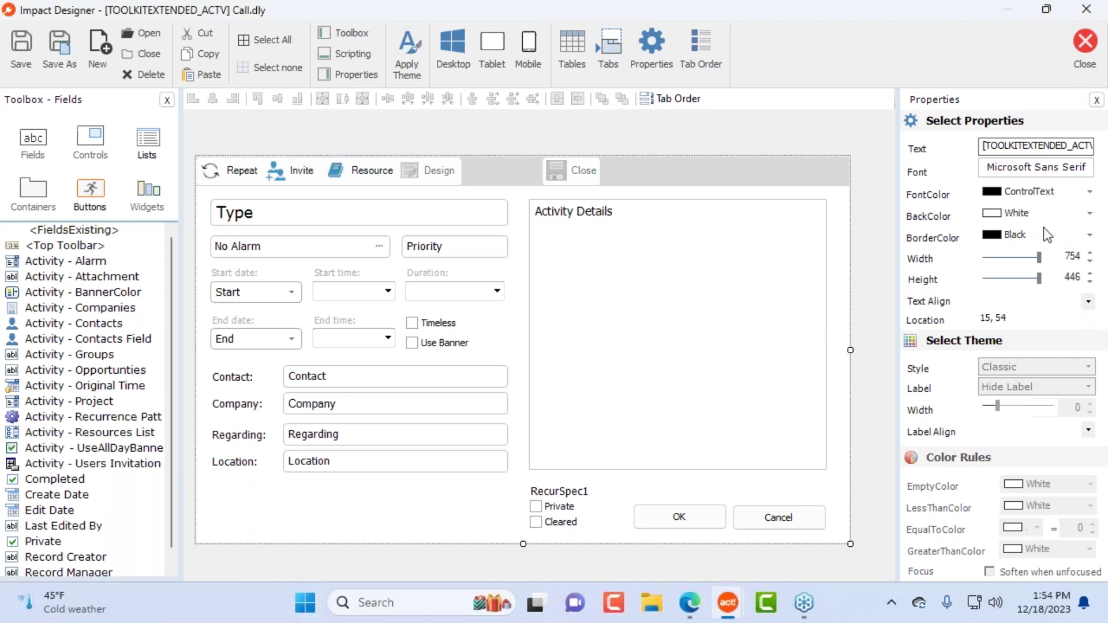
{"action": "left_click", "coordinate": [1090, 213]}
{"action": "left_click", "coordinate": [962, 233]}
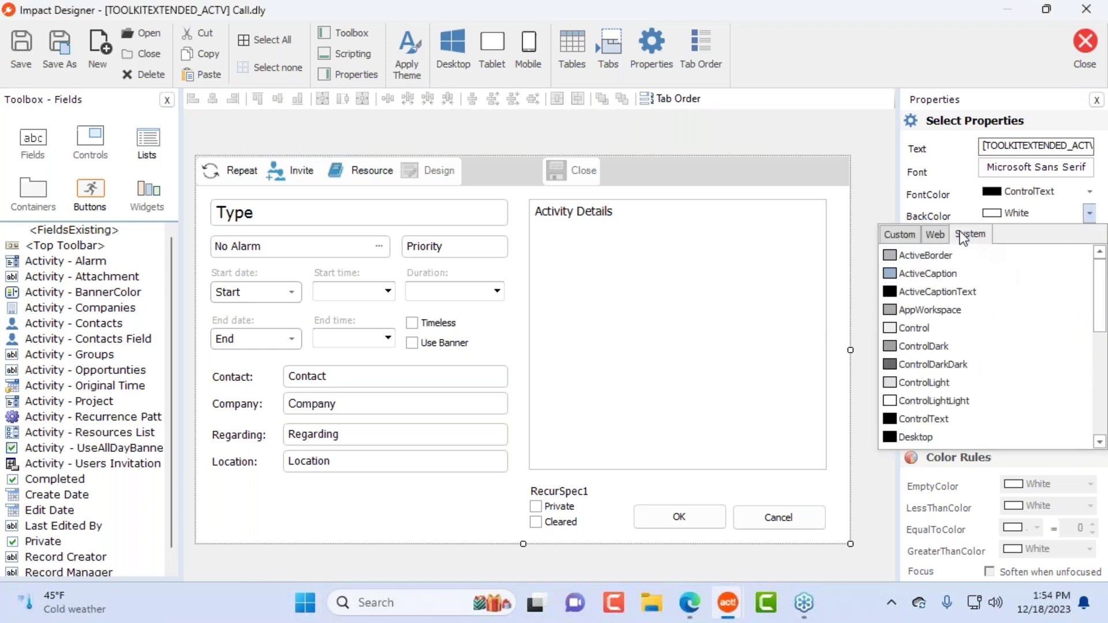
{"action": "left_click", "coordinate": [901, 234]}
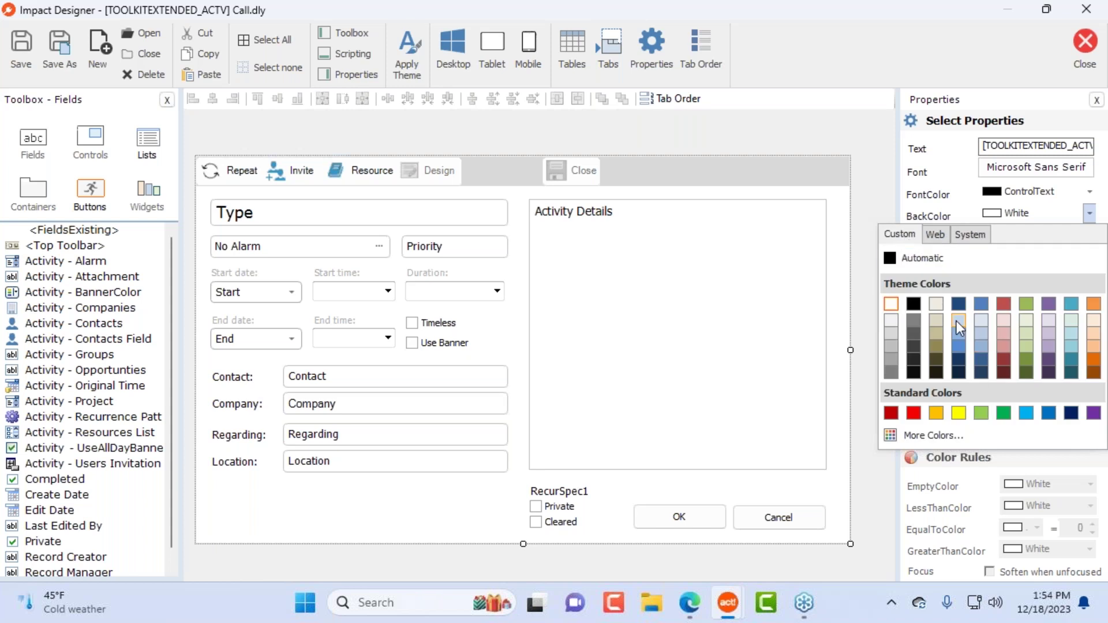
{"action": "left_click", "coordinate": [959, 322]}
{"action": "left_click", "coordinate": [1085, 45]}
{"action": "left_click", "coordinate": [488, 360]}
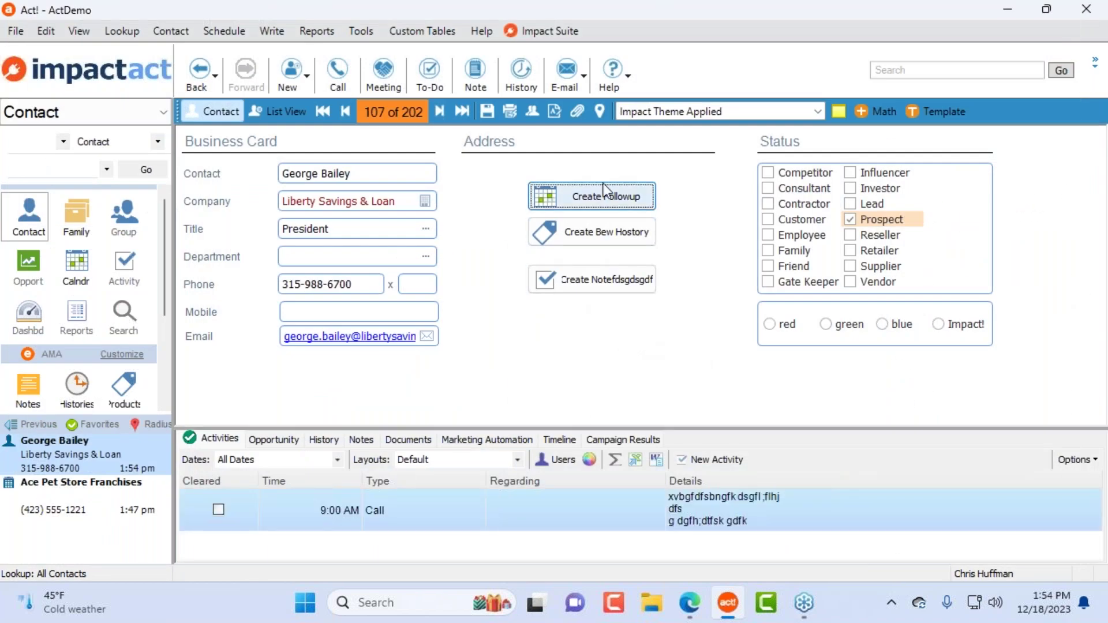
Step: Preview the restyled Call form in a follow-up call, then cancel it
{"action": "left_click", "coordinate": [604, 194]}
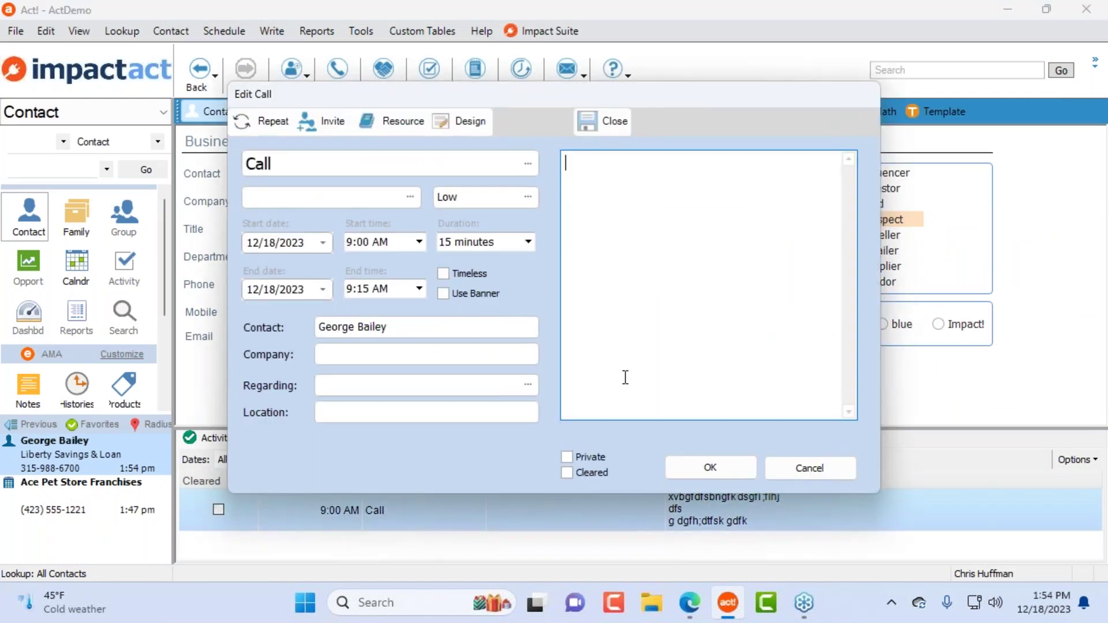
{"action": "left_click_drag", "start_coordinate": [562, 102], "coordinate": [698, 154]}
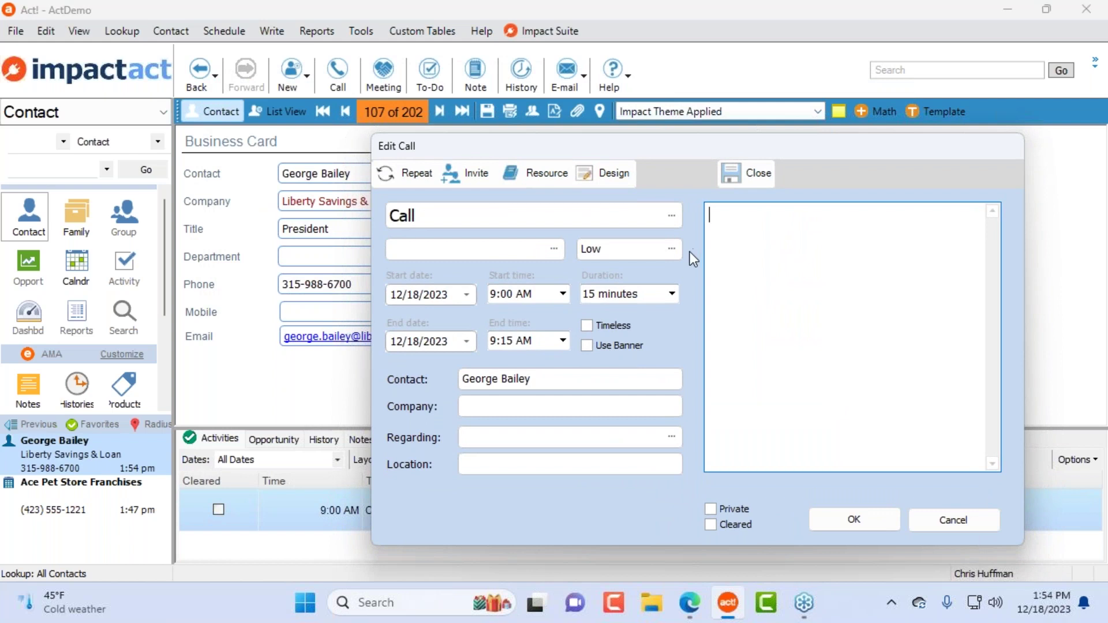
{"action": "left_click", "coordinate": [941, 522]}
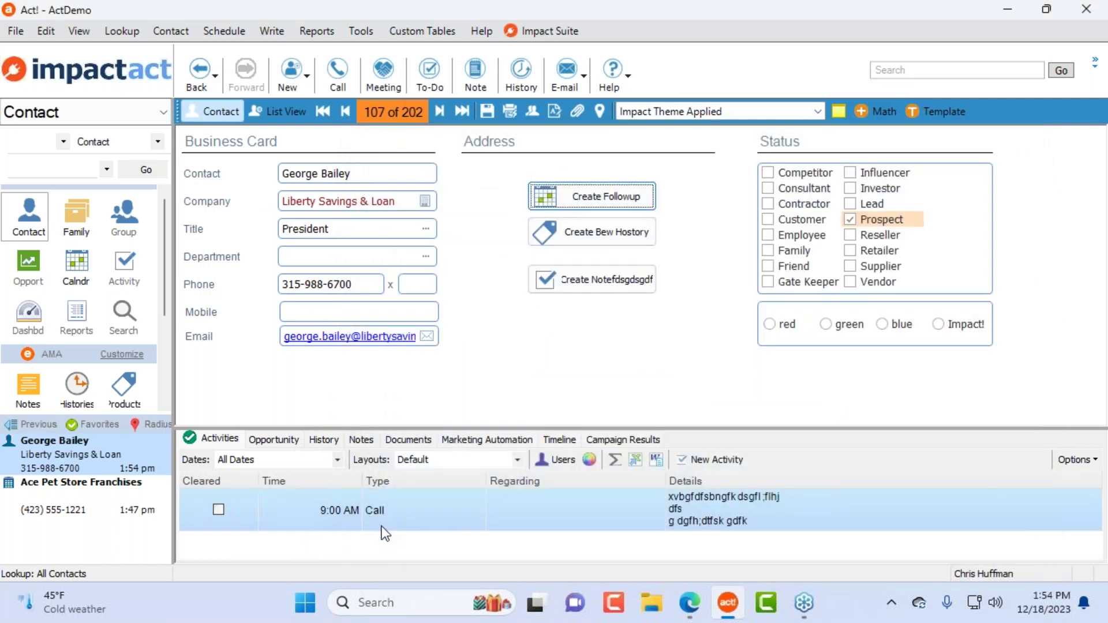
Step: Schedule a new meeting for the contact and open the Meeting form's layout in Design
{"action": "right_click", "coordinate": [453, 499]}
{"action": "mouse_move", "coordinate": [526, 169]}
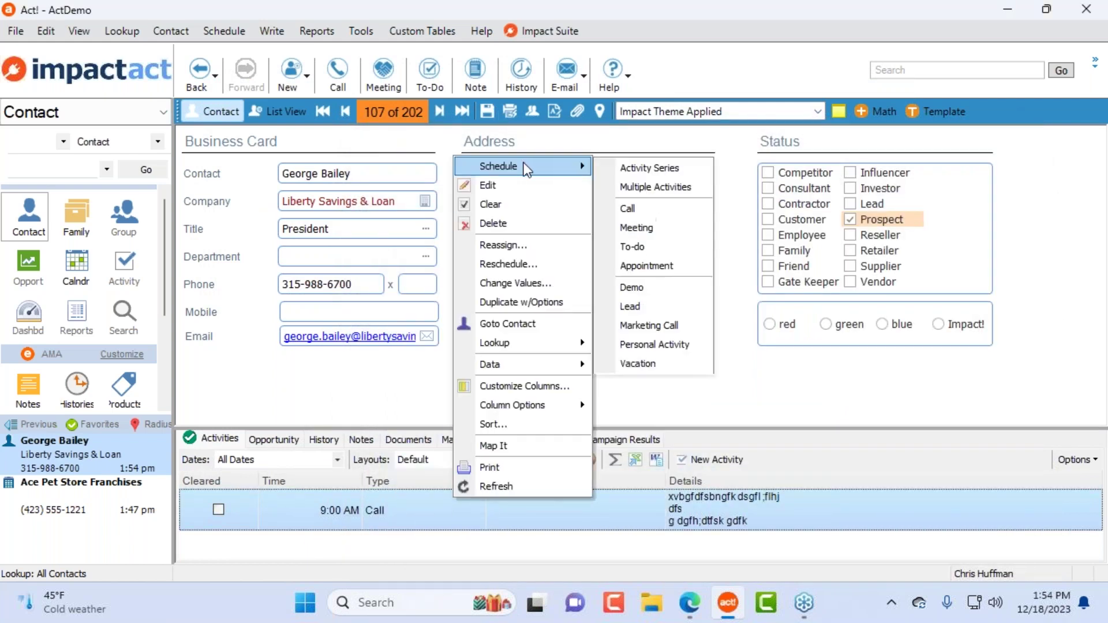
{"action": "left_click", "coordinate": [686, 228]}
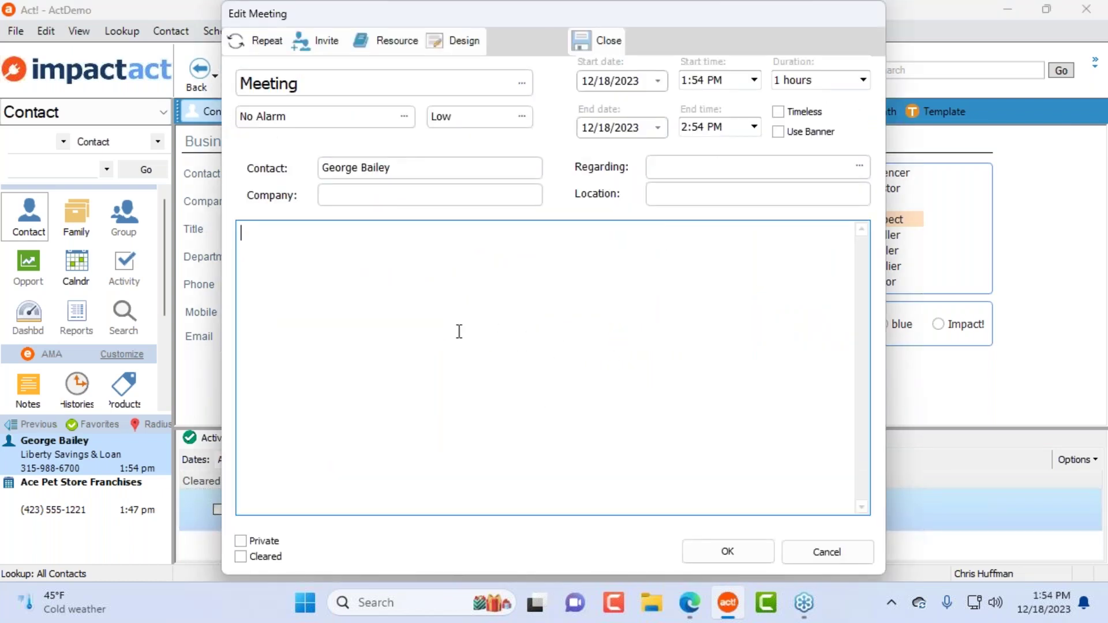
{"action": "left_click_drag", "start_coordinate": [529, 12], "coordinate": [673, 58]}
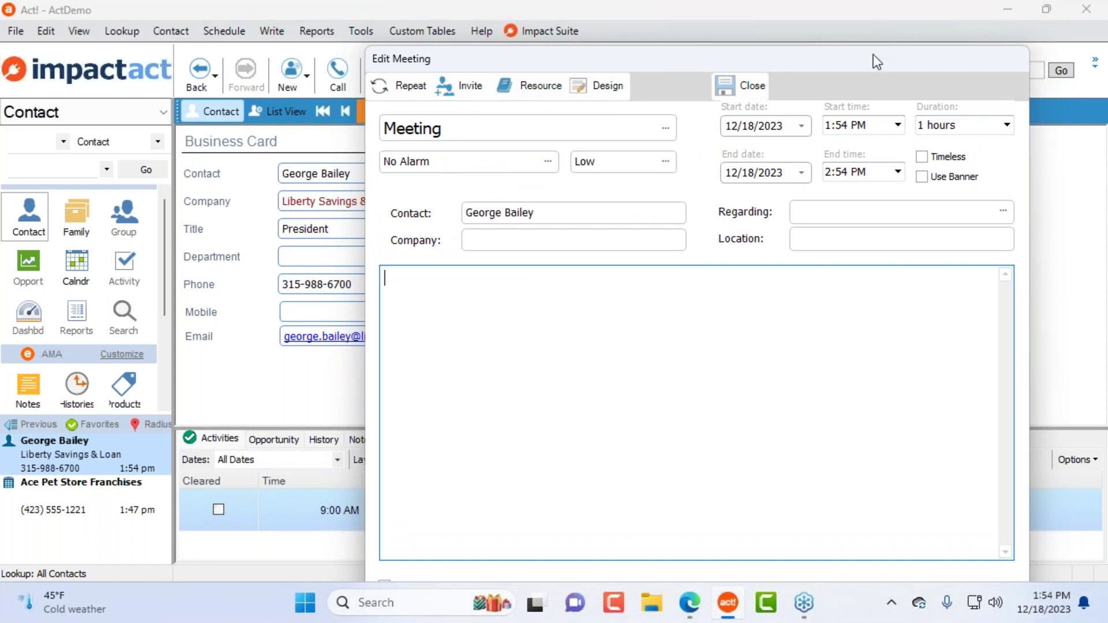
{"action": "left_click_drag", "start_coordinate": [874, 55], "coordinate": [707, 26]}
{"action": "left_click", "coordinate": [451, 63]}
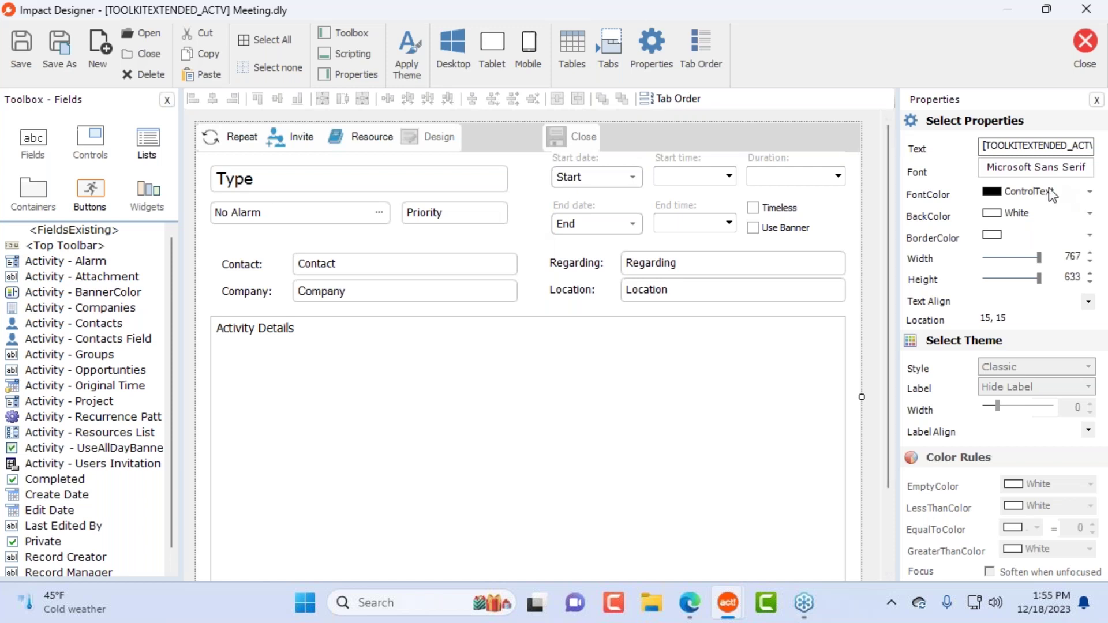
Step: Set the Meeting form background to light green (215, 227, 188) and save Meeting.dly
{"action": "left_click", "coordinate": [1088, 213]}
{"action": "left_click", "coordinate": [901, 235]}
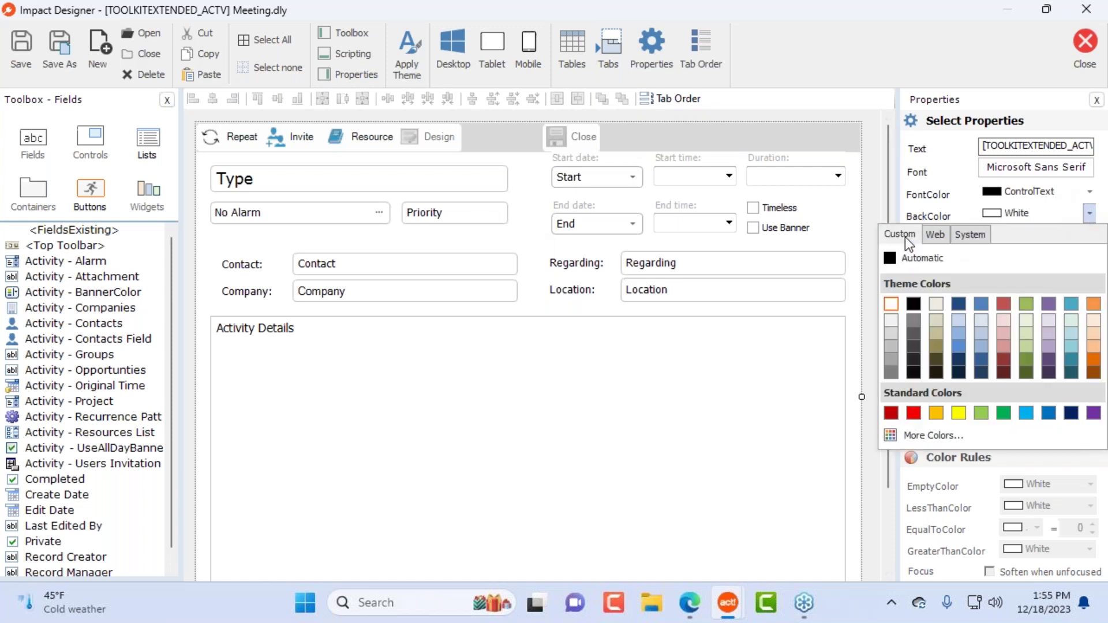
{"action": "left_click", "coordinate": [1036, 254]}
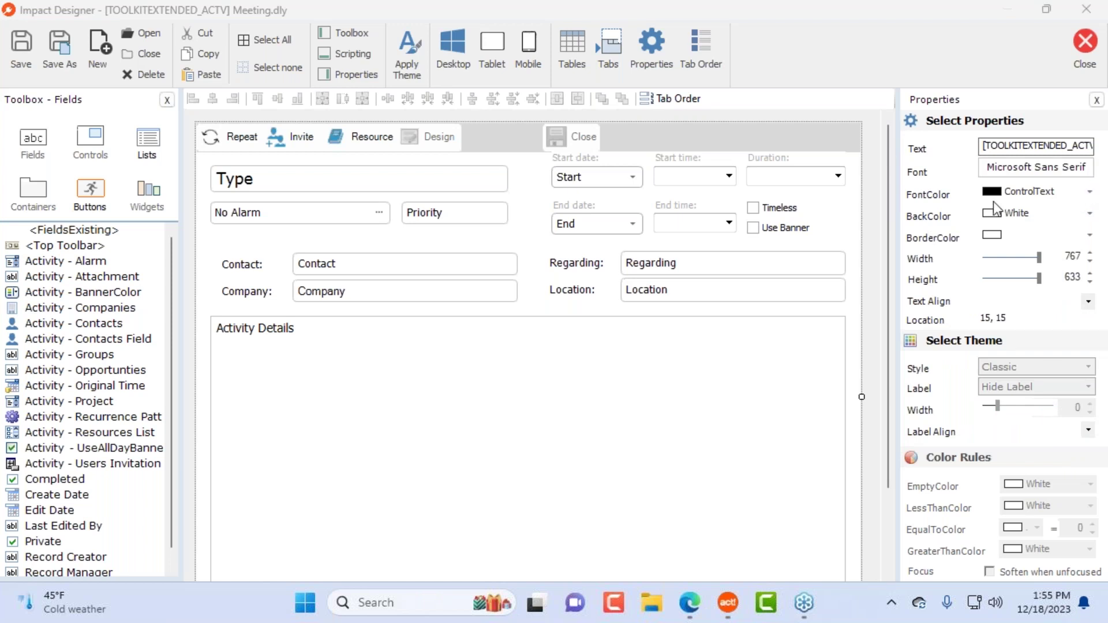
{"action": "left_click", "coordinate": [1089, 213]}
{"action": "left_click", "coordinate": [898, 234]}
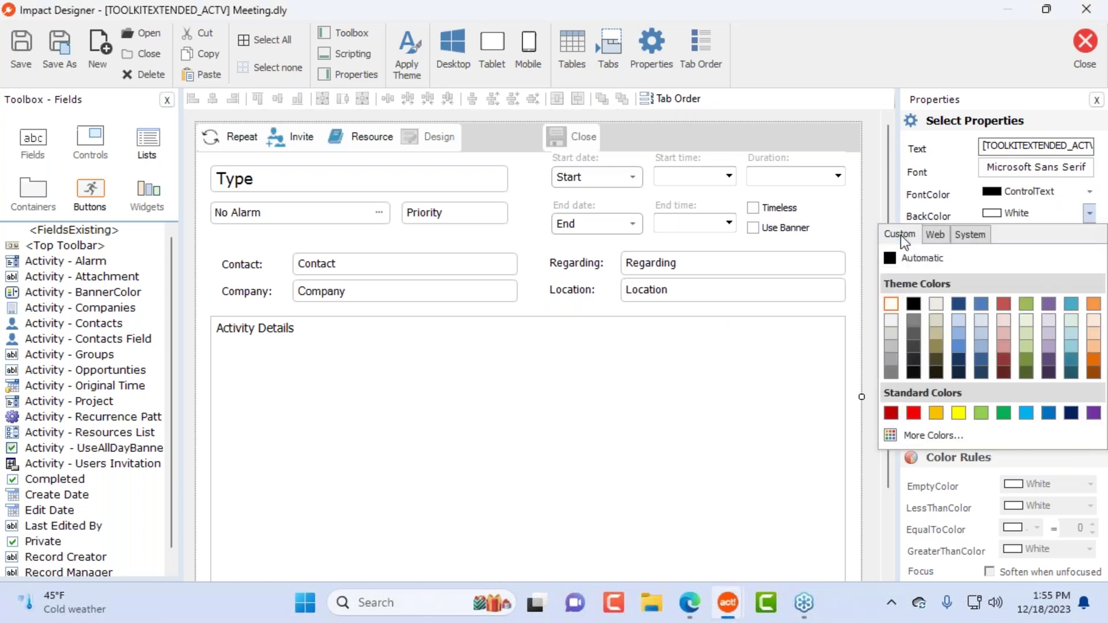
{"action": "left_click", "coordinate": [1026, 335]}
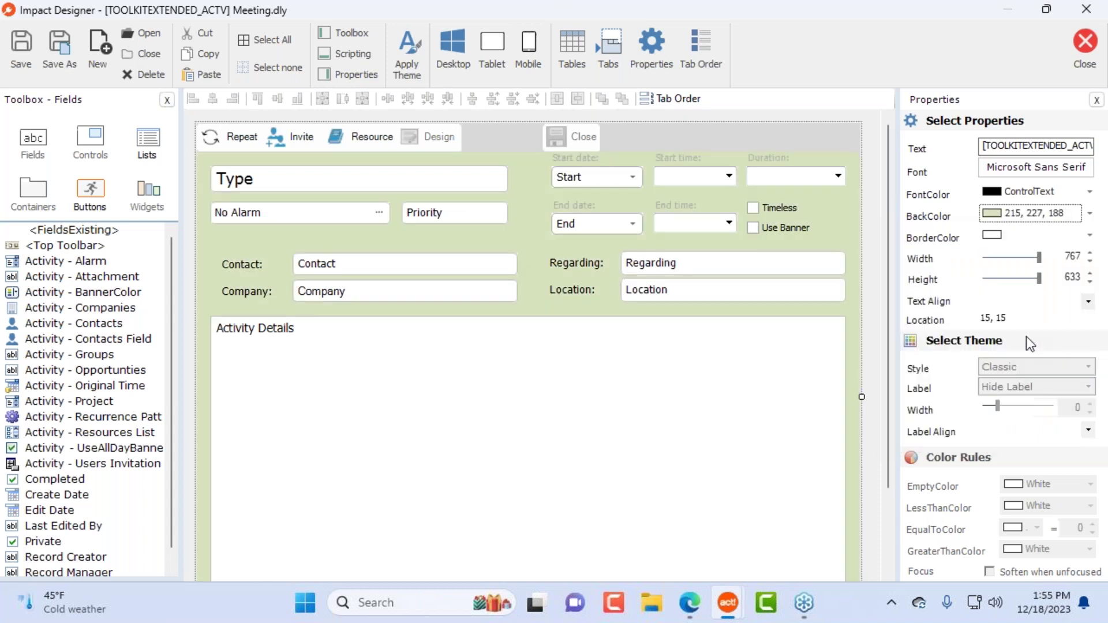
{"action": "left_click", "coordinate": [1085, 45]}
{"action": "left_click", "coordinate": [497, 353]}
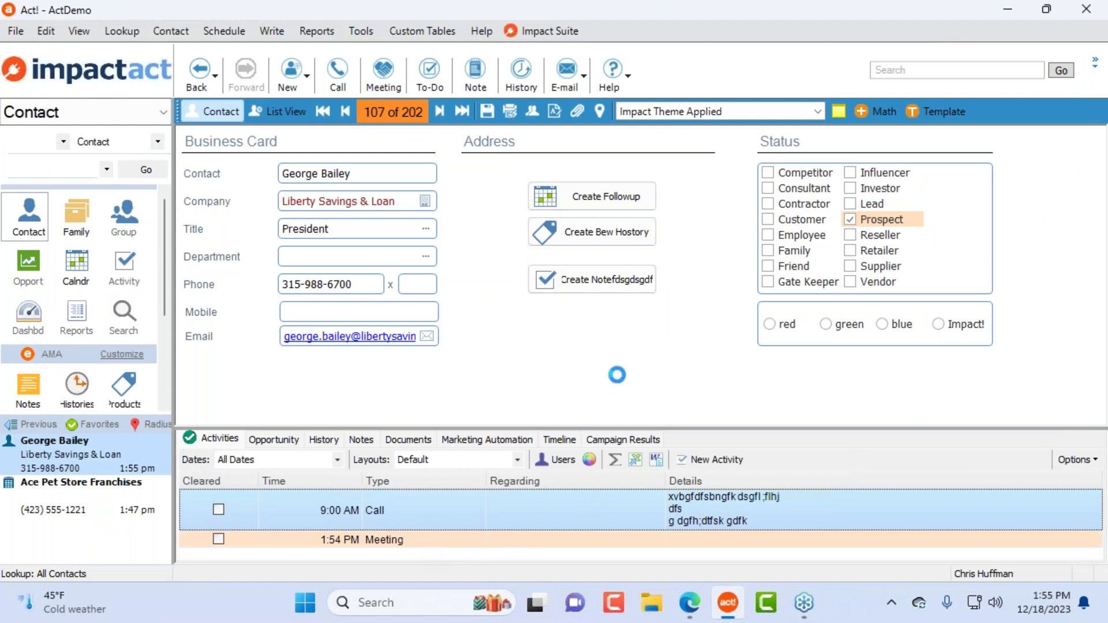
Step: Dismiss the message box and check the 9:00 AM call's form, closing it unchanged
{"action": "left_click", "coordinate": [565, 349]}
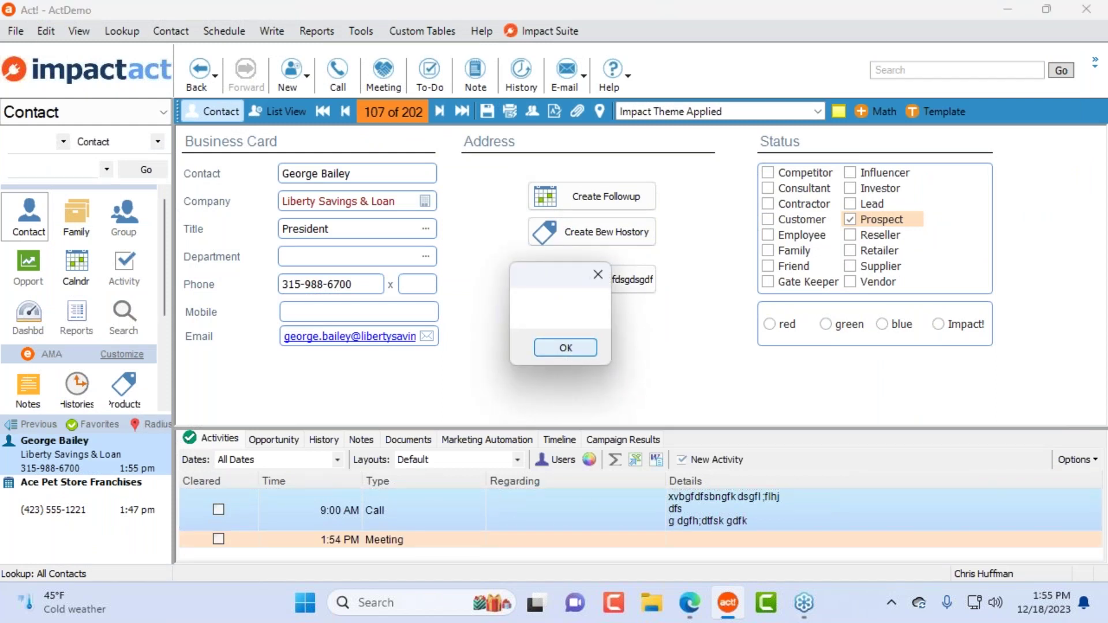
{"action": "left_click", "coordinate": [566, 348]}
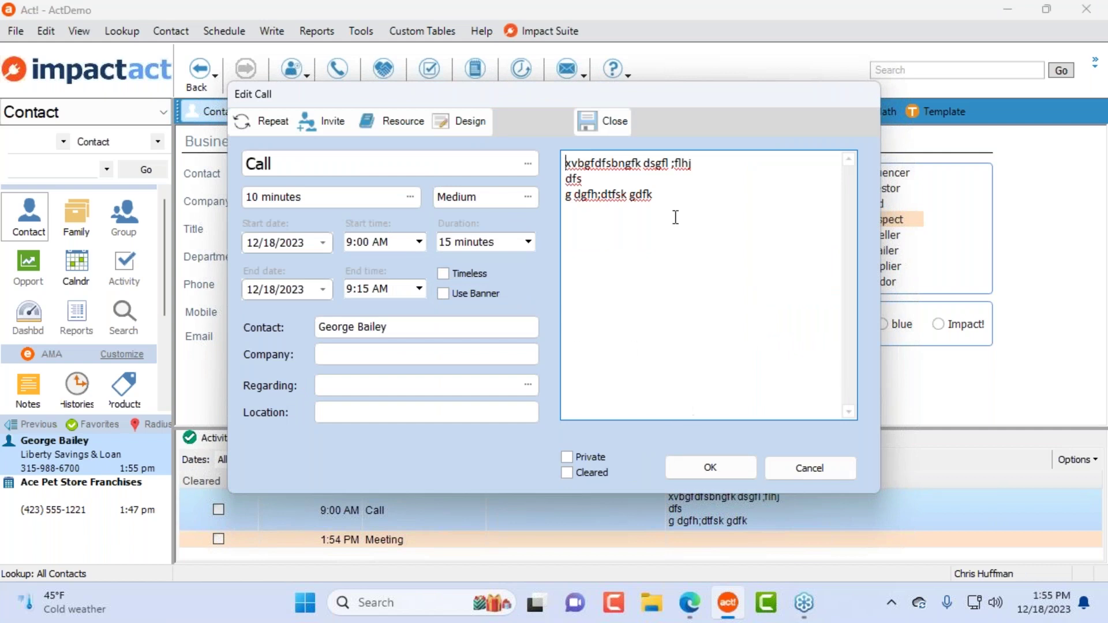
{"action": "left_click", "coordinate": [820, 470]}
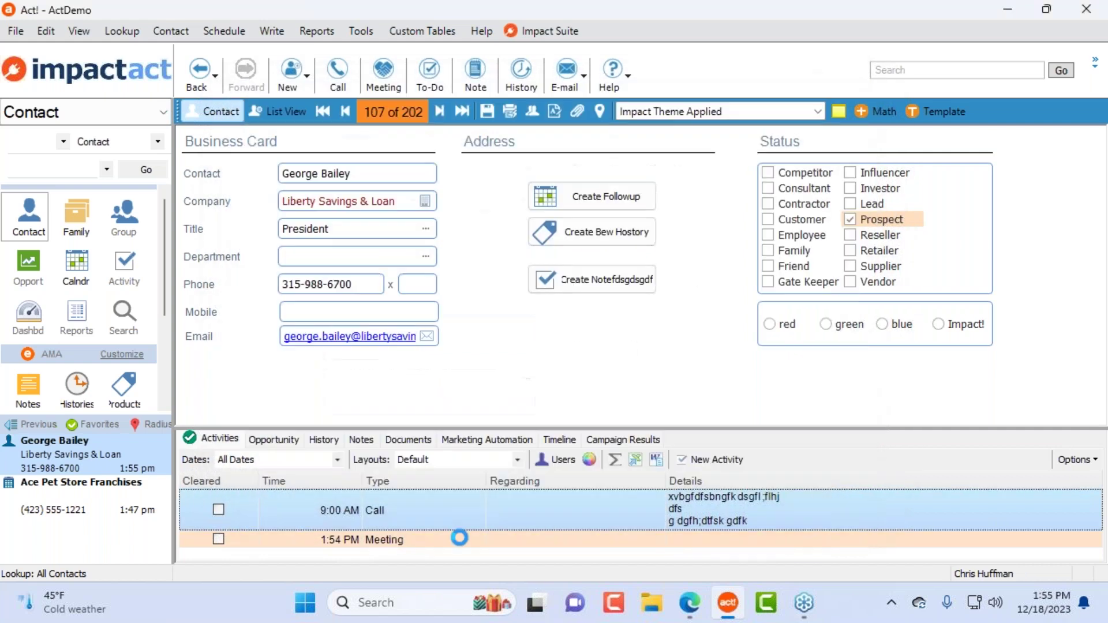
Step: Open the 1:54 PM meeting, dismiss its empty message, and reopen its layout in Design
{"action": "left_click", "coordinate": [429, 542]}
{"action": "double_click", "coordinate": [430, 541]}
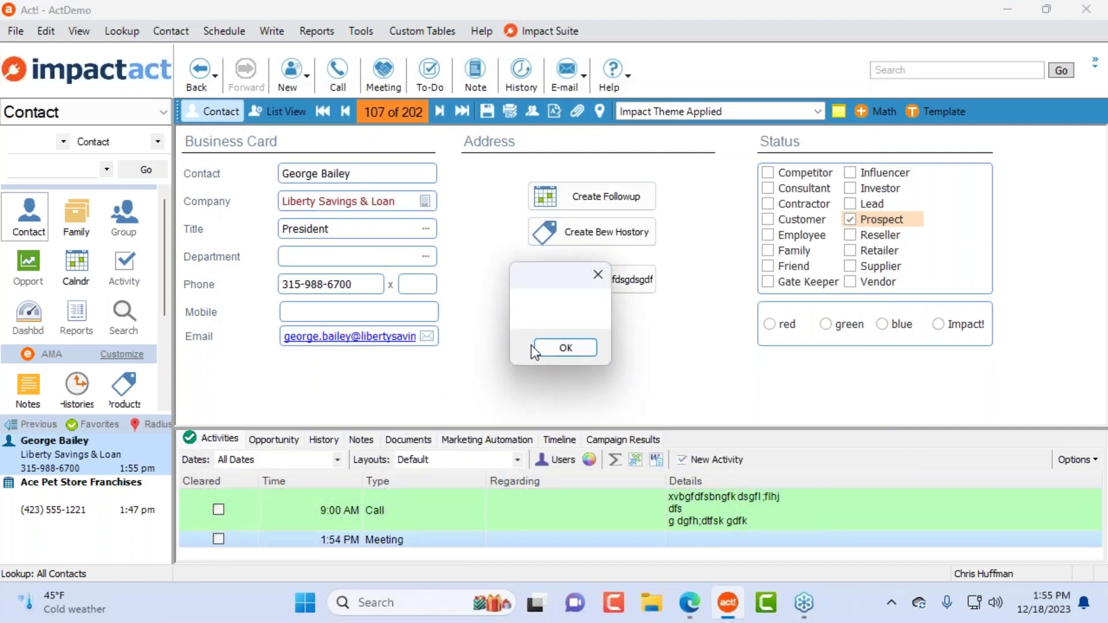
{"action": "left_click", "coordinate": [546, 348]}
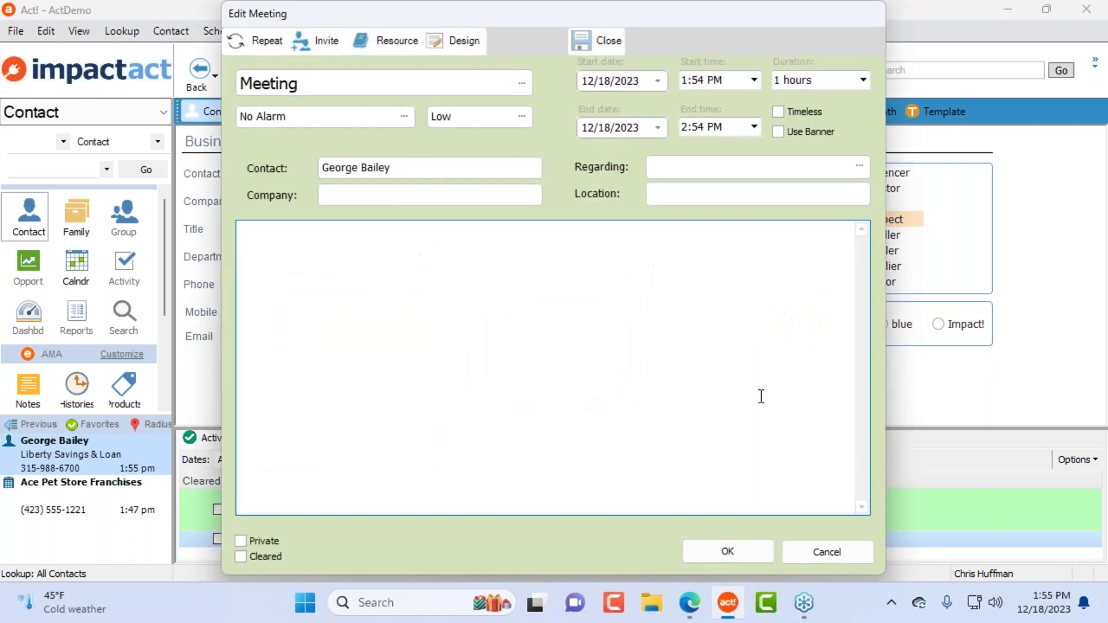
{"action": "left_click", "coordinate": [461, 42]}
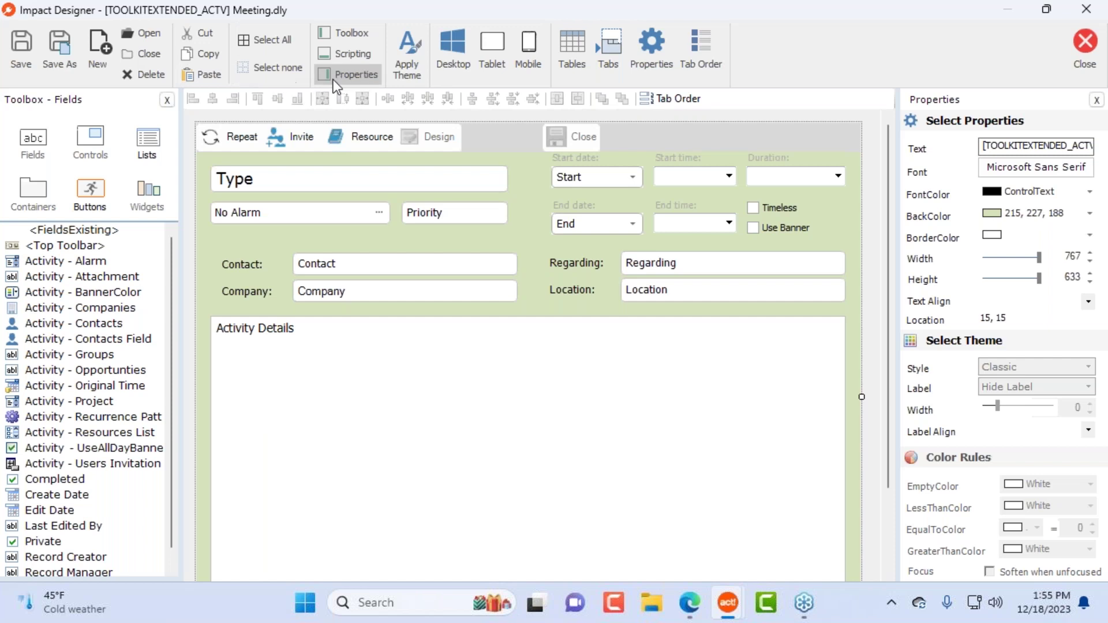
Step: Uncheck Active and Form open on the Meeting form's Untitled script, then save Meeting.dly
{"action": "left_click", "coordinate": [350, 57]}
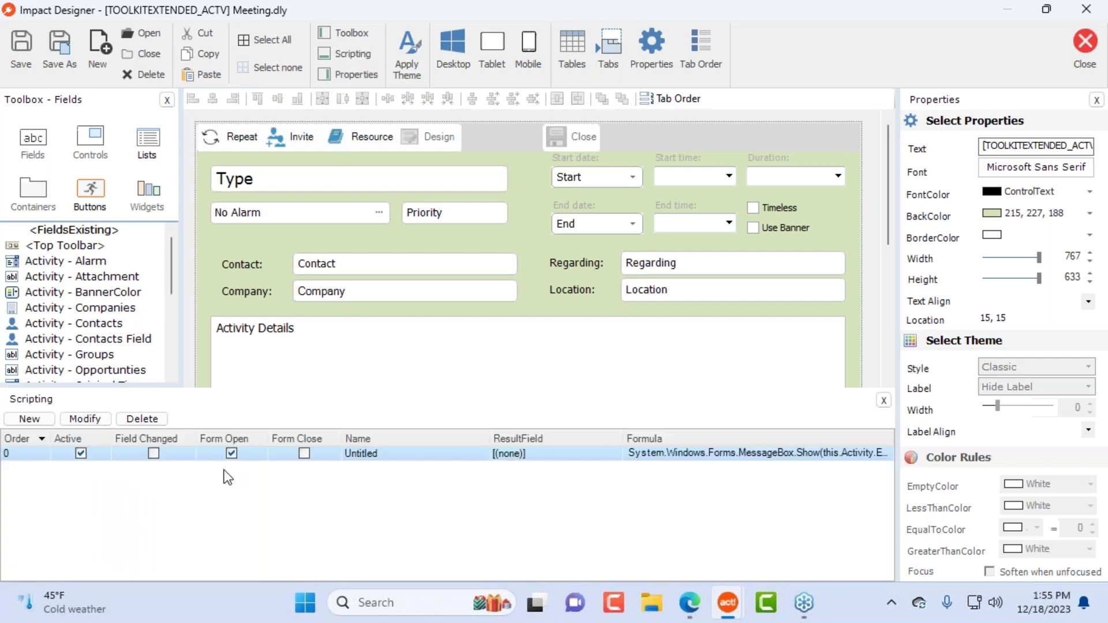
{"action": "double_click", "coordinate": [421, 456]}
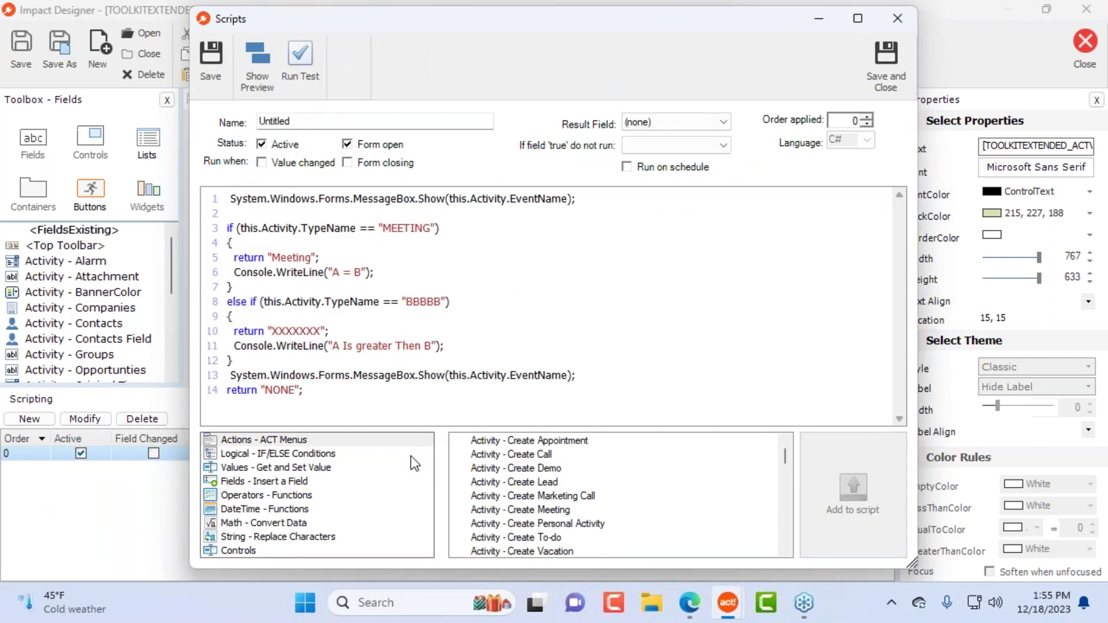
{"action": "left_click_drag", "start_coordinate": [341, 398], "coordinate": [116, 151]}
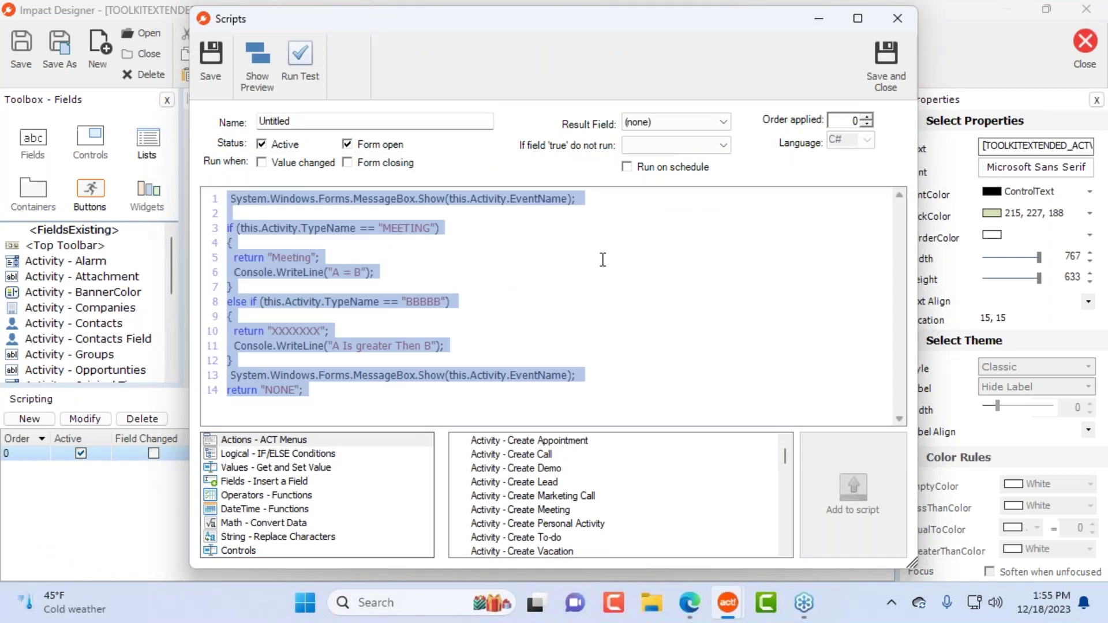
{"action": "left_click", "coordinate": [284, 144]}
{"action": "left_click", "coordinate": [353, 145]}
{"action": "left_click", "coordinate": [879, 54]}
{"action": "left_click", "coordinate": [1085, 41]}
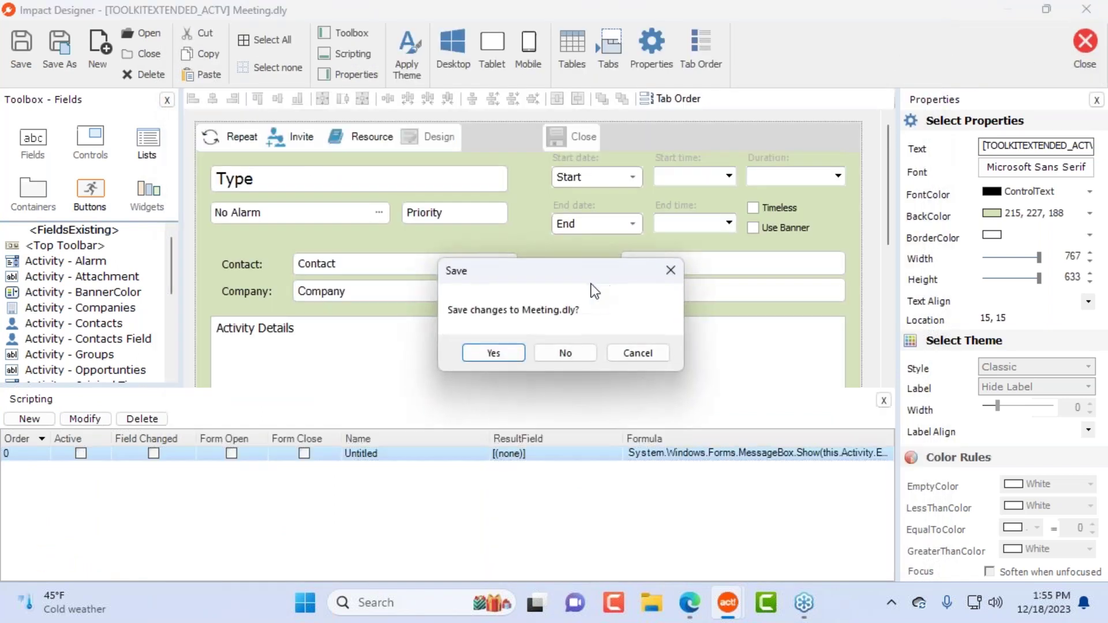
{"action": "left_click", "coordinate": [494, 353]}
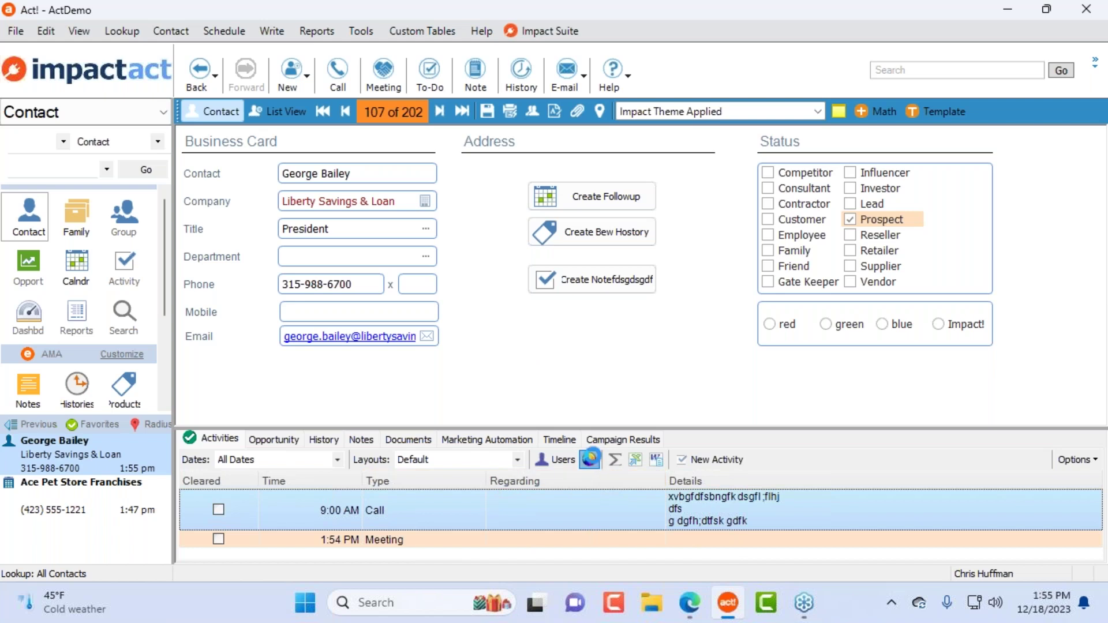
Step: Review the Meeting, High Priority and Calls activity colour rules
{"action": "left_click", "coordinate": [590, 459]}
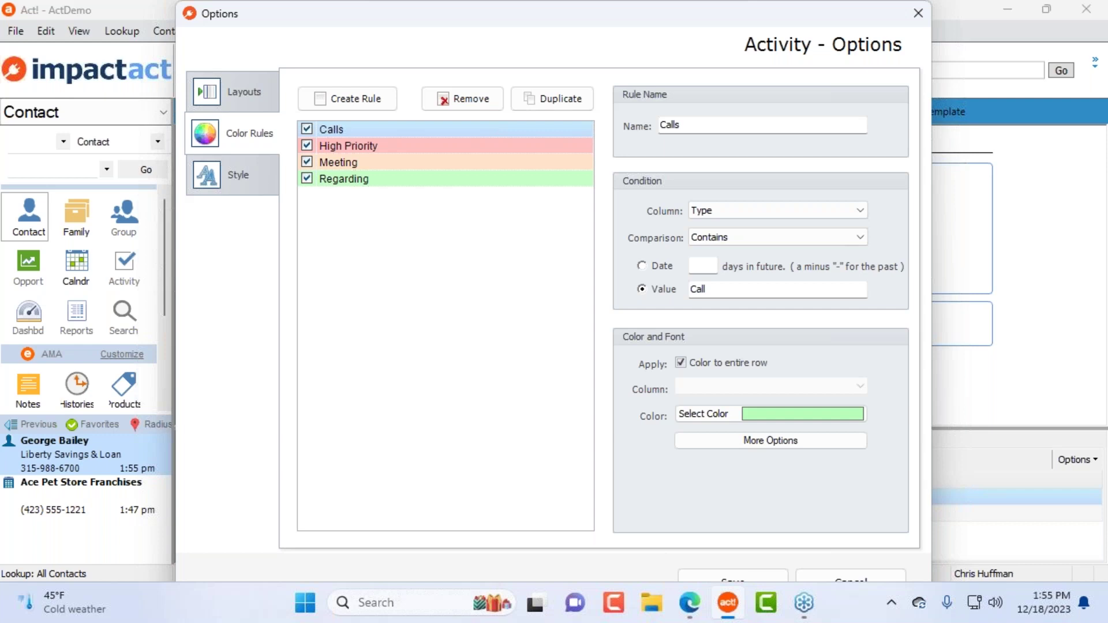
{"action": "left_click", "coordinate": [425, 165]}
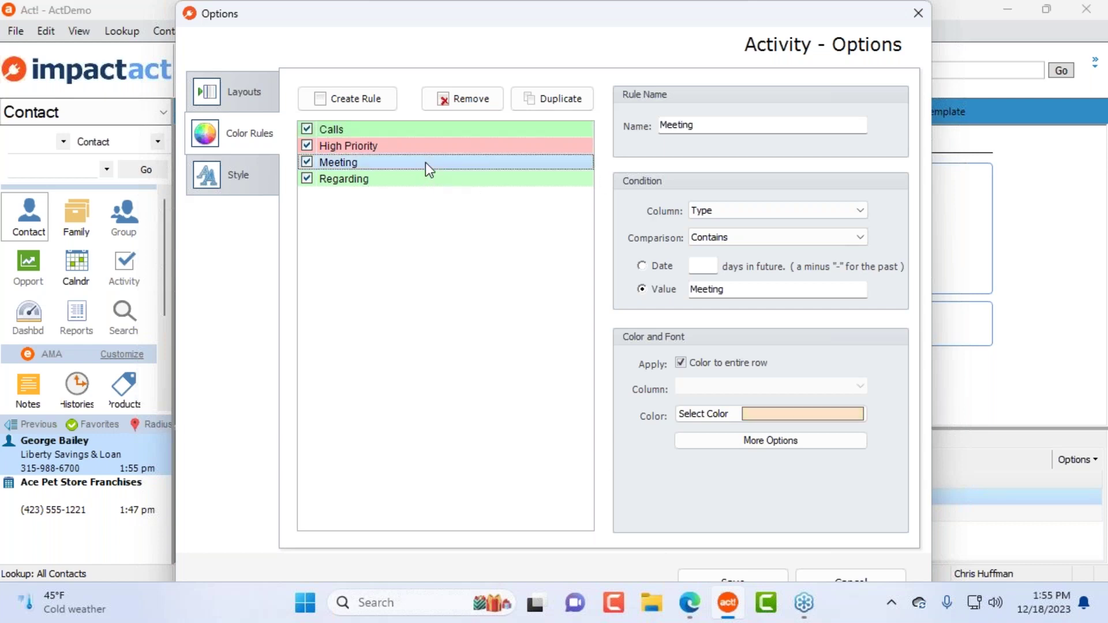
{"action": "left_click", "coordinate": [415, 147]}
{"action": "left_click", "coordinate": [408, 164]}
{"action": "left_click", "coordinate": [400, 129]}
{"action": "left_click", "coordinate": [400, 146]}
Step: Cancel the colour rules, open the 1:54 PM meeting, and open its layout in Design
{"action": "left_click", "coordinate": [844, 580]}
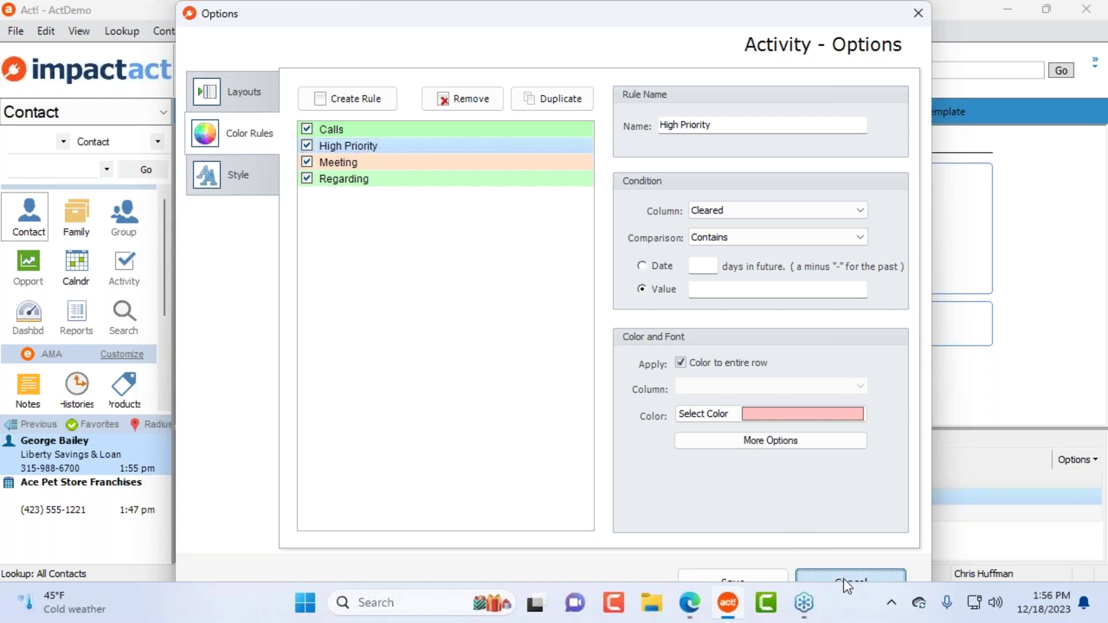
{"action": "double_click", "coordinate": [453, 541]}
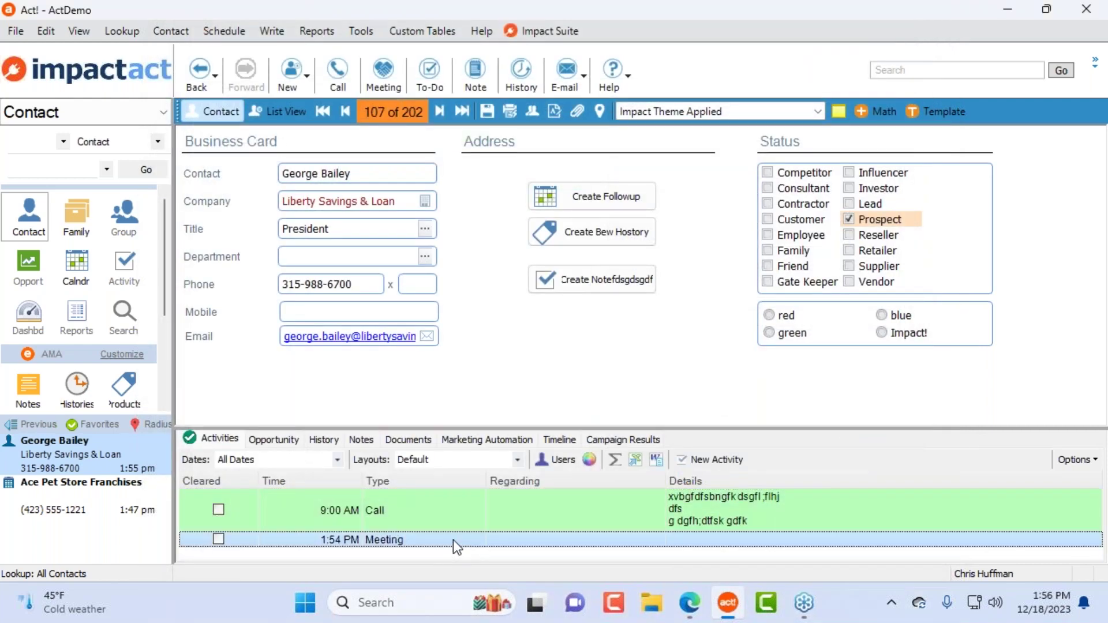
{"action": "left_click", "coordinate": [456, 42]}
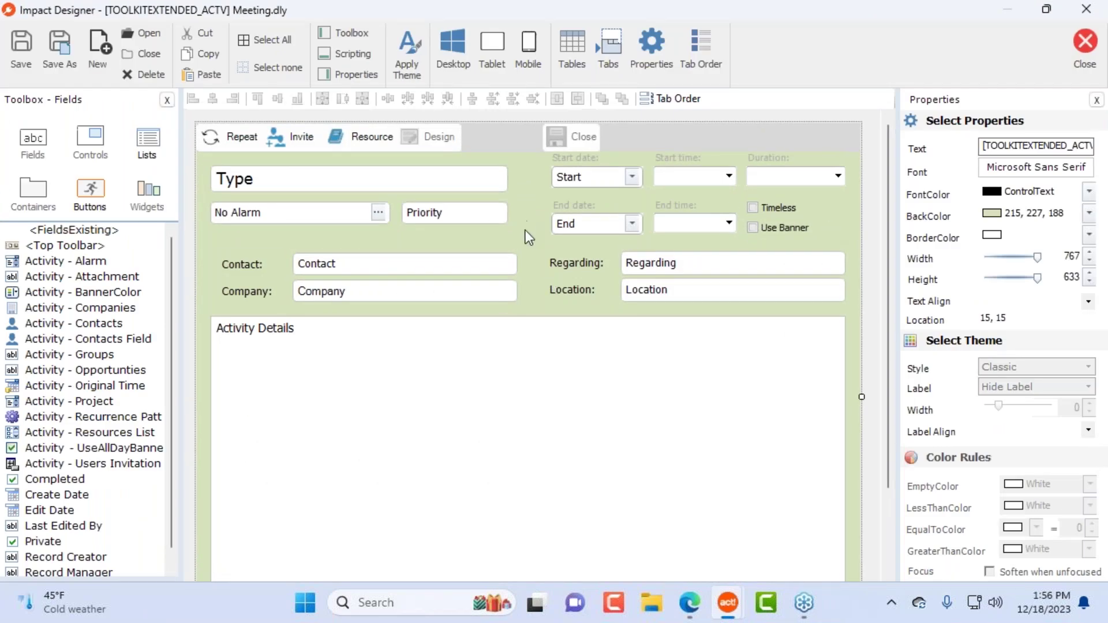
Step: Give the Meeting form a light pink background (229,185,183) and save the layout
{"action": "left_click", "coordinate": [1088, 214]}
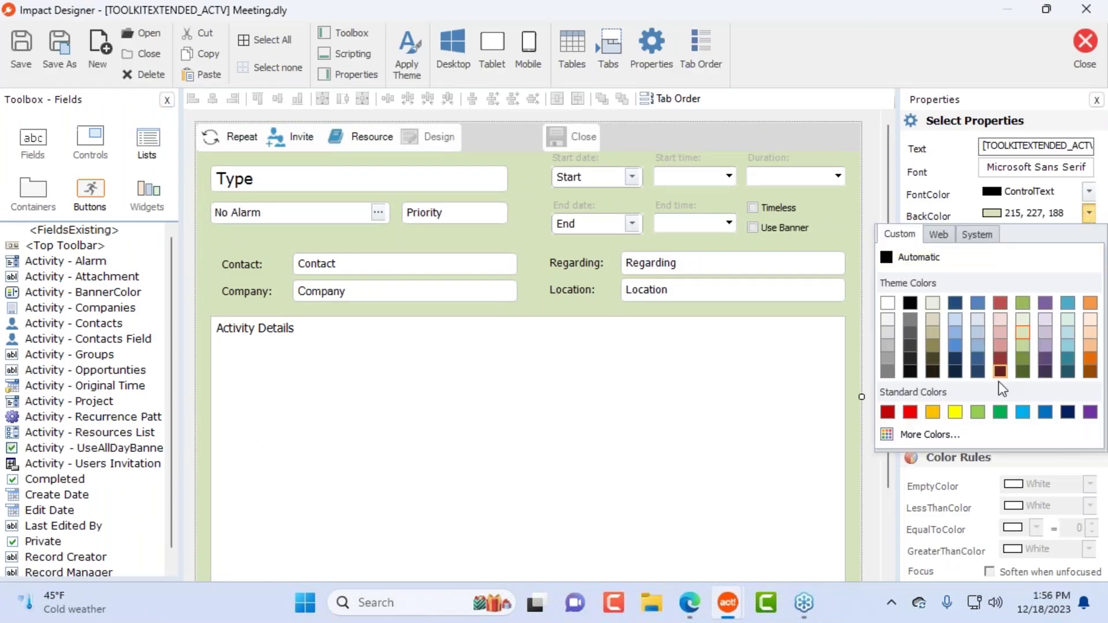
{"action": "left_click", "coordinate": [1000, 328]}
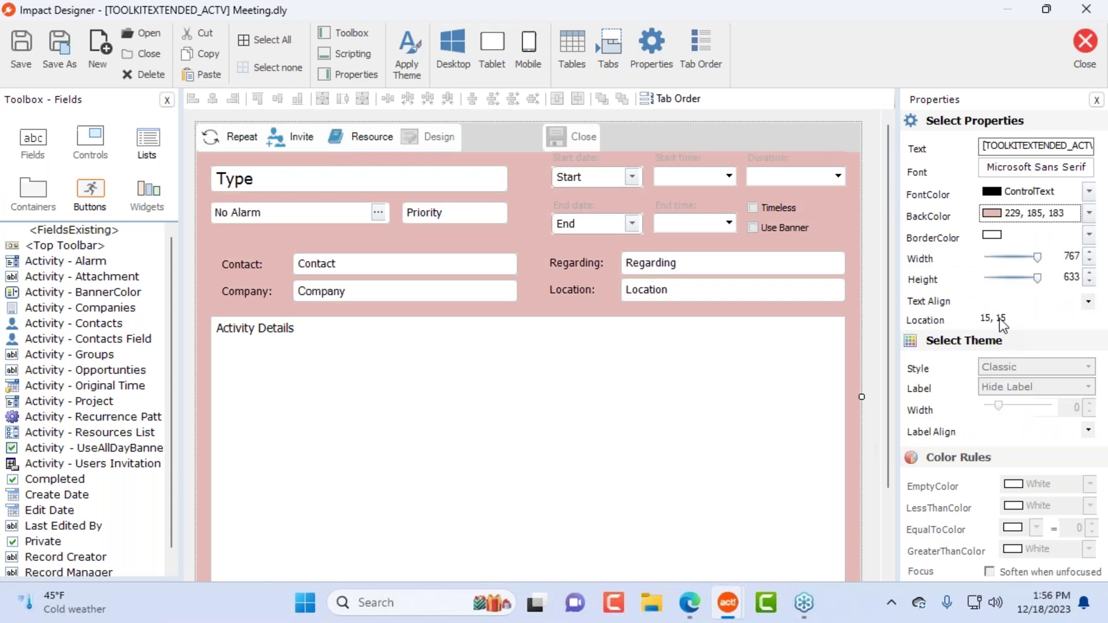
{"action": "left_click", "coordinate": [1085, 52]}
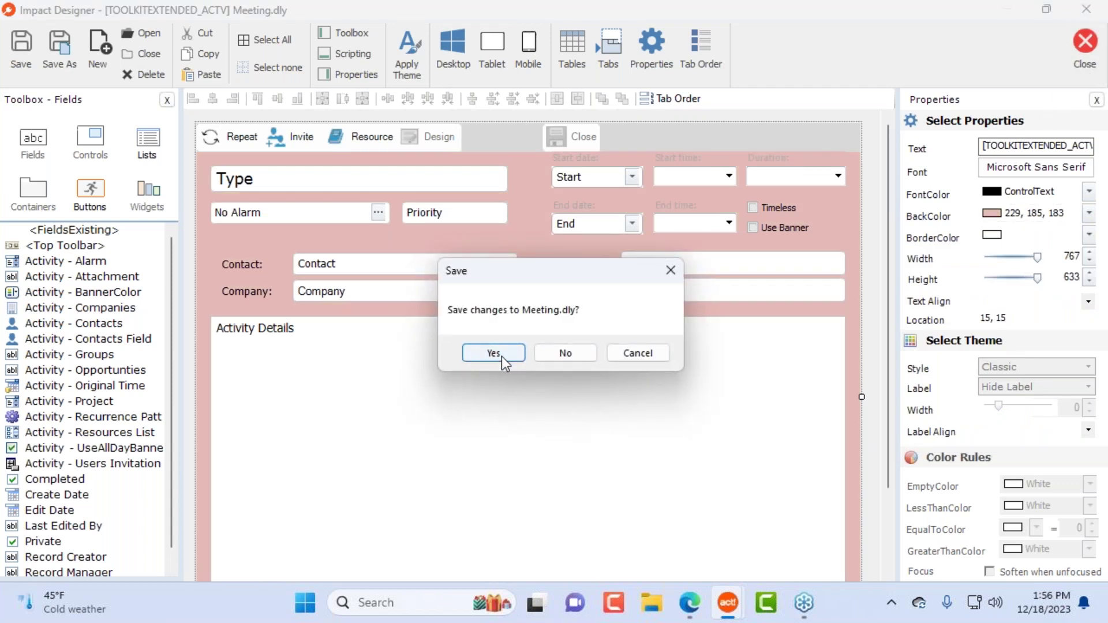
{"action": "left_click", "coordinate": [494, 353]}
Step: Compare the Meeting and Call row colours in the activity list
{"action": "left_click", "coordinate": [739, 520]}
{"action": "left_click", "coordinate": [730, 540]}
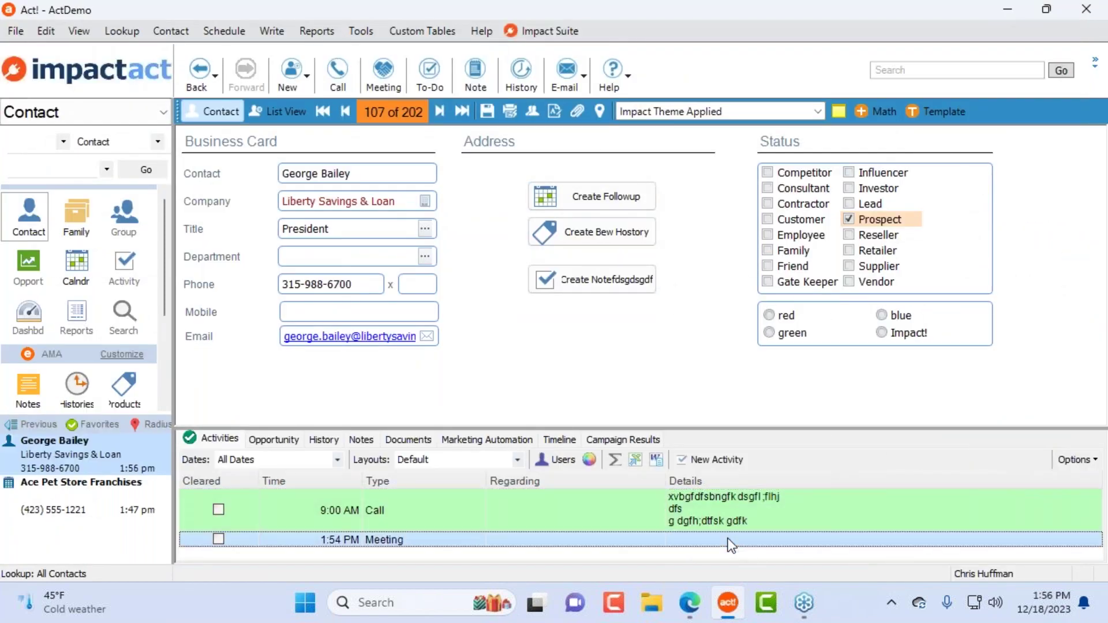
{"action": "left_click", "coordinate": [729, 523]}
{"action": "left_click", "coordinate": [575, 540]}
Step: Give the 9:00 AM call's form a light green background (215,227,188) and save it
{"action": "double_click", "coordinate": [435, 517]}
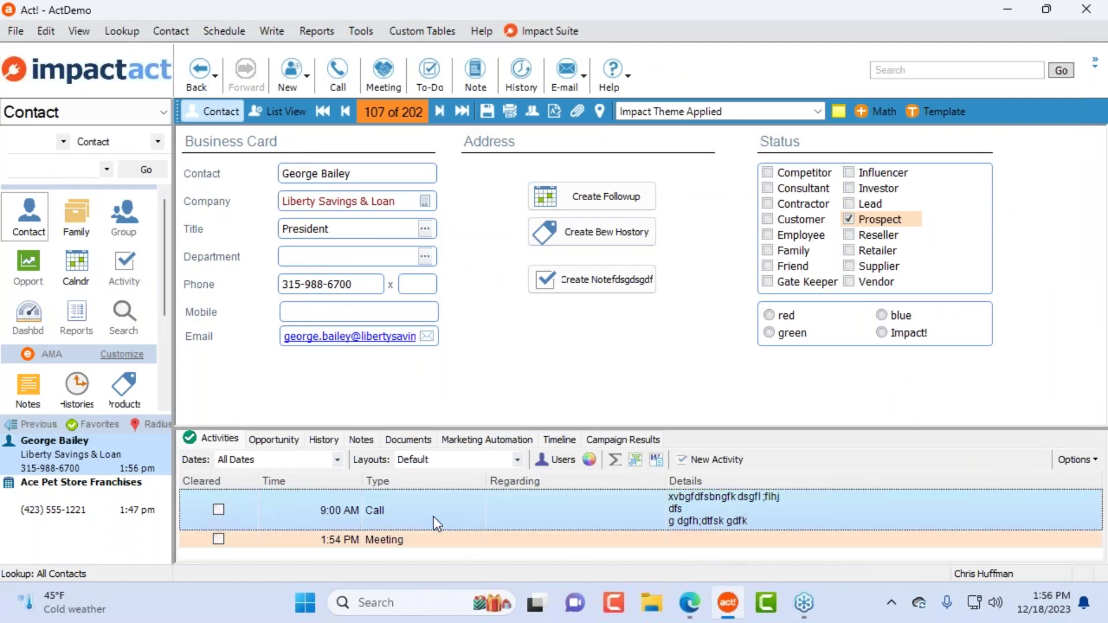
{"action": "left_click", "coordinate": [459, 124]}
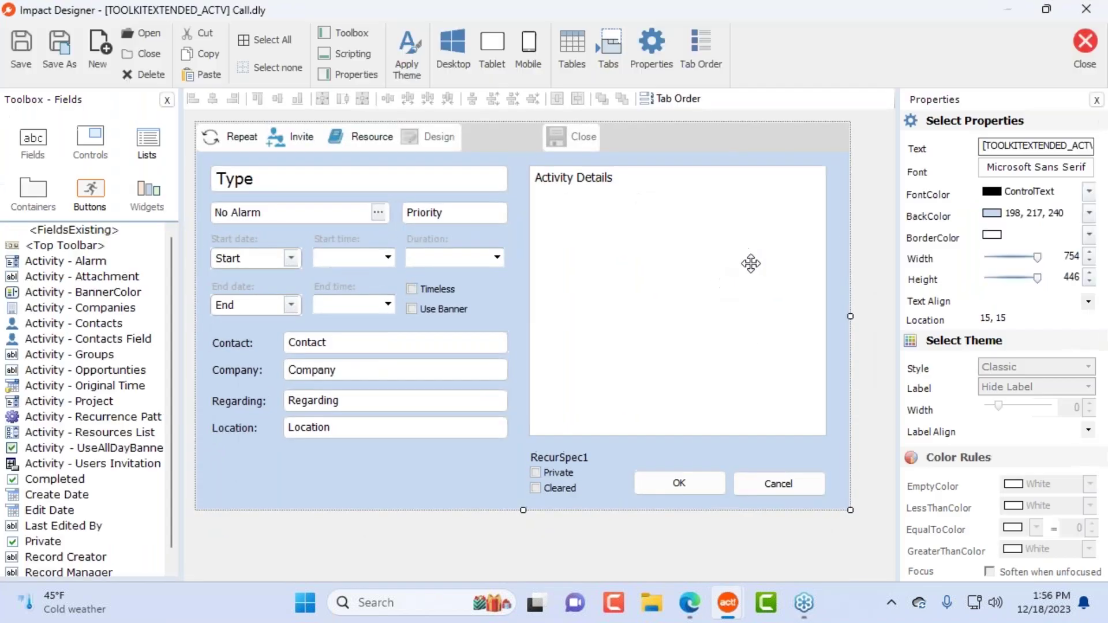
{"action": "left_click", "coordinate": [1090, 213]}
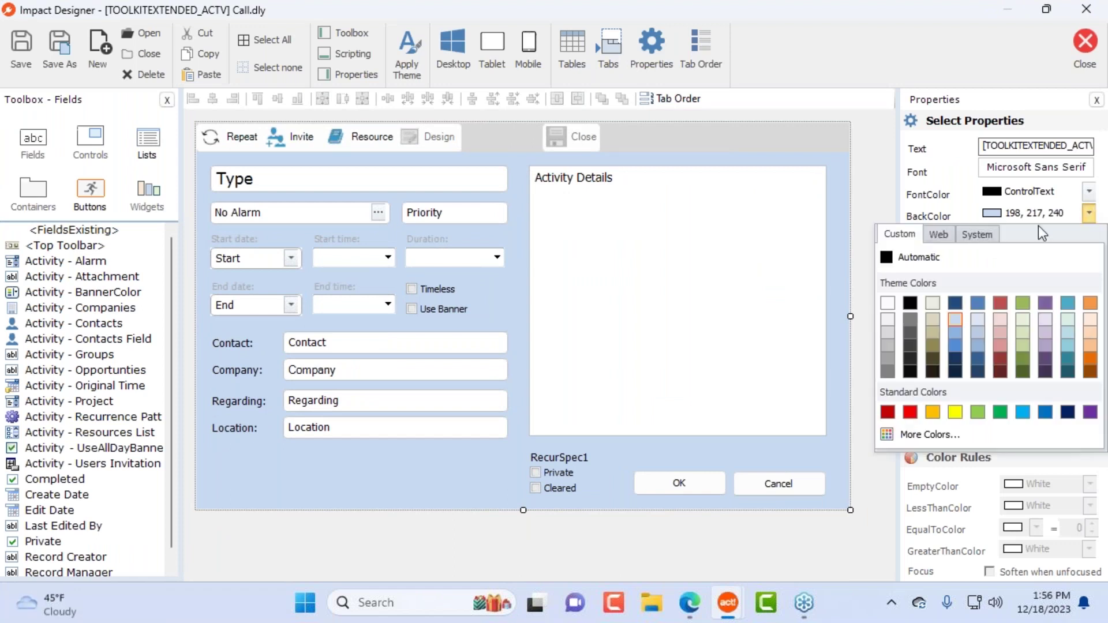
{"action": "left_click", "coordinate": [1021, 328]}
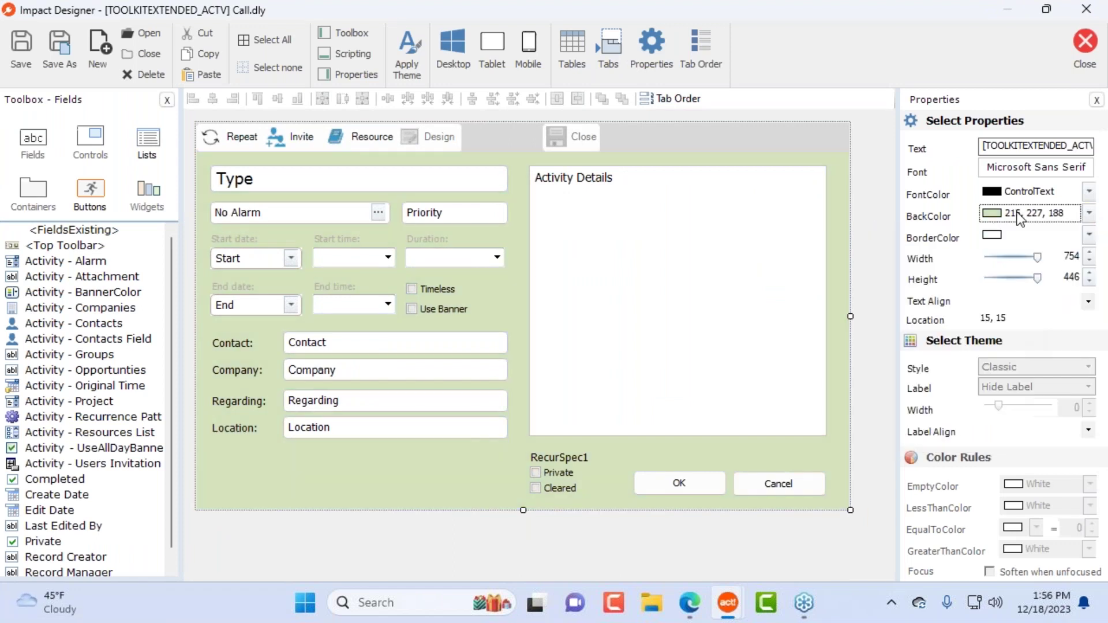
{"action": "left_click", "coordinate": [1080, 47]}
{"action": "left_click", "coordinate": [497, 357]}
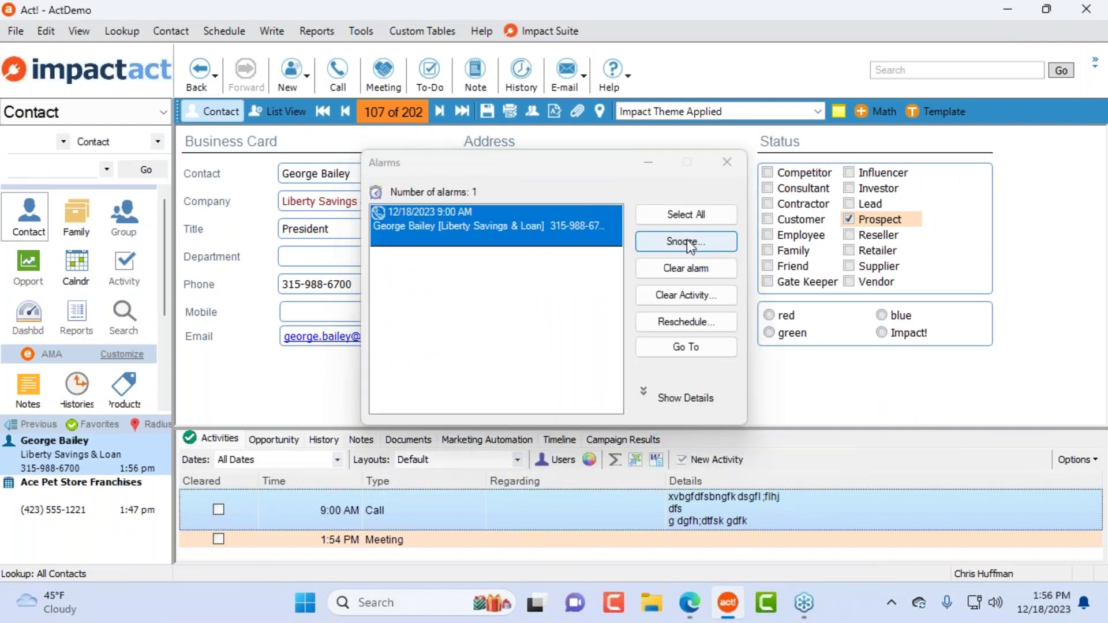
Step: Clear the alarm and open the Returning Call meeting to check its pink form
{"action": "left_click", "coordinate": [687, 268]}
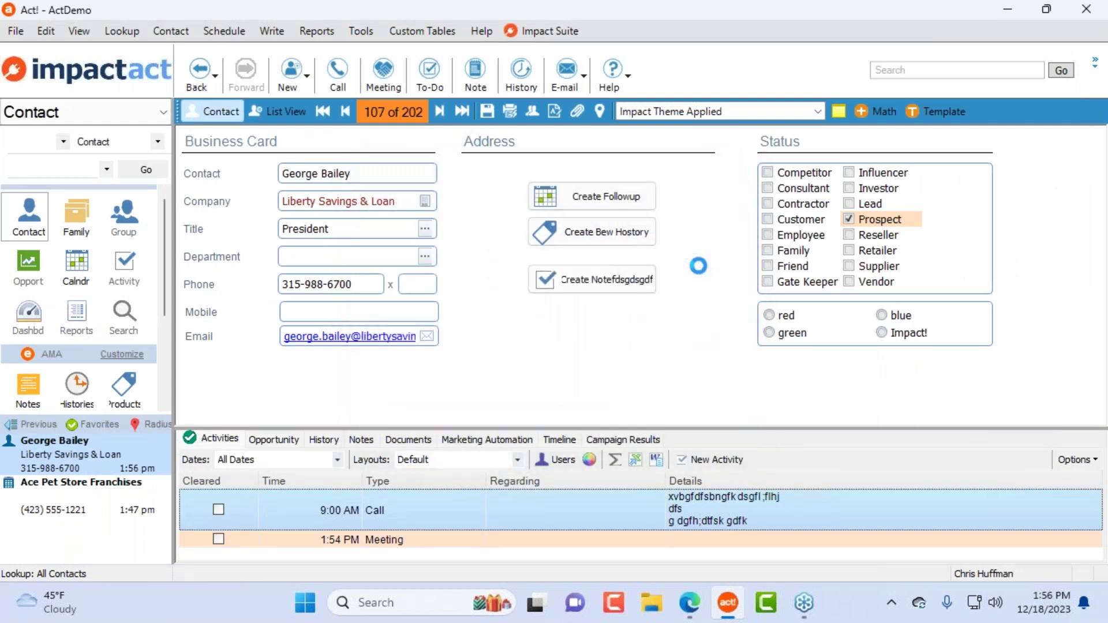
{"action": "left_click", "coordinate": [124, 265]}
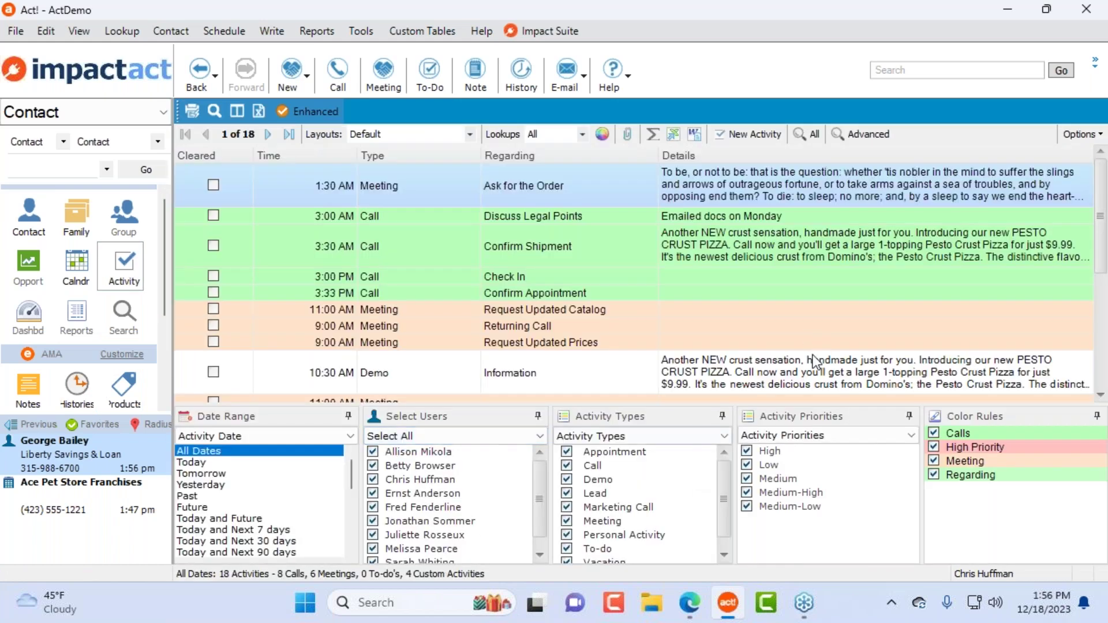
{"action": "double_click", "coordinate": [601, 326]}
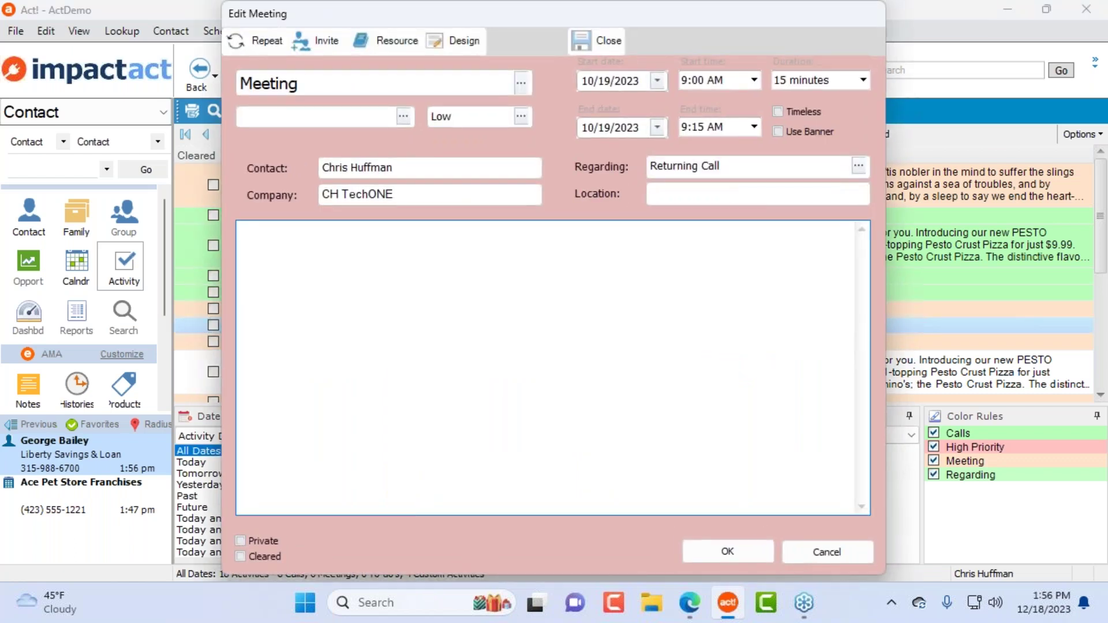
Step: Cancel the meeting and open the 3:30 AM Confirm Shipment call's layout in Impact Designer
{"action": "left_click", "coordinate": [816, 547]}
{"action": "double_click", "coordinate": [418, 247]}
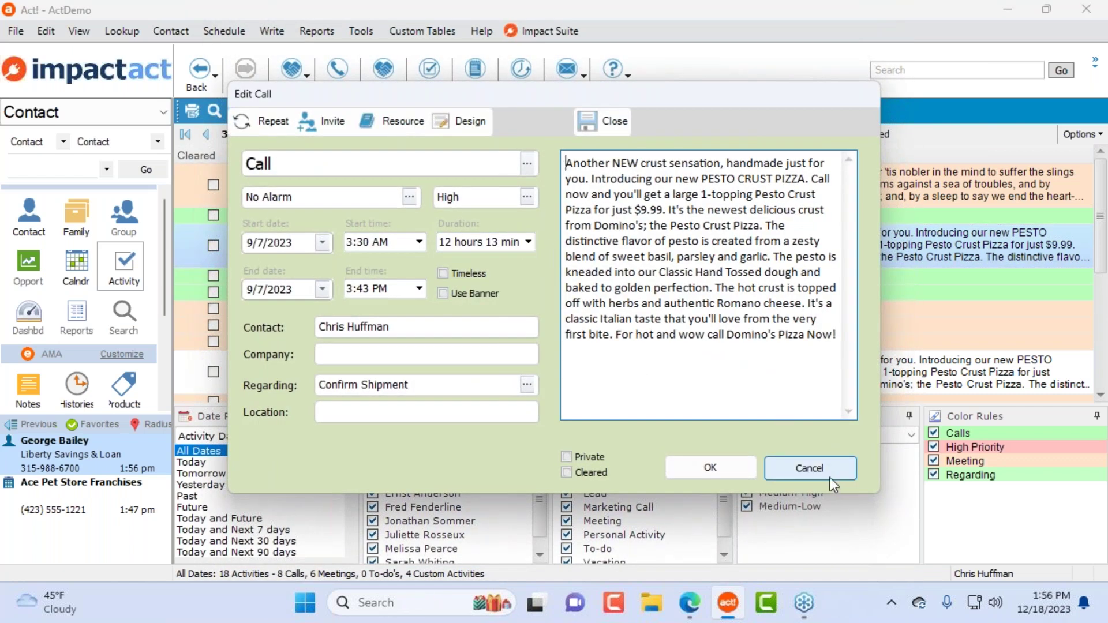
{"action": "left_click", "coordinate": [466, 122]}
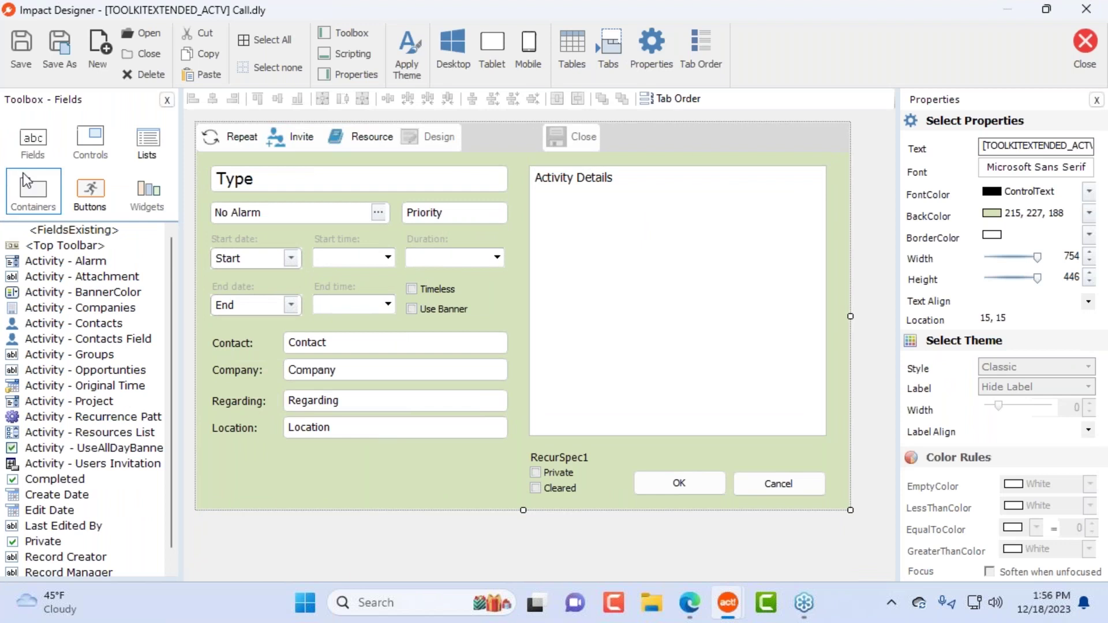
Step: Browse the toolbox's Fields list, select Activity - Attachment, then return to the Controls list
{"action": "left_click", "coordinate": [98, 156]}
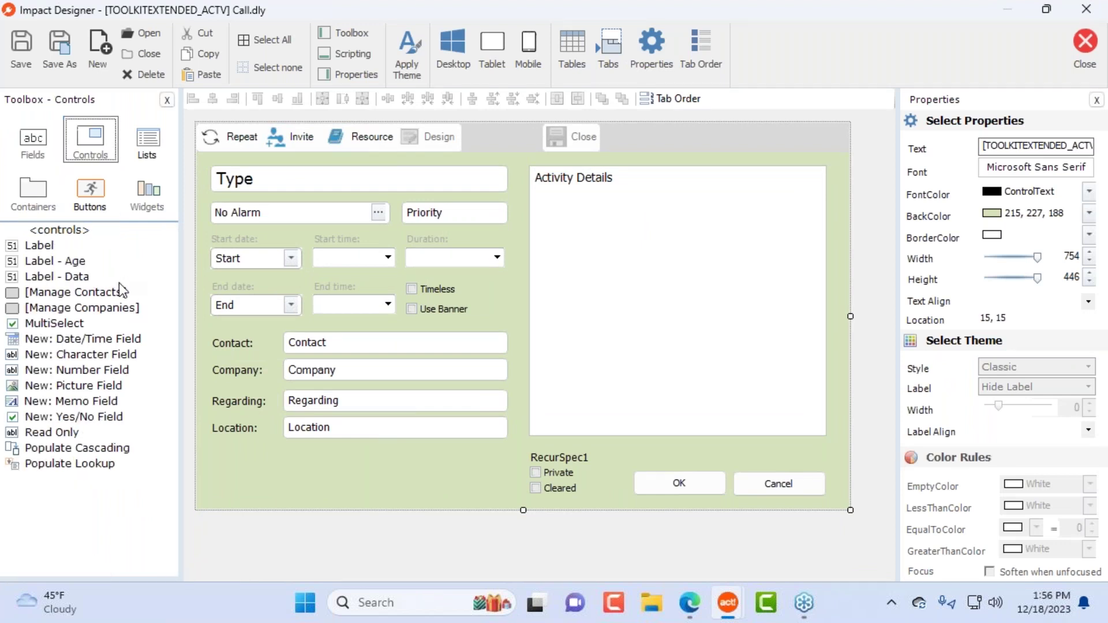
{"action": "left_click", "coordinate": [33, 144]}
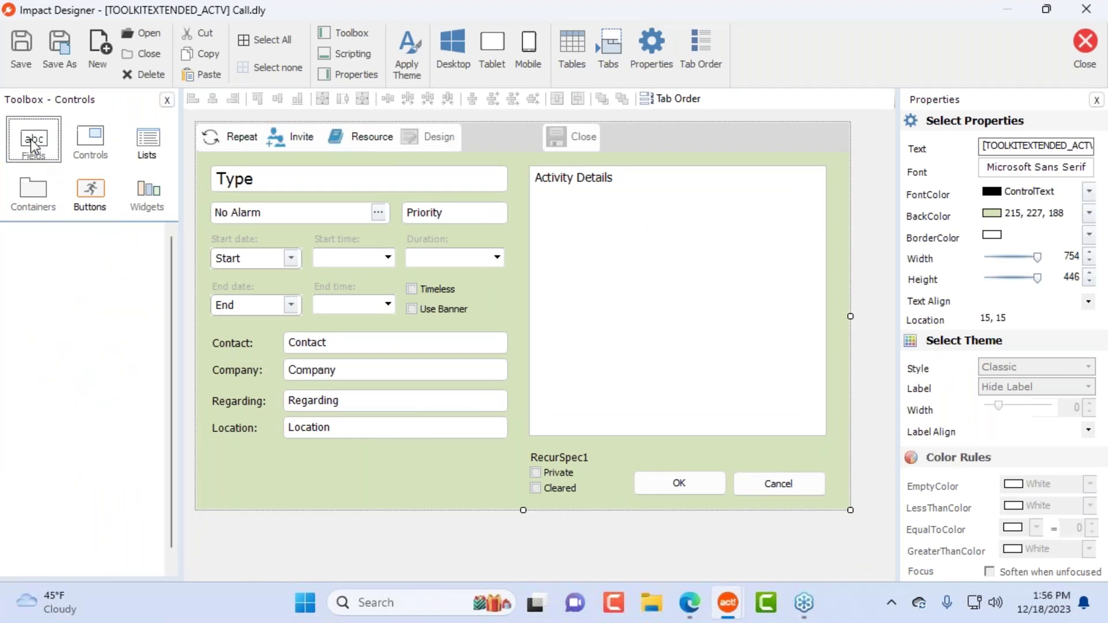
{"action": "scroll", "coordinate": [134, 491], "scroll_direction": "down", "scroll_amount": 1}
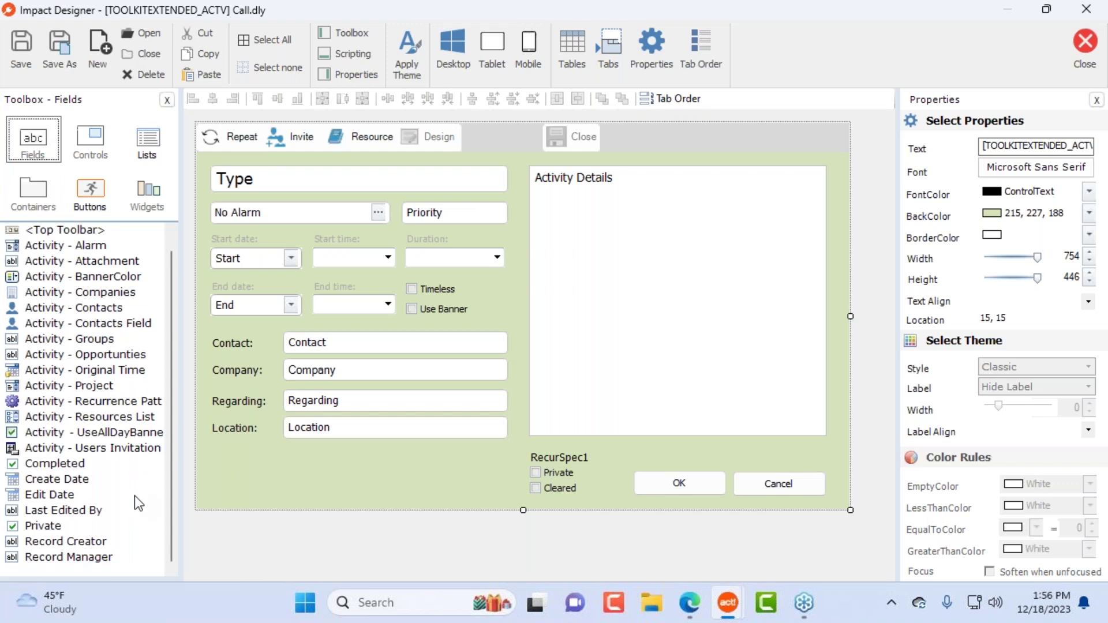
{"action": "scroll", "coordinate": [134, 491], "scroll_direction": "up", "scroll_amount": 1}
{"action": "left_click", "coordinate": [85, 276]}
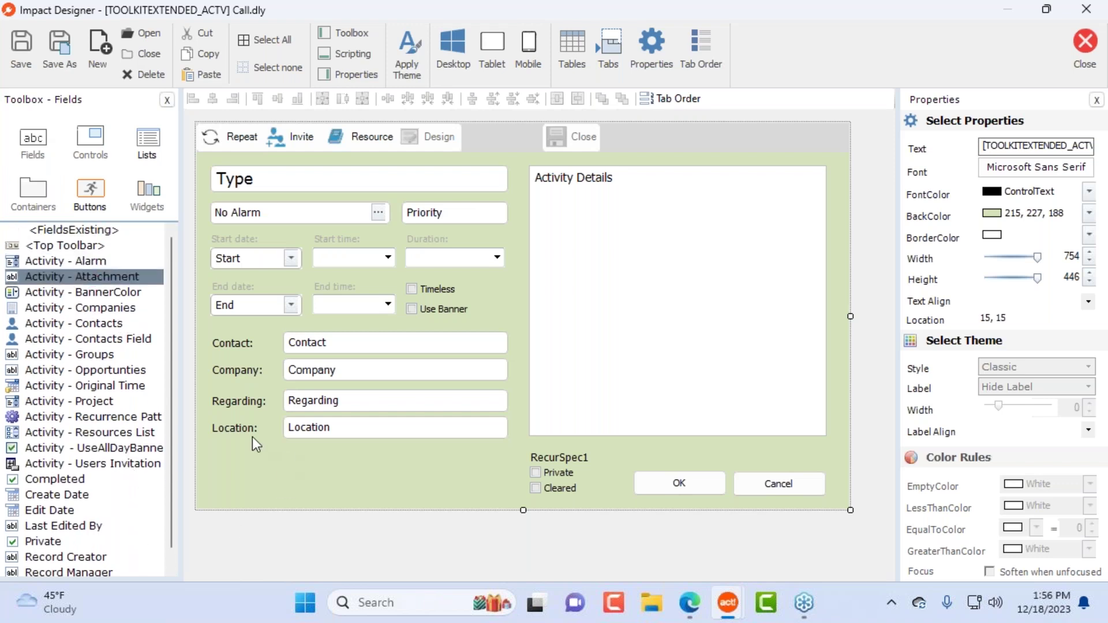
{"action": "left_click", "coordinate": [96, 145]}
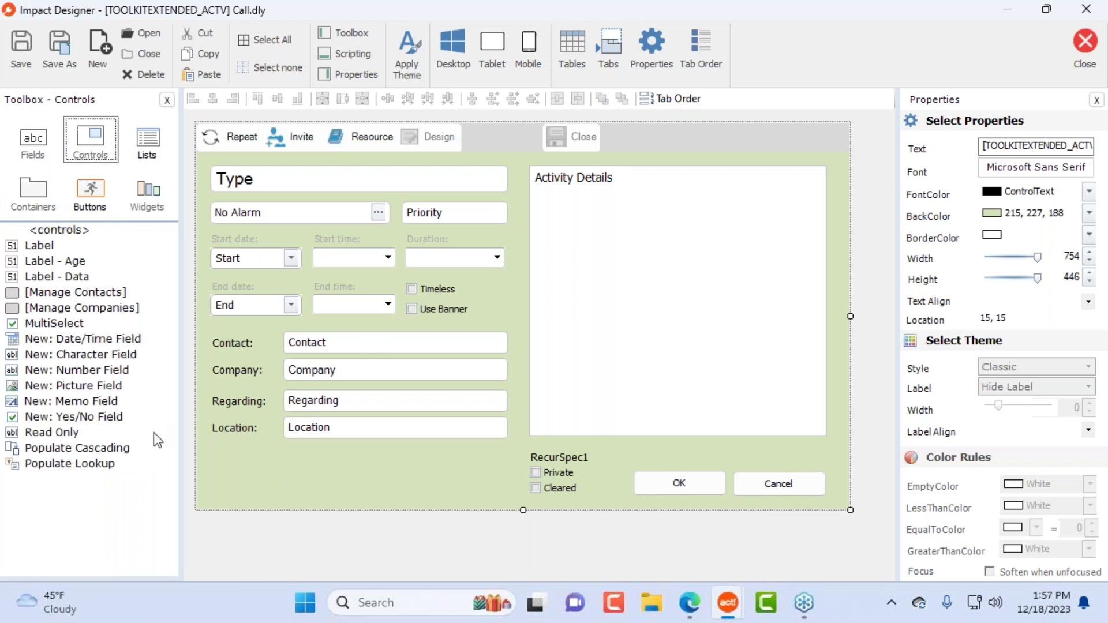
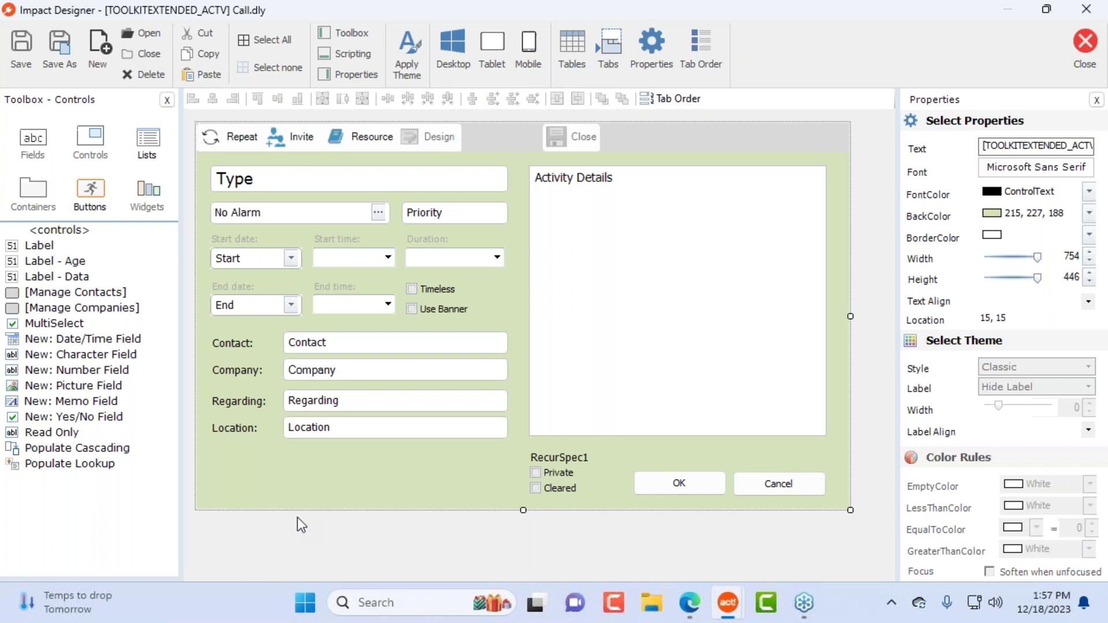
Step: Bind the Call form's Contact field to the Phone database field
{"action": "left_click", "coordinate": [349, 342]}
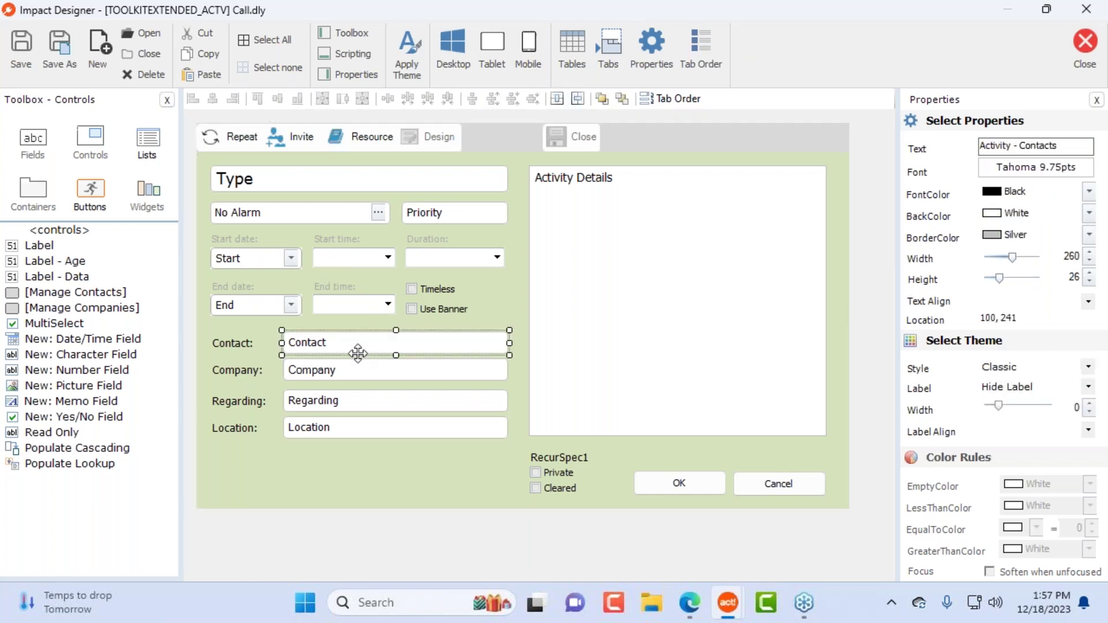
{"action": "left_click", "coordinate": [662, 49]}
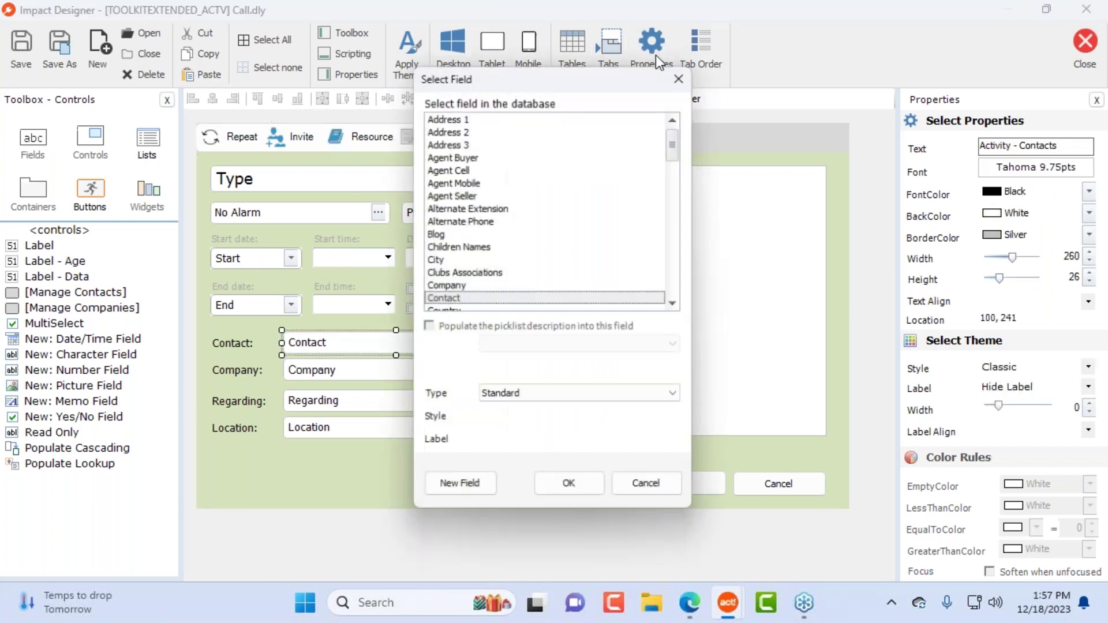
{"action": "scroll", "coordinate": [505, 286], "scroll_direction": "down", "scroll_amount": 1}
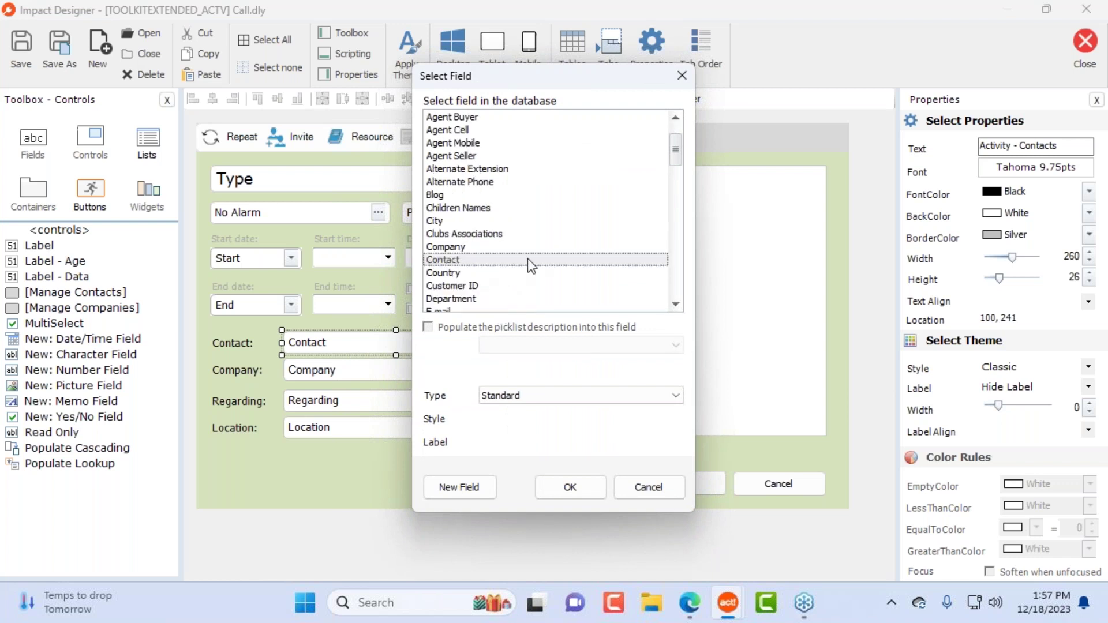
{"action": "scroll", "coordinate": [525, 275], "scroll_direction": "down", "scroll_amount": 9}
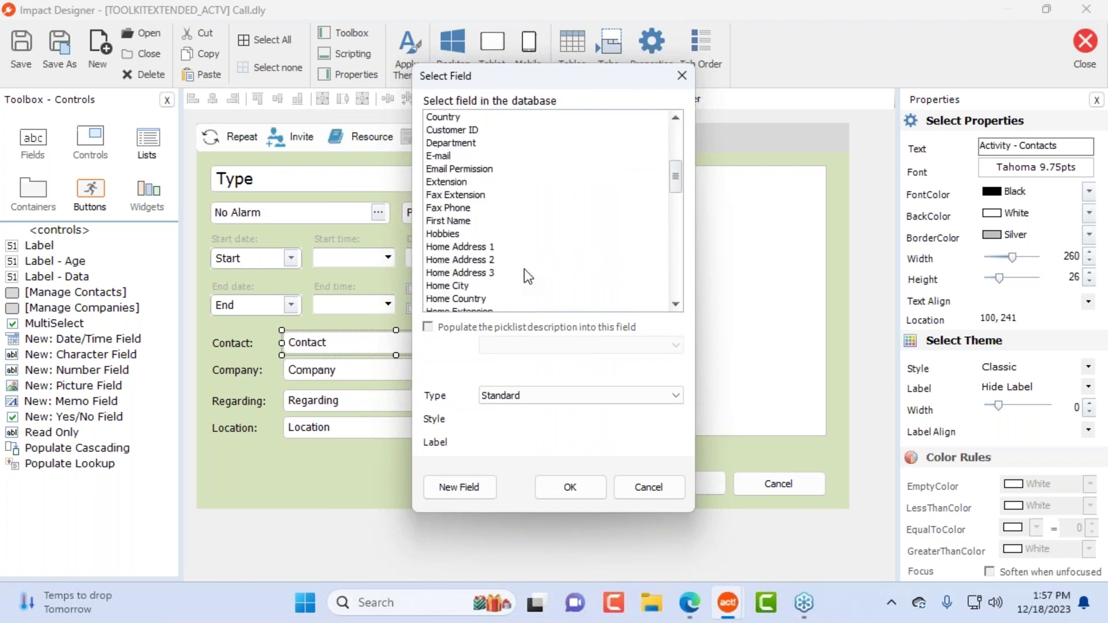
{"action": "scroll", "coordinate": [524, 272], "scroll_direction": "down", "scroll_amount": 5}
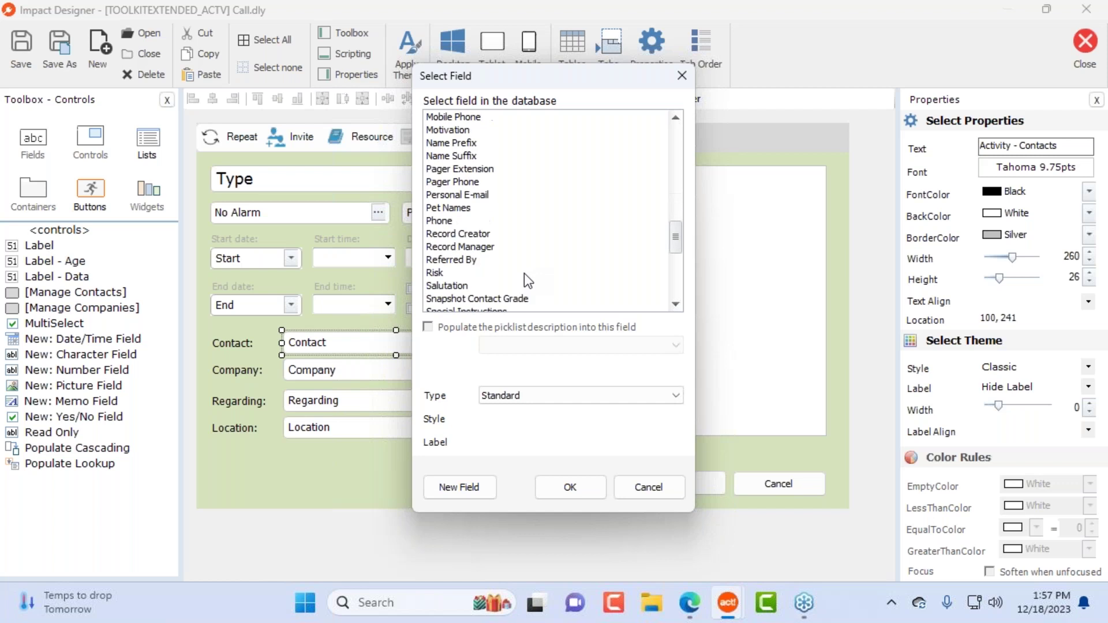
{"action": "left_click", "coordinate": [465, 182]}
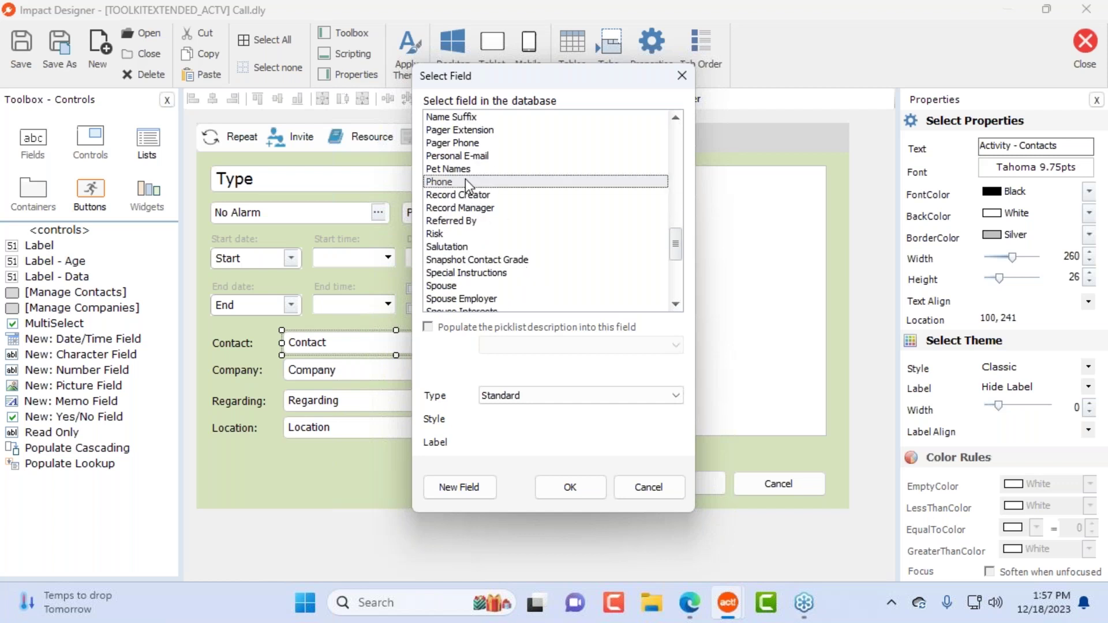
{"action": "left_click", "coordinate": [570, 488]}
Step: Delete the stray Attachment label from the Call form
{"action": "left_click_drag", "start_coordinate": [470, 341], "coordinate": [441, 345]}
{"action": "key", "text": "ctrl+z"}
{"action": "left_click", "coordinate": [421, 473]}
{"action": "left_click", "coordinate": [286, 340]}
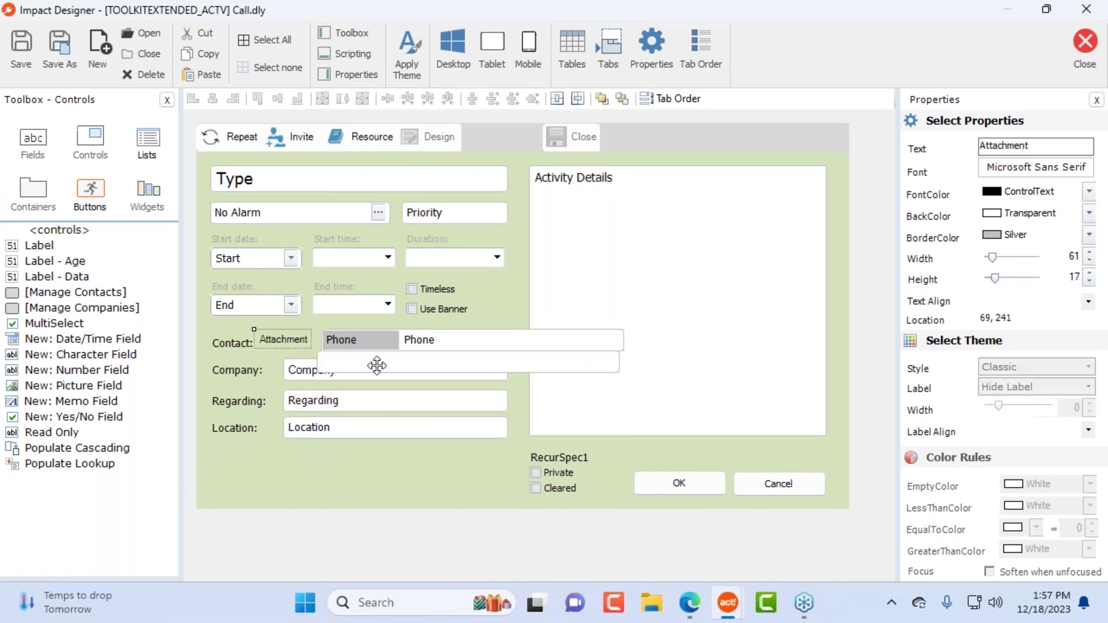
{"action": "key", "text": "Delete"}
{"action": "left_click", "coordinate": [571, 362]}
Step: Place Phone under Location and bind the blank box below it to City
{"action": "left_click_drag", "start_coordinate": [396, 341], "coordinate": [303, 460]}
{"action": "left_click_drag", "start_coordinate": [416, 357], "coordinate": [314, 480]}
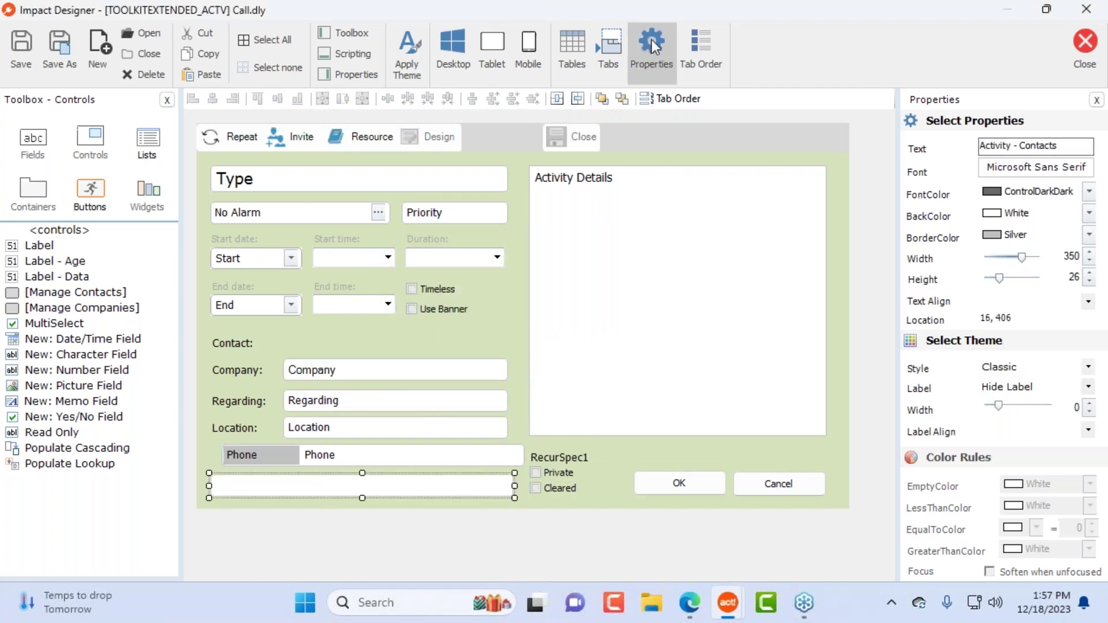
{"action": "left_click", "coordinate": [652, 41]}
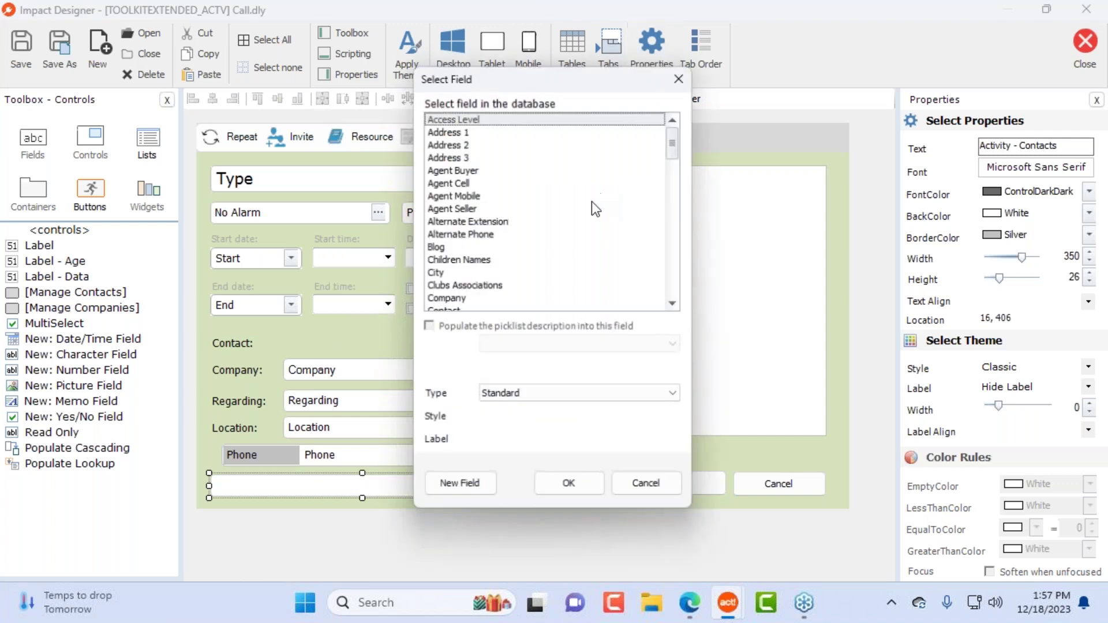
{"action": "left_click", "coordinate": [496, 279]}
{"action": "left_click", "coordinate": [571, 484]}
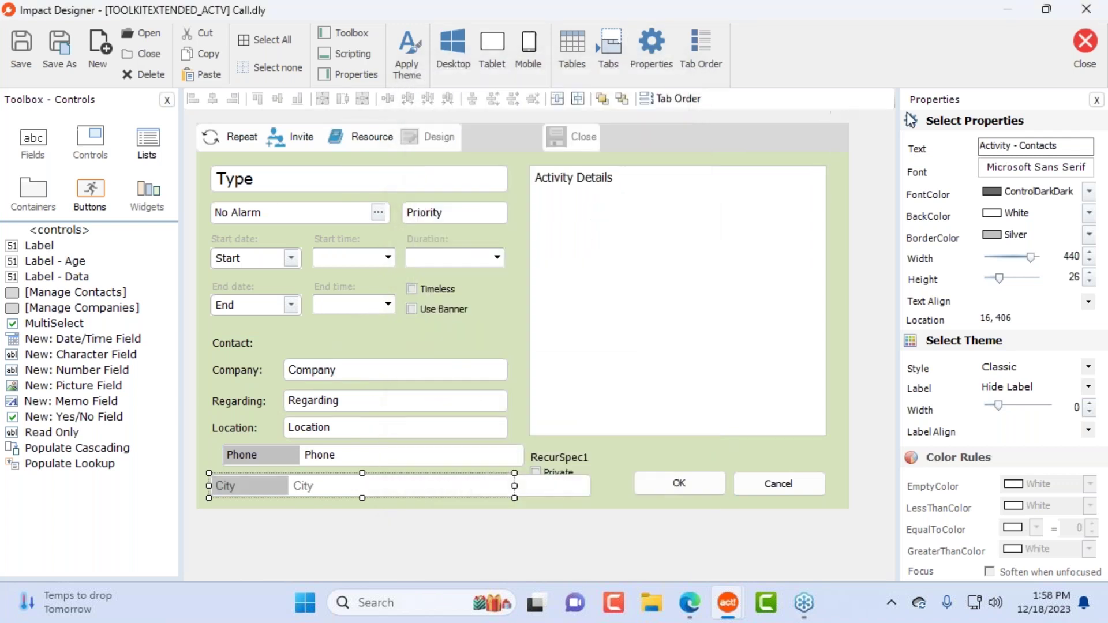
Step: Save Call.dly, close the designer, and open the Confirm Appointment call
{"action": "left_click", "coordinate": [1085, 41]}
{"action": "left_click", "coordinate": [484, 352]}
{"action": "left_click", "coordinate": [634, 295]}
{"action": "double_click", "coordinate": [632, 293]}
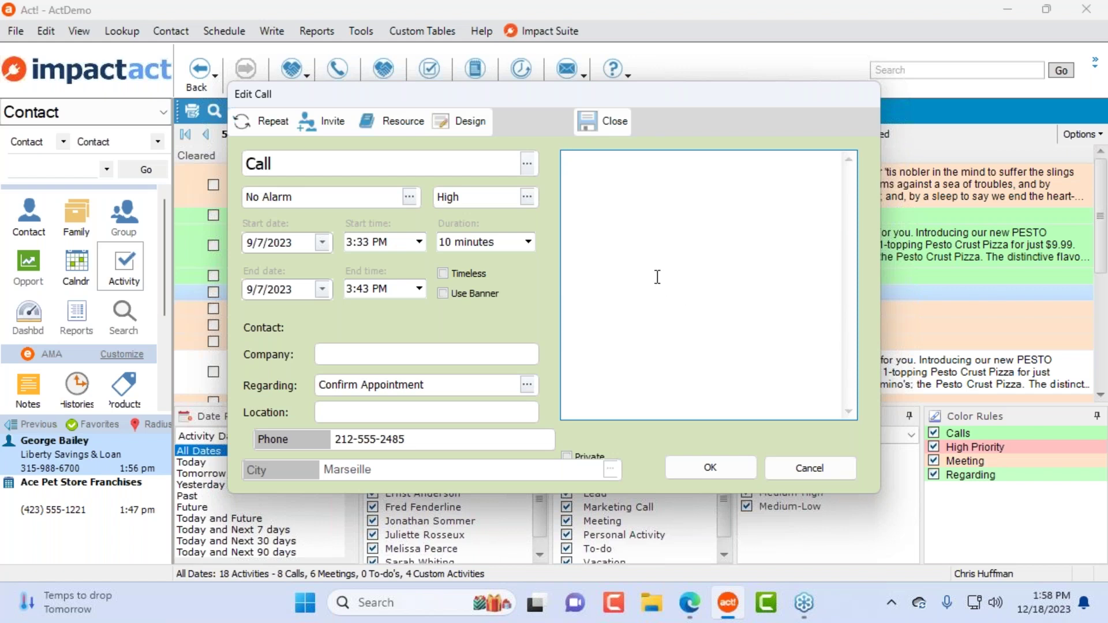
Step: Use Design in the Edit Call dialog to reopen Call.dly in the designer
{"action": "left_click", "coordinate": [448, 125]}
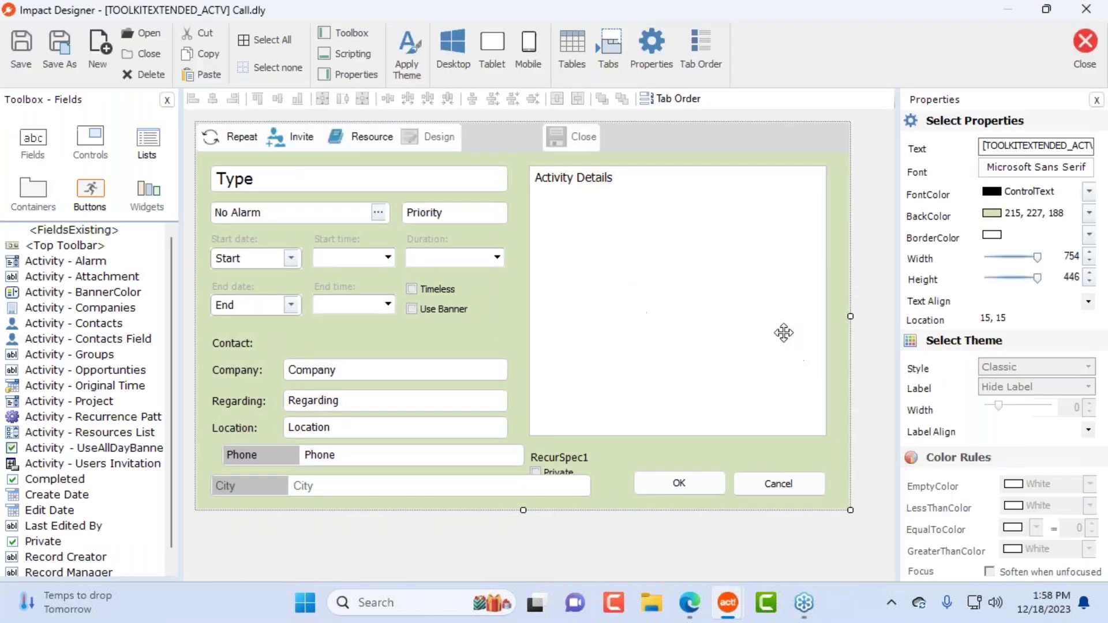
Step: Shift the City field right, narrow it to width 349, and save Call.dly
{"action": "left_click_drag", "start_coordinate": [403, 475], "coordinate": [425, 484]}
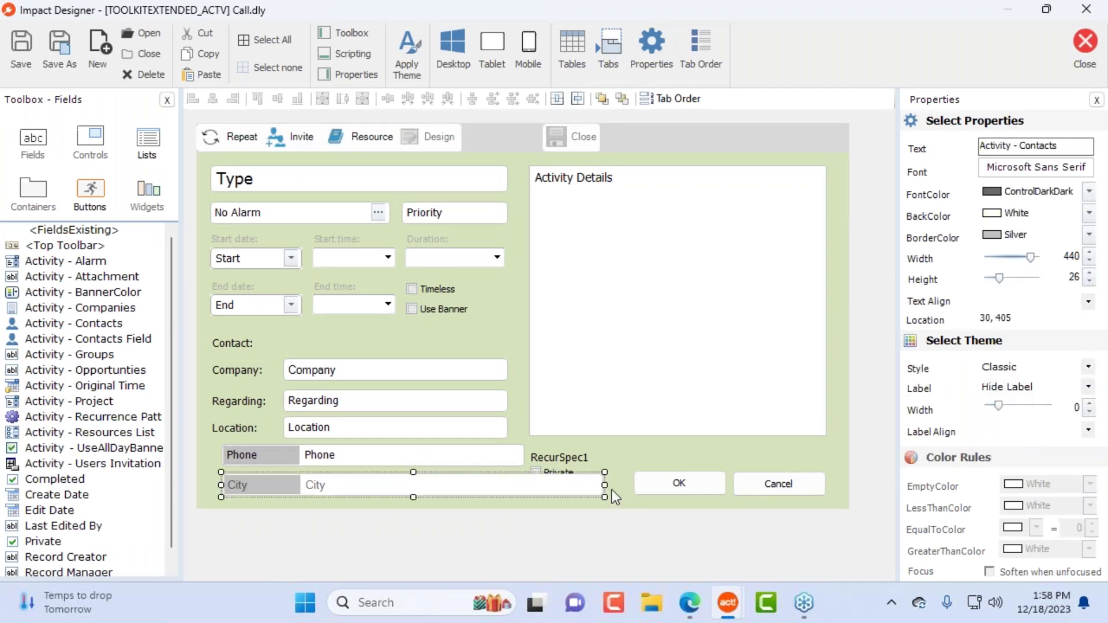
{"action": "left_click_drag", "start_coordinate": [603, 485], "coordinate": [523, 491]}
{"action": "left_click", "coordinate": [1085, 41]}
{"action": "left_click", "coordinate": [490, 353]}
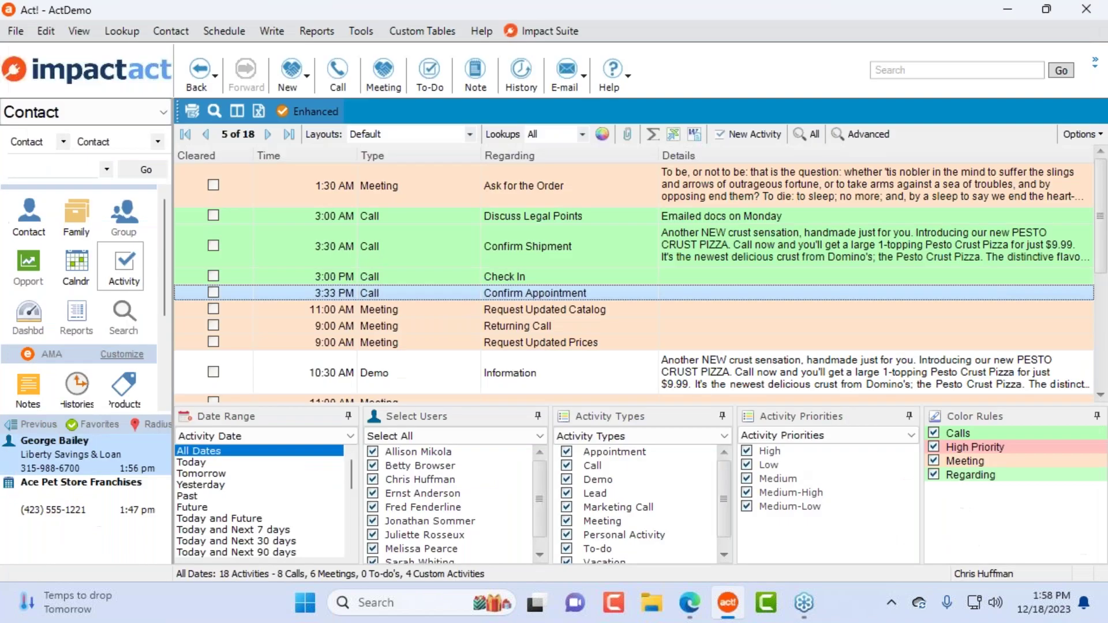
Step: Log a history entry 'nghf' from the contact's Create Bew Hostory button, then confirm a new note
{"action": "left_click", "coordinate": [40, 222]}
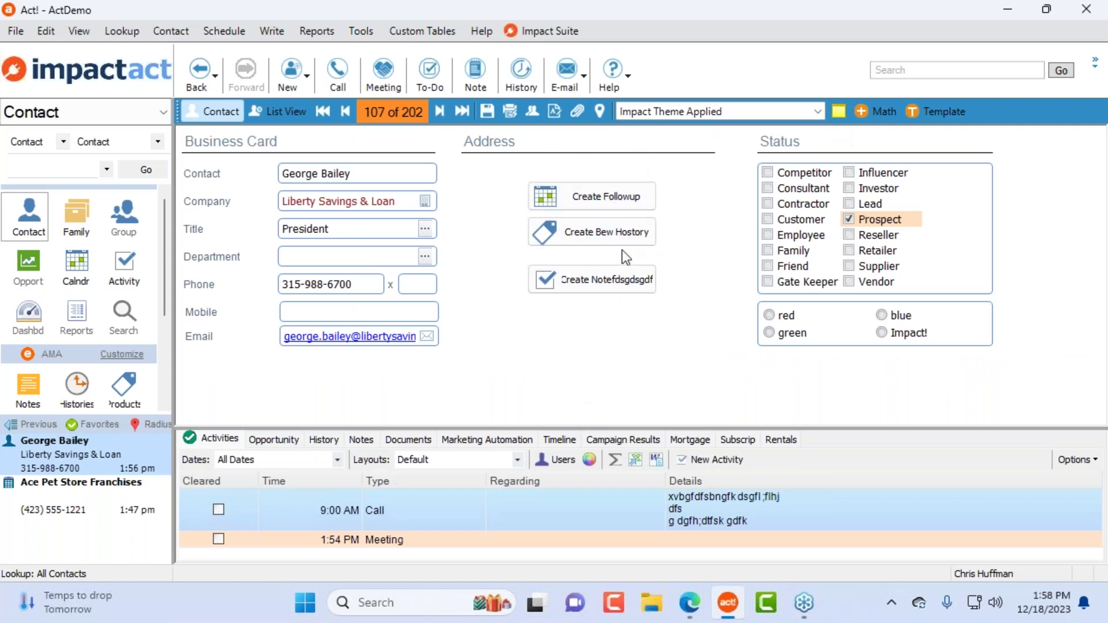
{"action": "left_click", "coordinate": [623, 230]}
{"action": "left_click", "coordinate": [607, 224]}
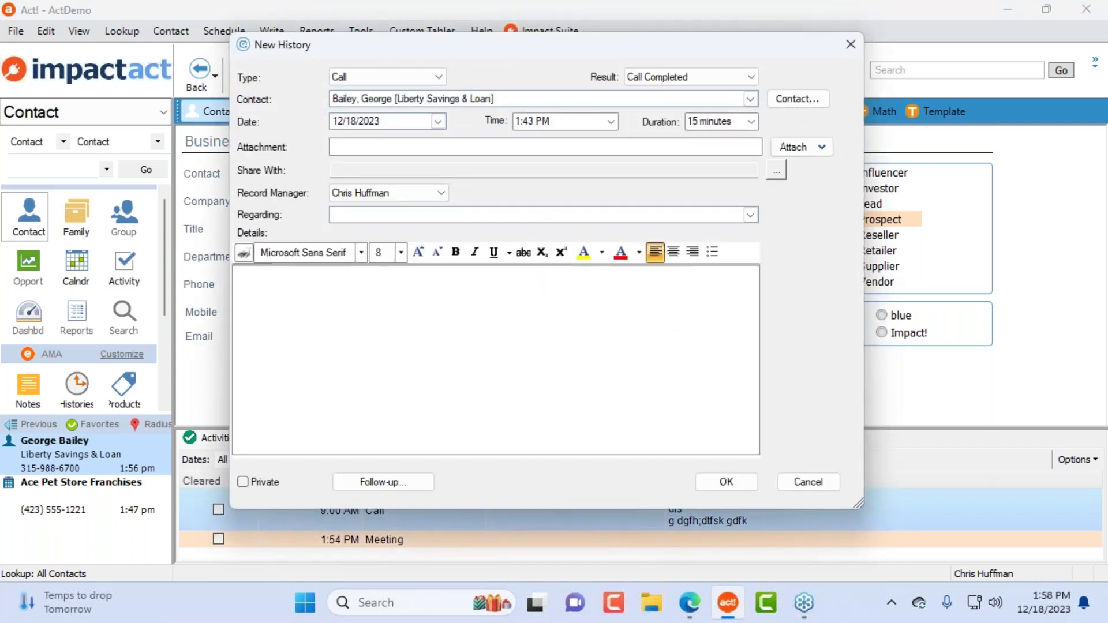
{"action": "left_click", "coordinate": [459, 332]}
{"action": "type", "text": "nghf"}
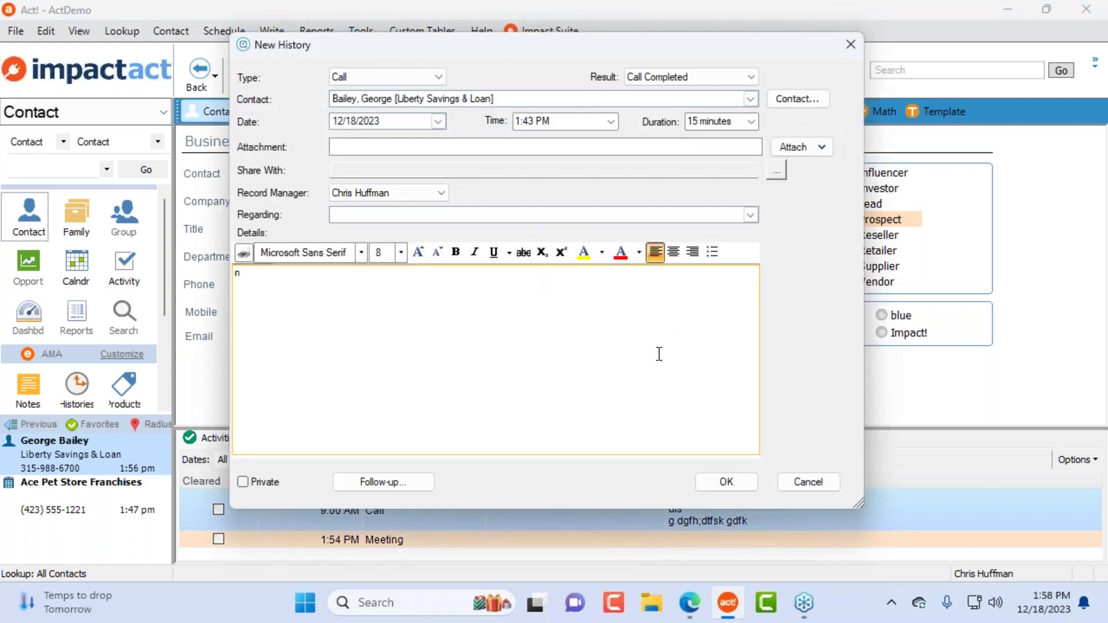
{"action": "left_click", "coordinate": [732, 486]}
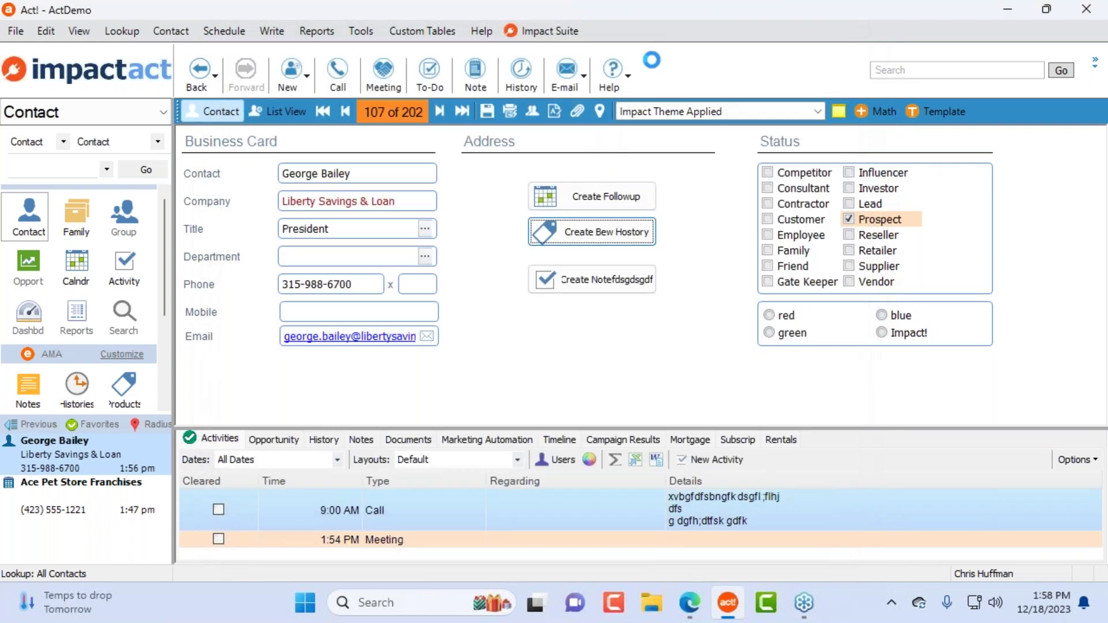
{"action": "left_click", "coordinate": [605, 271]}
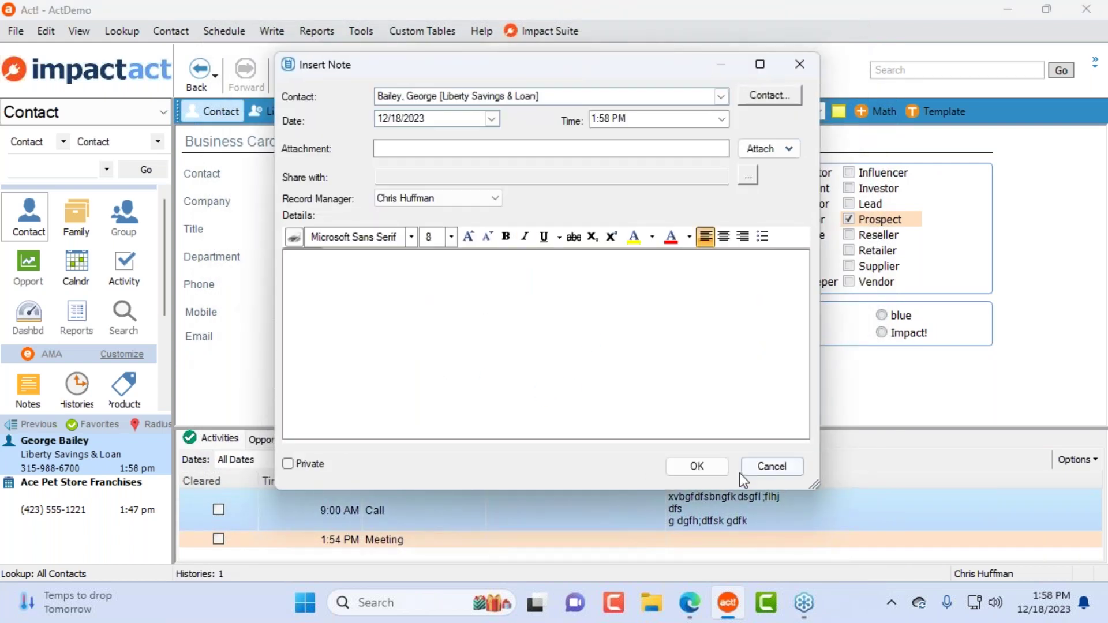
{"action": "left_click", "coordinate": [698, 468]}
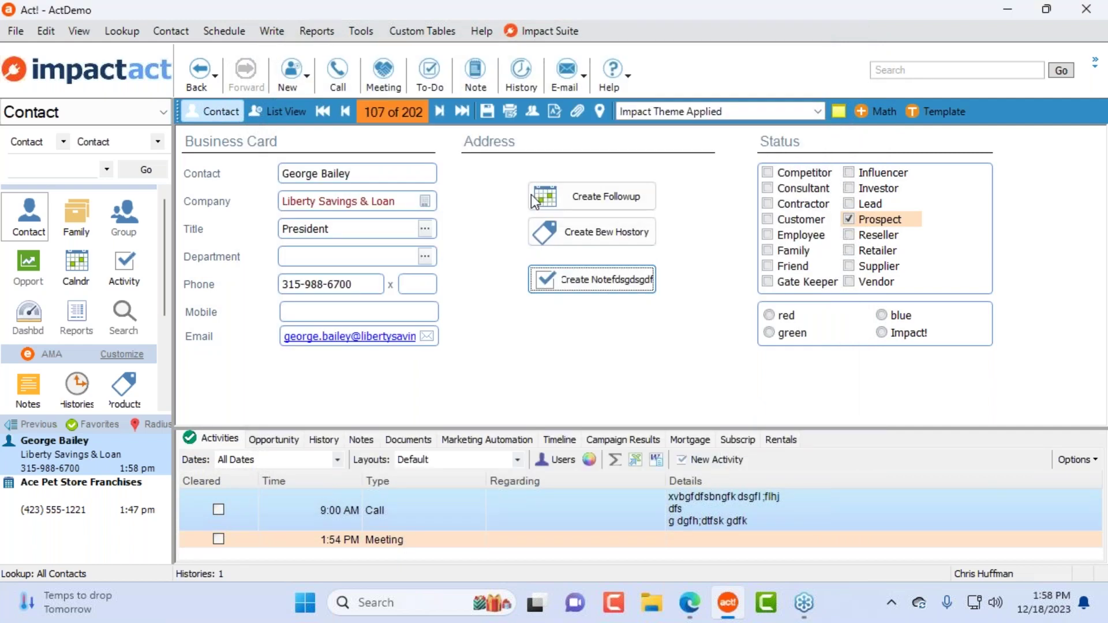
Step: Open the Impact Contact layout in the Impact Designer
{"action": "left_click", "coordinate": [365, 31]}
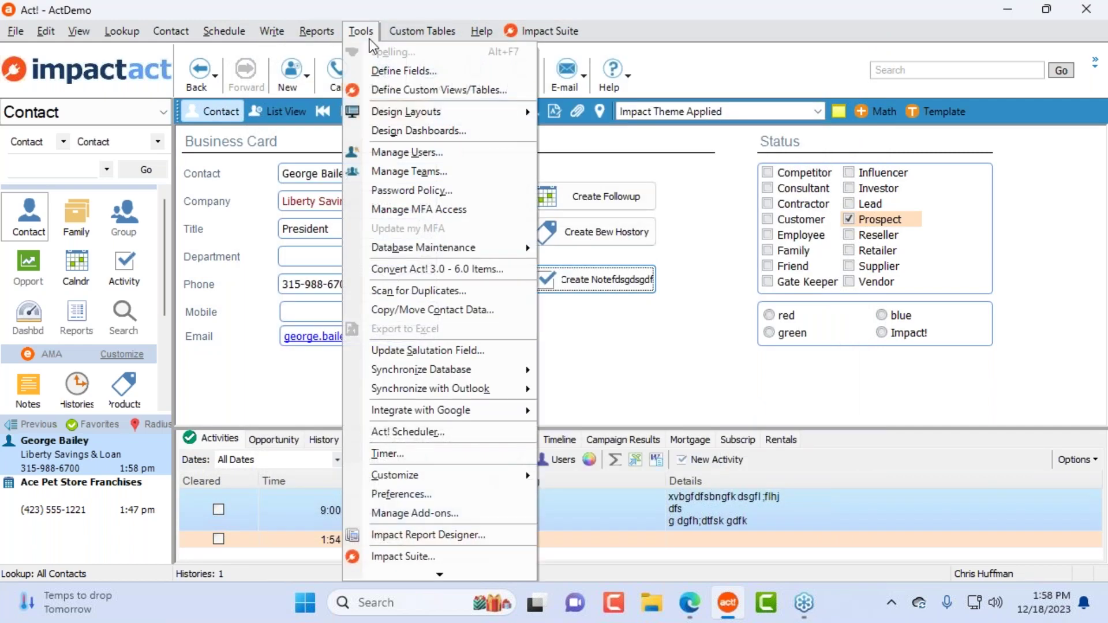
{"action": "mouse_move", "coordinate": [417, 116]}
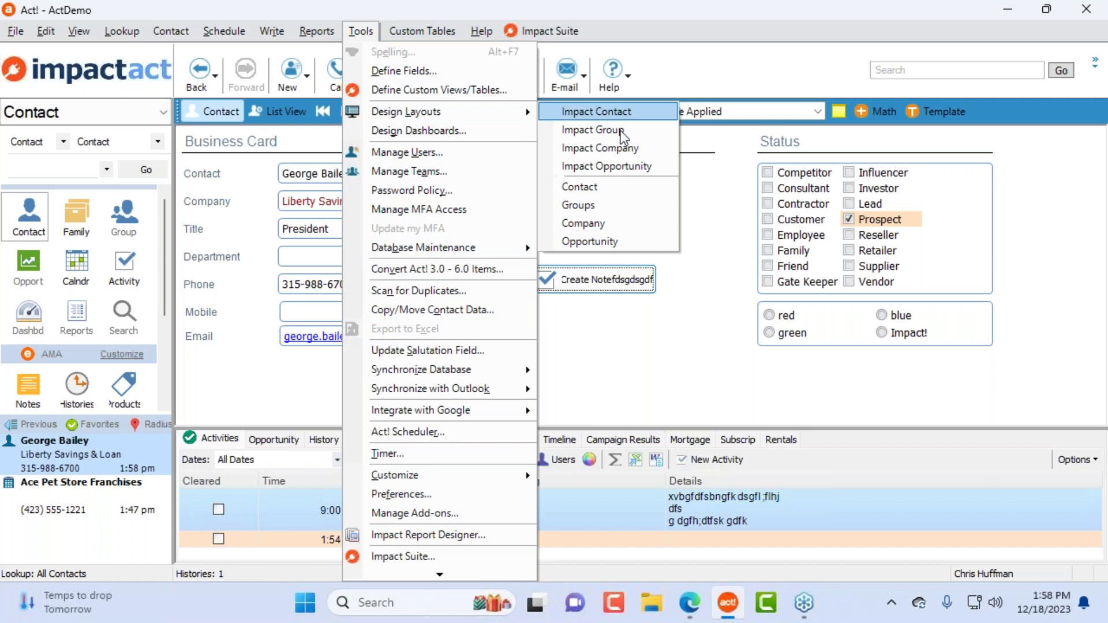
{"action": "left_click", "coordinate": [601, 110]}
Step: Set Create Followup to preset a 7-day offset and regarding 'dfgdfgdf', without opening for editing
{"action": "left_click", "coordinate": [619, 192]}
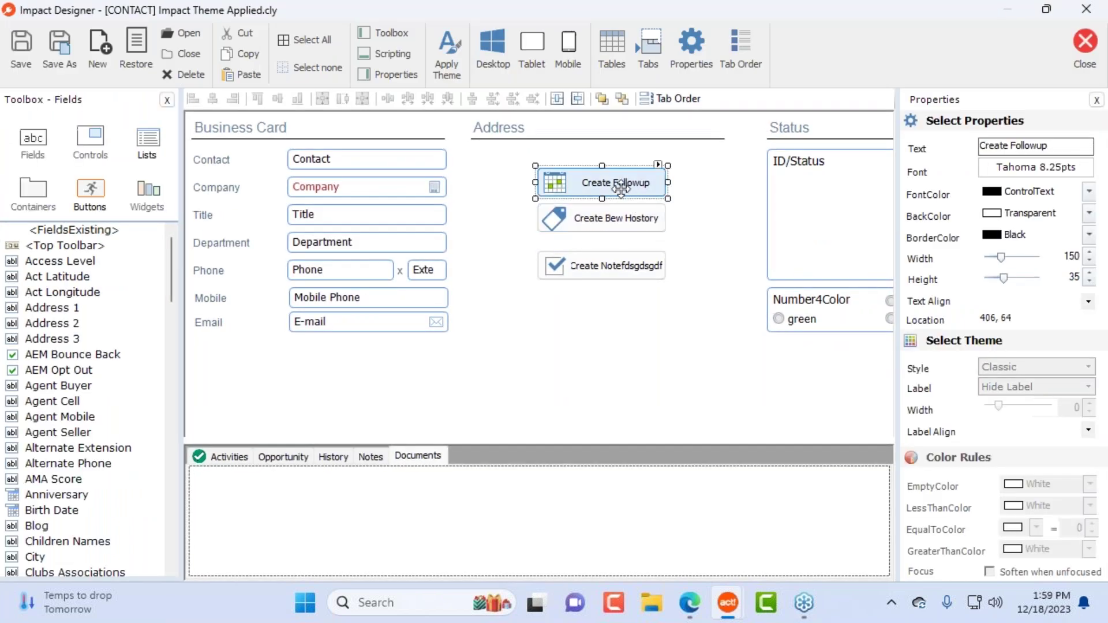
{"action": "left_click", "coordinate": [704, 48]}
{"action": "left_click", "coordinate": [508, 271]}
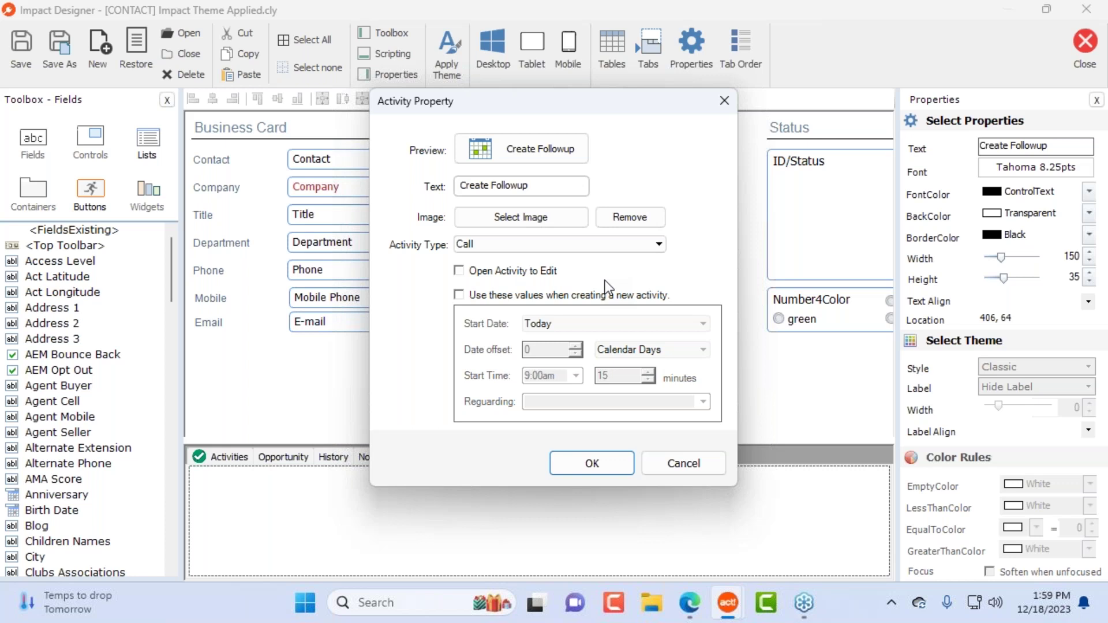
{"action": "left_click", "coordinate": [592, 296]}
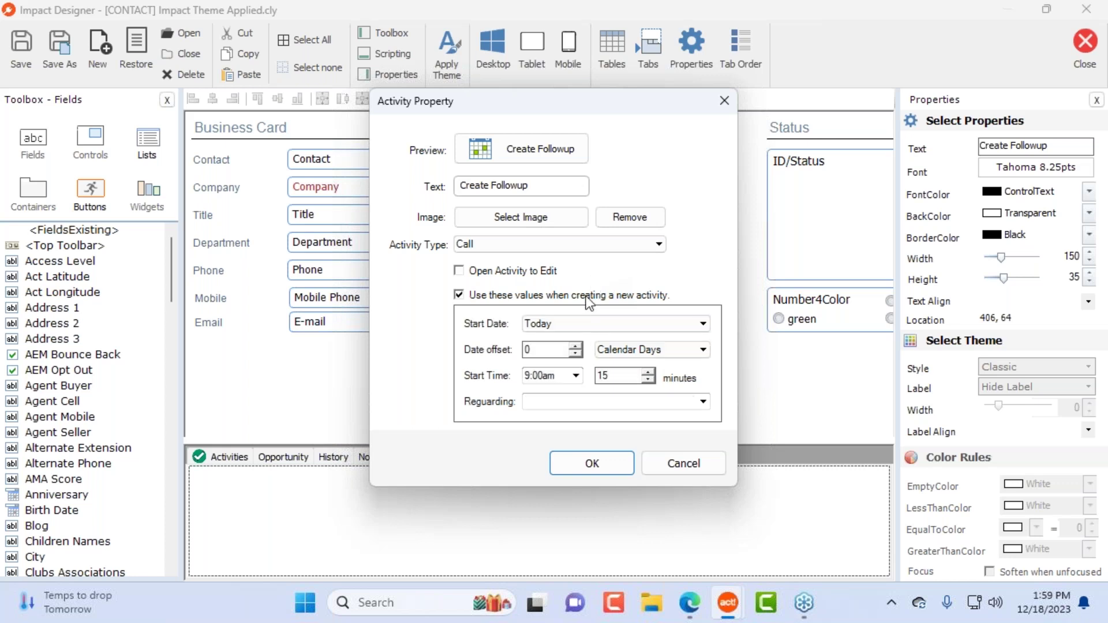
{"action": "double_click", "coordinate": [527, 351]}
{"action": "type", "text": "7"}
{"action": "key", "text": "Tab"}
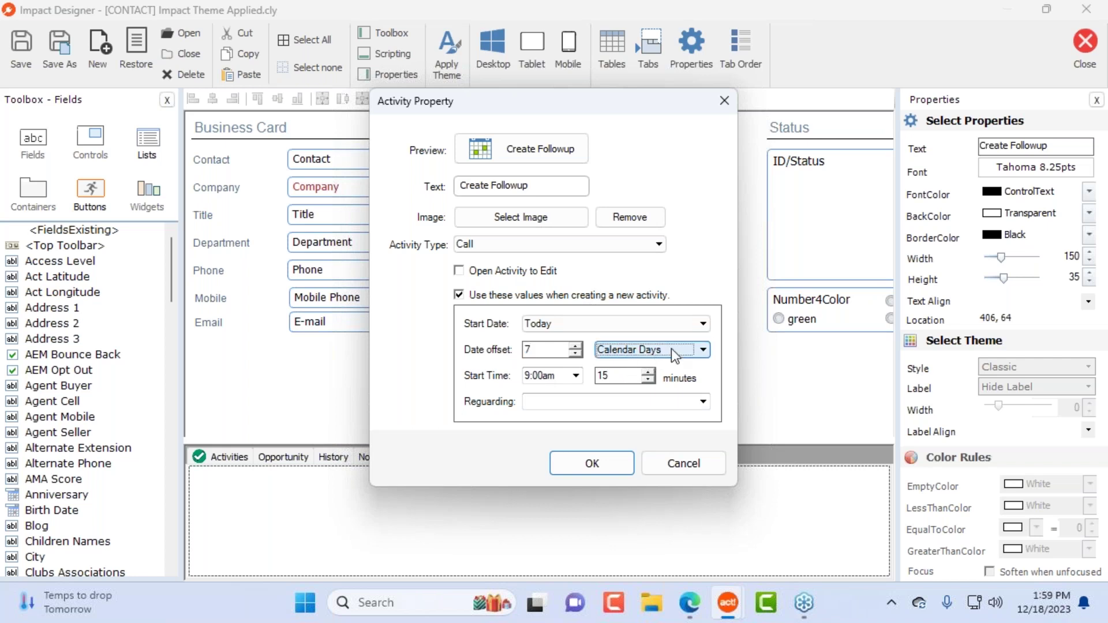
{"action": "left_click", "coordinate": [703, 401]}
{"action": "left_click", "coordinate": [567, 401]}
{"action": "type", "text": "dfgdfgdf"}
{"action": "left_click", "coordinate": [598, 463]}
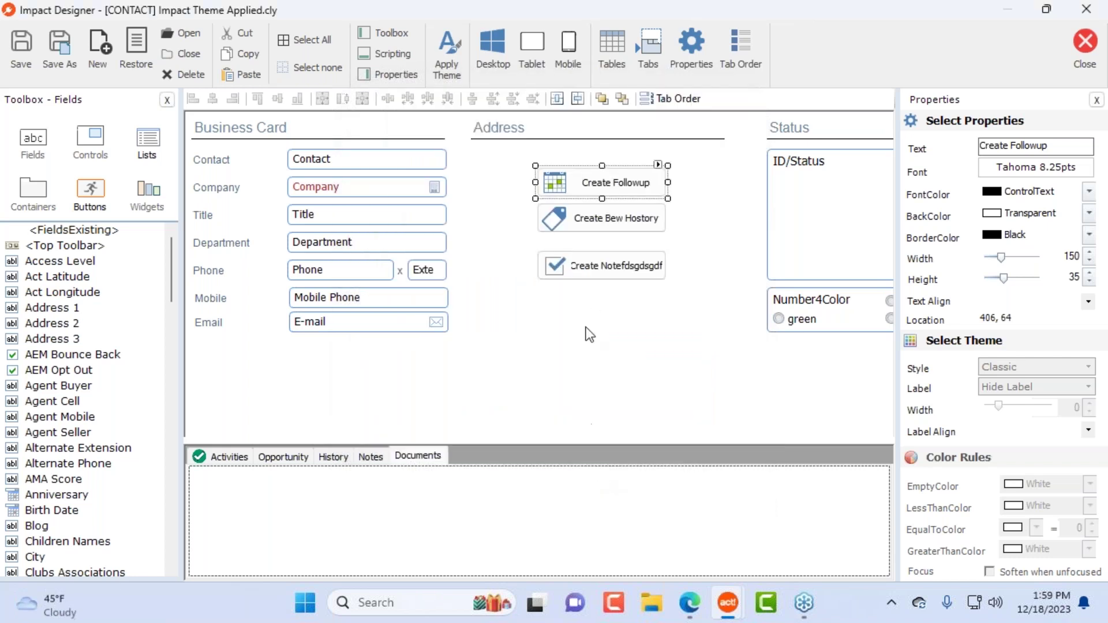
Step: Move the note item up under the history item and review the history item's record settings
{"action": "left_click_drag", "start_coordinate": [607, 274], "coordinate": [611, 263]}
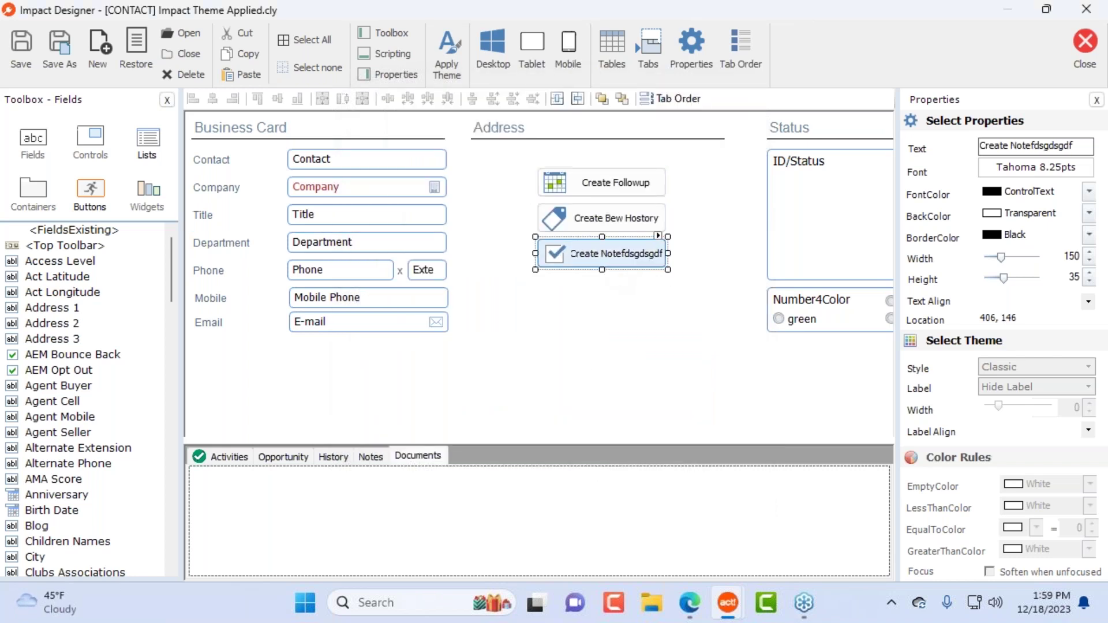
{"action": "left_click", "coordinate": [588, 359]}
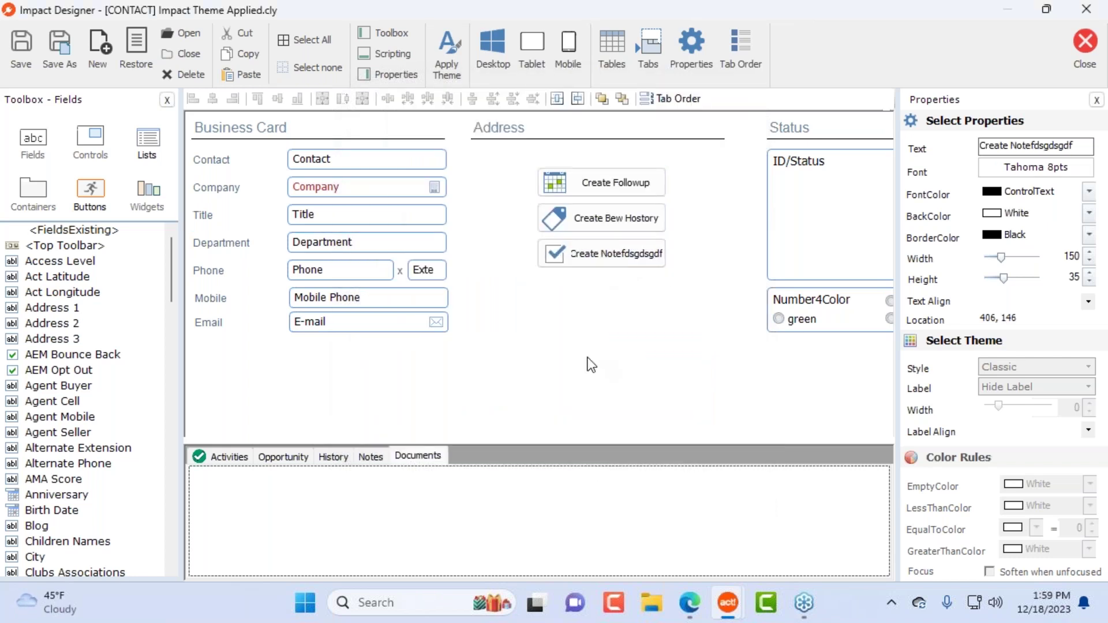
{"action": "left_click", "coordinate": [658, 215]}
{"action": "left_click", "coordinate": [691, 45]}
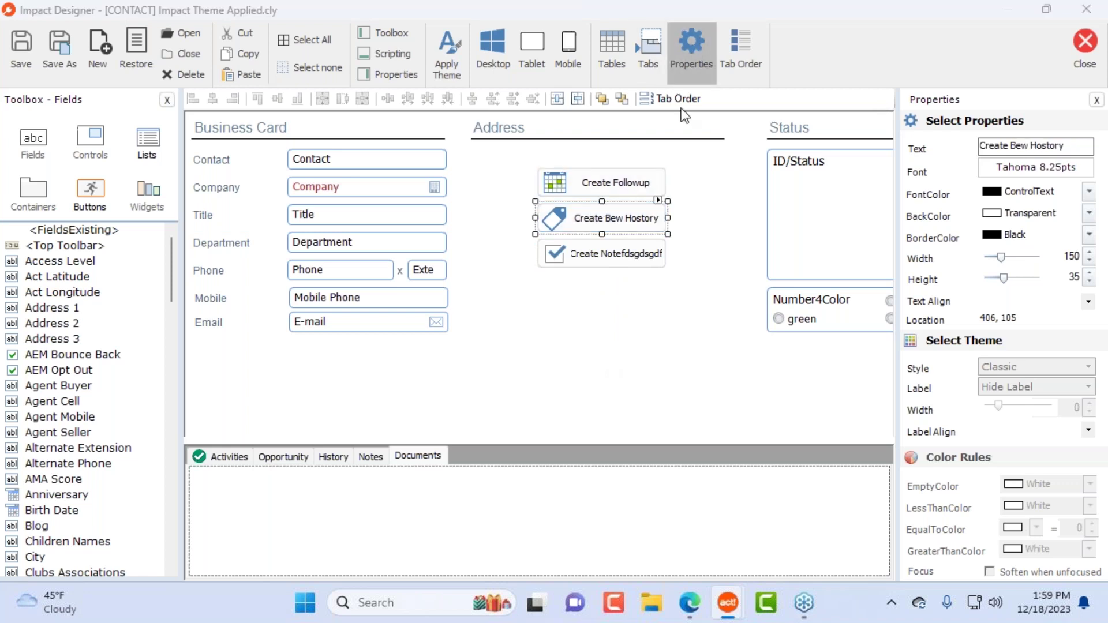
{"action": "left_click", "coordinate": [711, 490]}
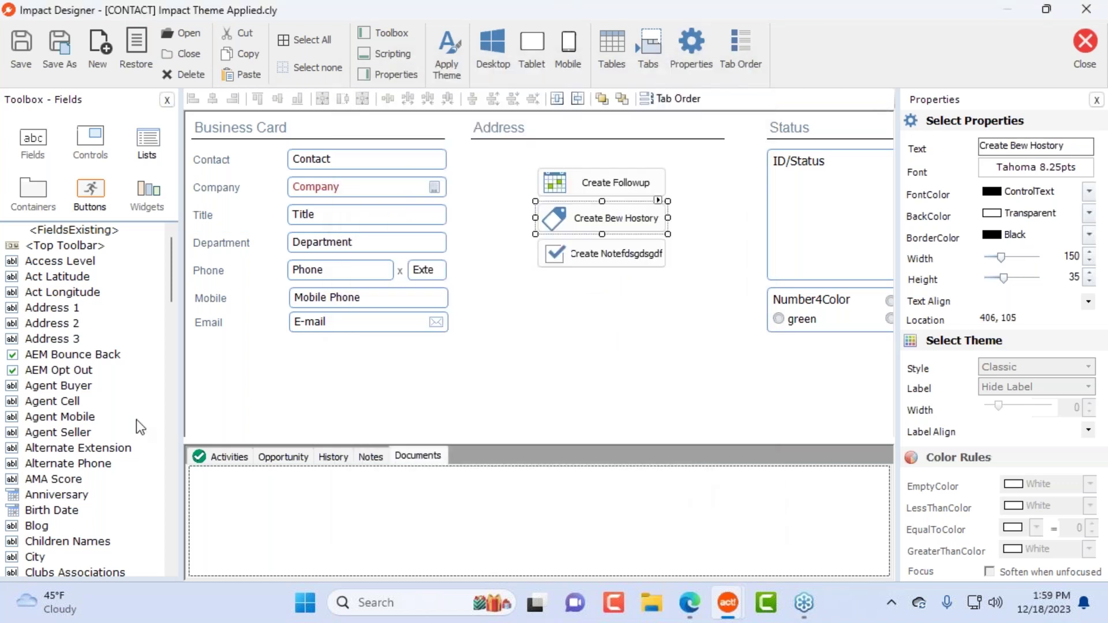
{"action": "left_click", "coordinate": [96, 197]}
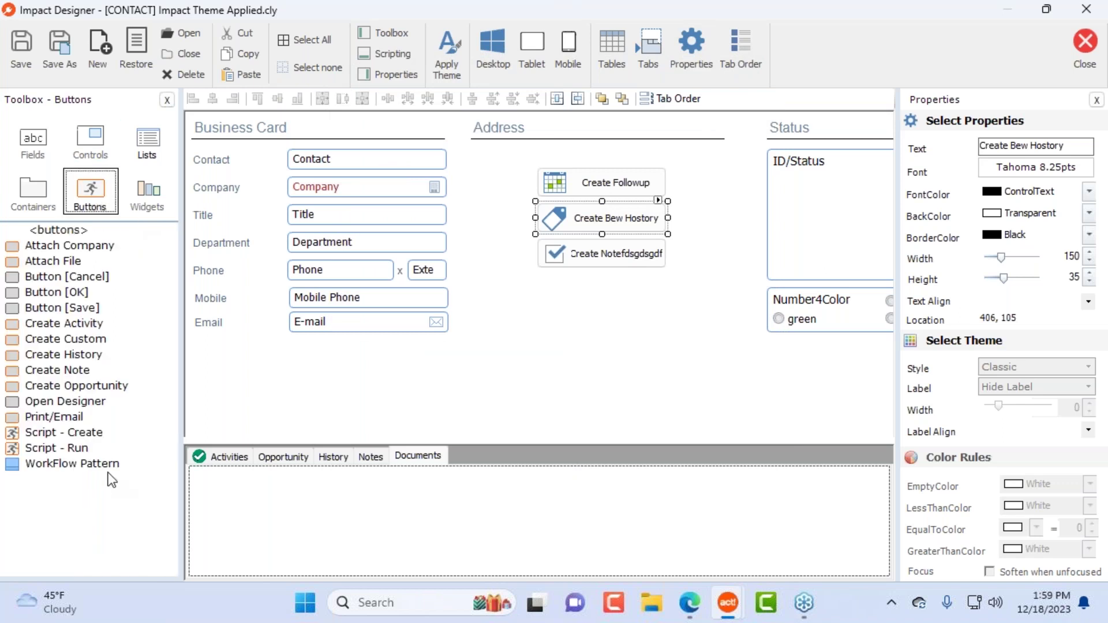
Step: Place a Script - Create button on the layout and insert an Activity - Create Call command
{"action": "left_click", "coordinate": [63, 433]}
{"action": "left_click_drag", "start_coordinate": [64, 434], "coordinate": [550, 293]}
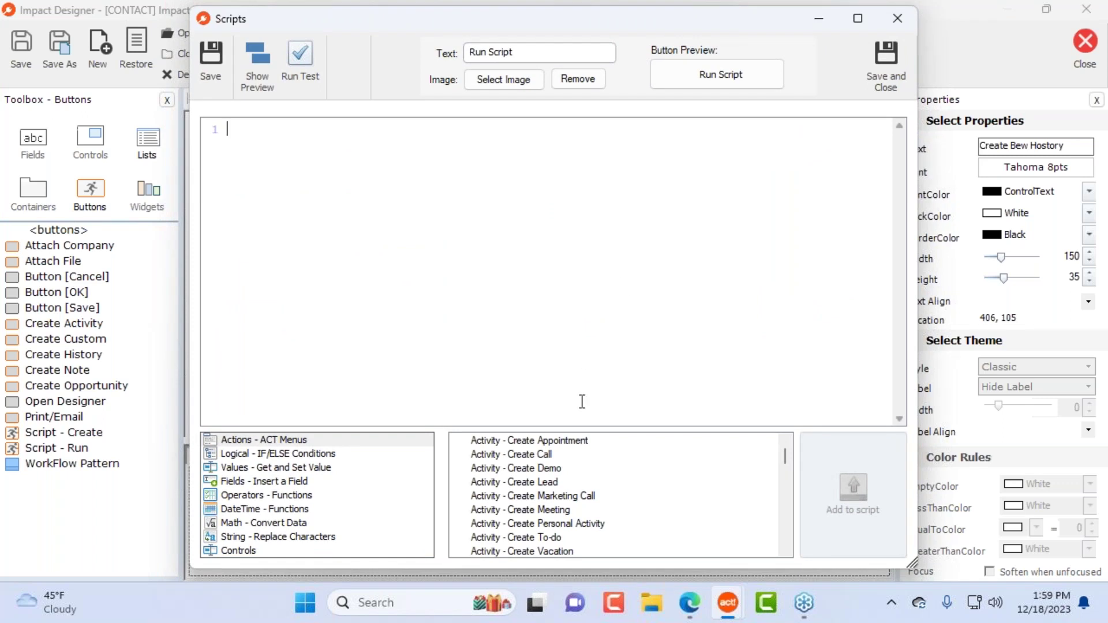
{"action": "scroll", "coordinate": [656, 482], "scroll_direction": "down", "scroll_amount": 3}
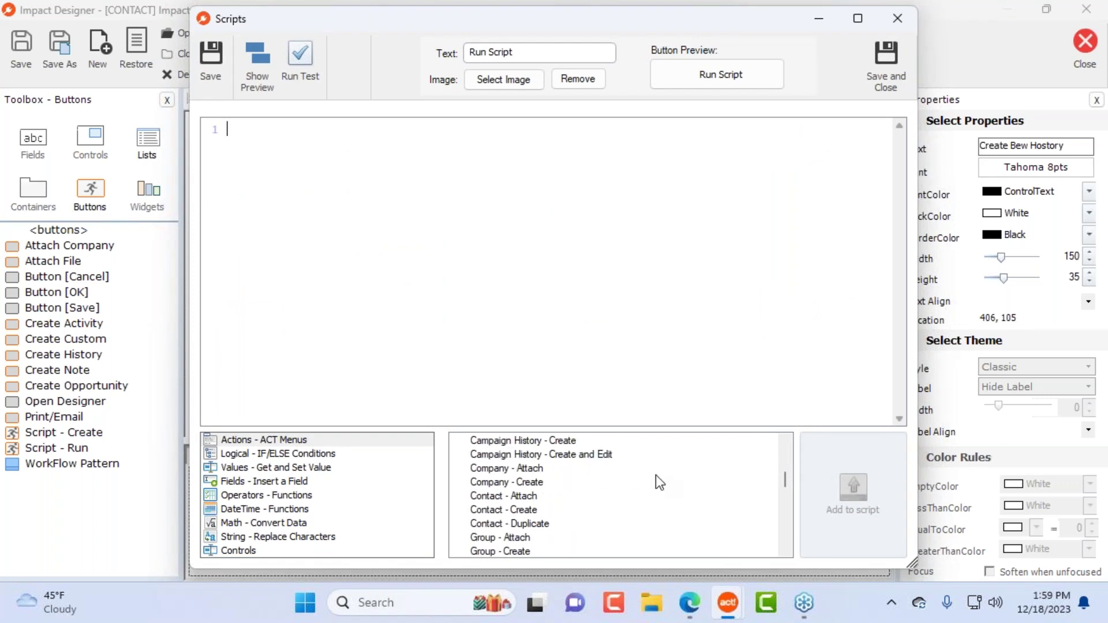
{"action": "scroll", "coordinate": [681, 492], "scroll_direction": "up", "scroll_amount": 3}
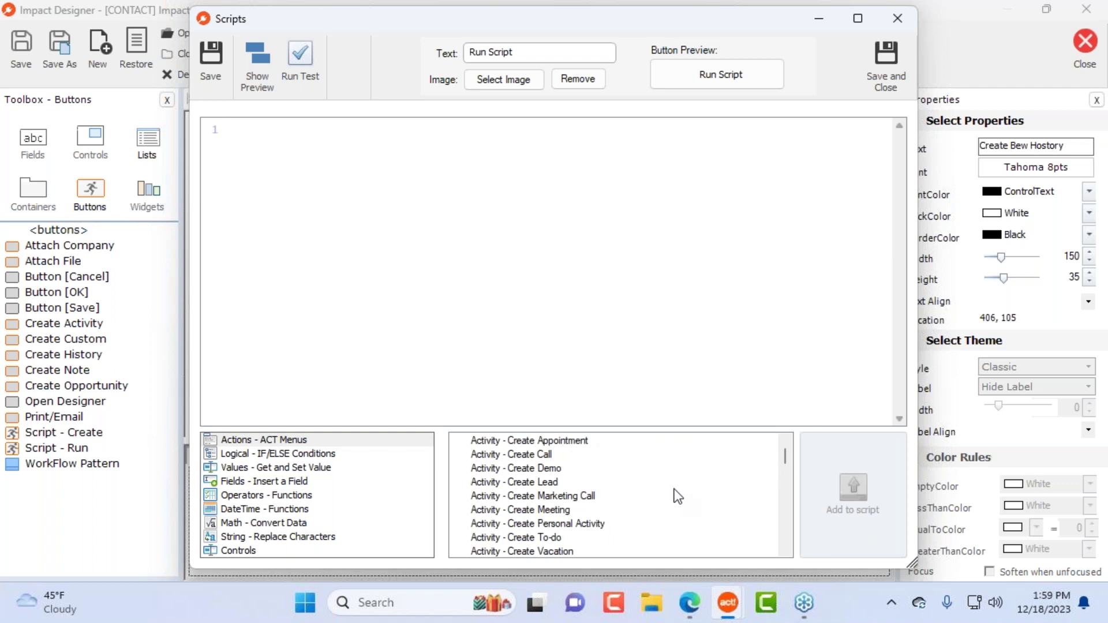
{"action": "left_click", "coordinate": [325, 456]}
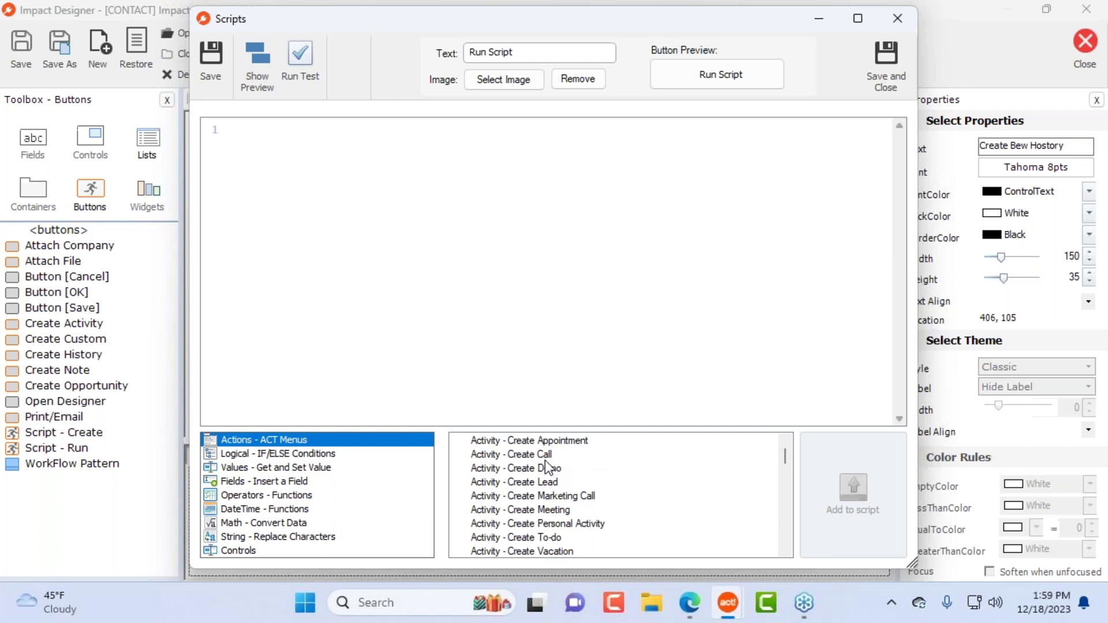
{"action": "left_click", "coordinate": [597, 458]}
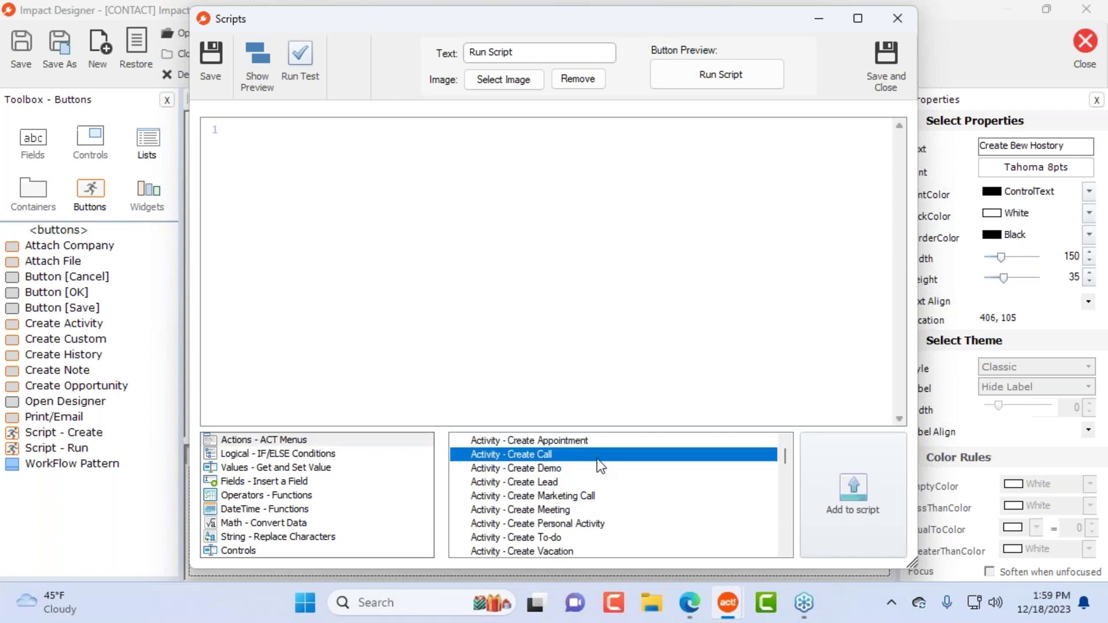
{"action": "double_click", "coordinate": [556, 460]}
Step: Add blank lines and insert a create-lead activity line below the first command
{"action": "left_click_drag", "start_coordinate": [243, 131], "coordinate": [454, 129]}
{"action": "left_click", "coordinate": [454, 129]}
{"action": "key", "text": "Return"}
{"action": "key", "text": "Return"}
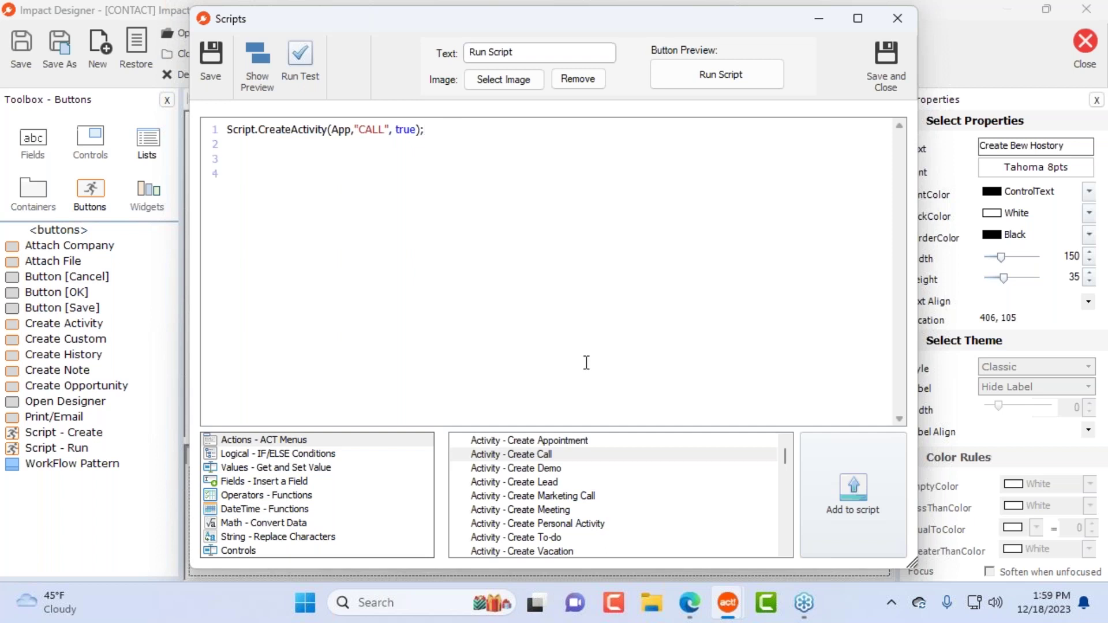
{"action": "scroll", "coordinate": [631, 479], "scroll_direction": "down", "scroll_amount": 4}
{"action": "scroll", "coordinate": [619, 488], "scroll_direction": "down", "scroll_amount": 5}
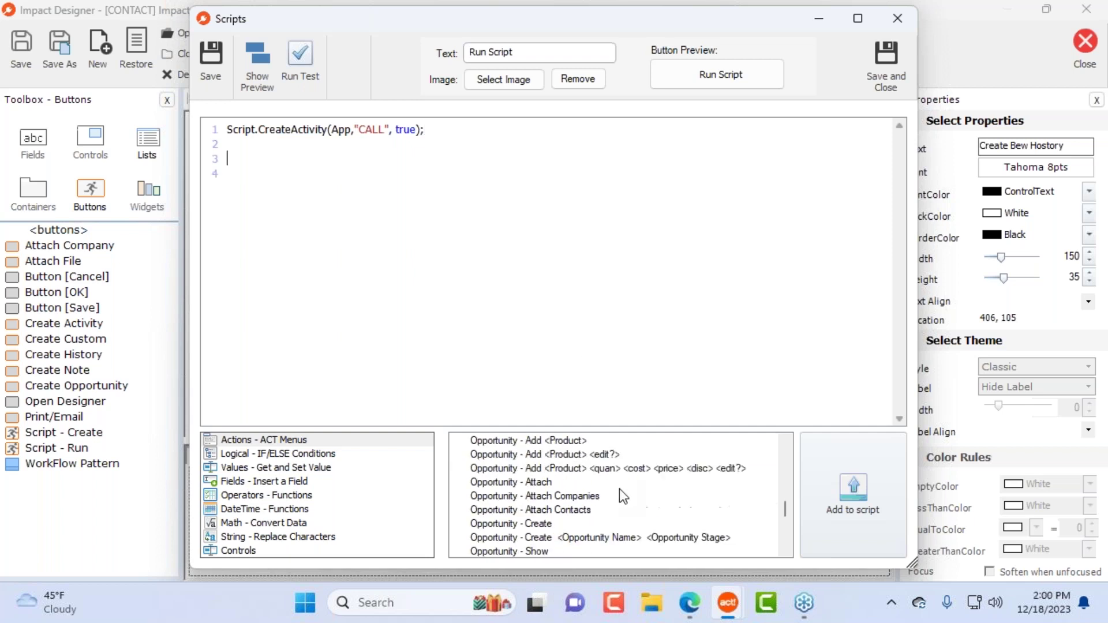
{"action": "scroll", "coordinate": [619, 490], "scroll_direction": "down", "scroll_amount": 5}
{"action": "scroll", "coordinate": [628, 501], "scroll_direction": "up", "scroll_amount": 5}
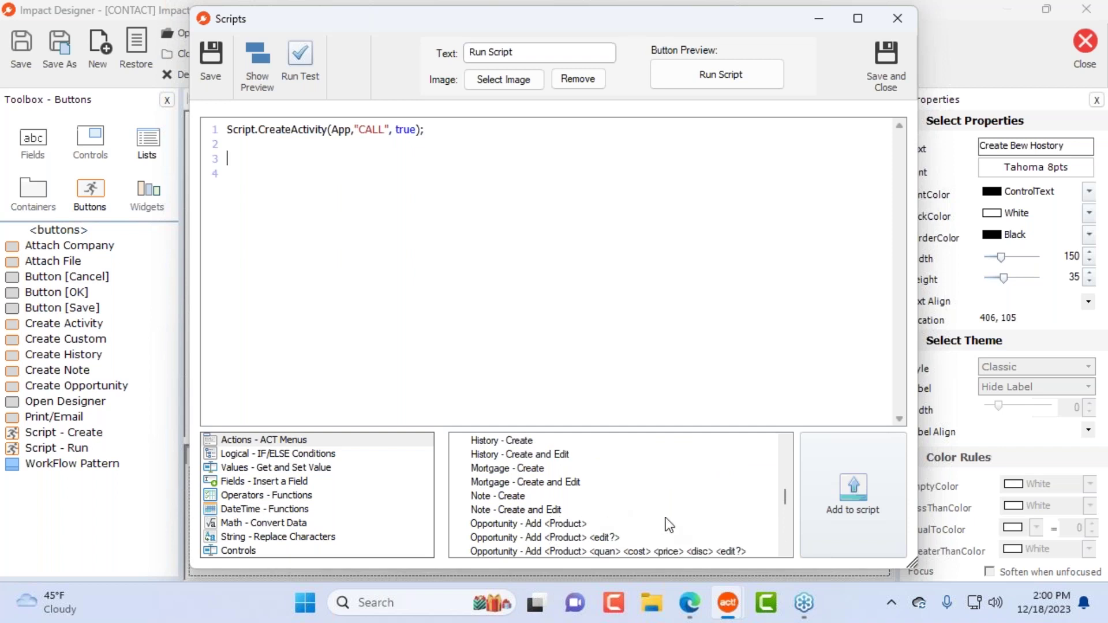
{"action": "scroll", "coordinate": [647, 501], "scroll_direction": "down", "scroll_amount": 3}
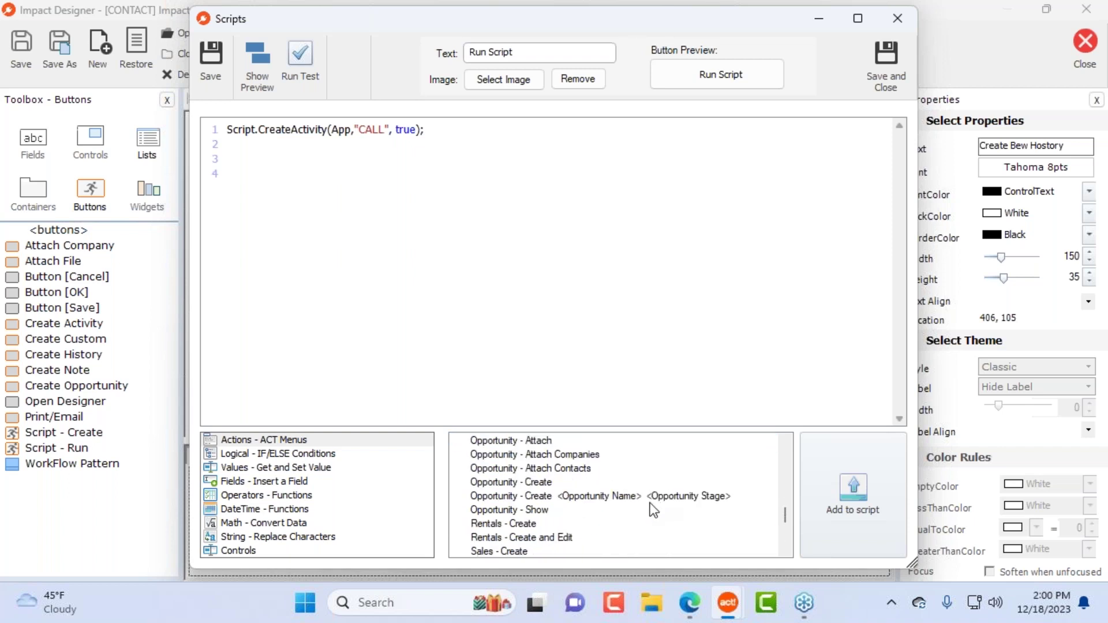
{"action": "left_click", "coordinate": [543, 443]}
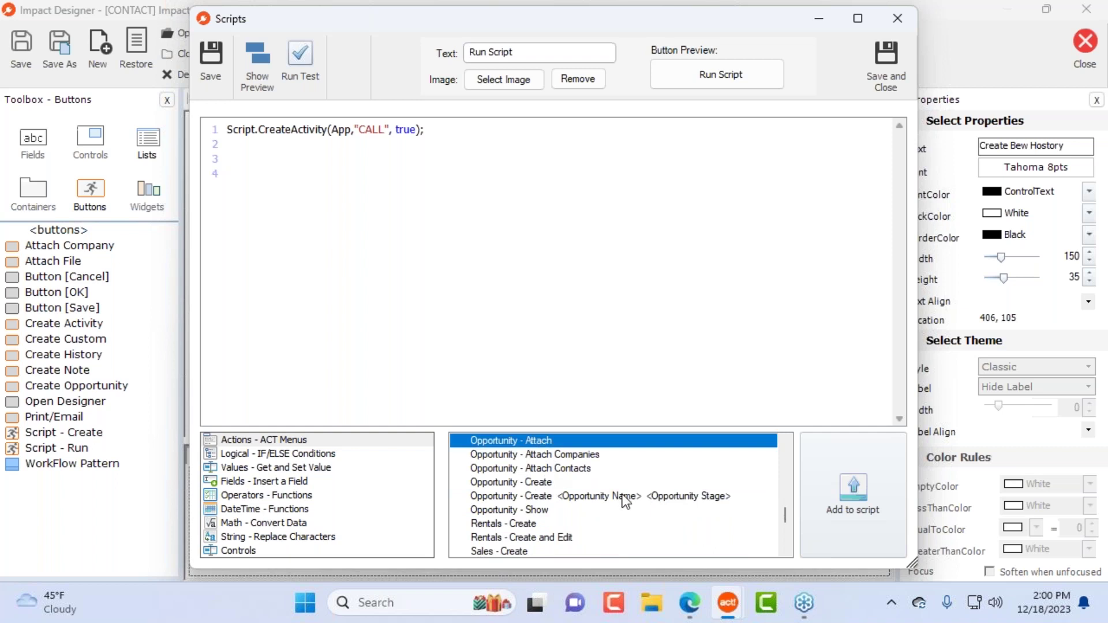
{"action": "scroll", "coordinate": [576, 527], "scroll_direction": "up", "scroll_amount": 5}
{"action": "scroll", "coordinate": [572, 514], "scroll_direction": "up", "scroll_amount": 3}
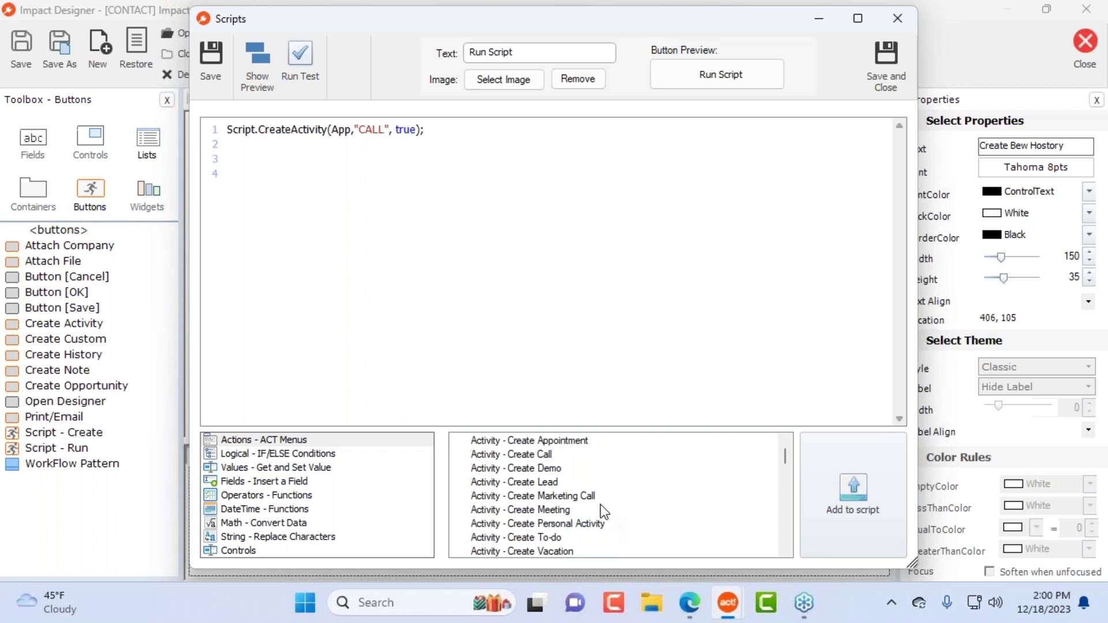
{"action": "double_click", "coordinate": [548, 482]}
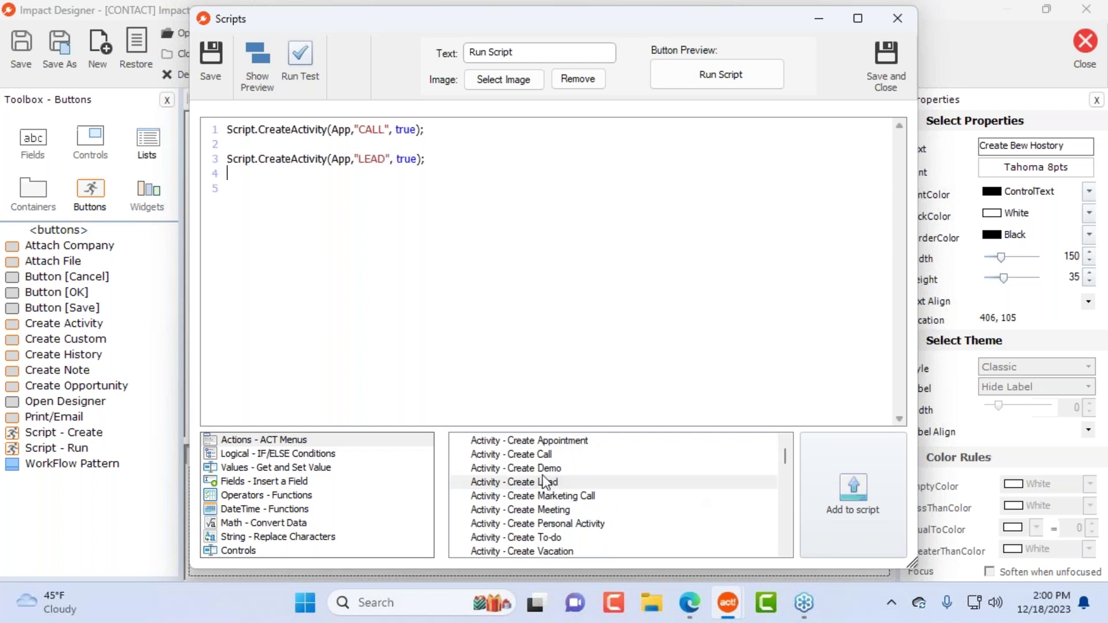
Step: Change the line 3 CreateActivity argument from true to false
{"action": "double_click", "coordinate": [276, 159]}
{"action": "double_click", "coordinate": [341, 158]}
{"action": "double_click", "coordinate": [410, 158]}
{"action": "type", "text": "False"}
{"action": "key", "text": "BackSpace"}
{"action": "type", "text": "f"}
Step: Replace the script with the yes/no question template, appending 'or no to this comples question' to its message
{"action": "left_click_drag", "start_coordinate": [434, 159], "coordinate": [202, 114]}
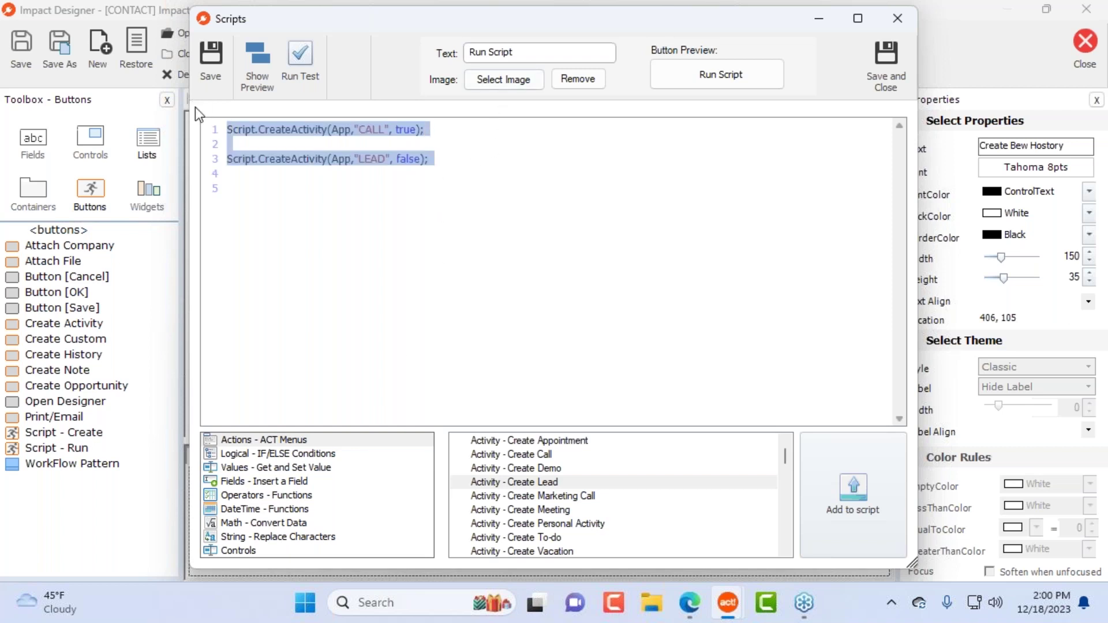
{"action": "key", "text": "Delete"}
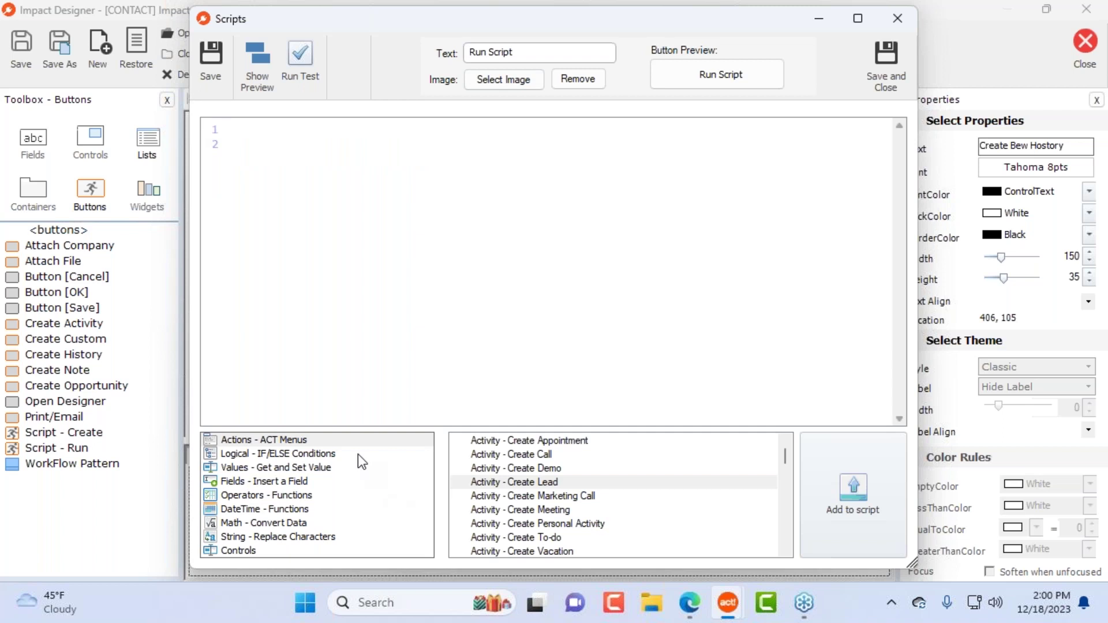
{"action": "left_click", "coordinate": [358, 455]}
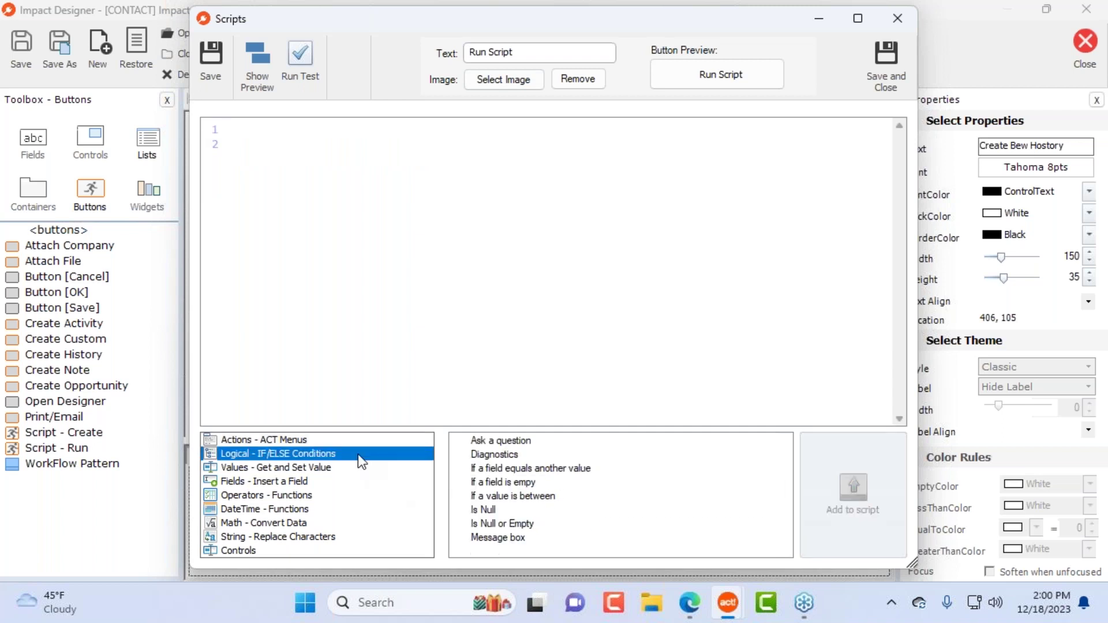
{"action": "double_click", "coordinate": [500, 441]}
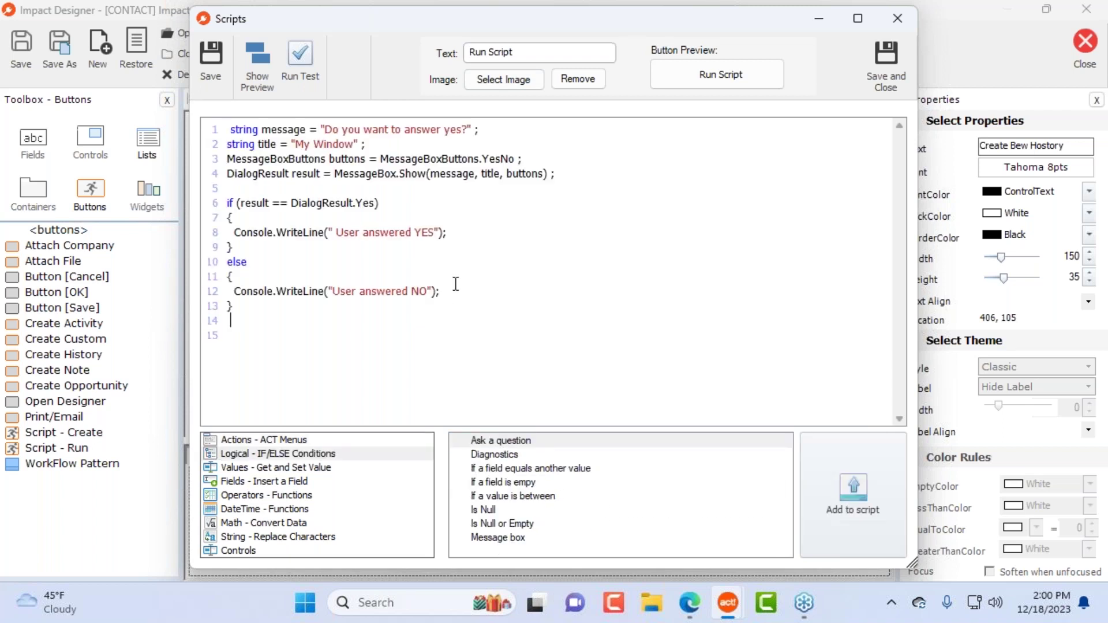
{"action": "key", "text": "ctrl+Home"}
{"action": "key", "text": "Delete"}
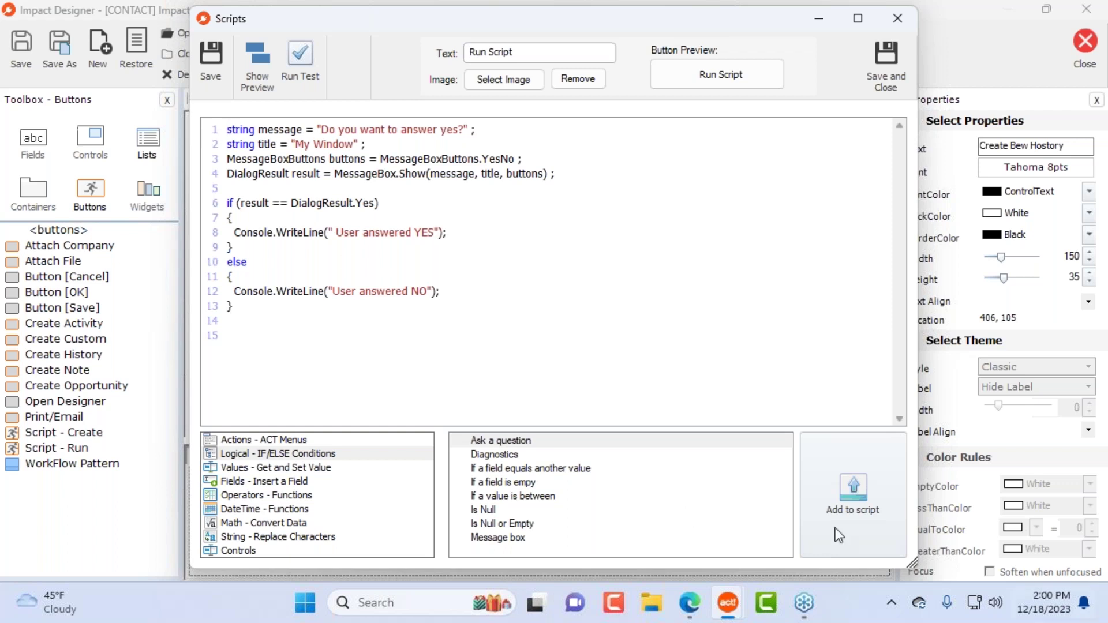
{"action": "left_click", "coordinate": [464, 130]}
{"action": "type", "text": "or npo "}
{"action": "type", "text": "to this compl"}
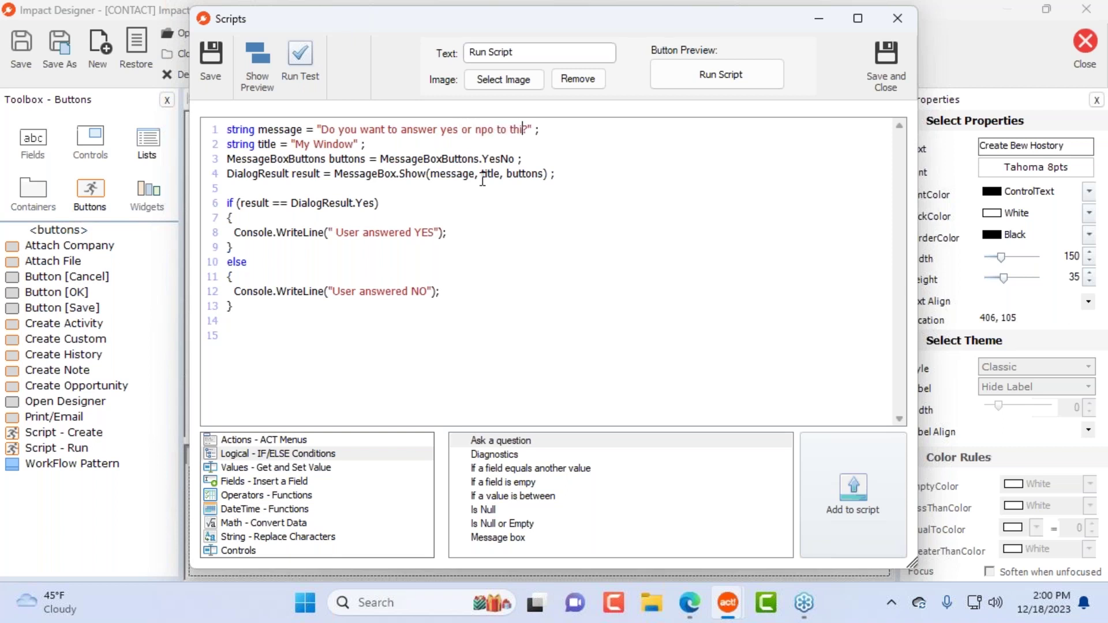
{"action": "type", "text": "es question?"}
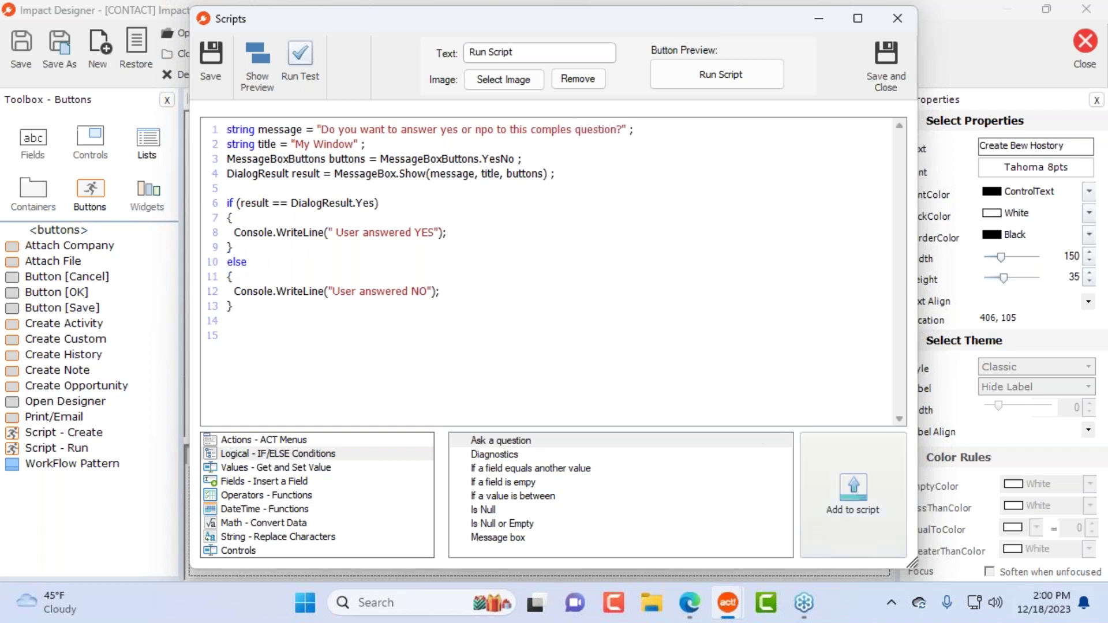
{"action": "left_click", "coordinate": [485, 132]}
{"action": "key", "text": "BackSpace"}
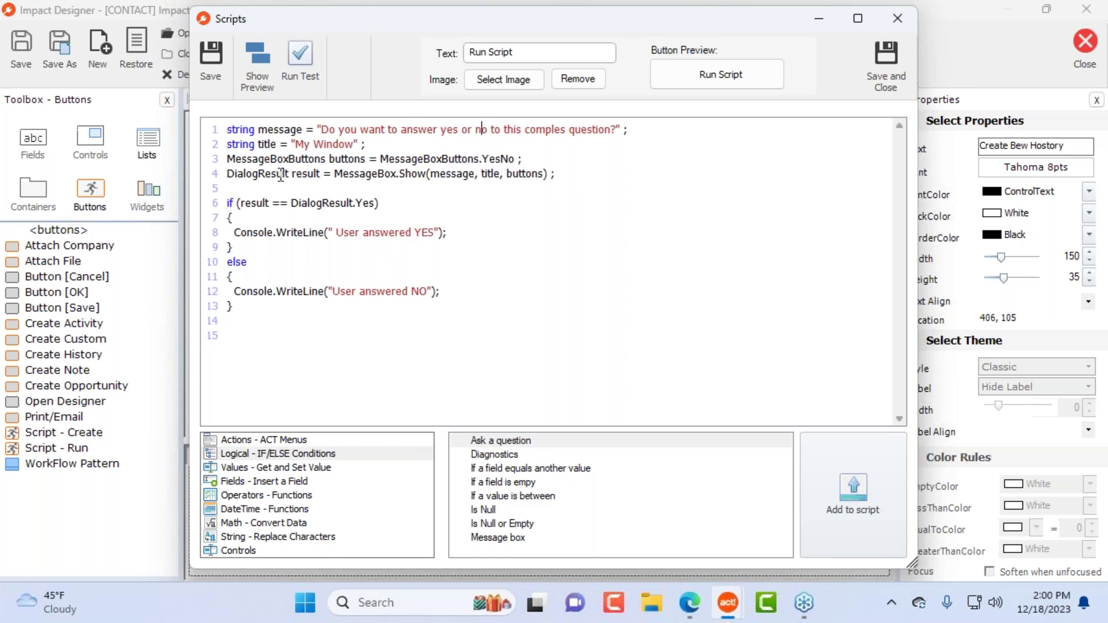
Step: Run the script test, answer Yes, and acknowledge the passed message
{"action": "left_click", "coordinate": [300, 58]}
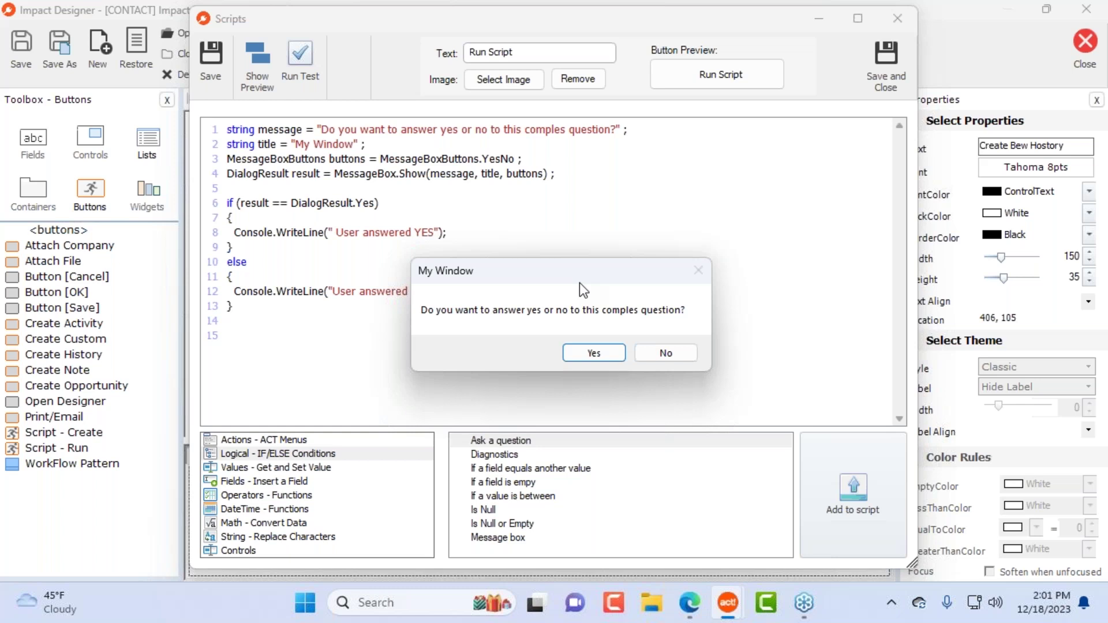
{"action": "left_click", "coordinate": [594, 354]}
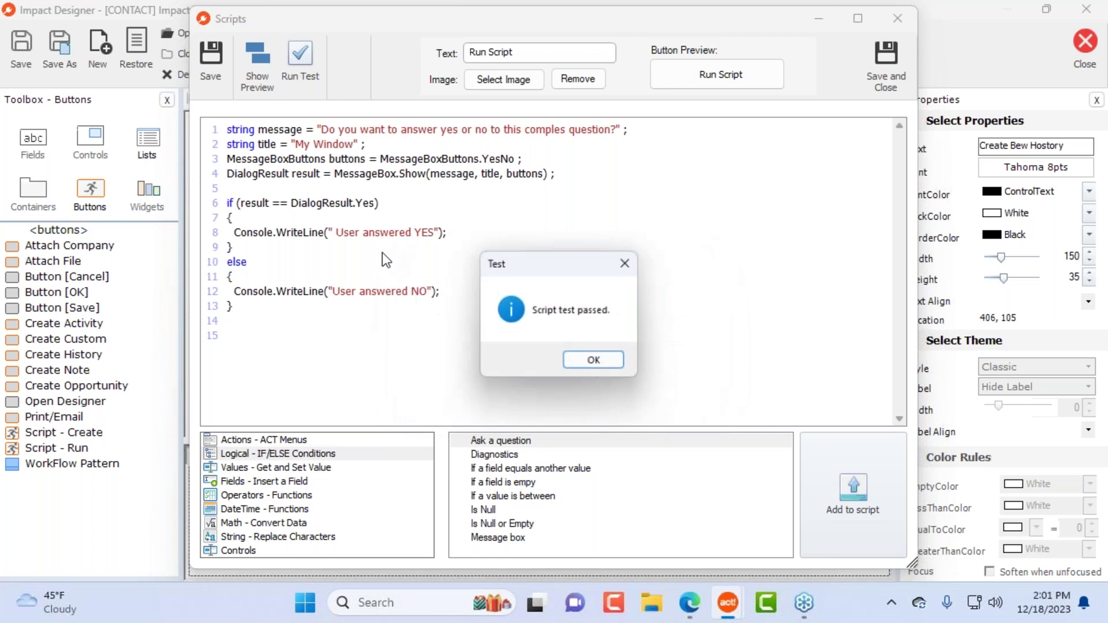
{"action": "left_click", "coordinate": [600, 363]}
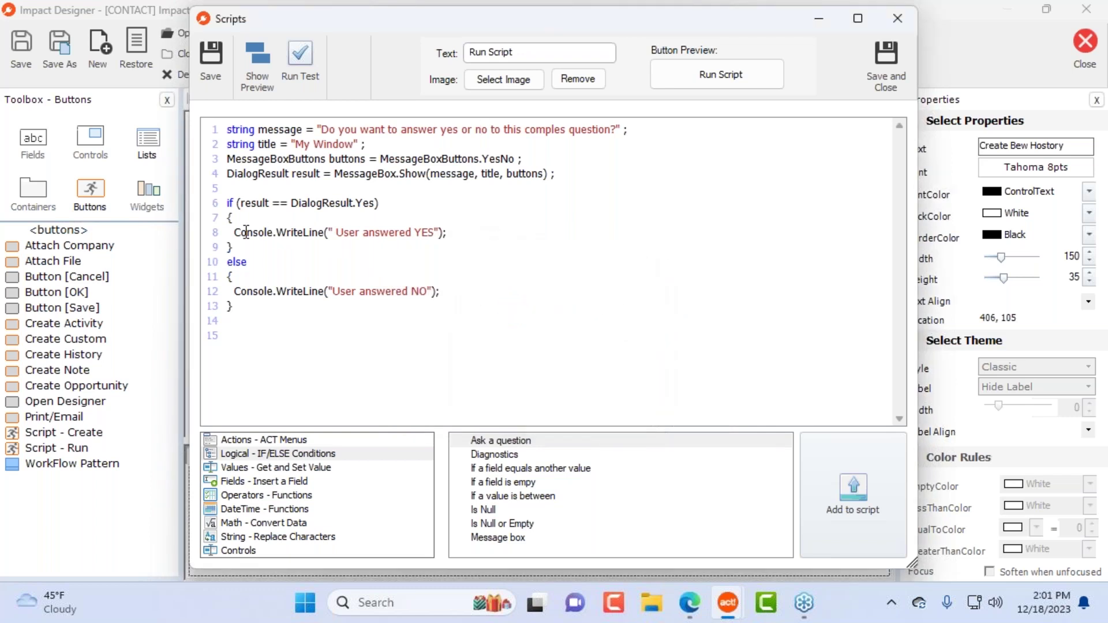
Step: Replace the Yes branch output with a create-call command and overwrite the No branch output line
{"action": "double_click", "coordinate": [264, 206]}
{"action": "left_click_drag", "start_coordinate": [459, 234], "coordinate": [239, 232]}
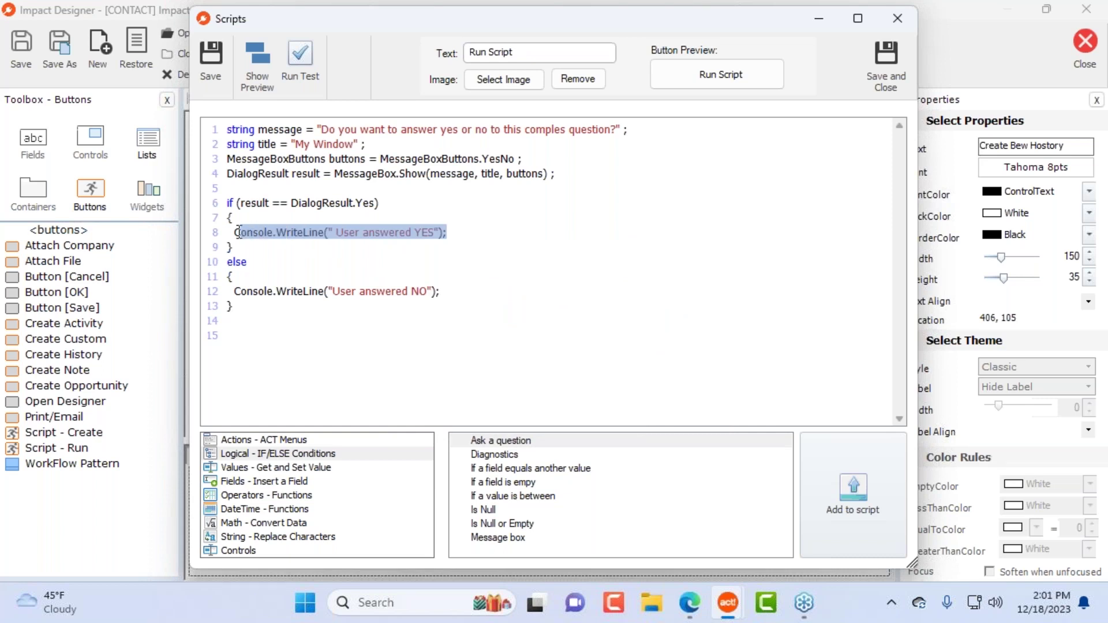
{"action": "key", "text": "Delete"}
{"action": "left_click", "coordinate": [335, 439]}
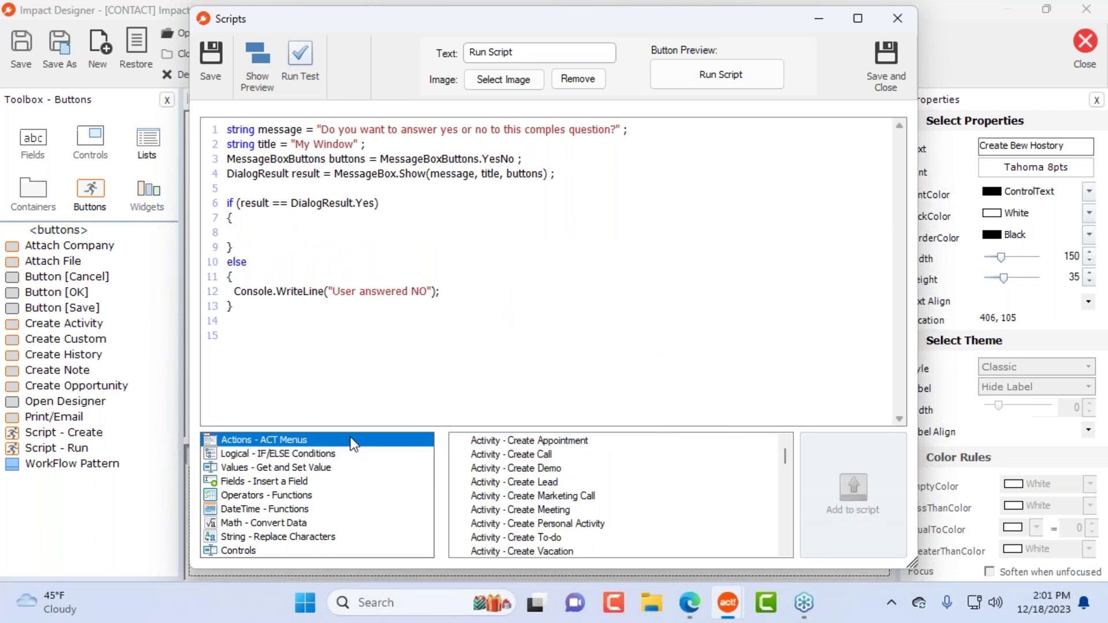
{"action": "double_click", "coordinate": [560, 455]}
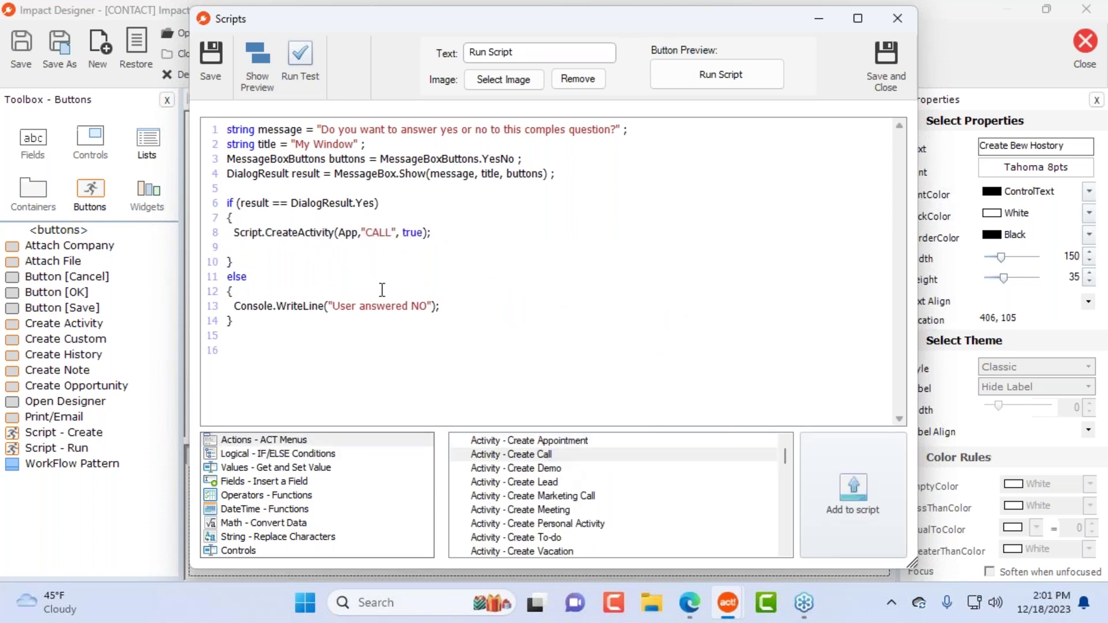
{"action": "left_click_drag", "start_coordinate": [442, 307], "coordinate": [233, 306]}
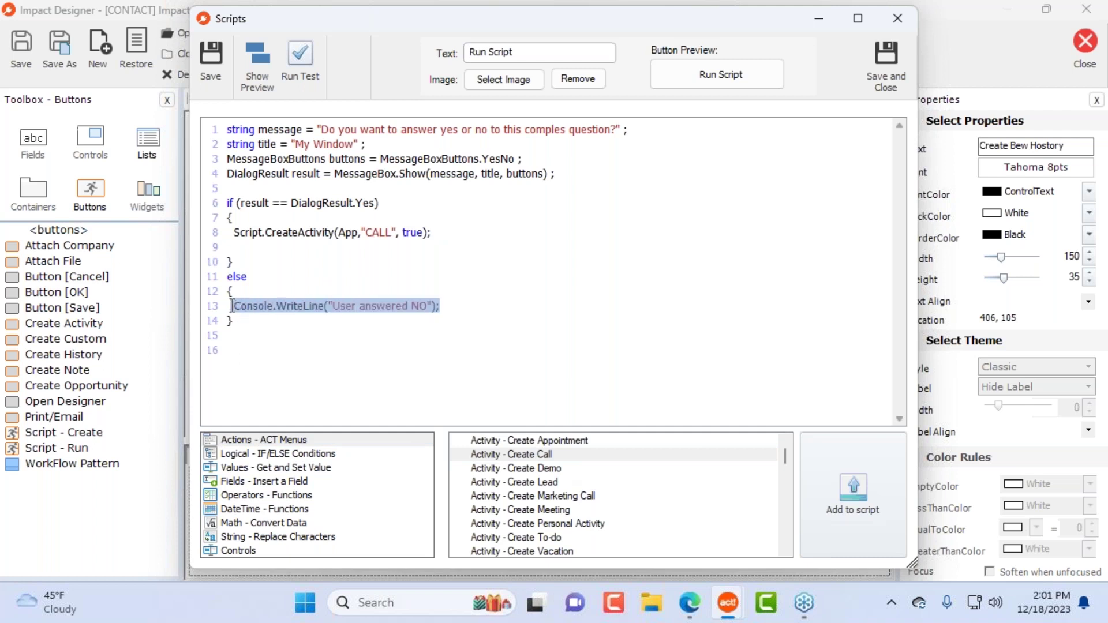
{"action": "type", "text": "// Noit hui"}
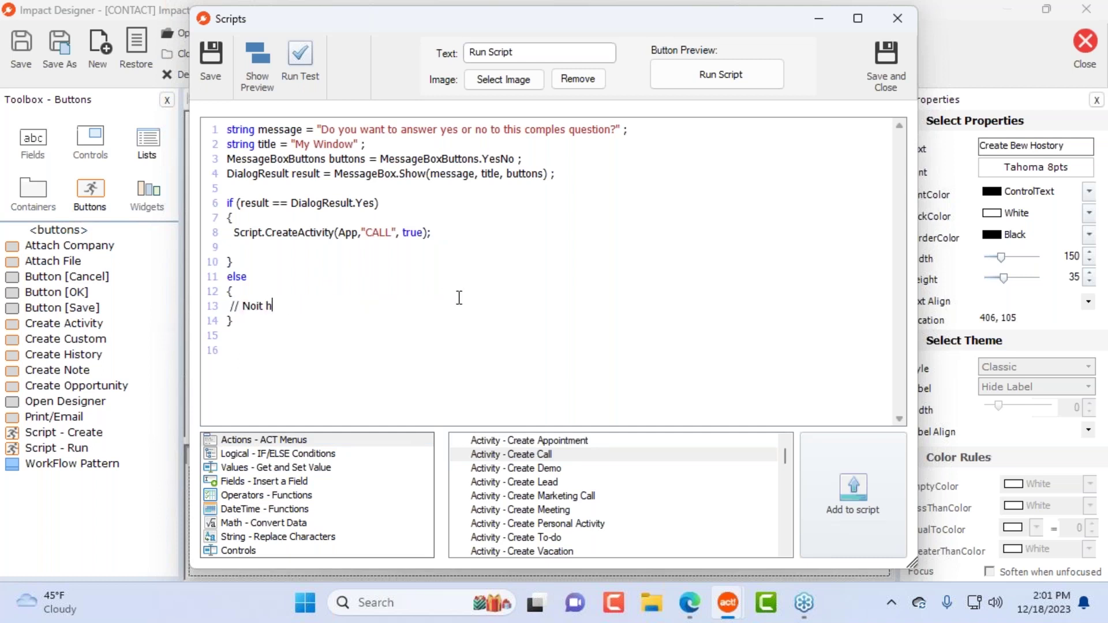
{"action": "key", "text": "BackSpace"}
{"action": "key", "text": "BackSpace"}
{"action": "key", "text": "BackSpace"}
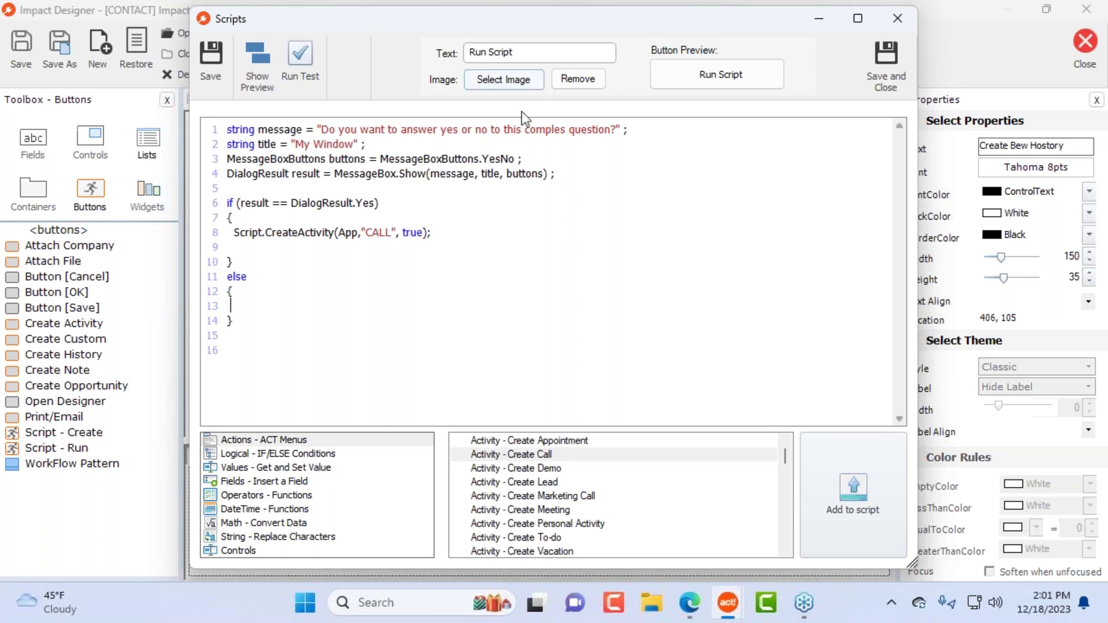
Step: Test the script answering Yes (cancelling the new call), then answering No
{"action": "left_click", "coordinate": [302, 61]}
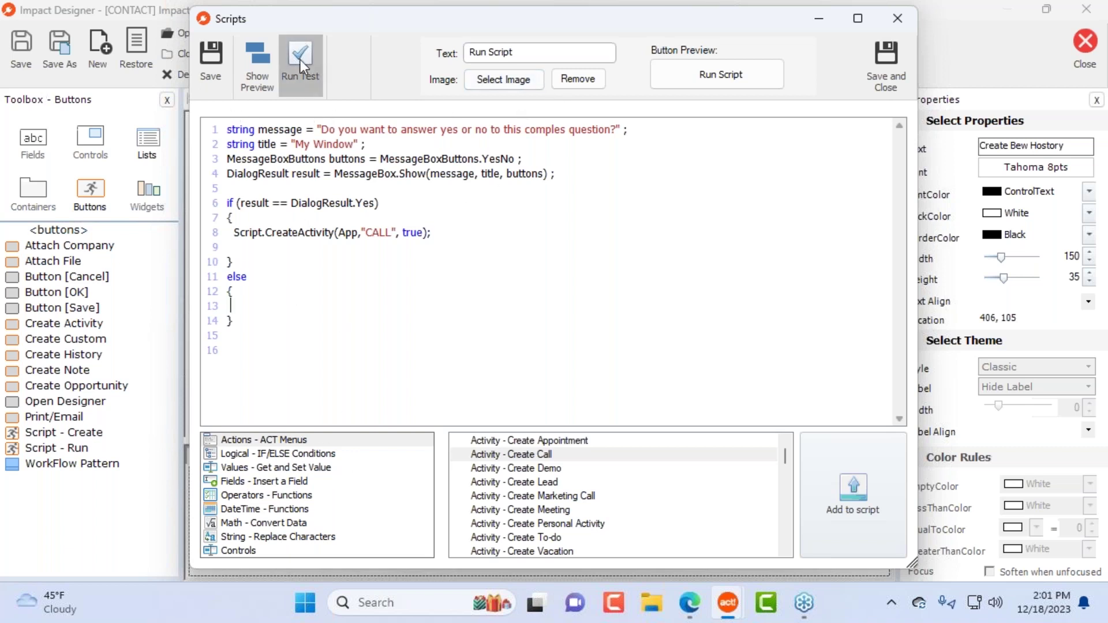
{"action": "left_click", "coordinate": [586, 352]}
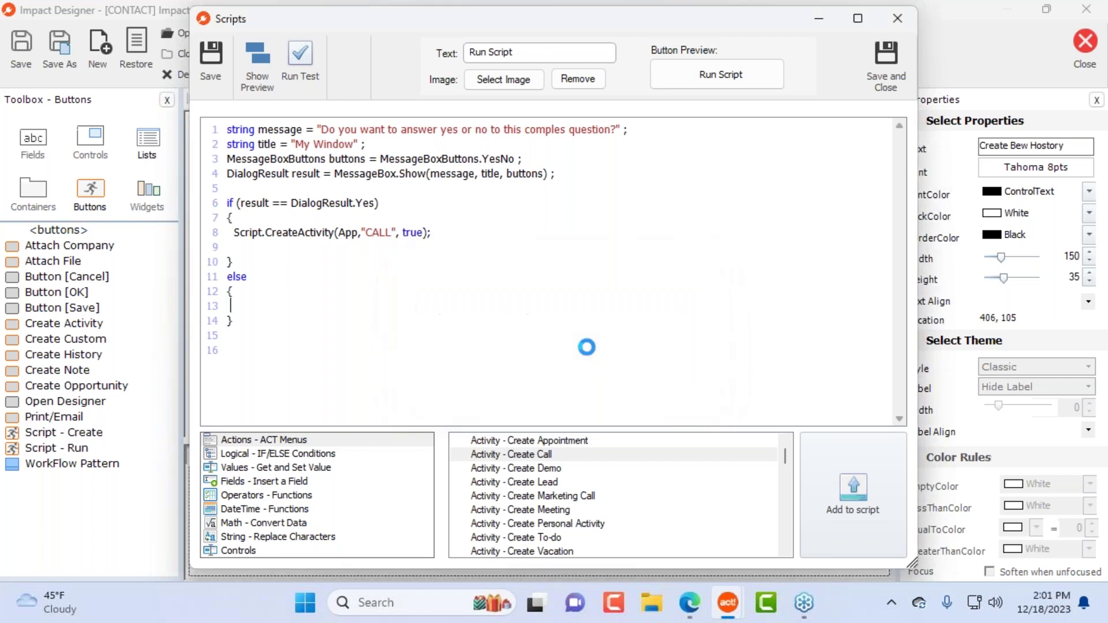
{"action": "left_click_drag", "start_coordinate": [571, 107], "coordinate": [790, 50]}
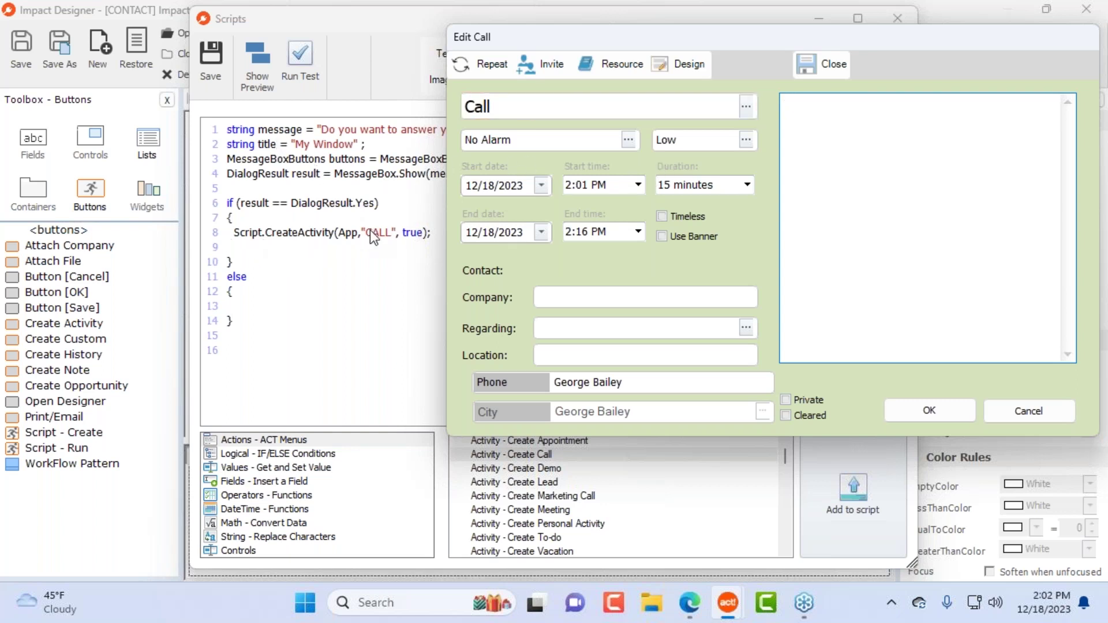
{"action": "left_click", "coordinate": [1041, 416]}
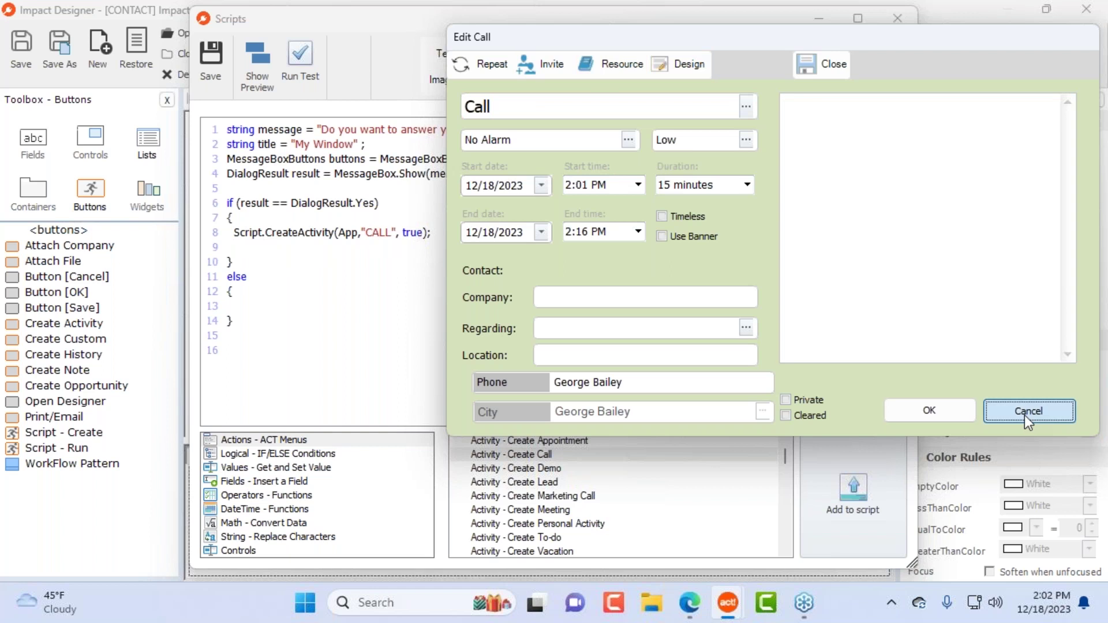
{"action": "left_click", "coordinate": [612, 362]}
{"action": "left_click", "coordinate": [285, 64]}
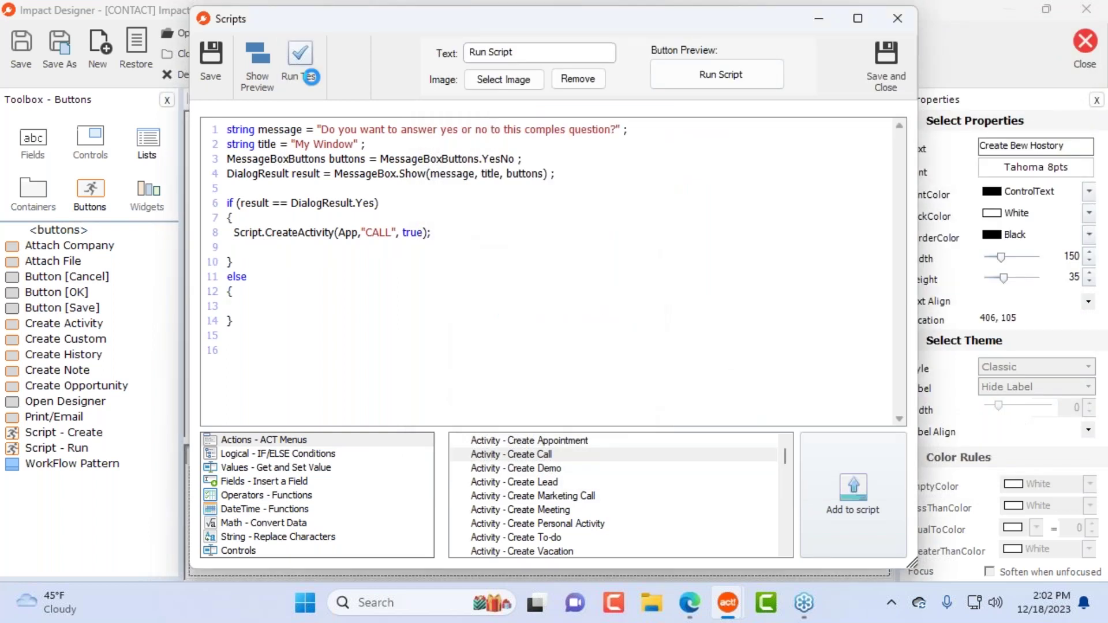
{"action": "left_click", "coordinate": [672, 353]}
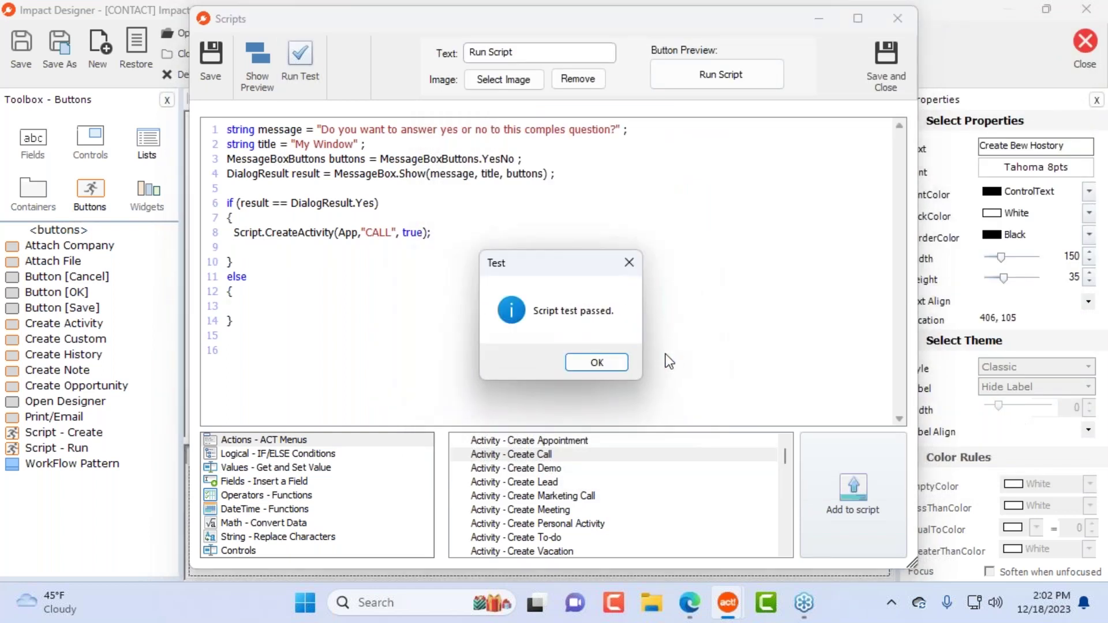
{"action": "left_click", "coordinate": [620, 359]}
Step: Clear stray text from line 13 and retest with Yes, cancelling the new call
{"action": "left_click", "coordinate": [258, 311]}
{"action": "type", "text": "m,n,mn"}
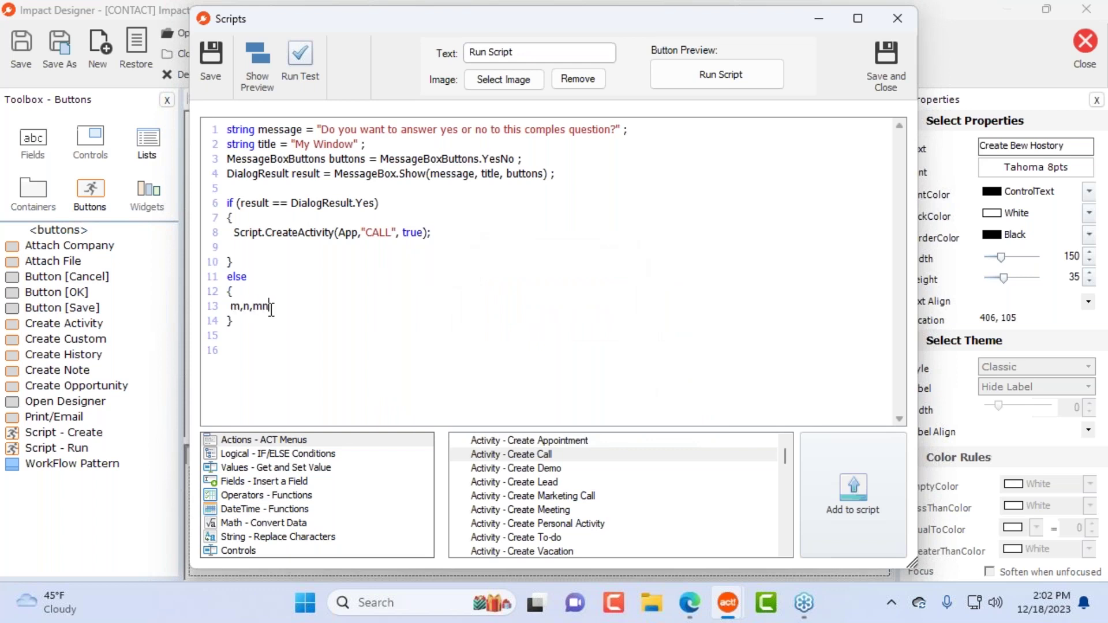
{"action": "left_click_drag", "start_coordinate": [269, 307], "coordinate": [235, 307]}
{"action": "key", "text": "BackSpace"}
{"action": "left_click", "coordinate": [300, 62]}
{"action": "left_click", "coordinate": [611, 356]}
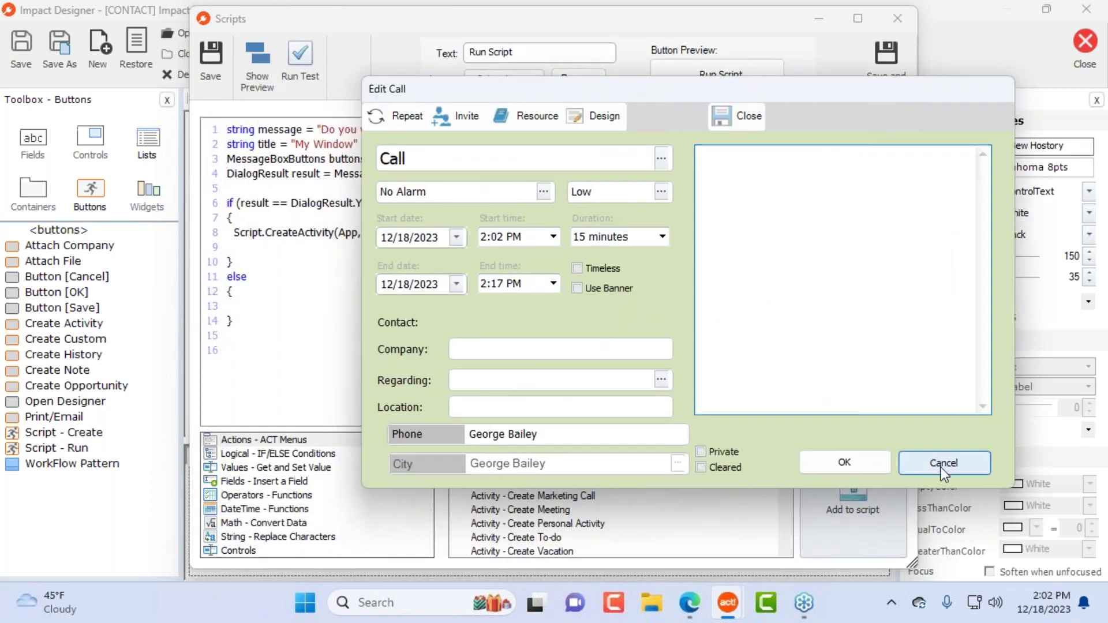
{"action": "left_click", "coordinate": [943, 465]}
{"action": "left_click", "coordinate": [613, 370]}
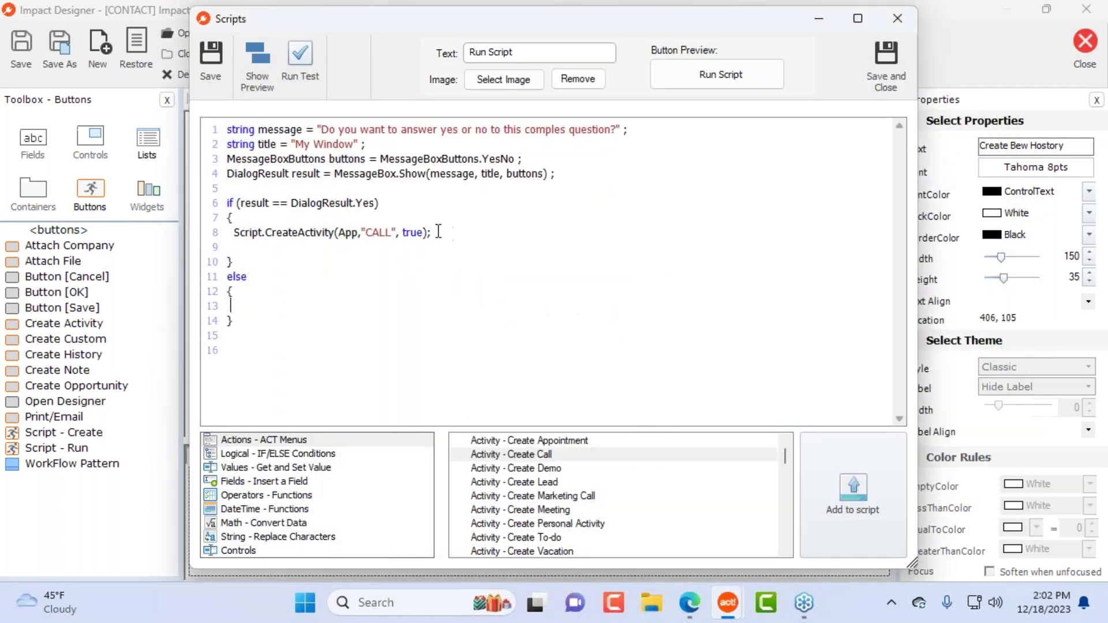
Step: Change line 8's CreateActivity argument to false and rerun the test with Yes
{"action": "double_click", "coordinate": [414, 232]}
{"action": "type", "text": "false"}
{"action": "left_click", "coordinate": [312, 47]}
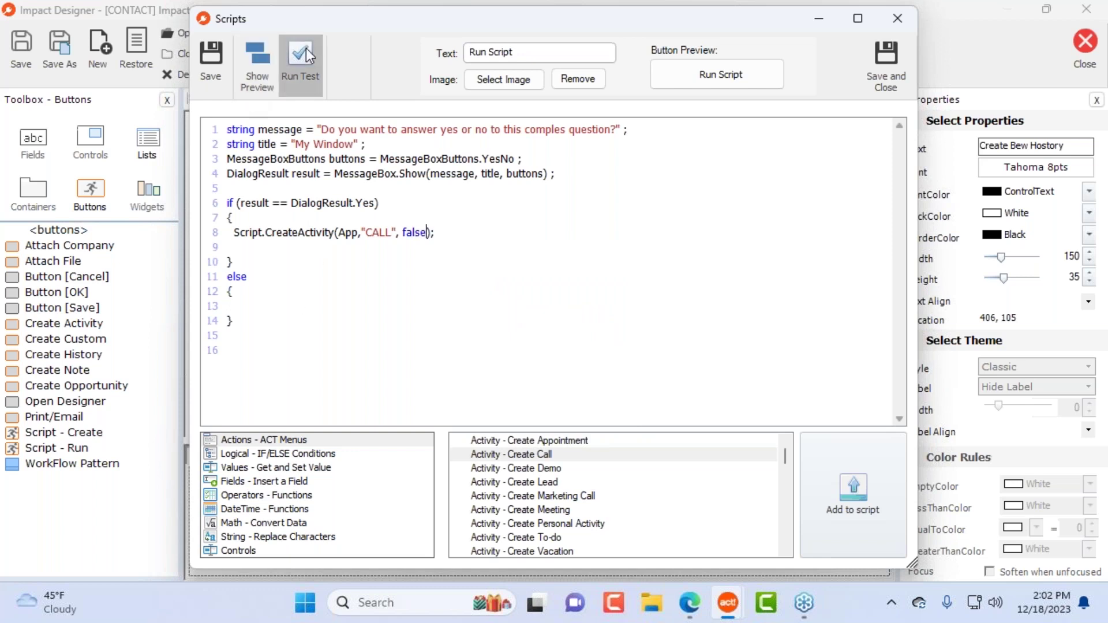
{"action": "left_click", "coordinate": [601, 352]}
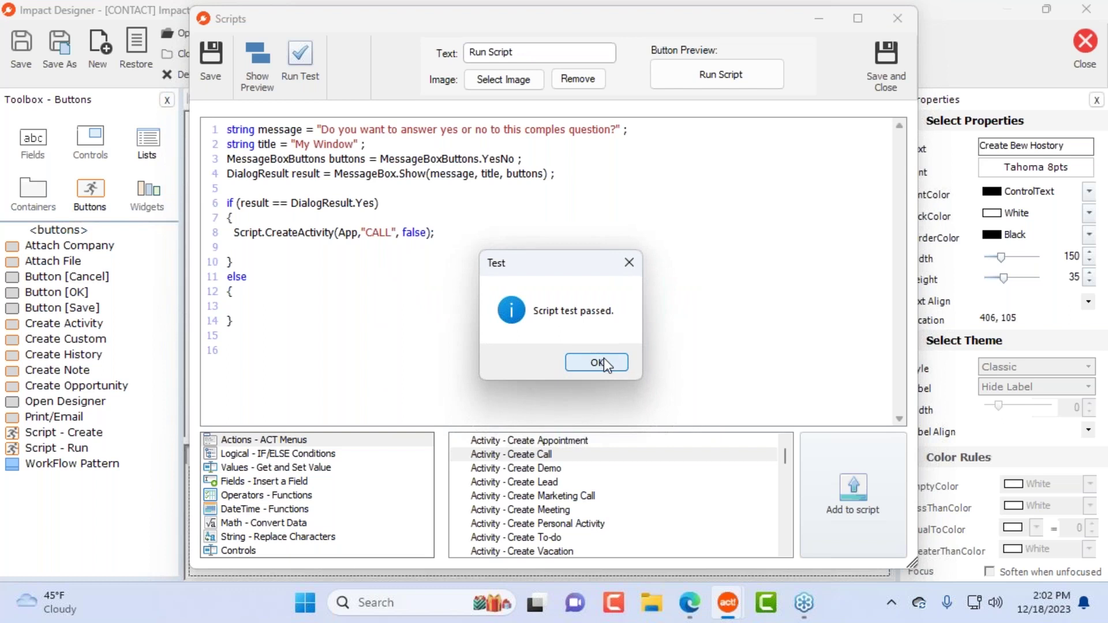
{"action": "left_click", "coordinate": [600, 362]}
Step: Maximize the Scripts editor and clear all of the existing script code
{"action": "left_click_drag", "start_coordinate": [465, 19], "coordinate": [742, 30]}
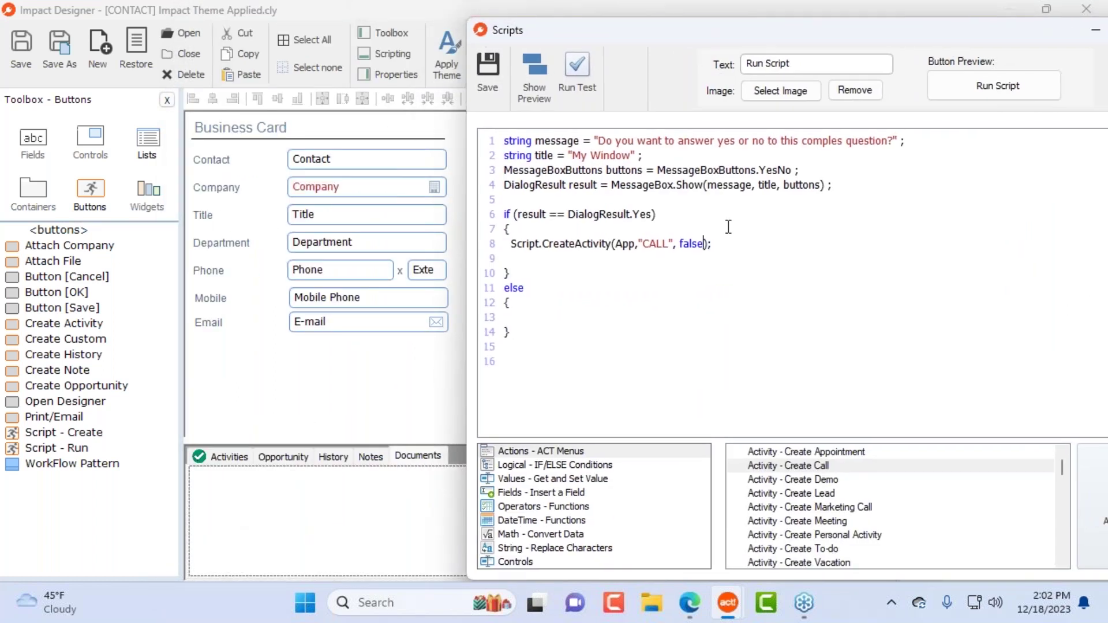
{"action": "left_click_drag", "start_coordinate": [1019, 27], "coordinate": [735, 48]}
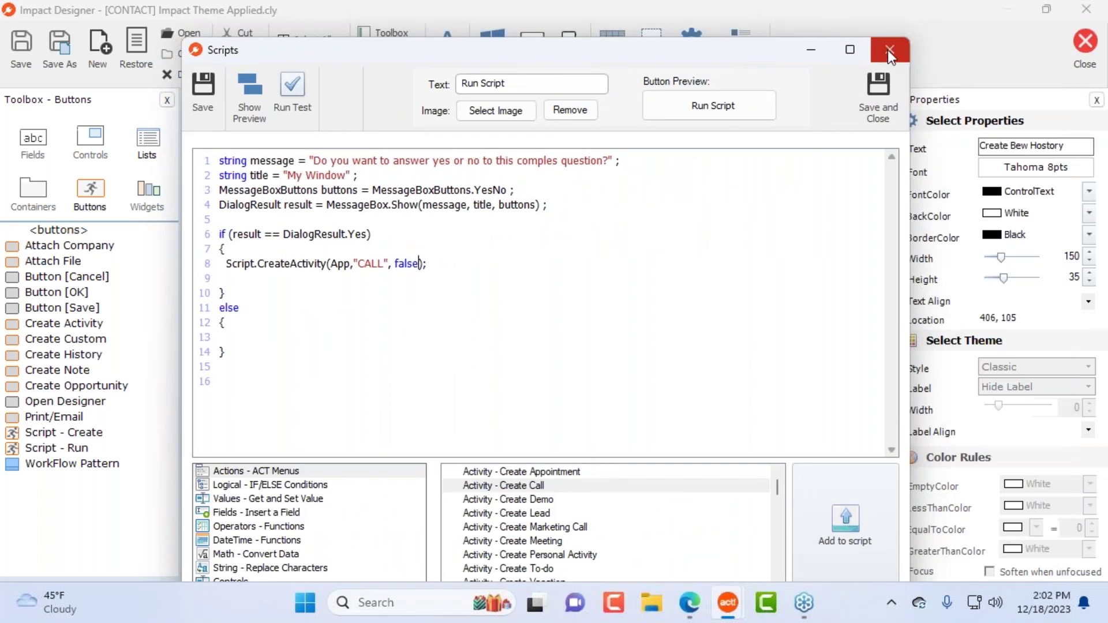
{"action": "left_click_drag", "start_coordinate": [726, 57], "coordinate": [802, 0]}
{"action": "left_click", "coordinate": [185, 466]}
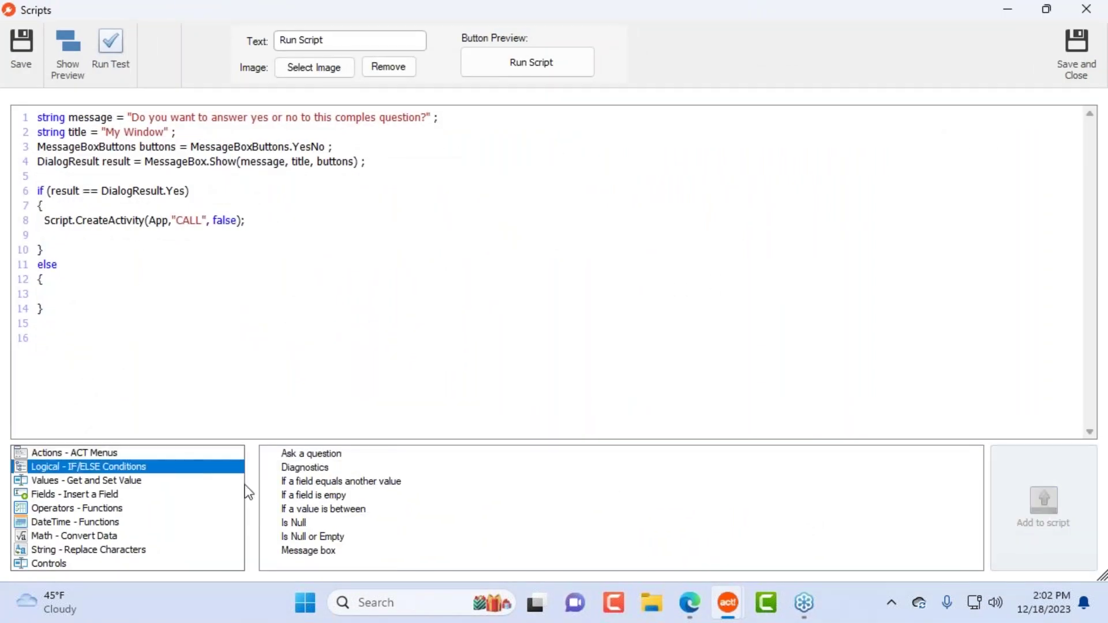
{"action": "left_click", "coordinate": [141, 316]}
{"action": "key", "text": "ctrl+a"}
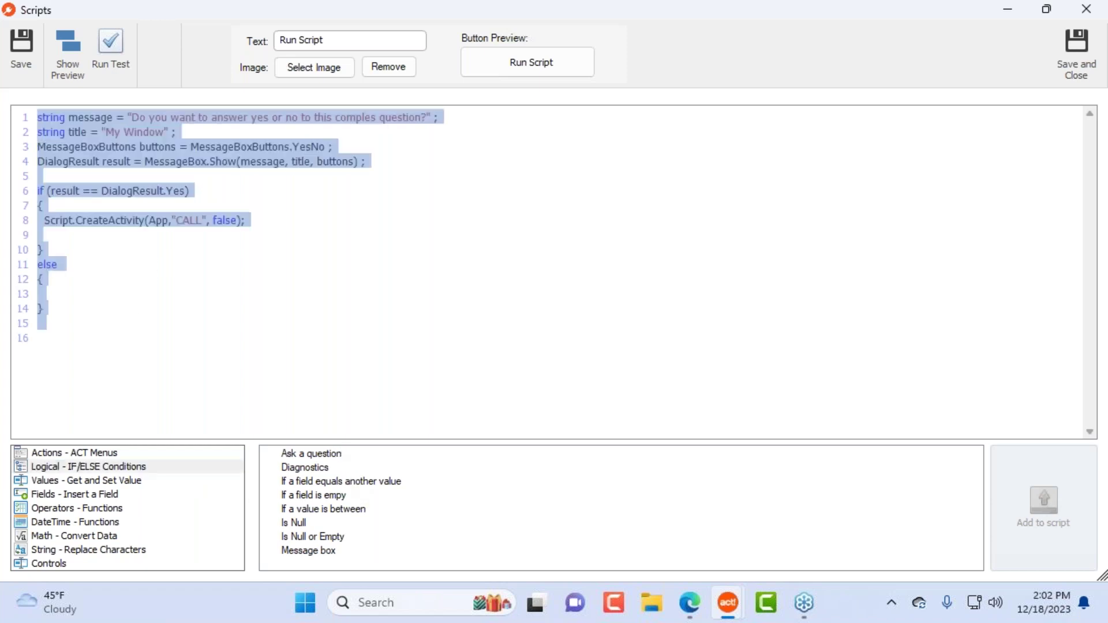
{"action": "key", "text": "BackSpace"}
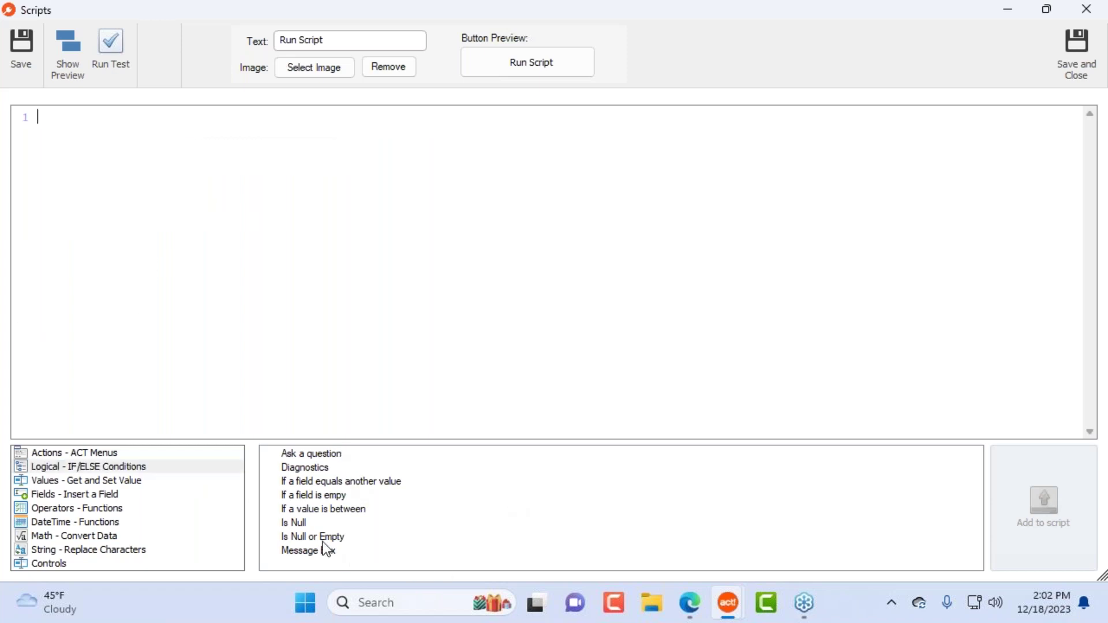
Step: Try the null-or-empty, field-is-empty and field-equals-value IF/ELSE snippets, then clear them
{"action": "double_click", "coordinate": [354, 511]}
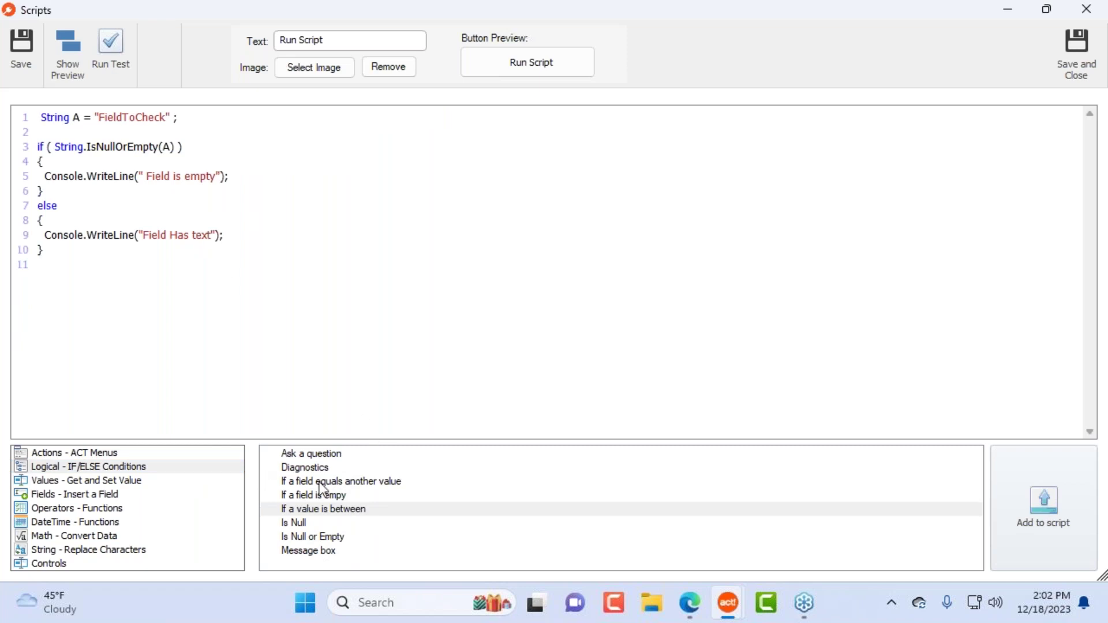
{"action": "double_click", "coordinate": [120, 118]}
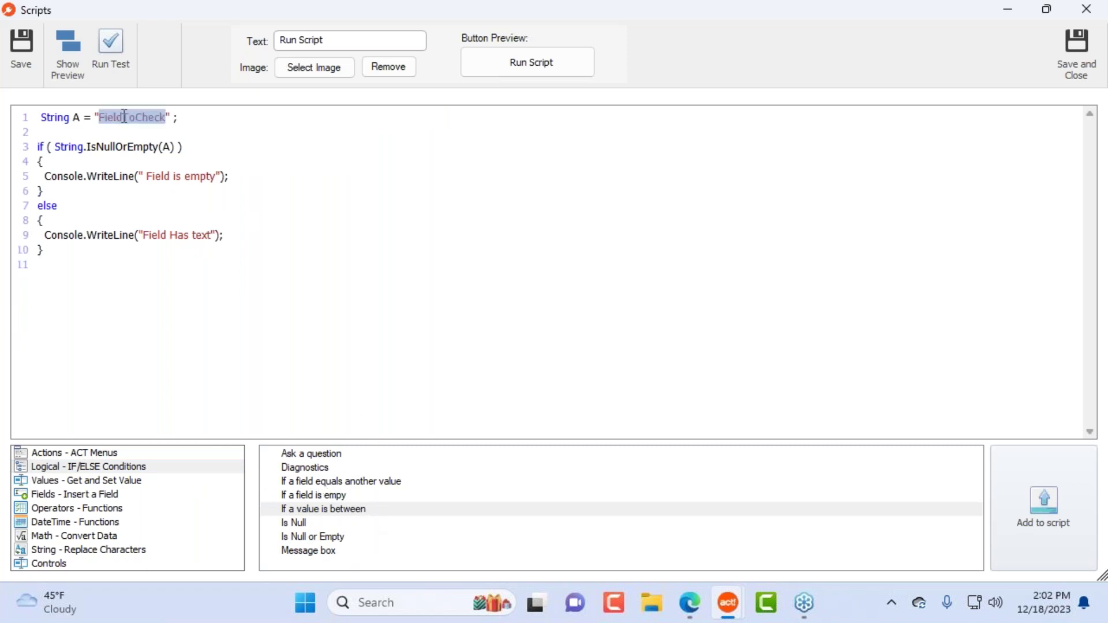
{"action": "left_click", "coordinate": [167, 159]}
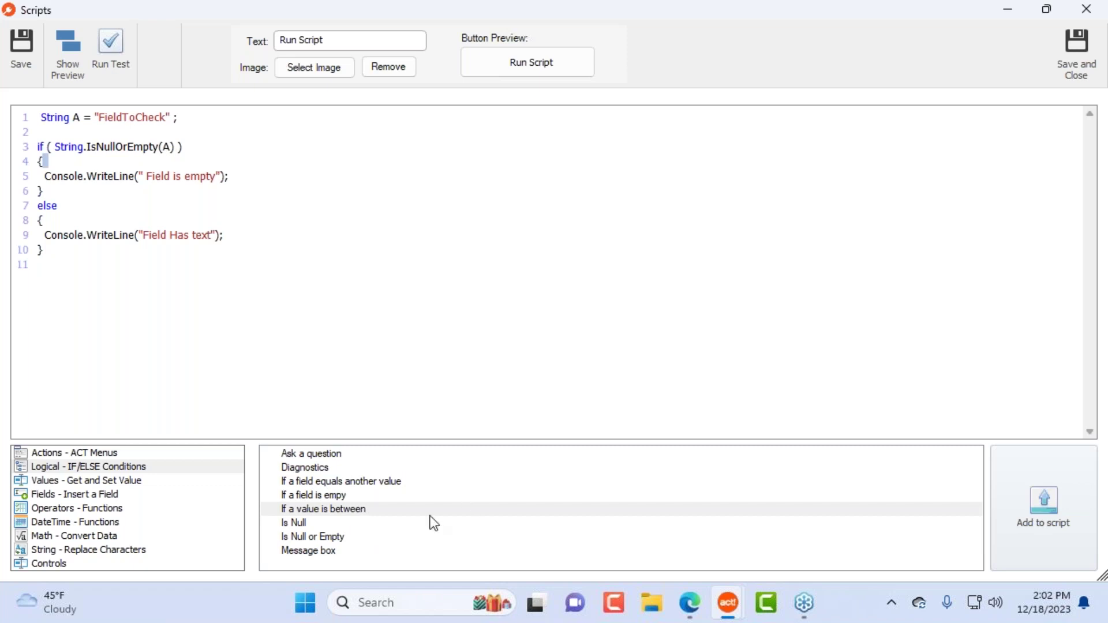
{"action": "double_click", "coordinate": [355, 496]}
{"action": "left_click_drag", "start_coordinate": [231, 383], "coordinate": [38, 117]}
{"action": "key", "text": "Delete"}
{"action": "left_click", "coordinate": [371, 483]}
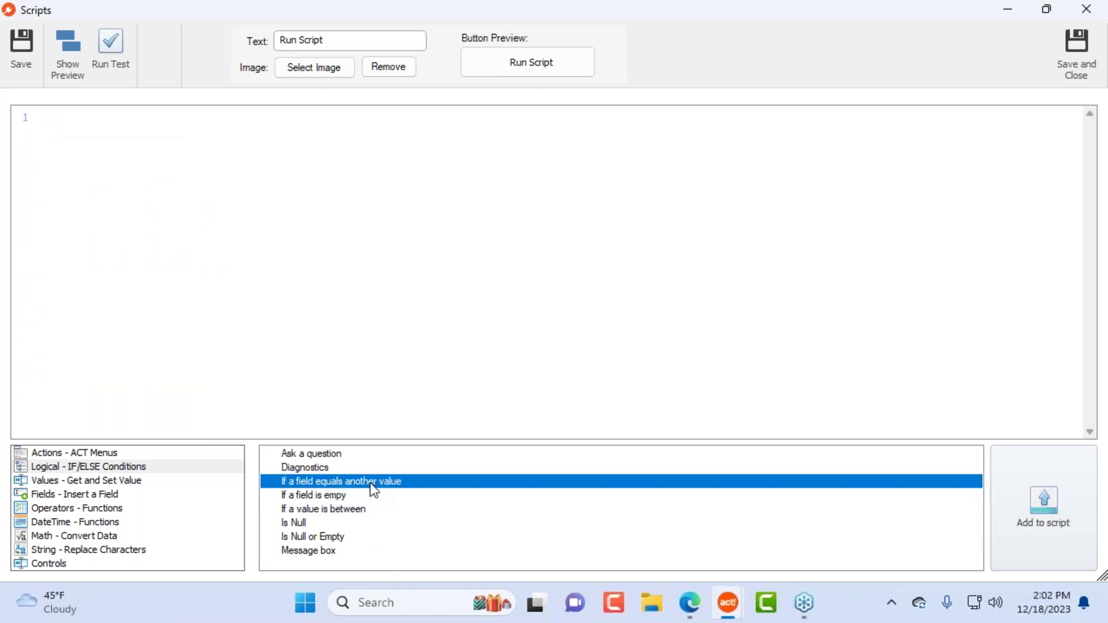
{"action": "double_click", "coordinate": [370, 482]}
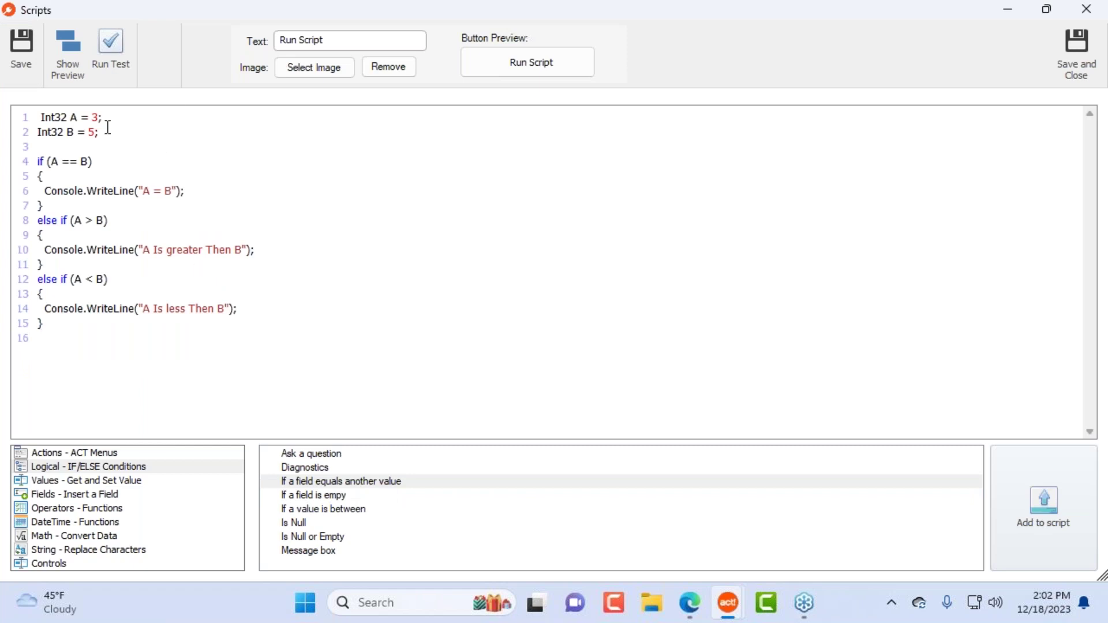
{"action": "key", "text": "ctrl+a"}
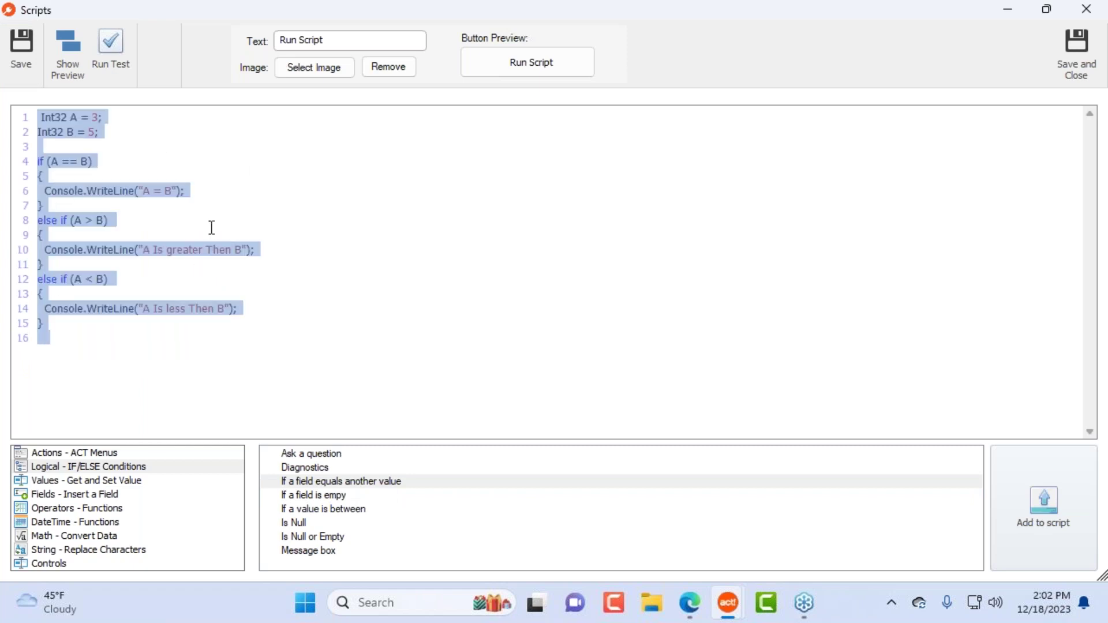
{"action": "key", "text": "Delete"}
Step: Add and remove a trial Contact SET Value line, then insert the Ask a question template
{"action": "left_click", "coordinate": [122, 479]}
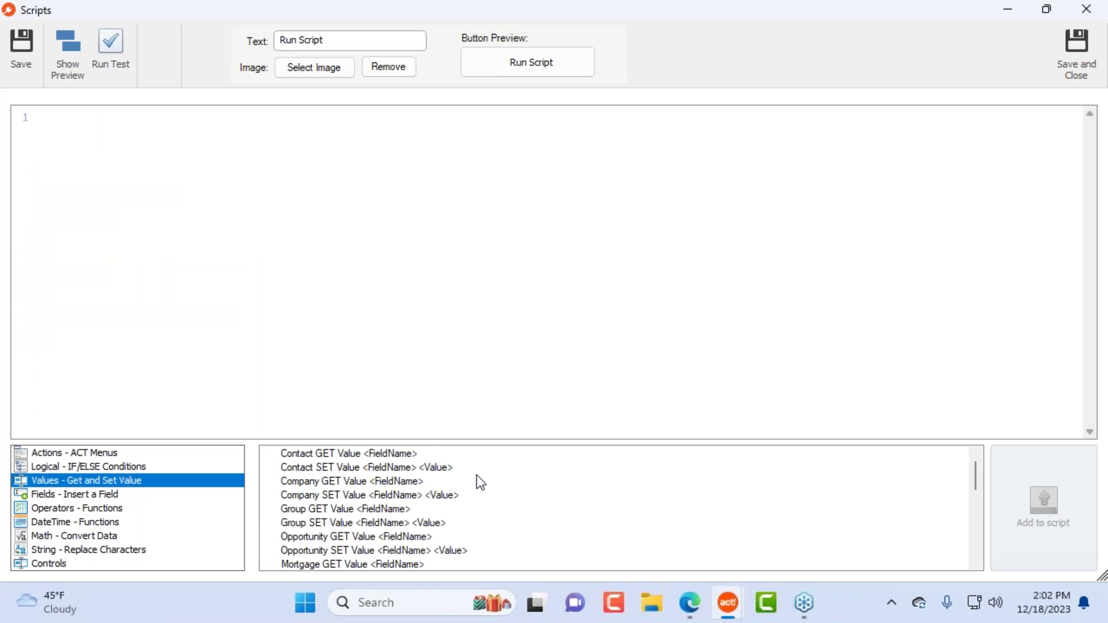
{"action": "double_click", "coordinate": [363, 469]}
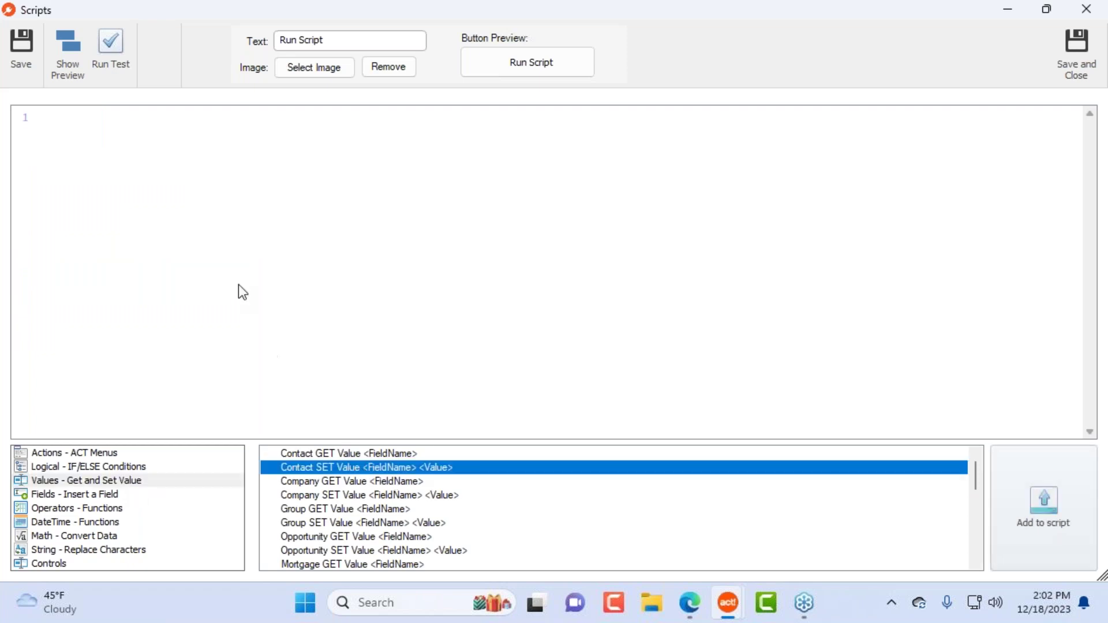
{"action": "left_click", "coordinate": [626, 439]}
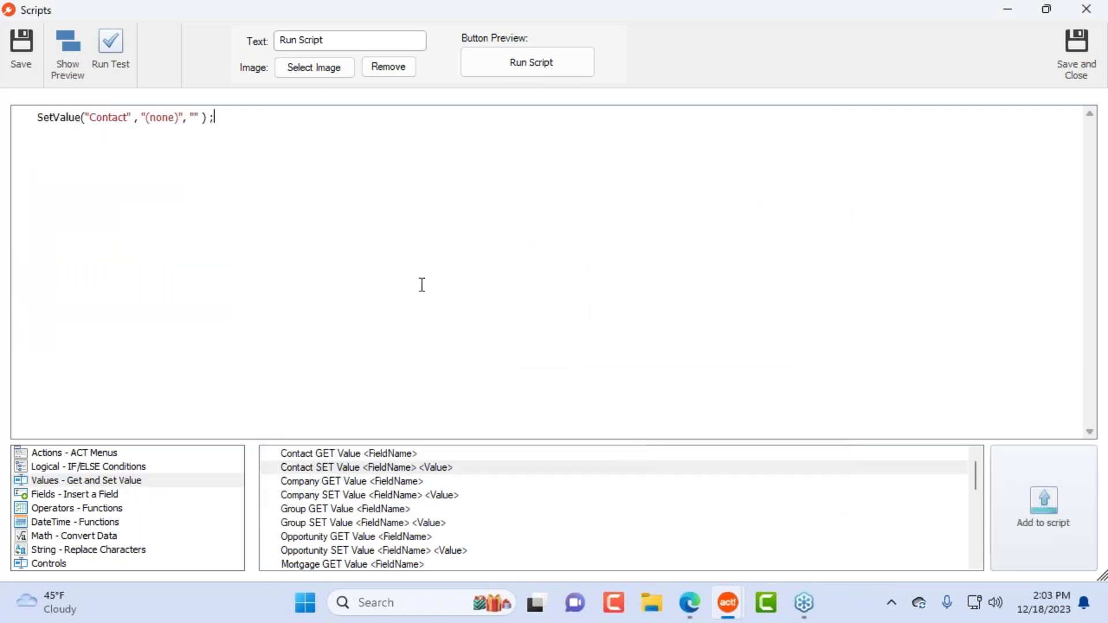
{"action": "left_click", "coordinate": [20, 126]}
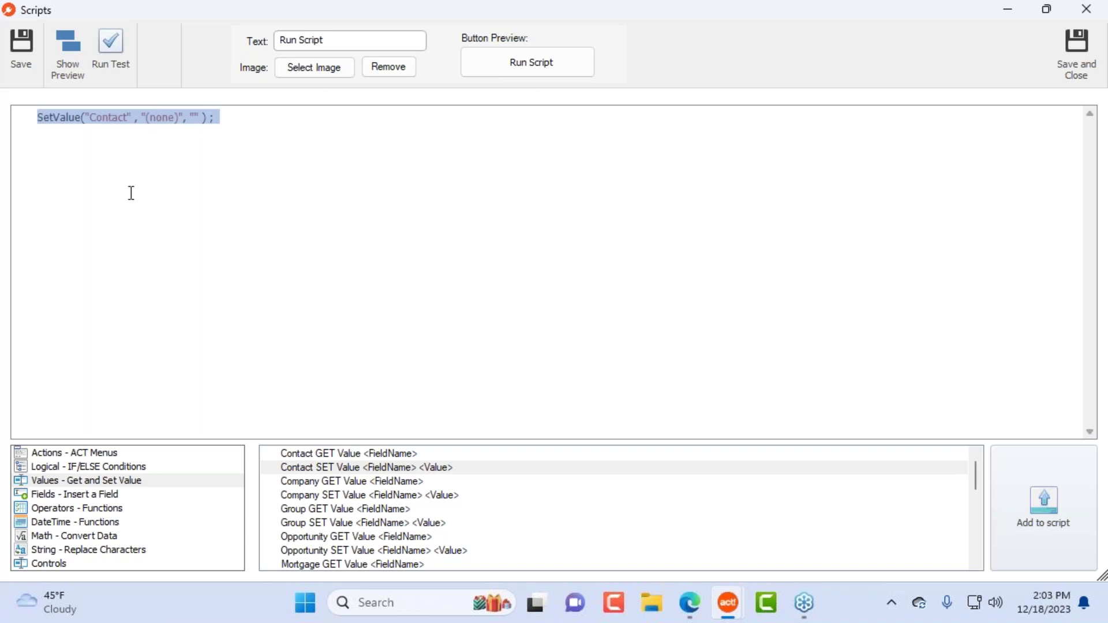
{"action": "key", "text": "Delete"}
{"action": "left_click", "coordinate": [153, 468]}
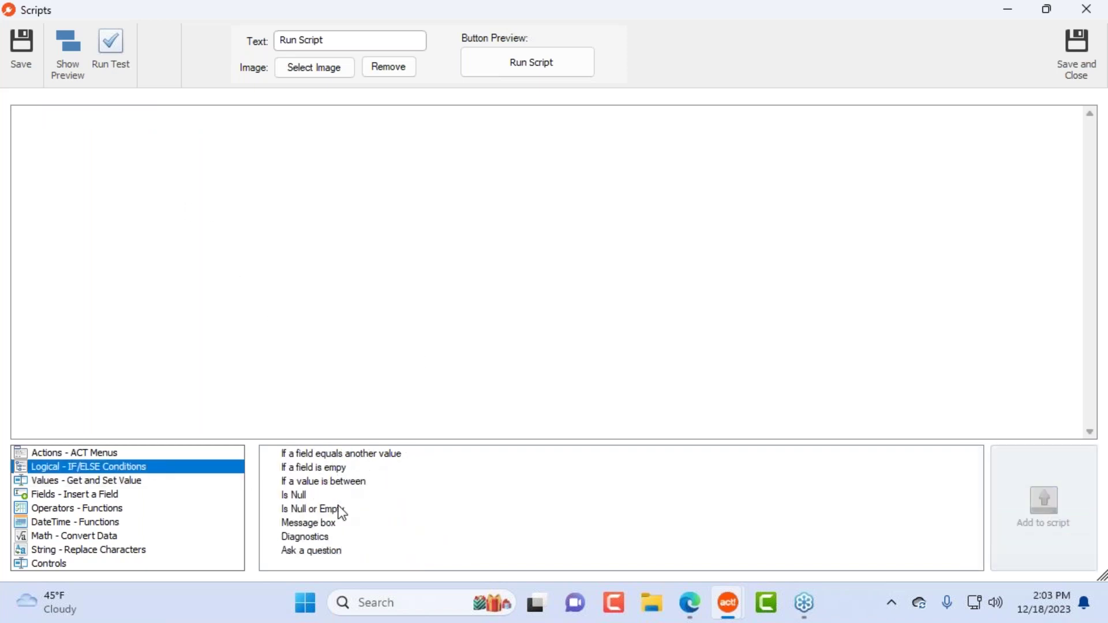
{"action": "double_click", "coordinate": [326, 552]}
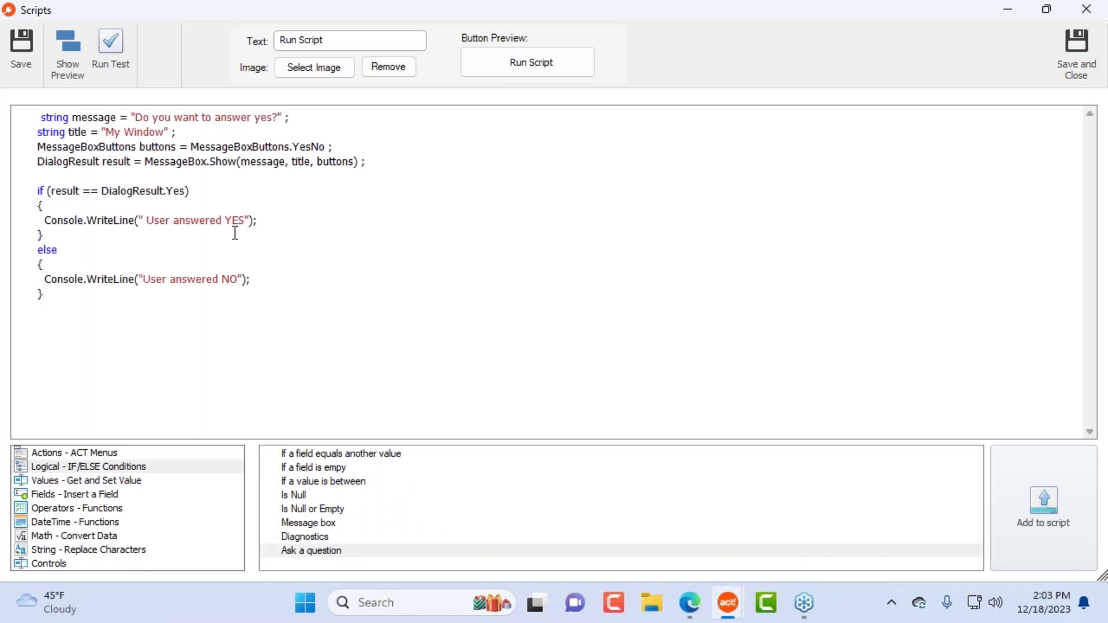
{"action": "left_click", "coordinate": [237, 211]}
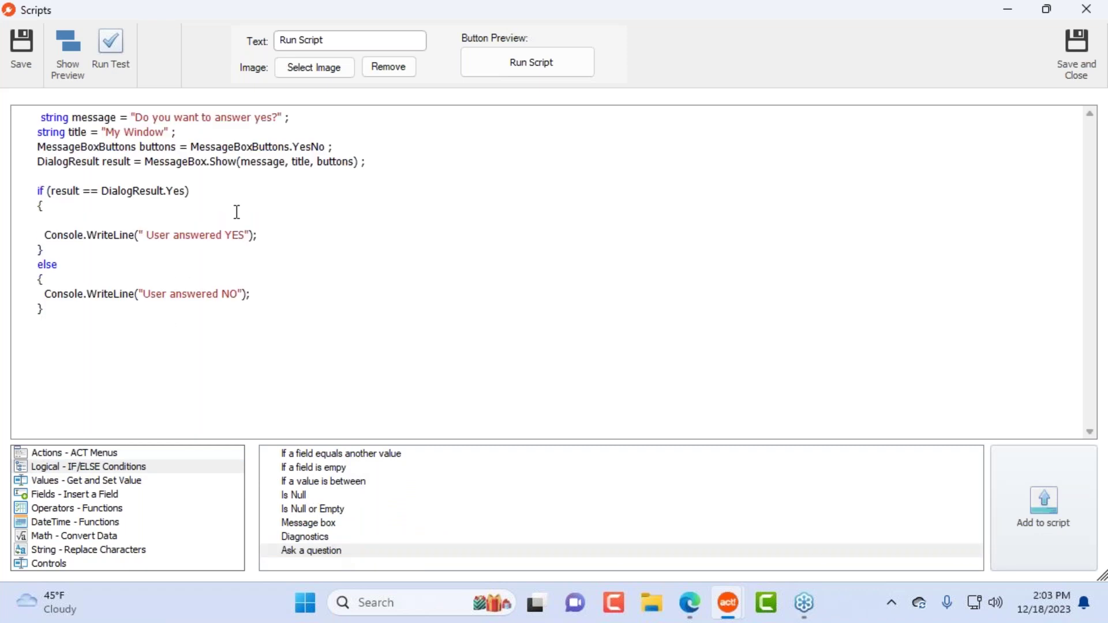
{"action": "type", "text": "string message = \"Do you want to answer yes?\" ; string title = \"My Window\" ; MessageBoxButtons buttons = MessageBoxButtons.YesNo ; DialogResult result = MessageBox.Show(message, title, buttons) ;  if (result == DialogResult.Yes) {  Console.WriteLine(\" User answered YES\"); } else {  Console.WriteLine(\"User answered NO\"); }"}
{"action": "key", "text": "ctrl+z"}
{"action": "left_click_drag", "start_coordinate": [279, 240], "coordinate": [45, 237]}
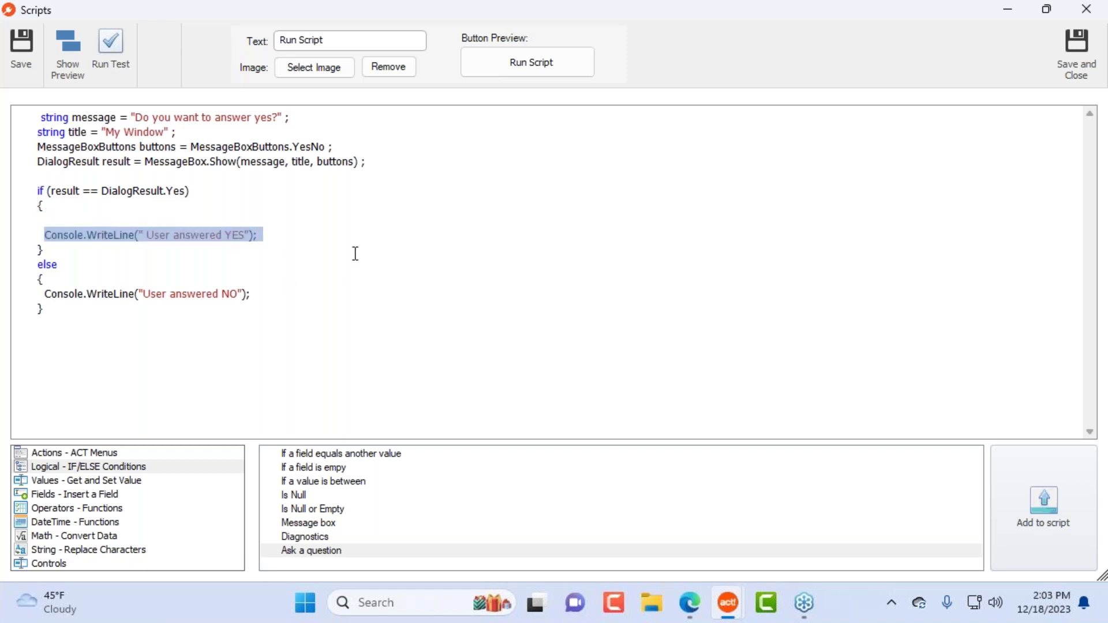
{"action": "key", "text": "Delete"}
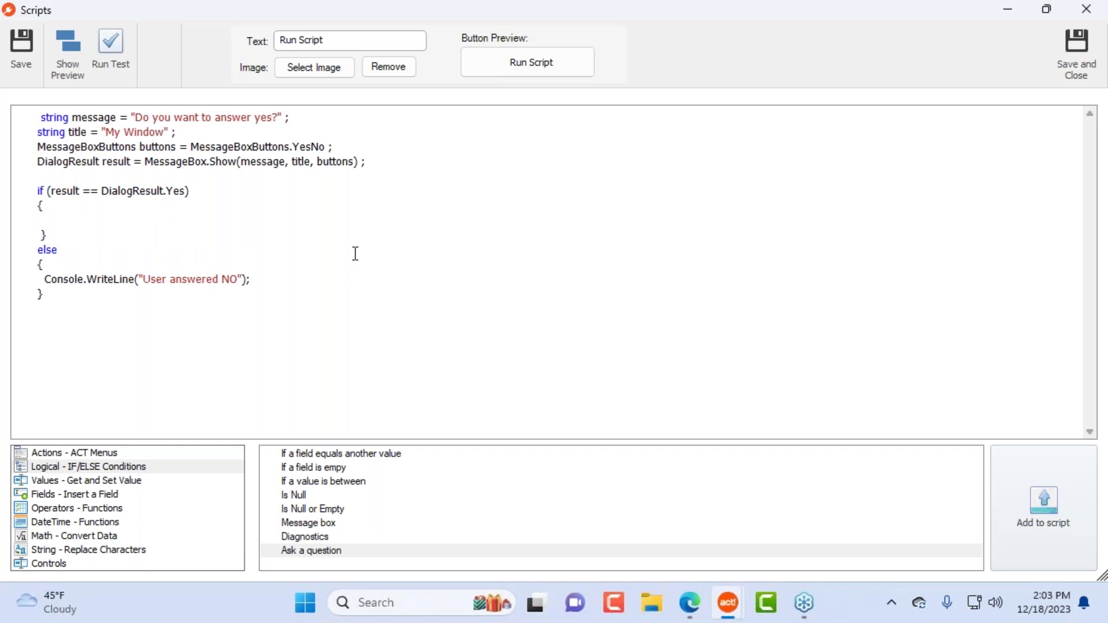
{"action": "key", "text": "Down"}
{"action": "key", "text": "Up"}
{"action": "left_click", "coordinate": [114, 60]}
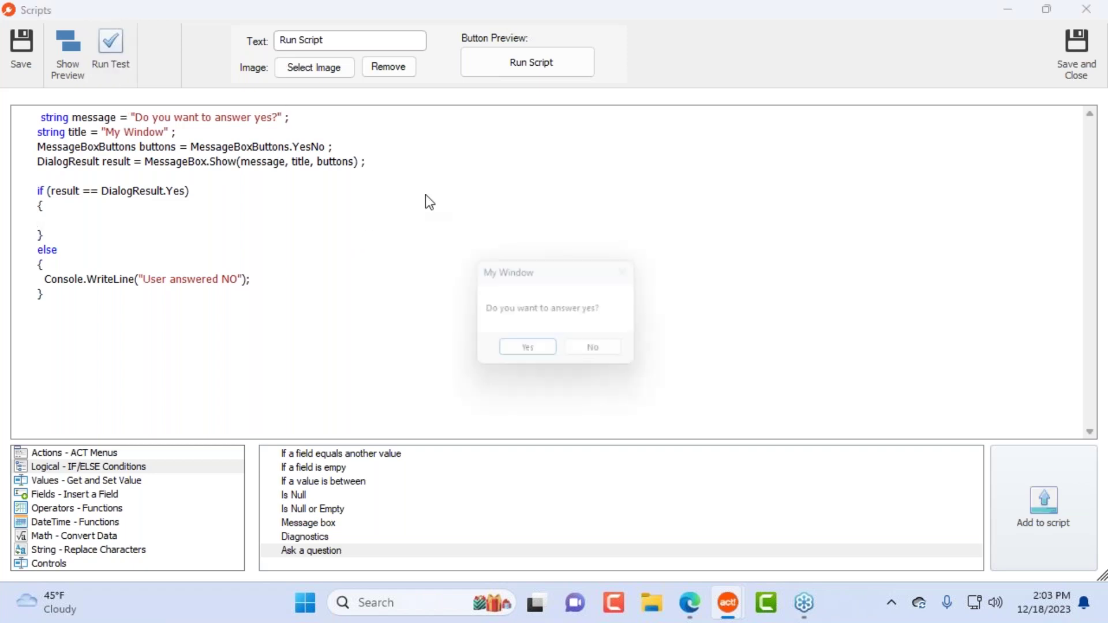
{"action": "left_click", "coordinate": [538, 354]}
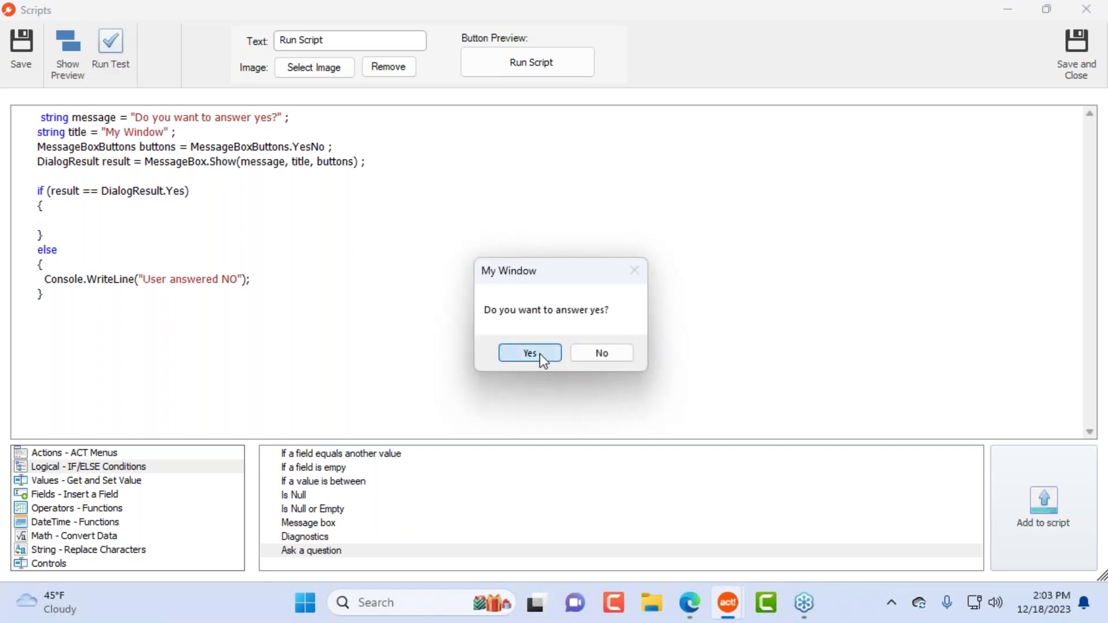
{"action": "left_click", "coordinate": [614, 363]}
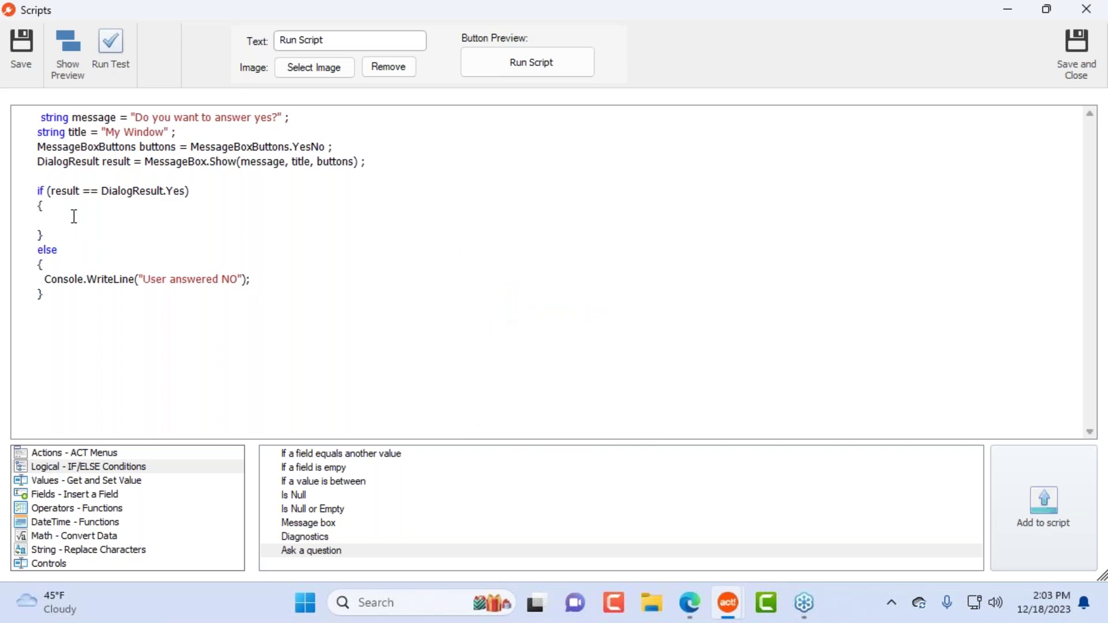
{"action": "left_click", "coordinate": [73, 220]}
Step: Add a Contact SET Value line for Address 1 with placeholder 'xxxxx' and move it into the Yes branch
{"action": "left_click", "coordinate": [151, 481]}
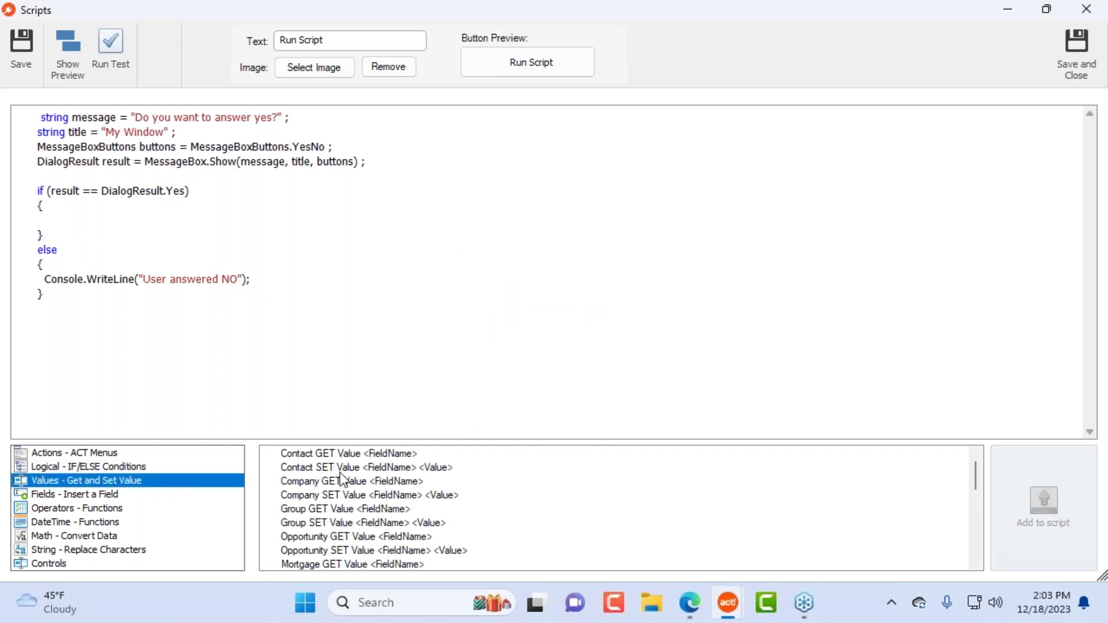
{"action": "left_click", "coordinate": [367, 468]}
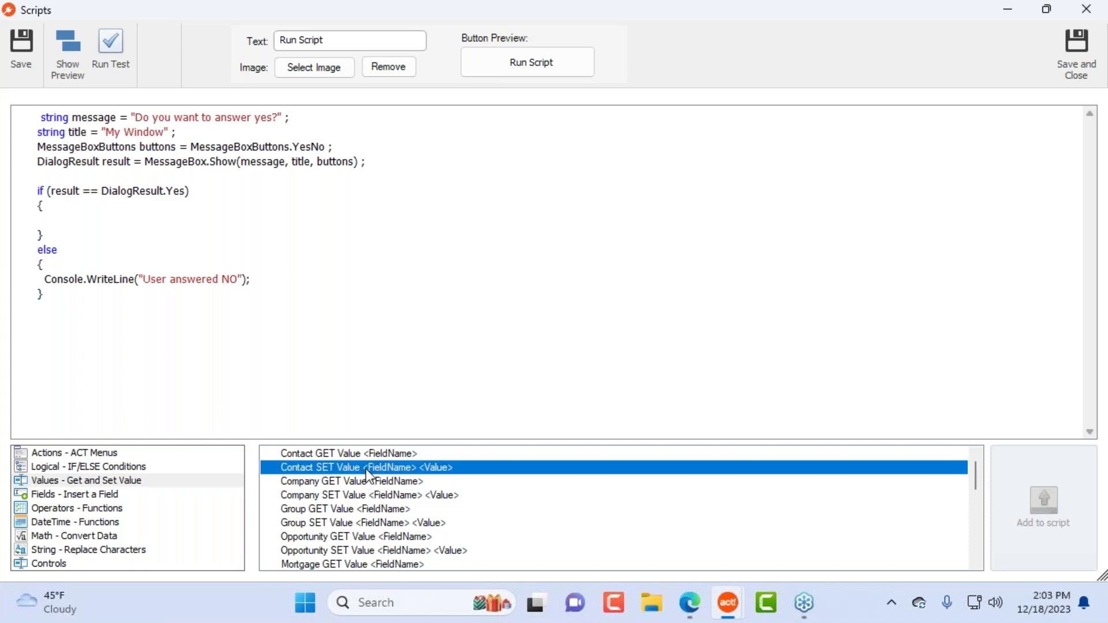
{"action": "double_click", "coordinate": [366, 469]}
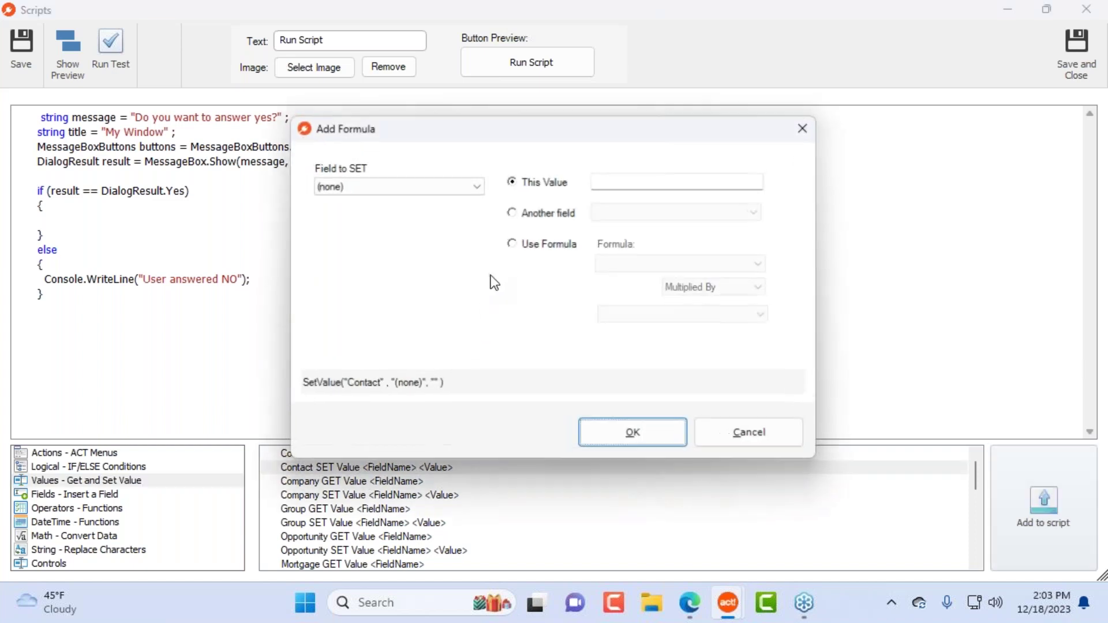
{"action": "left_click", "coordinate": [413, 185]}
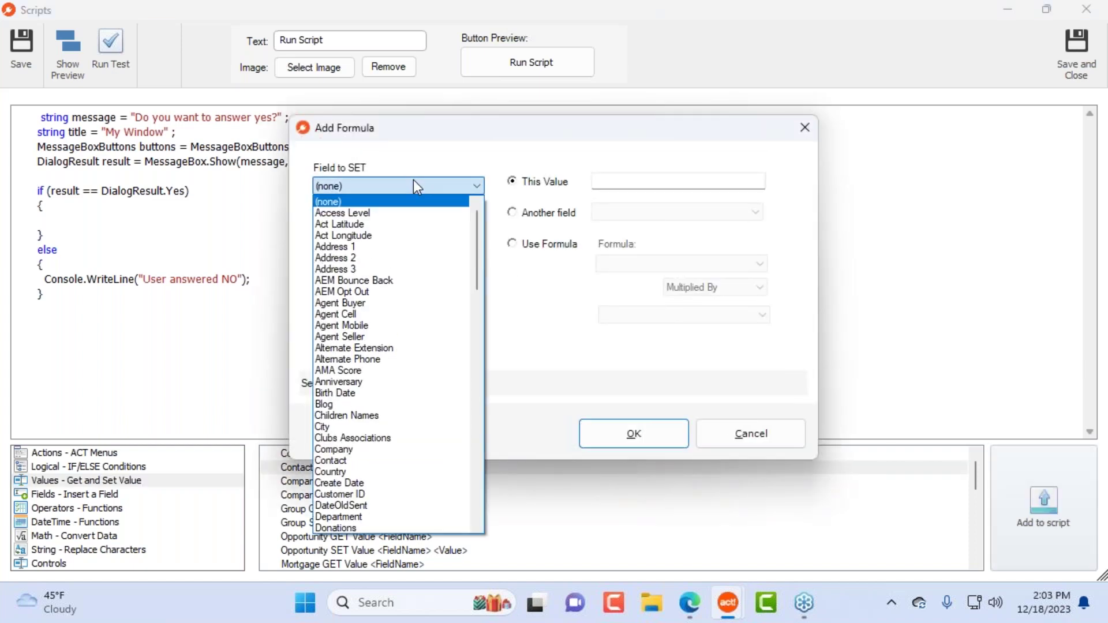
{"action": "left_click", "coordinate": [404, 246]}
{"action": "left_click", "coordinate": [615, 181]}
{"action": "type", "text": "xxxxx"}
{"action": "left_click", "coordinate": [640, 443]}
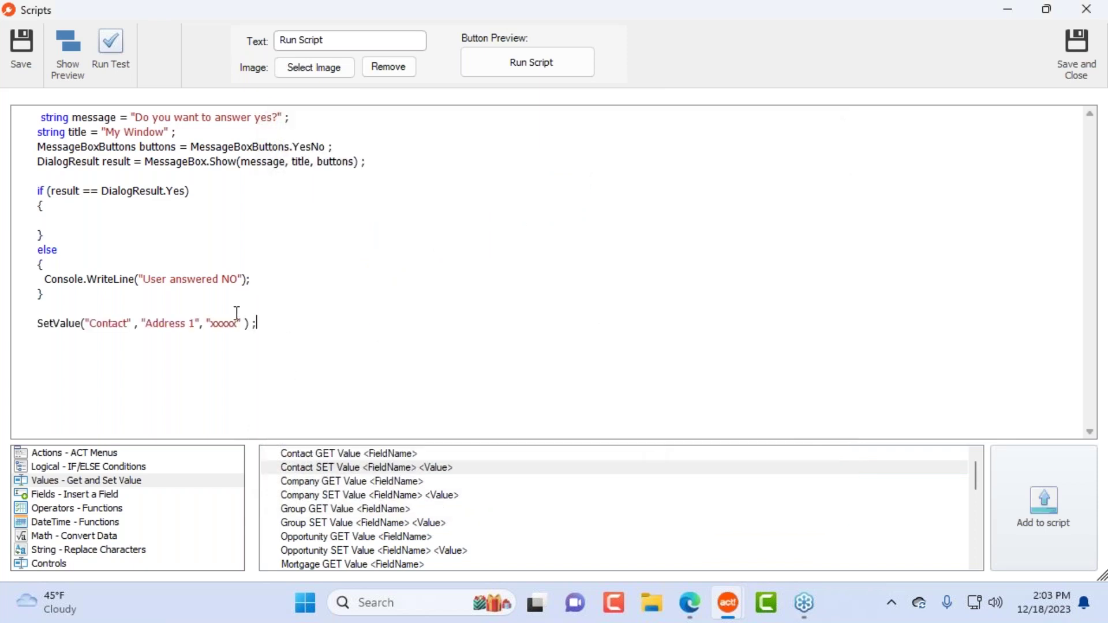
{"action": "left_click_drag", "start_coordinate": [260, 324], "coordinate": [23, 330]}
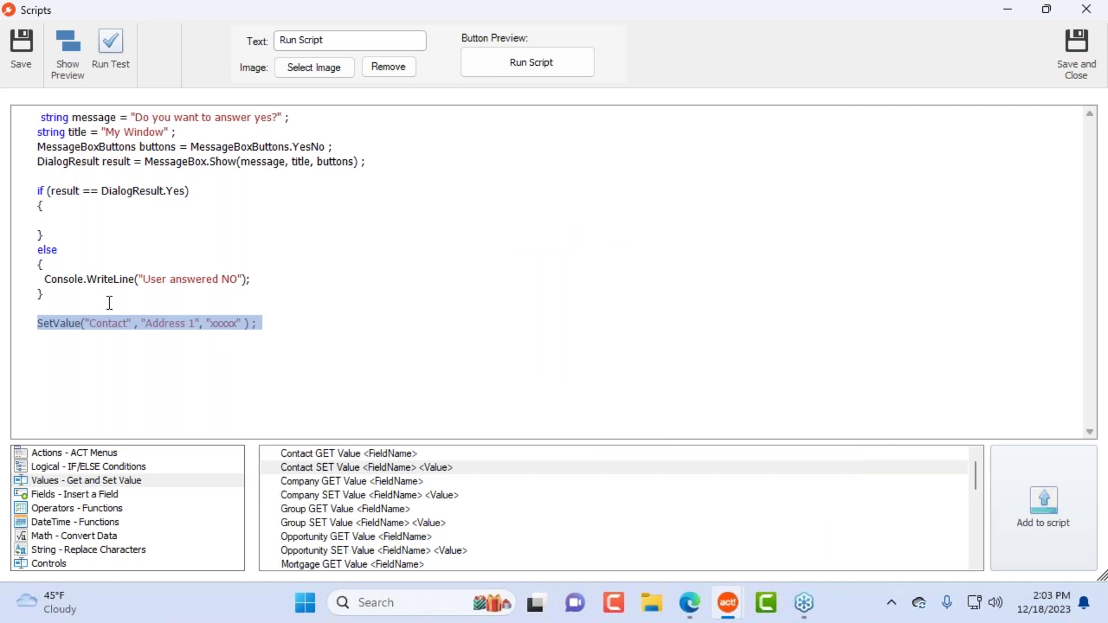
{"action": "key", "text": "ctrl+x"}
{"action": "left_click", "coordinate": [70, 224]}
{"action": "key", "text": "ctrl+v"}
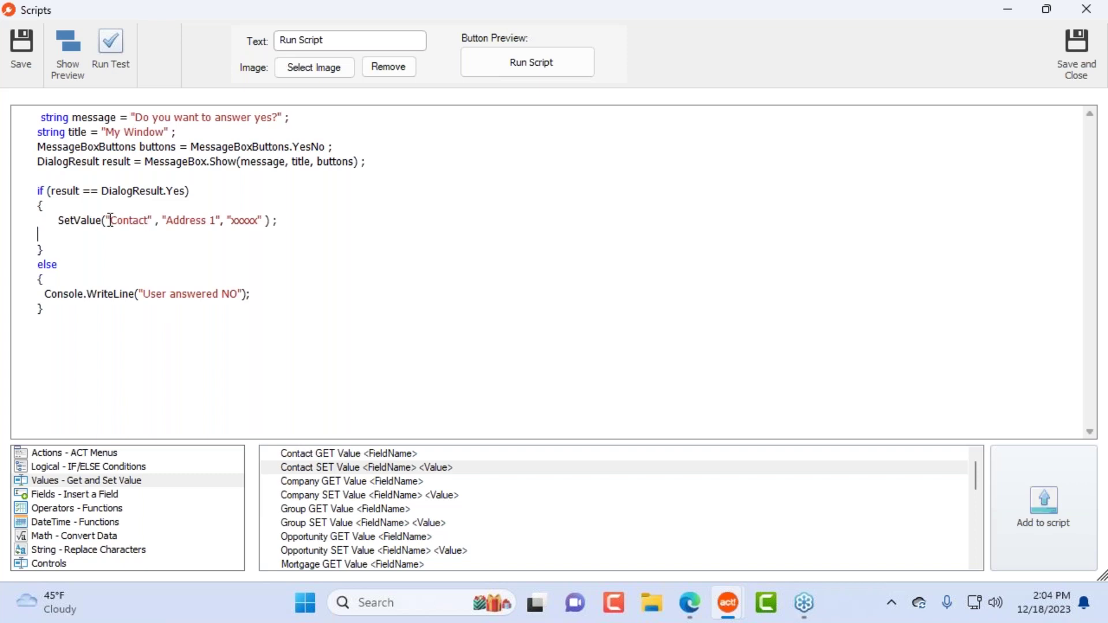
Step: Replace the placeholder value so the SetValue line writes 'Was Interested'
{"action": "double_click", "coordinate": [74, 219]}
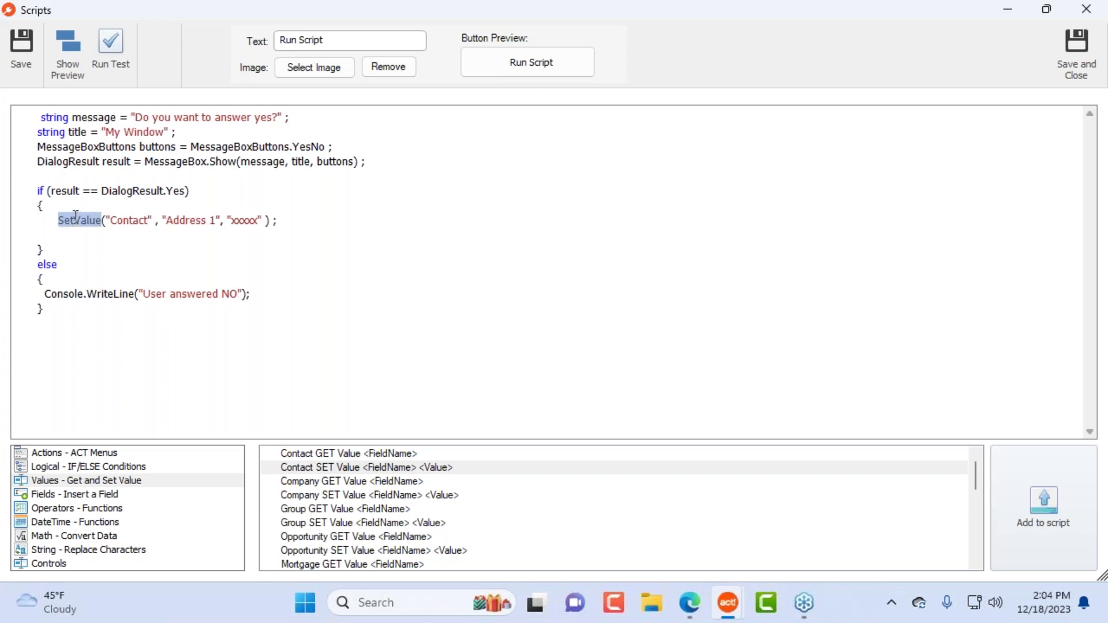
{"action": "double_click", "coordinate": [128, 221]}
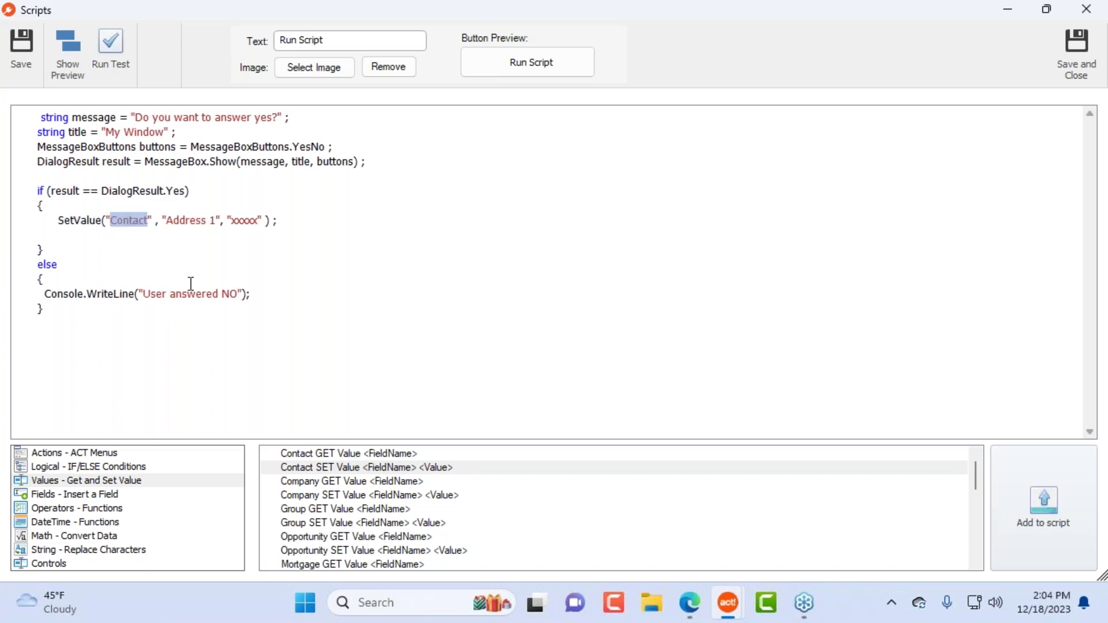
{"action": "double_click", "coordinate": [187, 215]}
{"action": "left_click_drag", "start_coordinate": [187, 215], "coordinate": [215, 224]}
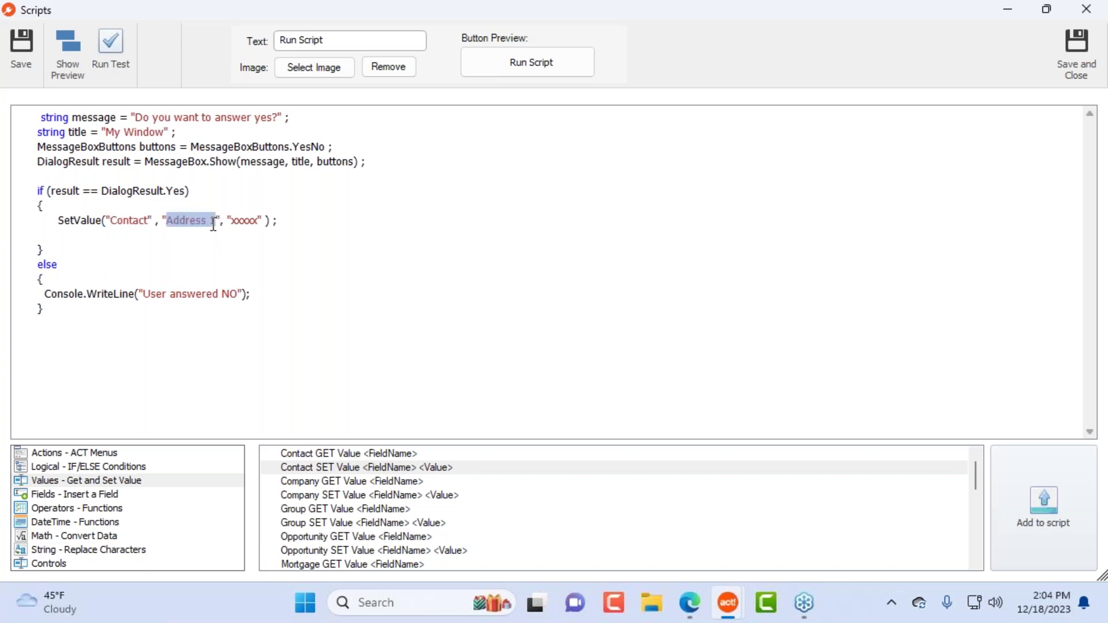
{"action": "double_click", "coordinate": [243, 221]}
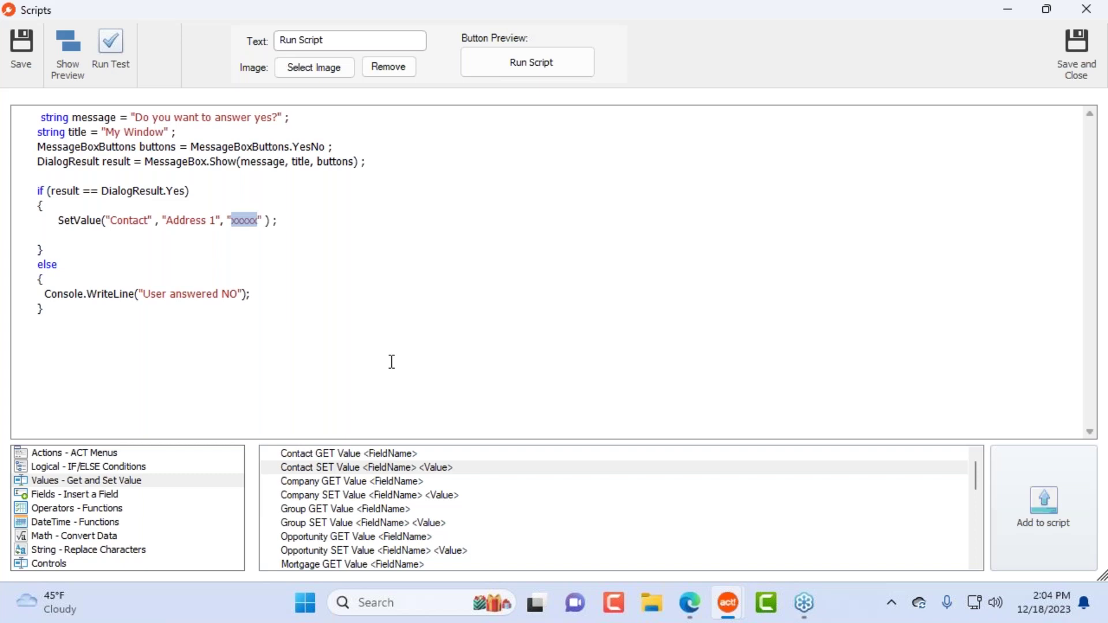
{"action": "type", "text": "Was Not Inter3ested"}
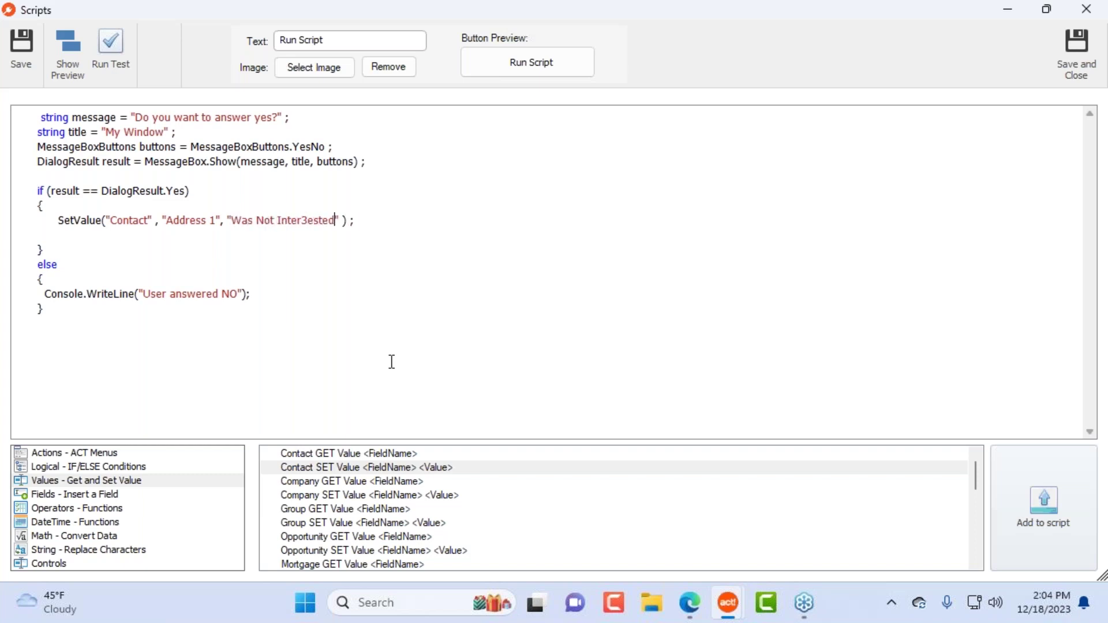
{"action": "key", "text": "Left"}
{"action": "key", "text": "Left"}
{"action": "key", "text": "Left"}
{"action": "key", "text": "Left"}
{"action": "key", "text": "Left"}
{"action": "key", "text": "BackSpace"}
{"action": "left_click_drag", "start_coordinate": [277, 220], "coordinate": [255, 220]}
{"action": "key", "text": "BackSpace"}
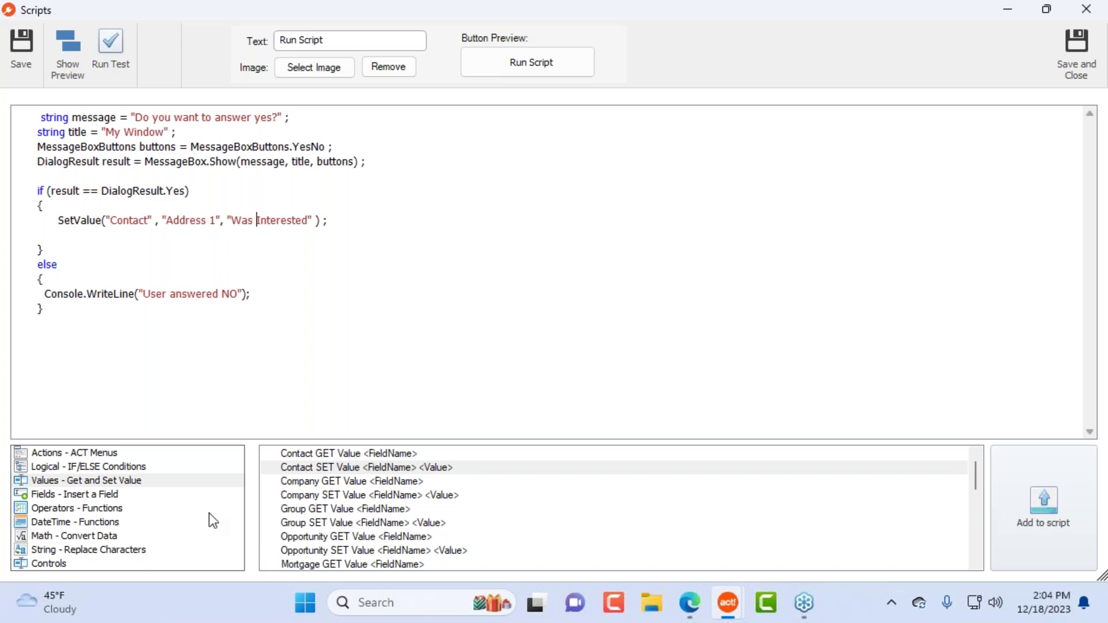
{"action": "left_click", "coordinate": [127, 495]}
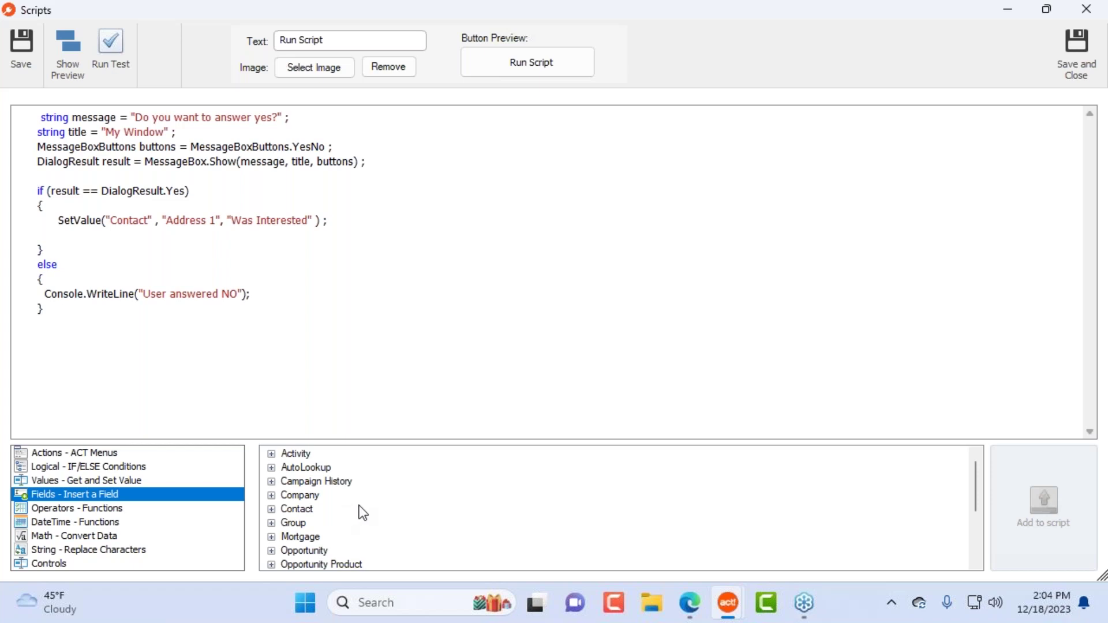
Step: Delete the Address 1 SetValue line, then insert and remove the Rentals Endtime field
{"action": "left_click_drag", "start_coordinate": [333, 221], "coordinate": [59, 221]}
{"action": "key", "text": "Delete"}
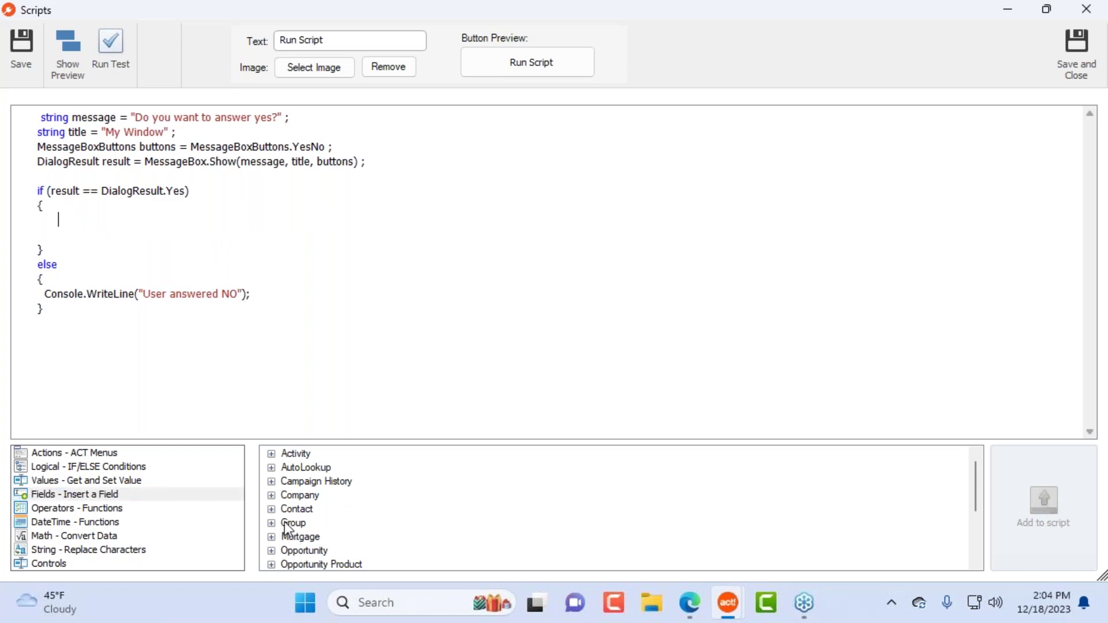
{"action": "scroll", "coordinate": [347, 517], "scroll_direction": "down", "scroll_amount": 1}
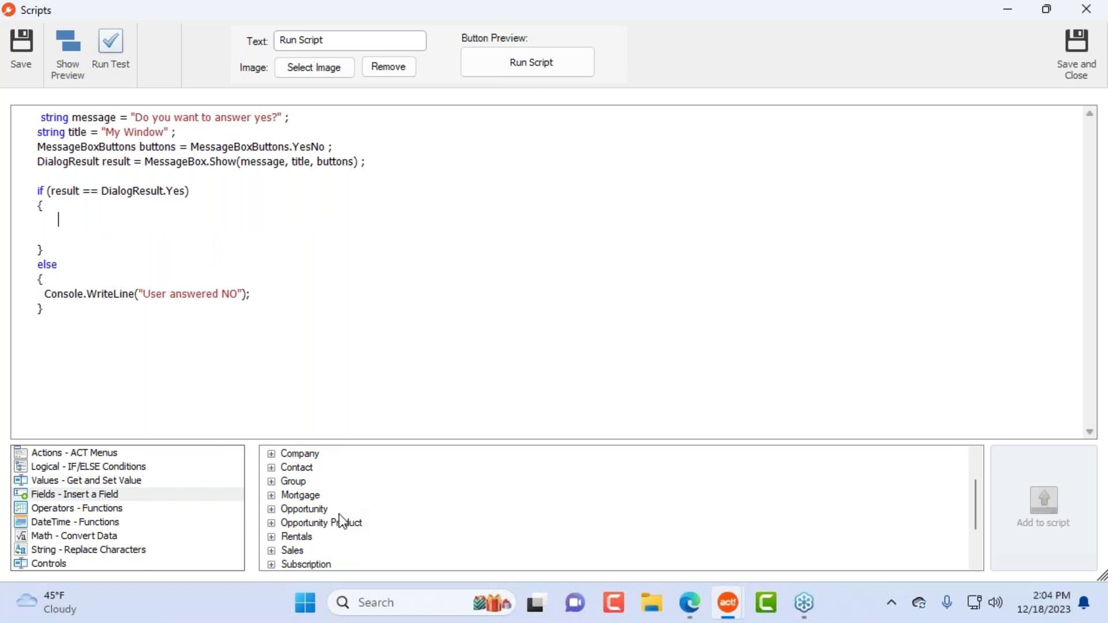
{"action": "left_click", "coordinate": [272, 495]}
{"action": "scroll", "coordinate": [432, 508], "scroll_direction": "down", "scroll_amount": 5}
{"action": "scroll", "coordinate": [403, 534], "scroll_direction": "down", "scroll_amount": 4}
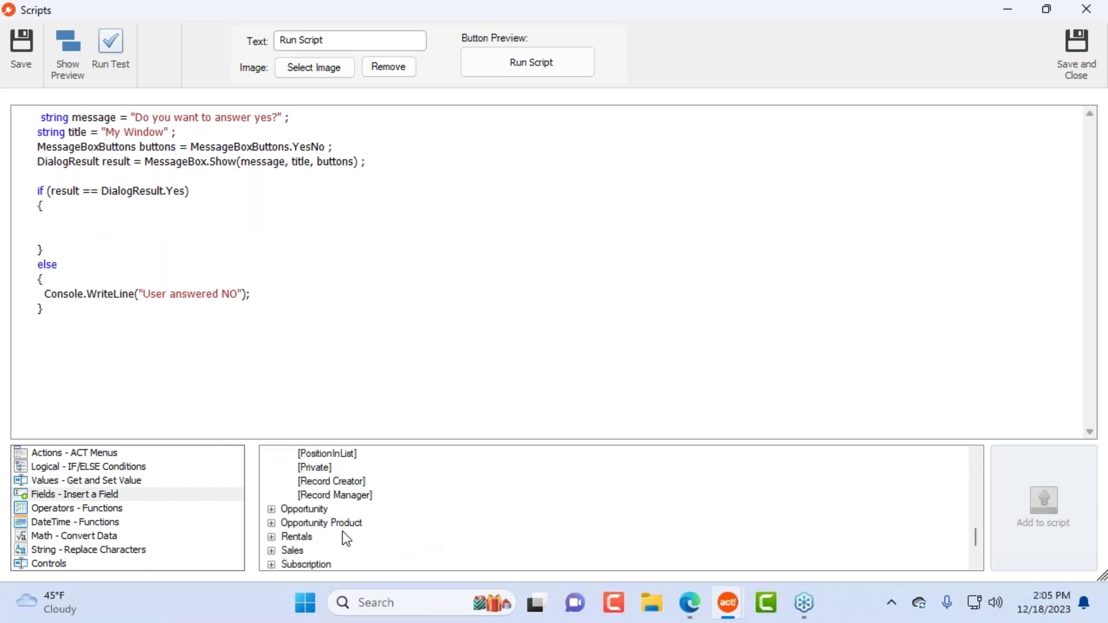
{"action": "left_click", "coordinate": [271, 537]}
{"action": "scroll", "coordinate": [470, 497], "scroll_direction": "down", "scroll_amount": 2}
{"action": "scroll", "coordinate": [397, 516], "scroll_direction": "down", "scroll_amount": 1}
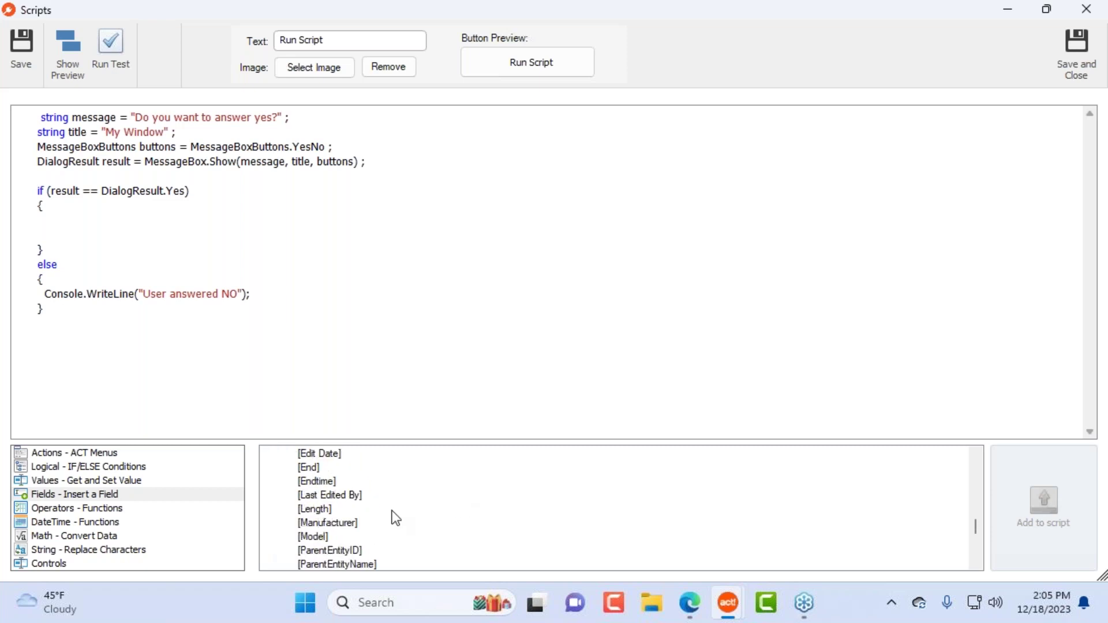
{"action": "double_click", "coordinate": [320, 482]}
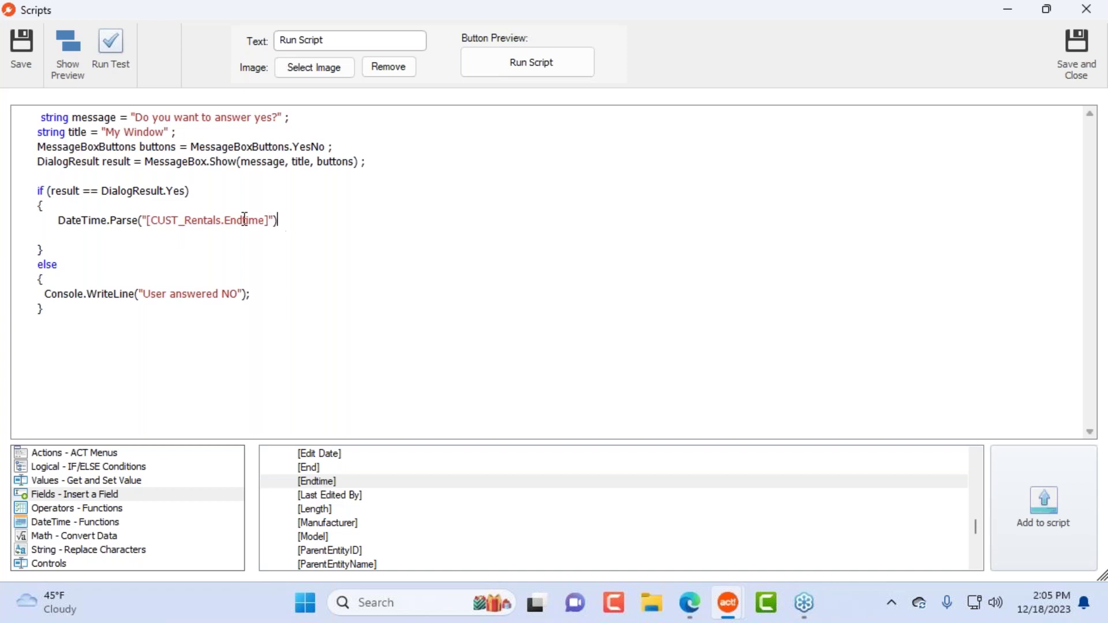
{"action": "left_click_drag", "start_coordinate": [283, 222], "coordinate": [36, 223]}
{"action": "key", "text": "Delete"}
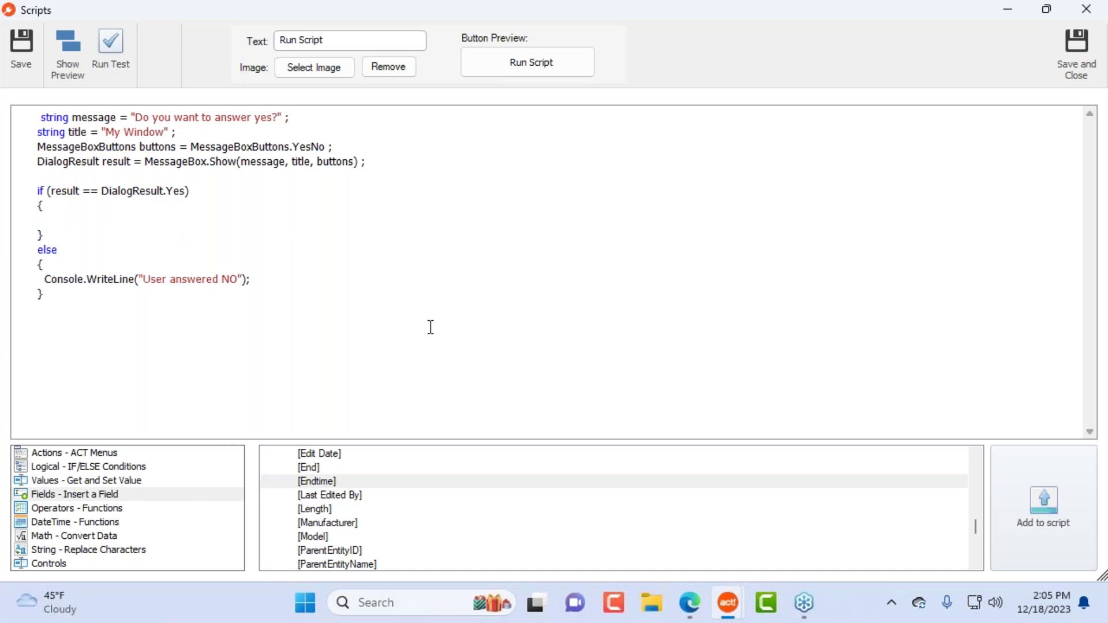
Step: Insert the Between operator into the Yes branch and delete it again
{"action": "left_click", "coordinate": [155, 509]}
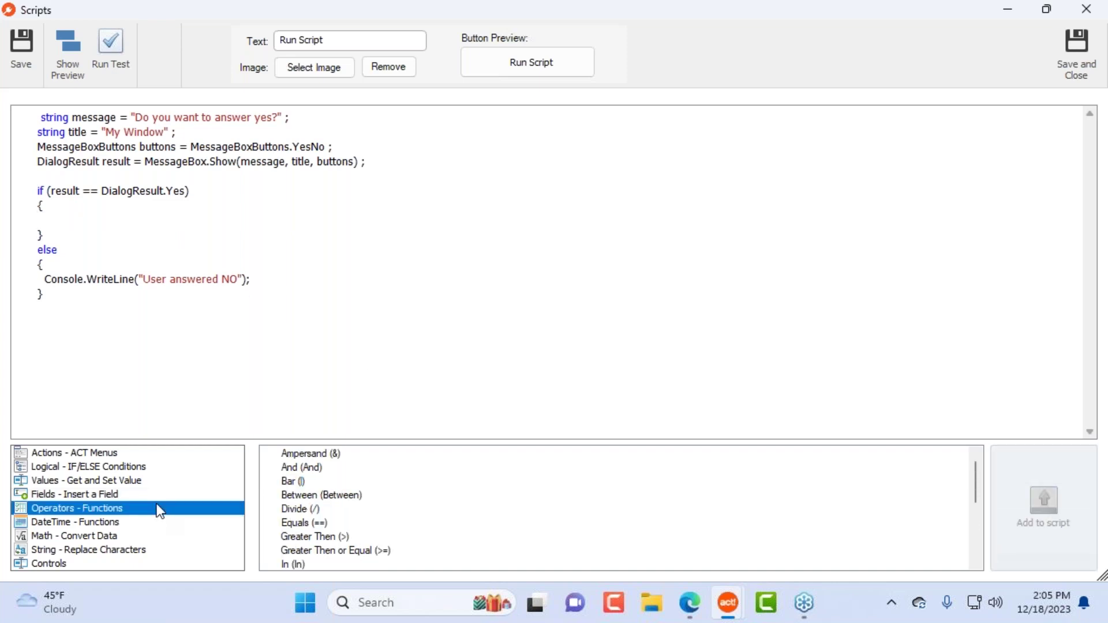
{"action": "left_click", "coordinate": [309, 496]}
{"action": "double_click", "coordinate": [309, 496]}
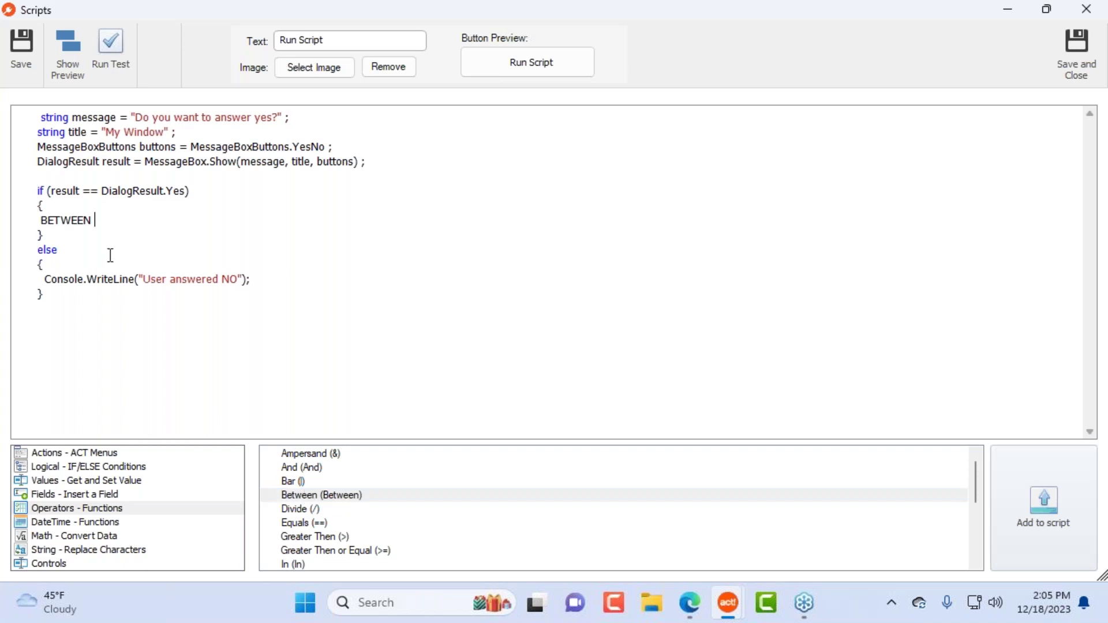
{"action": "double_click", "coordinate": [60, 220]}
{"action": "key", "text": "Delete"}
Step: Browse the date functions, insert a Date Difference in days call, then delete it
{"action": "left_click", "coordinate": [134, 521]}
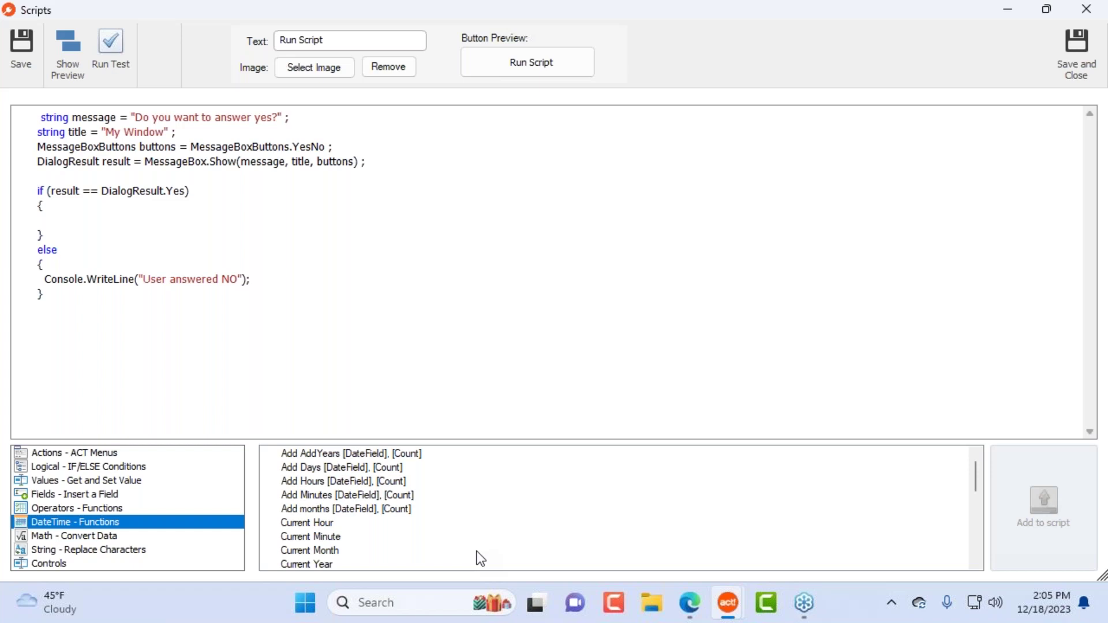
{"action": "left_click", "coordinate": [345, 511]}
{"action": "scroll", "coordinate": [349, 520], "scroll_direction": "down", "scroll_amount": 3}
{"action": "scroll", "coordinate": [356, 502], "scroll_direction": "up", "scroll_amount": 2}
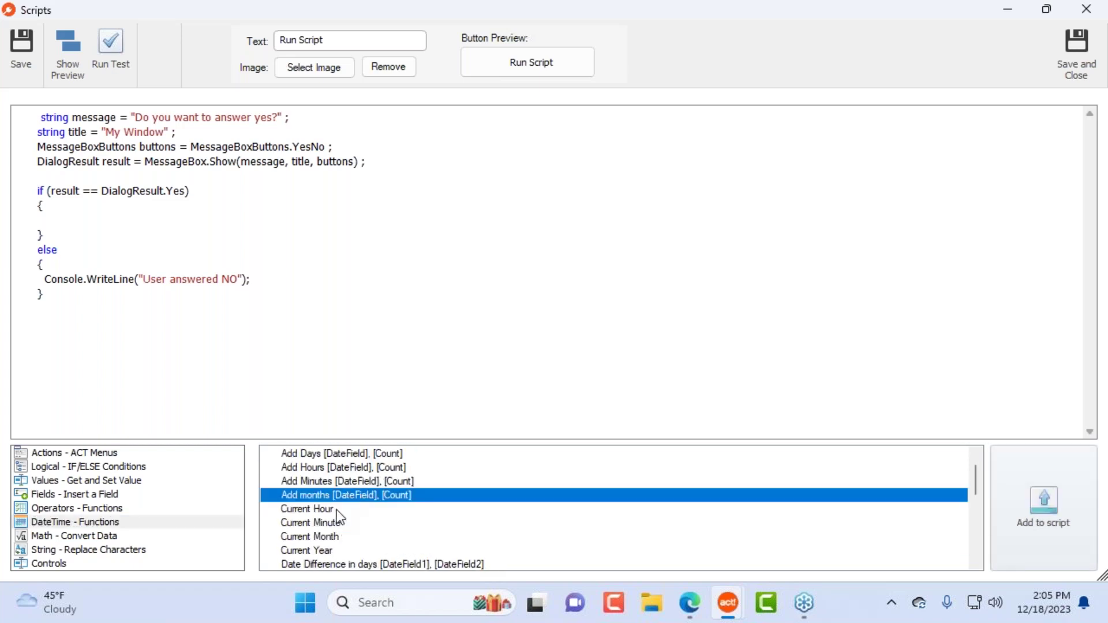
{"action": "left_click", "coordinate": [338, 510]}
{"action": "left_click", "coordinate": [341, 482]}
{"action": "scroll", "coordinate": [404, 534], "scroll_direction": "down", "scroll_amount": 2}
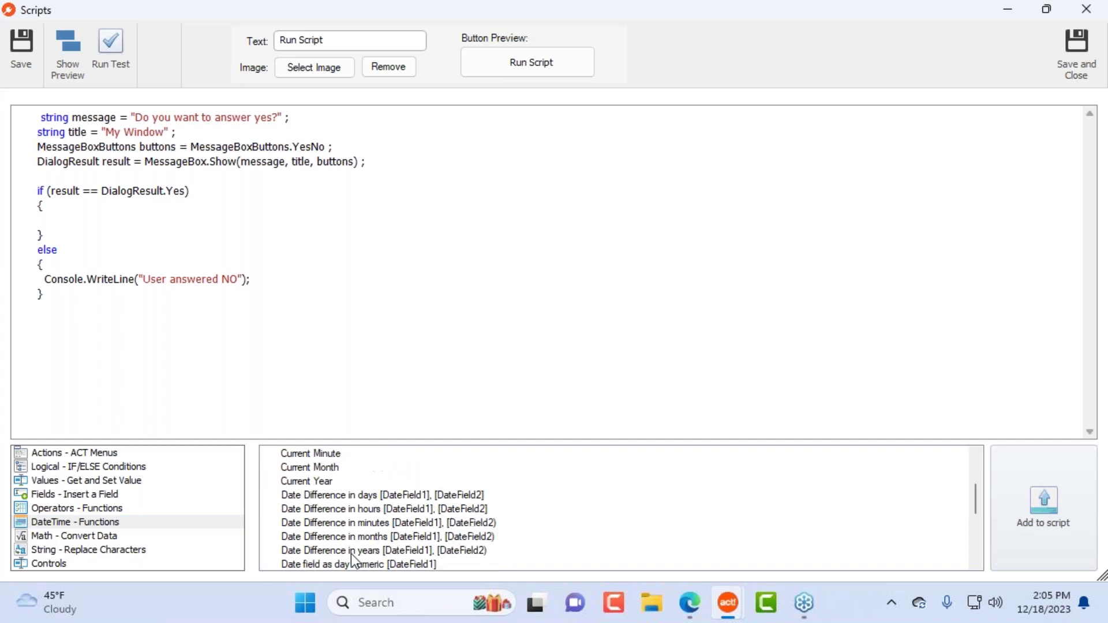
{"action": "left_click", "coordinate": [356, 498]}
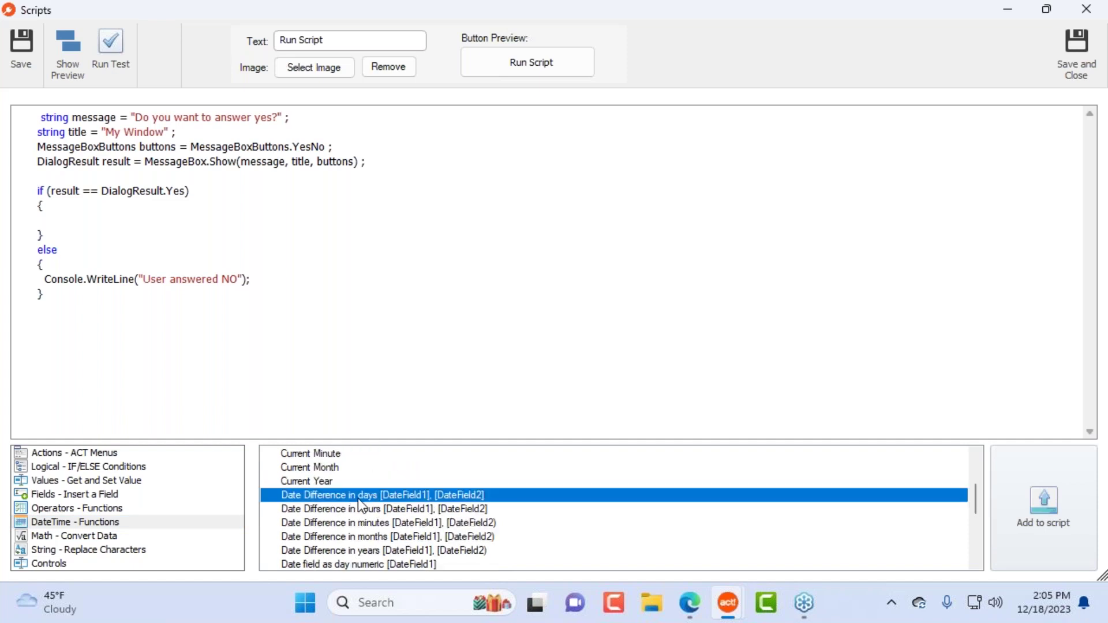
{"action": "double_click", "coordinate": [359, 500]}
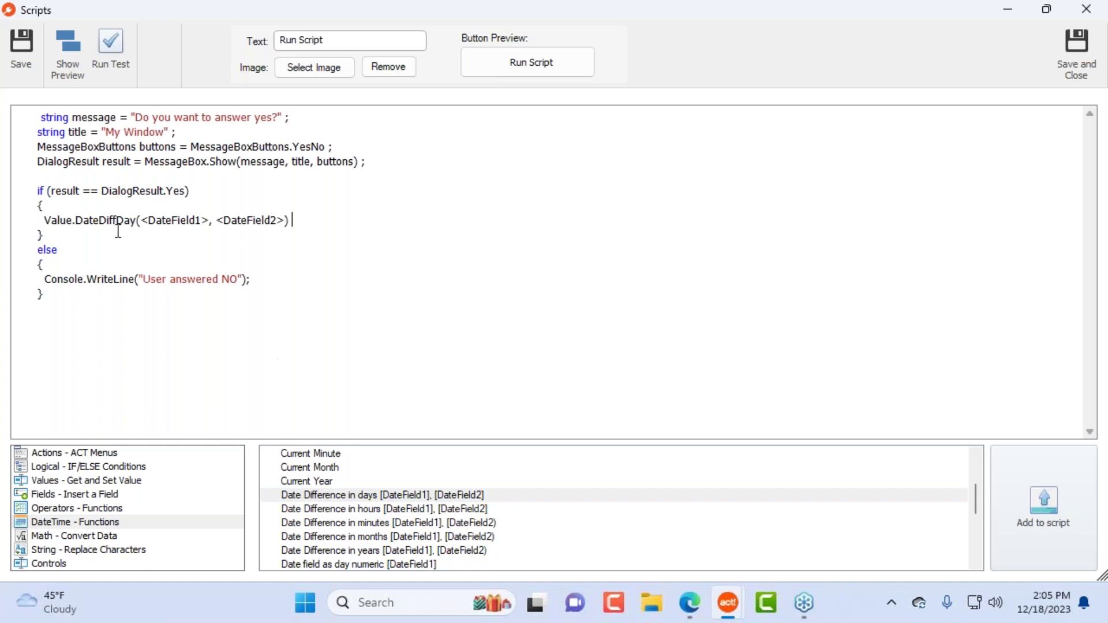
{"action": "double_click", "coordinate": [176, 220]}
{"action": "left_click_drag", "start_coordinate": [305, 224], "coordinate": [44, 222]}
{"action": "key", "text": "ctrl+c"}
{"action": "key", "text": "BackSpace"}
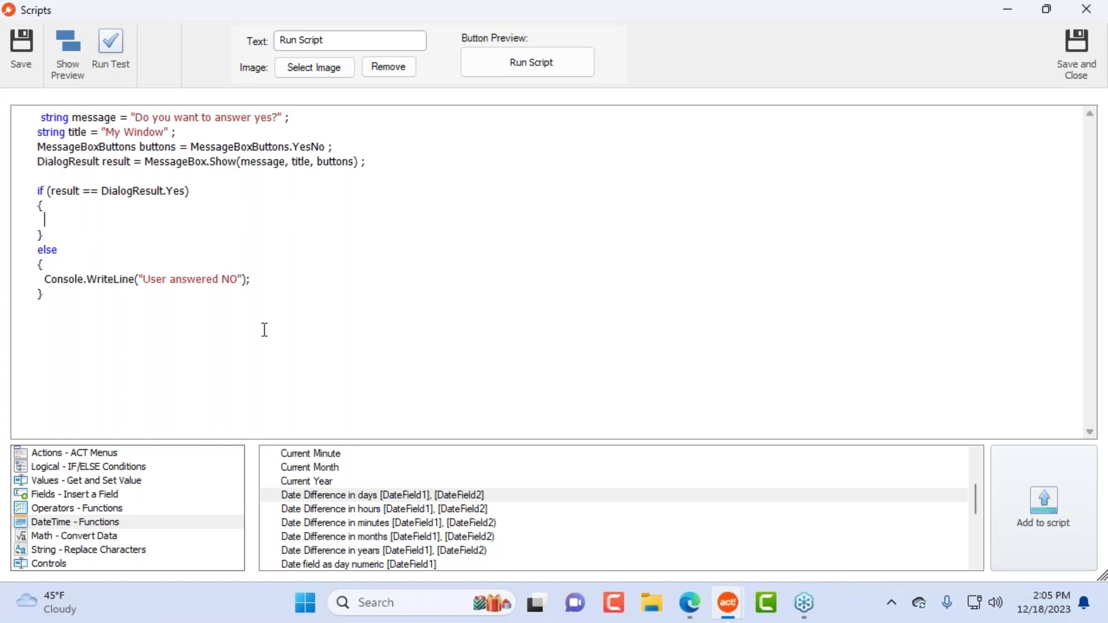
Step: Add a Contact SET Value line setting Address 1 to placeholder 'xxxx'
{"action": "left_click", "coordinate": [131, 481]}
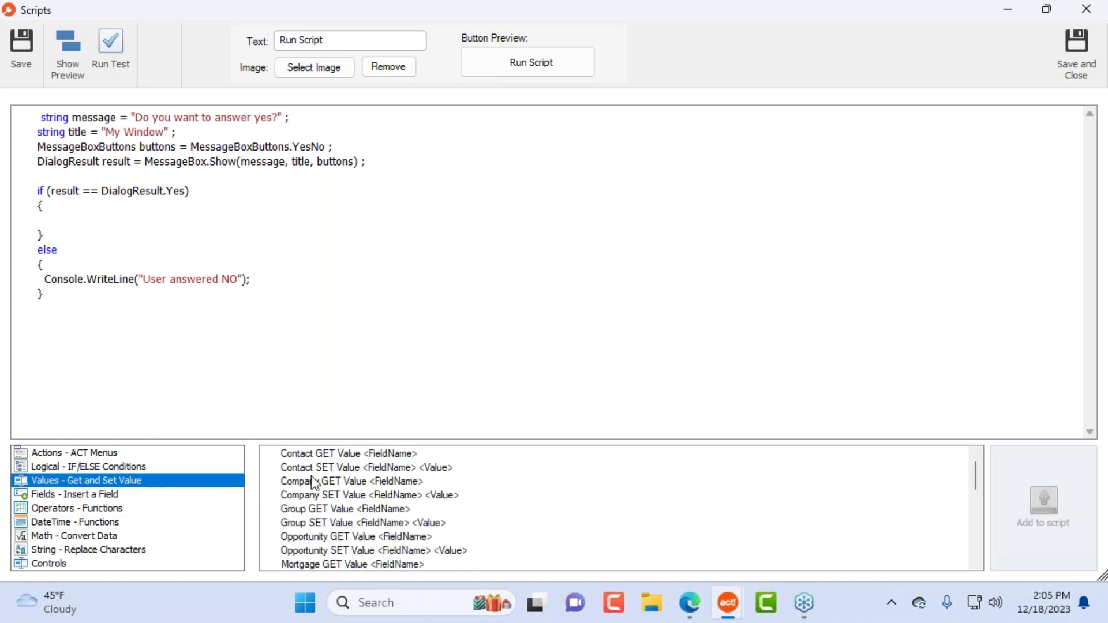
{"action": "left_click", "coordinate": [307, 469]}
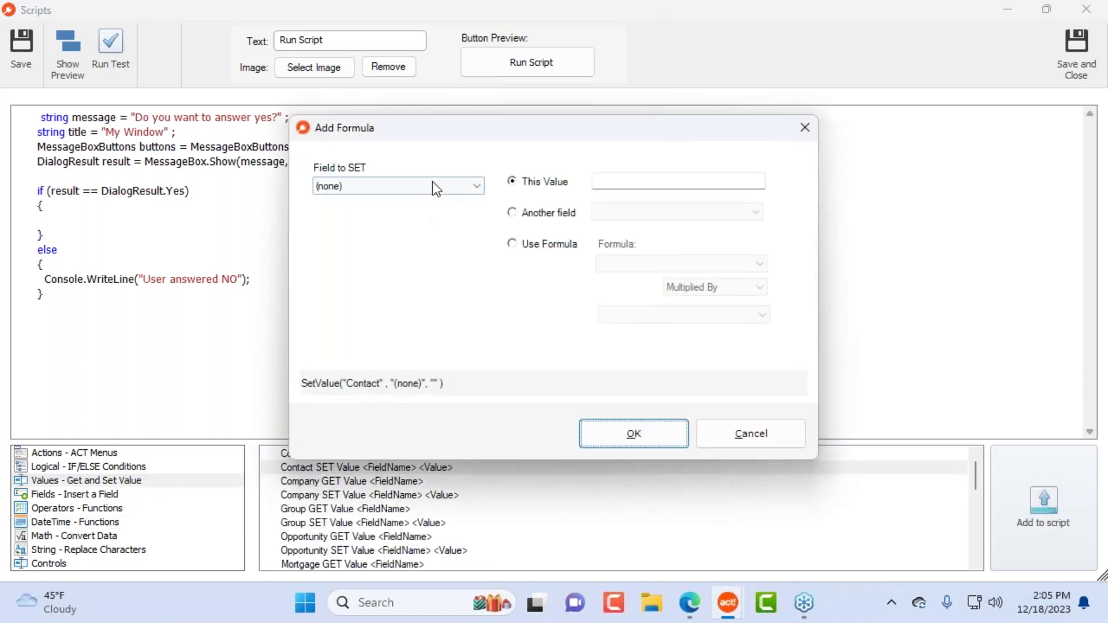
{"action": "left_click", "coordinate": [435, 185]}
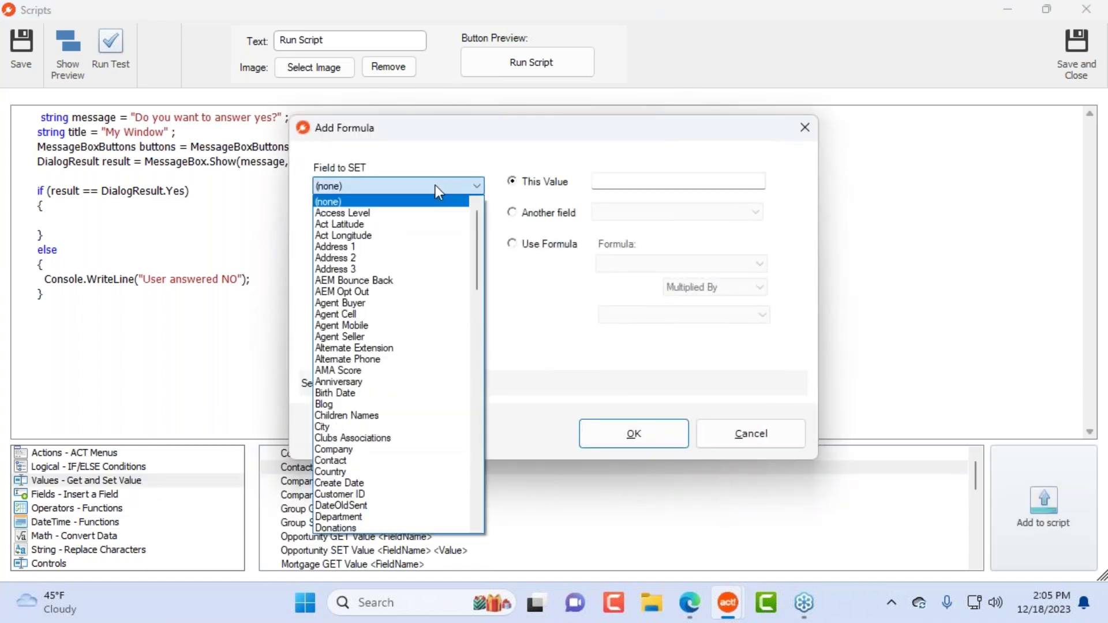
{"action": "left_click", "coordinate": [411, 247]}
{"action": "left_click", "coordinate": [612, 184]}
{"action": "type", "text": "xxxx"}
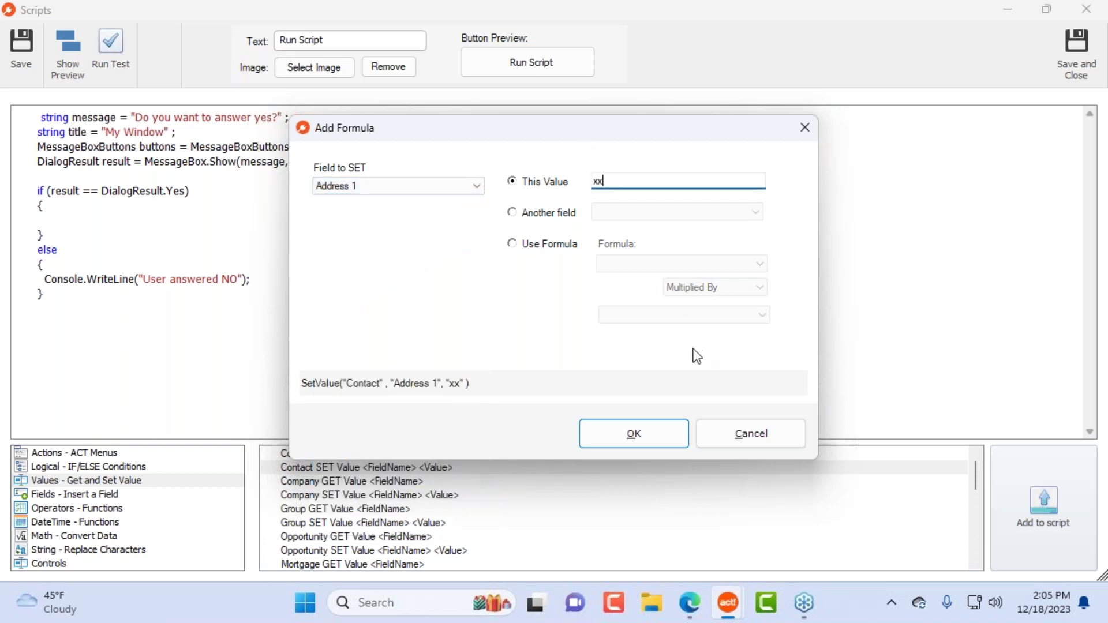
{"action": "left_click", "coordinate": [647, 432]}
Step: Replace the Address 1 placeholder with a pasted DateDiffDay call
{"action": "double_click", "coordinate": [218, 322]}
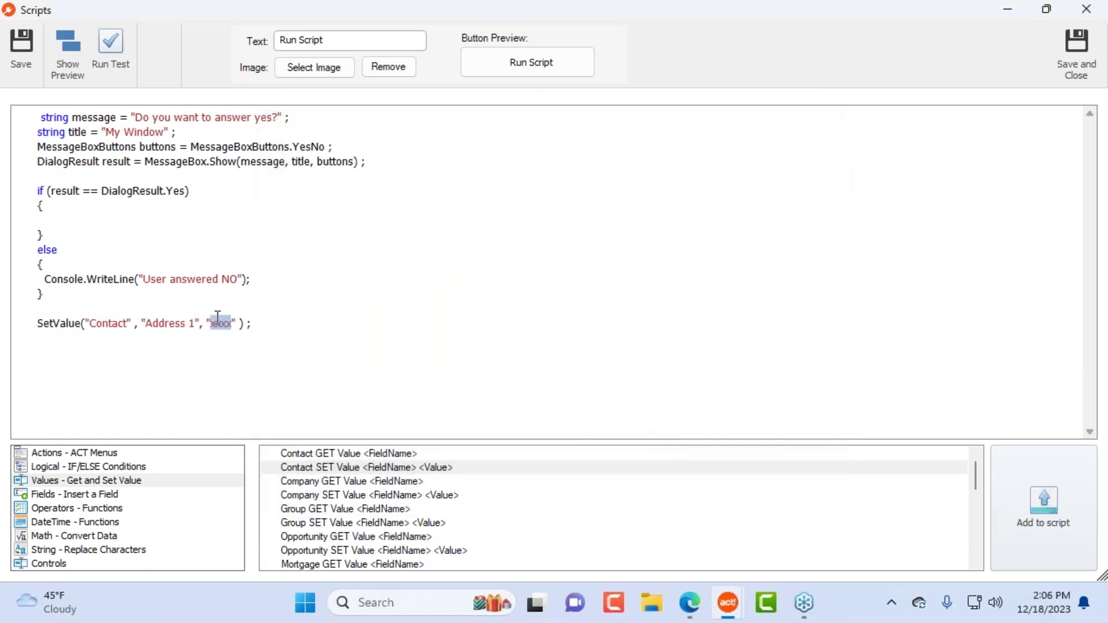
{"action": "key", "text": "Delete"}
{"action": "key", "text": "BackSpace"}
{"action": "key", "text": "ctrl+v"}
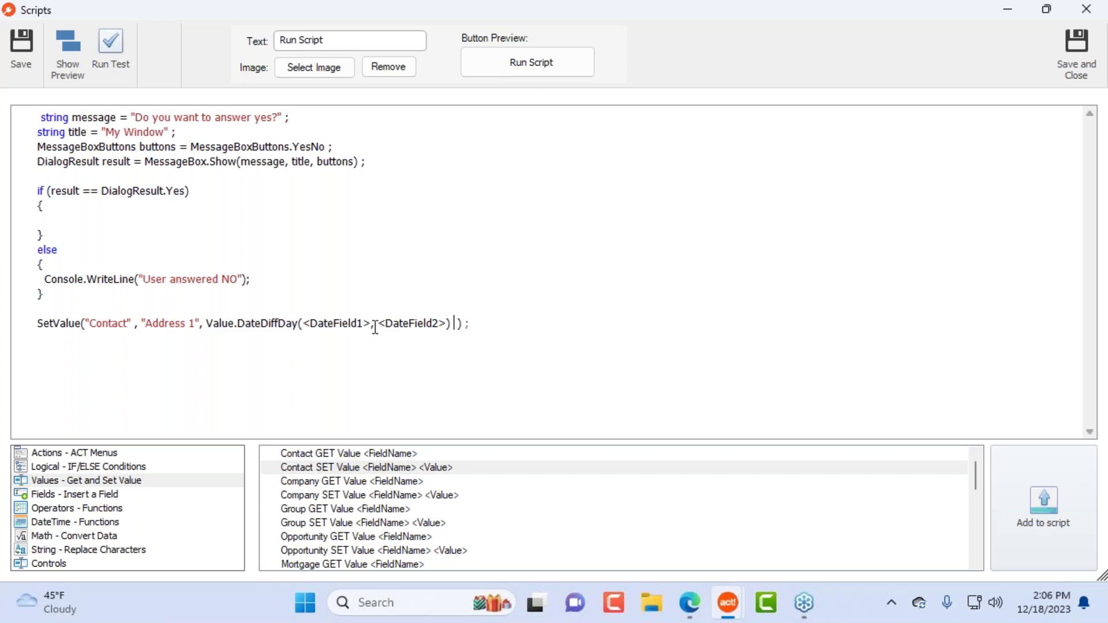
{"action": "left_click_drag", "start_coordinate": [363, 323], "coordinate": [307, 324]}
{"action": "key", "text": "Delete"}
{"action": "key", "text": "Delete"}
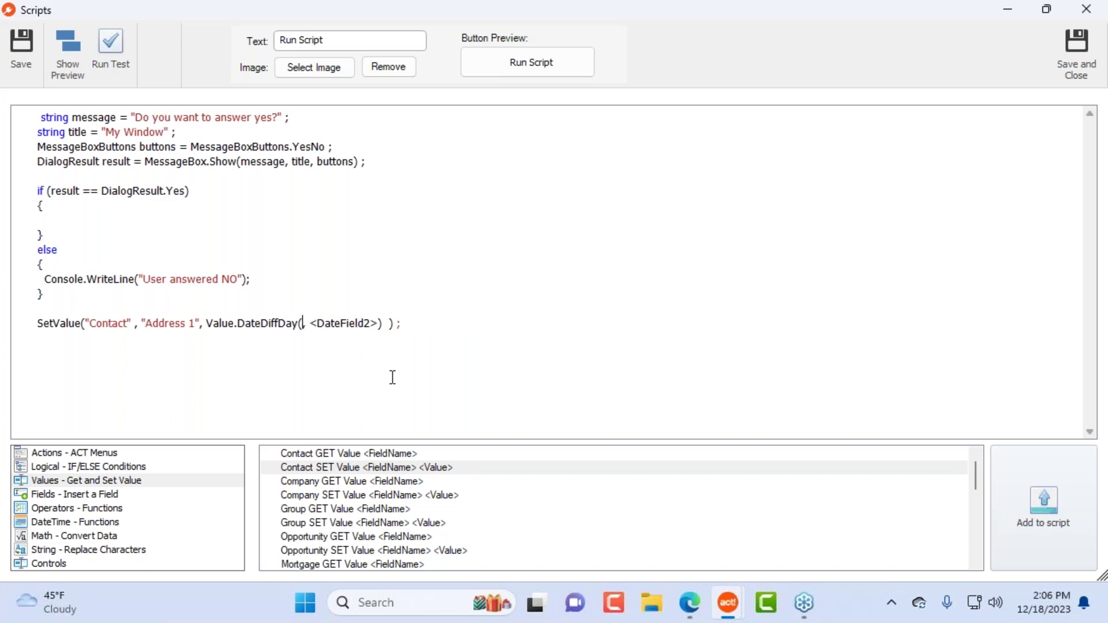
Step: Fill the DateDiffDay dates with Contact Create Date and Edit Date
{"action": "left_click", "coordinate": [64, 494]}
{"action": "left_click", "coordinate": [272, 509]}
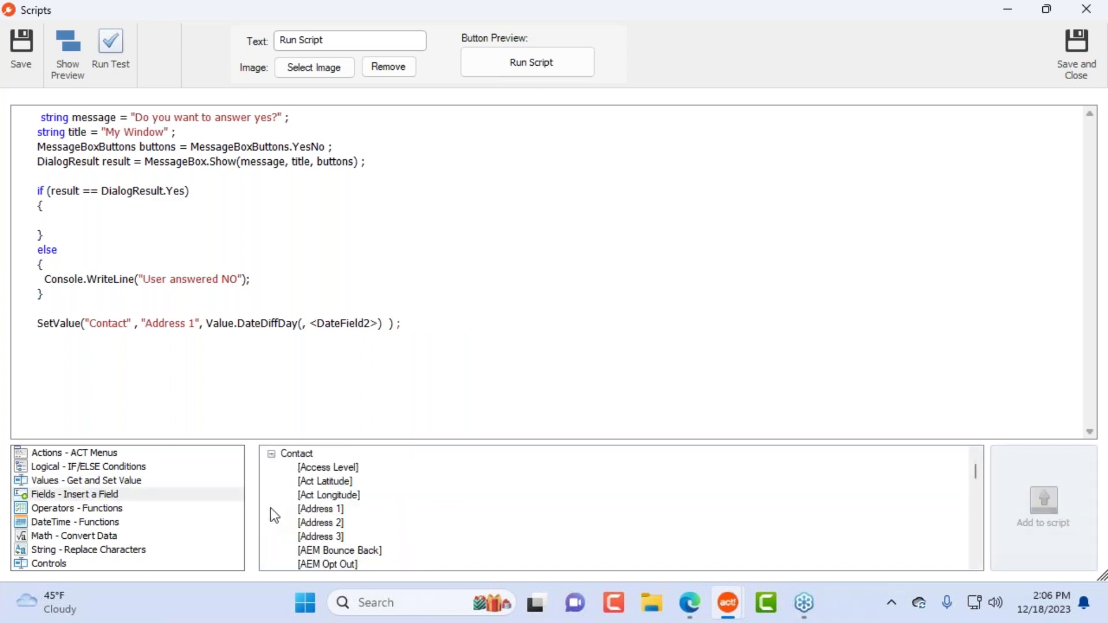
{"action": "scroll", "coordinate": [414, 515], "scroll_direction": "down", "scroll_amount": 2}
{"action": "scroll", "coordinate": [413, 515], "scroll_direction": "down", "scroll_amount": 2}
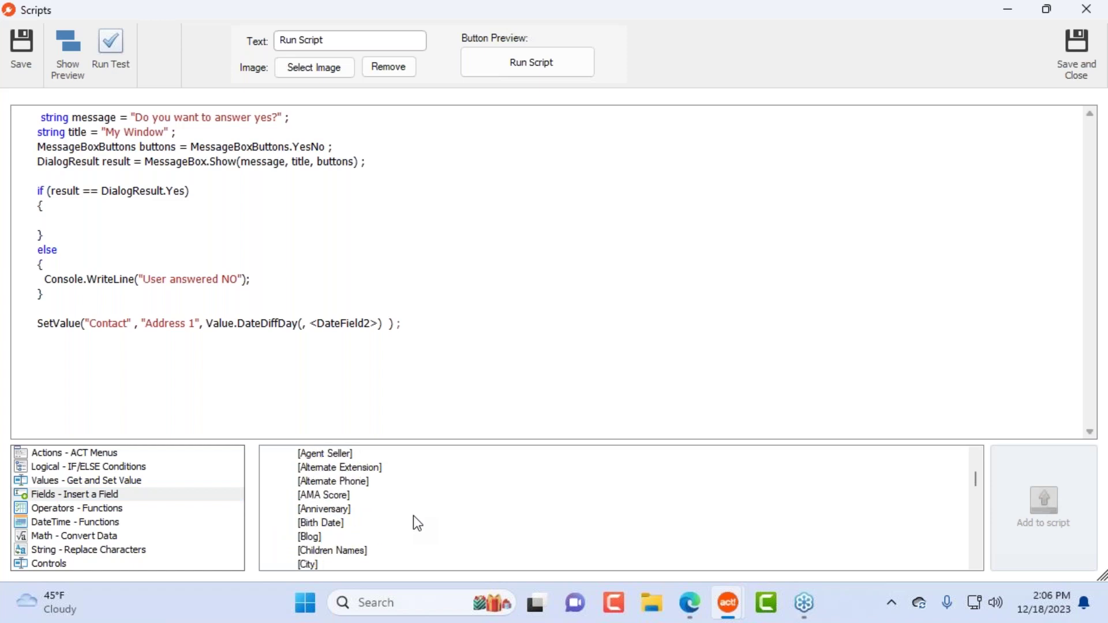
{"action": "scroll", "coordinate": [335, 523], "scroll_direction": "down", "scroll_amount": 1}
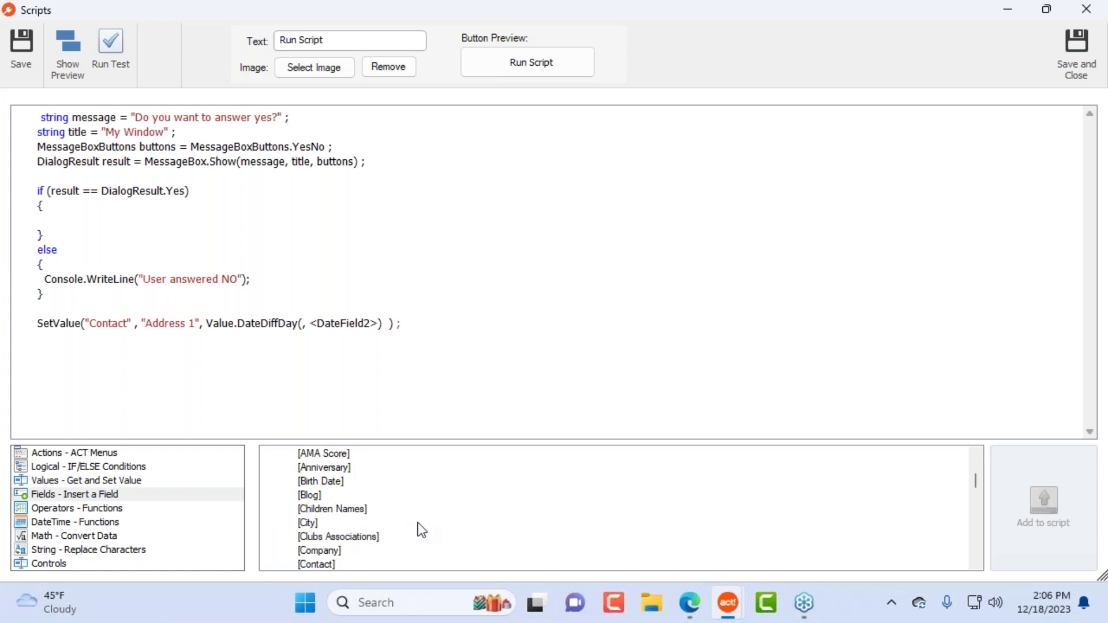
{"action": "scroll", "coordinate": [420, 528], "scroll_direction": "down", "scroll_amount": 2}
{"action": "double_click", "coordinate": [342, 510]}
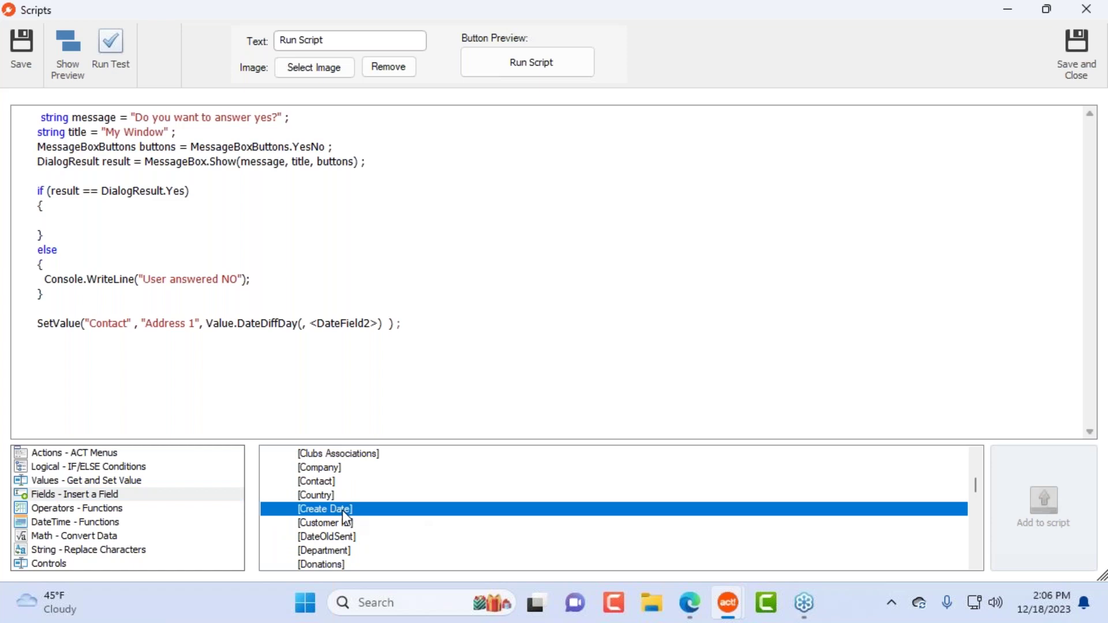
{"action": "left_click_drag", "start_coordinate": [638, 323], "coordinate": [570, 330]}
{"action": "key", "text": "Delete"}
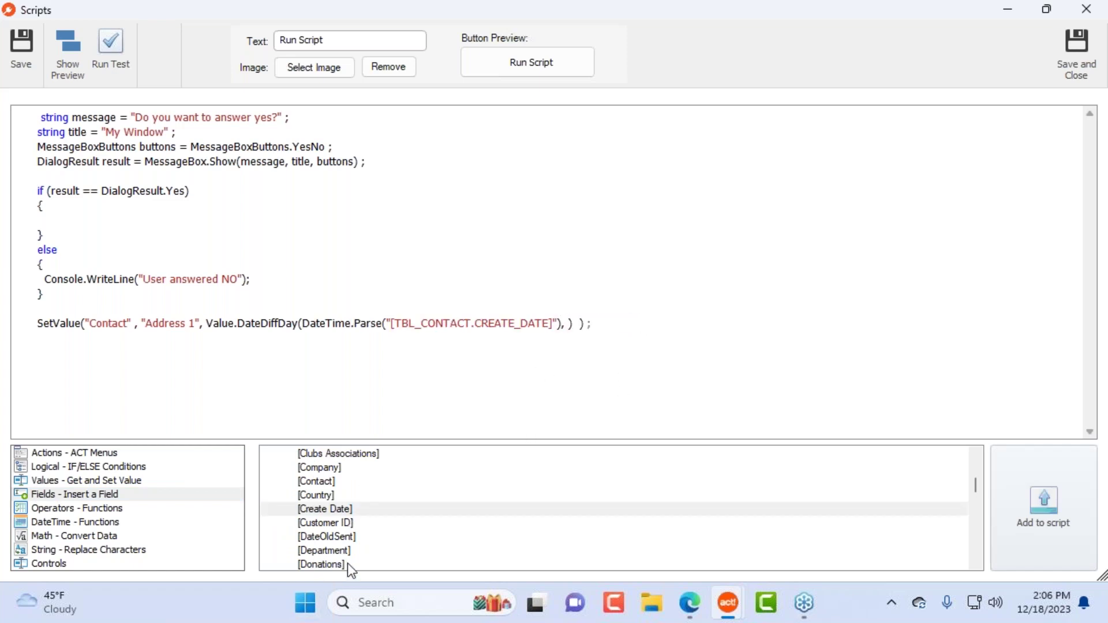
{"action": "scroll", "coordinate": [374, 540], "scroll_direction": "down", "scroll_amount": 2}
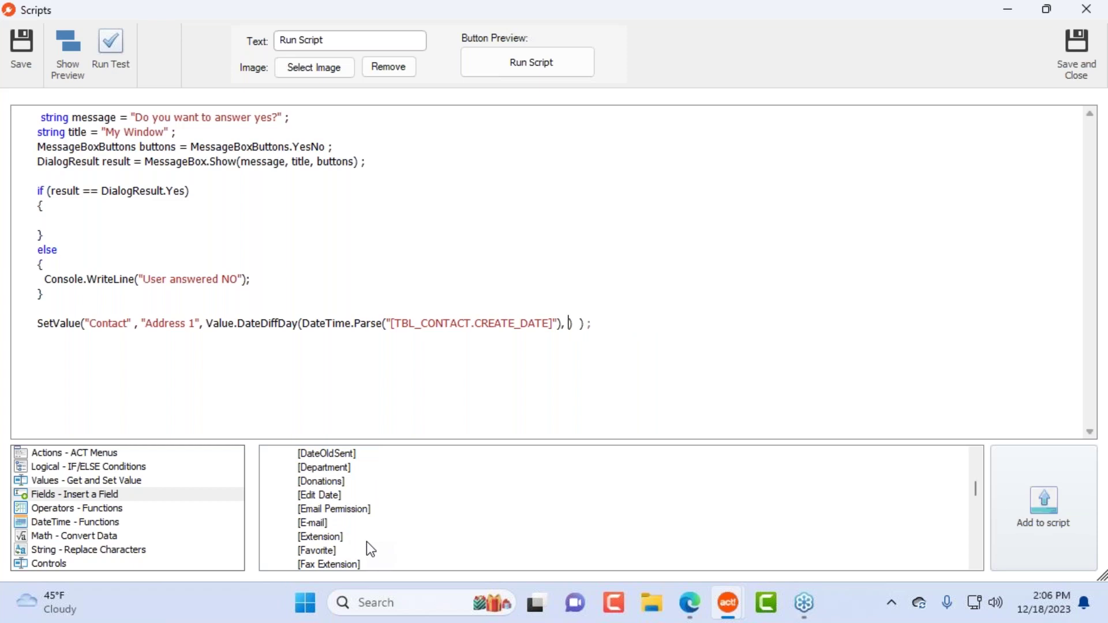
{"action": "left_click", "coordinate": [325, 500]}
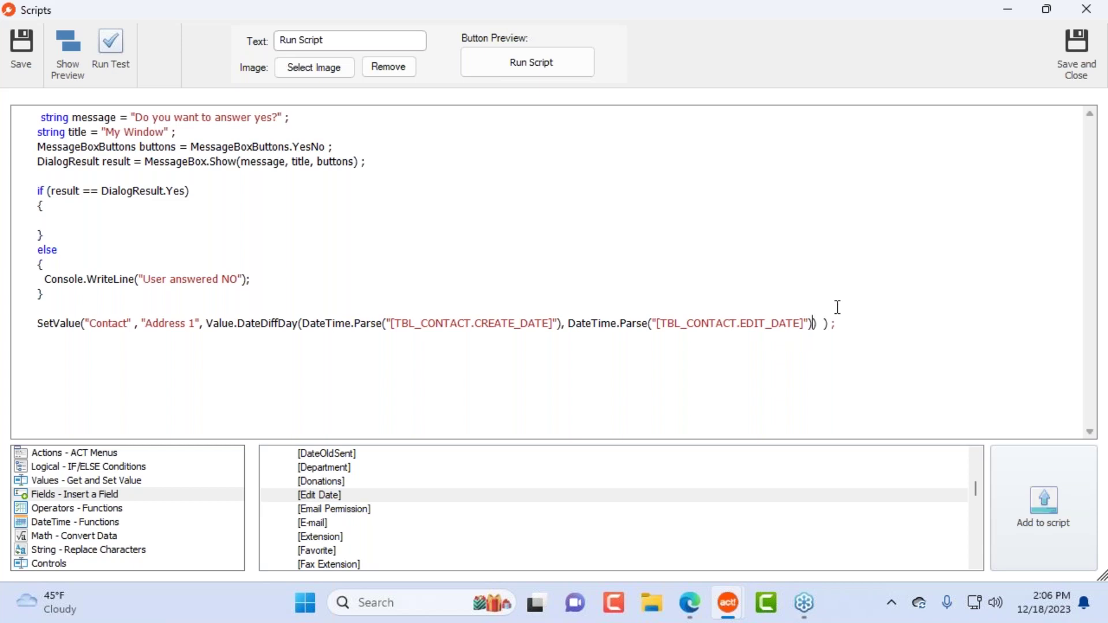
Step: Delete the trial SetValue line and bring up the Math - Convert Data functions
{"action": "left_click_drag", "start_coordinate": [853, 322], "coordinate": [77, 309]}
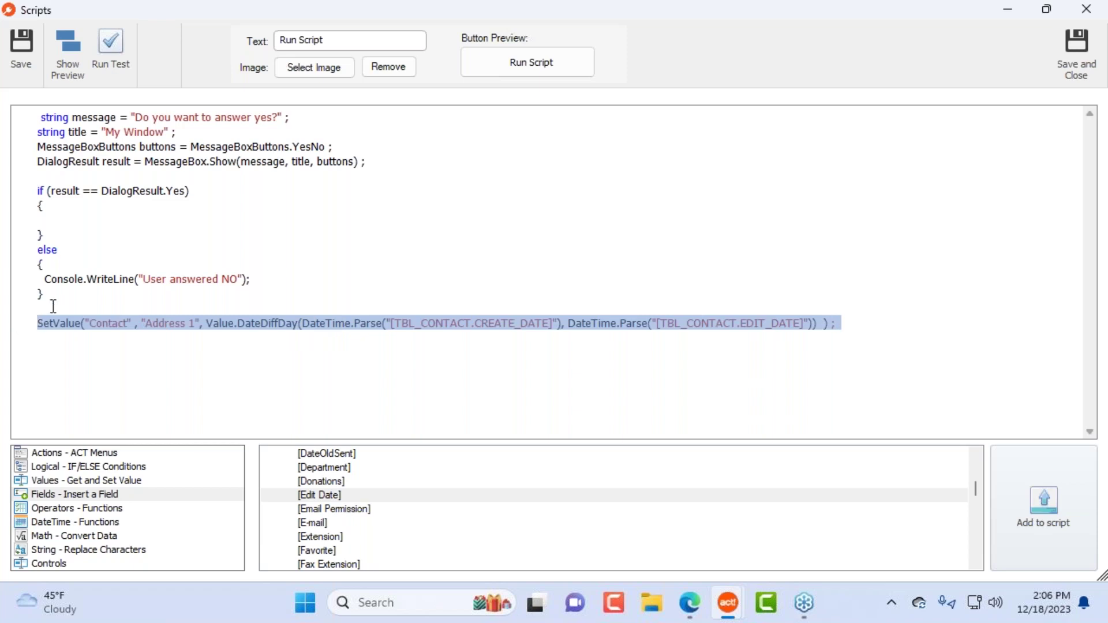
{"action": "key", "text": "Delete"}
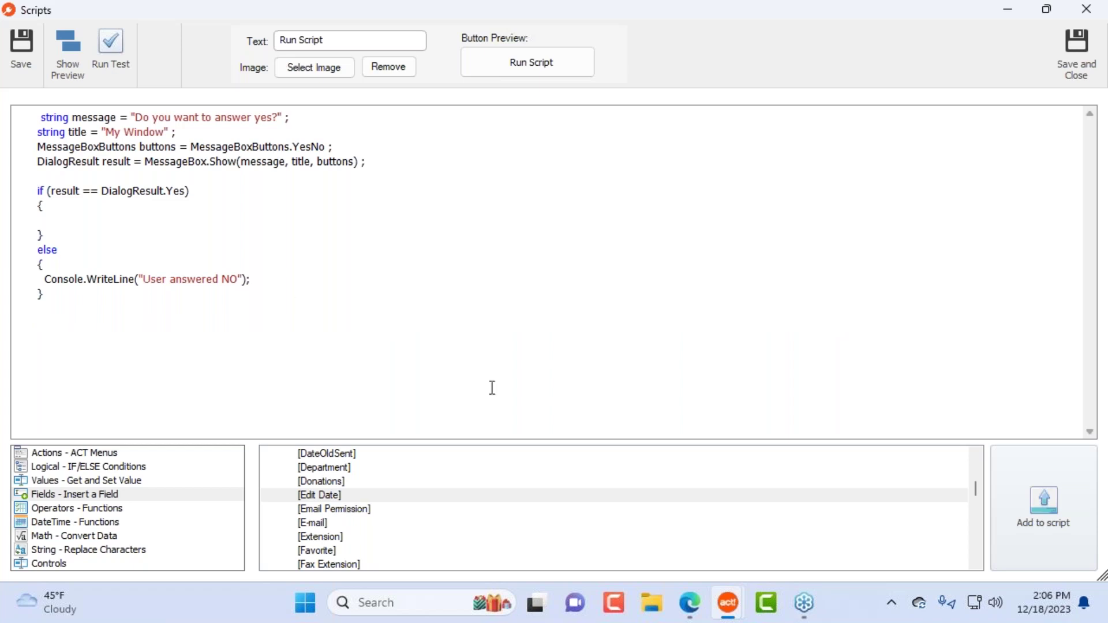
{"action": "left_click", "coordinate": [70, 524]}
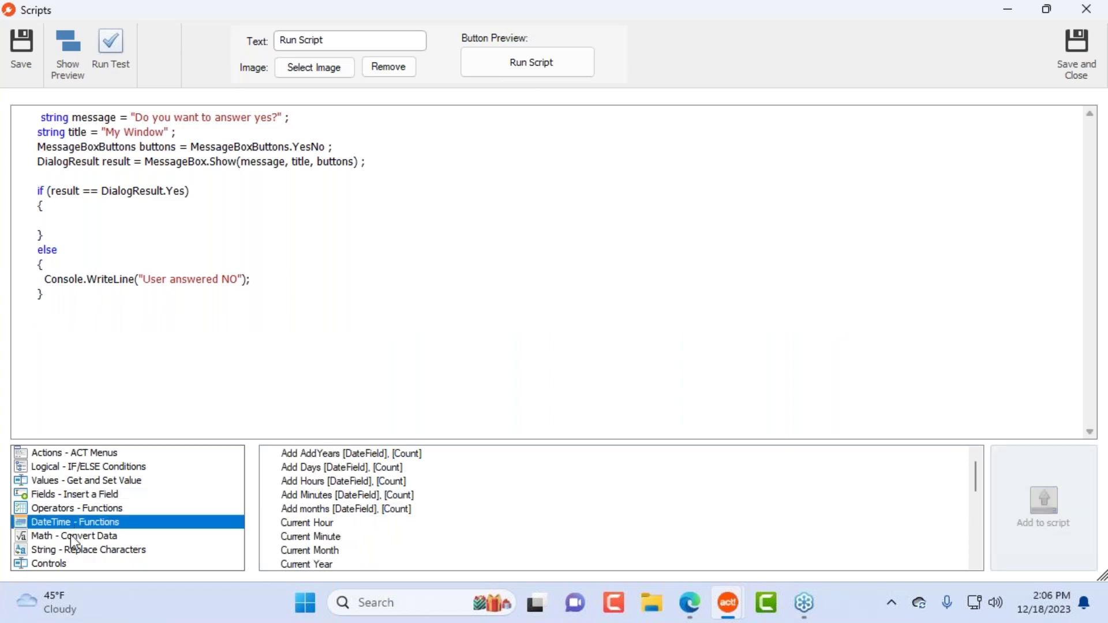
{"action": "left_click", "coordinate": [73, 536]}
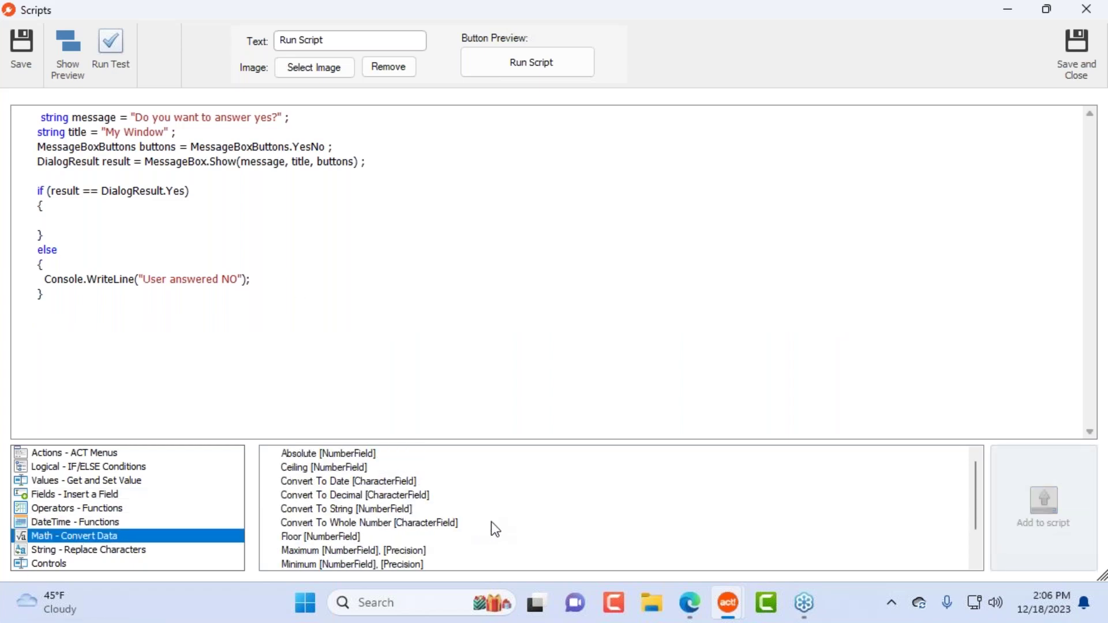
Step: Review Convert To Date, Convert To Decimal, Floor, Round, String and Controls functions, then Save and Close
{"action": "left_click", "coordinate": [400, 485]}
{"action": "left_click", "coordinate": [406, 495]}
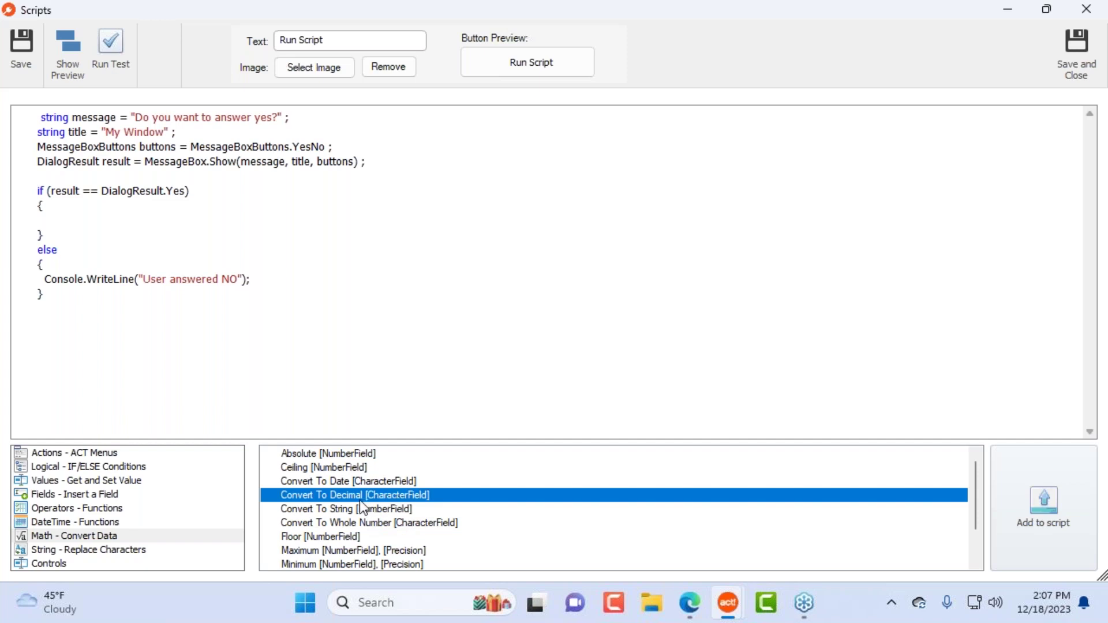
{"action": "scroll", "coordinate": [448, 539], "scroll_direction": "down", "scroll_amount": 1}
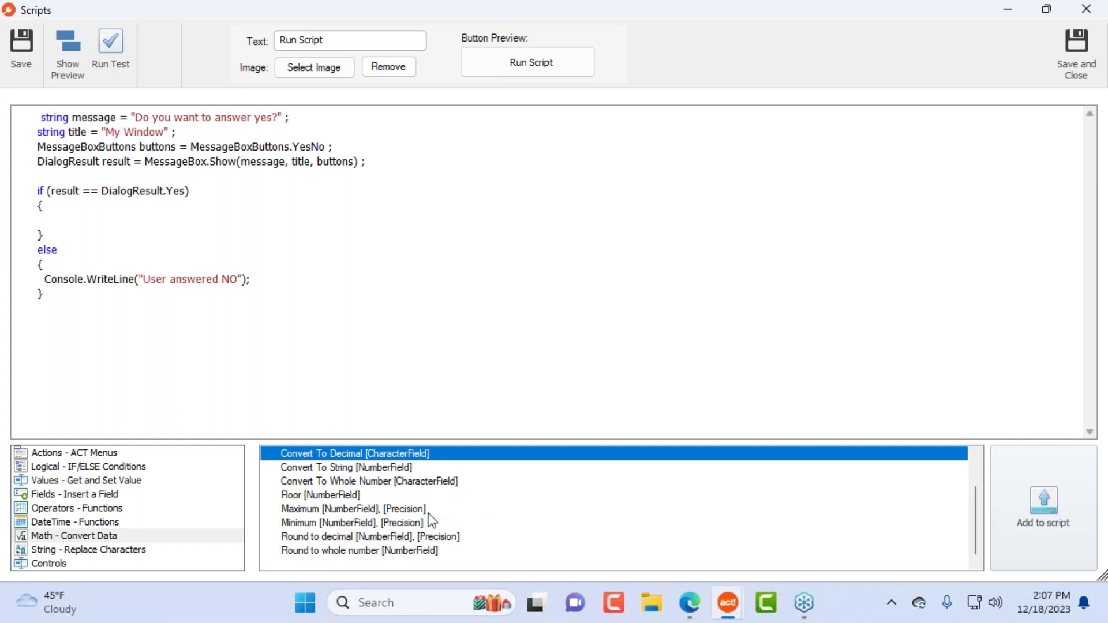
{"action": "left_click", "coordinate": [332, 496]}
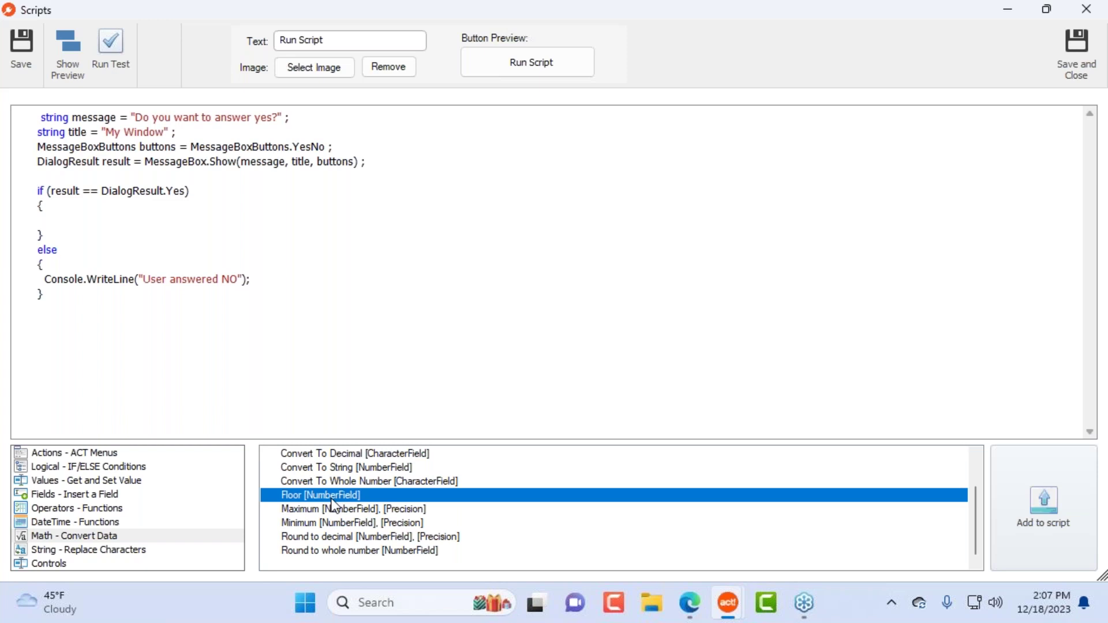
{"action": "left_click", "coordinate": [359, 552]}
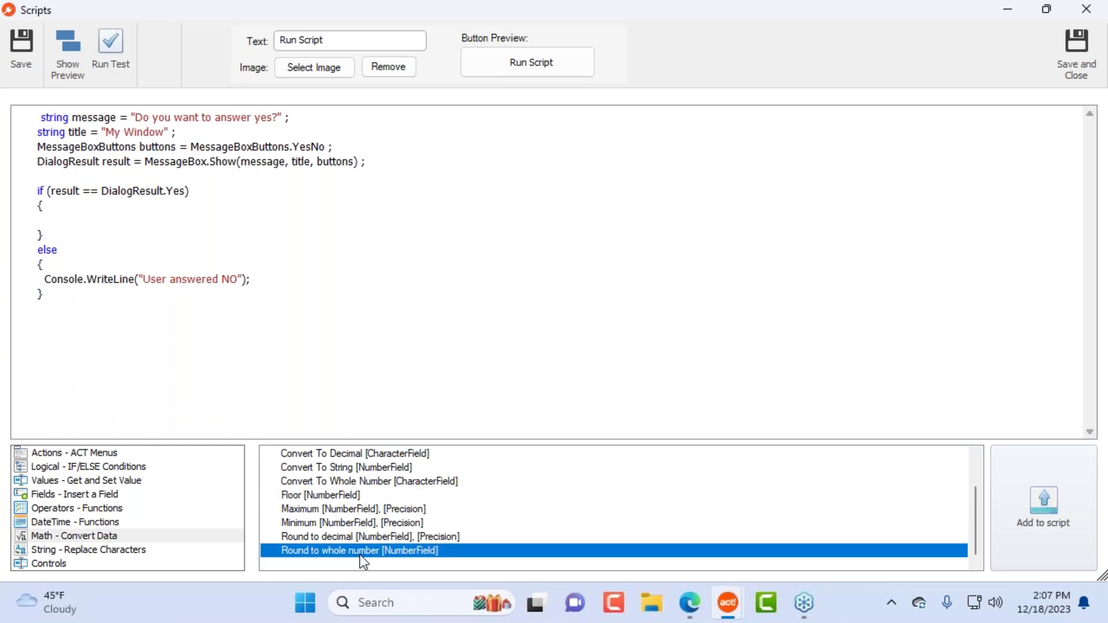
{"action": "left_click", "coordinate": [143, 551]}
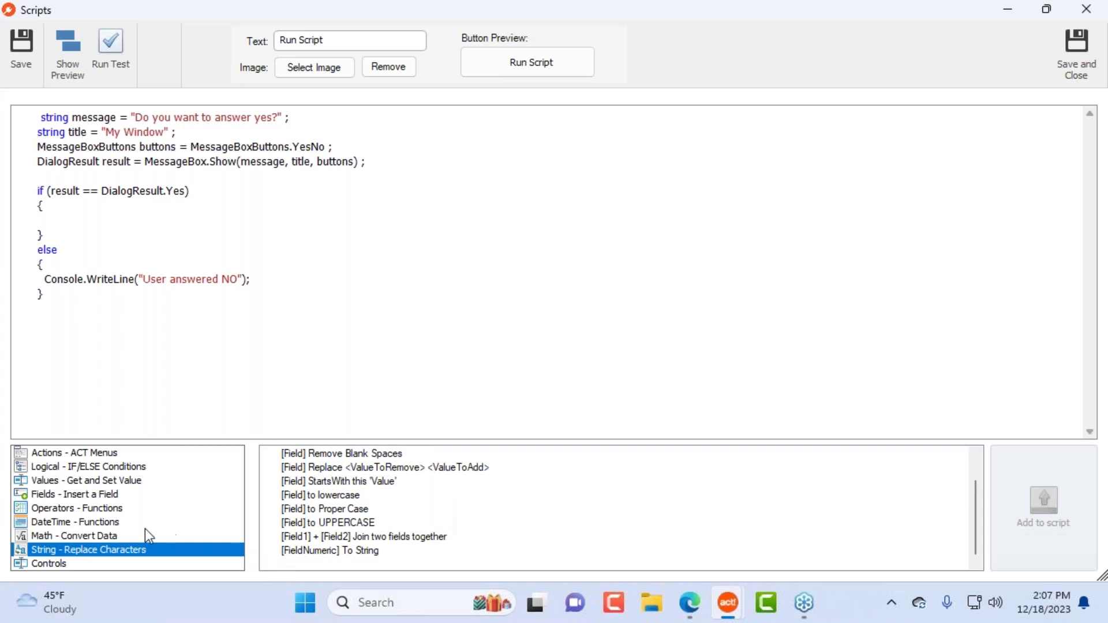
{"action": "left_click", "coordinate": [104, 564]}
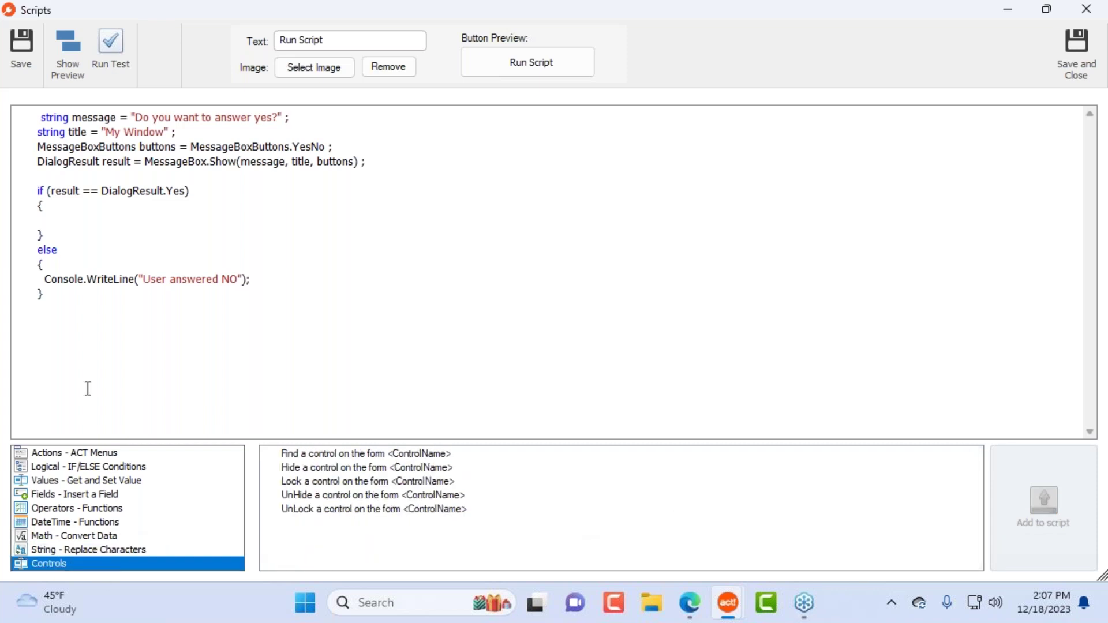
{"action": "left_click", "coordinate": [1077, 53]}
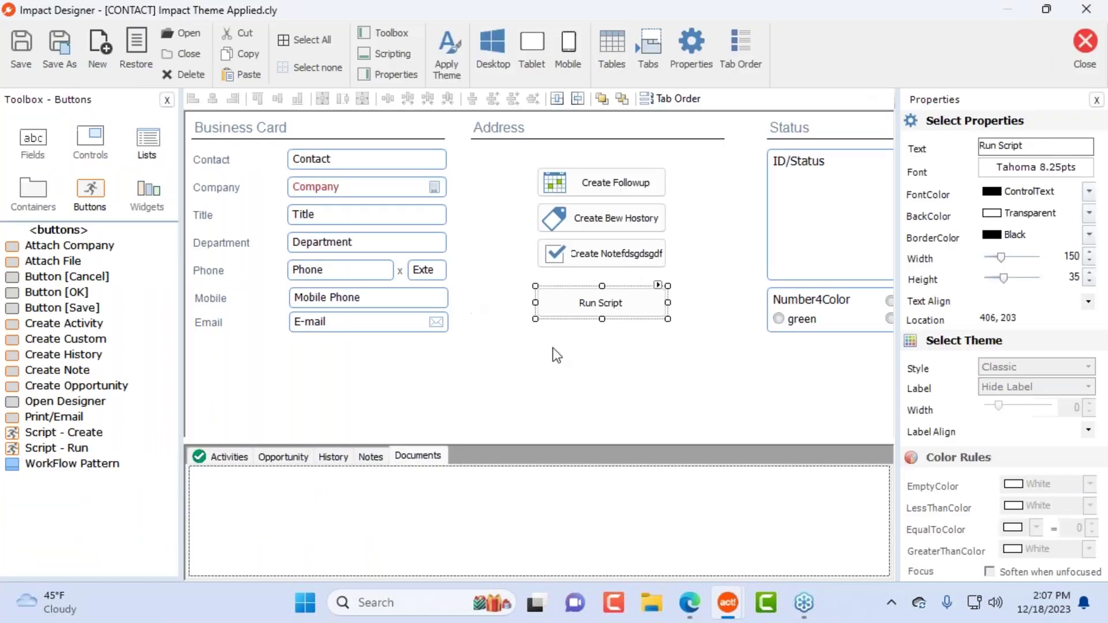
Step: Align the Run Script button under the others and shift all four workflow buttons right
{"action": "left_click_drag", "start_coordinate": [594, 307], "coordinate": [594, 297]}
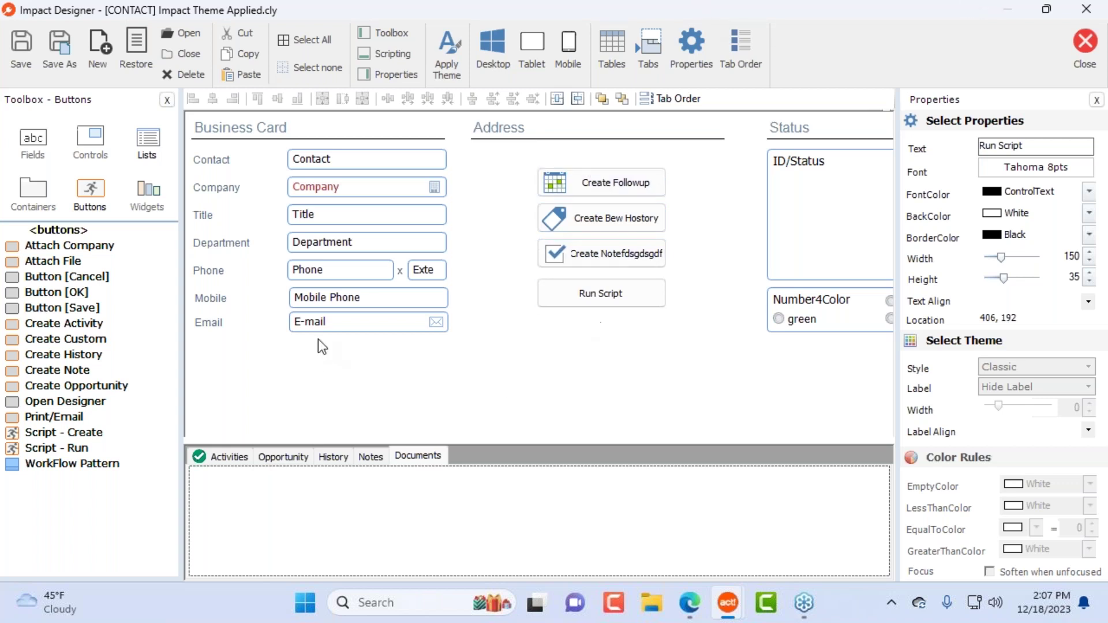
{"action": "left_click", "coordinate": [102, 466]}
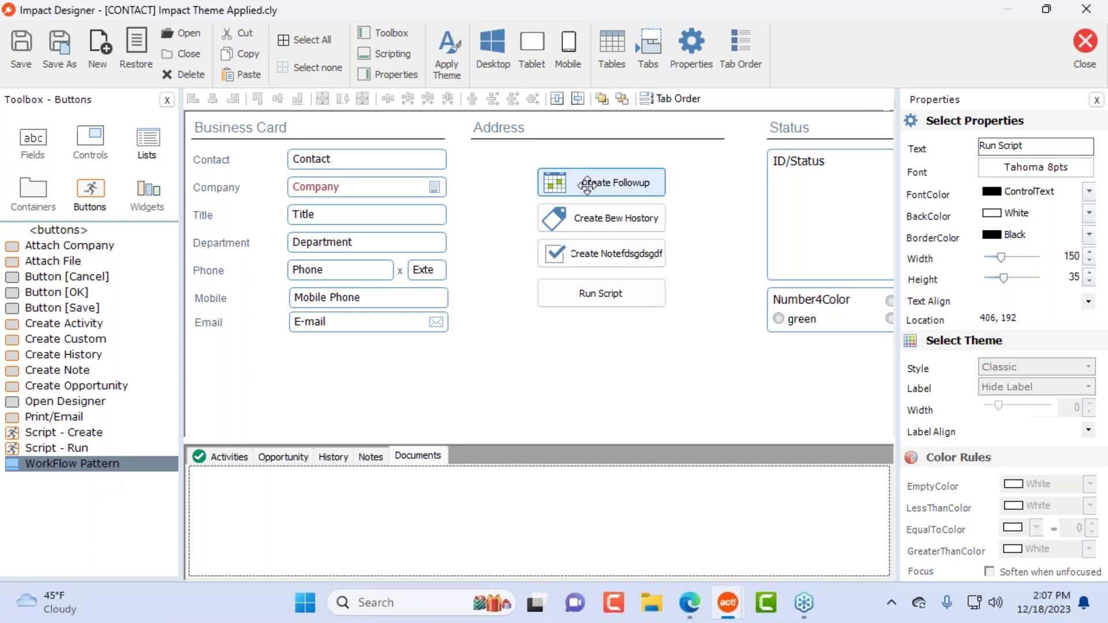
{"action": "left_click_drag", "start_coordinate": [515, 163], "coordinate": [604, 307]}
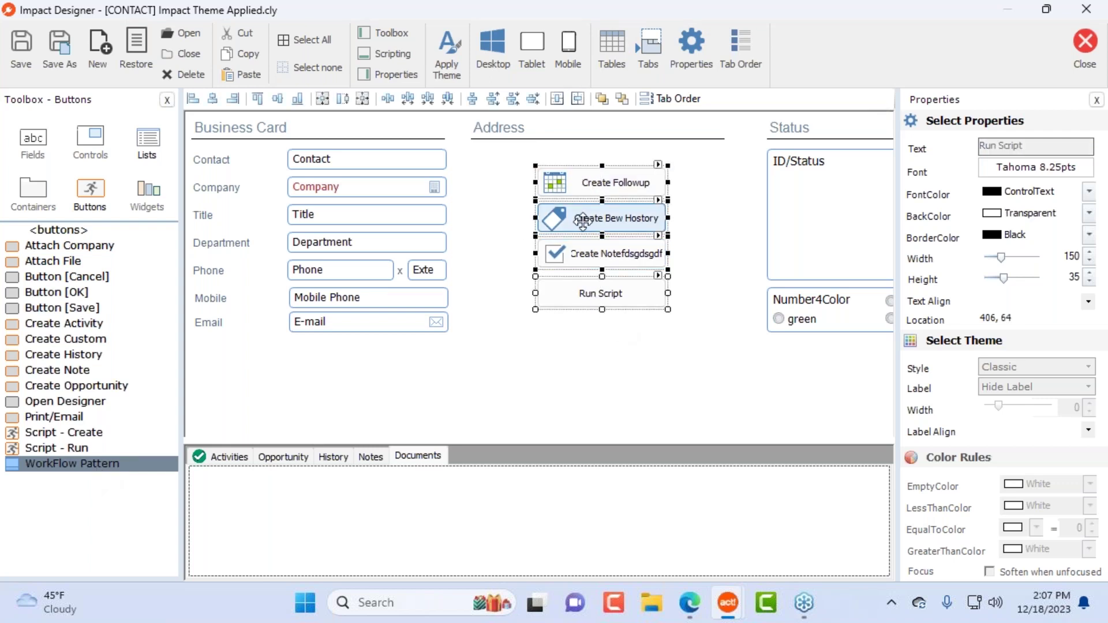
{"action": "left_click_drag", "start_coordinate": [584, 218], "coordinate": [664, 217]}
{"action": "left_click", "coordinate": [569, 205]}
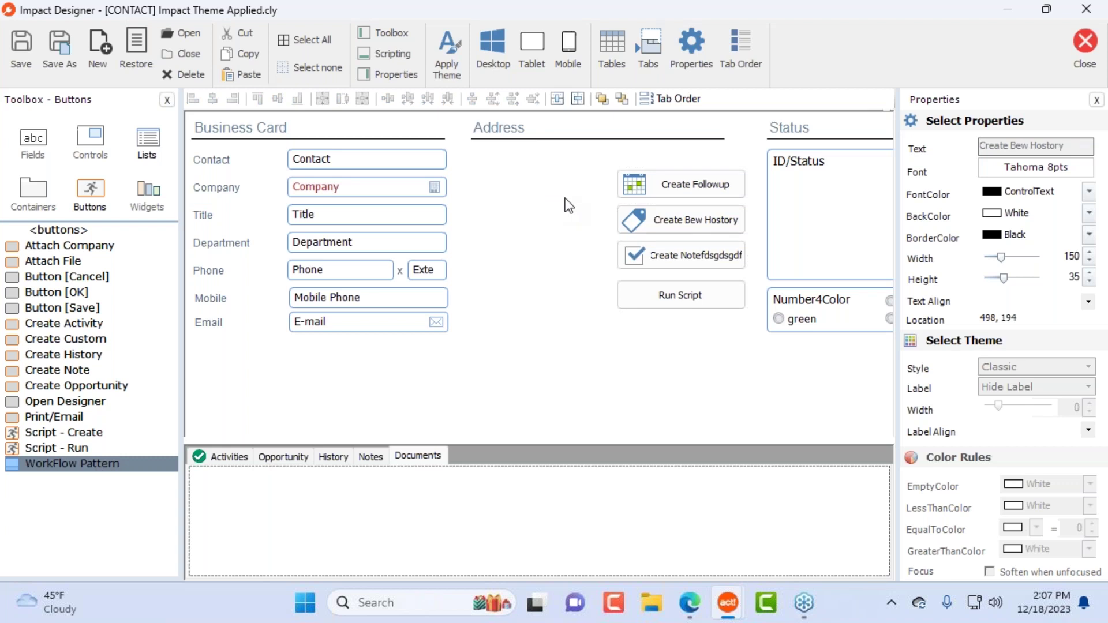
Step: Remove the stray characters so the note button's label reads 'Create Note'
{"action": "left_click", "coordinate": [681, 255]}
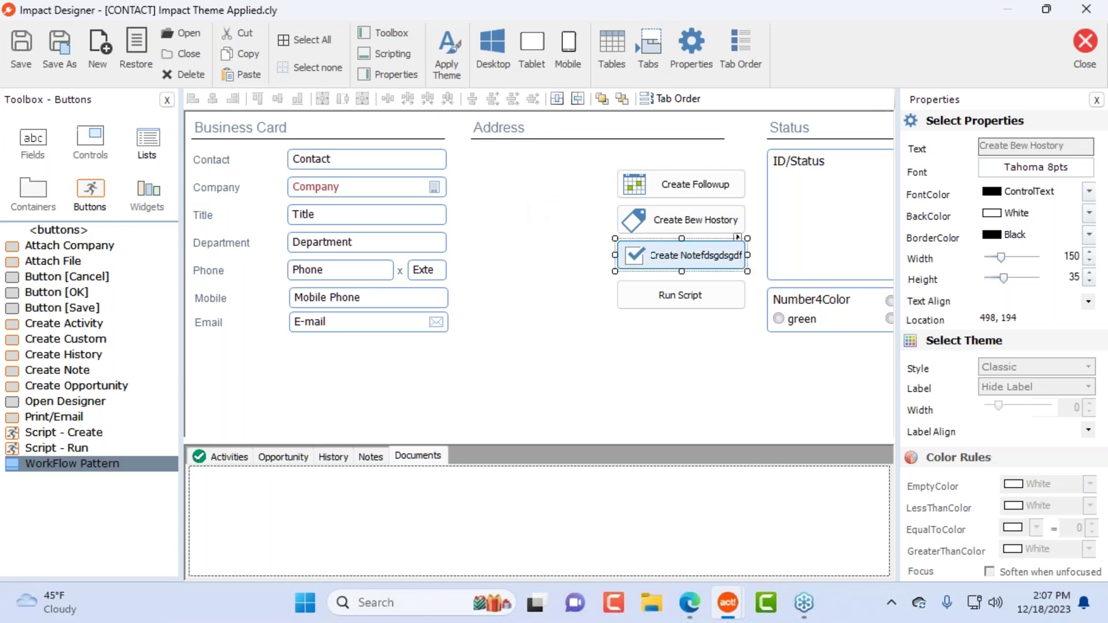
{"action": "left_click", "coordinate": [691, 46]}
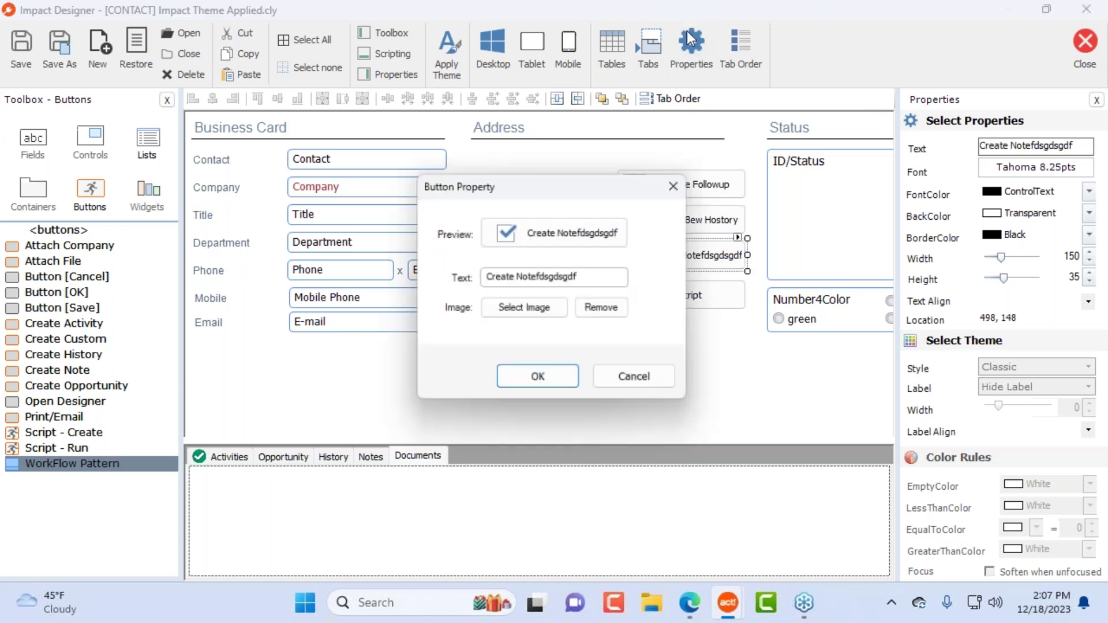
{"action": "left_click", "coordinate": [583, 234]}
{"action": "left_click", "coordinate": [582, 364]}
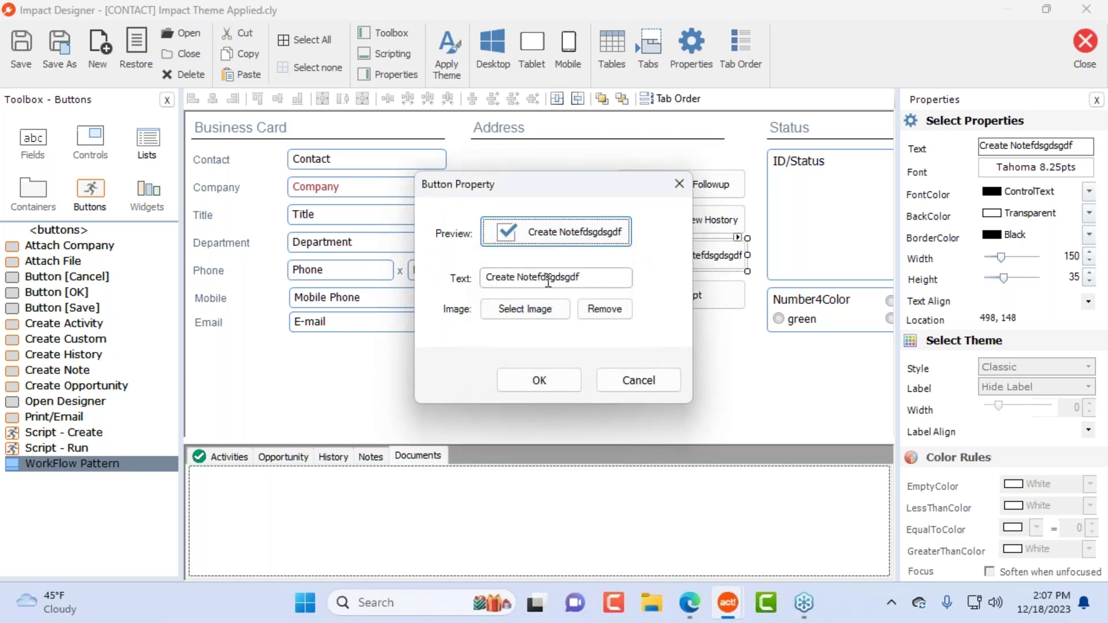
{"action": "key", "text": "BackSpace"}
{"action": "key", "text": "BackSpace"}
{"action": "key", "text": "BackSpace"}
{"action": "key", "text": "BackSpace"}
{"action": "key", "text": "BackSpace"}
{"action": "key", "text": "BackSpace"}
{"action": "key", "text": "BackSpace"}
{"action": "key", "text": "BackSpace"}
{"action": "key", "text": "BackSpace"}
{"action": "left_click", "coordinate": [567, 378]}
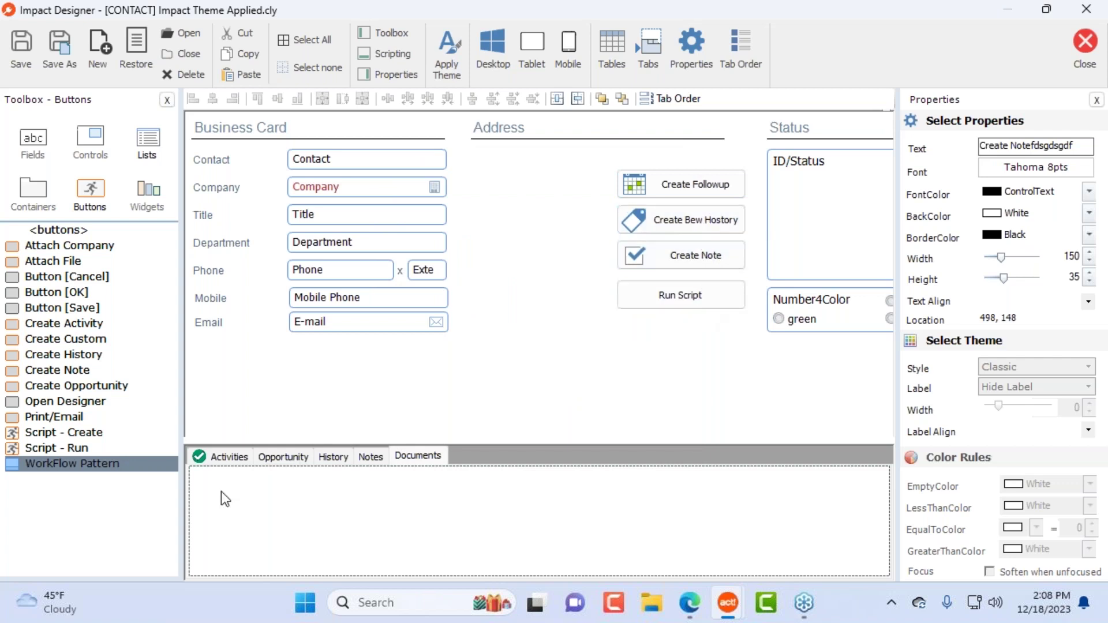
Step: Place a WorkFlow Pattern container under Address and size it around the four buttons
{"action": "left_click_drag", "start_coordinate": [46, 466], "coordinate": [494, 178]}
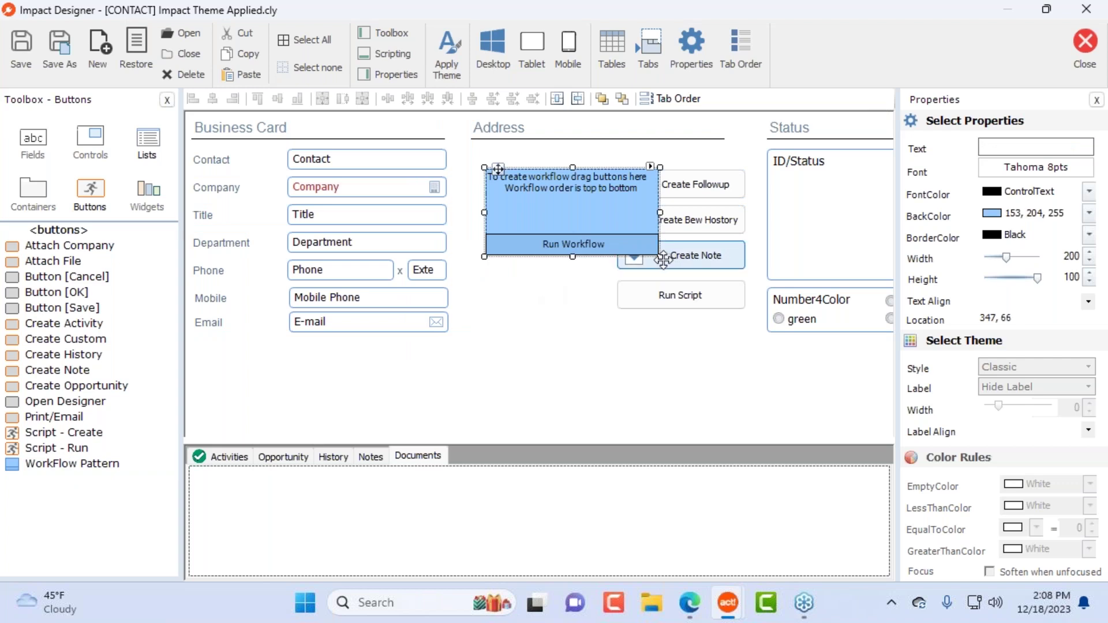
{"action": "left_click_drag", "start_coordinate": [662, 258], "coordinate": [580, 193]}
{"action": "left_click", "coordinate": [751, 184]}
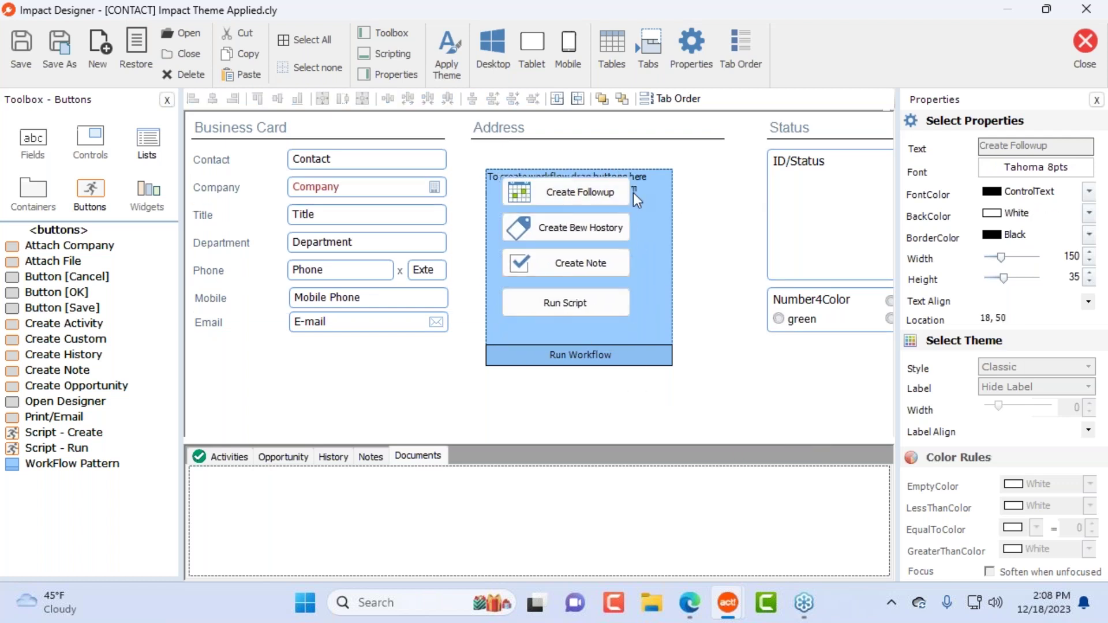
{"action": "left_click", "coordinate": [636, 192]}
{"action": "left_click_drag", "start_coordinate": [497, 169], "coordinate": [477, 150]}
{"action": "left_click", "coordinate": [662, 247]}
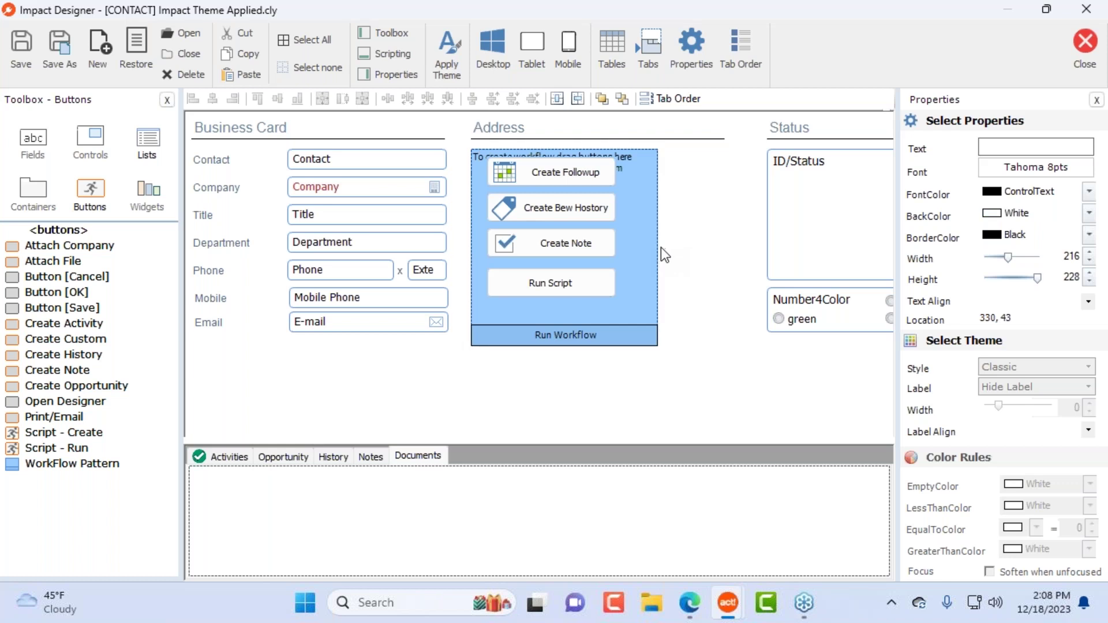
{"action": "left_click", "coordinate": [657, 249]}
{"action": "left_click_drag", "start_coordinate": [660, 248], "coordinate": [637, 248]}
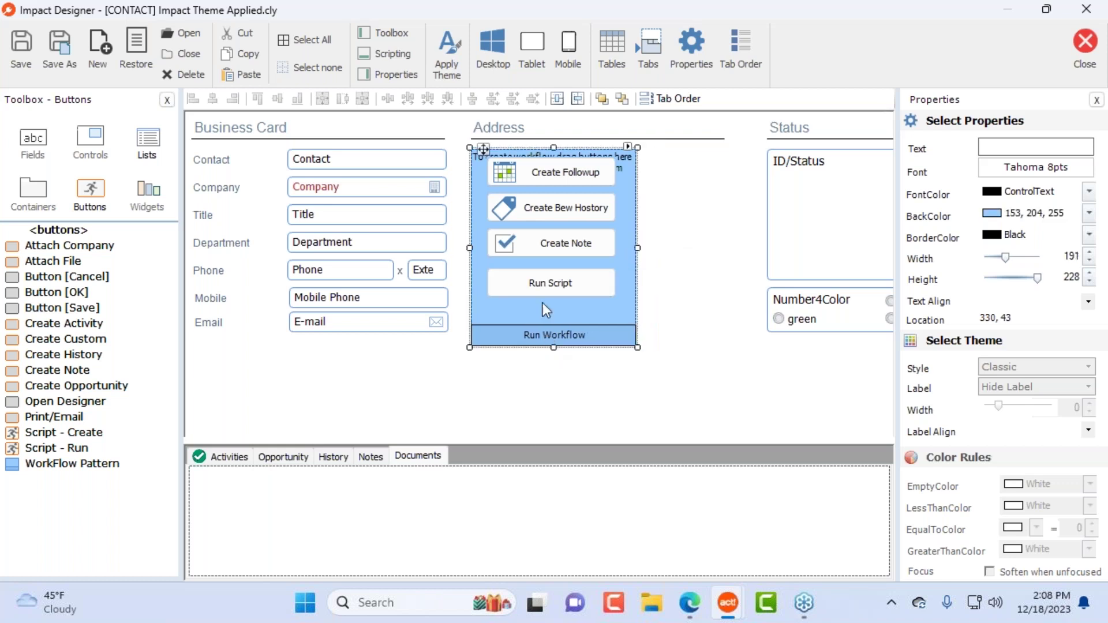
Step: Check the settings of all four buttons, then close the layout designer
{"action": "left_click", "coordinate": [565, 173]}
{"action": "left_click", "coordinate": [565, 207]}
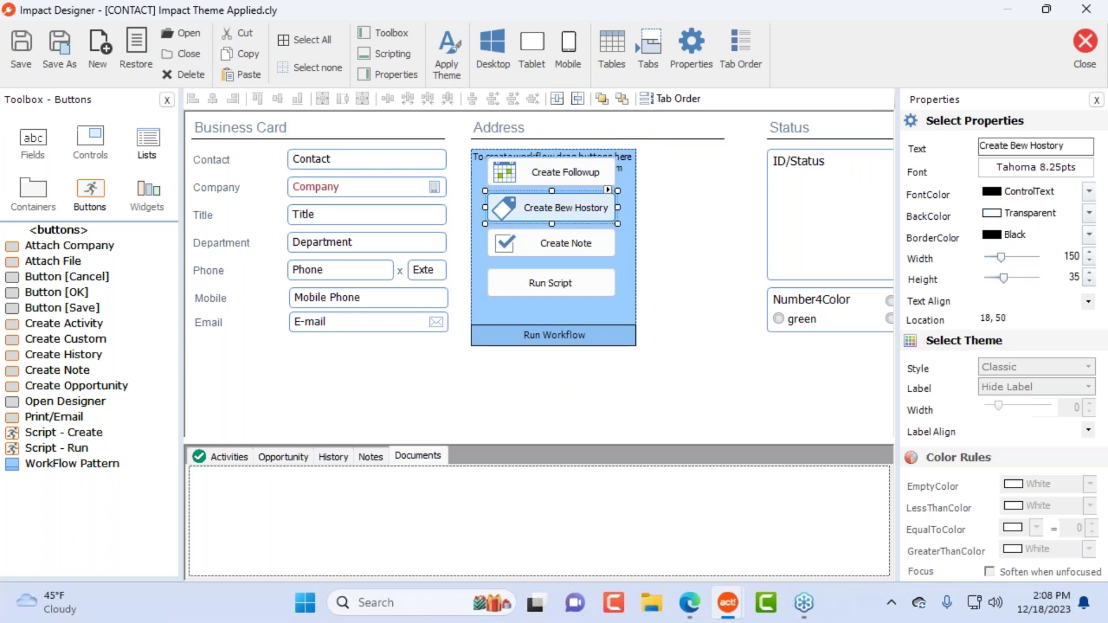
{"action": "left_click", "coordinate": [566, 256]}
{"action": "left_click", "coordinate": [549, 283]}
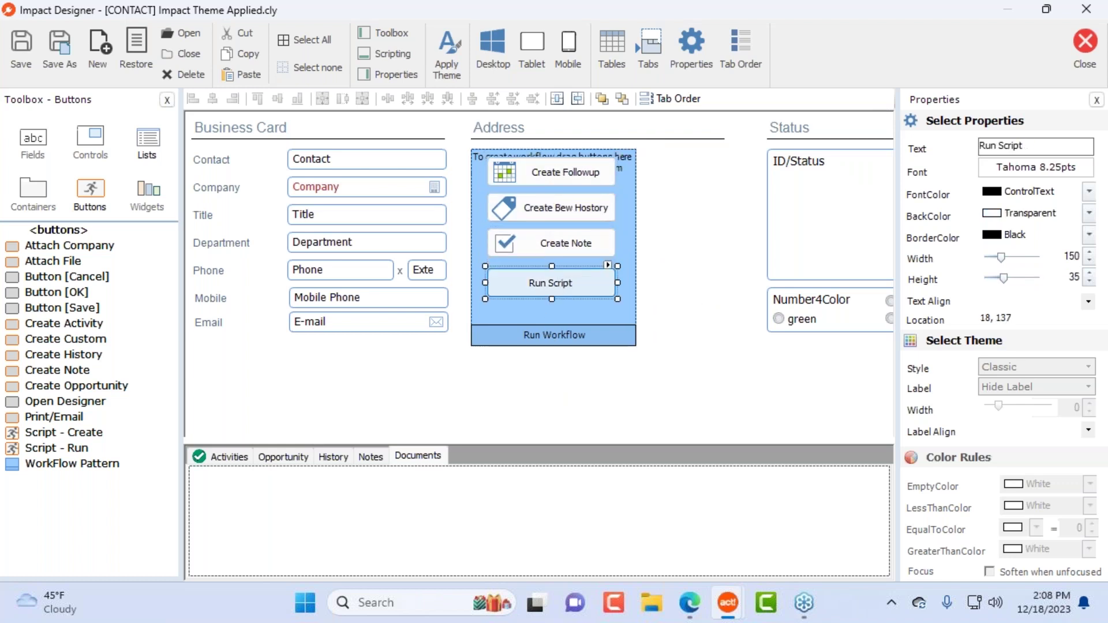
{"action": "left_click", "coordinate": [1086, 44]}
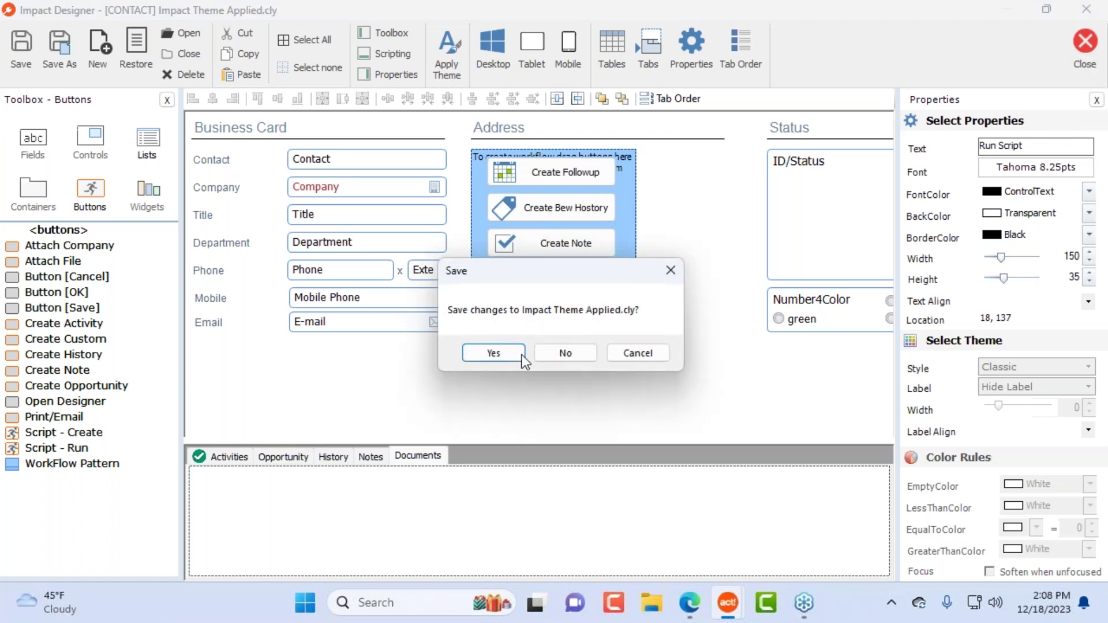
Step: Save the layout changes and run the contact's workflow, confirming every step
{"action": "left_click", "coordinate": [494, 353]}
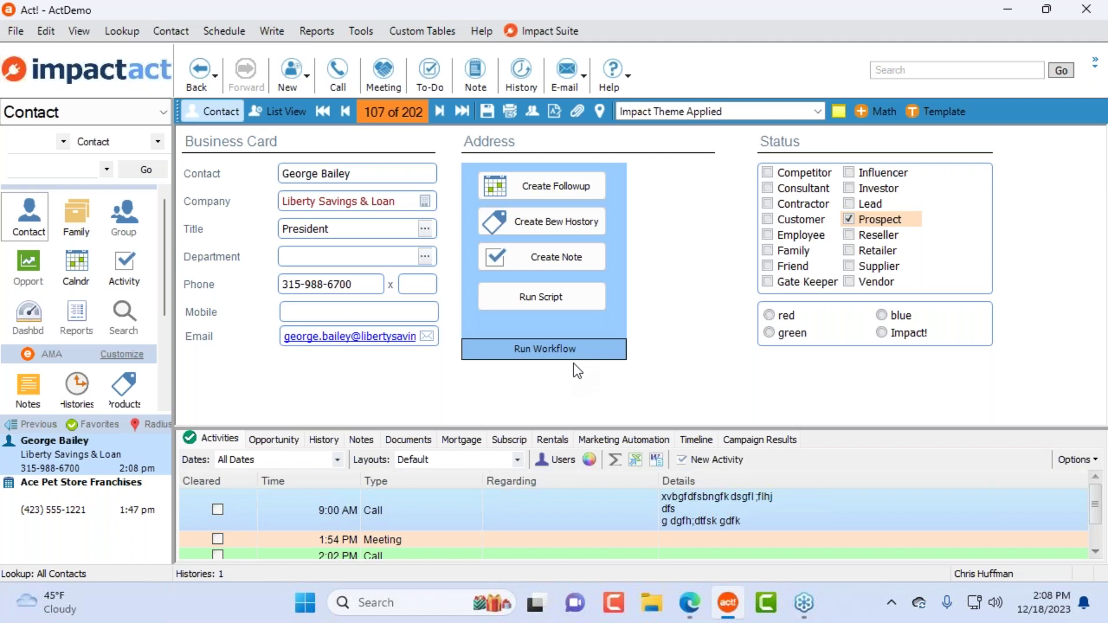
{"action": "left_click", "coordinate": [567, 350]}
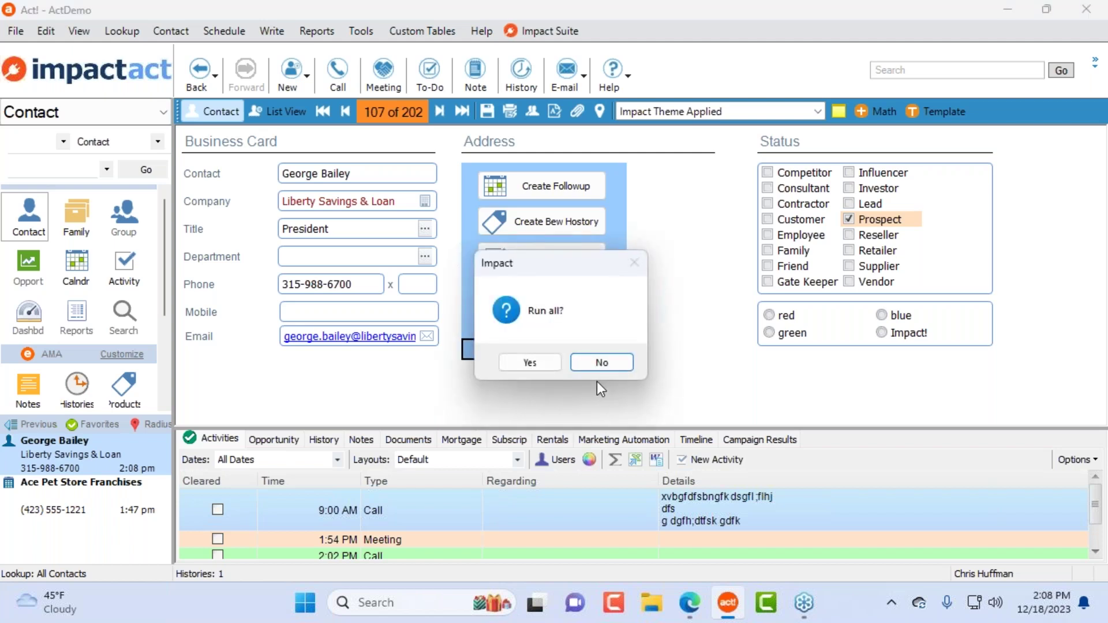
{"action": "left_click", "coordinate": [530, 364]}
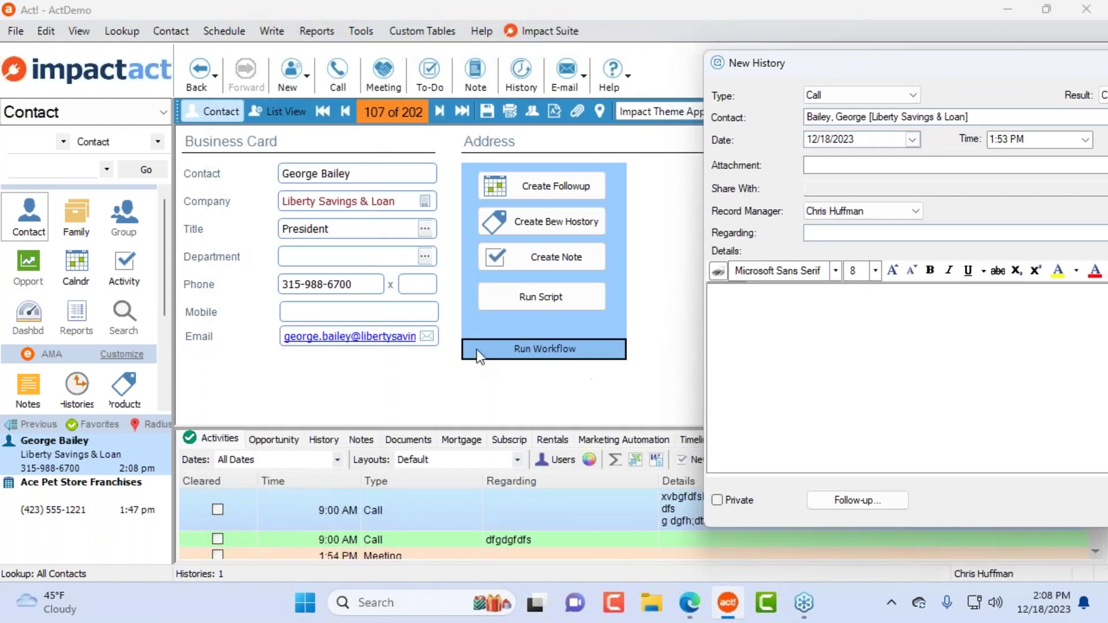
Step: Save the new call history and the note, then run the script and answer No
{"action": "left_click_drag", "start_coordinate": [956, 65], "coordinate": [514, 47]}
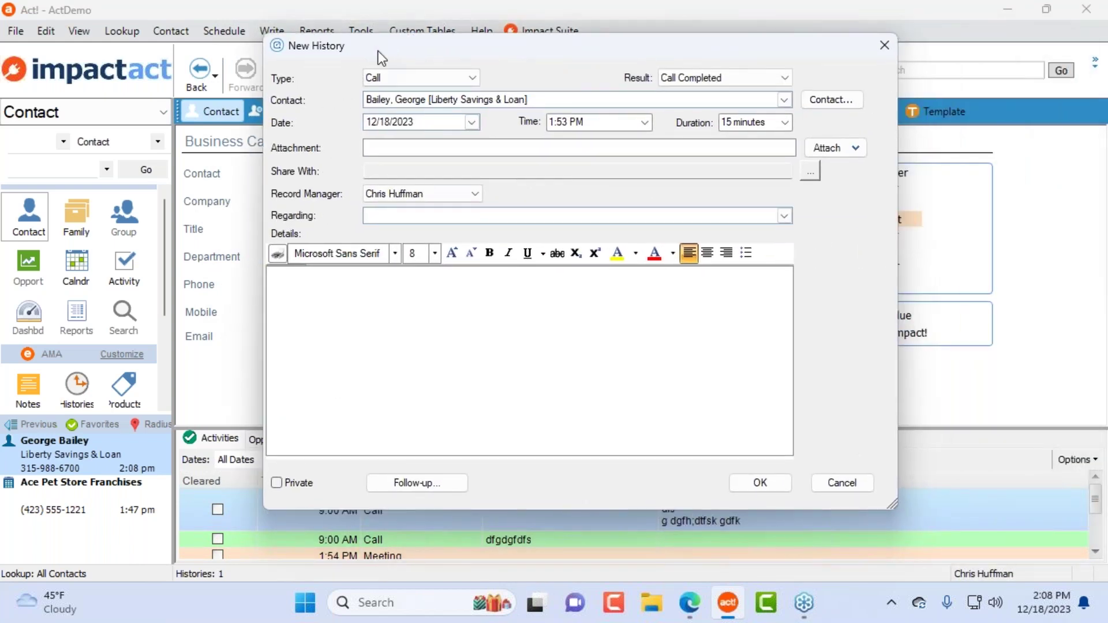
{"action": "left_click", "coordinate": [765, 480]}
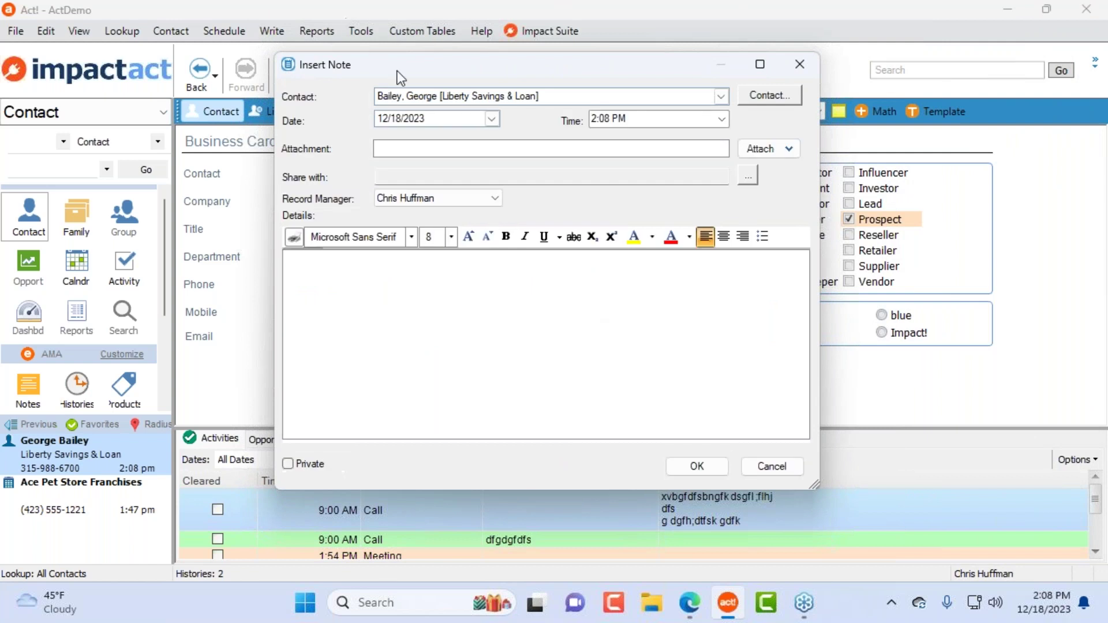
{"action": "left_click_drag", "start_coordinate": [474, 65], "coordinate": [721, 71]}
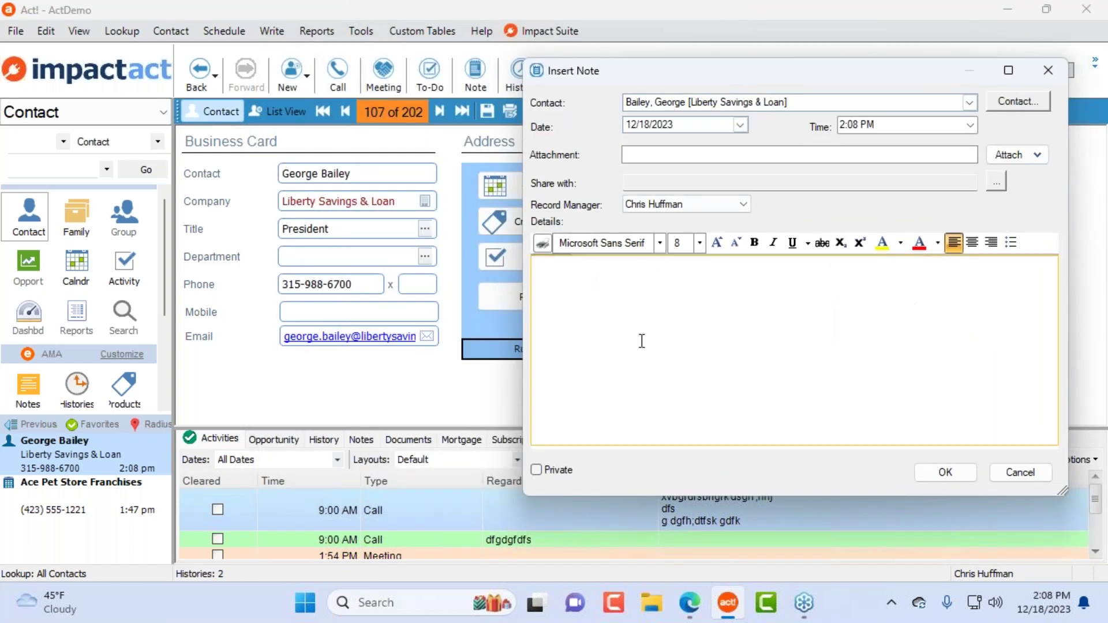
{"action": "left_click", "coordinate": [945, 472]}
{"action": "left_click", "coordinate": [541, 299]}
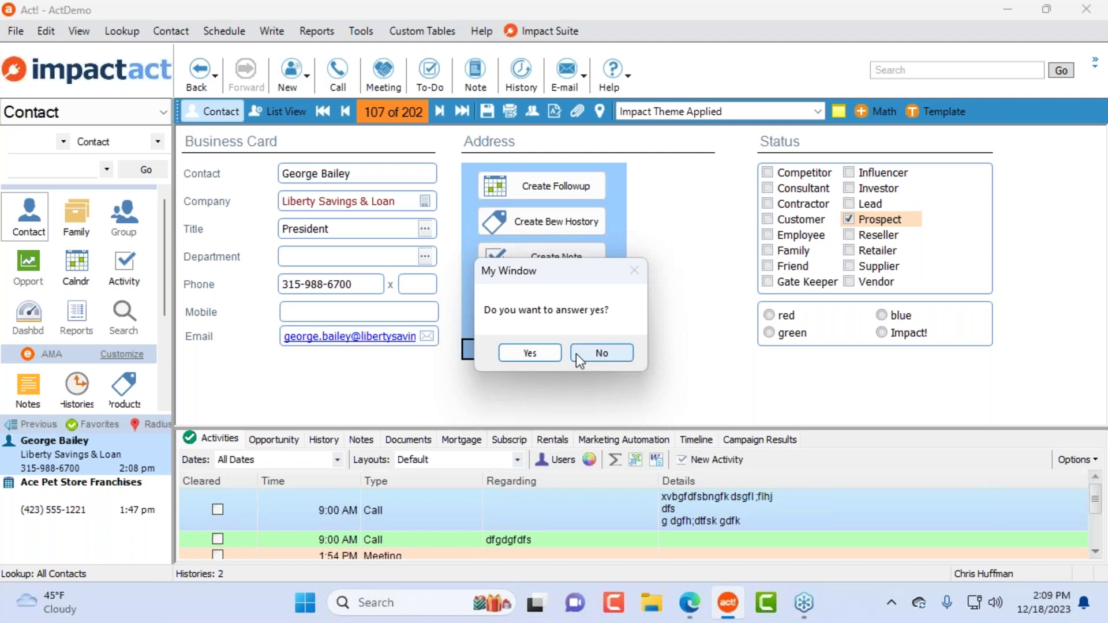
{"action": "left_click", "coordinate": [540, 354]}
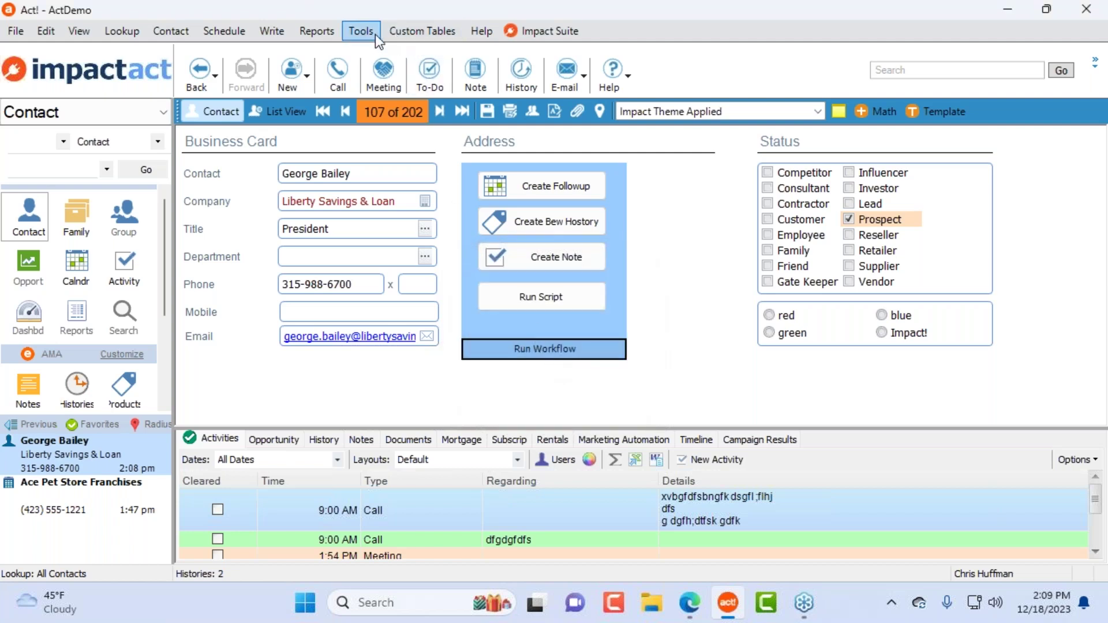
Step: Reopen the Impact Contact layout and shrink the workflow container to 184 by 212
{"action": "key", "text": "alt+t"}
{"action": "mouse_move", "coordinate": [413, 115]}
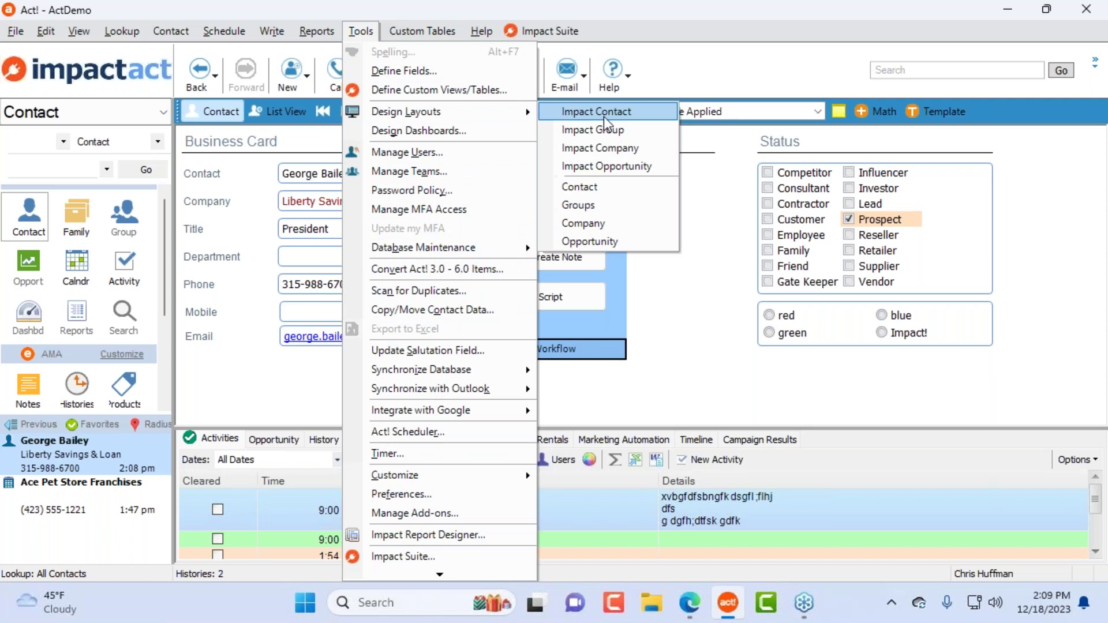
{"action": "left_click", "coordinate": [605, 119]}
{"action": "left_click", "coordinate": [577, 279]}
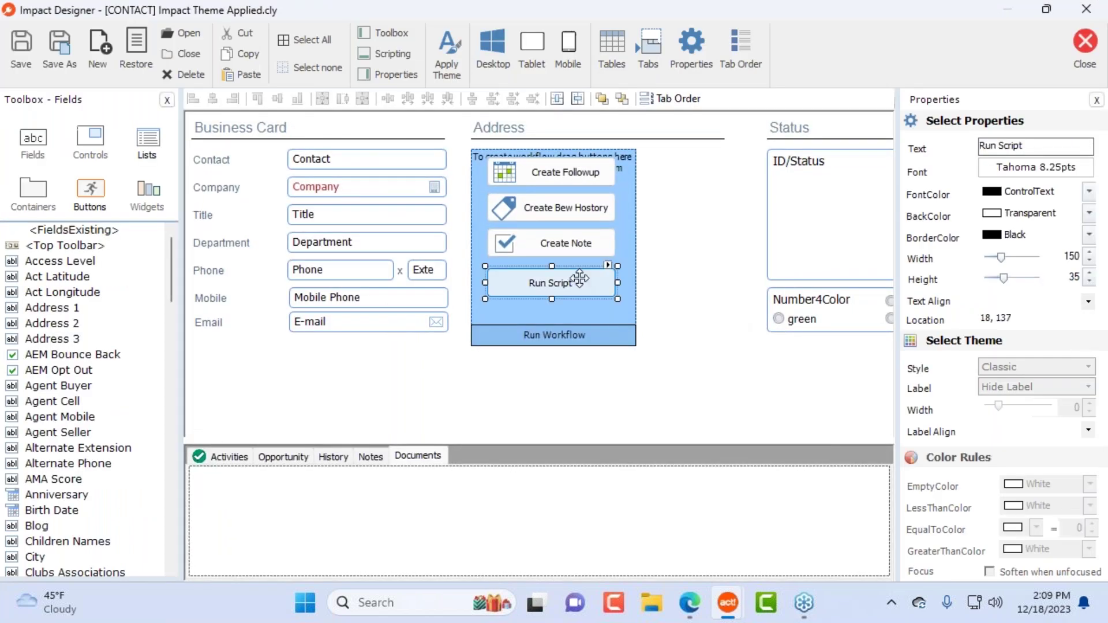
{"action": "left_click", "coordinate": [583, 305]}
{"action": "left_click_drag", "start_coordinate": [638, 348], "coordinate": [633, 335]}
{"action": "left_click", "coordinate": [707, 359]}
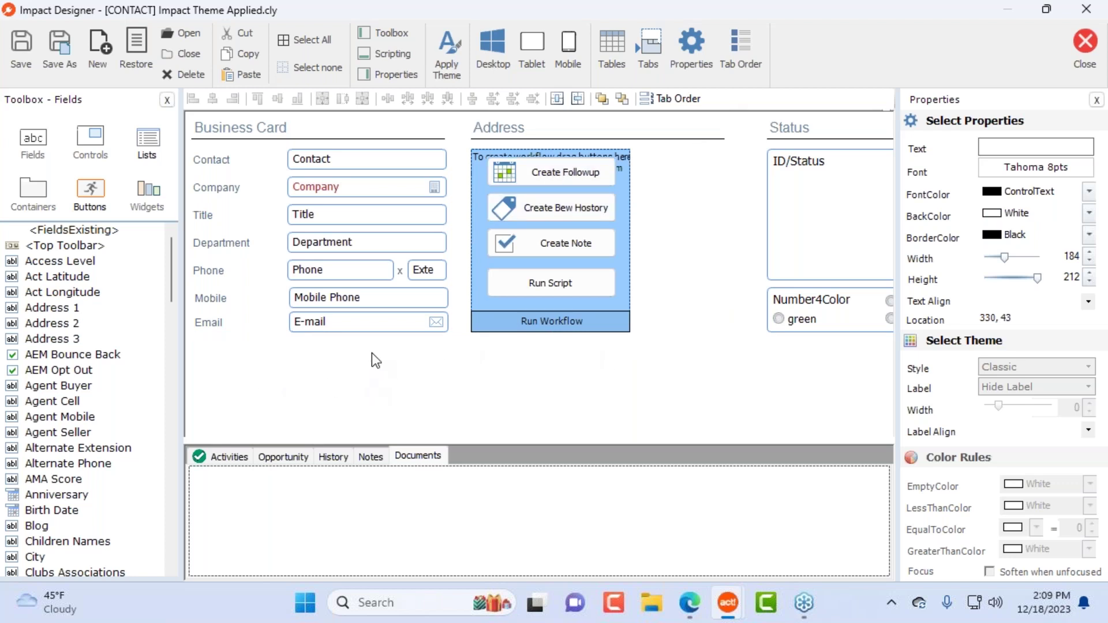
Step: Delete the seven field captions, then select all seven field boxes
{"action": "left_click_drag", "start_coordinate": [250, 367], "coordinate": [188, 149]}
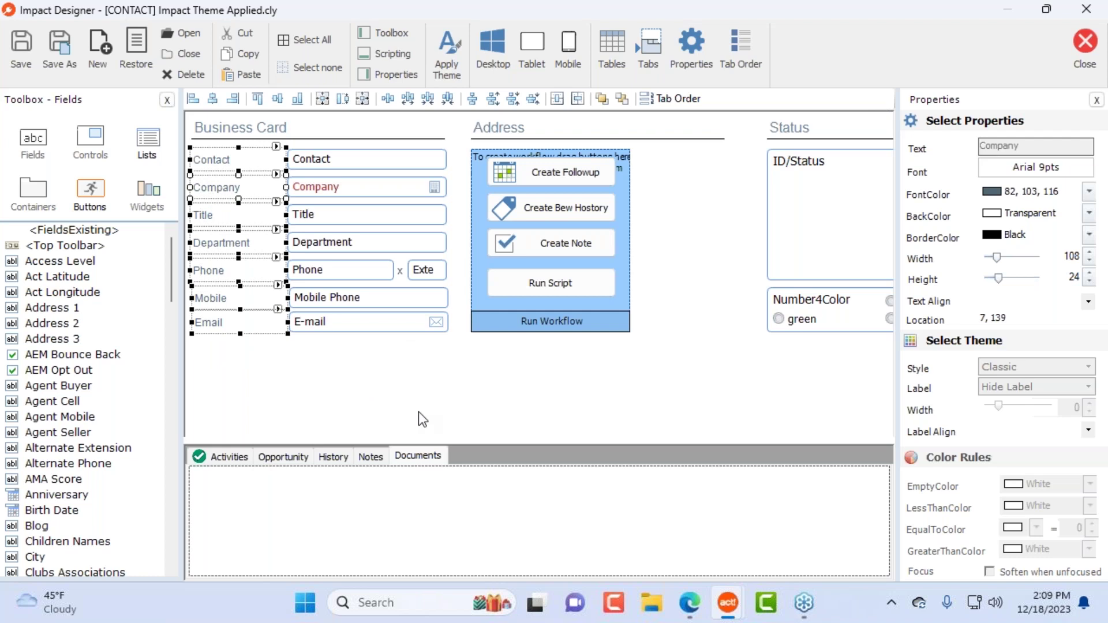
{"action": "key", "text": "Delete"}
{"action": "left_click", "coordinate": [599, 360]}
{"action": "left_click_drag", "start_coordinate": [308, 362], "coordinate": [200, 182]}
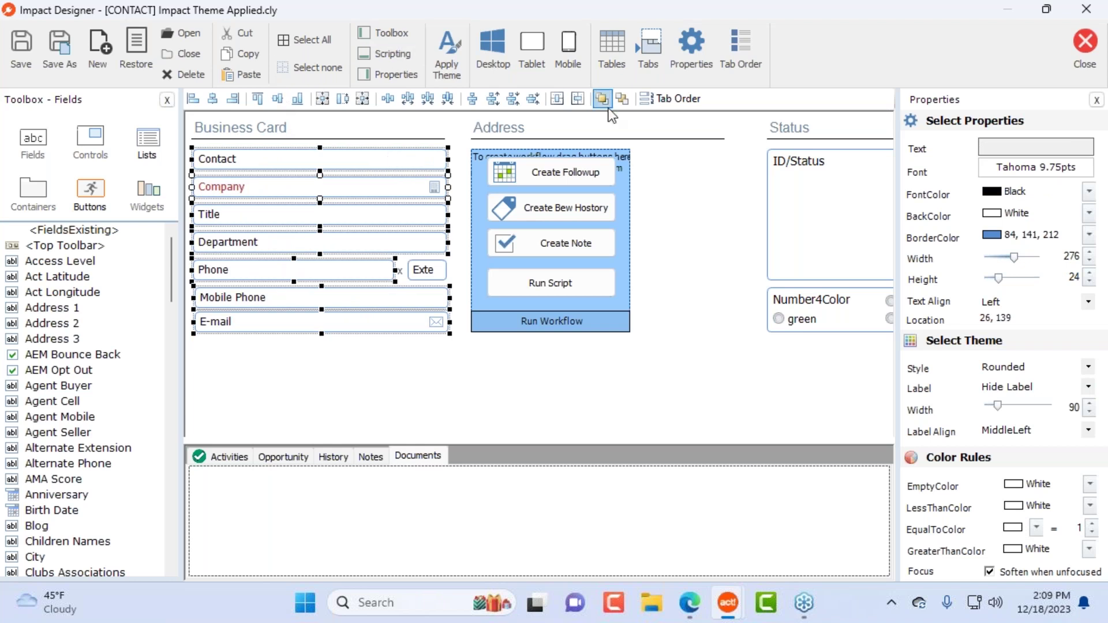
Step: Apply the Rounded theme to the fields with labels shown and a pale green colour
{"action": "left_click", "coordinate": [448, 46]}
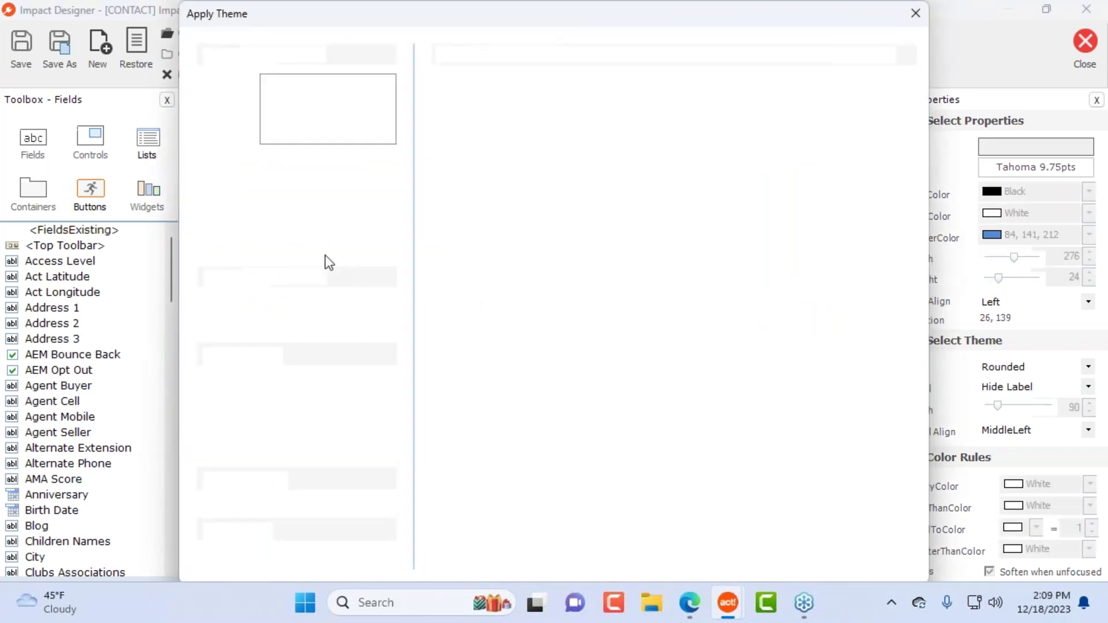
{"action": "left_click", "coordinate": [293, 158]}
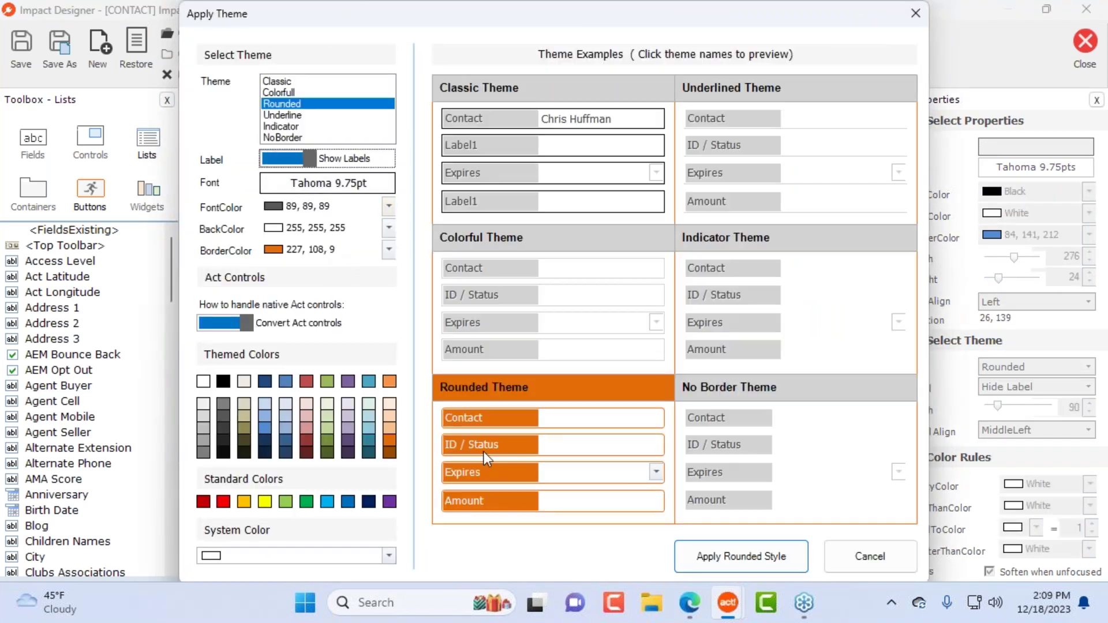
{"action": "left_click", "coordinate": [369, 403]}
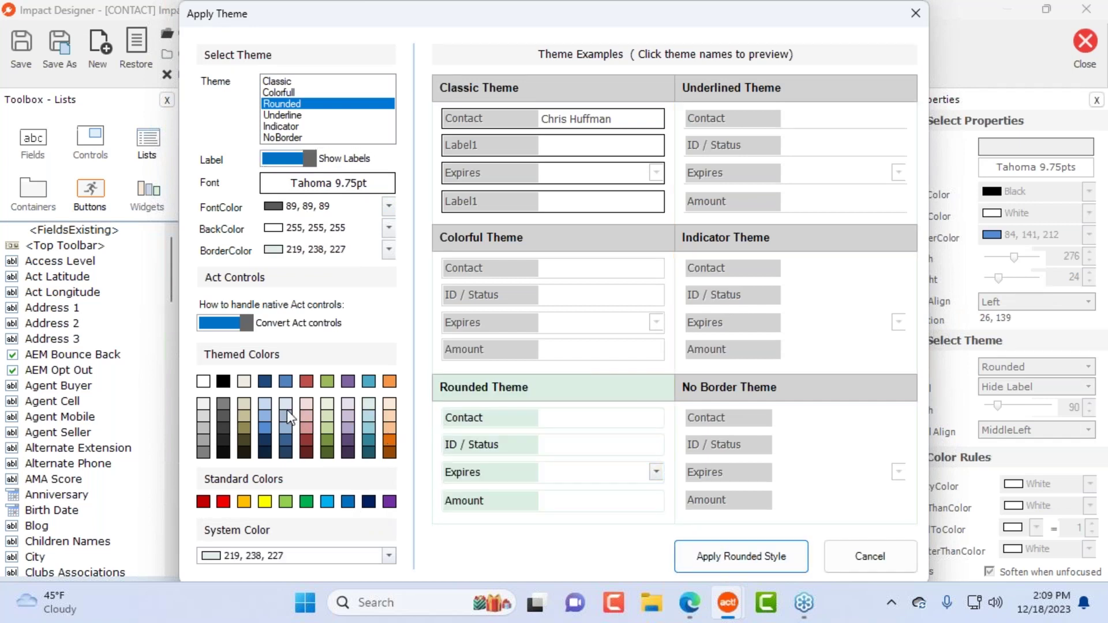
{"action": "left_click", "coordinate": [771, 556]}
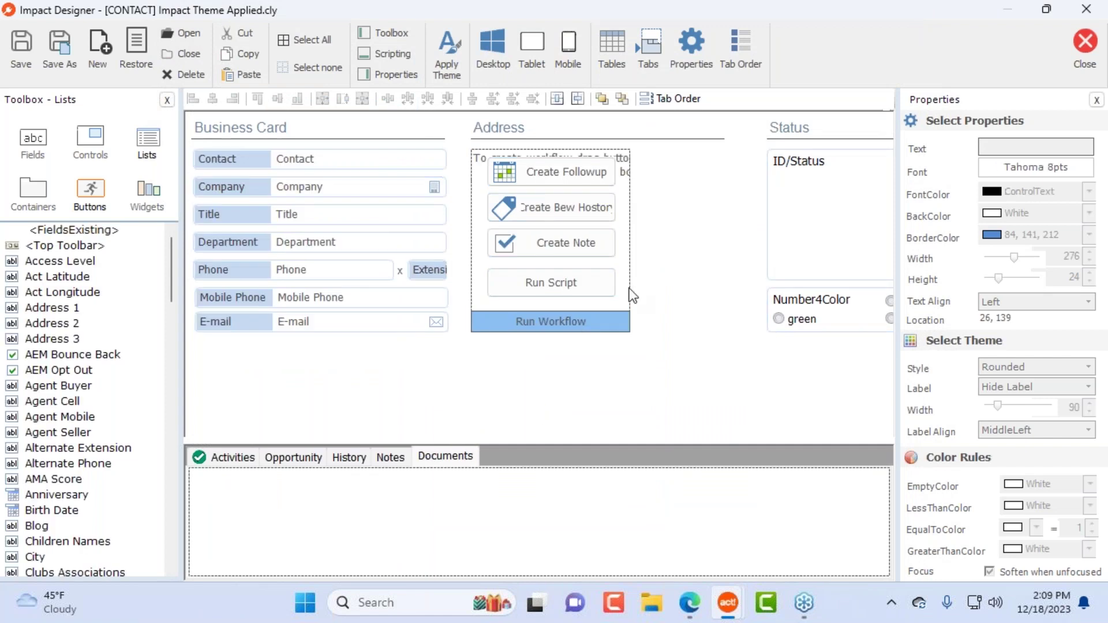
Step: Give the workflow container a pale pink background, then close and save the layout
{"action": "left_click", "coordinate": [596, 166]}
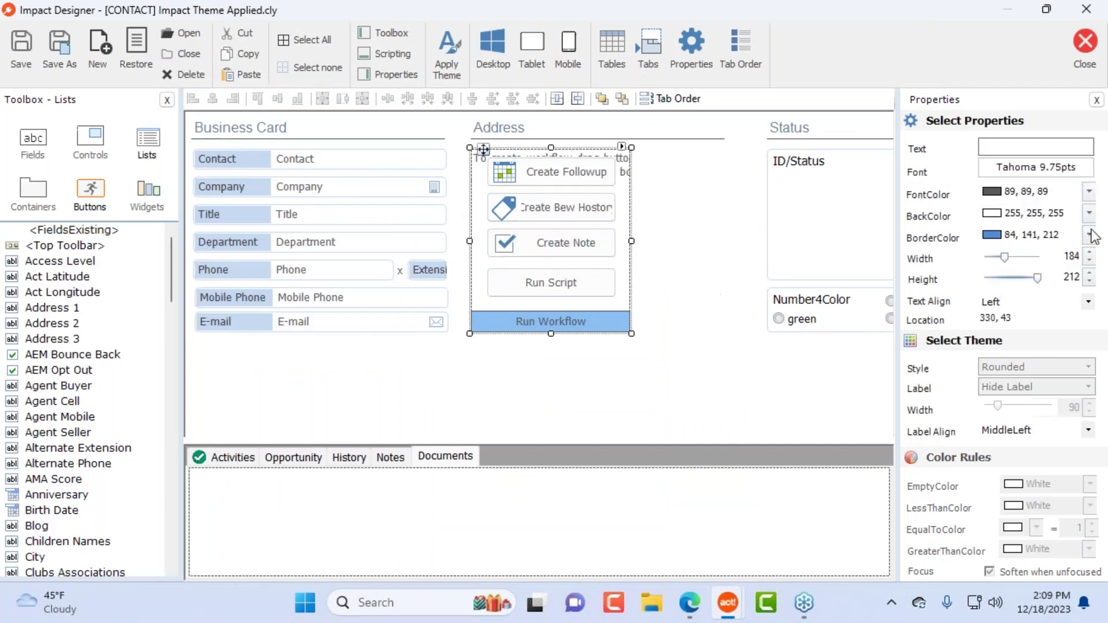
{"action": "left_click", "coordinate": [1090, 213]}
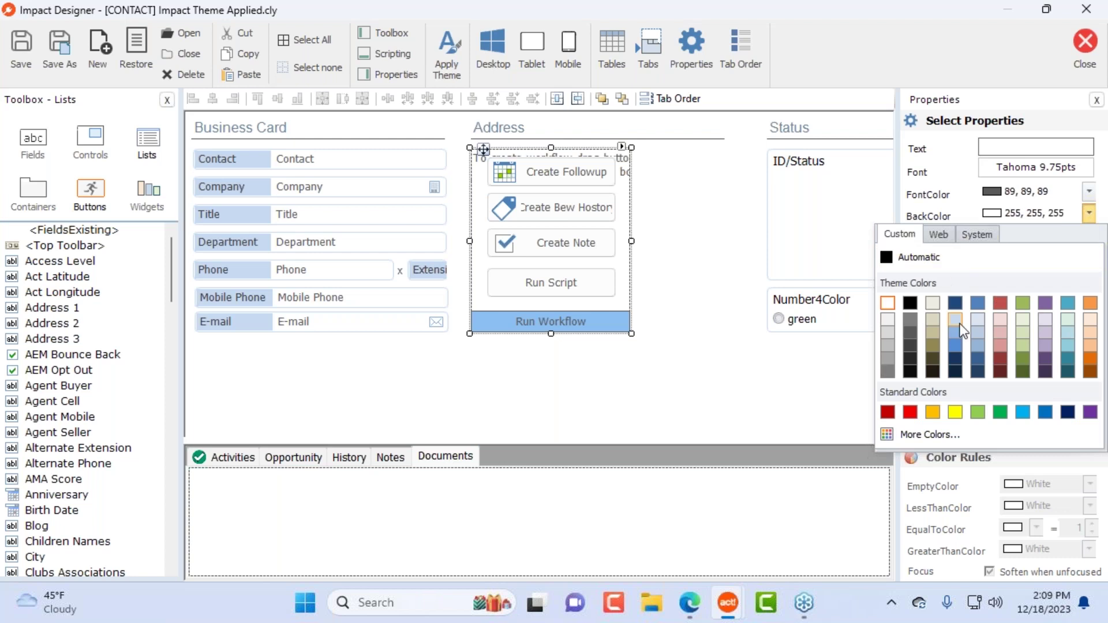
{"action": "left_click", "coordinate": [642, 273]}
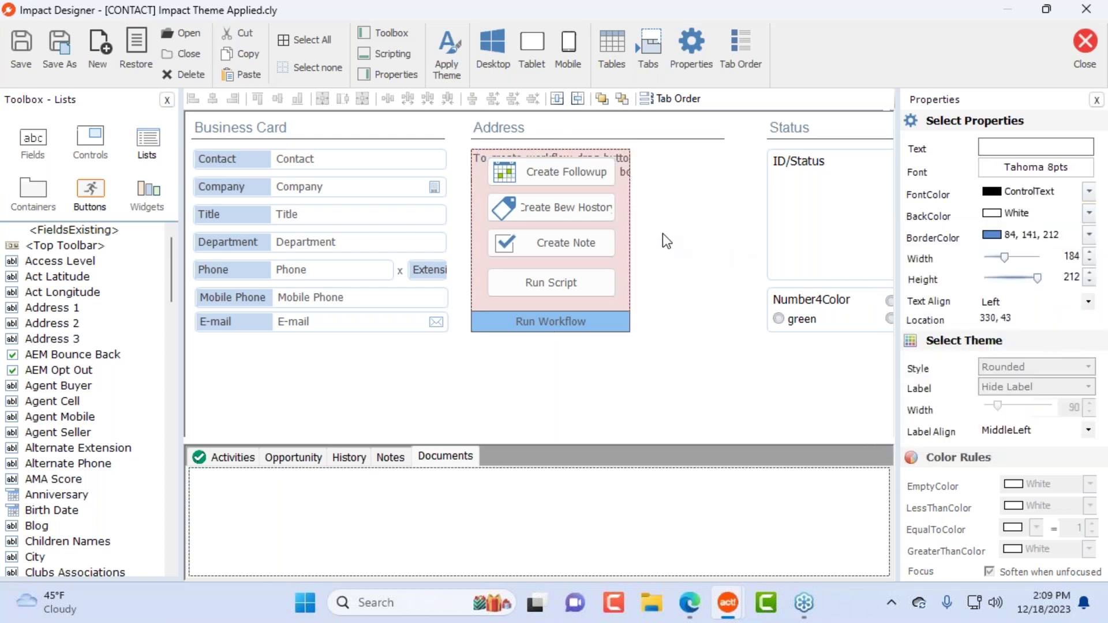
{"action": "left_click", "coordinate": [1085, 46]}
{"action": "left_click", "coordinate": [494, 353]}
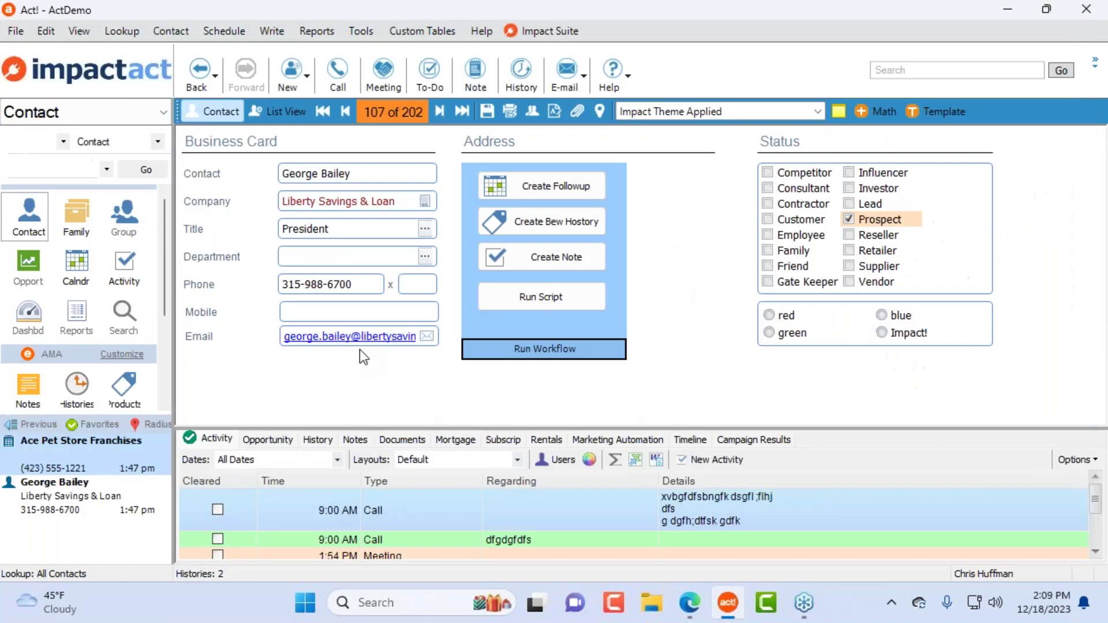